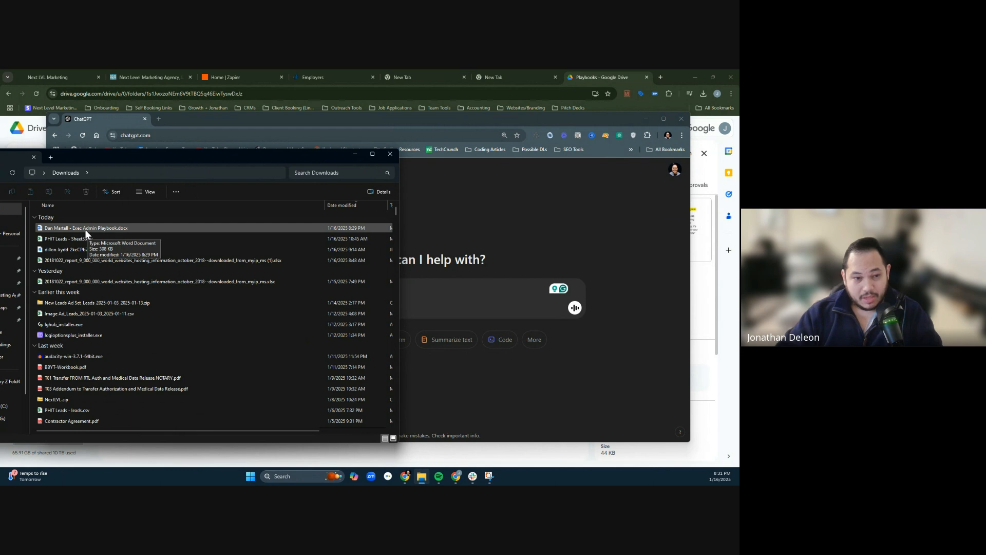
- Attach the Exec Admin Playbook Word document from the Downloads folder to a new ChatGPT message
{"action": "left_click", "coordinate": [98, 227]}
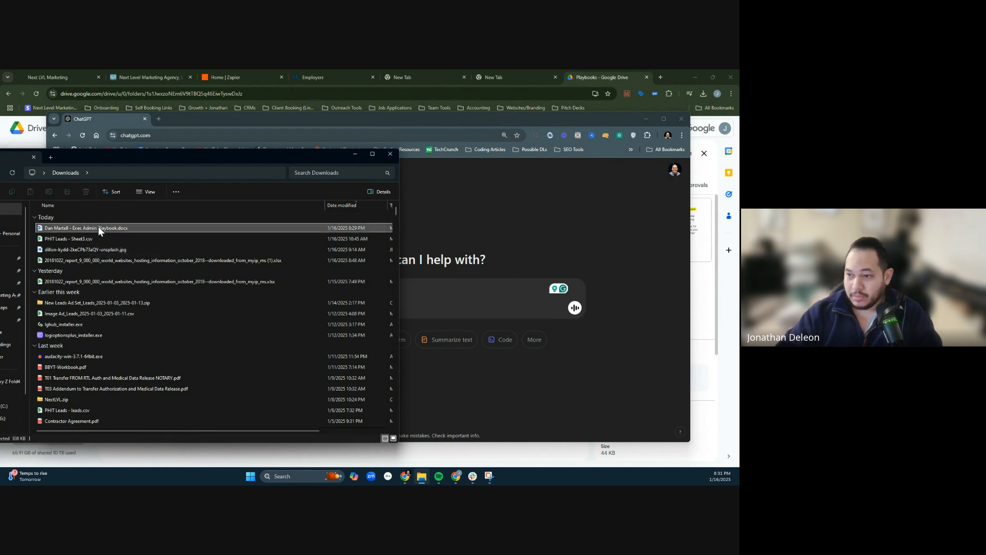
{"action": "left_click_drag", "start_coordinate": [188, 158], "coordinate": [0, 134]}
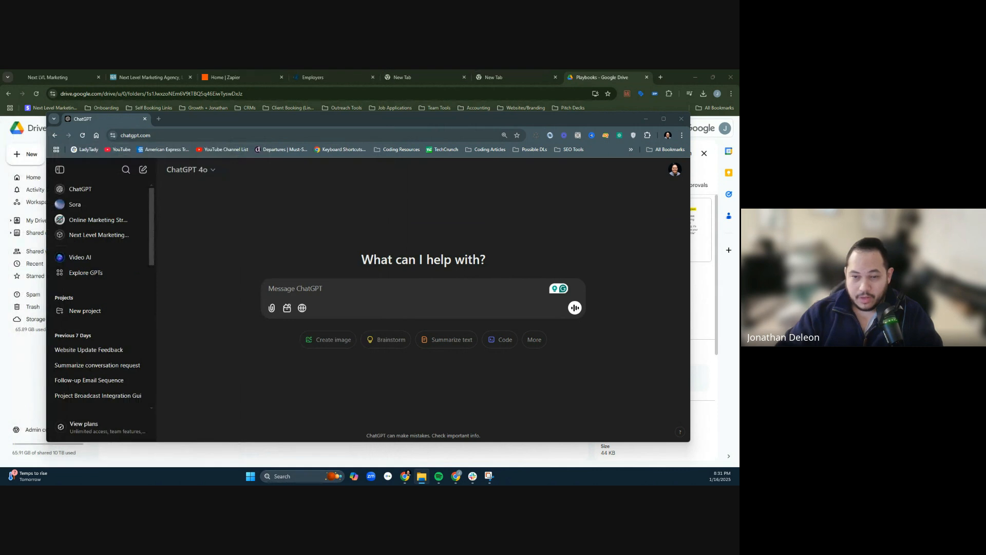
{"action": "left_click_drag", "start_coordinate": [0, 231], "coordinate": [428, 312]}
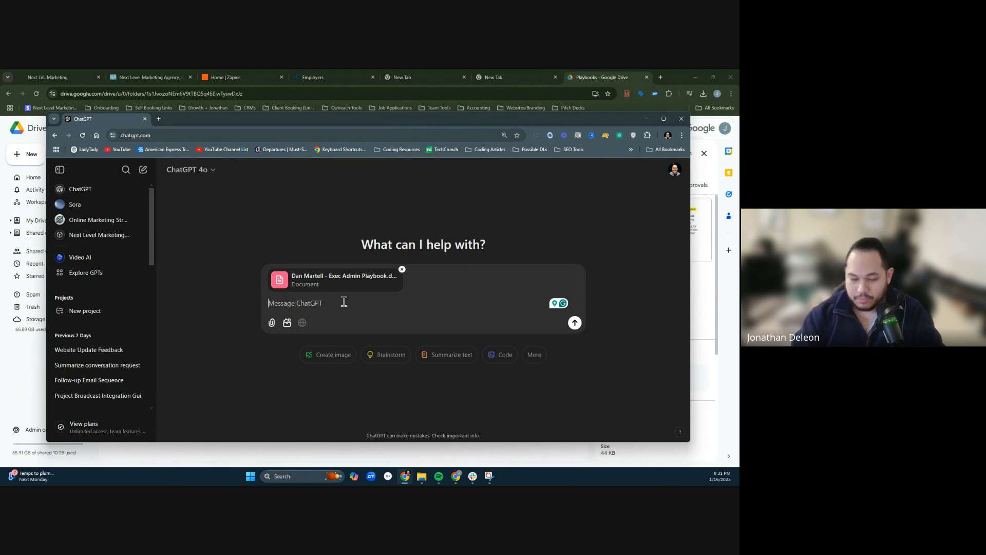
- Begin the prompt with "Please create me a to the point and yet compelling and professional job description for this role"
{"action": "type", "text": "Ple"}
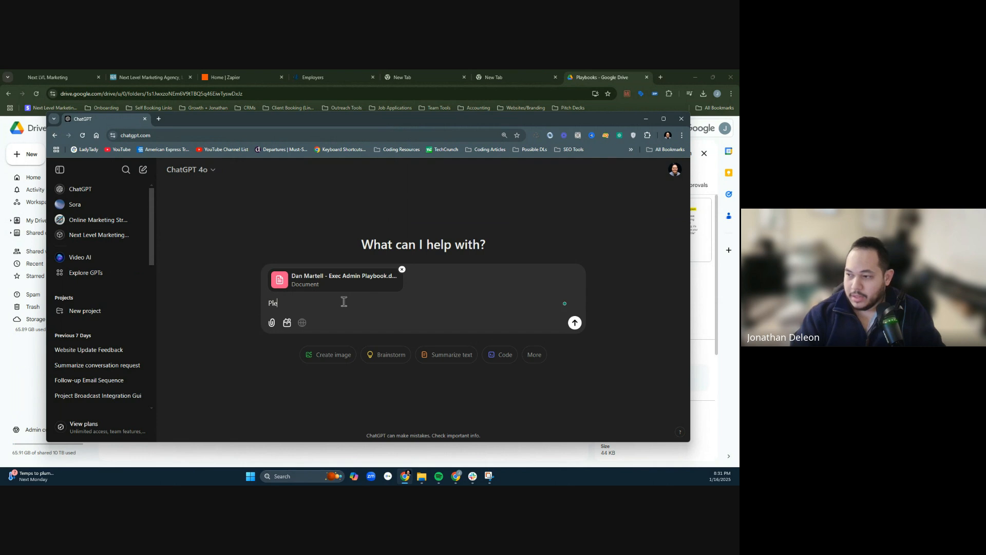
{"action": "type", "text": "ase create me a"}
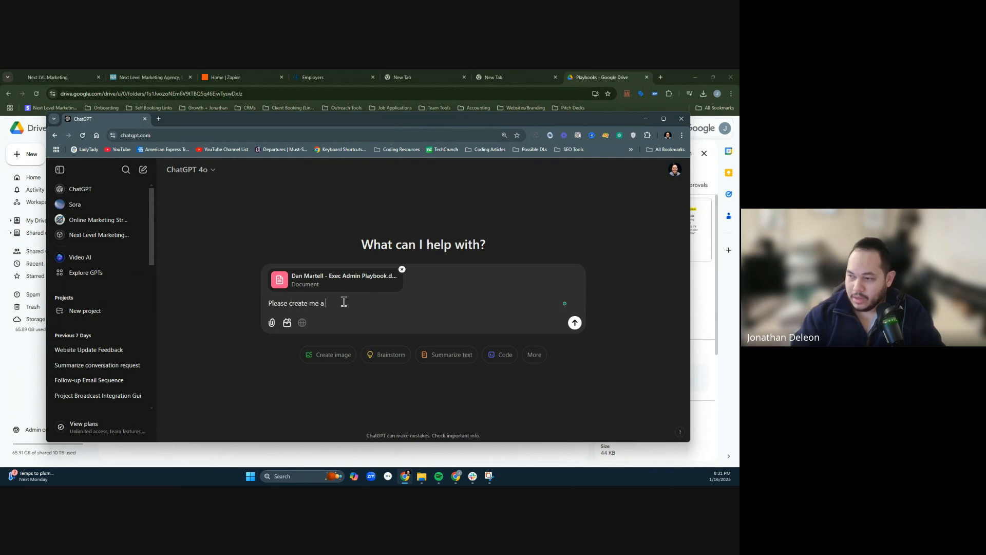
{"action": "type", "text": " to the point and"}
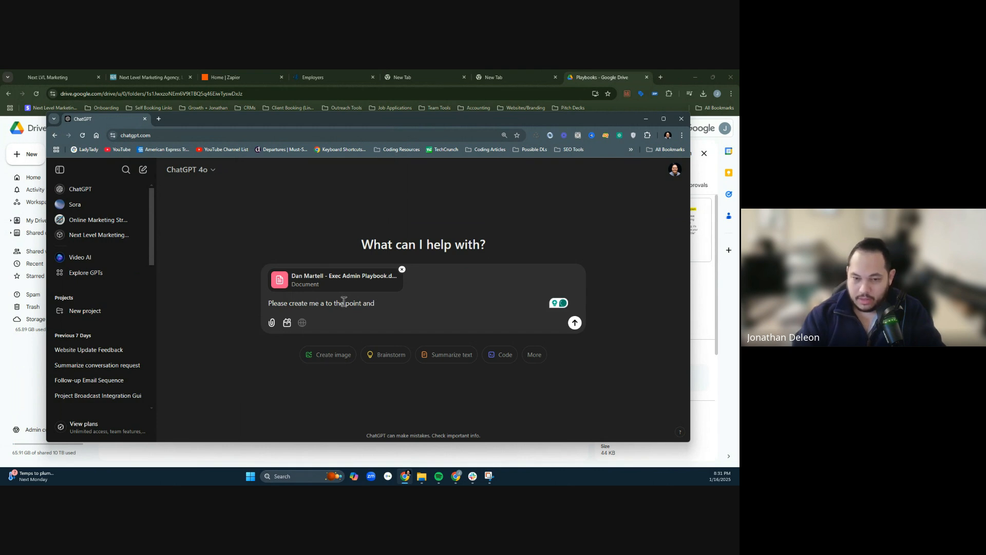
{"action": "type", "text": " yet compelling an"}
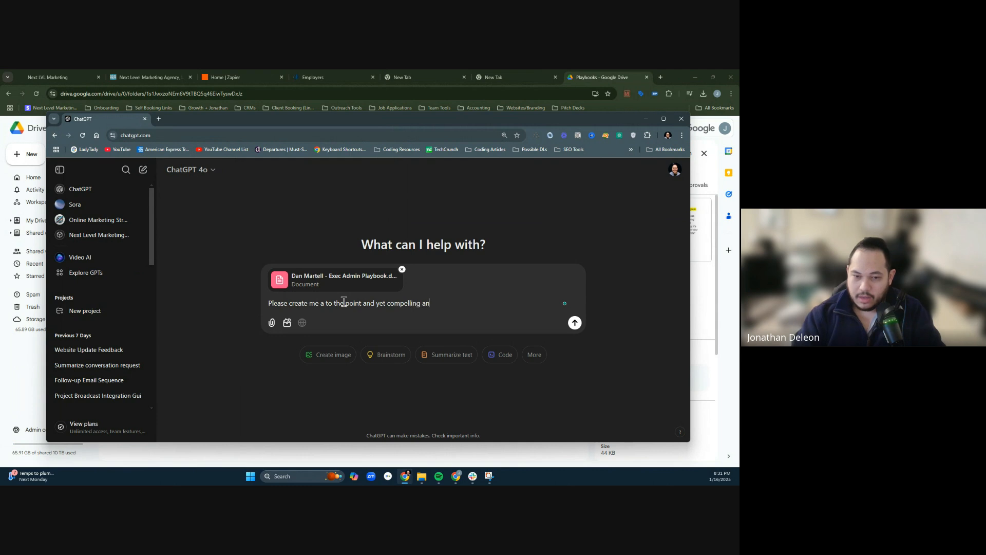
{"action": "type", "text": "d professional job d"}
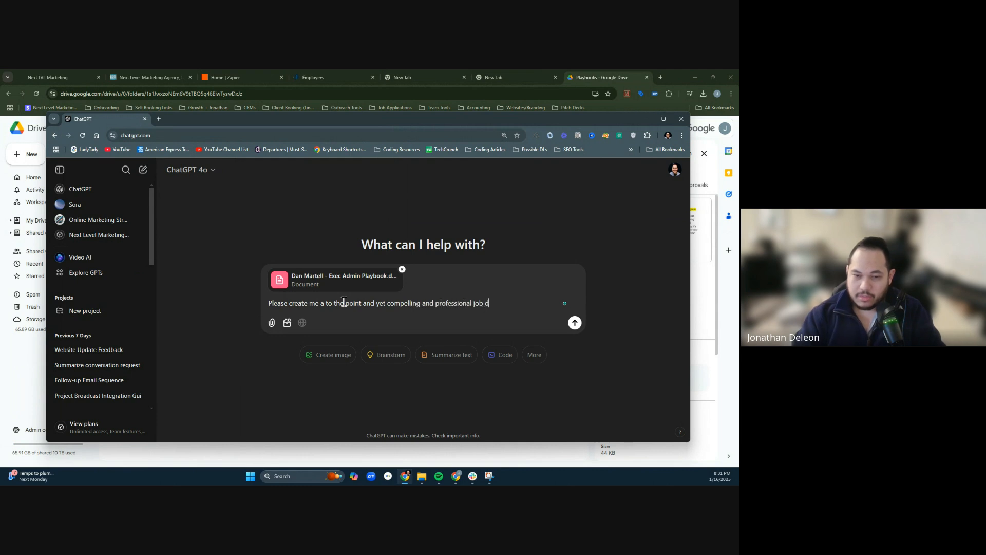
{"action": "type", "text": "escription "}
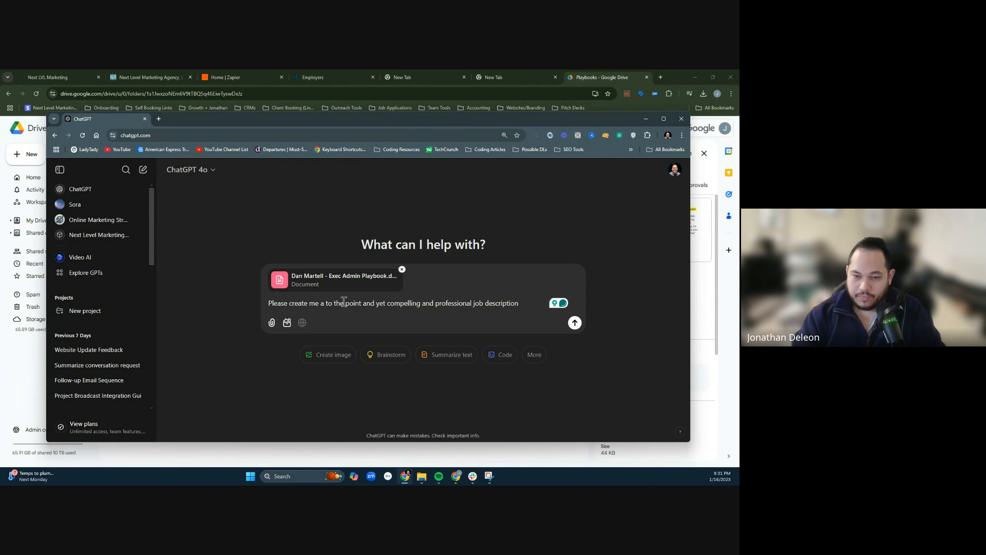
{"action": "type", "text": "for this role I "}
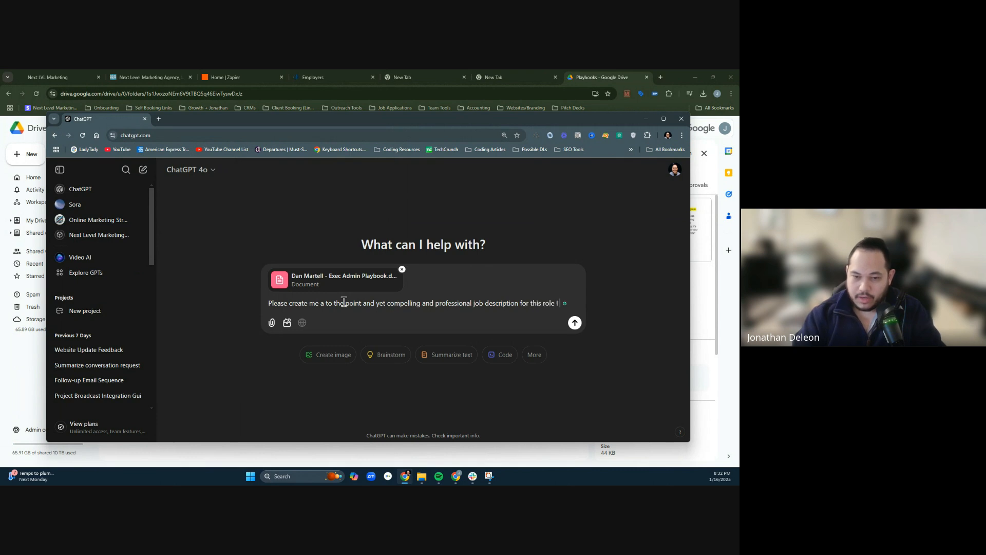
{"action": "type", "text": "have p"}
{"action": "key", "text": "BackSpace"}
{"action": "key", "text": "BackSpace"}
{"action": "key", "text": "BackSpace"}
{"action": "key", "text": "BackSpace"}
{"action": "key", "text": "BackSpace"}
{"action": "key", "text": "BackSpace"}
{"action": "key", "text": "BackSpace"}
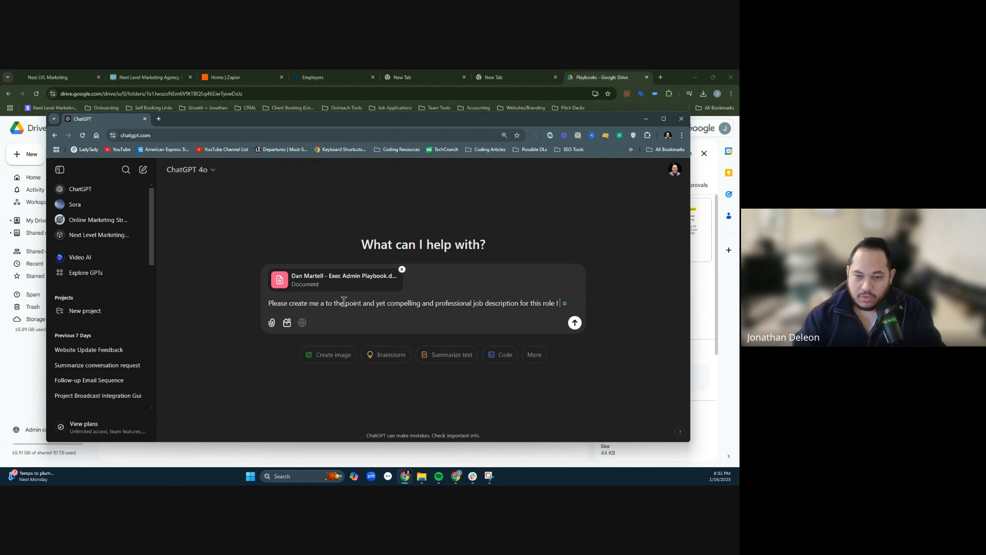
{"action": "key", "text": "BackSpace"}
{"action": "key", "text": "BackSpace"}
- Finish the prompt's opening sentence with "responsibilities and tasks that the executive assistant I will be hiring will then do."
{"action": "type", "text": "resposibi"}
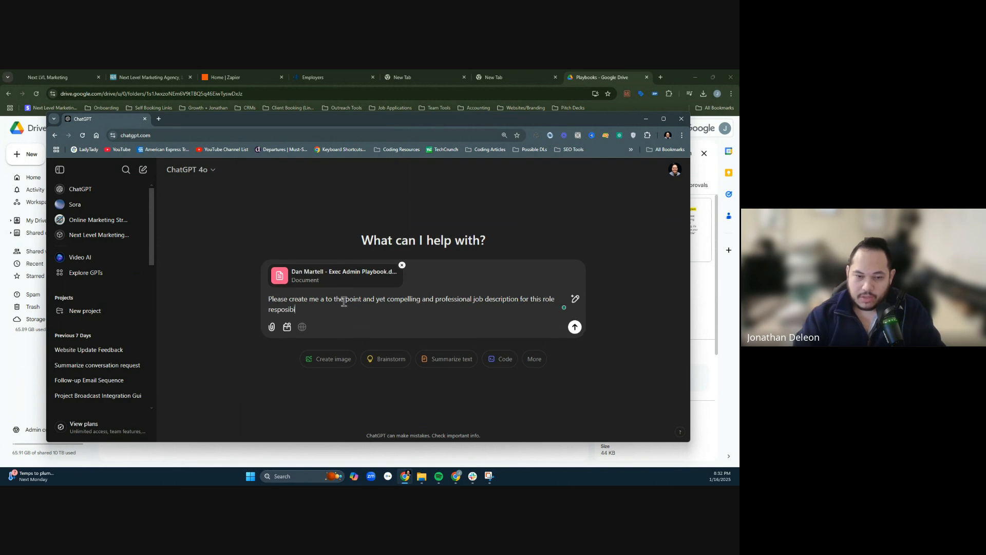
{"action": "key", "text": "BackSpace"}
{"action": "key", "text": "BackSpace"}
{"action": "key", "text": "BackSpace"}
{"action": "key", "text": "BackSpace"}
{"action": "type", "text": "nsibilities and jo"}
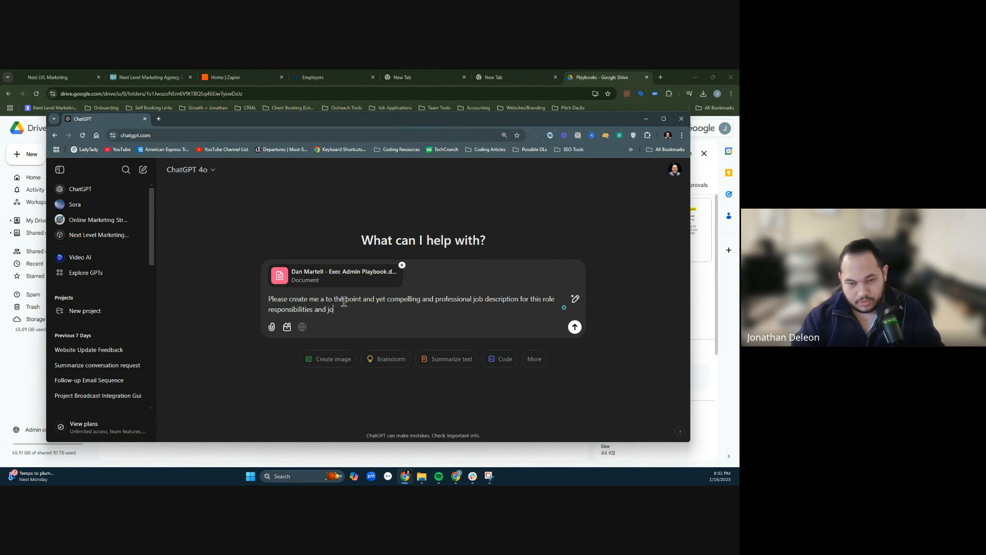
{"action": "type", "text": "tasks "}
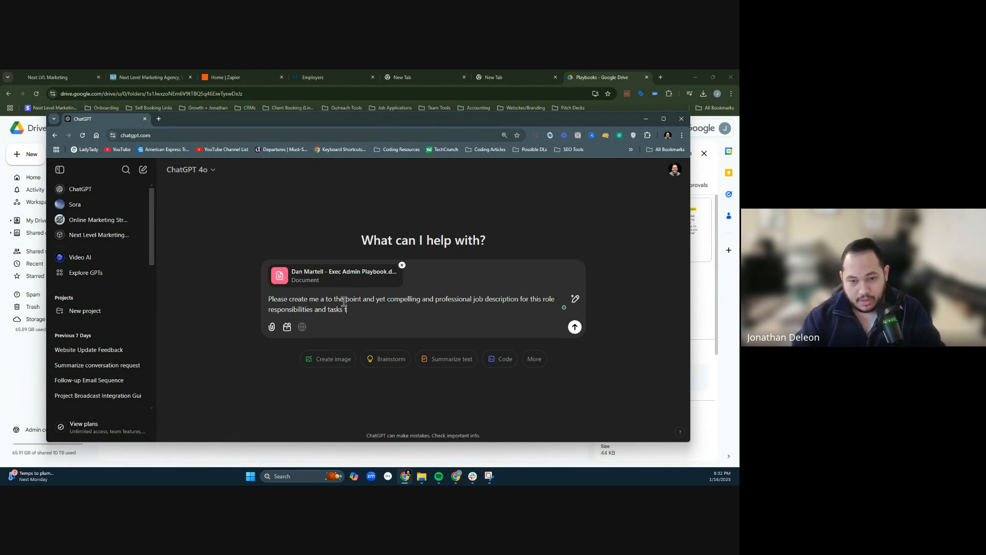
{"action": "type", "text": "that th"}
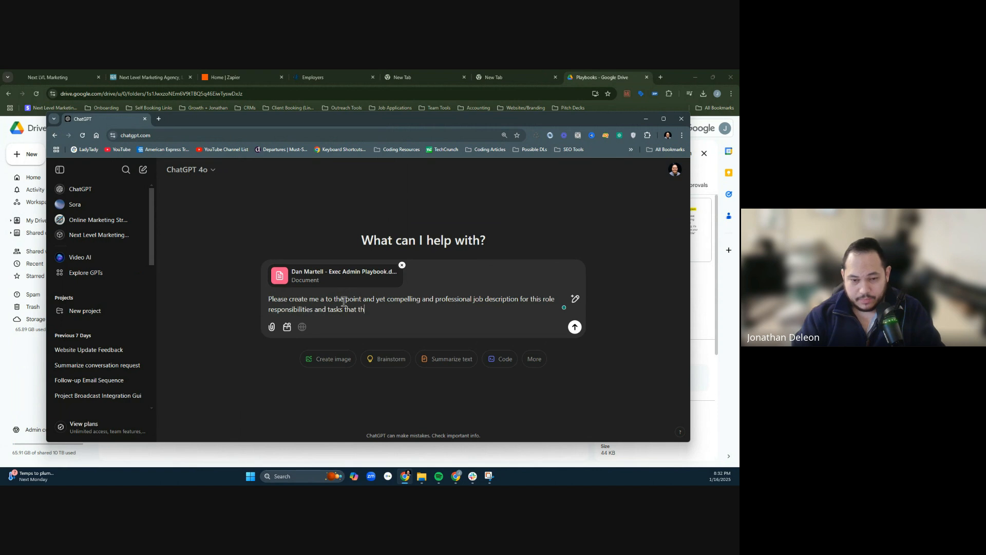
{"action": "type", "text": "e executive assi"}
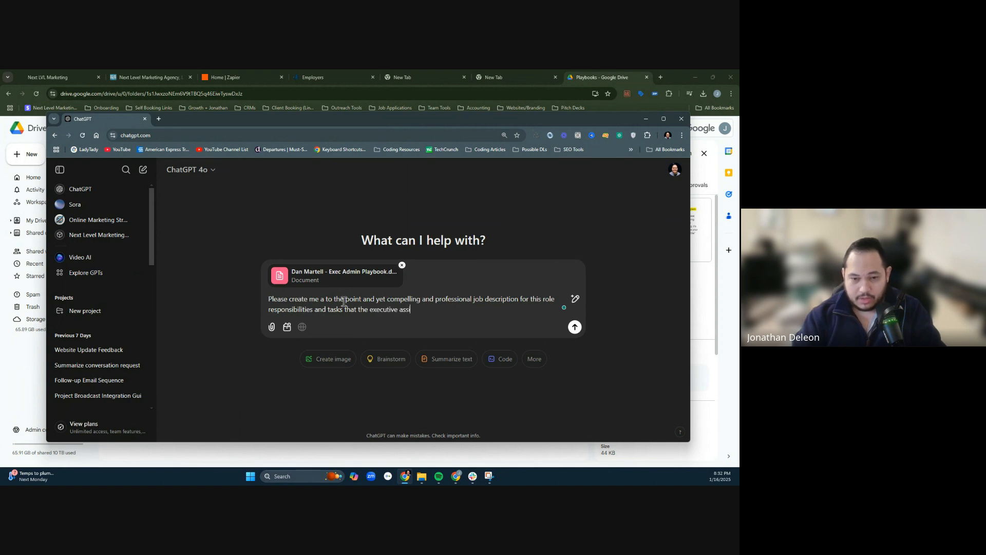
{"action": "type", "text": "stna"}
{"action": "key", "text": "BackSpace"}
{"action": "type", "text": "ant I "}
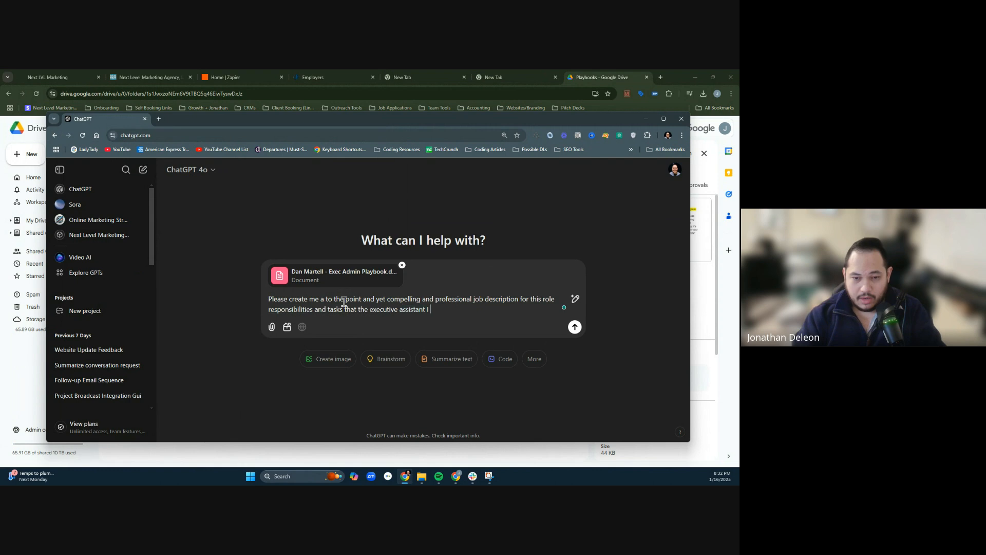
{"action": "type", "text": "will be hiring will then do"}
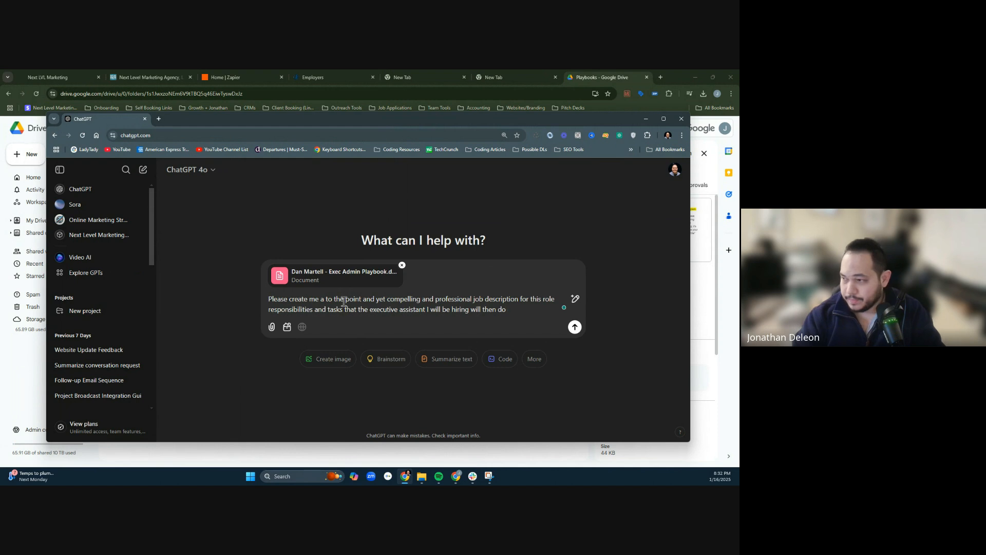
- Start a second paragraph with "I am going to post this on a virtual assistant website in the Philippines so I want to"
{"action": "key", "text": "shift+Return"}
{"action": "key", "text": "shift+Return"}
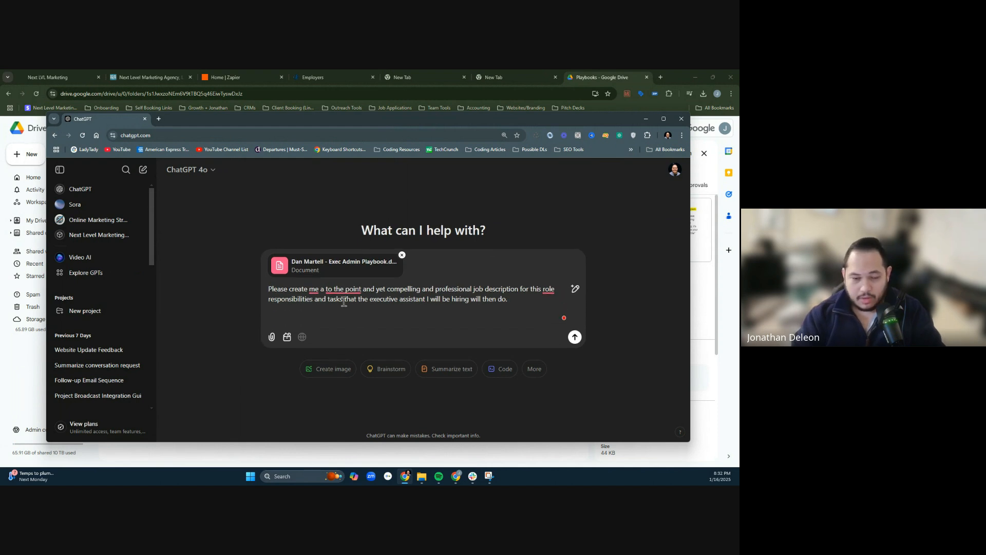
{"action": "type", "text": "I am going to post this"}
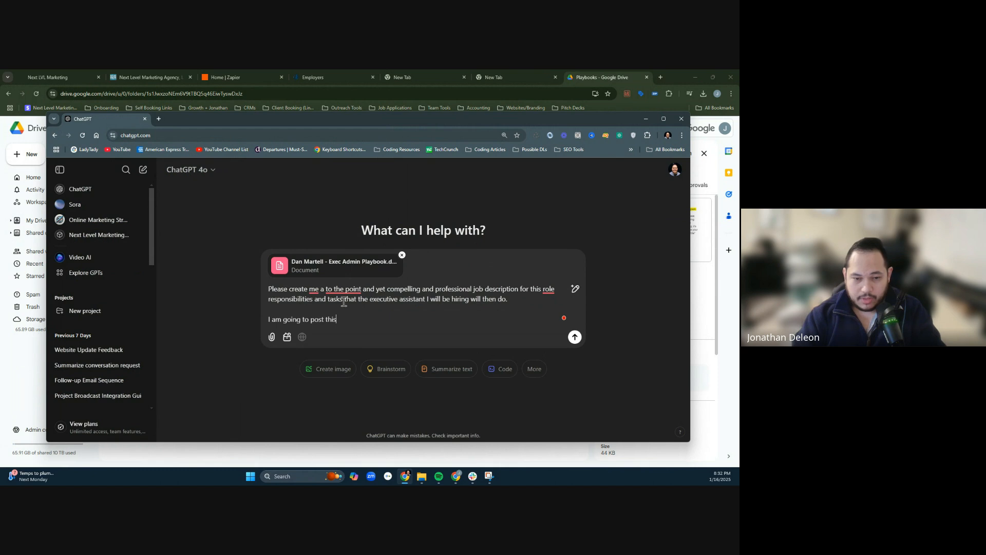
{"action": "type", "text": " on on"}
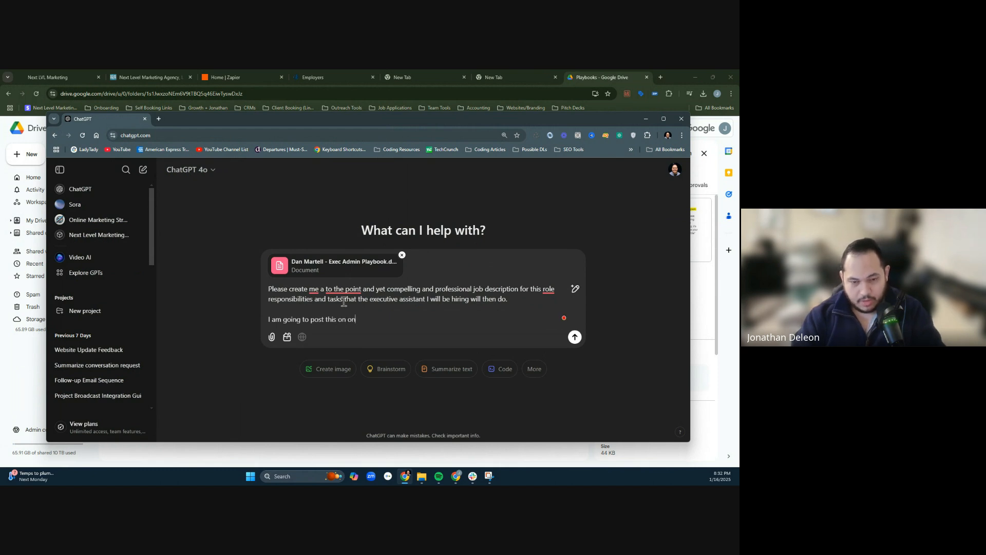
{"action": "key", "text": "BackSpace"}
{"action": "key", "text": "BackSpace"}
{"action": "type", "text": "a"}
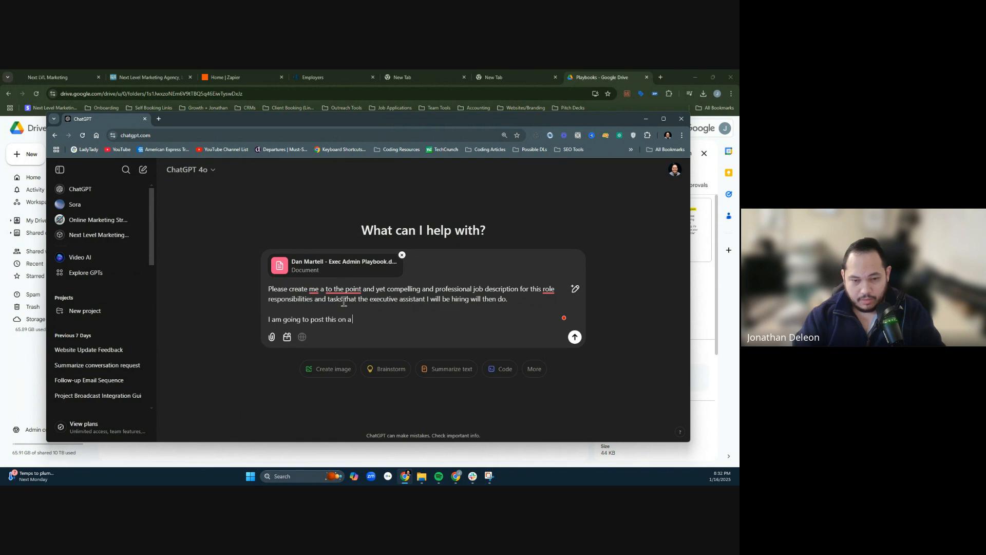
{"action": "type", "text": " virtual assistant website"}
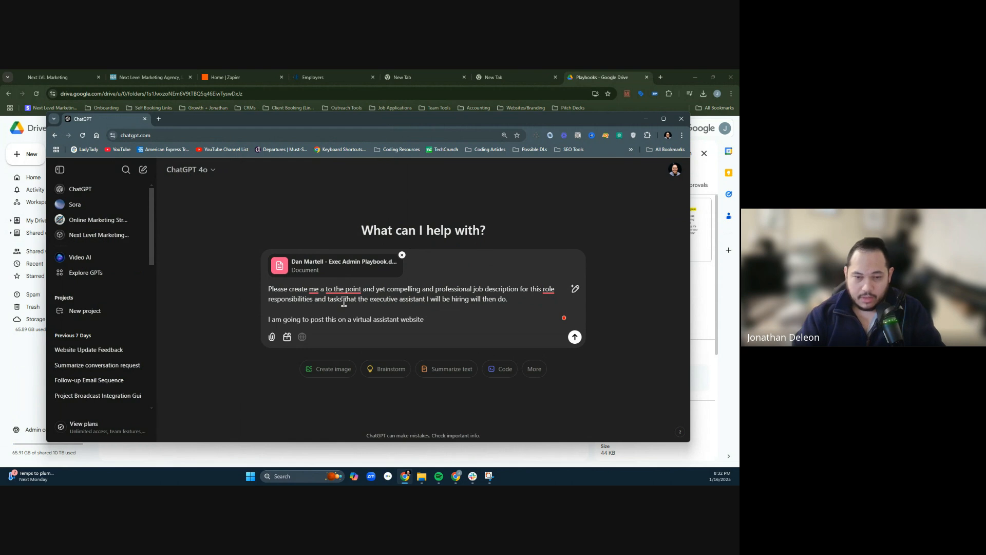
{"action": "type", "text": " in the phillppines so I want to e"}
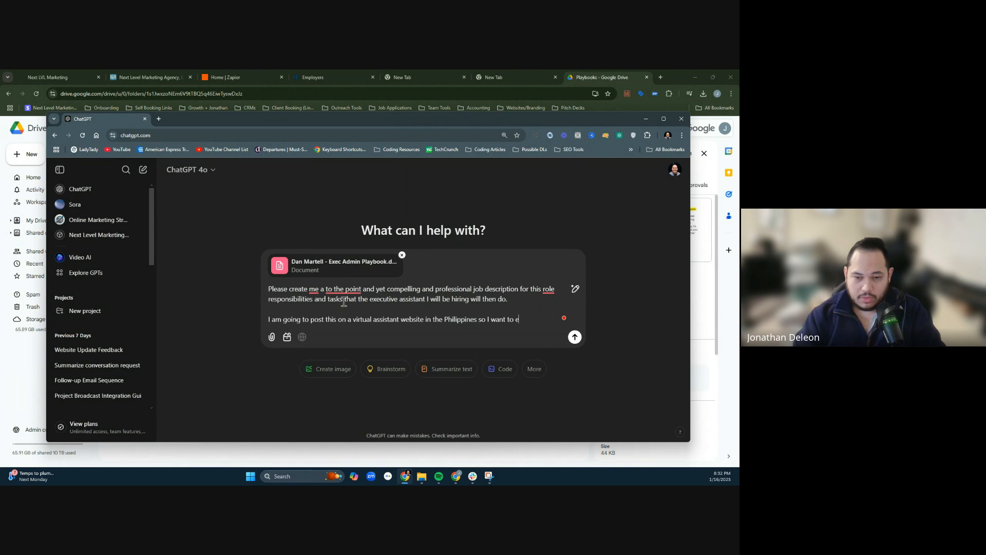
{"action": "type", "text": "nsure that En"}
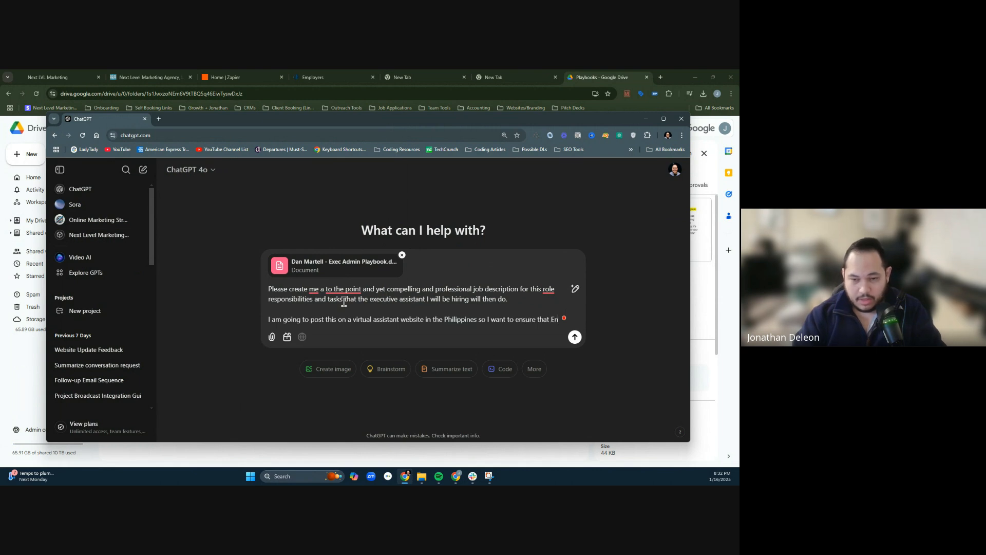
{"action": "type", "text": "glish speaking and"}
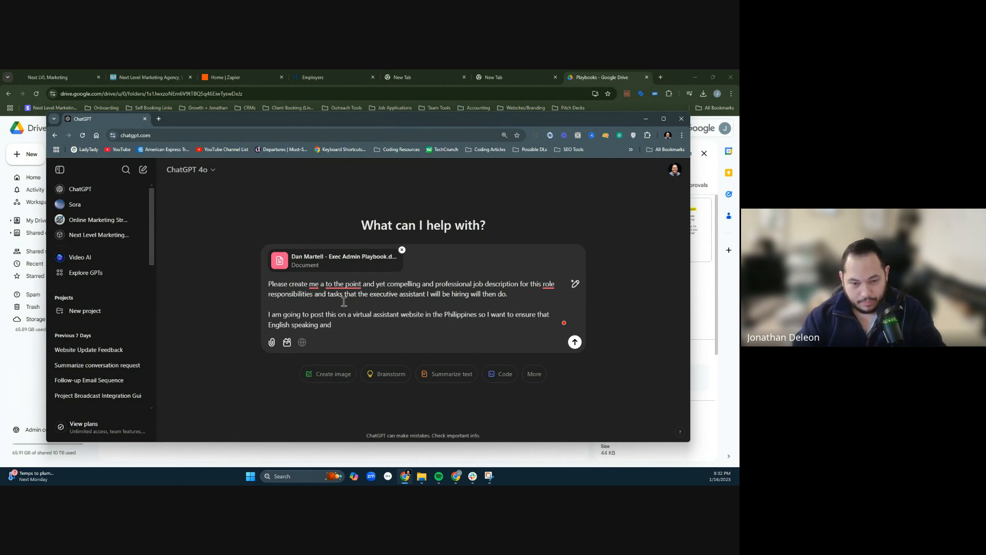
{"action": "type", "text": " writ"}
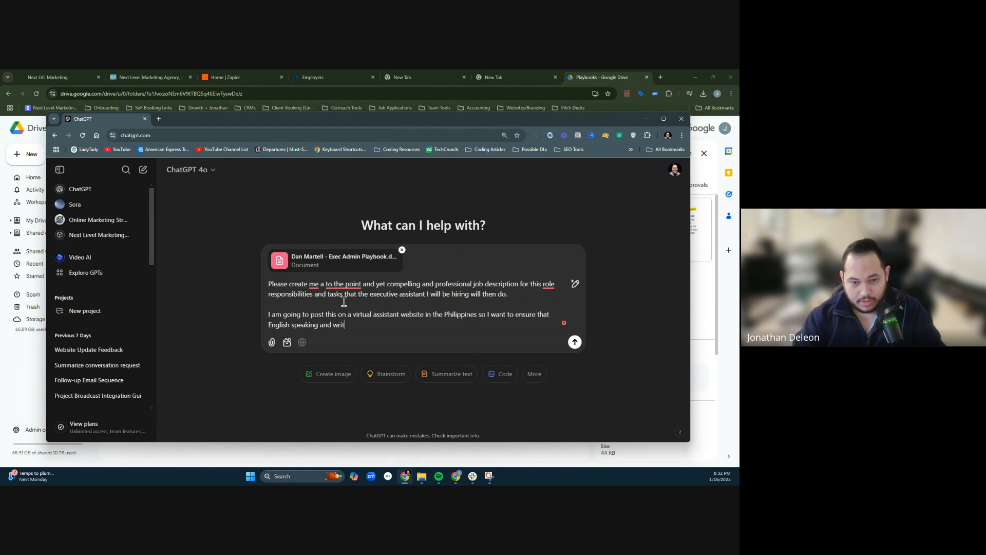
{"action": "type", "text": "ining is strong."}
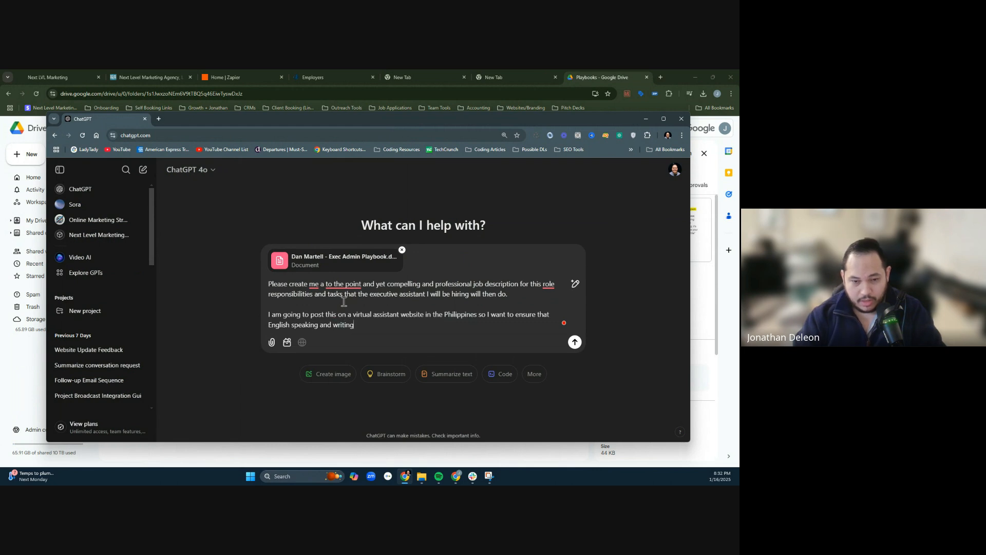
- Add a separate third paragraph to the prompt reading "Please help me build a compelling job post."
{"action": "key", "text": "shift+Return"}
{"action": "key", "text": "shift+Return"}
{"action": "type", "text": "P"}
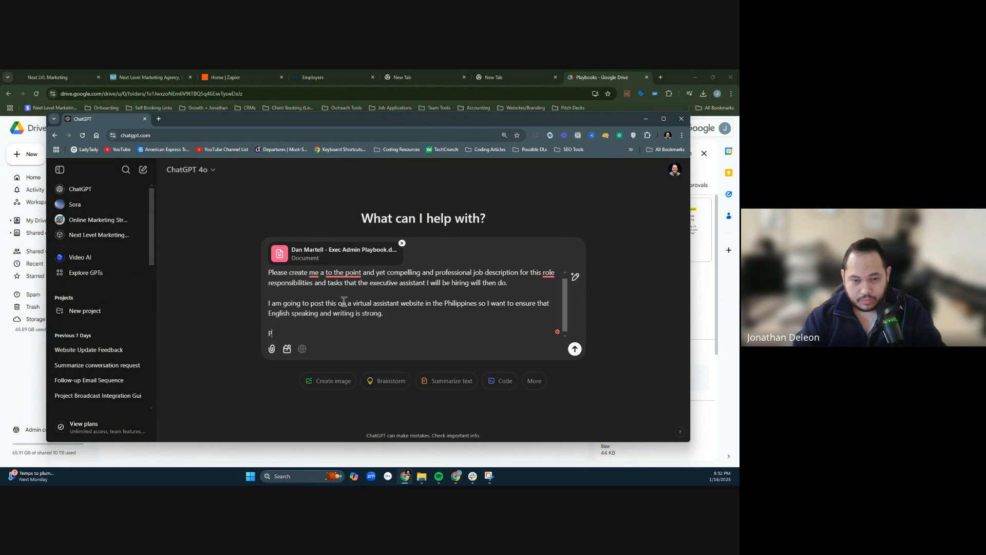
{"action": "type", "text": "lease help me b"}
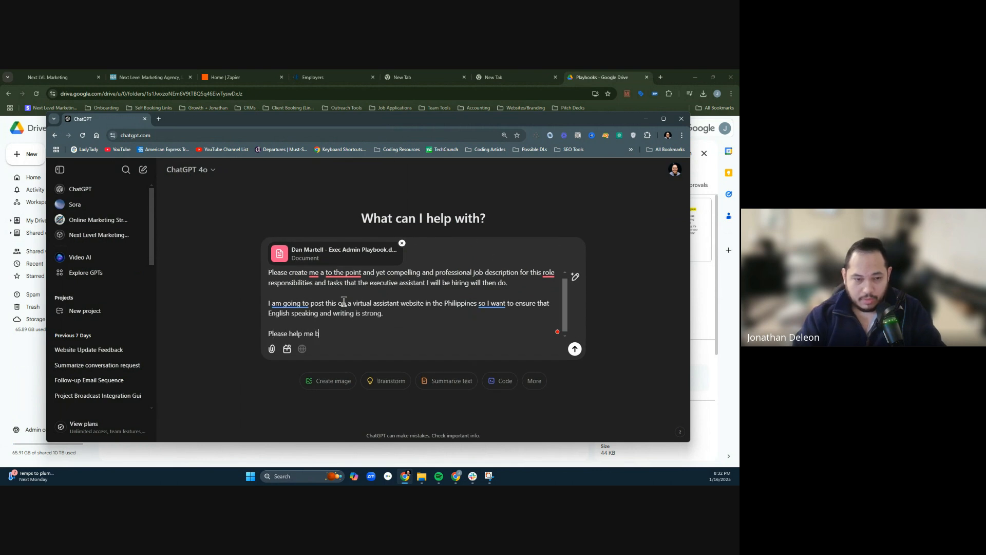
{"action": "type", "text": "uild a ncomp"}
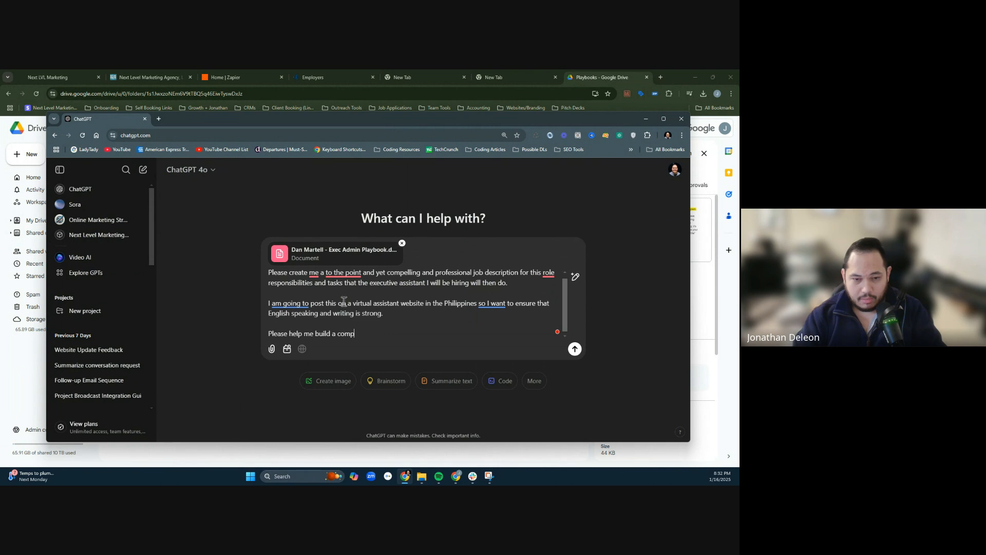
{"action": "type", "text": "elling job post."}
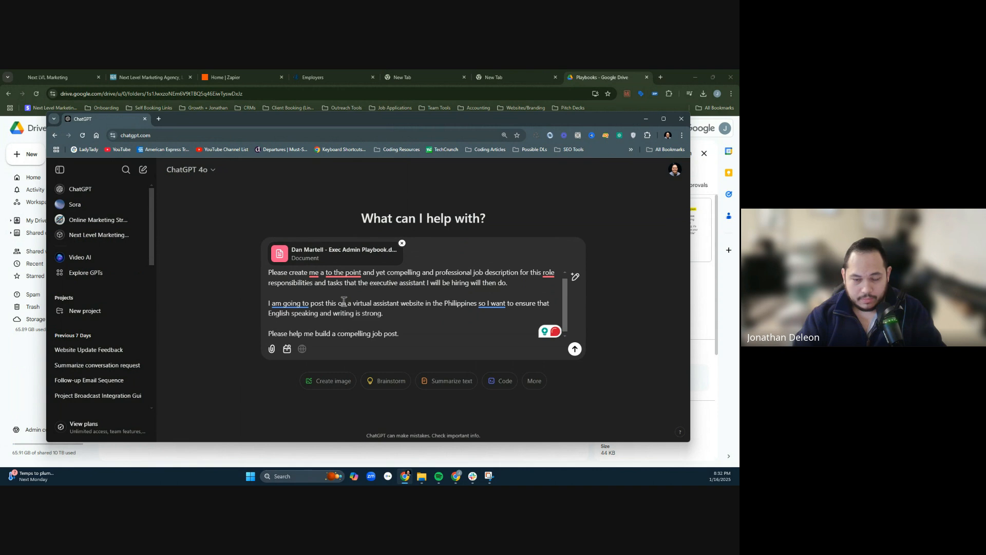
- Start a fourth paragraph in the prompt with "Also, be sure to add that"
{"action": "key", "text": "shift+Return"}
{"action": "type", "text": "Also, "}
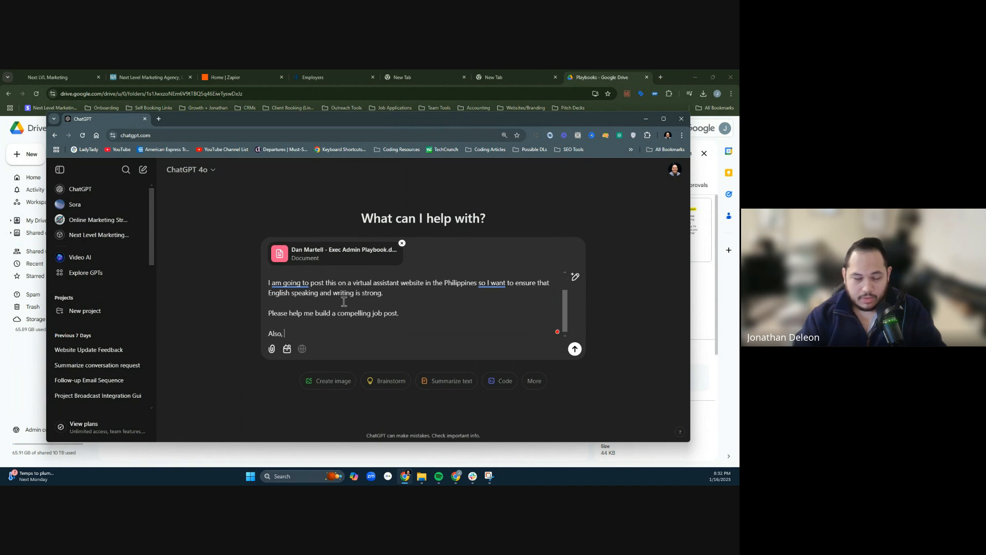
{"action": "type", "text": "be sure to a"}
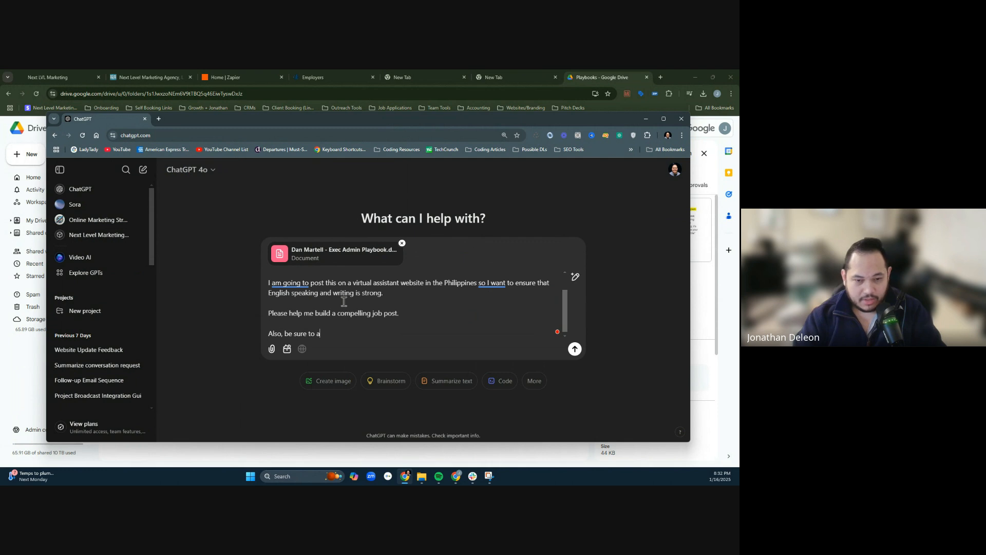
{"action": "type", "text": "dd"}
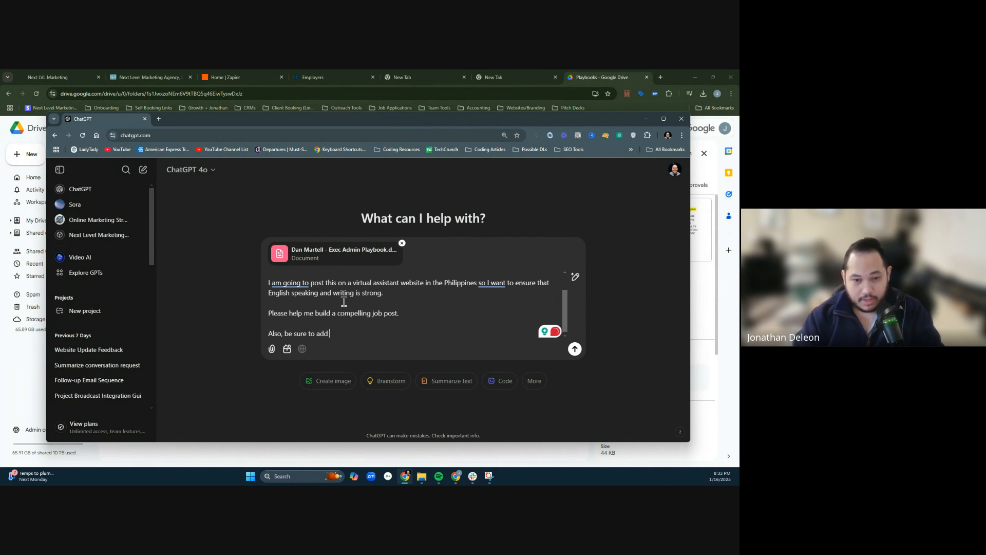
{"action": "type", "text": " that in or"}
{"action": "key", "text": "BackSpace"}
{"action": "key", "text": "BackSpace"}
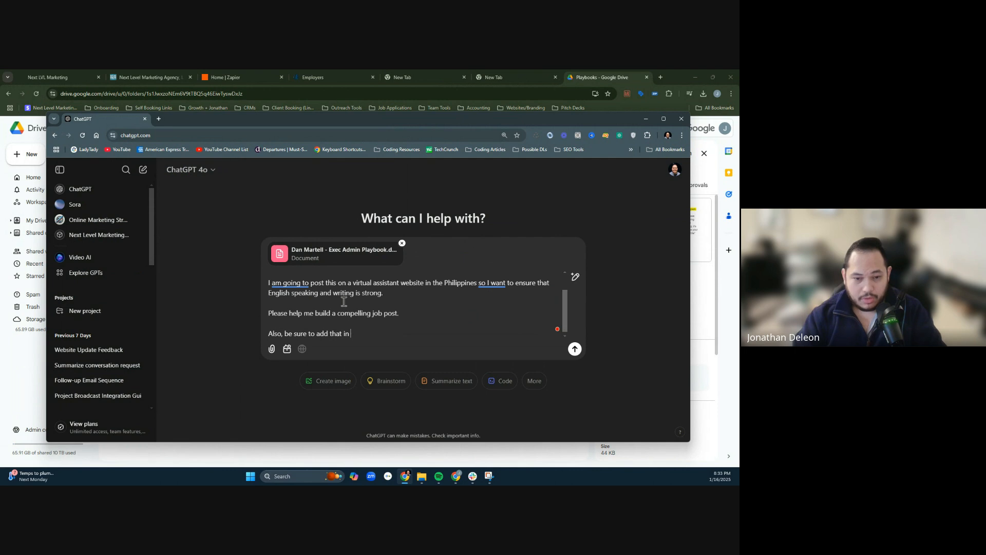
- Complete the paragraph with the quoted text "In order to be considered for this role: Please apply here -> [Insert Link]" and send the prompt
{"action": "type", "text": "\"In orde"}
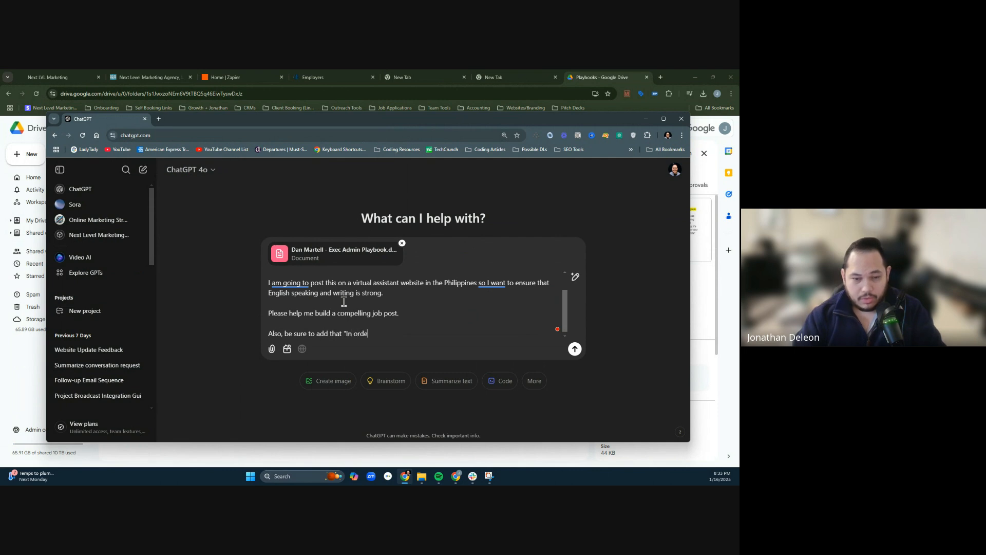
{"action": "type", "text": "r to be consider"}
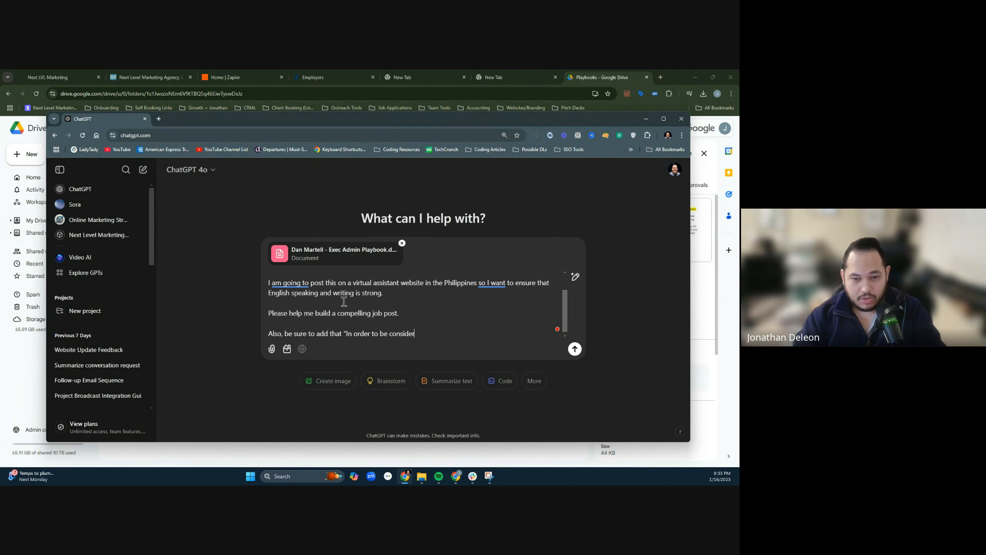
{"action": "type", "text": "ed for this role: Please ap"}
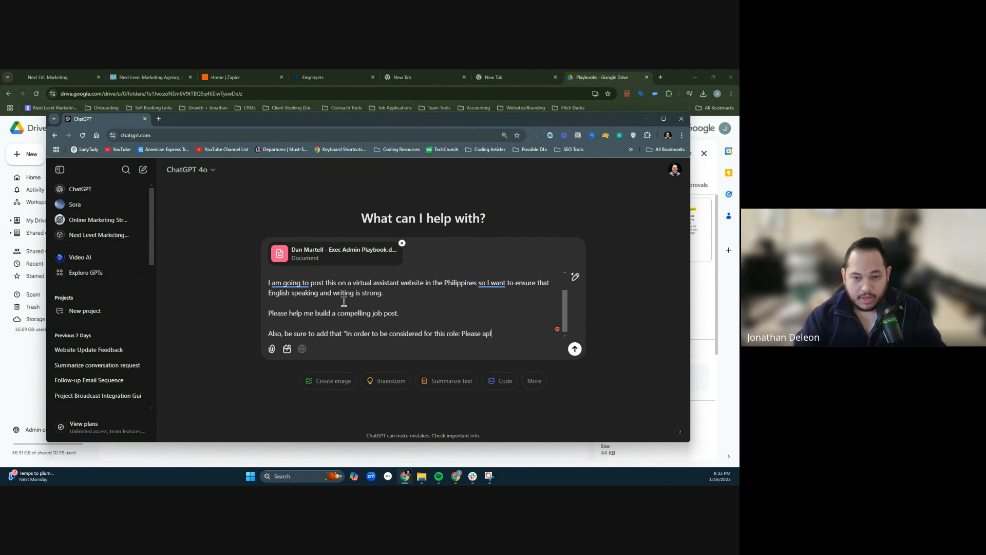
{"action": "type", "text": "ply h"}
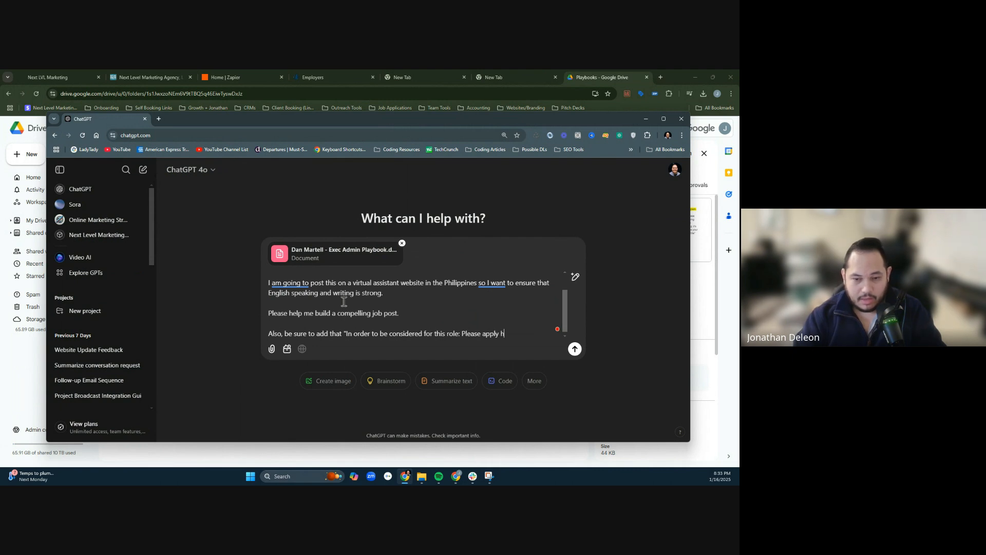
{"action": "type", "text": "ere -> [I"}
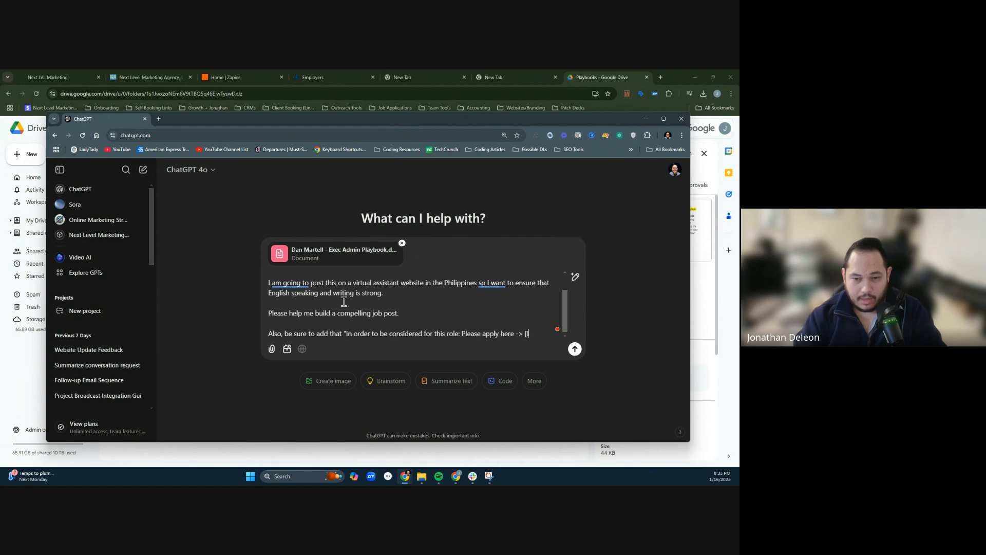
{"action": "type", "text": "nsert Link]\""}
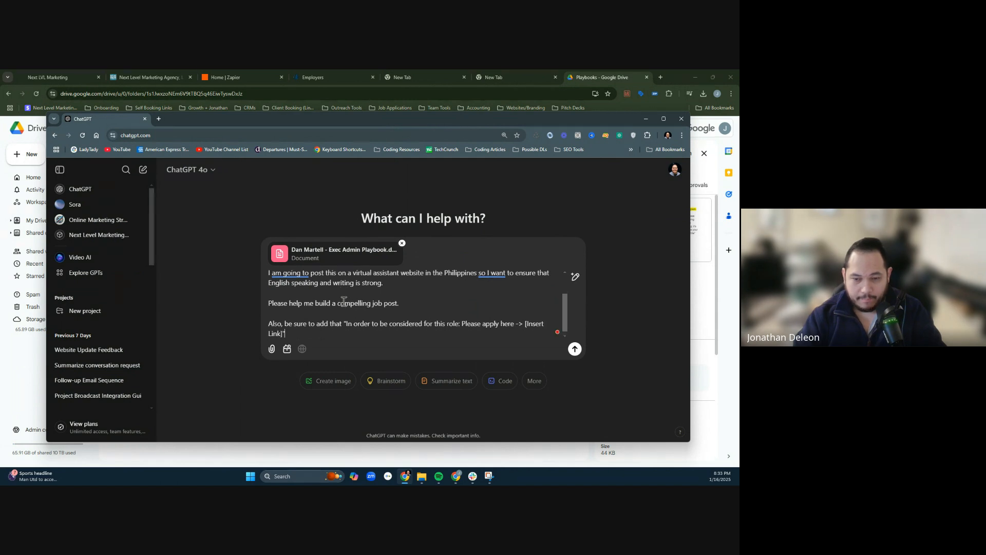
{"action": "key", "text": "Return"}
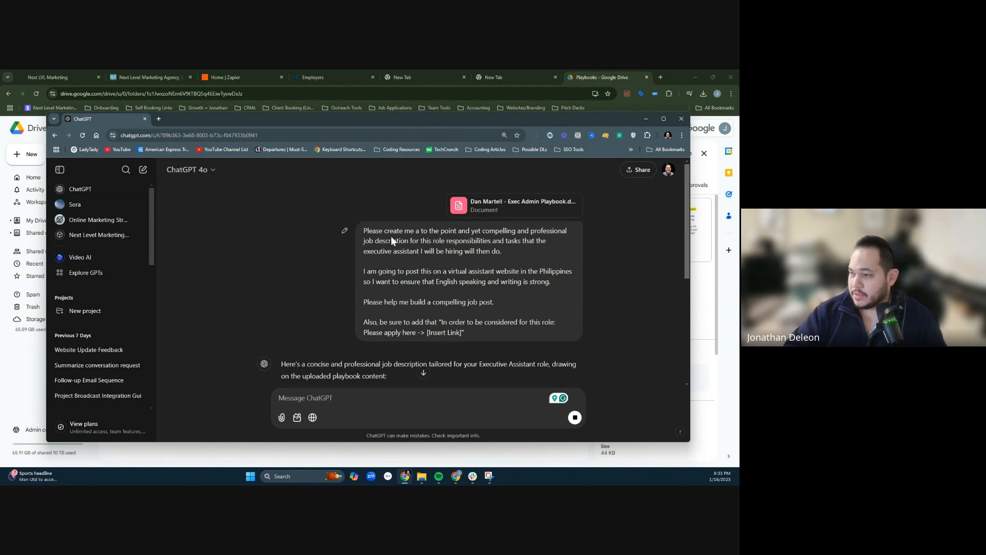
- Maximize the chat window and hide the sidebar to view the generated job post
{"action": "scroll", "coordinate": [391, 235], "scroll_direction": "down", "scroll_amount": 4}
{"action": "scroll", "coordinate": [471, 236], "scroll_direction": "up", "scroll_amount": 3}
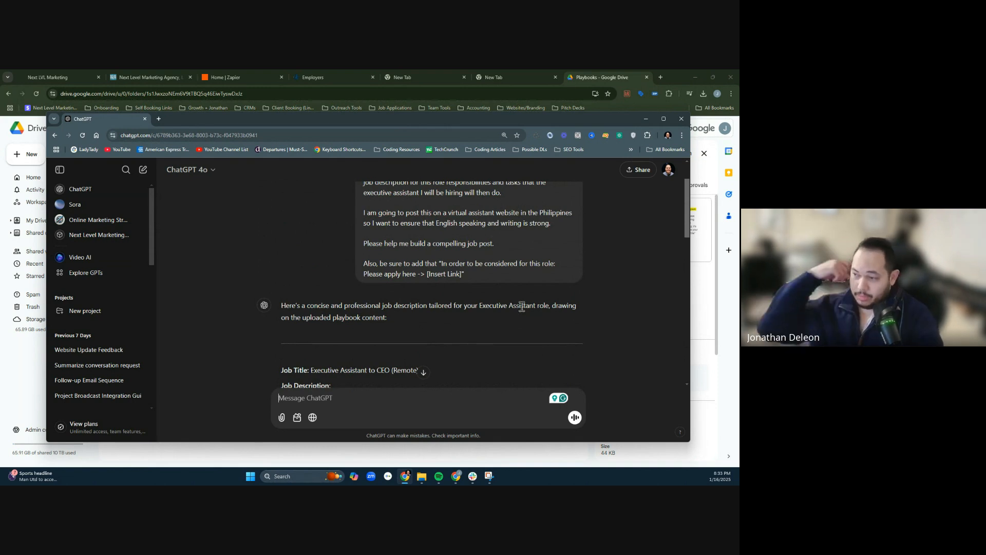
{"action": "scroll", "coordinate": [522, 307], "scroll_direction": "down", "scroll_amount": 2}
{"action": "scroll", "coordinate": [466, 307], "scroll_direction": "down", "scroll_amount": 3}
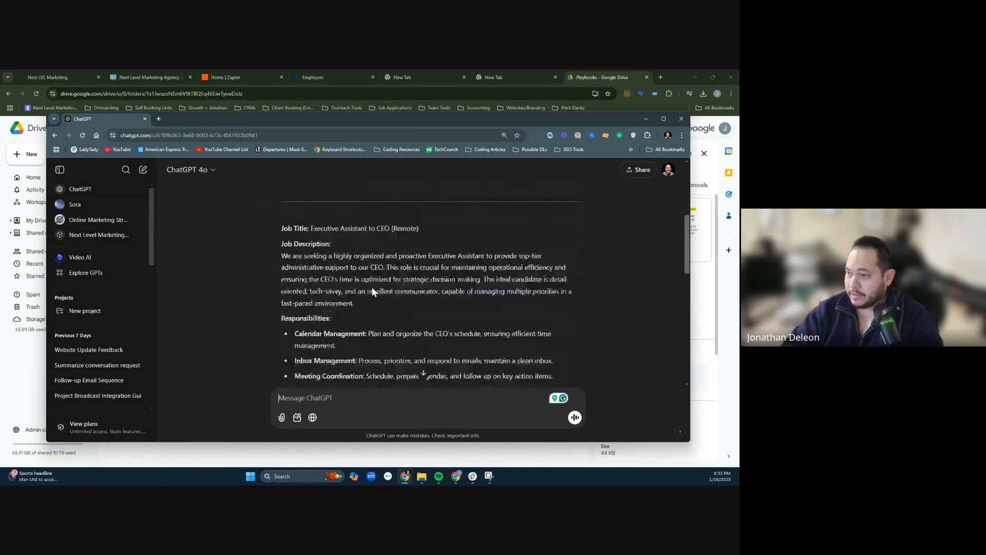
{"action": "left_click", "coordinate": [663, 118]}
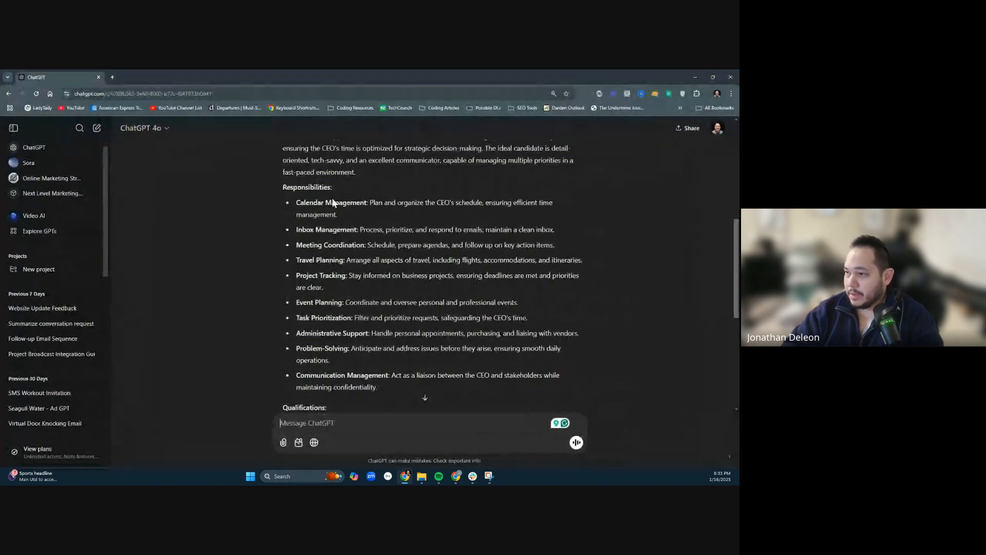
{"action": "scroll", "coordinate": [411, 220], "scroll_direction": "down", "scroll_amount": 1}
{"action": "scroll", "coordinate": [411, 220], "scroll_direction": "up", "scroll_amount": 3}
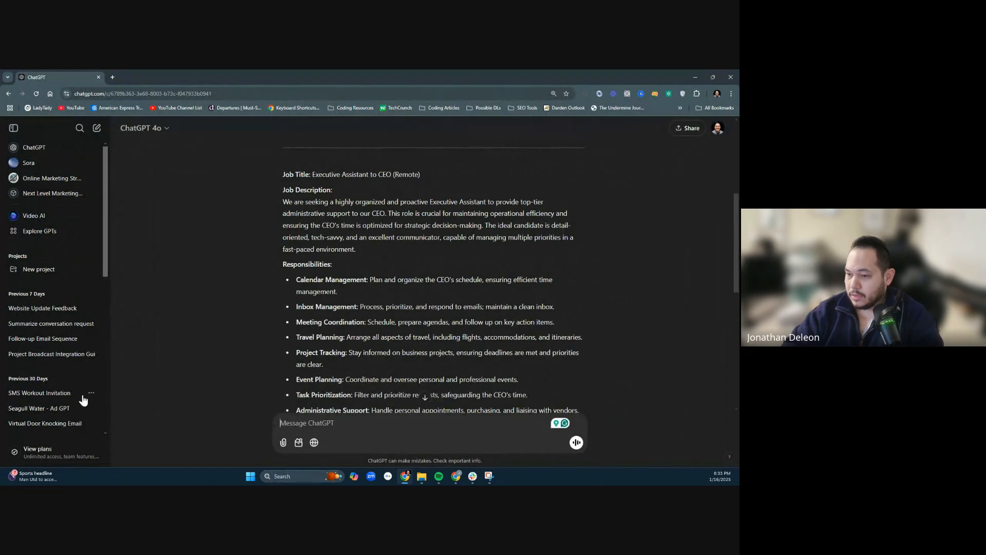
{"action": "left_click", "coordinate": [12, 128]}
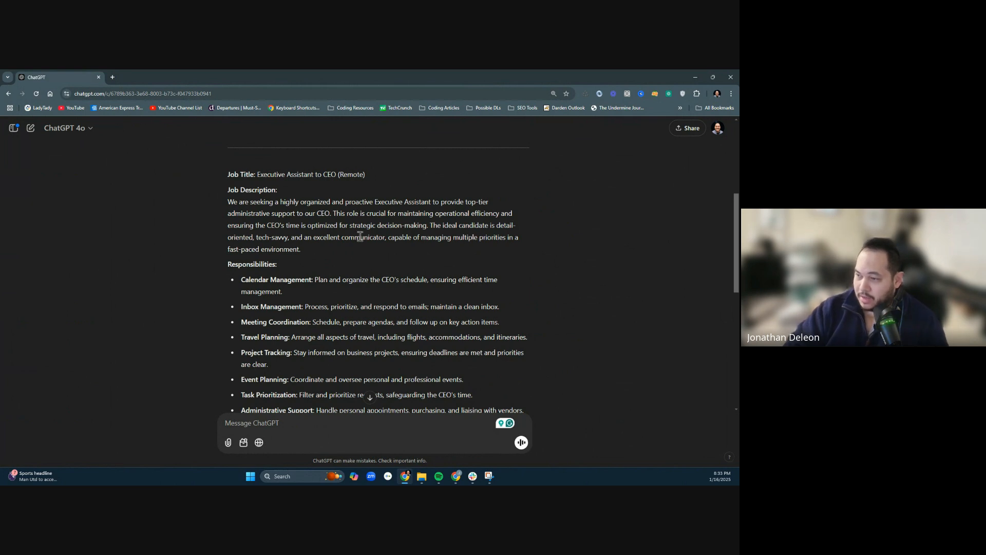
- Review the responsibilities listed in the generated job post, from Calendar Management through Task Prioritization
{"action": "scroll", "coordinate": [436, 229], "scroll_direction": "down", "scroll_amount": 1}
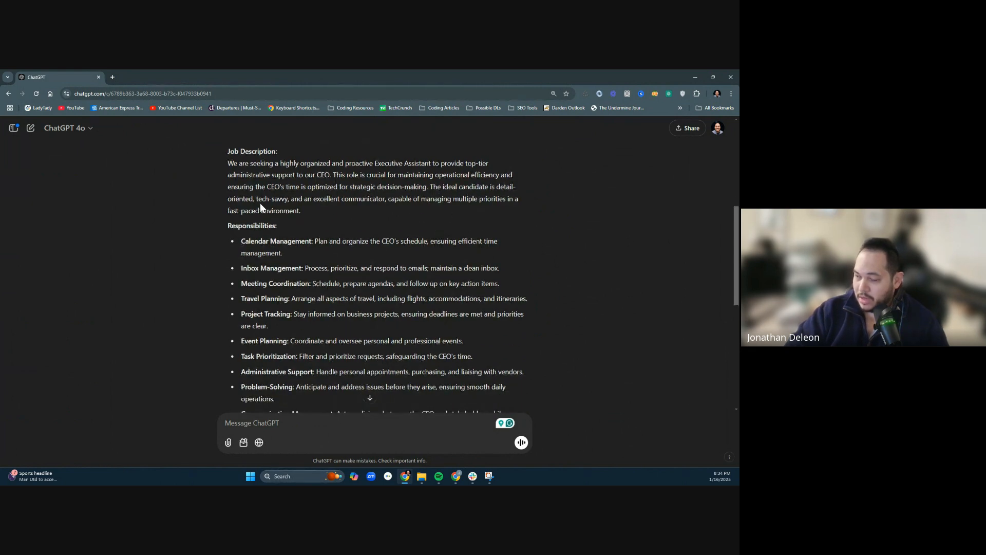
{"action": "scroll", "coordinate": [260, 202], "scroll_direction": "down", "scroll_amount": 1}
{"action": "left_click_drag", "start_coordinate": [243, 202], "coordinate": [308, 202]}
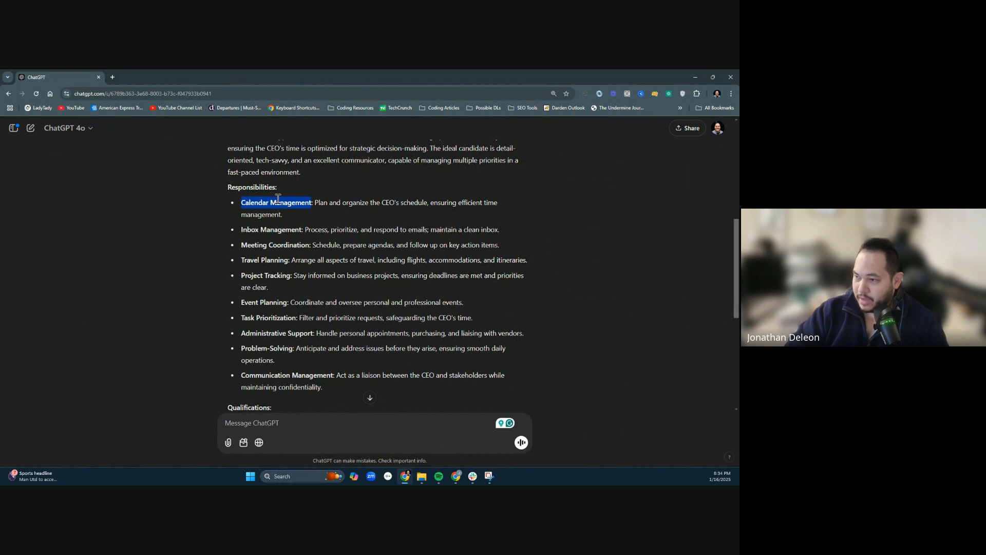
{"action": "left_click_drag", "start_coordinate": [251, 230], "coordinate": [240, 307]}
{"action": "double_click", "coordinate": [255, 318]}
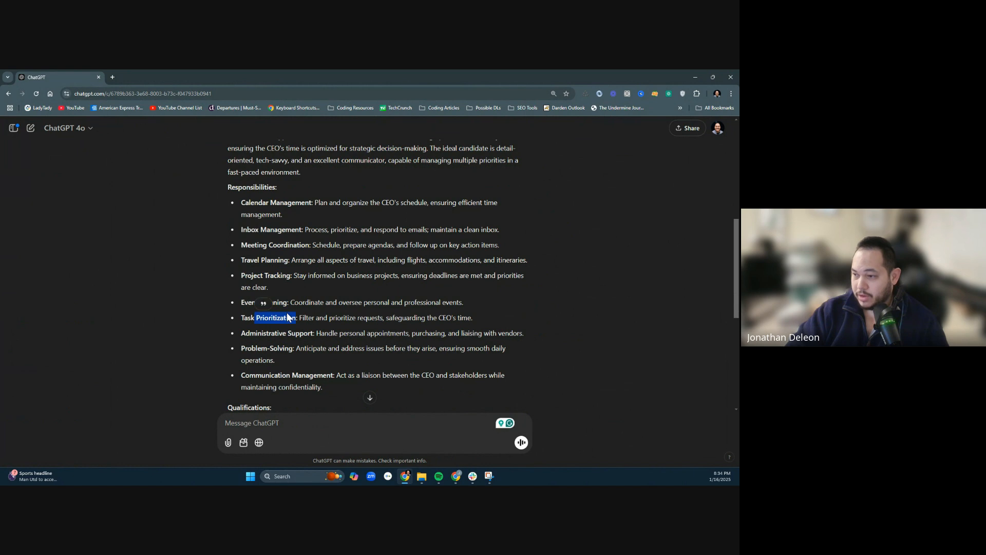
- Check the job post's qualifications, working hours and the "To Apply" line containing the link placeholder
{"action": "scroll", "coordinate": [255, 319], "scroll_direction": "down", "scroll_amount": 3}
{"action": "left_click_drag", "start_coordinate": [227, 253], "coordinate": [395, 327]}
{"action": "scroll", "coordinate": [399, 329], "scroll_direction": "down", "scroll_amount": 1}
{"action": "scroll", "coordinate": [399, 329], "scroll_direction": "up", "scroll_amount": 2}
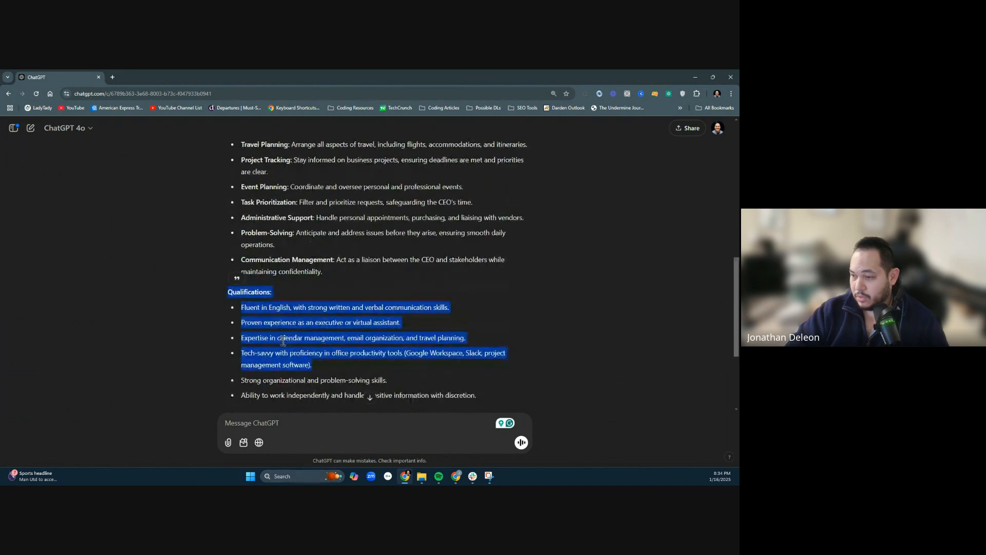
{"action": "scroll", "coordinate": [286, 341], "scroll_direction": "down", "scroll_amount": 4}
{"action": "left_click", "coordinate": [294, 260]}
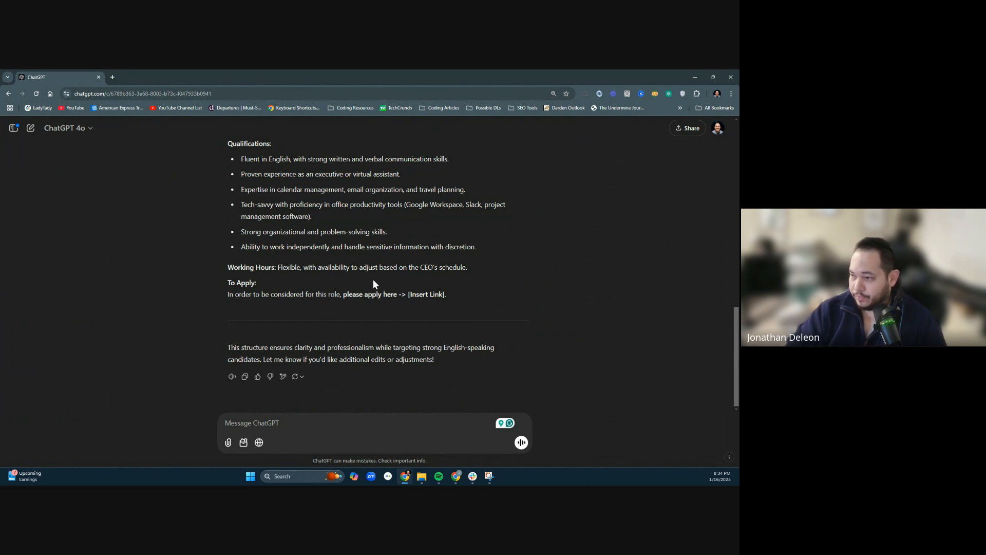
{"action": "triple_click", "coordinate": [243, 298]}
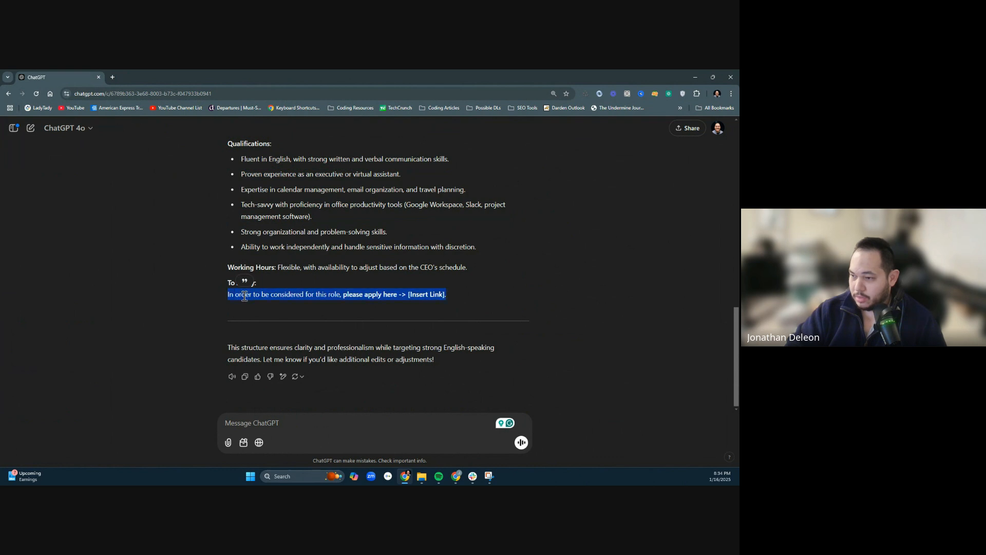
{"action": "left_click", "coordinate": [343, 292]}
{"action": "left_click_drag", "start_coordinate": [482, 293], "coordinate": [421, 275]}
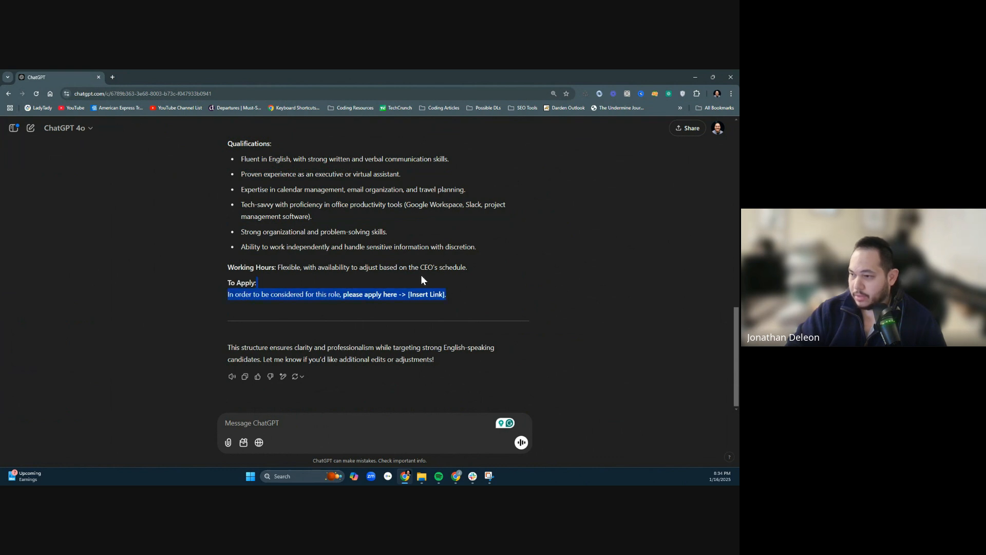
{"action": "left_click", "coordinate": [486, 297]}
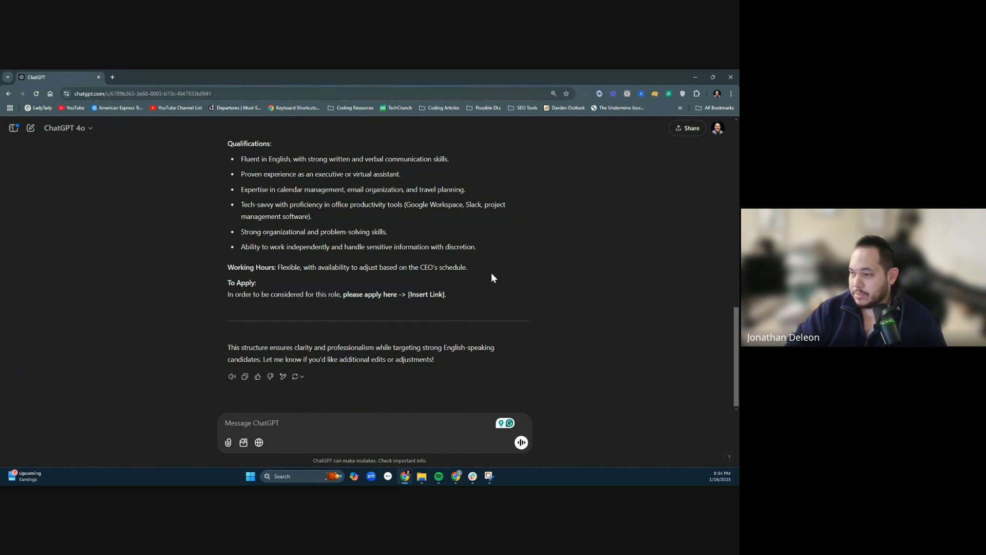
- Copy the job post text from the "Job Title" line through the "[Insert Link]" application line
{"action": "left_click_drag", "start_coordinate": [467, 294], "coordinate": [251, 70]}
{"action": "left_click_drag", "start_coordinate": [221, 343], "coordinate": [230, 385]}
{"action": "right_click", "coordinate": [250, 389]}
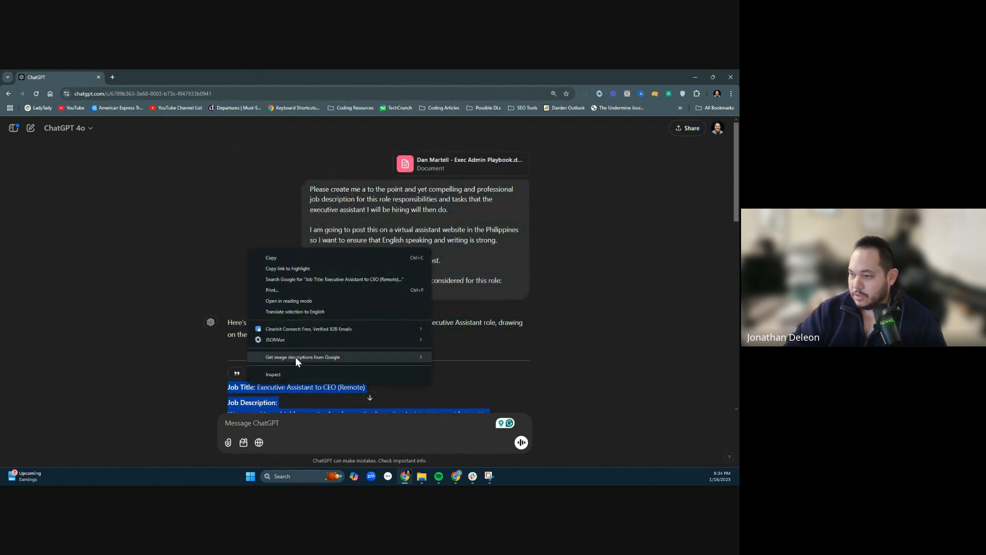
{"action": "left_click", "coordinate": [295, 251]}
{"action": "left_click_drag", "start_coordinate": [229, 388], "coordinate": [226, 224]}
{"action": "left_click", "coordinate": [452, 299]}
{"action": "right_click", "coordinate": [235, 228]}
{"action": "left_click", "coordinate": [252, 239]}
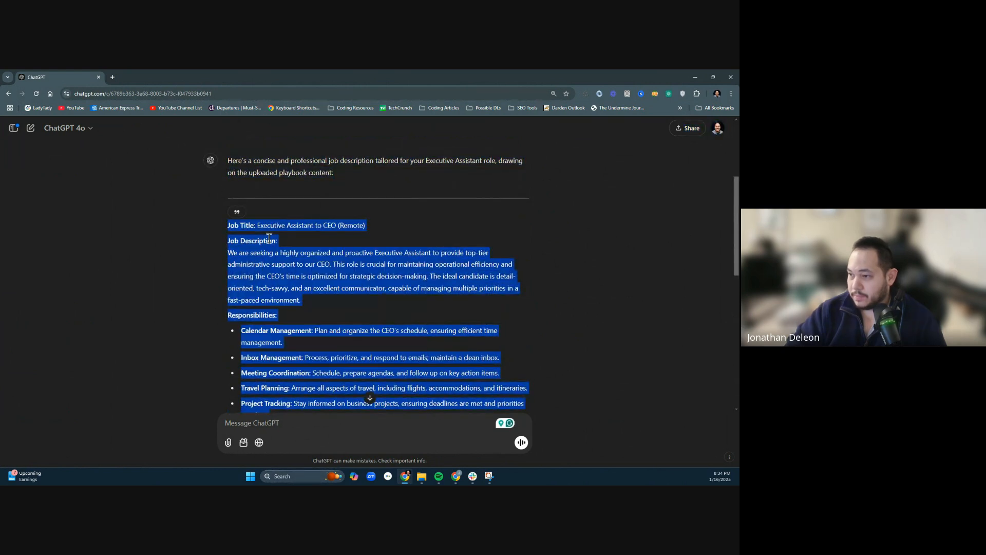
- Switch to Google Drive and go up from Playbooks to its parent Next Lvl Marketing Resources folder
{"action": "left_click", "coordinate": [697, 76]}
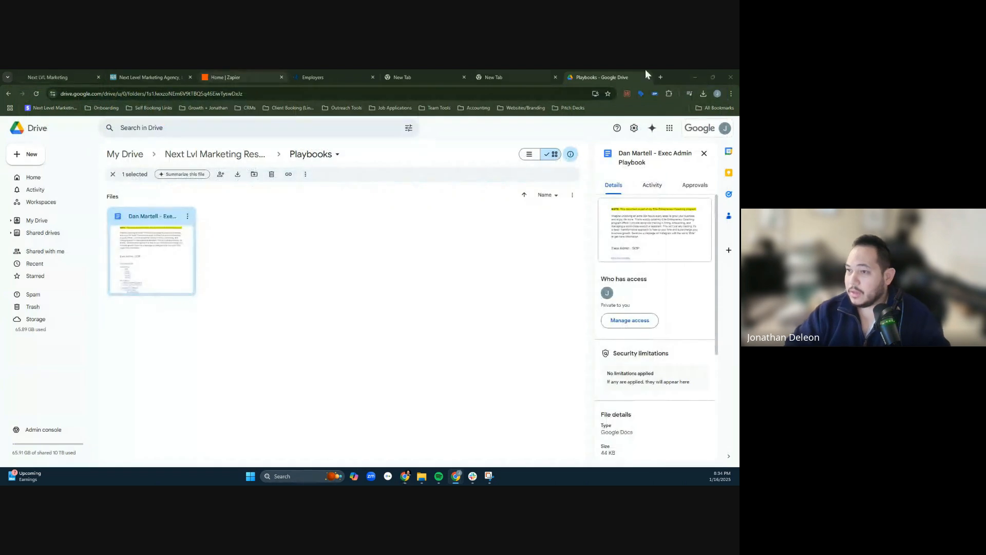
{"action": "left_click", "coordinate": [309, 273]}
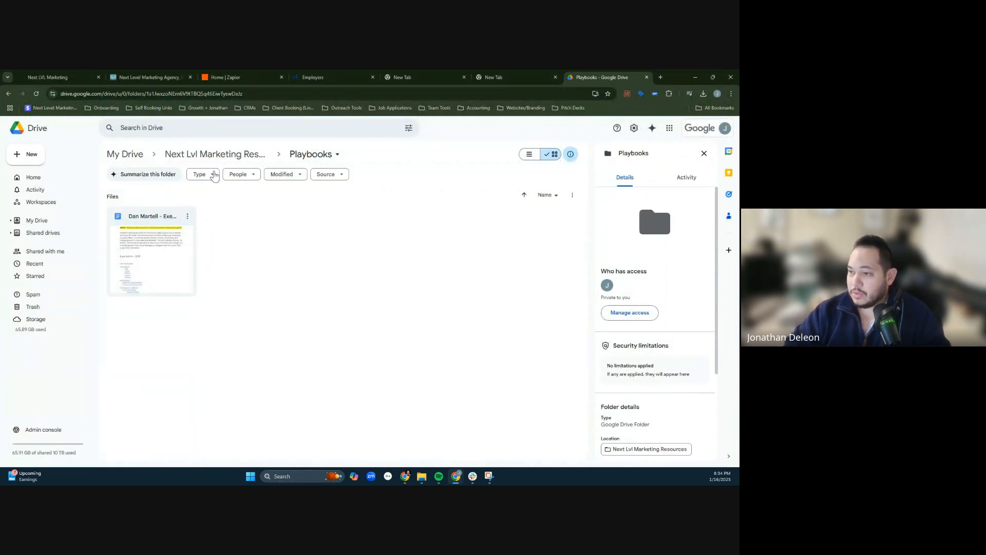
{"action": "left_click", "coordinate": [208, 154]}
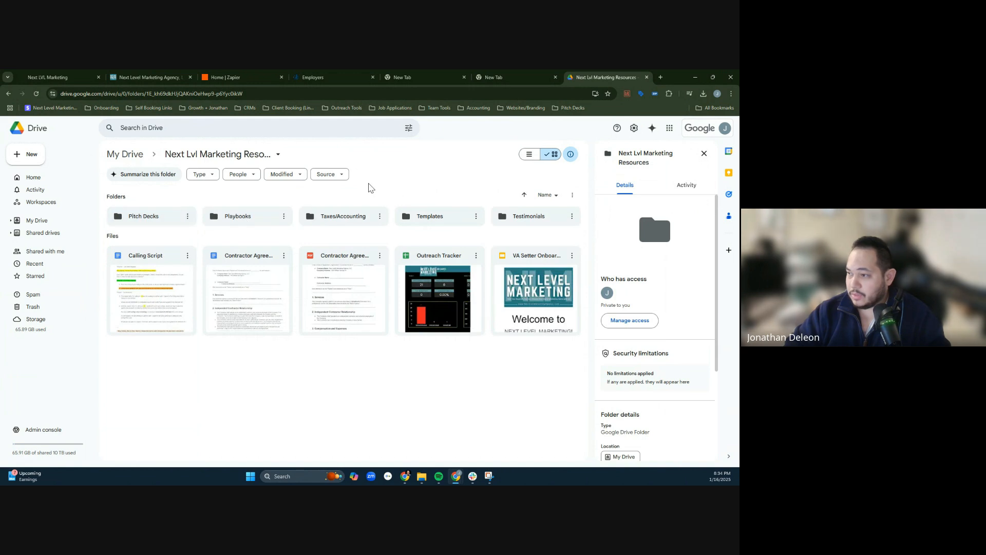
- Create a folder named "Job Description Posts" inside the Next Lvl Marketing Resources folder
{"action": "left_click", "coordinate": [28, 155]}
{"action": "left_click", "coordinate": [75, 159]}
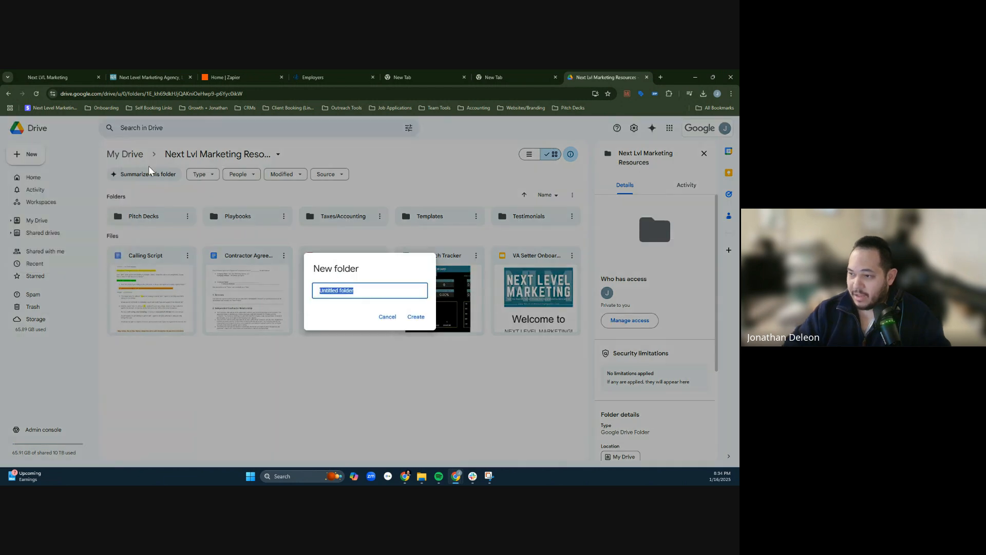
{"action": "type", "text": "Job Descriptio"}
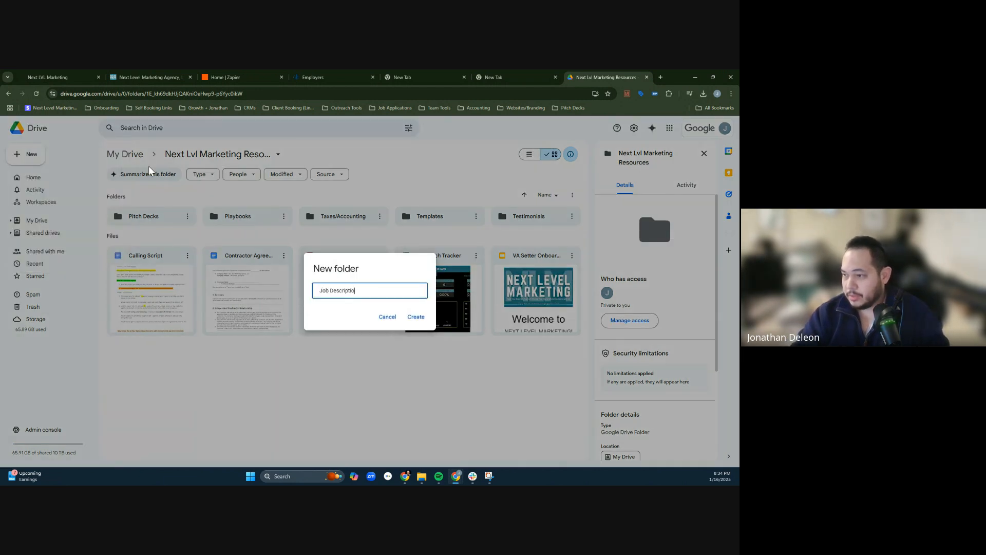
{"action": "type", "text": "n P"}
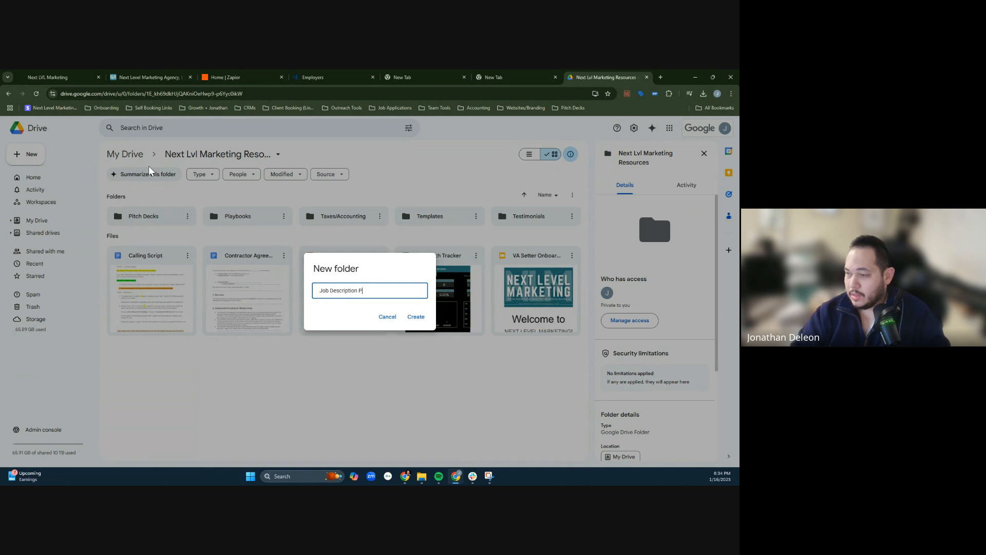
{"action": "type", "text": "osts"}
{"action": "key", "text": "Return"}
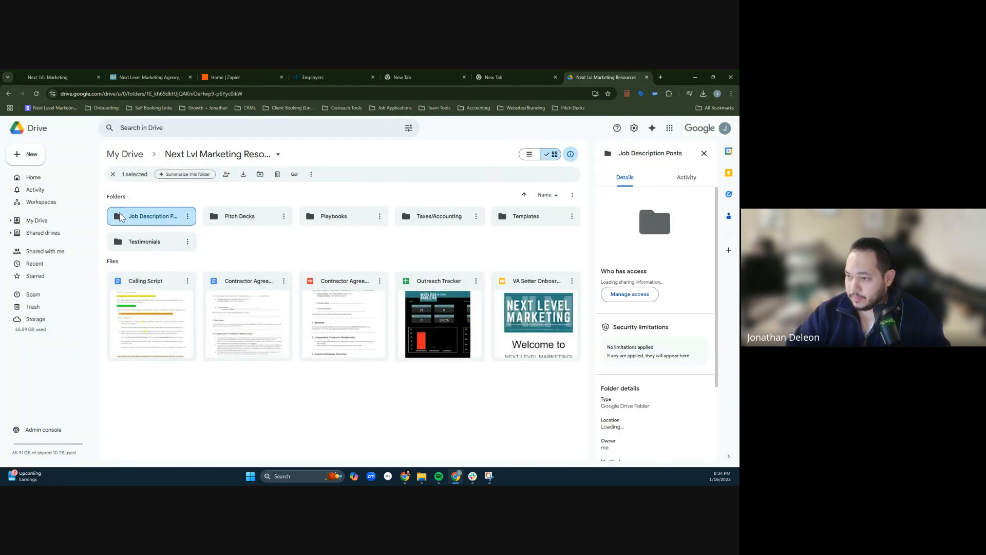
- Open the Job Description Posts folder and create a blank Google Docs document in it
{"action": "double_click", "coordinate": [119, 216]}
{"action": "right_click", "coordinate": [181, 261]}
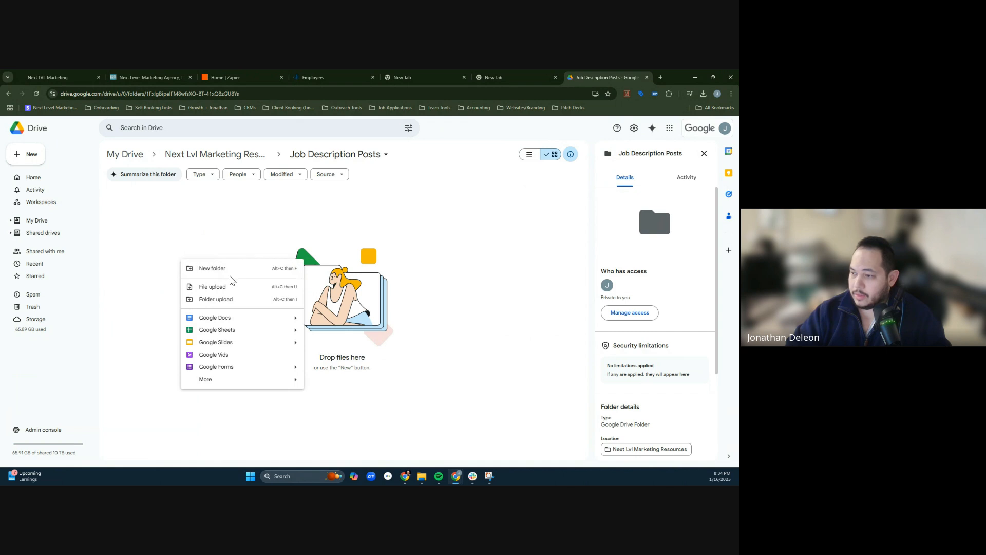
{"action": "left_click", "coordinate": [214, 319]}
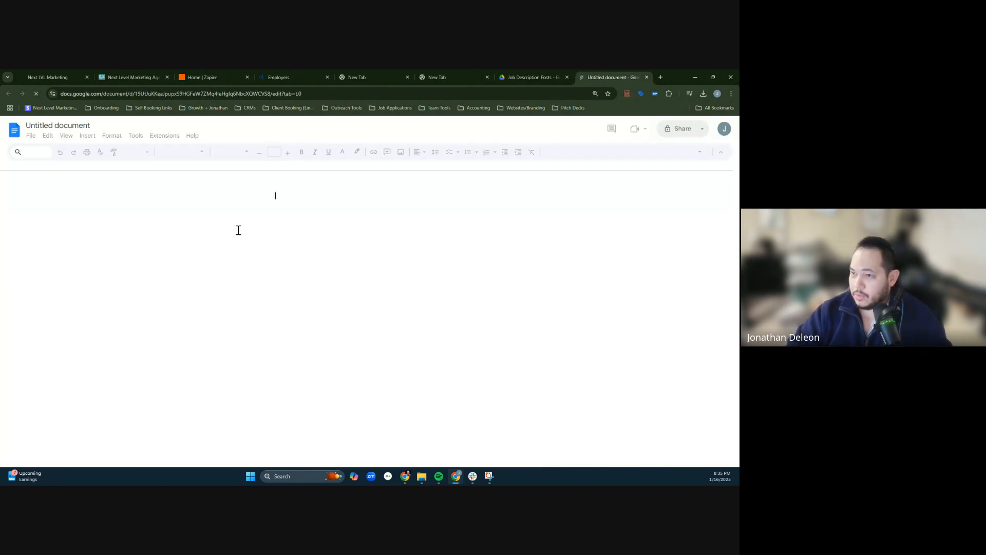
- Paste the job post into the blank document and title it "Job Title: Executive Assistant to CEO (Remote)"
{"action": "key", "text": "ctrl+v"}
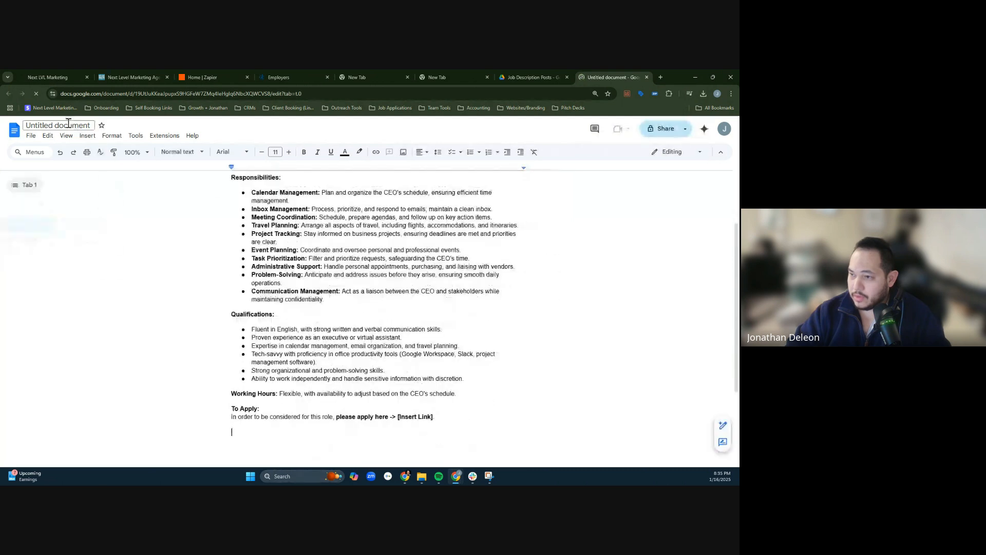
{"action": "left_click", "coordinate": [73, 129]}
{"action": "left_click", "coordinate": [370, 248]}
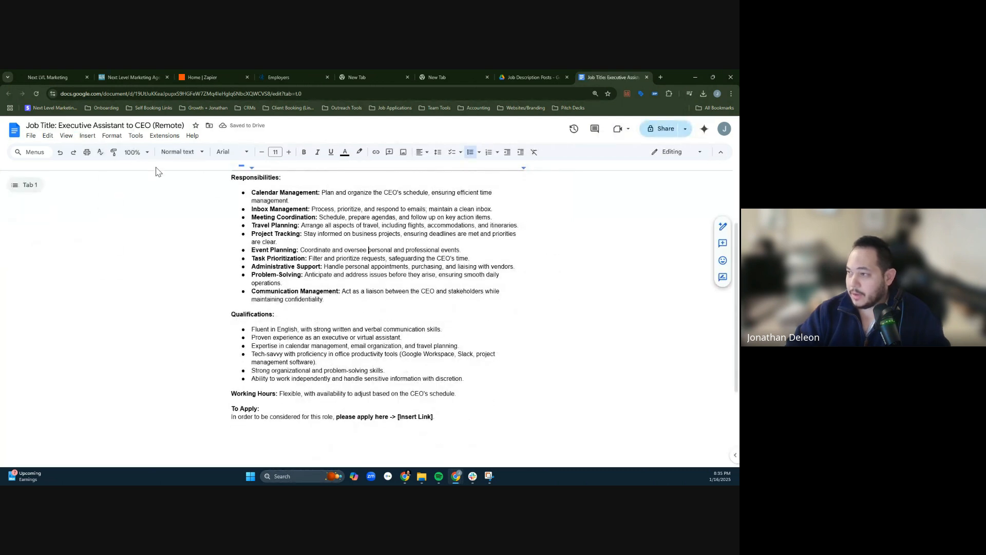
- Close the Job Description Posts folder page and the two empty browser pages
{"action": "left_click", "coordinate": [547, 76]}
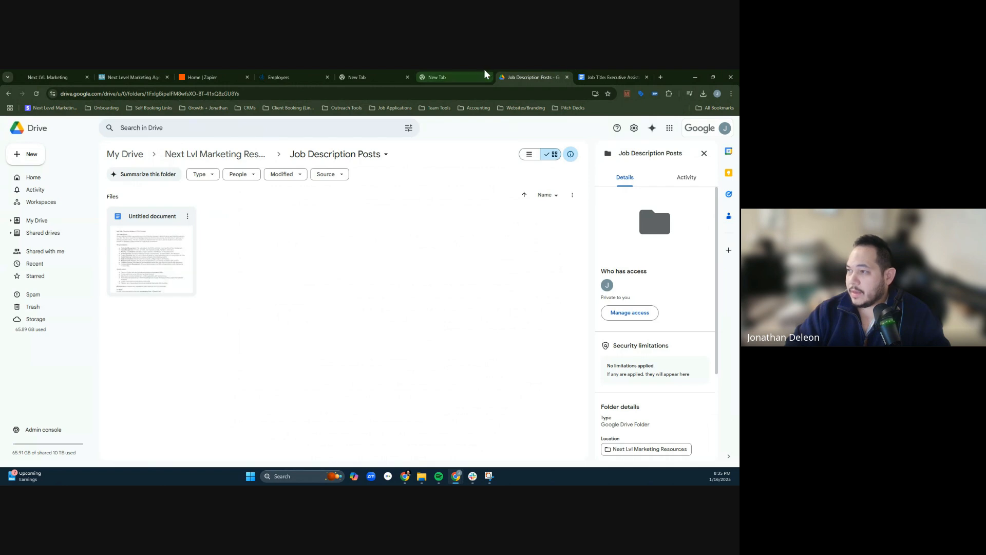
{"action": "left_click", "coordinate": [568, 77]}
{"action": "left_click", "coordinate": [467, 76]}
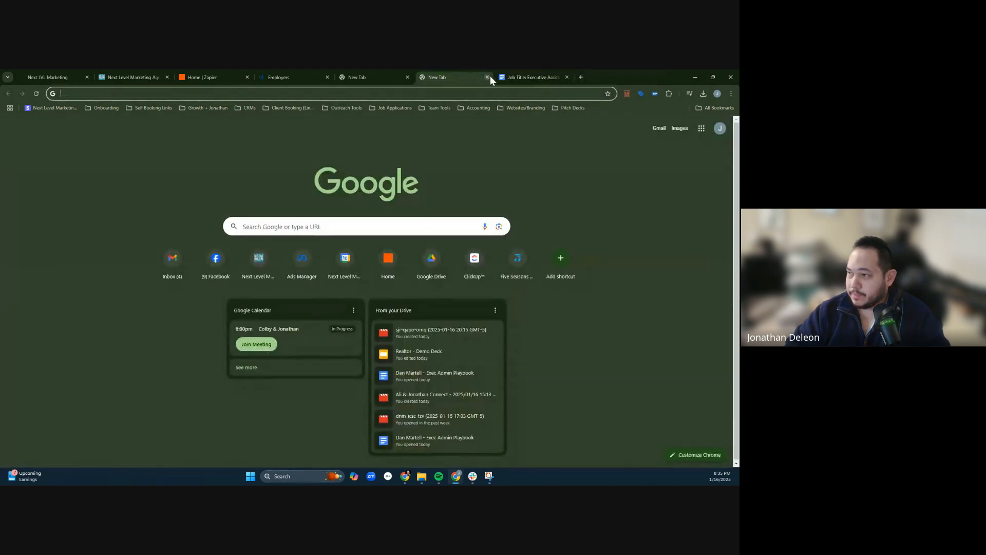
{"action": "left_click", "coordinate": [488, 76]}
{"action": "left_click", "coordinate": [397, 73]}
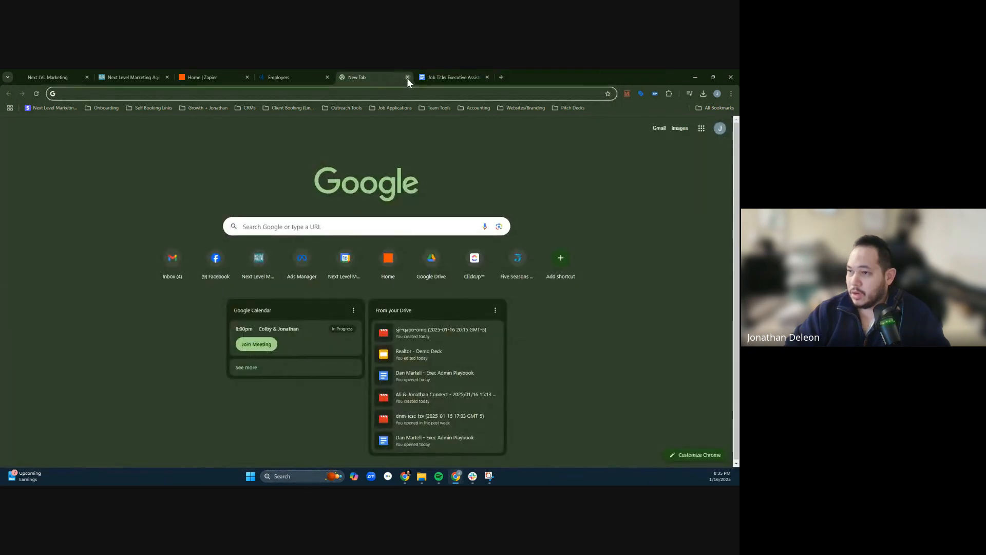
{"action": "left_click", "coordinate": [408, 77]}
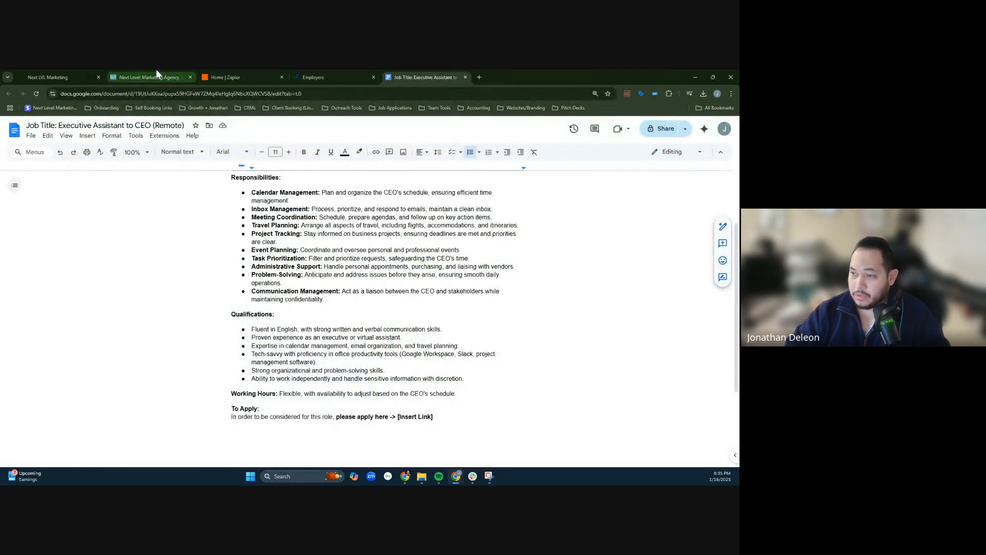
- Switch to the Next Level Marketing Agency CRM and open the Application Funnels folder in its funnel list
{"action": "left_click", "coordinate": [46, 77]}
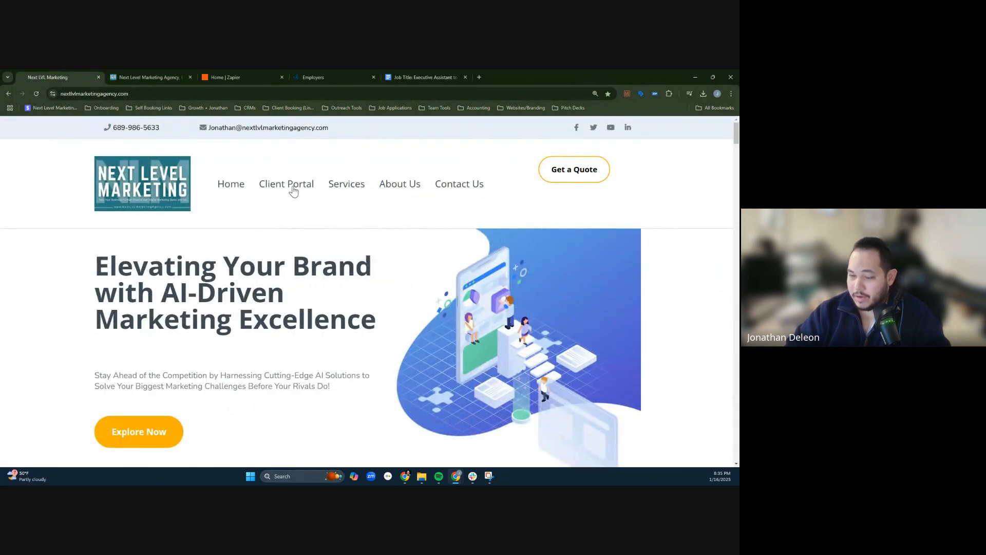
{"action": "left_click", "coordinate": [185, 75]}
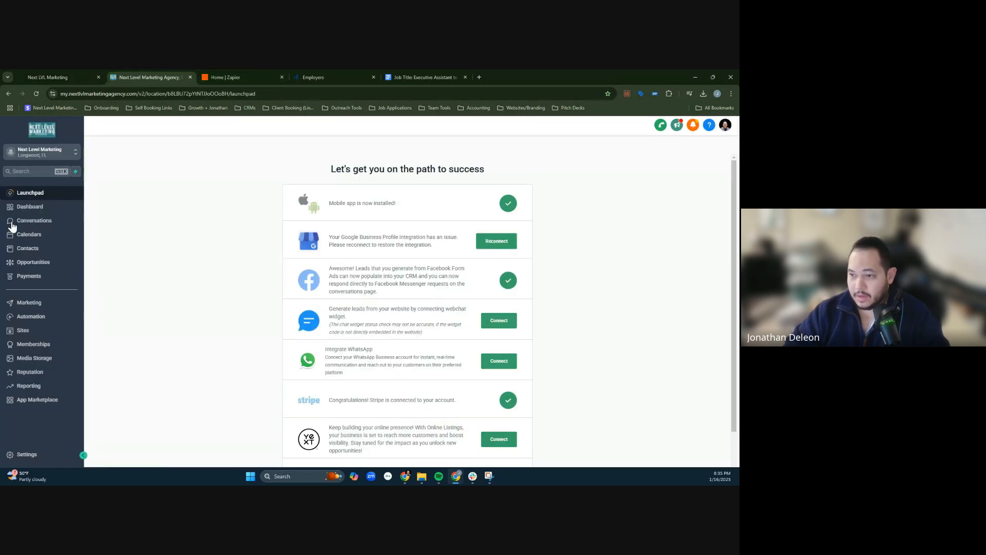
{"action": "left_click", "coordinate": [39, 335]}
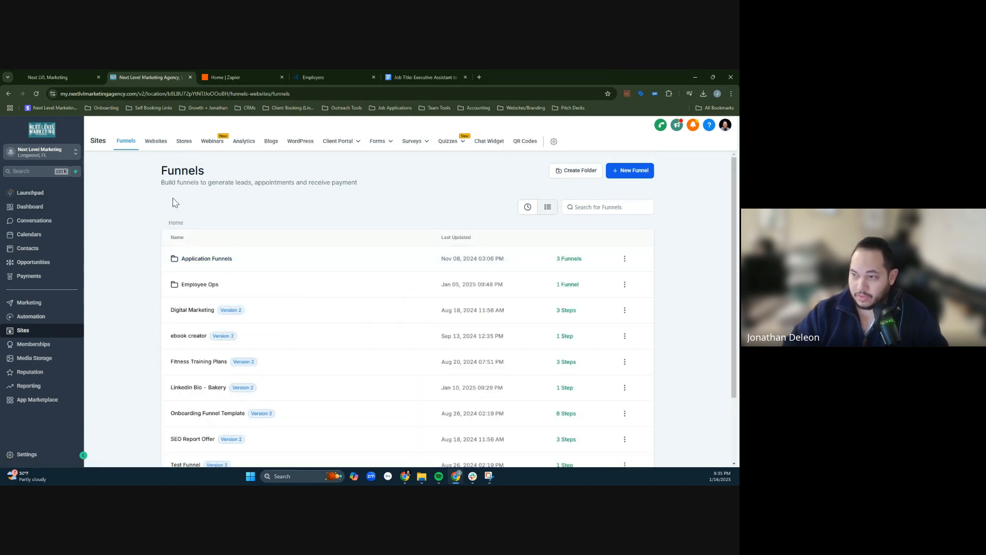
{"action": "left_click", "coordinate": [199, 263]}
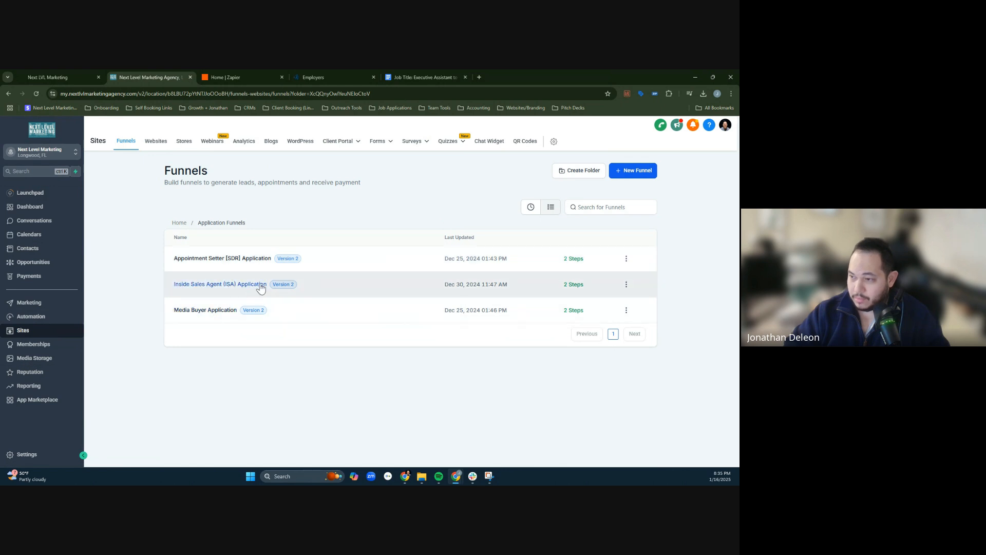
- Start cloning the Inside Sales Agent (ISA) Application funnel, removing "Copy" from the clone's name and changing the role to "Executive Assistant"
{"action": "left_click", "coordinate": [626, 285]}
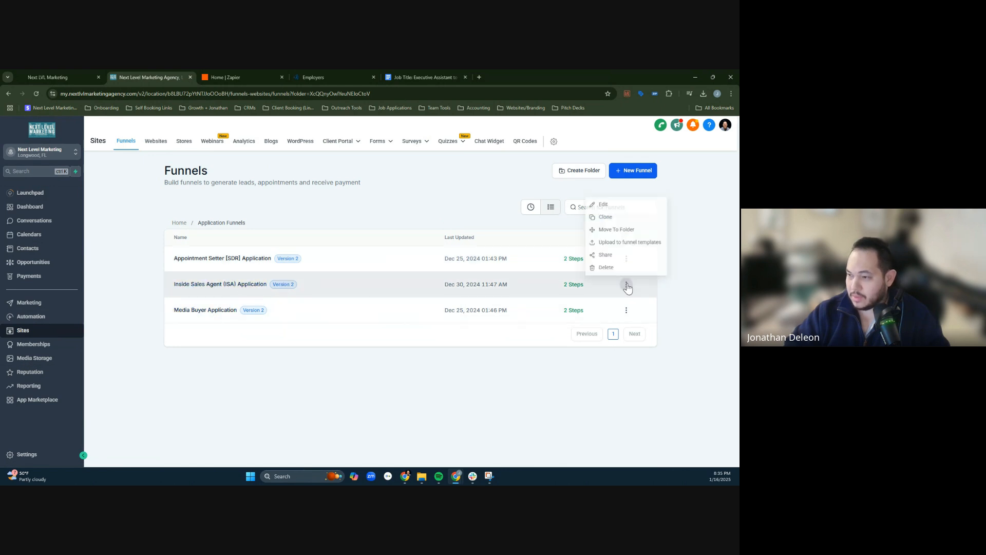
{"action": "left_click", "coordinate": [628, 216]}
{"action": "left_click", "coordinate": [379, 286]}
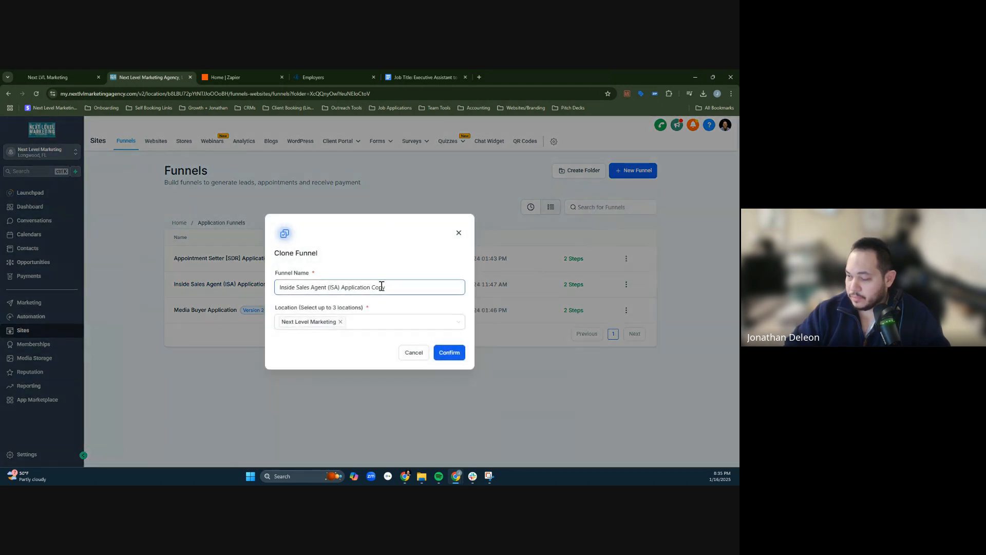
{"action": "double_click", "coordinate": [381, 285]}
{"action": "key", "text": "BackSpace"}
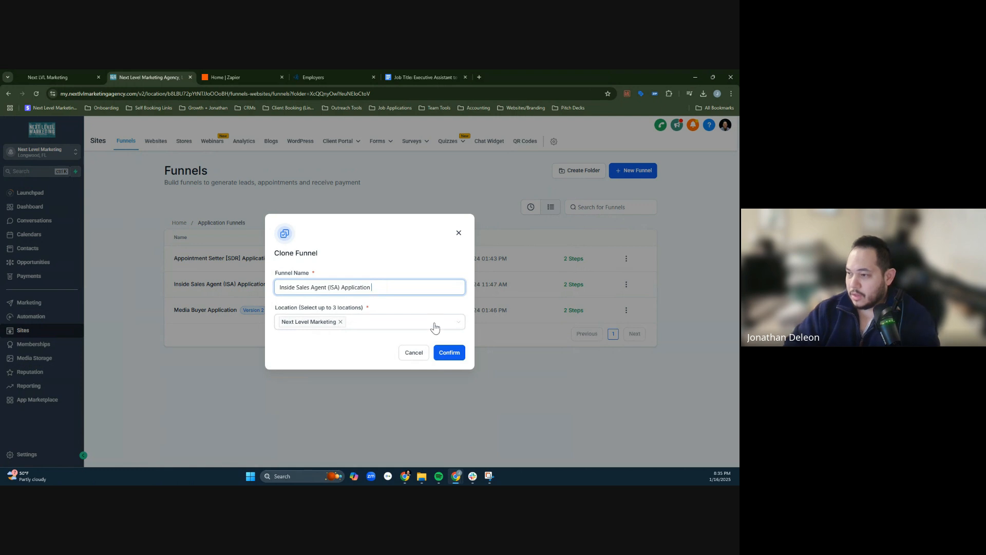
{"action": "double_click", "coordinate": [315, 288]}
{"action": "left_click_drag", "start_coordinate": [315, 289], "coordinate": [253, 283]}
{"action": "type", "text": "Ex"}
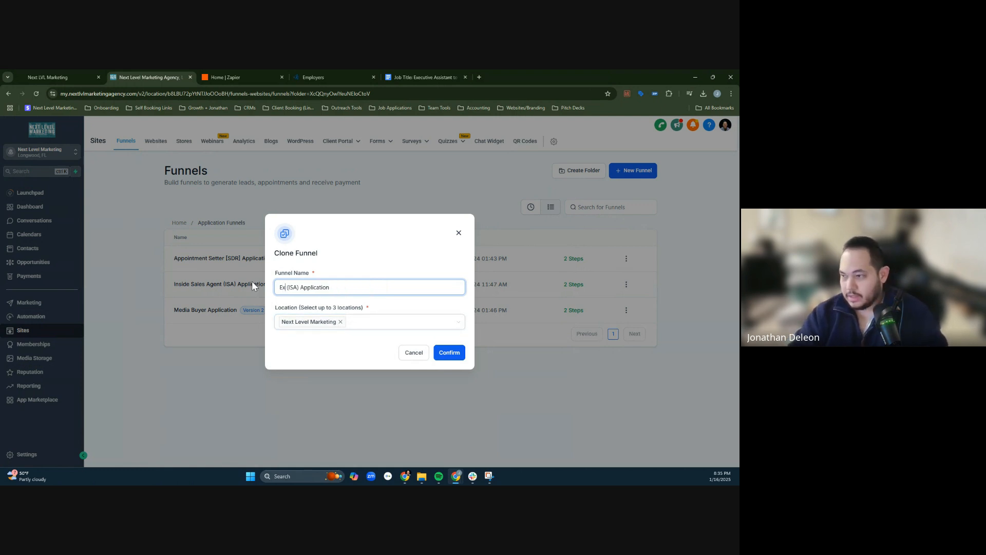
{"action": "type", "text": "ecutiv"}
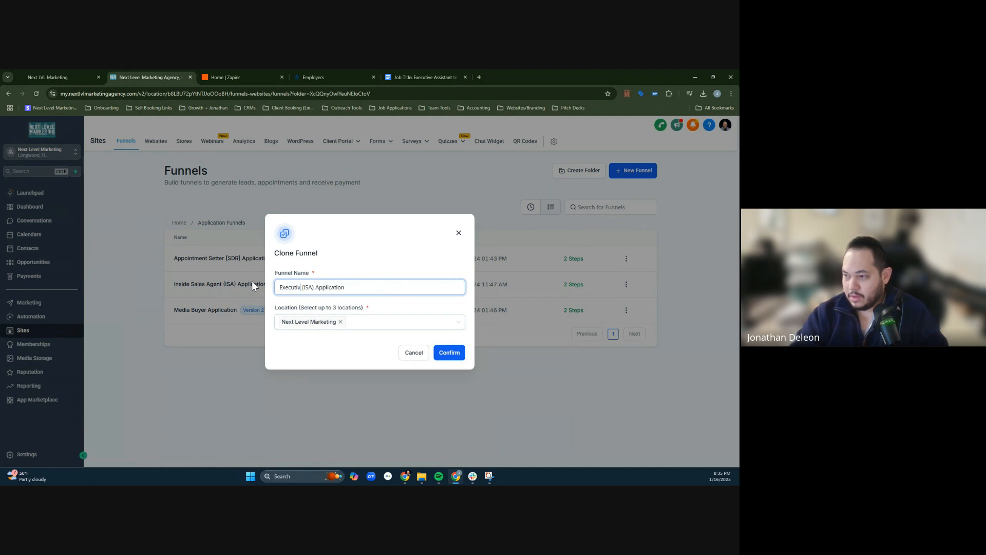
{"action": "type", "text": "e Assistant VA"}
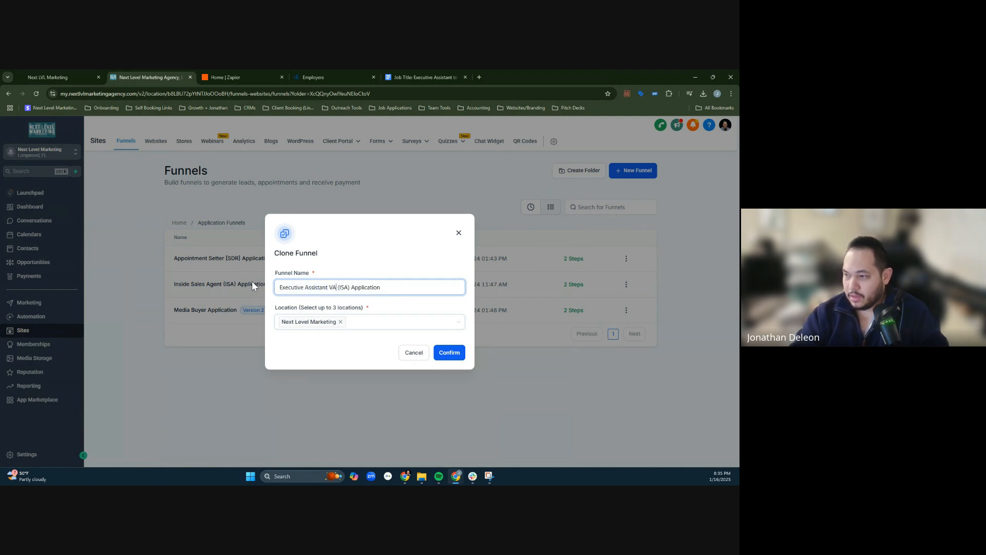
{"action": "key", "text": "BackSpace"}
{"action": "key", "text": "BackSpace"}
{"action": "key", "text": "BackSpace"}
- Replace the abbreviation ISA in the clone's name with "EVA" and create the cloned funnel
{"action": "key", "text": "Right"}
{"action": "key", "text": "Right"}
{"action": "key", "text": "shift+Right"}
{"action": "key", "text": "shift+Right"}
{"action": "key", "text": "shift+Right"}
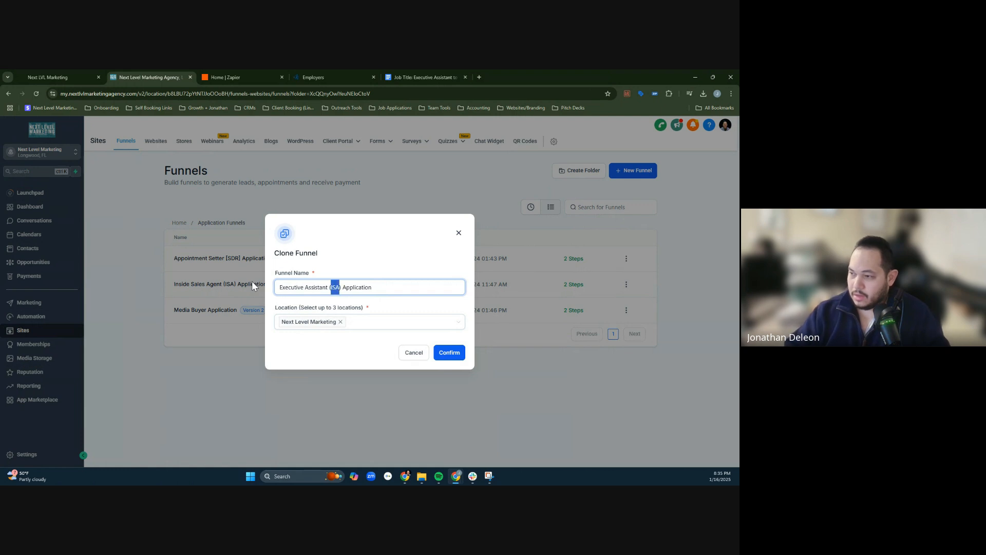
{"action": "type", "text": "EVA"}
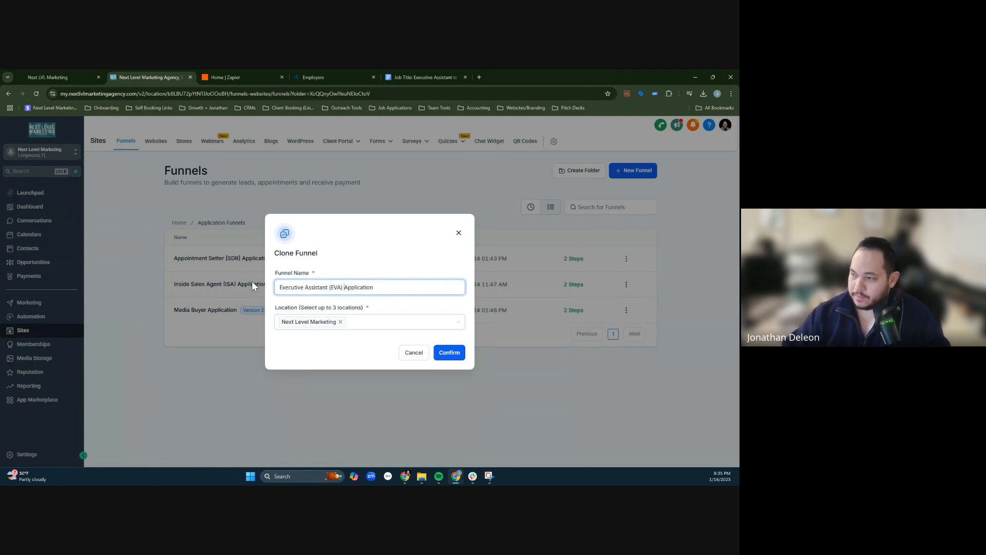
{"action": "left_click", "coordinate": [452, 352]}
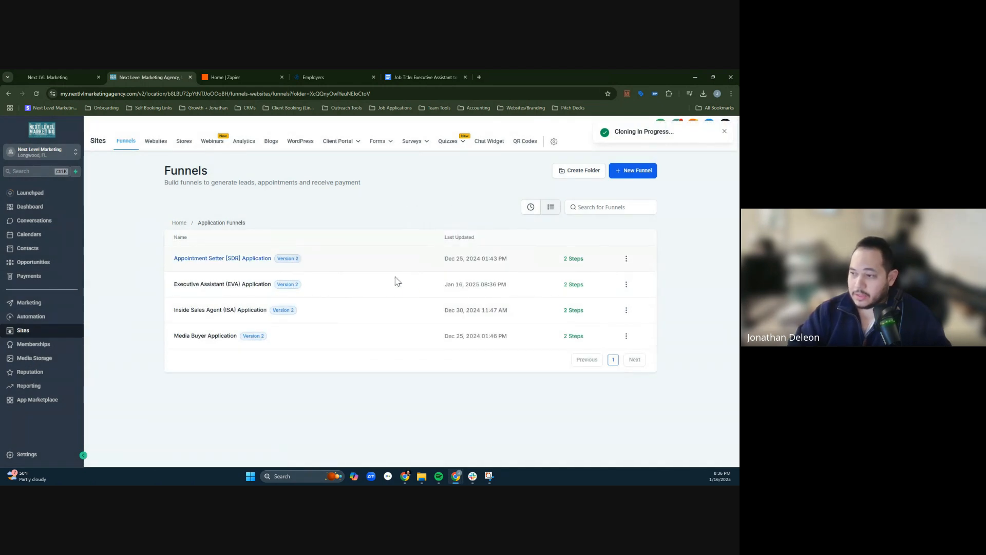
- Open the Executive Assistant (EVA) Application funnel and edit its Application Page MAIN step
{"action": "left_click", "coordinate": [246, 287]}
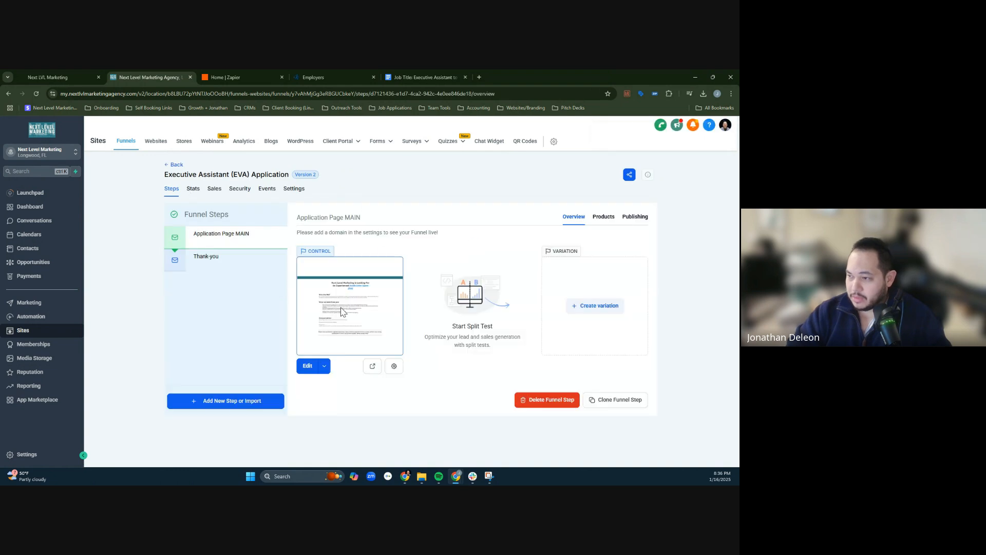
{"action": "left_click", "coordinate": [309, 368]}
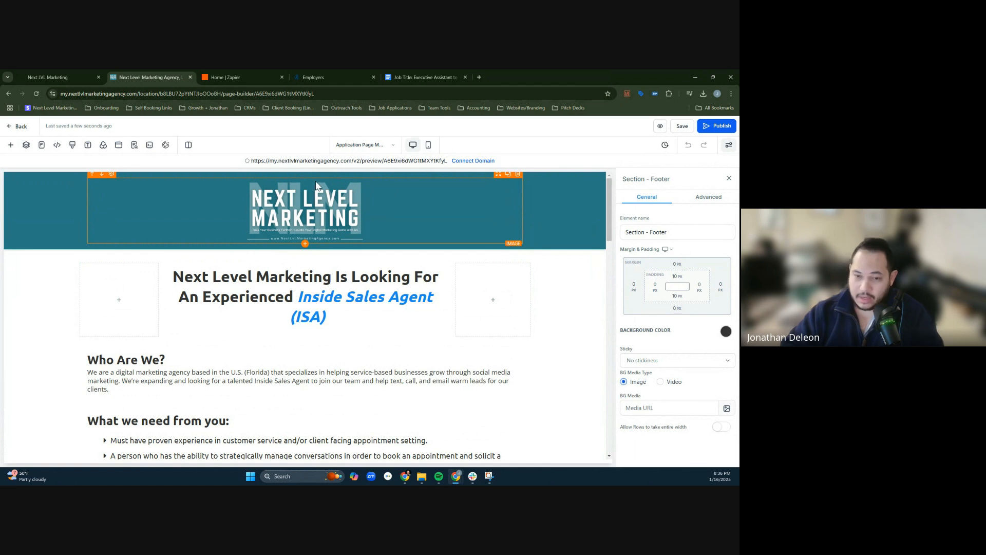
- Change the blue role text in the page headline to "Executive Virtual Assistant (for the CEO)"
{"action": "double_click", "coordinate": [330, 300]}
{"action": "left_click", "coordinate": [215, 274]}
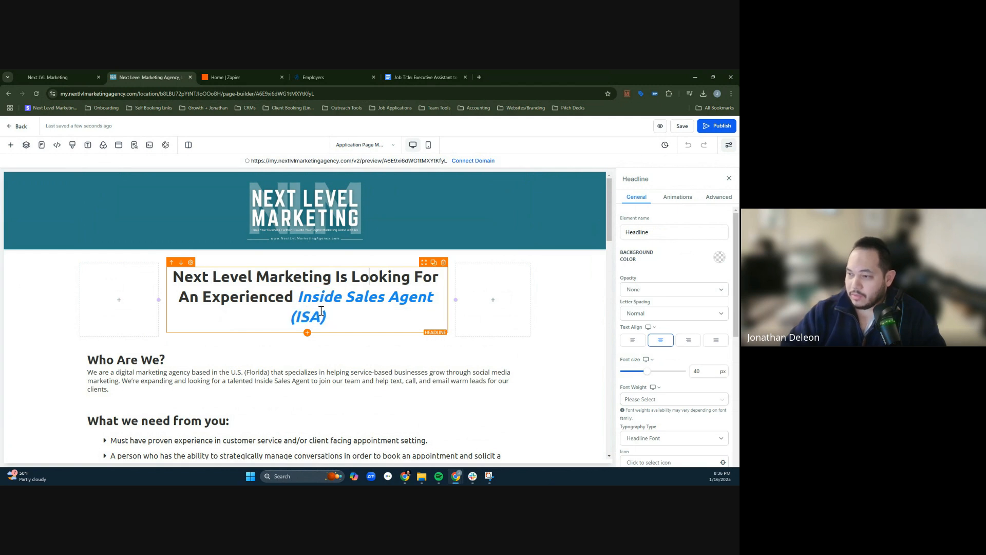
{"action": "left_click_drag", "start_coordinate": [299, 298], "coordinate": [432, 298]}
{"action": "type", "text": "Exe"}
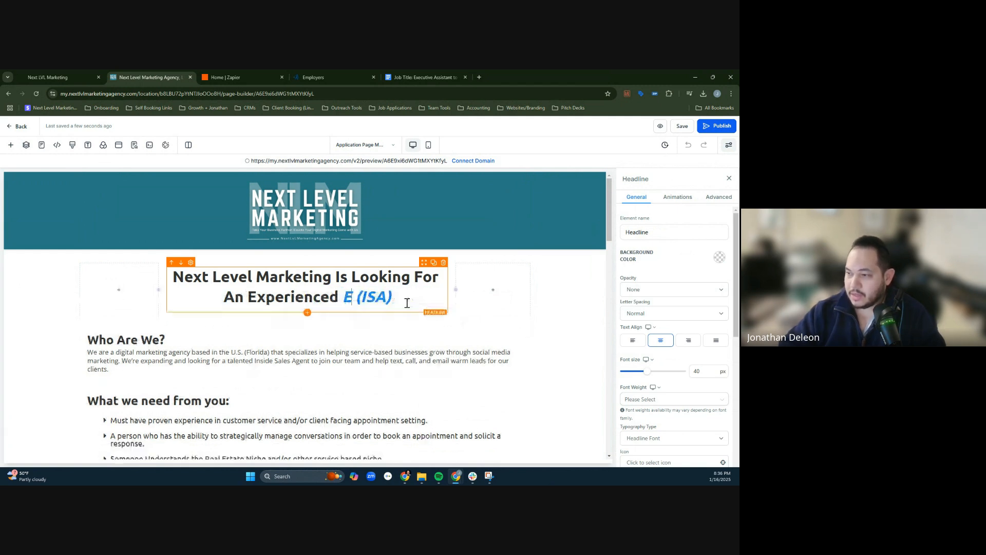
{"action": "type", "text": "c"}
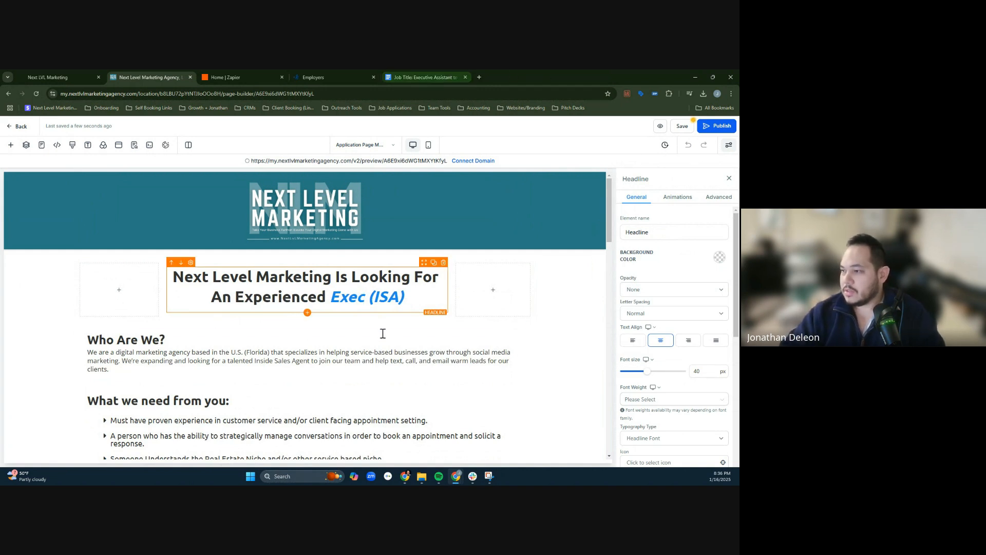
{"action": "type", "text": "utive Virtual Assi"}
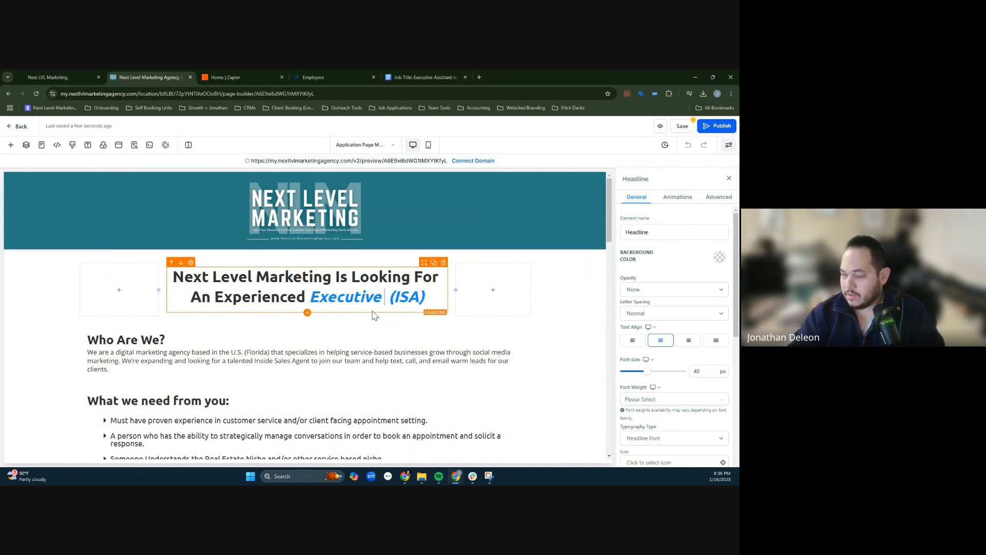
{"action": "type", "text": "stant"}
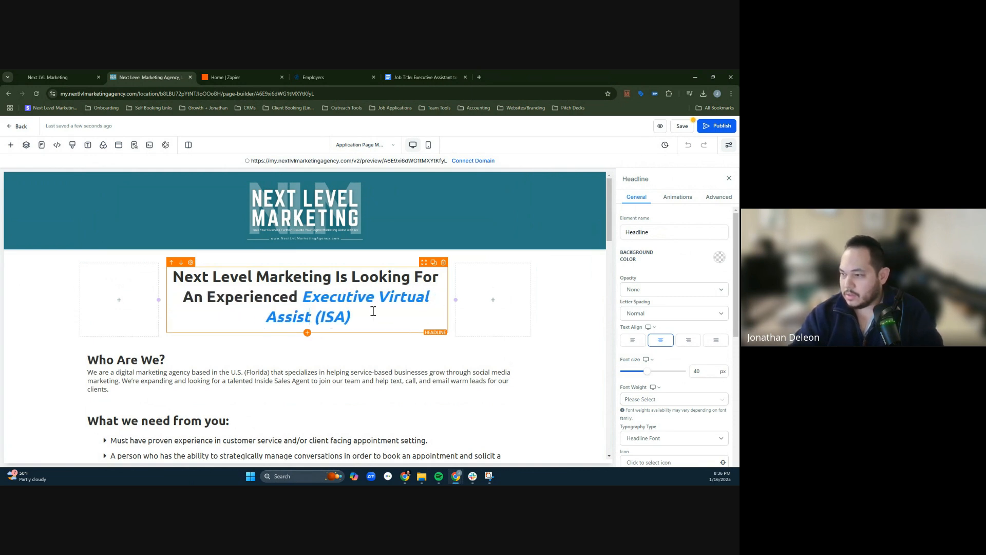
{"action": "key", "text": "shift+Right"}
{"action": "key", "text": "shift+Right"}
{"action": "key", "text": "shift+Right"}
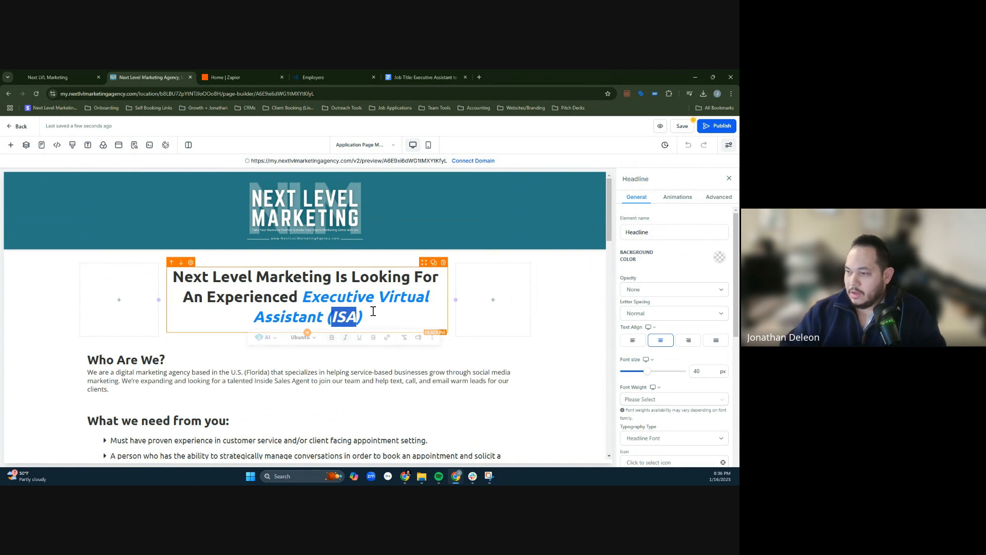
{"action": "type", "text": "CEO"}
{"action": "type", "text": "for the"}
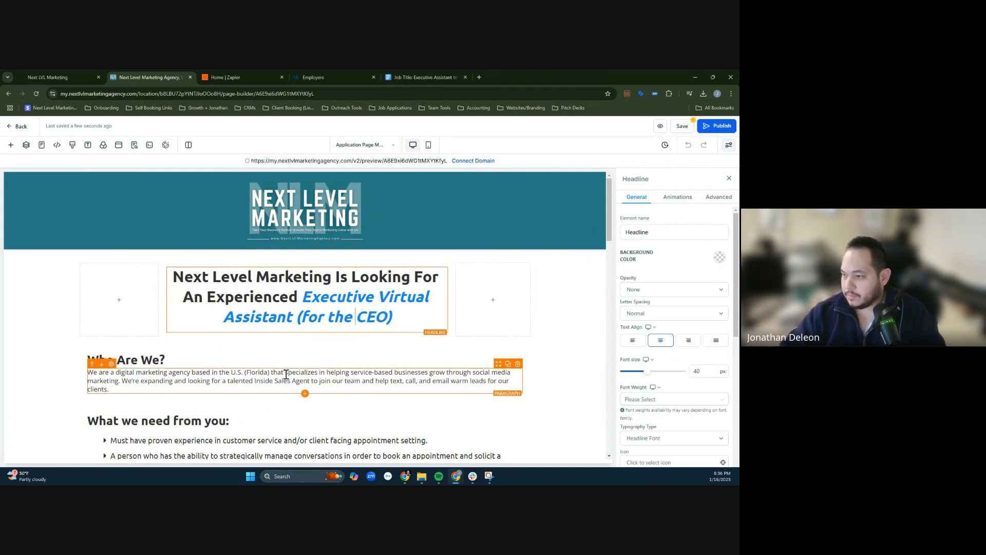
- Replace "Inside Sales Agent" with "executive assistant" in the "Who Are We?" paragraph
{"action": "left_click", "coordinate": [380, 370]}
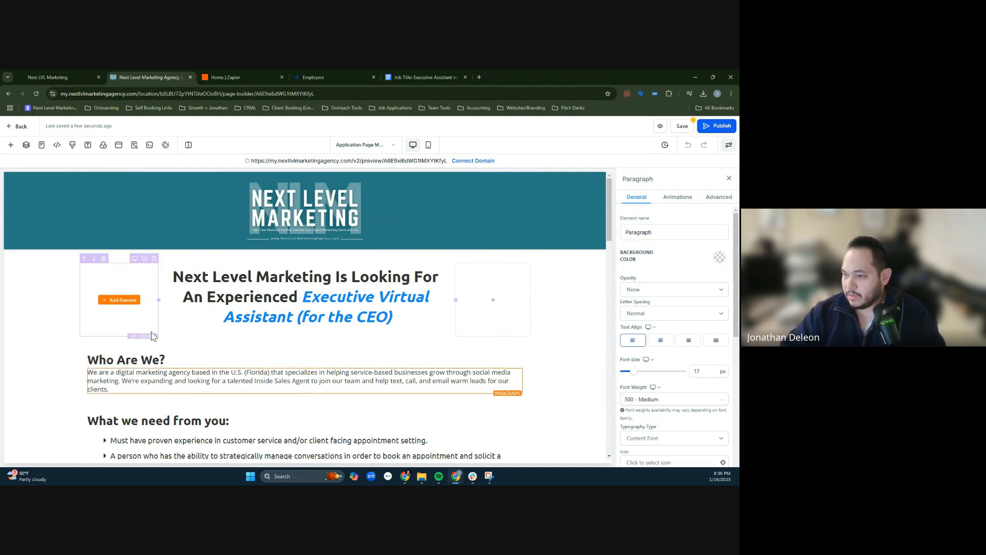
{"action": "scroll", "coordinate": [265, 294], "scroll_direction": "down", "scroll_amount": 1}
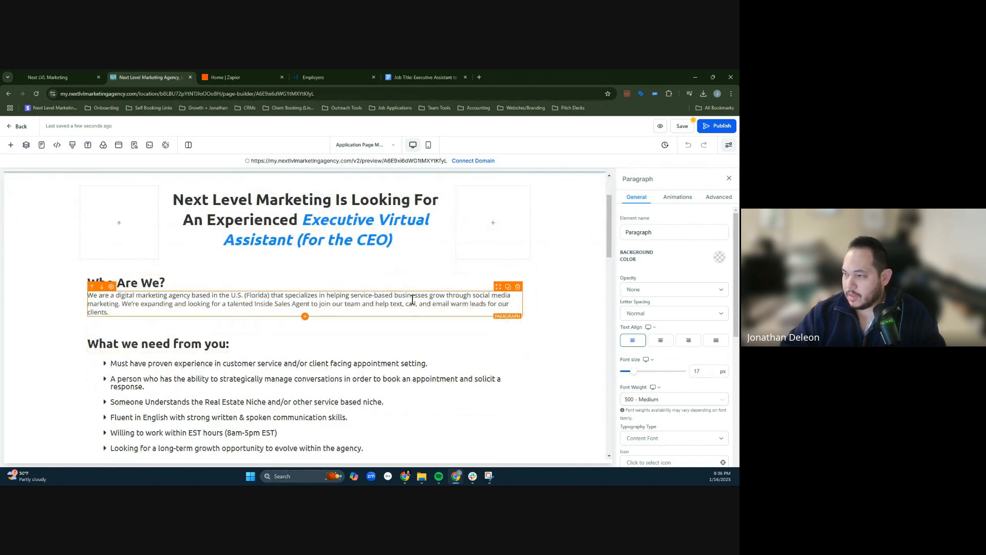
{"action": "double_click", "coordinate": [363, 295]}
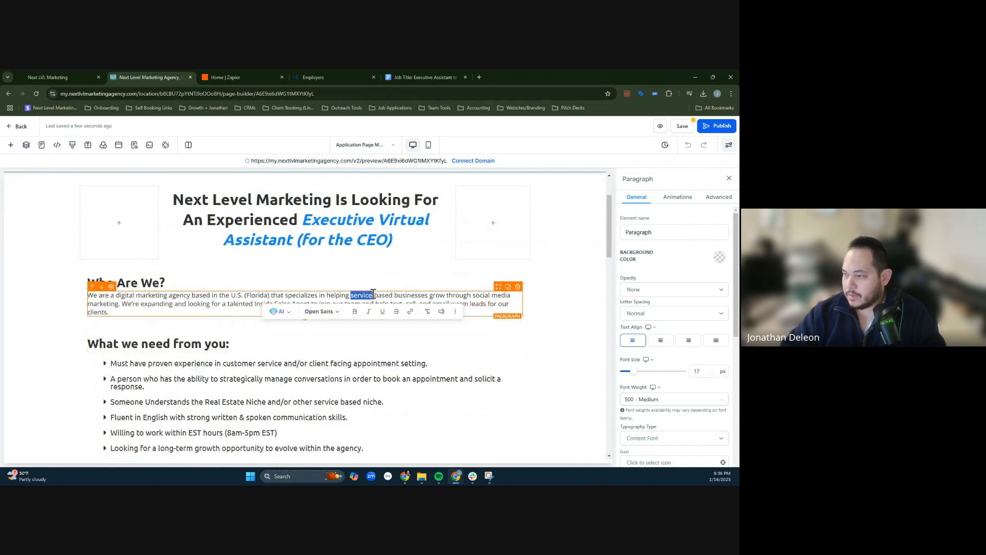
{"action": "left_click", "coordinate": [480, 296]}
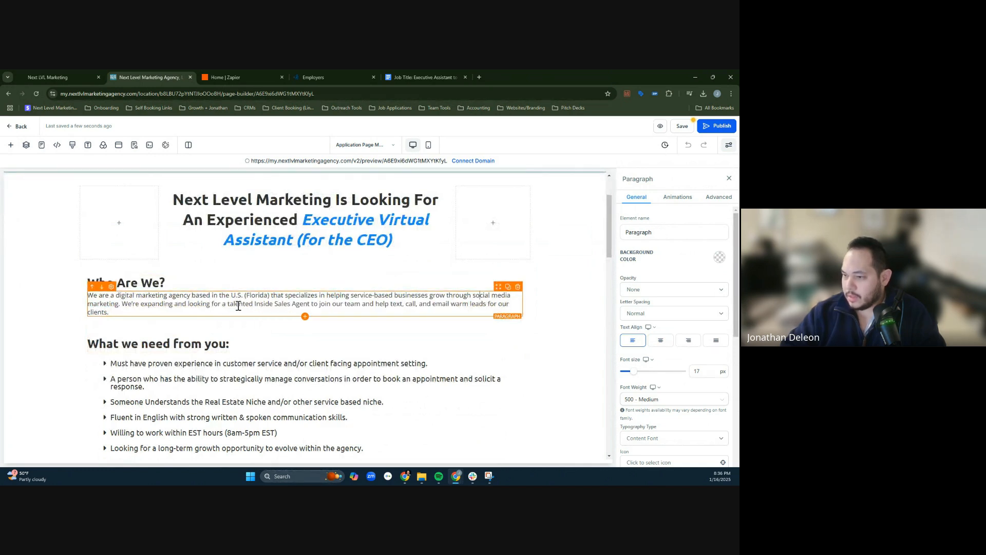
{"action": "double_click", "coordinate": [128, 301]}
{"action": "left_click", "coordinate": [212, 303]}
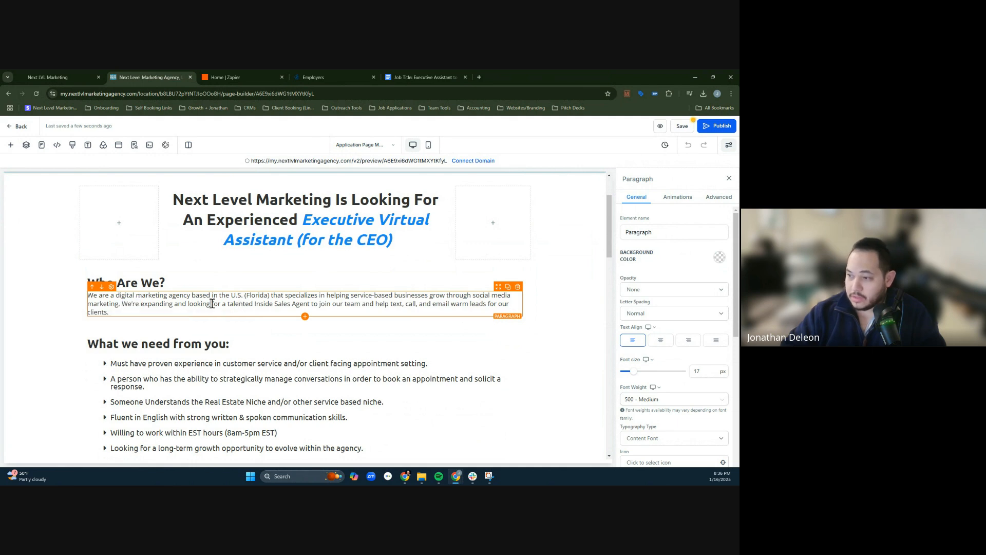
{"action": "double_click", "coordinate": [266, 304]}
{"action": "left_click", "coordinate": [144, 304]}
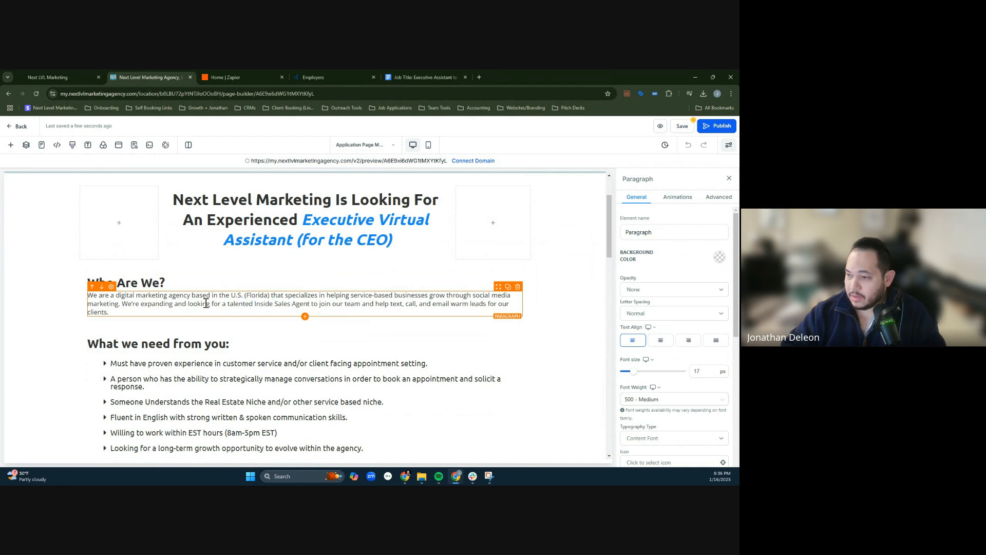
{"action": "left_click_drag", "start_coordinate": [257, 304], "coordinate": [309, 303]}
{"action": "type", "text": "execu"}
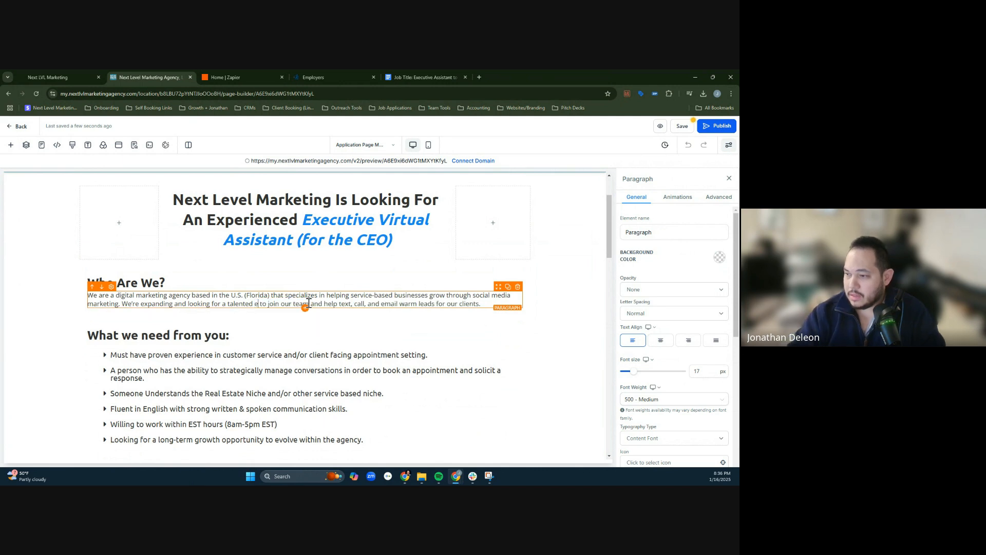
{"action": "type", "text": "tive assit"}
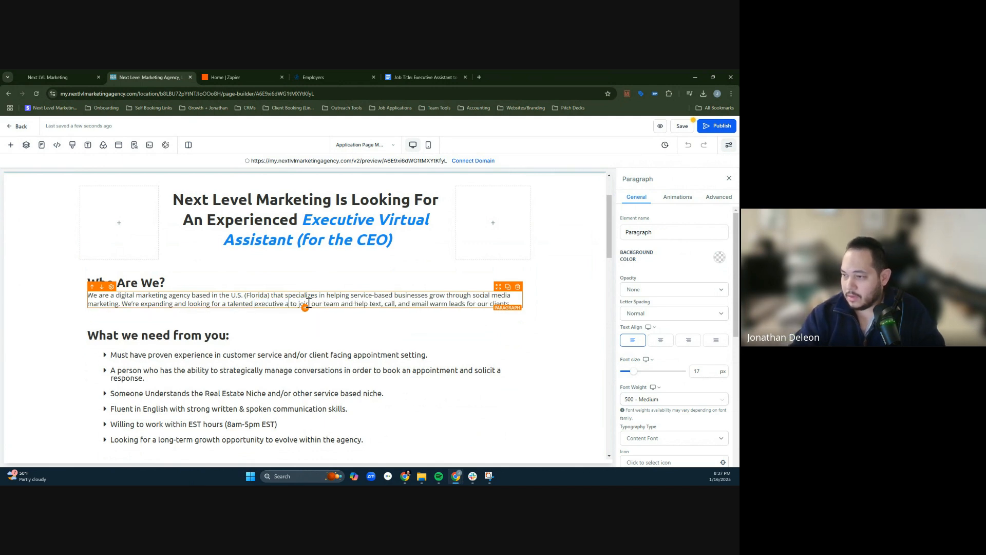
{"action": "key", "text": "BackSpace"}
{"action": "type", "text": "tant"}
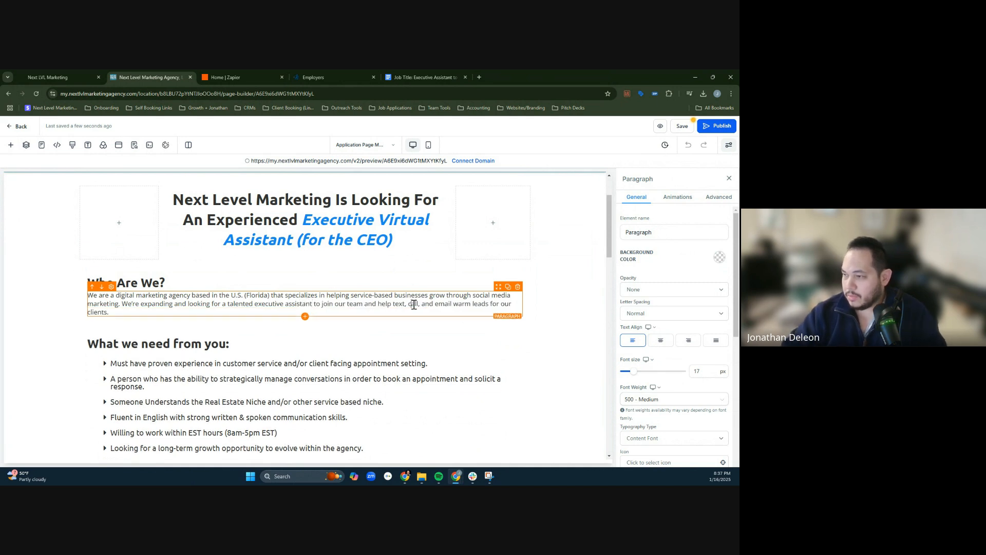
- Copy the Job Description paragraph from the Executive Assistant job post in Google Docs and return to the funnel page editor
{"action": "left_click", "coordinate": [418, 77]}
{"action": "scroll", "coordinate": [297, 265], "scroll_direction": "up", "scroll_amount": 3}
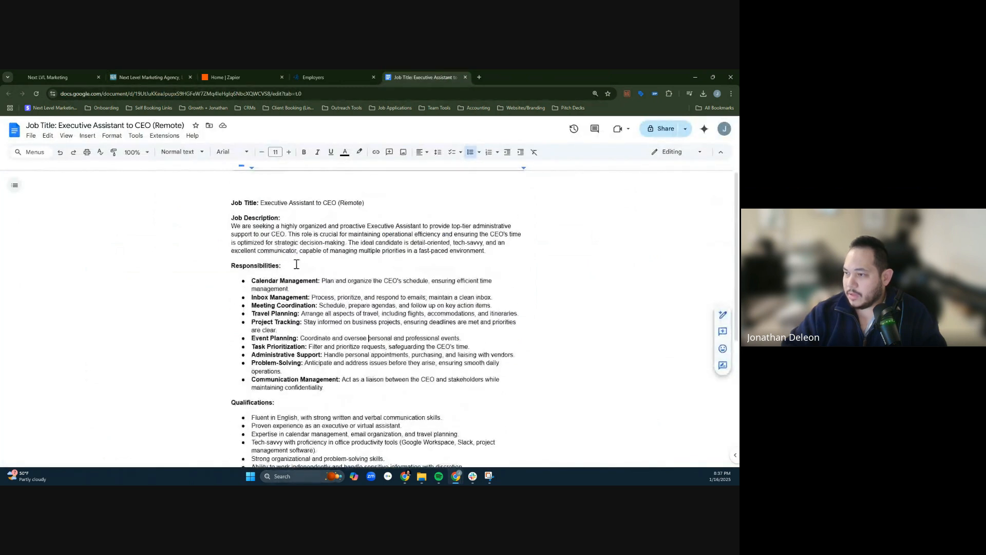
{"action": "left_click_drag", "start_coordinate": [232, 227], "coordinate": [481, 253]}
{"action": "key", "text": "ctrl+c"}
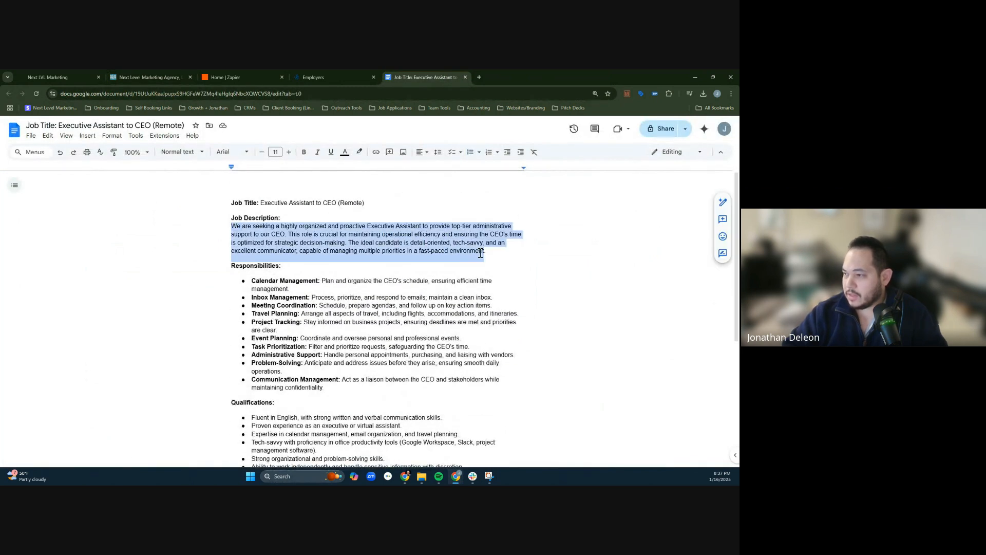
{"action": "left_click", "coordinate": [314, 75]}
{"action": "left_click", "coordinate": [149, 76]}
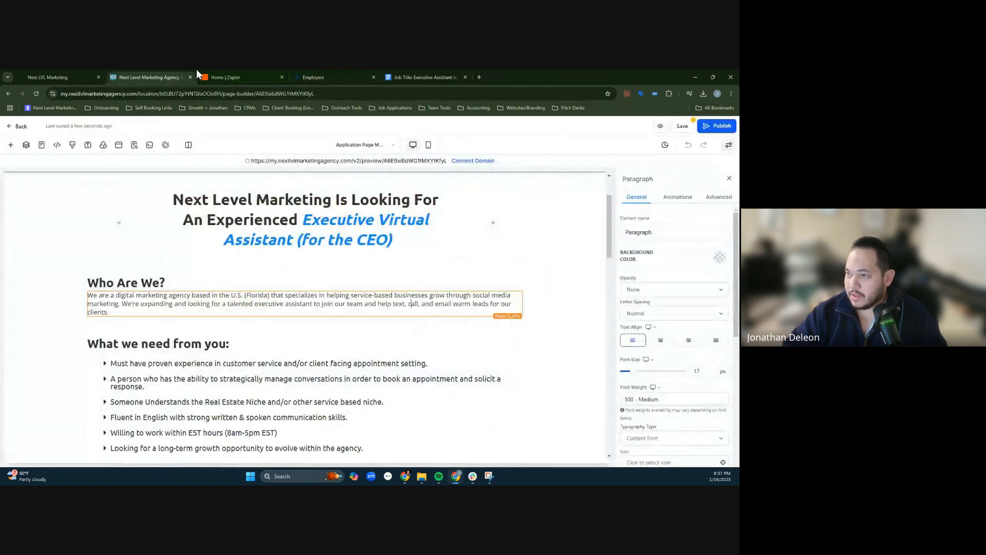
- Replace the text from "We're expanding" onward in the "Who Are We?" paragraph with the copied job description, separated by blank lines
{"action": "triple_click", "coordinate": [411, 305]}
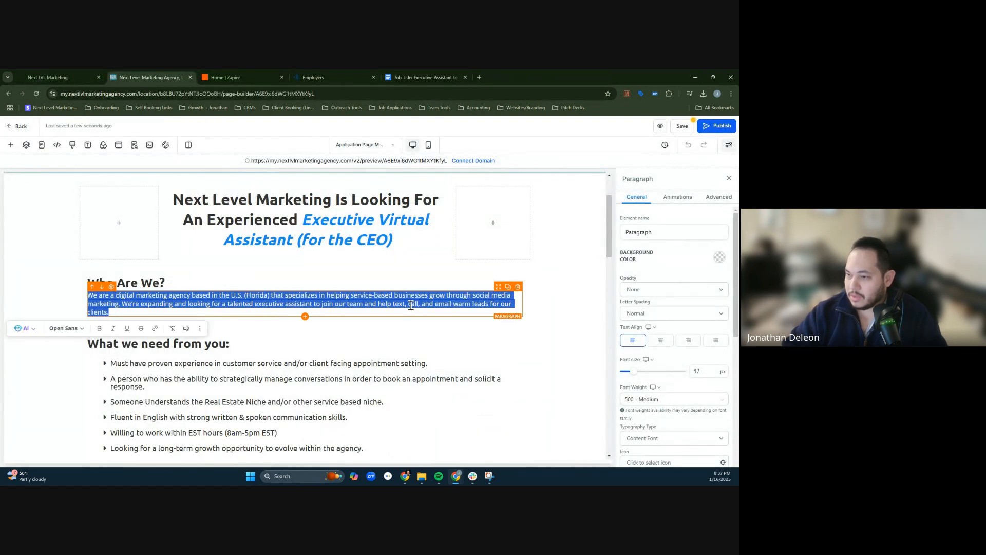
{"action": "left_click", "coordinate": [324, 308]}
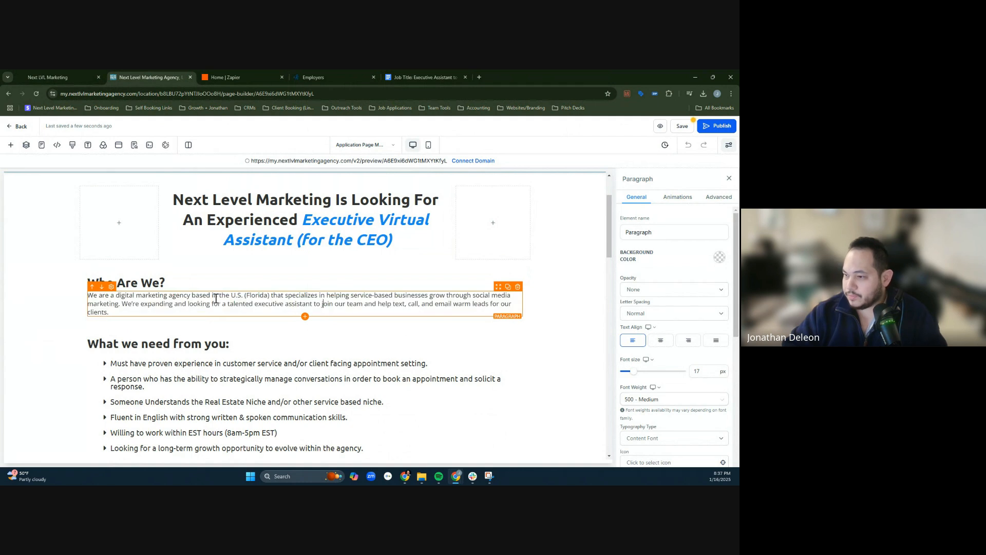
{"action": "left_click", "coordinate": [123, 304]}
{"action": "key", "text": "Return"}
{"action": "key", "text": "Return"}
{"action": "triple_click", "coordinate": [123, 320]}
{"action": "key", "text": "ctrl+v"}
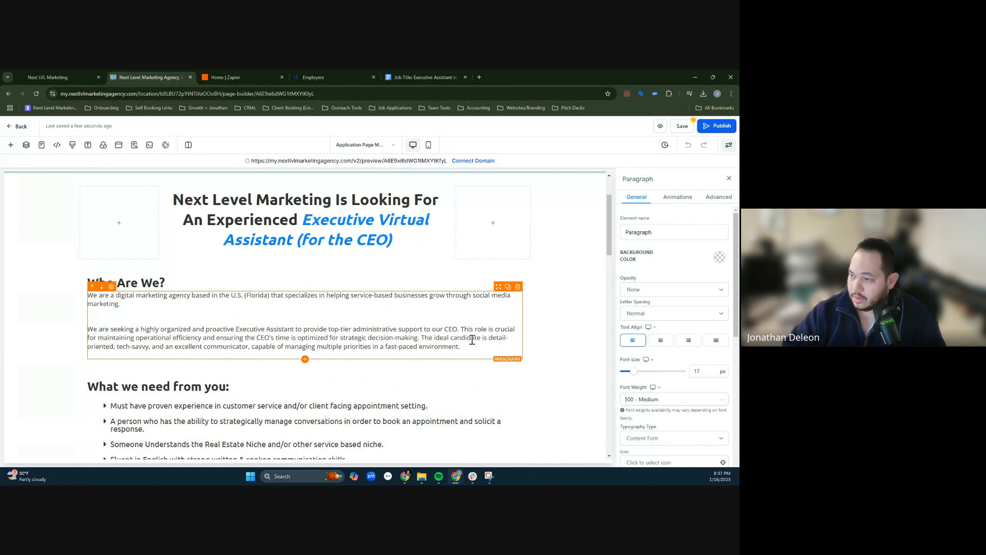
- Start a separate paragraph at "The ideal candidate" and remove the extra blank line above "We are seeking"
{"action": "left_click", "coordinate": [424, 337]}
{"action": "key", "text": "Return"}
{"action": "key", "text": "Return"}
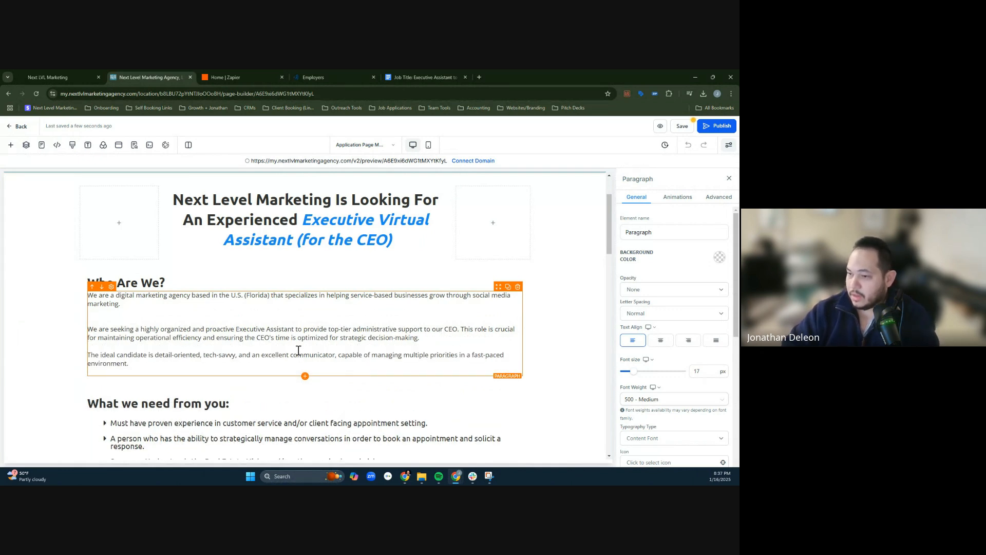
{"action": "left_click", "coordinate": [224, 322]}
{"action": "key", "text": "BackSpace"}
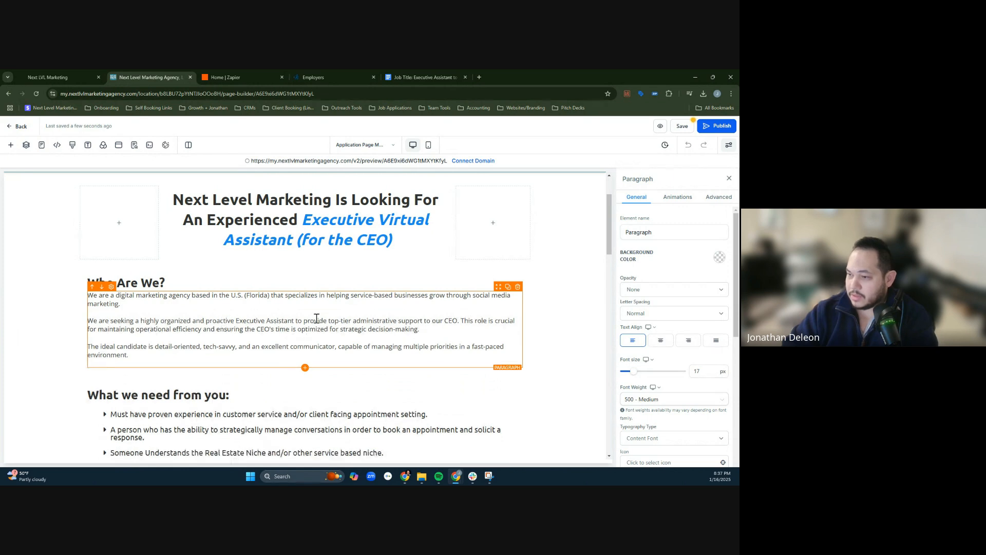
{"action": "left_click", "coordinate": [550, 308]}
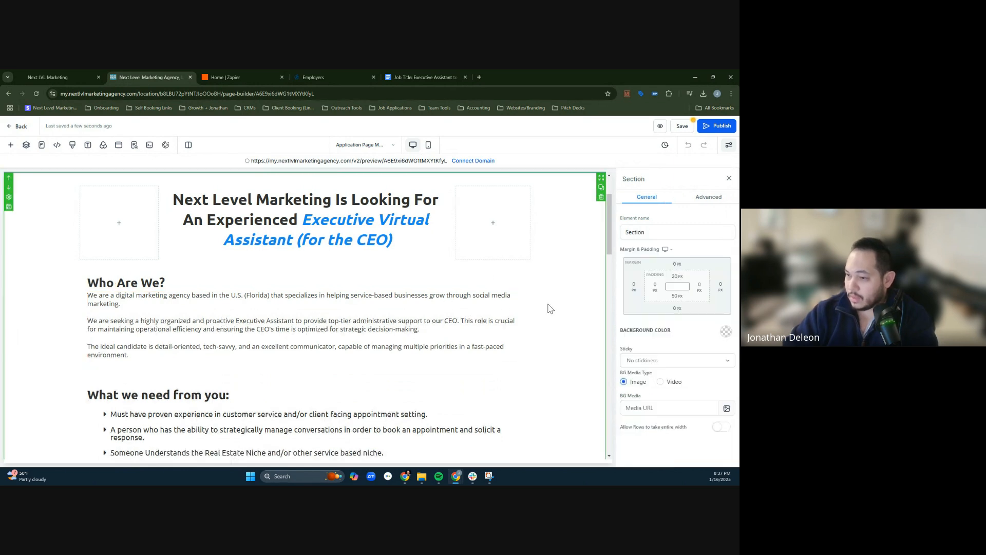
- Copy the bulleted Responsibilities list from the Google Docs job post and return to the funnel page editor
{"action": "scroll", "coordinate": [293, 342], "scroll_direction": "down", "scroll_amount": 2}
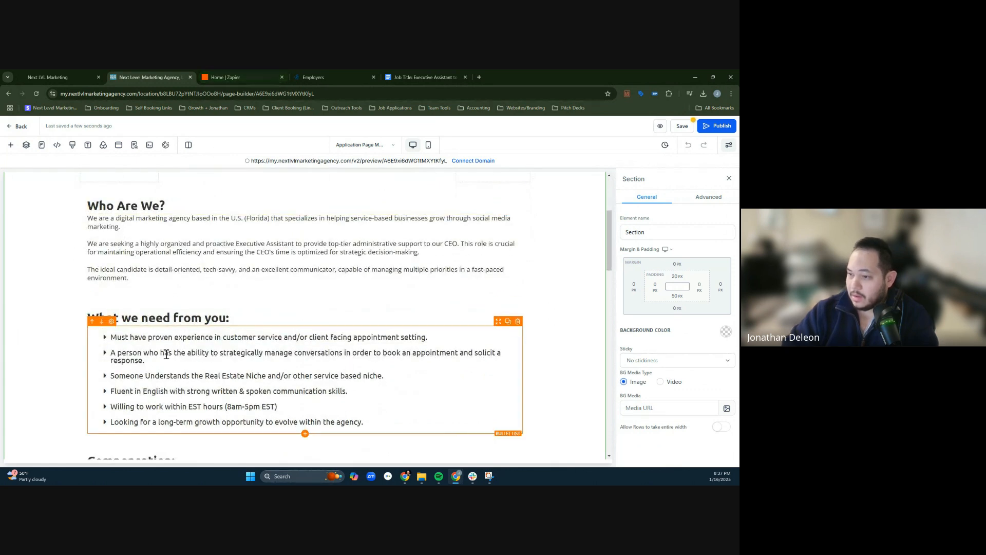
{"action": "left_click", "coordinate": [345, 75]}
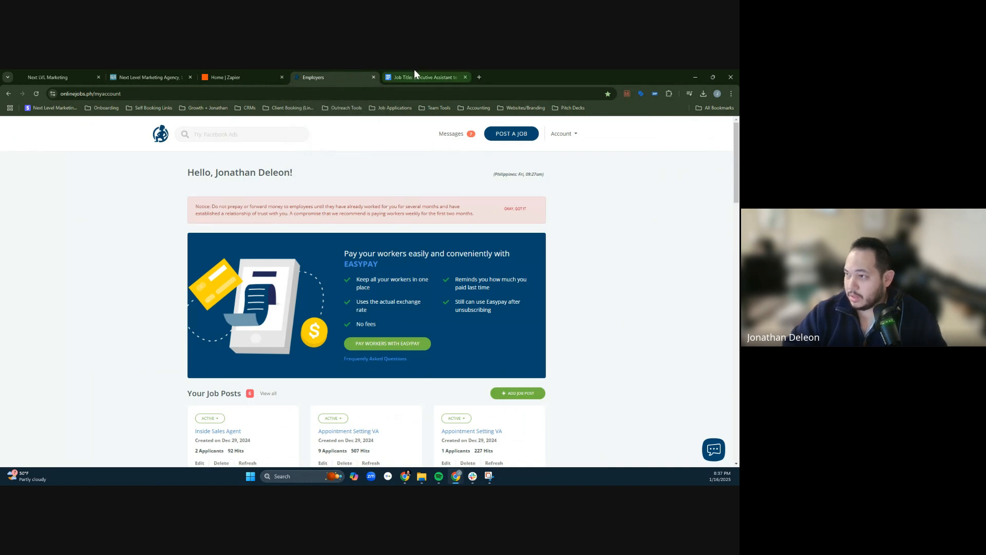
{"action": "left_click", "coordinate": [414, 73]}
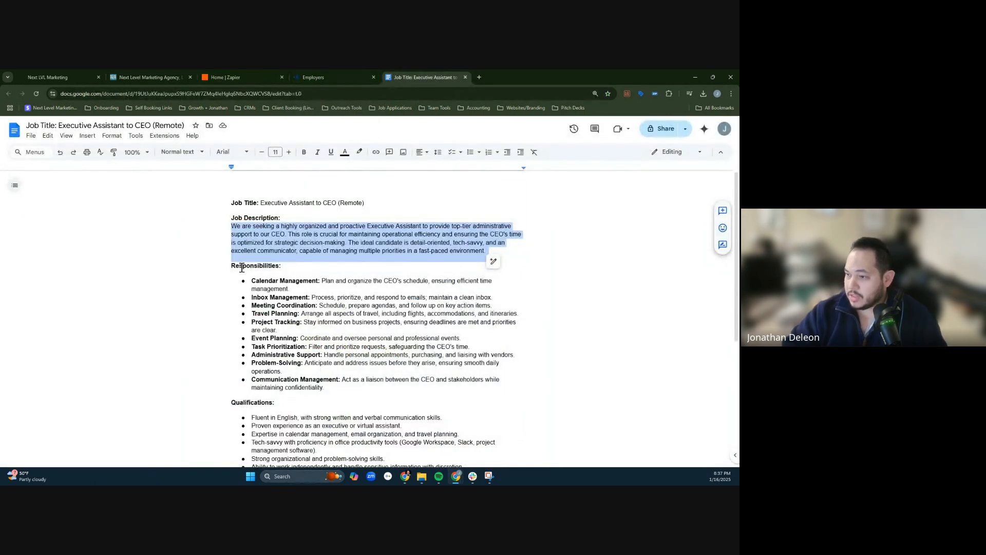
{"action": "left_click_drag", "start_coordinate": [232, 266], "coordinate": [469, 393]}
{"action": "key", "text": "ctrl+c"}
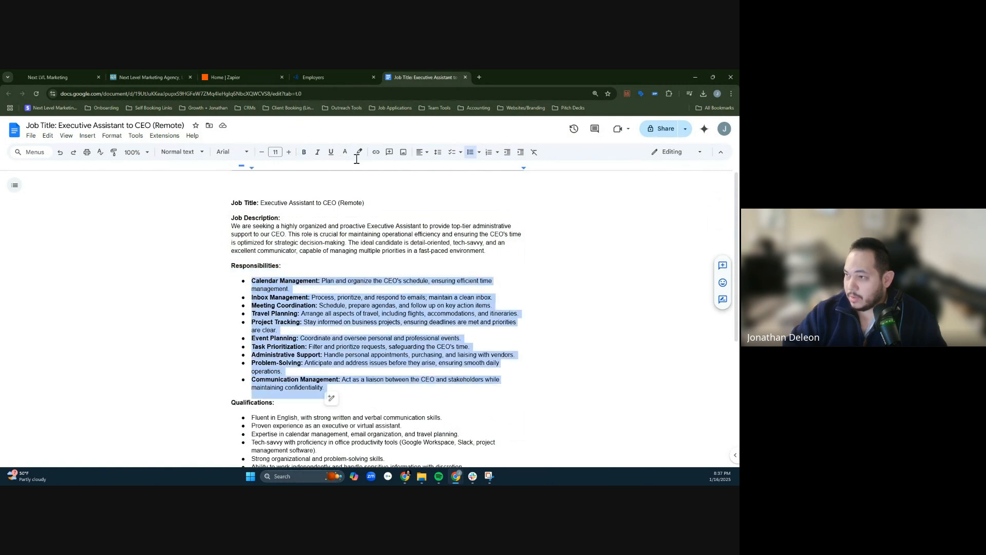
{"action": "left_click", "coordinate": [253, 72]}
{"action": "left_click", "coordinate": [160, 72]}
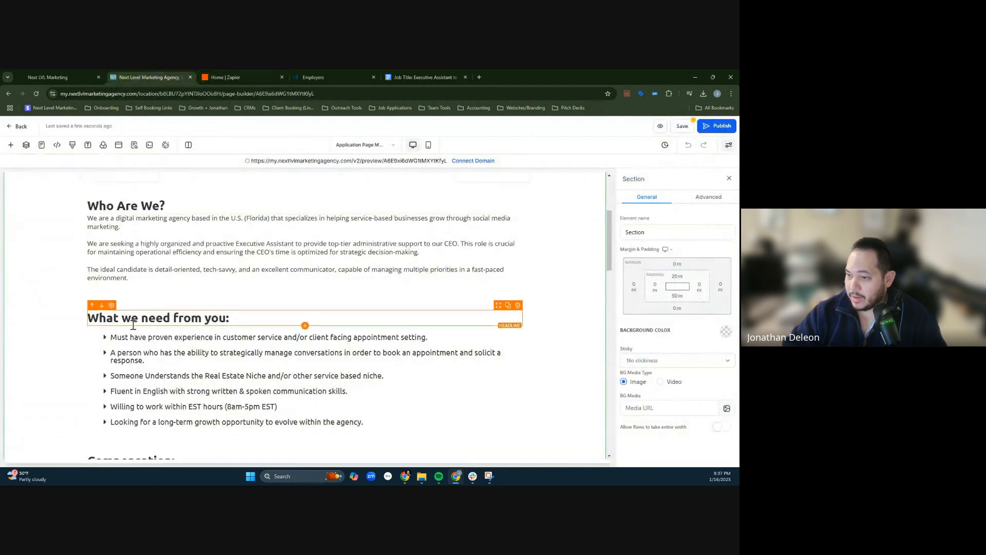
- Try to replace the bullets under "What we need from you:" with the copied responsibilities as plain text
{"action": "left_click", "coordinate": [110, 337]}
{"action": "left_click_drag", "start_coordinate": [111, 337], "coordinate": [399, 421]}
{"action": "right_click", "coordinate": [399, 421]}
{"action": "left_click", "coordinate": [435, 277]}
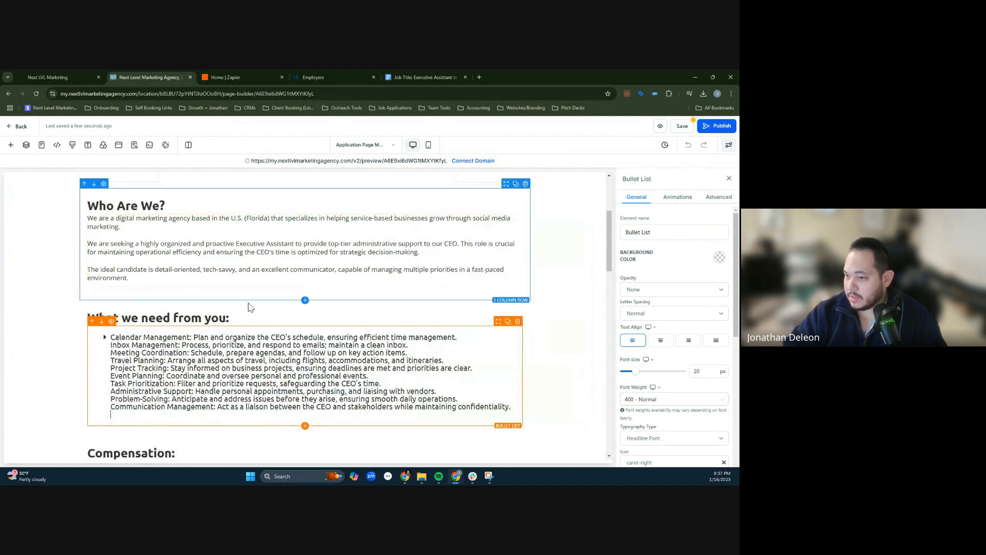
{"action": "key", "text": "ctrl+z"}
- Replace the bullets under "What we need from you:" with the copied responsibilities, keeping their list formatting, and remove the empty first bullet
{"action": "right_click", "coordinate": [130, 339]}
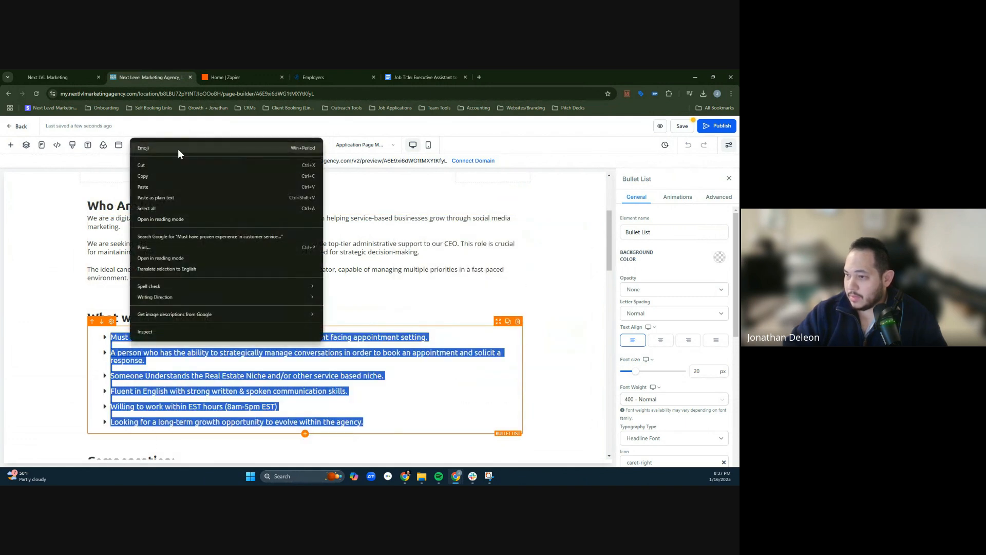
{"action": "left_click", "coordinate": [154, 187]}
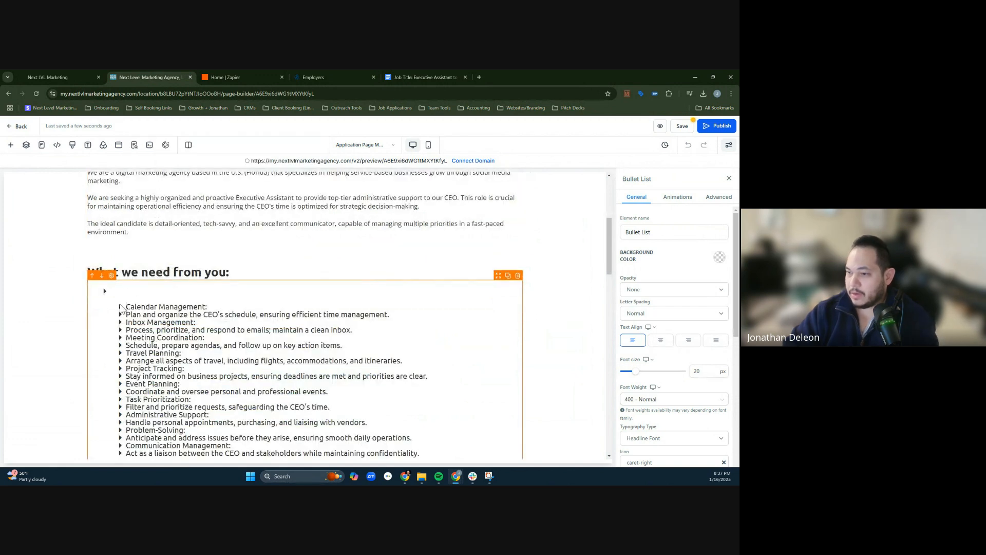
{"action": "key", "text": "BackSpace"}
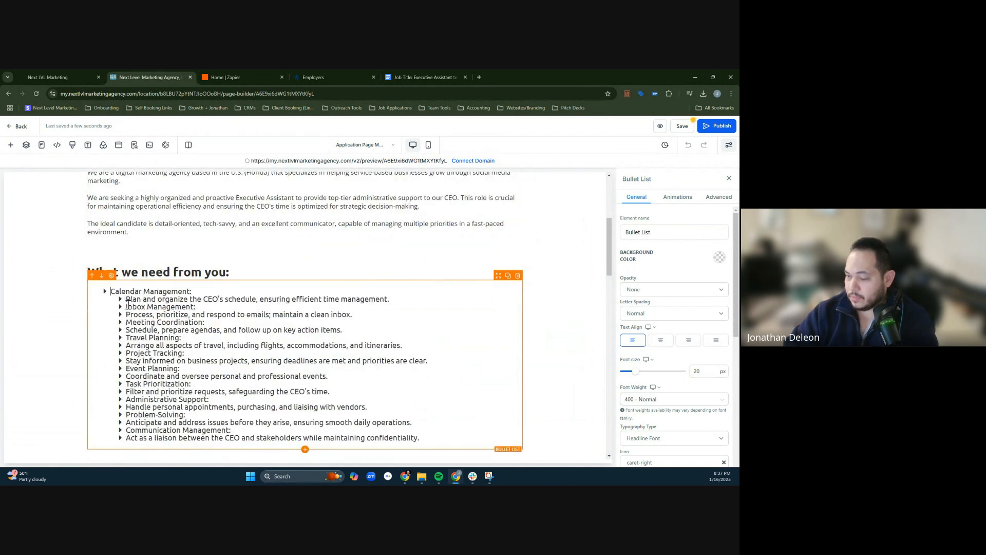
- Try to add blank lines around the Calendar Management description to set it apart from the Inbox Management item
{"action": "key", "text": "Return"}
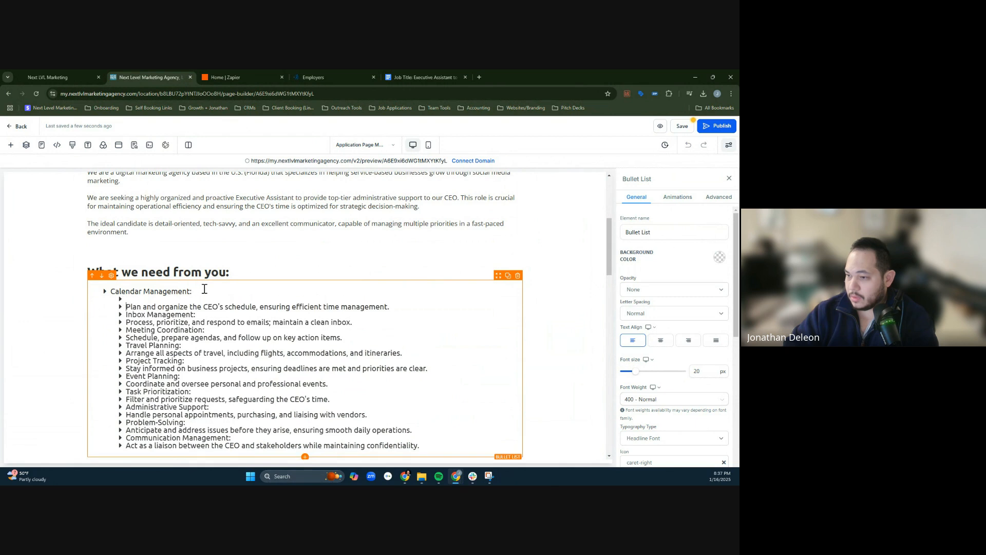
{"action": "key", "text": "BackSpace"}
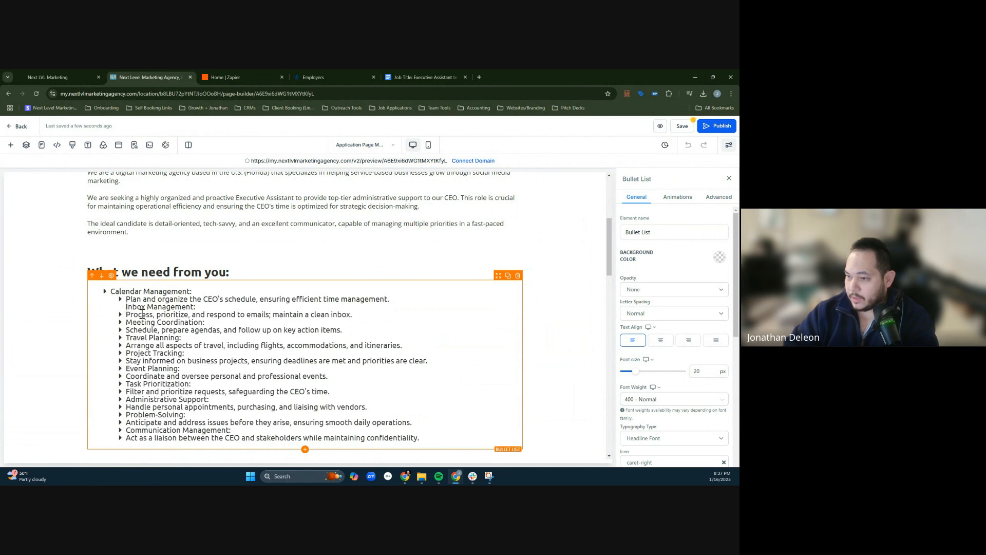
{"action": "key", "text": "BackSpace"}
{"action": "key", "text": "Return"}
{"action": "key", "text": "Return"}
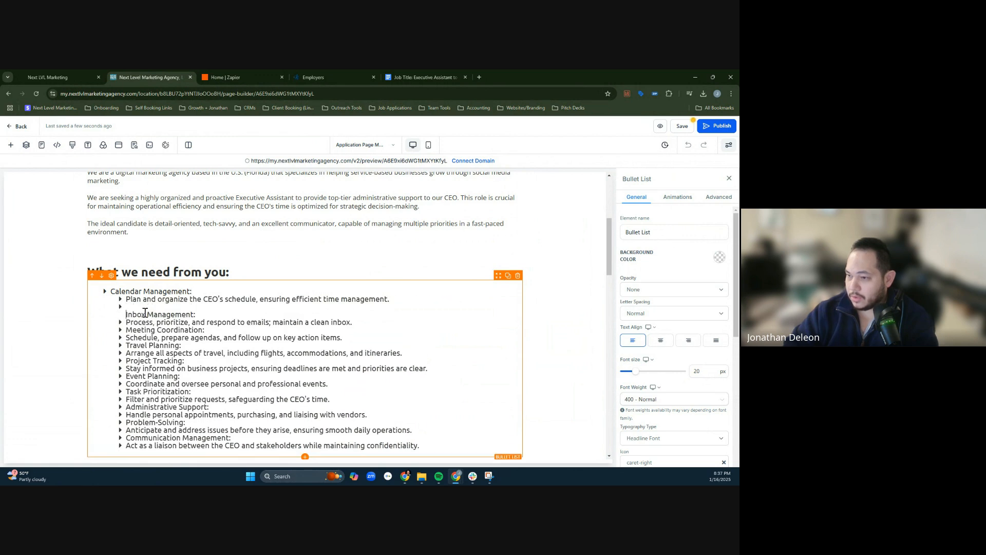
{"action": "key", "text": "BackSpace"}
{"action": "key", "text": "Return"}
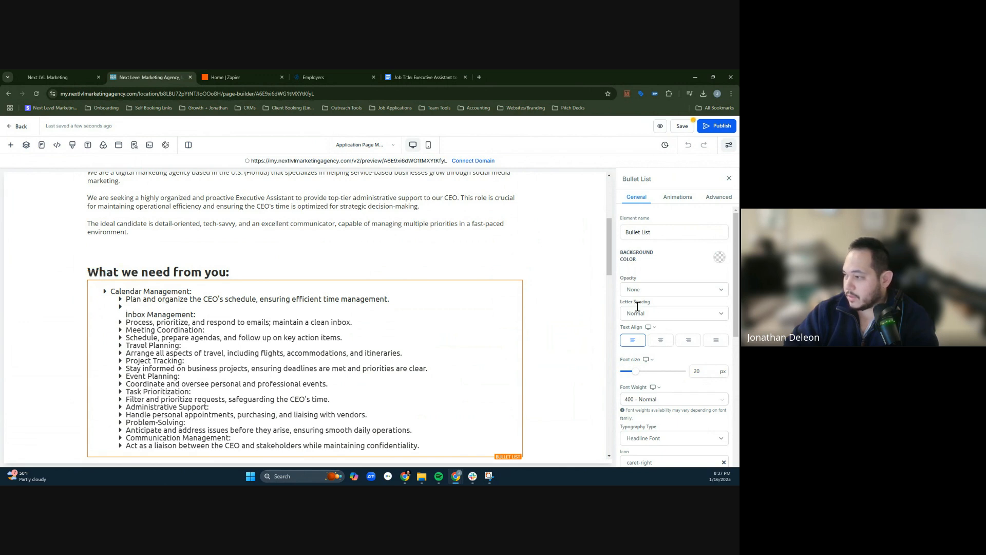
{"action": "scroll", "coordinate": [667, 361], "scroll_direction": "down", "scroll_amount": 3}
{"action": "scroll", "coordinate": [667, 362], "scroll_direction": "down", "scroll_amount": 2}
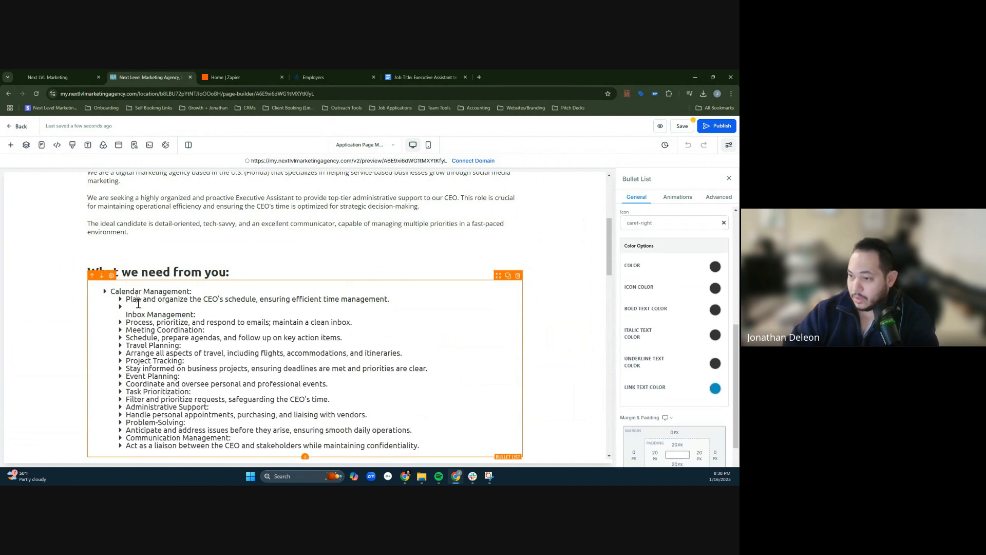
{"action": "key", "text": "BackSpace"}
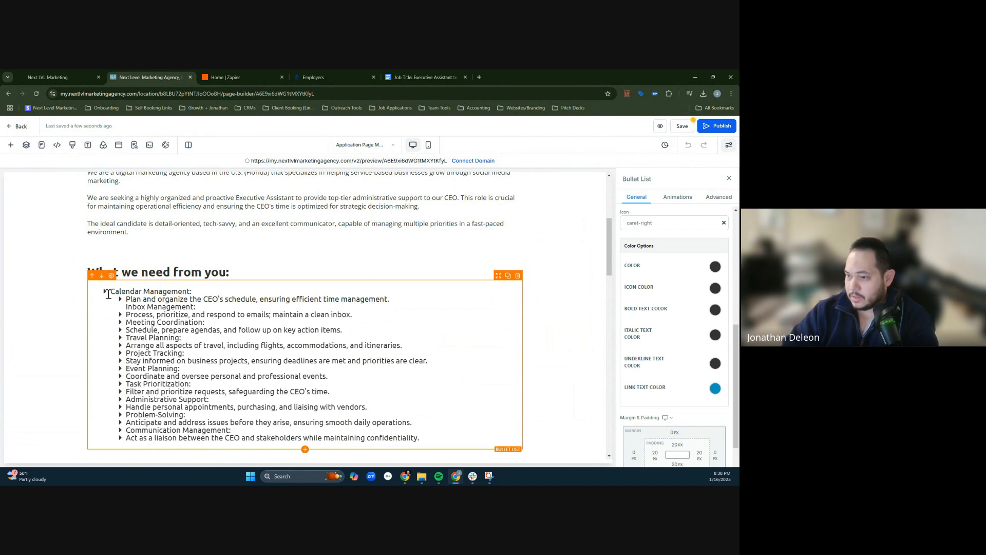
- Try to insert blank lines above the Calendar Management bullet
{"action": "key", "text": "Return"}
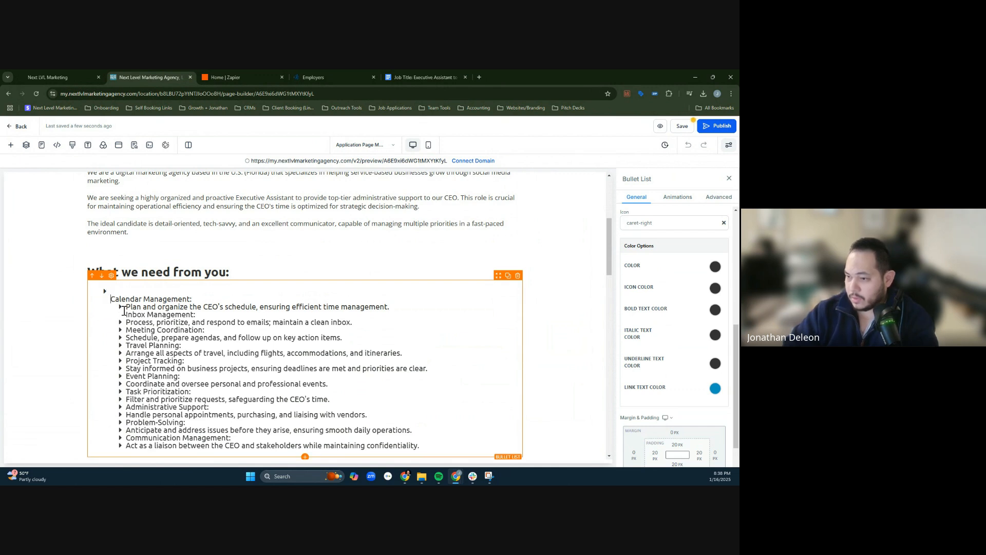
{"action": "key", "text": "Return"}
{"action": "key", "text": "BackSpace"}
{"action": "key", "text": "BackSpace"}
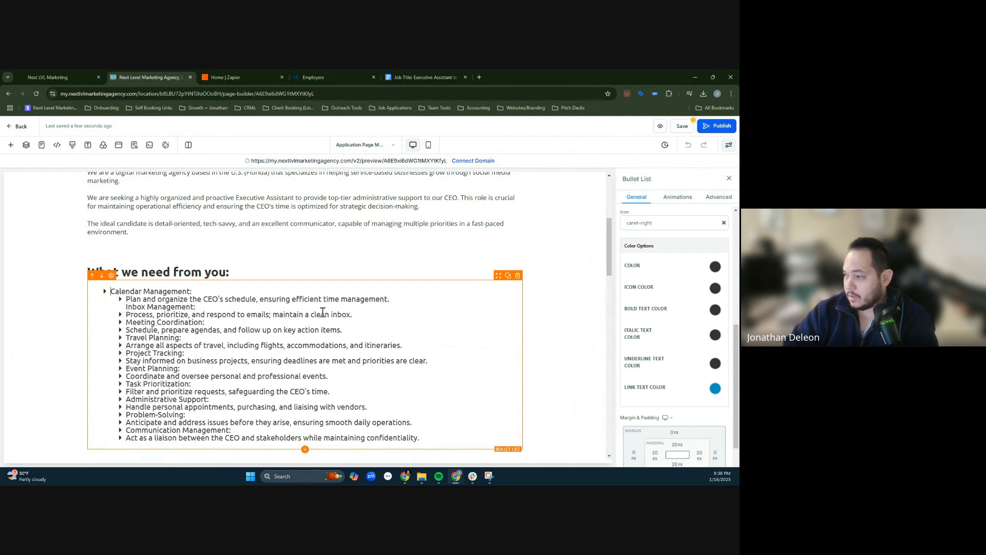
- Remove one list level from the Project Tracking description "Stay informed on business projects" under "What we need from you:"
{"action": "scroll", "coordinate": [323, 312], "scroll_direction": "down", "scroll_amount": 3}
{"action": "triple_click", "coordinate": [275, 285]}
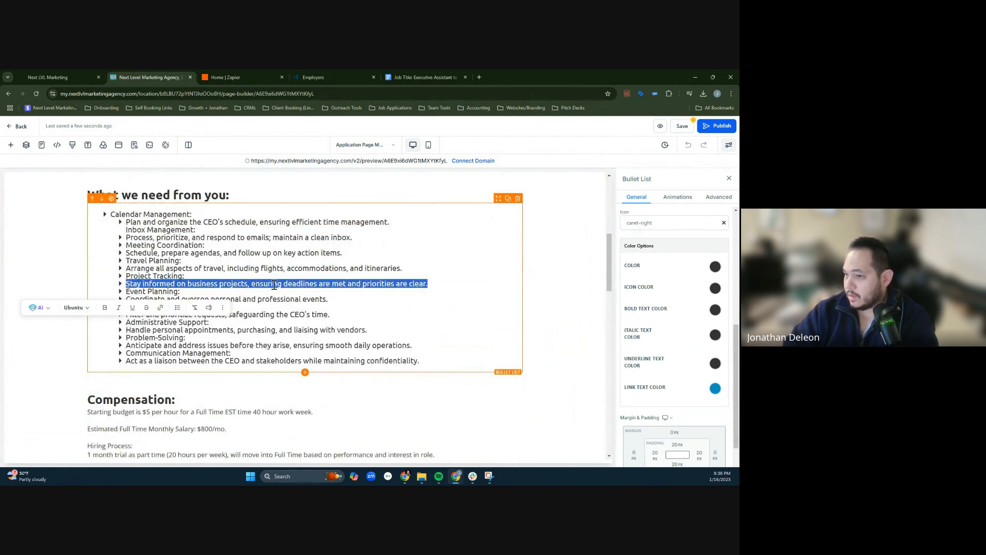
{"action": "left_click", "coordinate": [176, 308]}
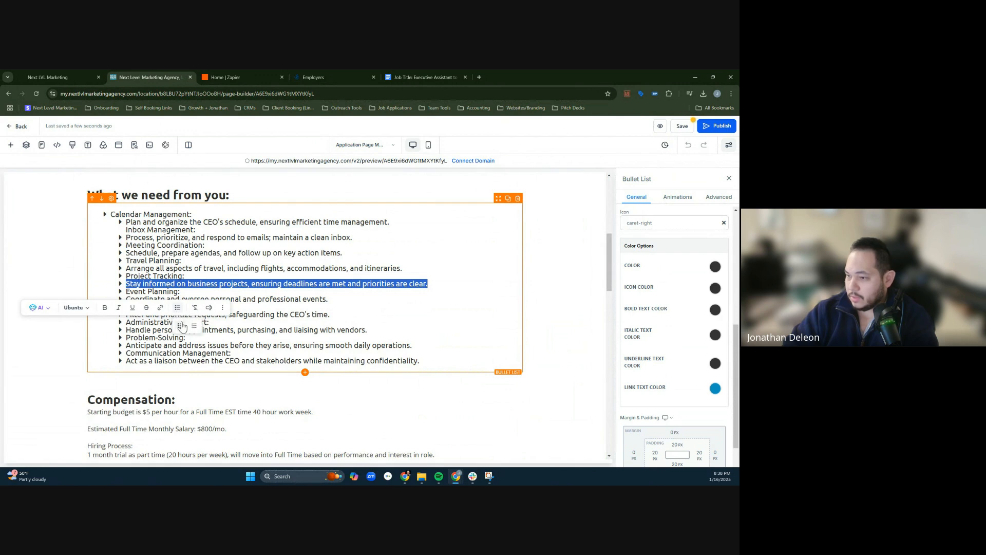
{"action": "left_click", "coordinate": [181, 327]}
{"action": "left_click", "coordinate": [153, 258]}
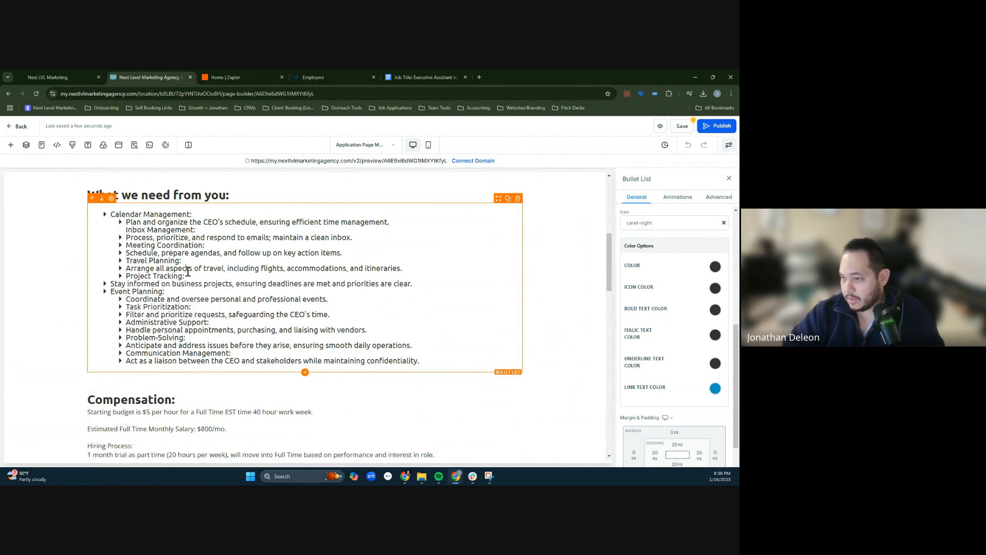
- Outdent the whole responsibilities list by one level, from Calendar Management through Communication Management
{"action": "left_click_drag", "start_coordinate": [174, 265], "coordinate": [200, 359]}
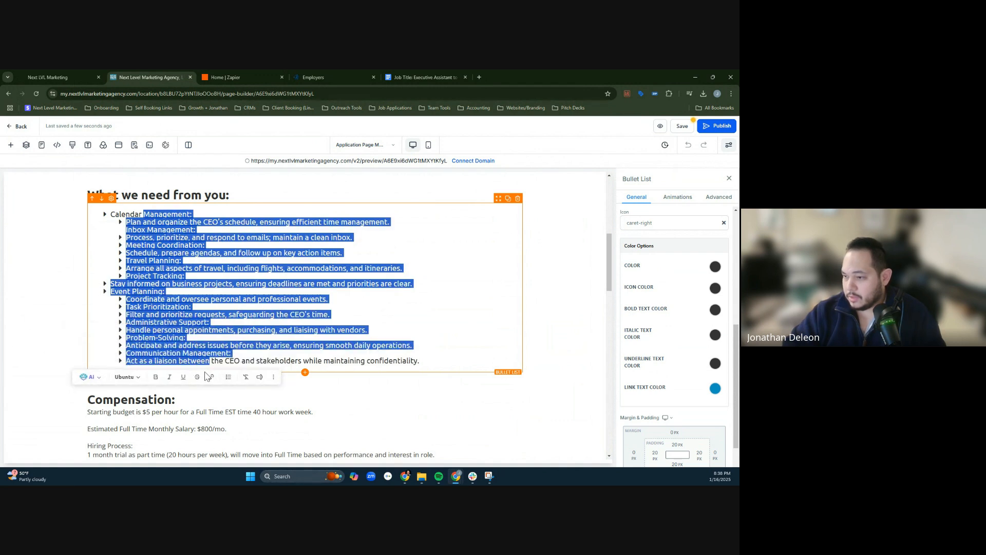
{"action": "key", "text": "shift+Tab"}
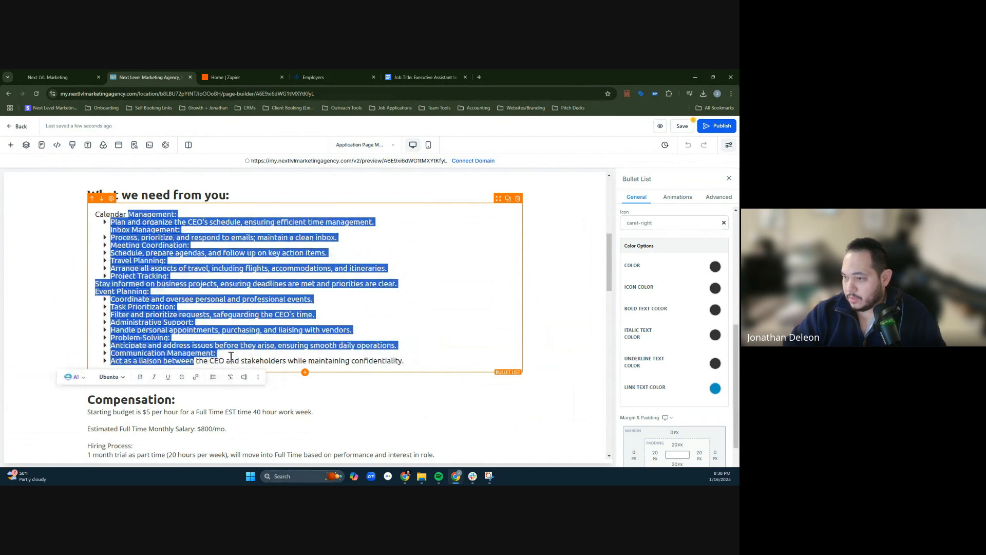
{"action": "left_click", "coordinate": [219, 343]}
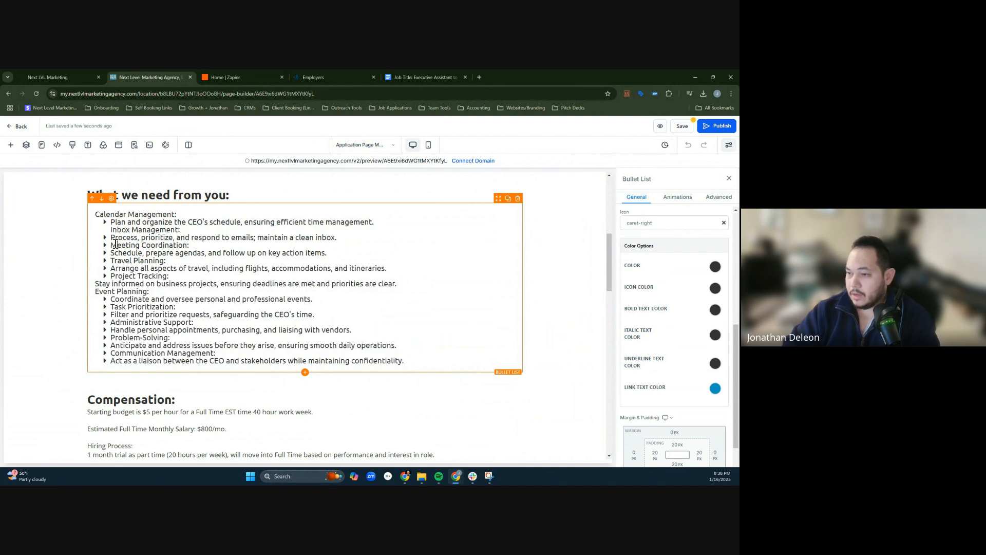
- Insert a blank line above the Meeting Coordination heading and another above the Inbox Management heading
{"action": "left_click", "coordinate": [111, 245]}
{"action": "key", "text": "Return"}
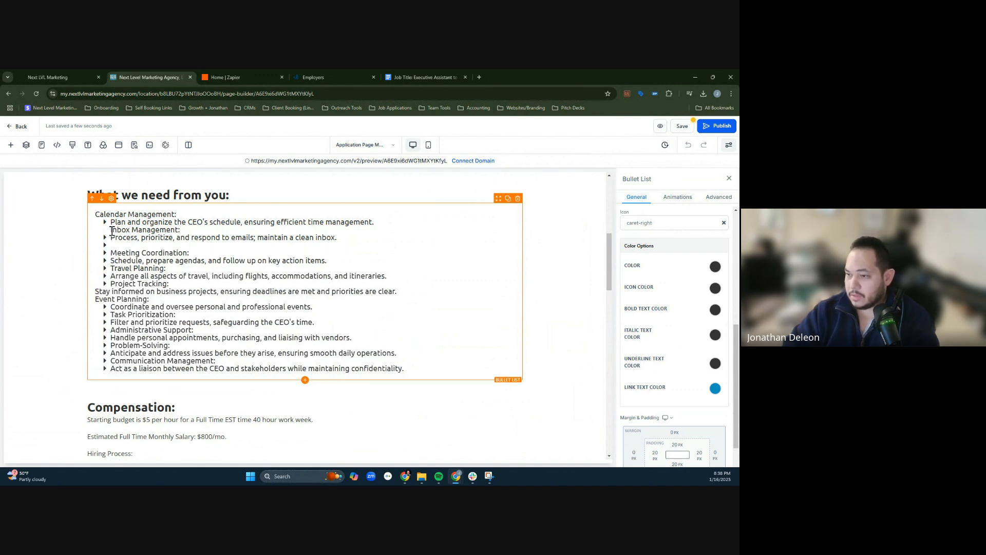
{"action": "key", "text": "Return"}
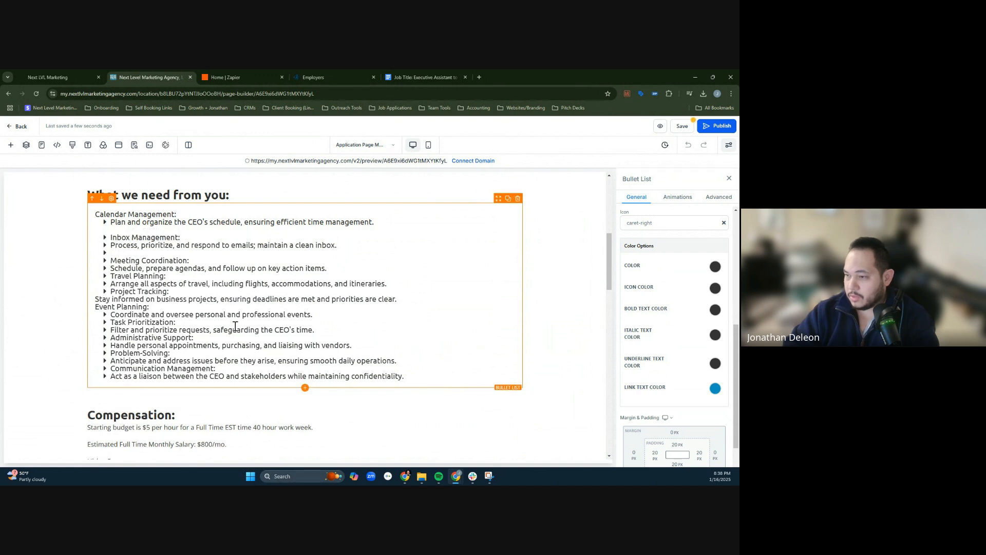
- Remove the bullets from the Inbox Management and Meeting Coordination headings so they align with Calendar Management
{"action": "triple_click", "coordinate": [123, 238]}
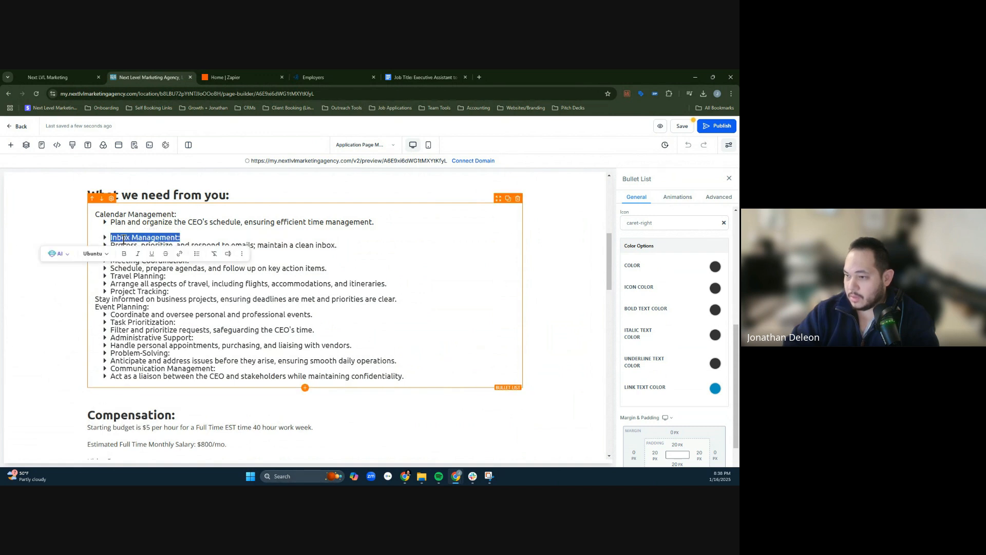
{"action": "left_click", "coordinate": [196, 254]}
{"action": "left_click", "coordinate": [200, 271]}
{"action": "left_click", "coordinate": [202, 226]}
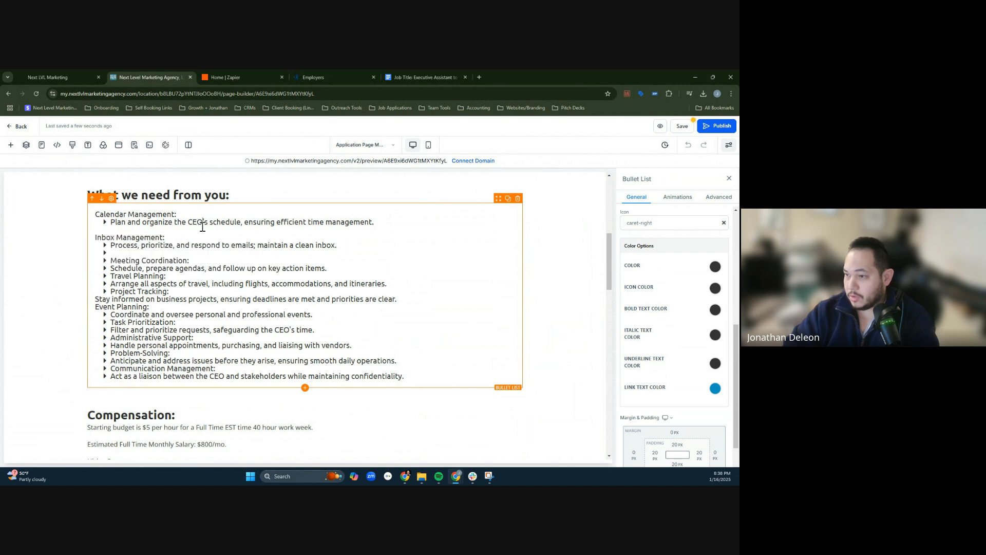
{"action": "triple_click", "coordinate": [117, 260]}
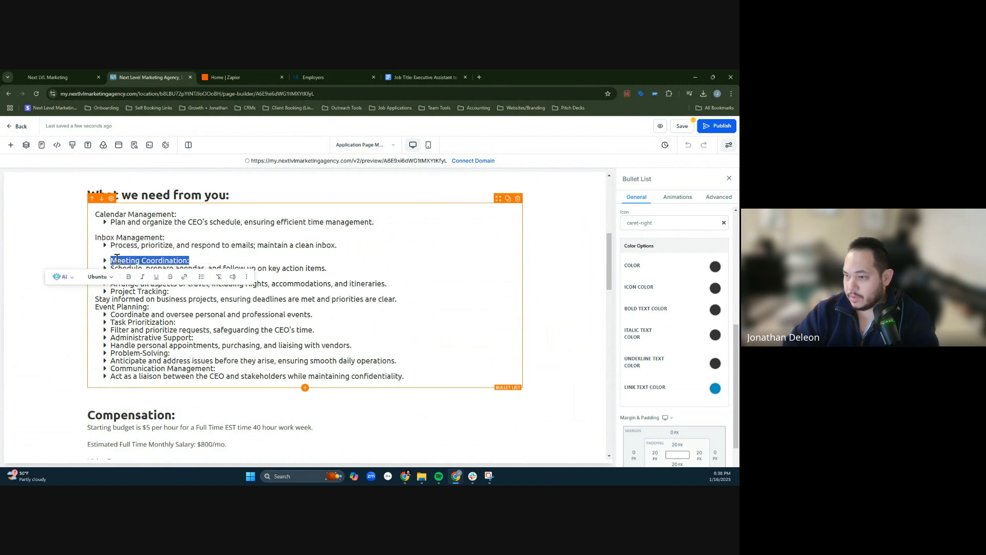
{"action": "left_click", "coordinate": [200, 277]}
{"action": "left_click", "coordinate": [204, 293]}
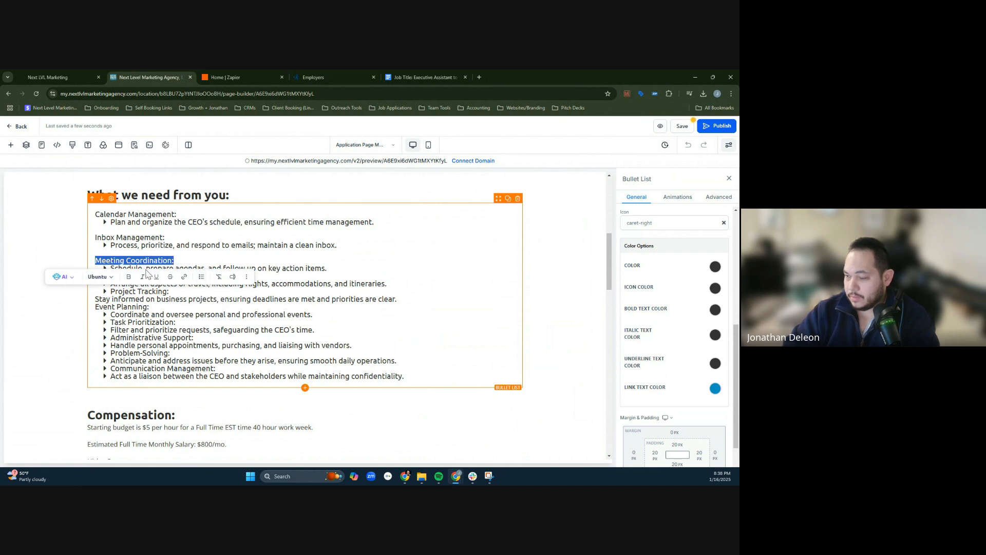
{"action": "left_click", "coordinate": [148, 267]}
- Insert a blank line above the Travel Planning heading and remove the heading's bullet
{"action": "triple_click", "coordinate": [120, 278]}
{"action": "key", "text": "Home"}
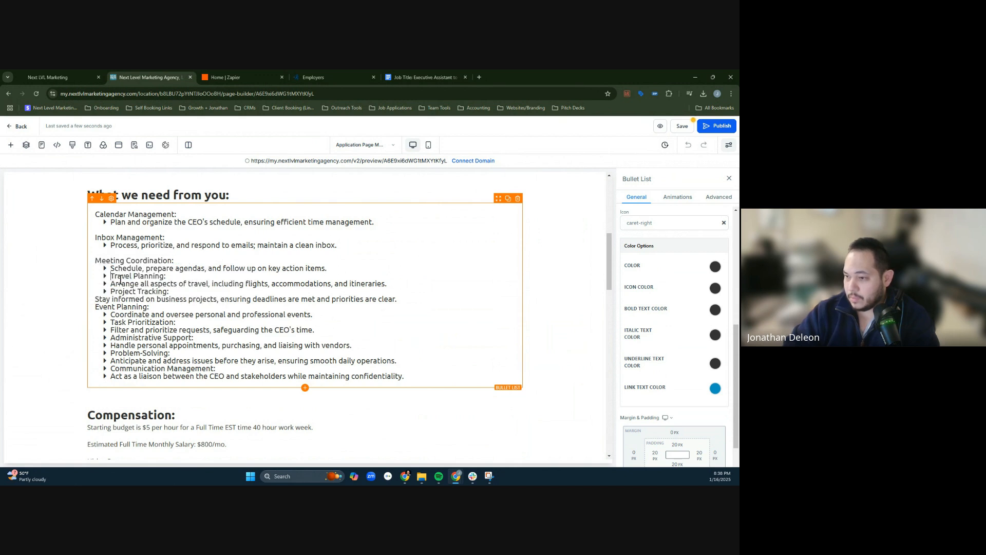
{"action": "key", "text": "Return"}
{"action": "triple_click", "coordinate": [124, 283]}
{"action": "left_click", "coordinate": [194, 304]}
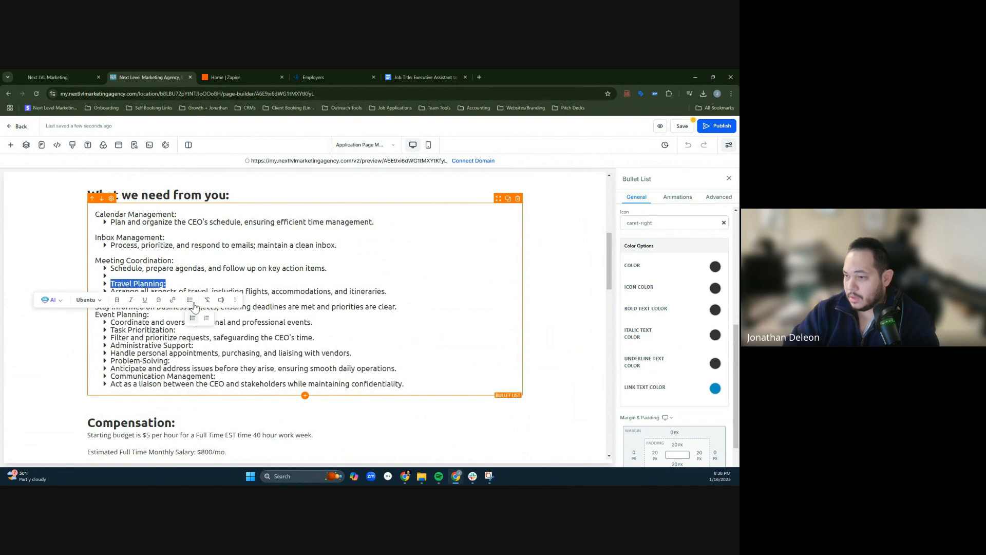
{"action": "left_click", "coordinate": [193, 320]}
{"action": "left_click", "coordinate": [133, 276]}
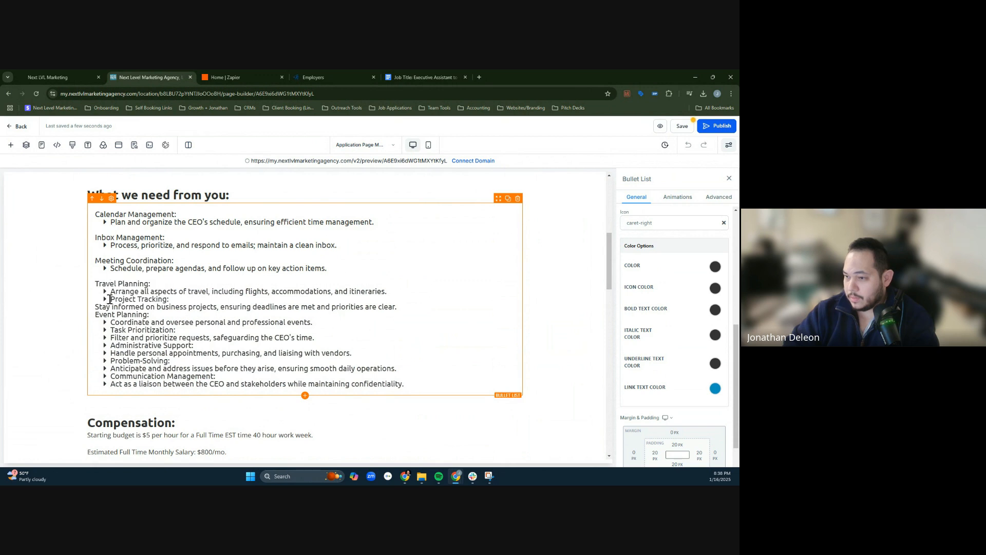
- Set the Project Tracking heading apart with a blank line above it and remove its bullet
{"action": "left_click", "coordinate": [109, 299]}
{"action": "key", "text": "Return"}
{"action": "triple_click", "coordinate": [122, 311]}
{"action": "double_click", "coordinate": [120, 306]}
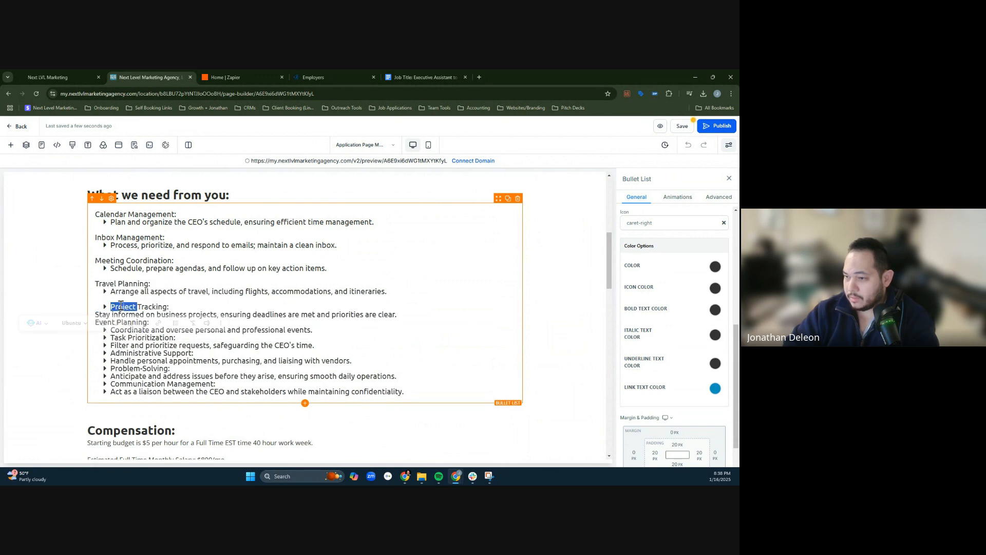
{"action": "left_click", "coordinate": [111, 307]}
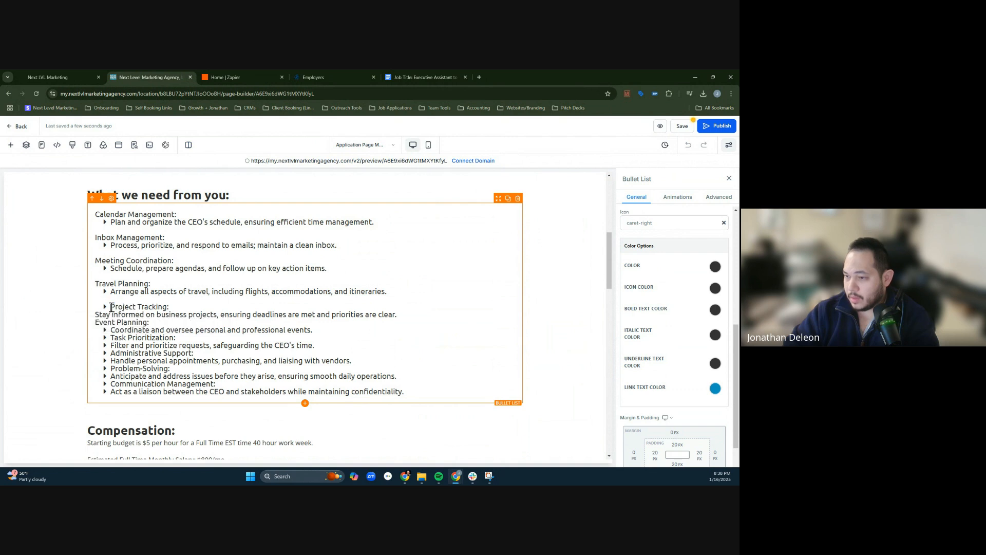
{"action": "key", "text": "BackSpace"}
{"action": "key", "text": "Return"}
{"action": "triple_click", "coordinate": [123, 306]}
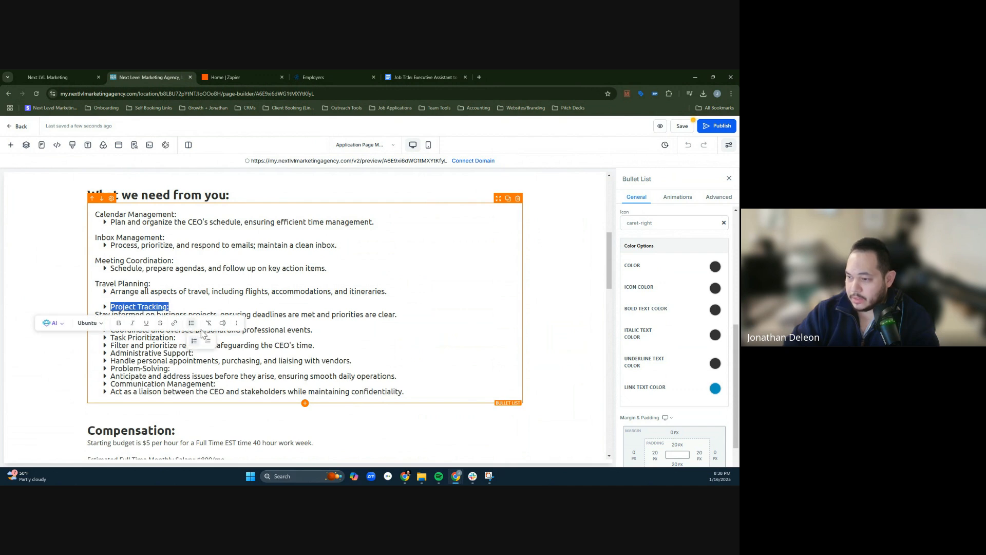
{"action": "left_click", "coordinate": [194, 341]}
- Turn the Project Tracking description into a bullet and insert a blank line above the Event Planning heading
{"action": "scroll", "coordinate": [170, 257], "scroll_direction": "down", "scroll_amount": 2}
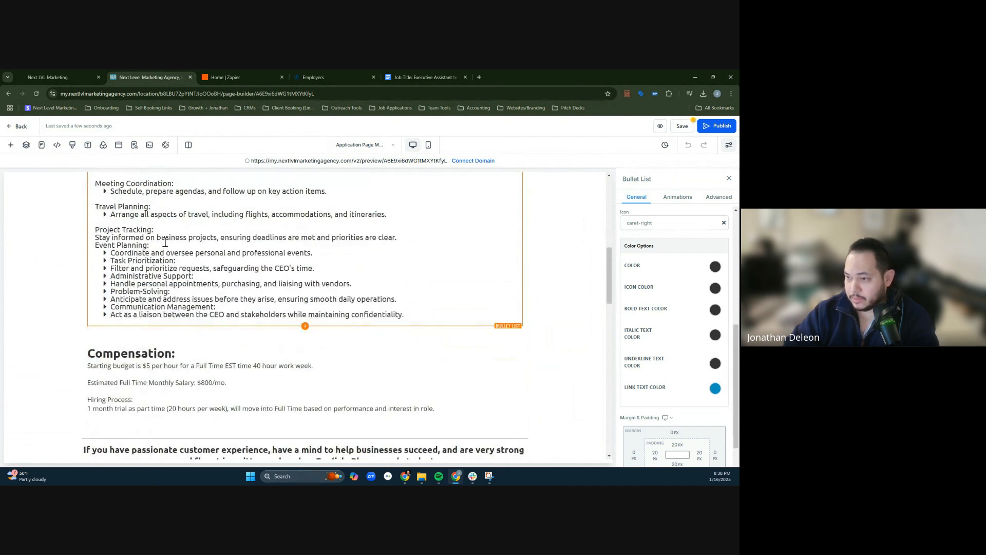
{"action": "triple_click", "coordinate": [146, 238]}
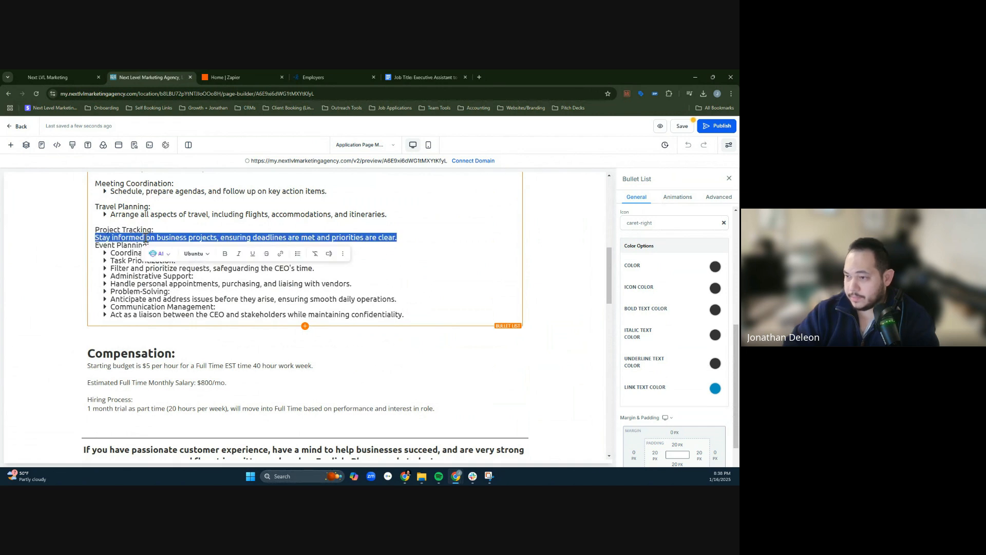
{"action": "left_click", "coordinate": [300, 272]}
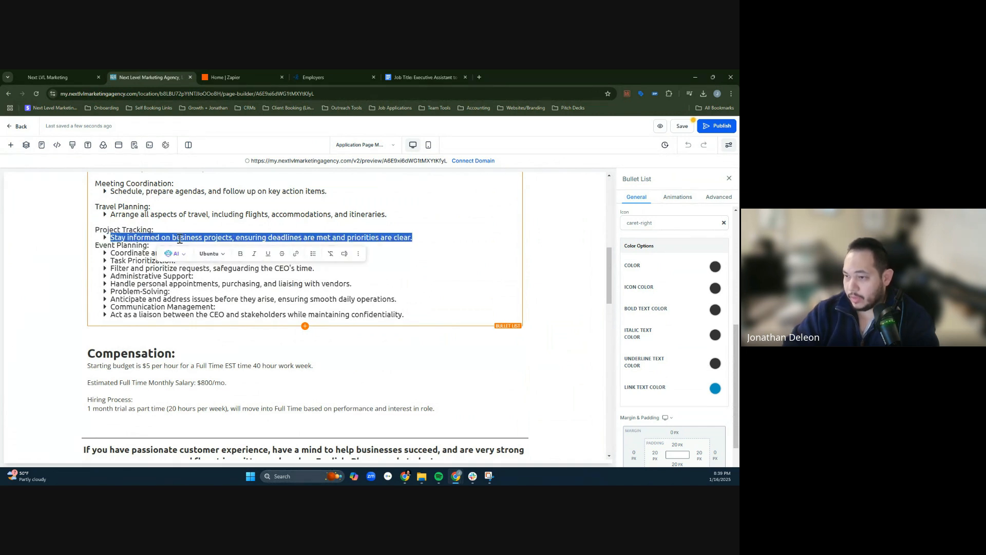
{"action": "left_click", "coordinate": [133, 244]}
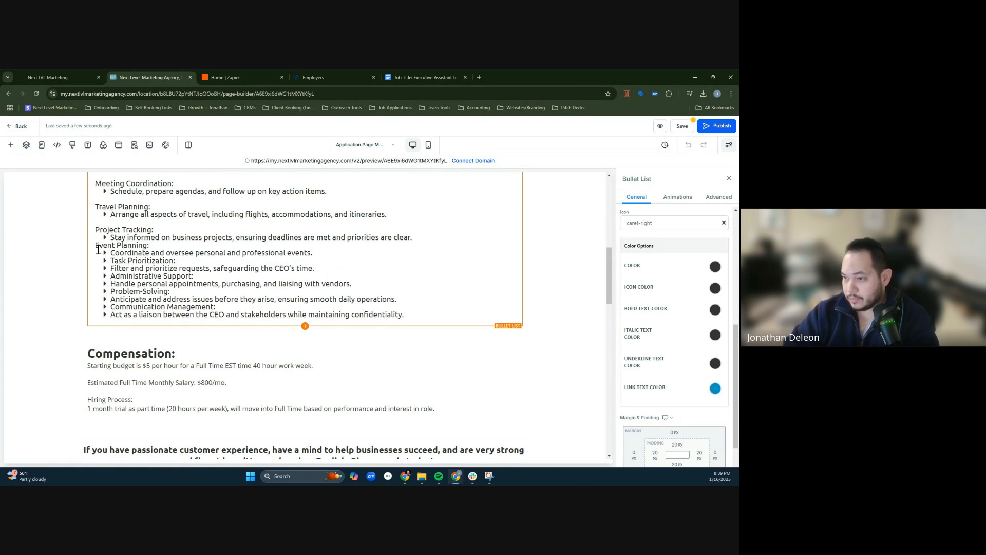
{"action": "left_click", "coordinate": [97, 246]}
{"action": "key", "text": "Return"}
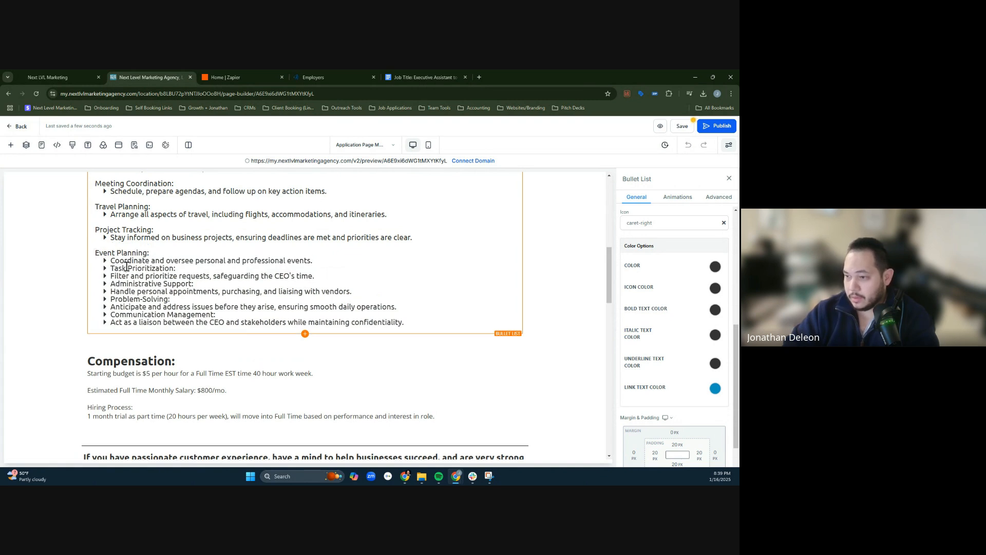
- Remove the bullet from the Task Prioritization heading and insert a blank line above it
{"action": "triple_click", "coordinate": [114, 269]}
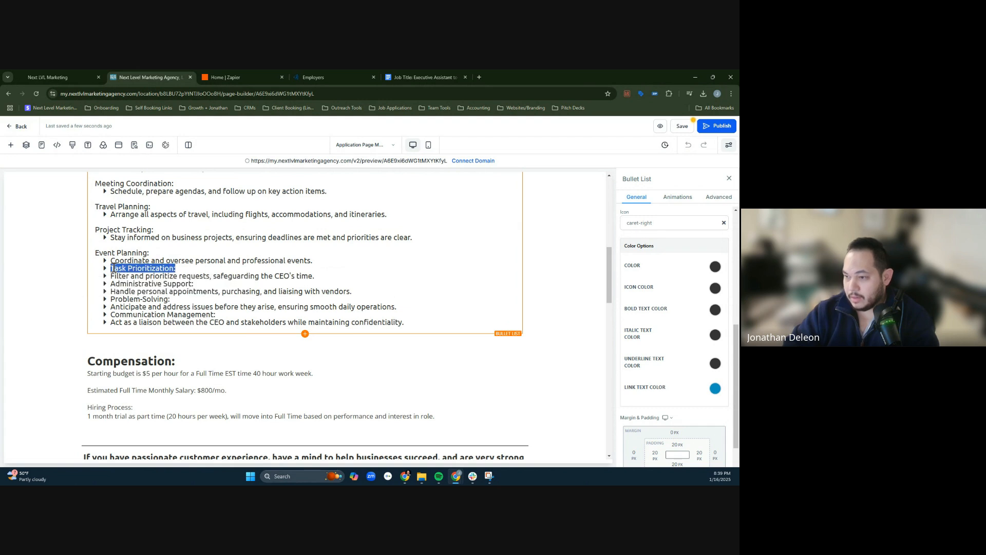
{"action": "left_click", "coordinate": [114, 268]}
{"action": "triple_click", "coordinate": [114, 269]}
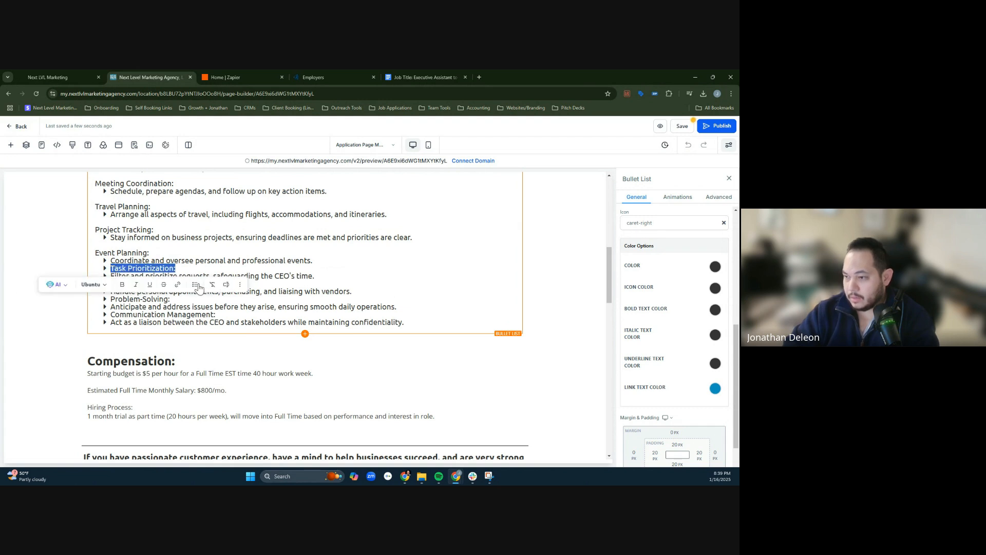
{"action": "left_click", "coordinate": [195, 285]}
{"action": "left_click", "coordinate": [100, 269]}
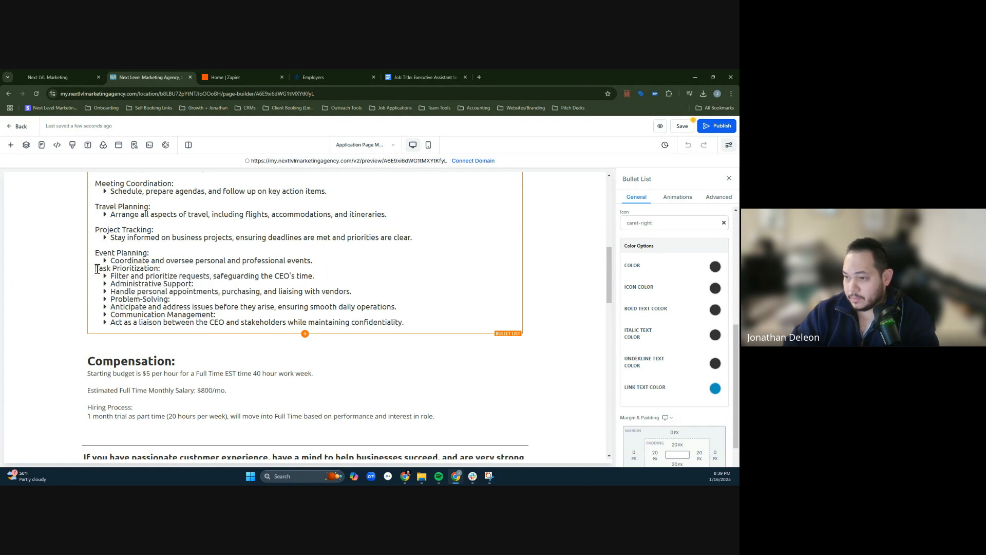
{"action": "key", "text": "Return"}
- Make Administrative Support an unbulleted heading with a blank line above it
{"action": "triple_click", "coordinate": [123, 292]}
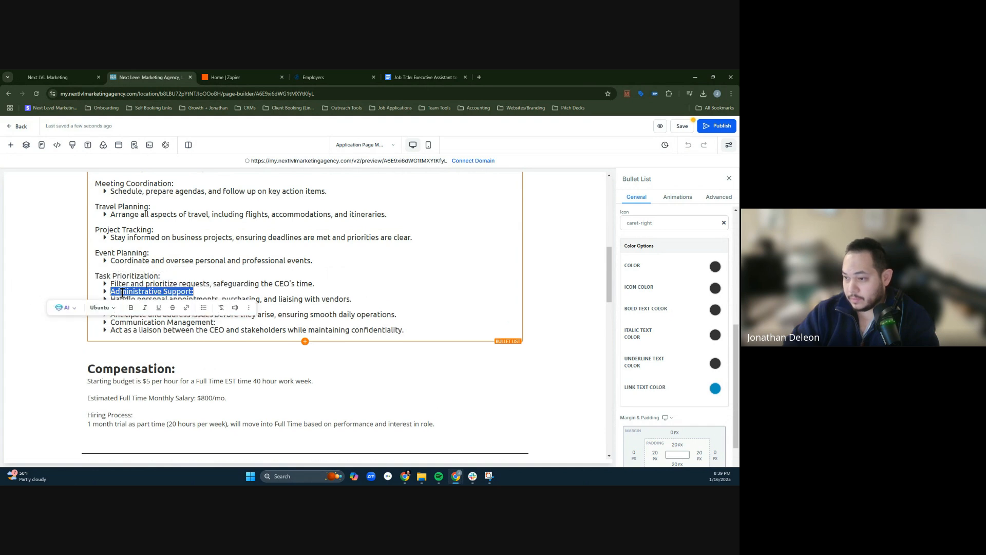
{"action": "left_click", "coordinate": [207, 327]}
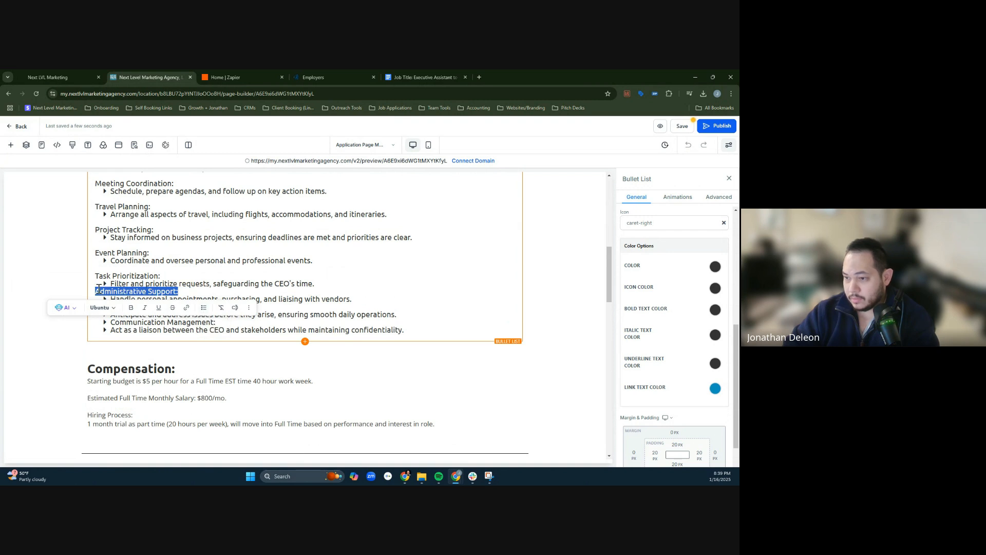
{"action": "left_click", "coordinate": [97, 292]}
{"action": "key", "text": "Return"}
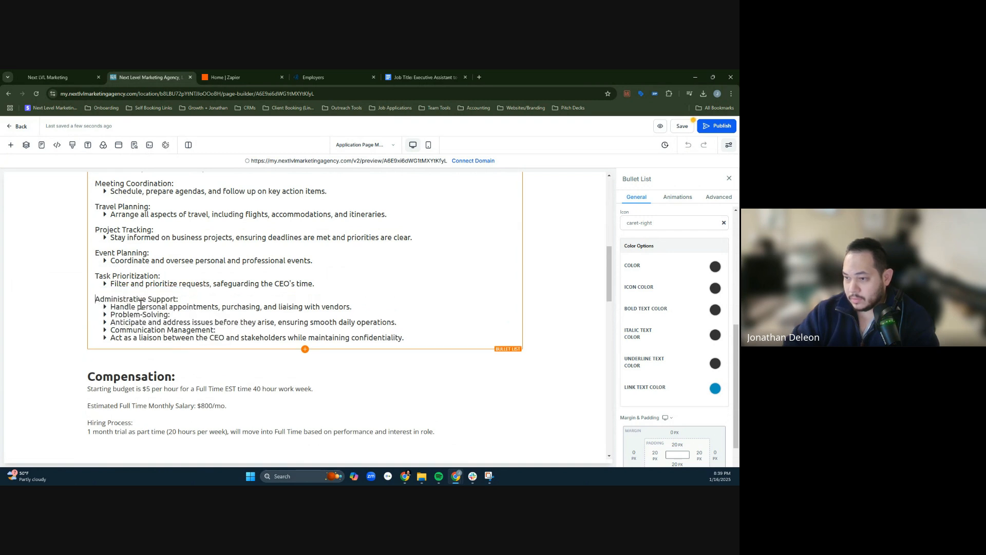
- Make Problem-Solving an unbulleted heading separated from the Administrative Support description by a blank line
{"action": "triple_click", "coordinate": [128, 313]}
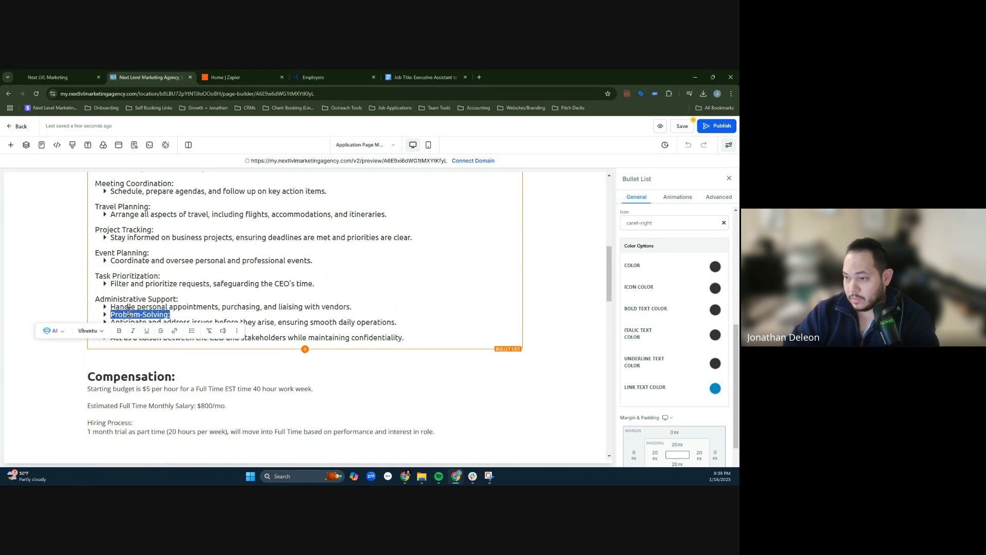
{"action": "left_click", "coordinate": [191, 331]}
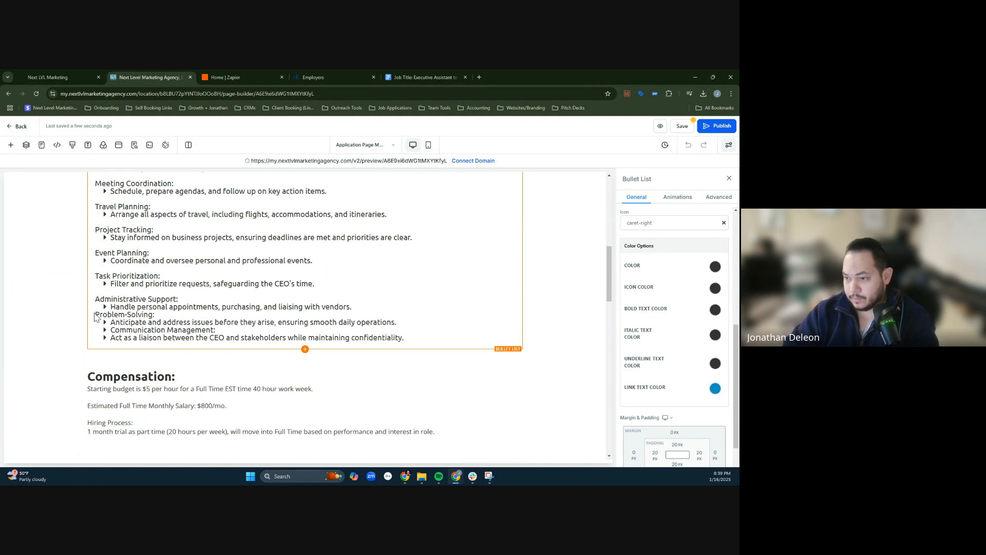
{"action": "key", "text": "Return"}
- Remove the bullet from the Communication Management heading and separate it from the Problem-Solving item with a blank line
{"action": "left_click_drag", "start_coordinate": [110, 337], "coordinate": [215, 338]}
{"action": "left_click", "coordinate": [216, 355]}
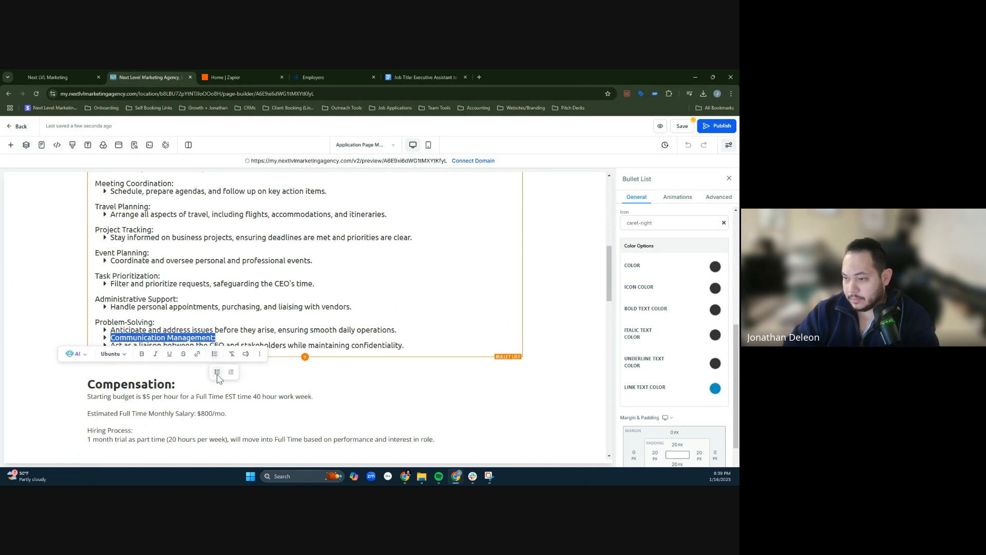
{"action": "left_click", "coordinate": [217, 378]}
{"action": "left_click", "coordinate": [99, 340]}
{"action": "double_click", "coordinate": [98, 339]}
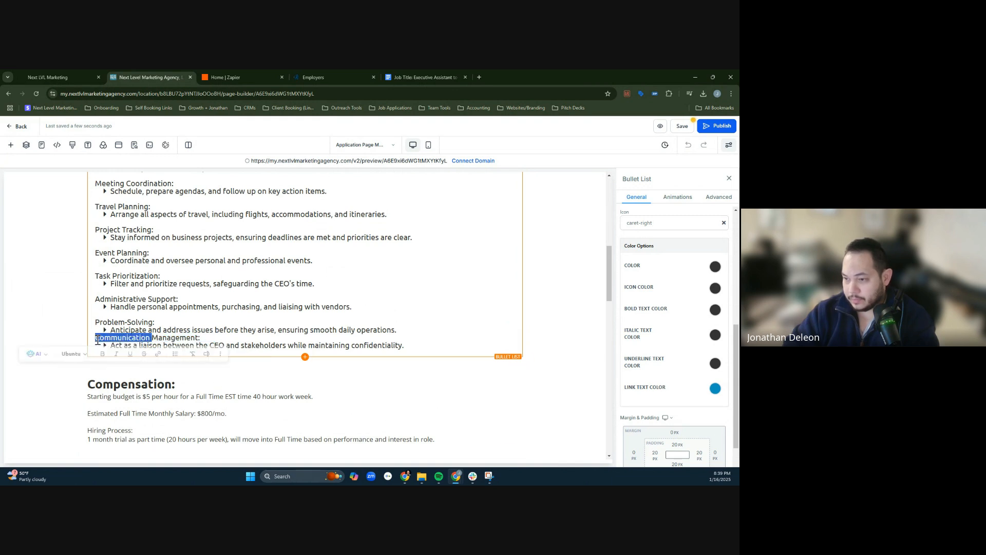
{"action": "left_click", "coordinate": [104, 337]}
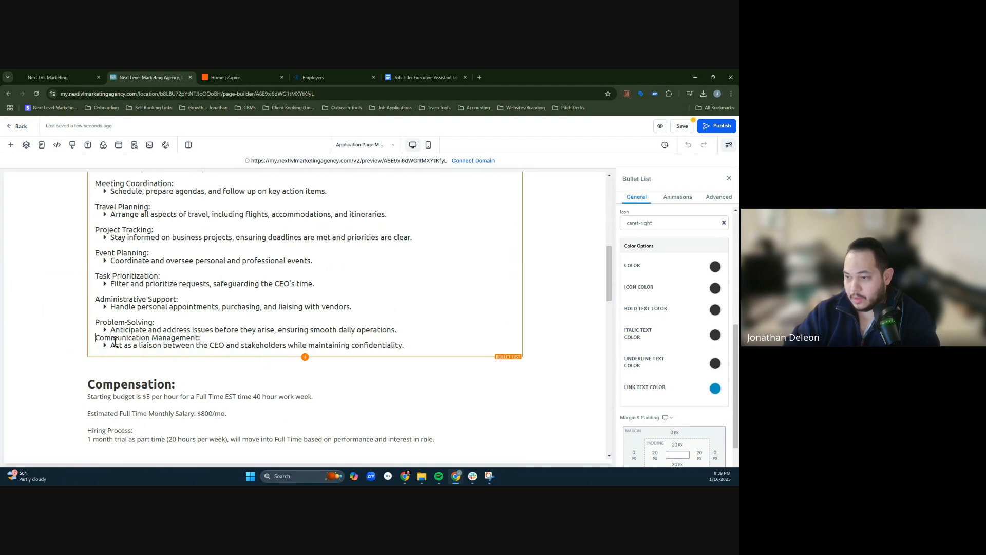
{"action": "scroll", "coordinate": [195, 318], "scroll_direction": "up", "scroll_amount": 3}
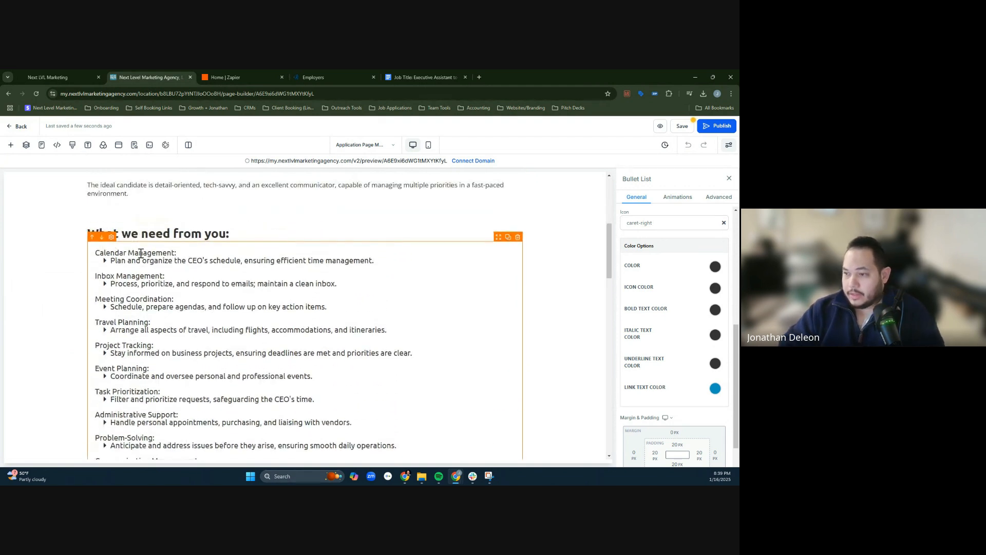
- Bold the Calendar Management, Inbox Management and Meeting Coordination headings in the responsibilities list
{"action": "left_click_drag", "start_coordinate": [180, 253], "coordinate": [95, 252]}
{"action": "left_click_drag", "start_coordinate": [173, 299], "coordinate": [95, 299]}
{"action": "key", "text": "ctrl+b"}
{"action": "left_click_drag", "start_coordinate": [165, 276], "coordinate": [95, 276]}
{"action": "key", "text": "ctrl+b"}
{"action": "left_click", "coordinate": [144, 322]}
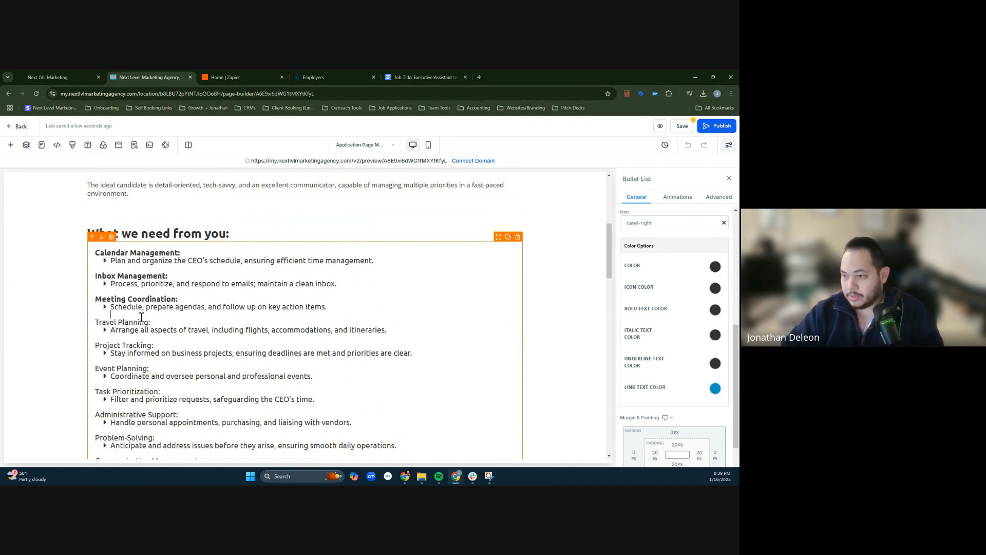
- Bold the Travel Planning, Project Tracking and Event Planning headings
{"action": "triple_click", "coordinate": [143, 322]}
{"action": "left_click", "coordinate": [137, 360]}
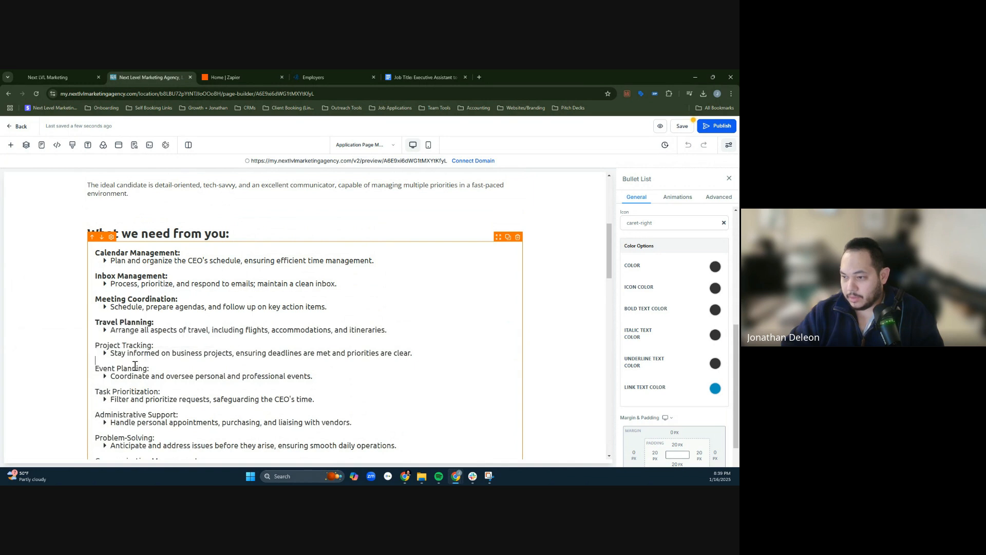
{"action": "triple_click", "coordinate": [139, 347]}
{"action": "left_click", "coordinate": [142, 377]}
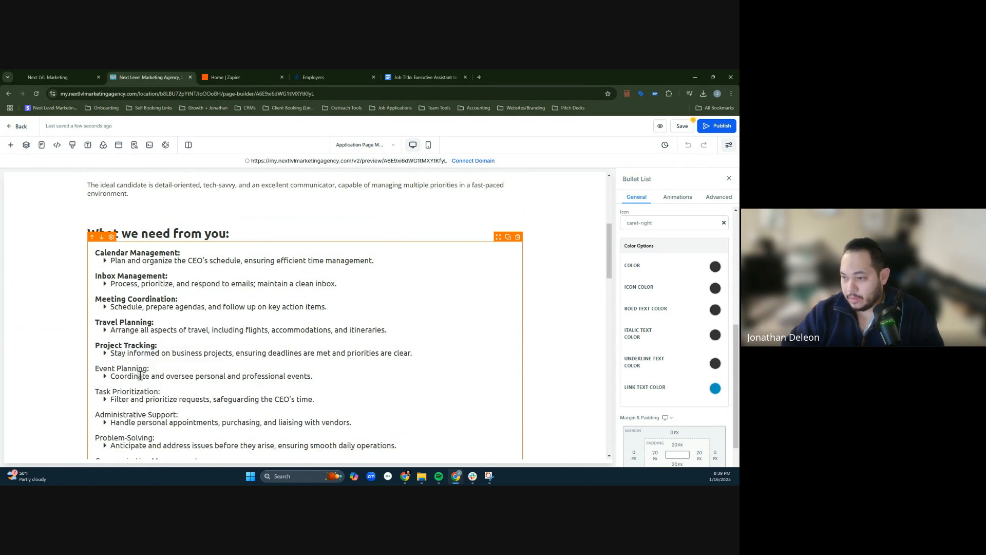
{"action": "triple_click", "coordinate": [139, 369]}
{"action": "key", "text": "ctrl+b"}
- Bold the Task Prioritization and Administrative Support headings
{"action": "left_click", "coordinate": [140, 392]}
{"action": "triple_click", "coordinate": [141, 392]}
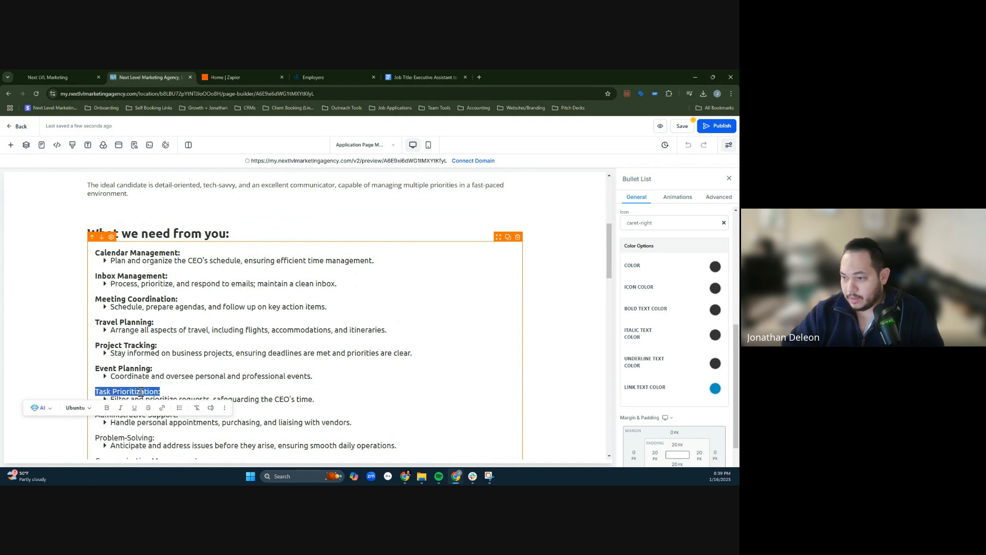
{"action": "key", "text": "ctrl+b"}
{"action": "left_click", "coordinate": [143, 425]}
{"action": "double_click", "coordinate": [138, 412]}
{"action": "triple_click", "coordinate": [138, 413]}
{"action": "key", "text": "ctrl+b"}
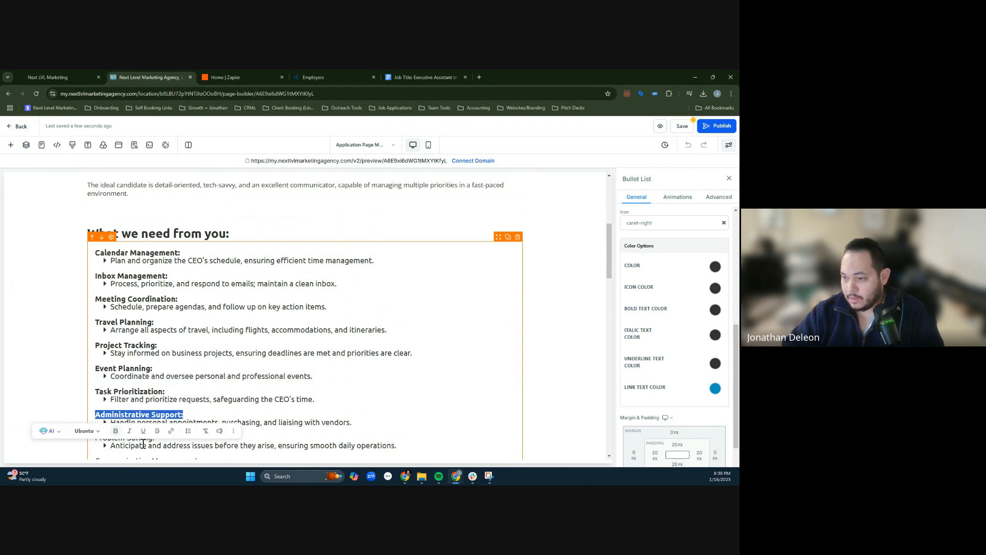
- Bold the Problem-Solving and Communication Management headings at the end of the responsibilities list
{"action": "left_click", "coordinate": [165, 456]}
{"action": "double_click", "coordinate": [137, 436]}
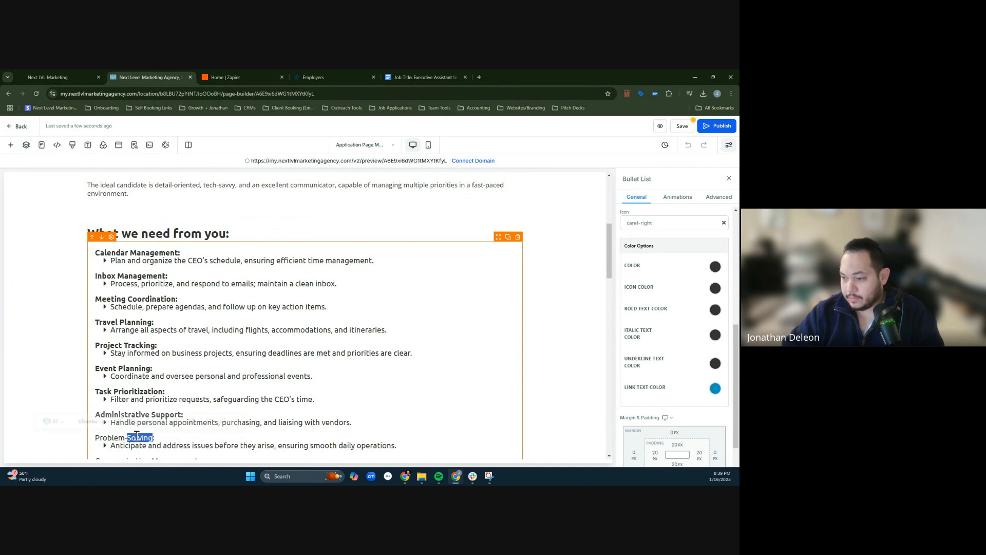
{"action": "triple_click", "coordinate": [137, 436]}
{"action": "scroll", "coordinate": [220, 326], "scroll_direction": "down", "scroll_amount": 2}
{"action": "key", "text": "ctrl+b"}
{"action": "left_click", "coordinate": [220, 326]}
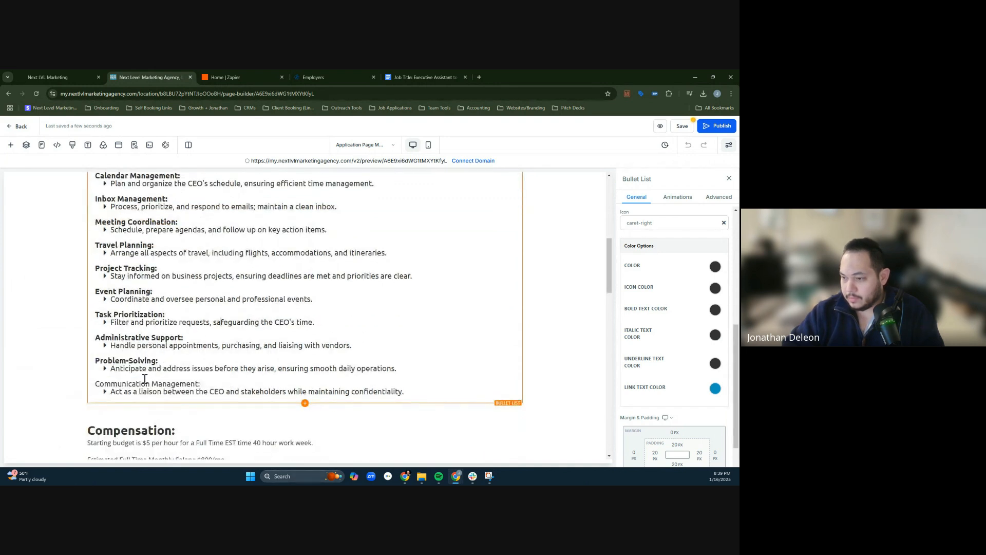
{"action": "triple_click", "coordinate": [145, 387]}
{"action": "key", "text": "ctrl+b"}
{"action": "left_click", "coordinate": [226, 368]}
- Review the formatted responsibilities list and the Compensation section below it
{"action": "scroll", "coordinate": [227, 367], "scroll_direction": "down", "scroll_amount": 3}
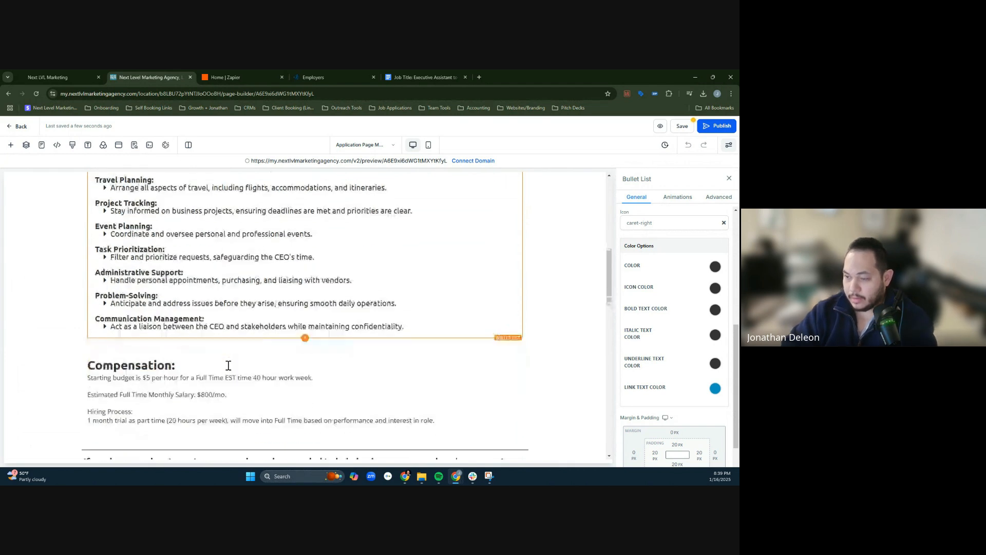
{"action": "left_click", "coordinate": [216, 353]}
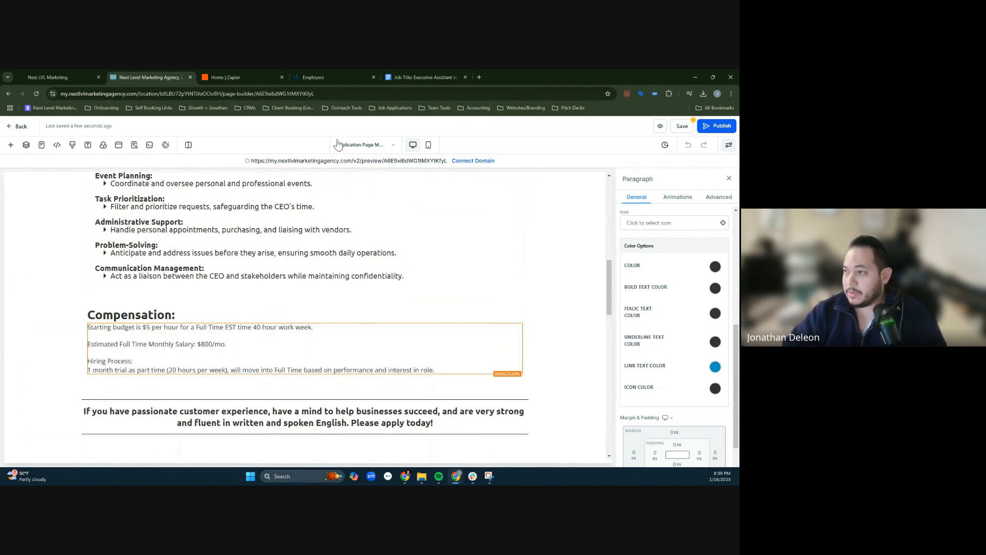
{"action": "scroll", "coordinate": [222, 354], "scroll_direction": "up", "scroll_amount": 1}
{"action": "left_click", "coordinate": [222, 355]}
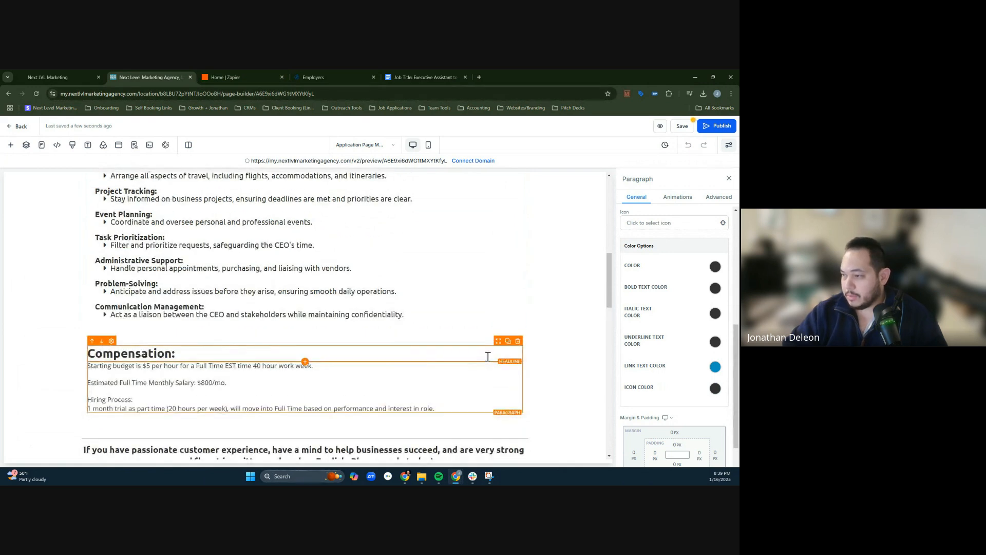
{"action": "scroll", "coordinate": [463, 301], "scroll_direction": "up", "scroll_amount": 4}
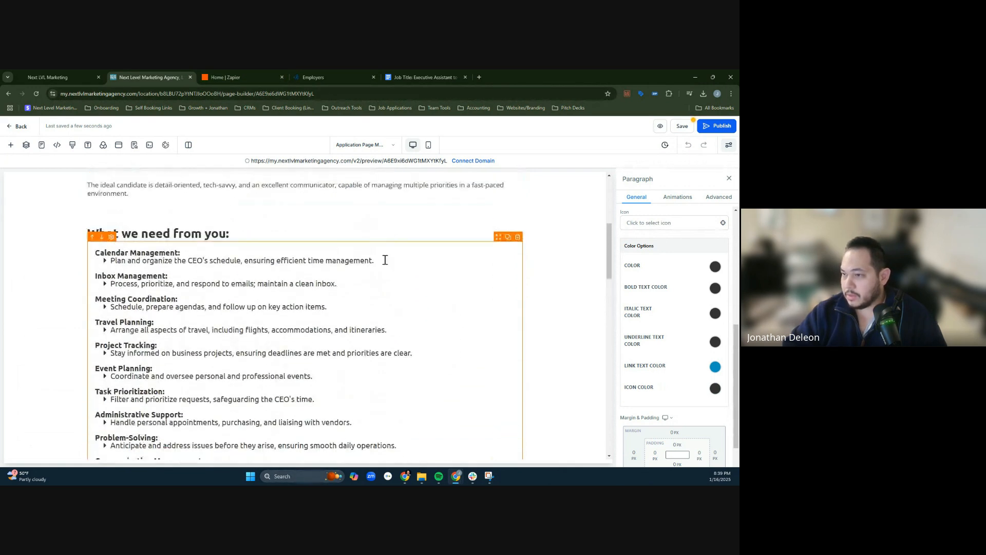
{"action": "left_click", "coordinate": [556, 244]}
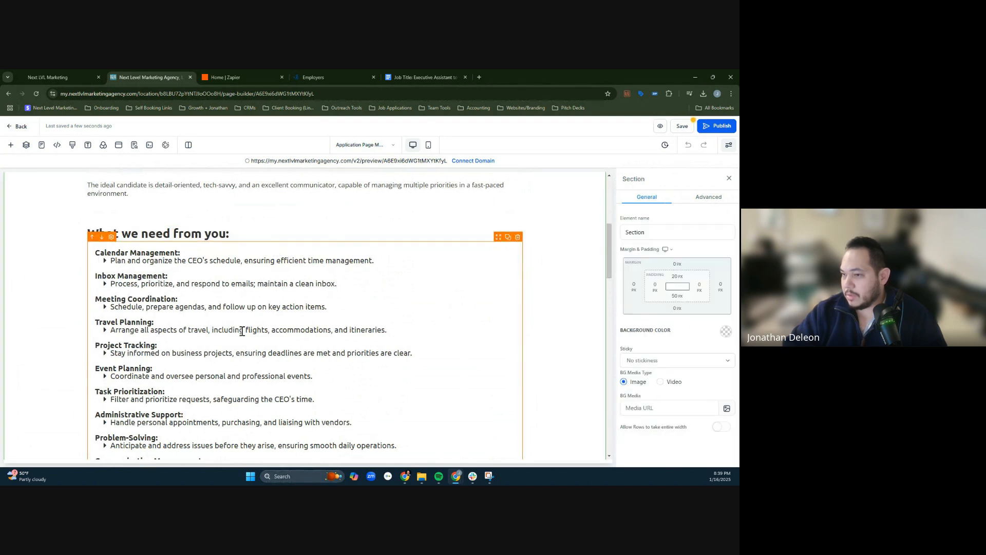
{"action": "scroll", "coordinate": [190, 229], "scroll_direction": "down", "scroll_amount": 5}
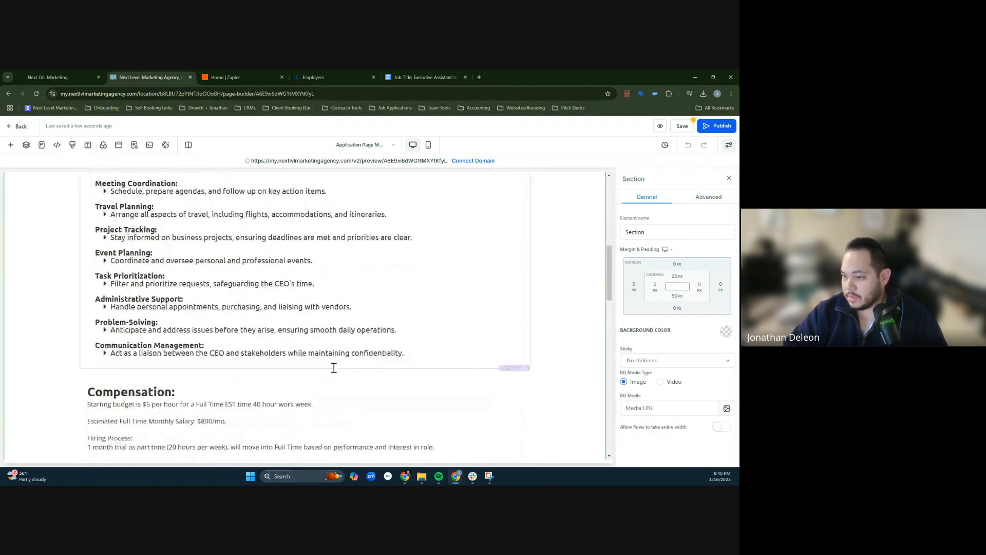
- Duplicate the Compensation row and change the upper copy's headline to "Qualifications:"
{"action": "left_click", "coordinate": [284, 222]}
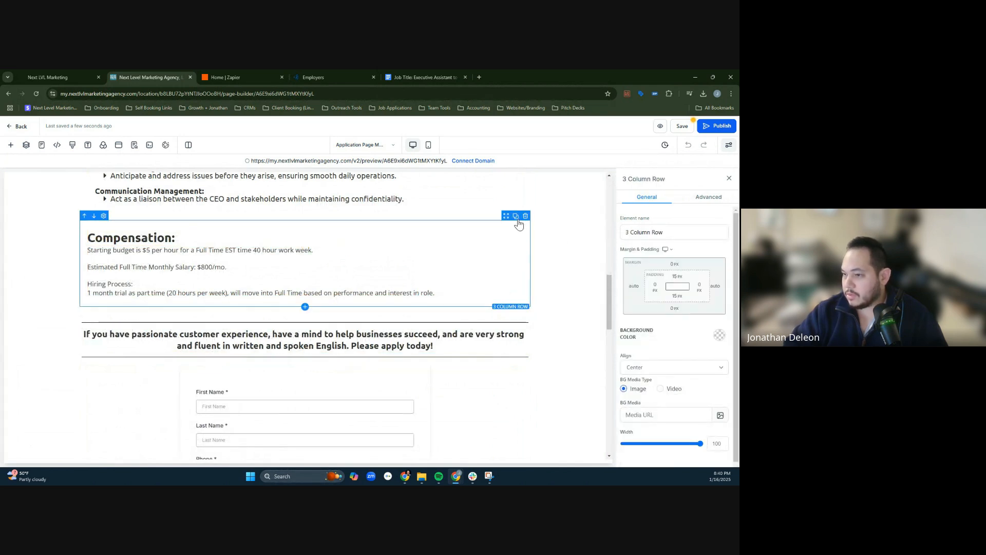
{"action": "left_click", "coordinate": [515, 216]}
{"action": "triple_click", "coordinate": [148, 238]}
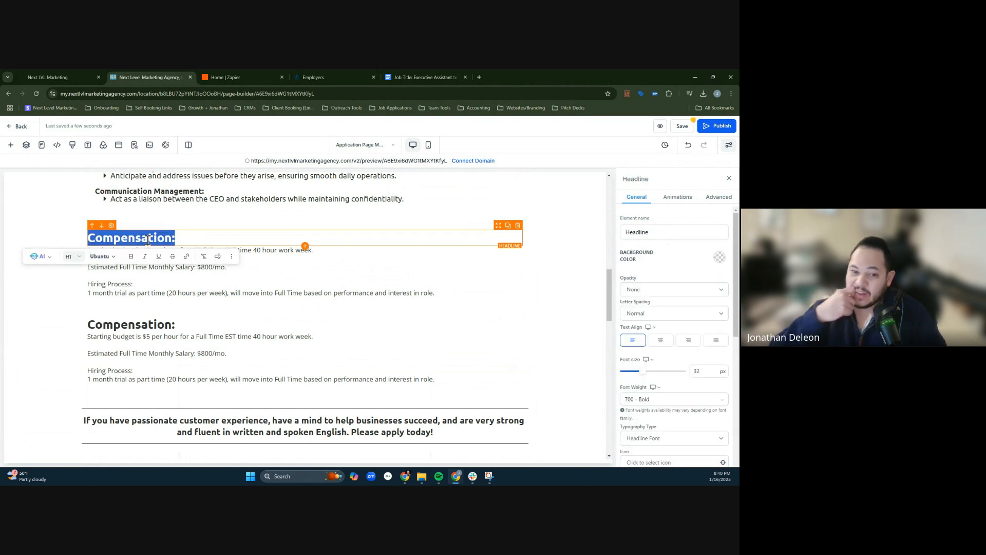
{"action": "type", "text": "Qualifi"}
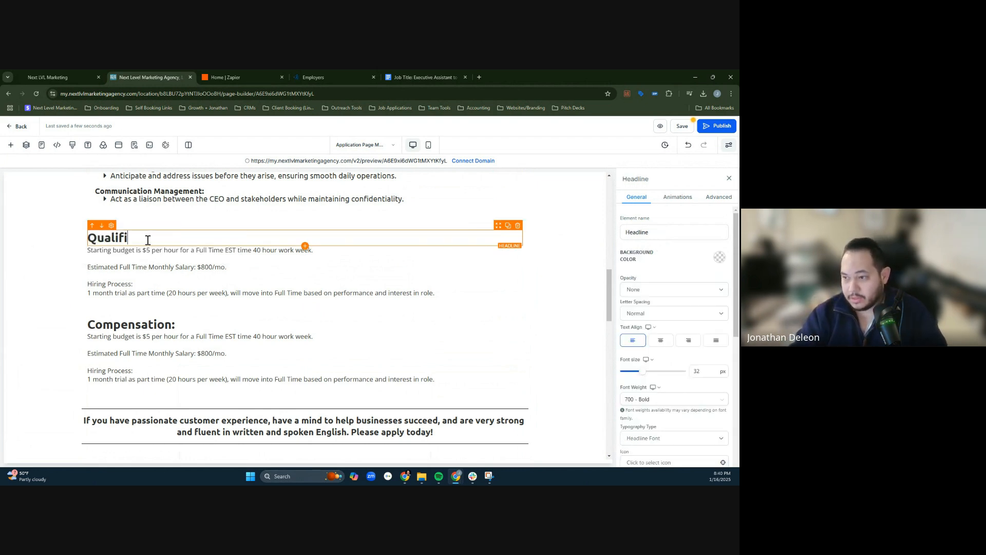
{"action": "type", "text": "cations:"}
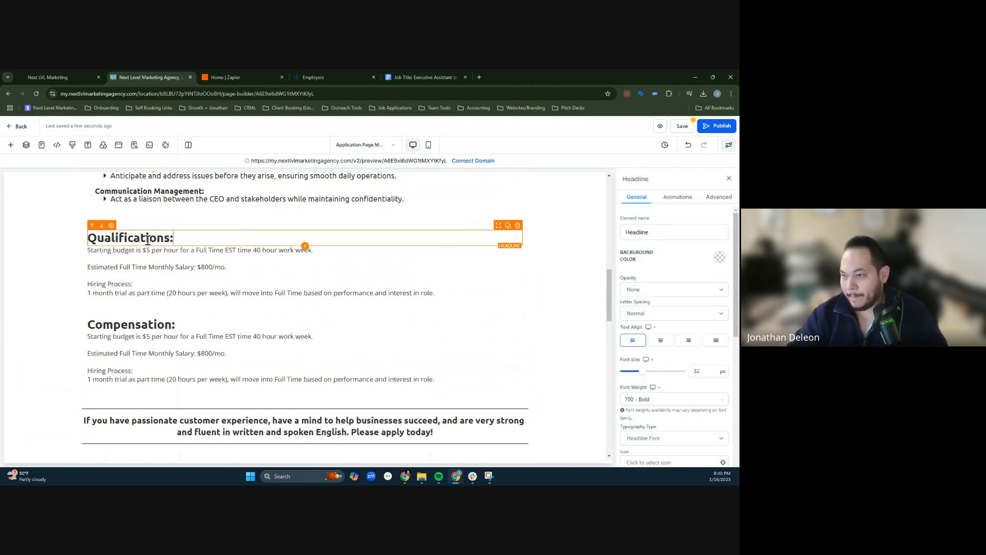
- Copy all the bulleted items under Qualifications from the job description in Google Docs and return to the page builder
{"action": "left_click", "coordinate": [445, 76]}
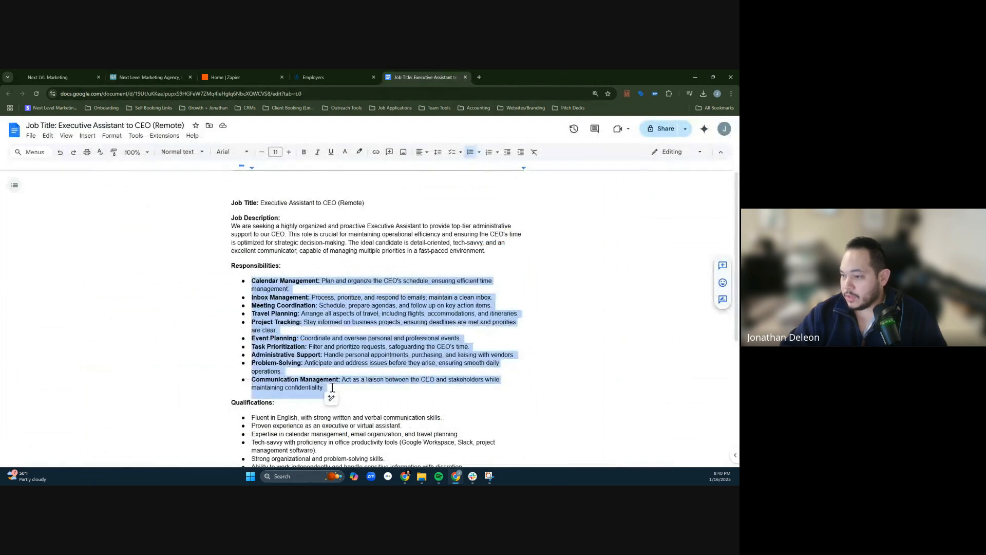
{"action": "scroll", "coordinate": [333, 387], "scroll_direction": "down", "scroll_amount": 4}
{"action": "left_click_drag", "start_coordinate": [252, 224], "coordinate": [439, 272]}
{"action": "key", "text": "ctrl+c"}
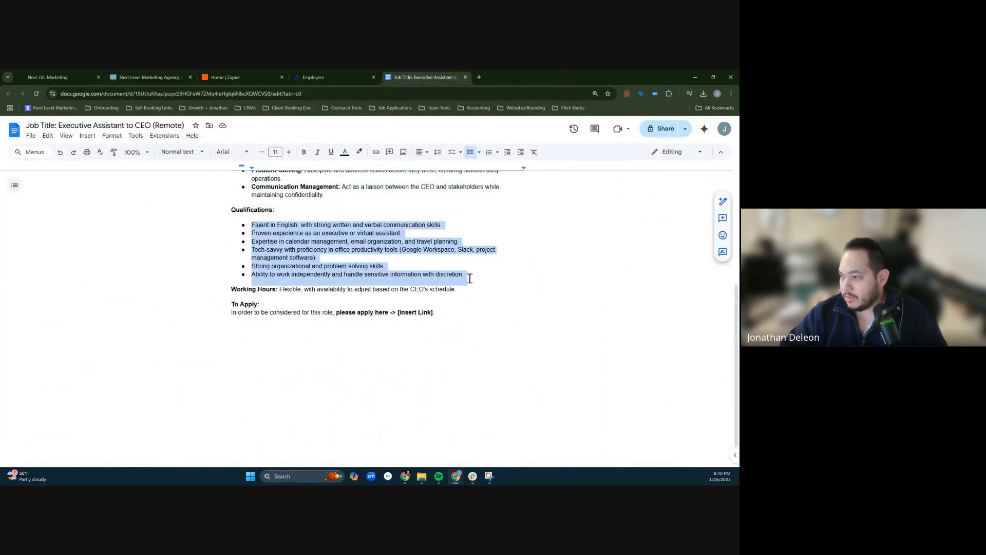
{"action": "left_click", "coordinate": [300, 70]}
{"action": "left_click", "coordinate": [206, 72]}
{"action": "left_click", "coordinate": [159, 70]}
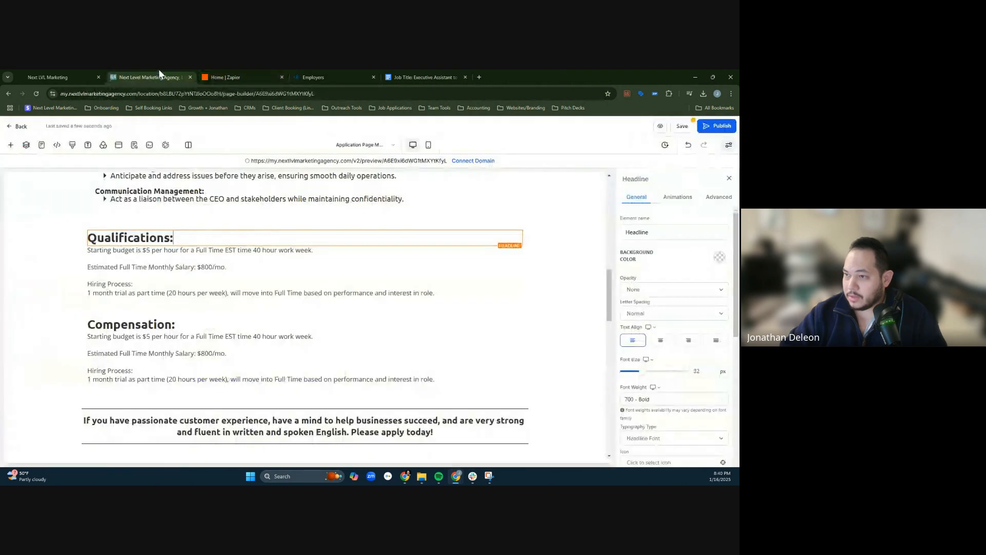
- Replace the duplicated compensation paragraph under the Qualifications headline with the copied qualifications as plain text, one item per line
{"action": "left_click", "coordinate": [144, 257]}
{"action": "key", "text": "ctrl+a"}
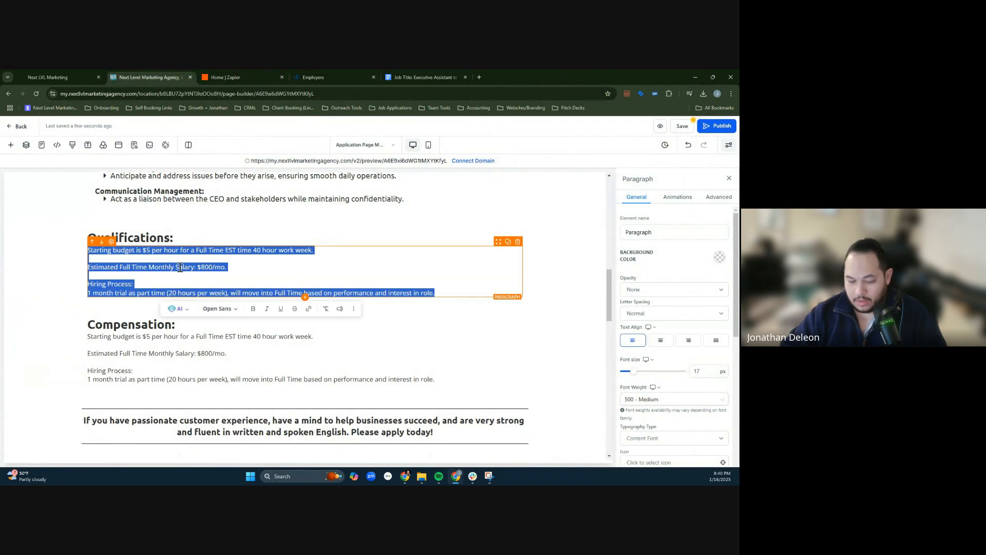
{"action": "key", "text": "BackSpace"}
{"action": "type", "text": "Fluent in English, with strong written and verbal communication skills.Proven experience as an executive or virtual assistant.Expertise in calendar management, email organization, and travel planning.Tech-savvy with proficiency in office productivity tools (Google Workspace, Slack, project management software).Strong organizational and problem-solving skills.Ability to work independently and handle sensitive information with discretion."}
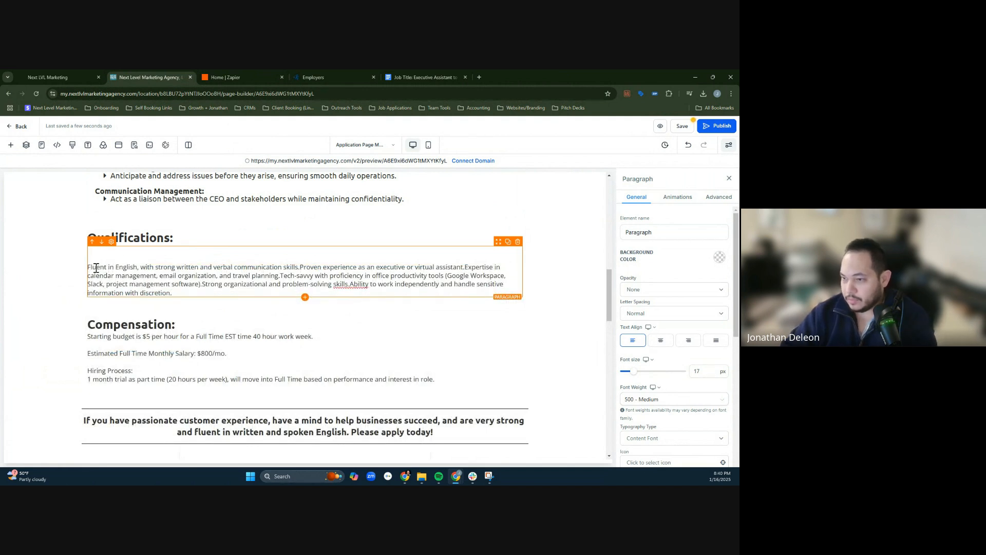
{"action": "key", "text": "ctrl+a"}
{"action": "key", "text": "BackSpace"}
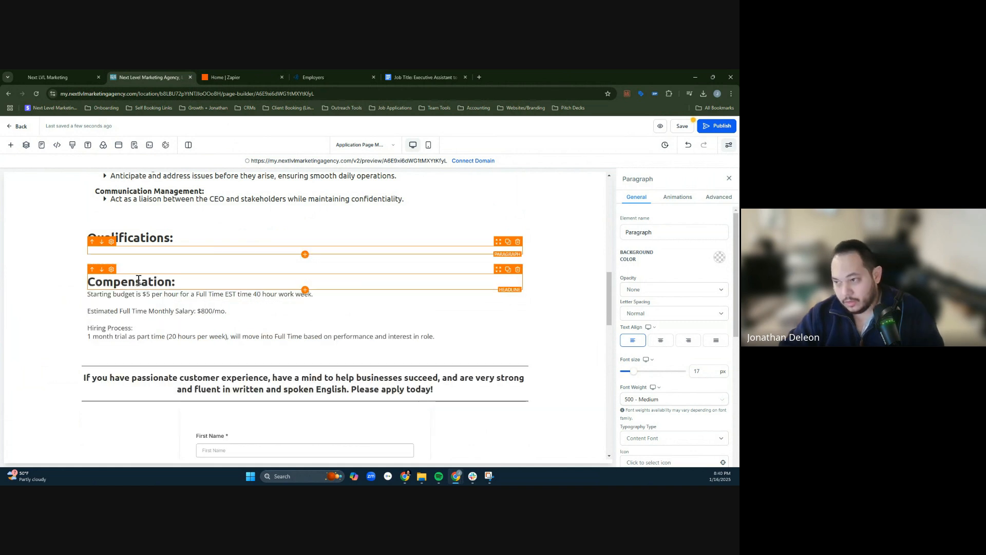
{"action": "right_click", "coordinate": [161, 252]}
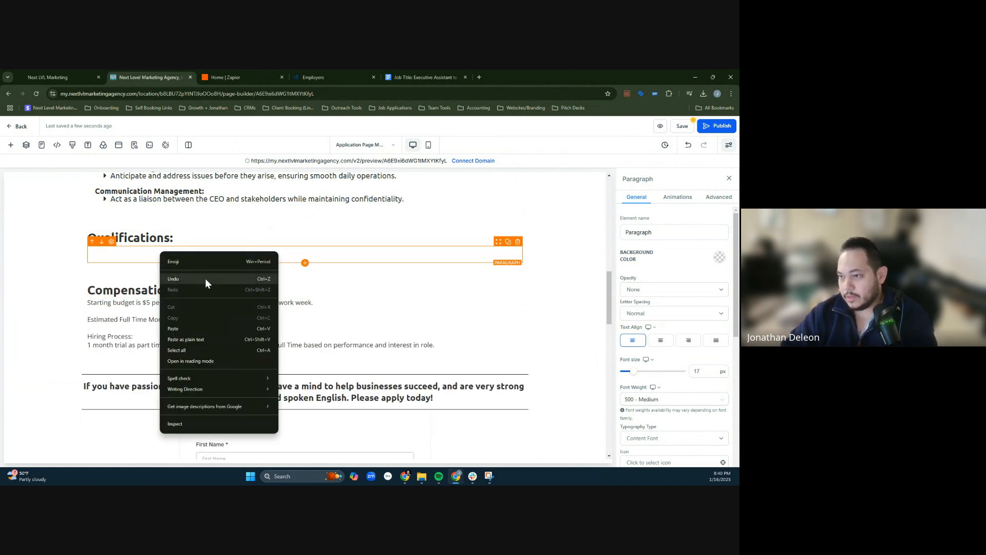
{"action": "left_click", "coordinate": [203, 338]}
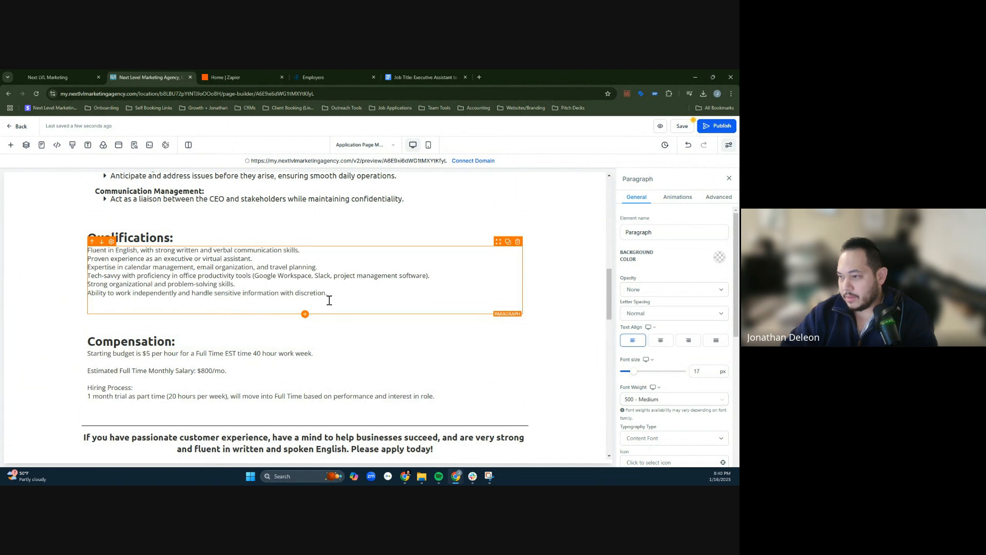
- Select the pasted qualifications lines and check the text formatting options for a bulleted list
{"action": "left_click_drag", "start_coordinate": [329, 301], "coordinate": [190, 236]}
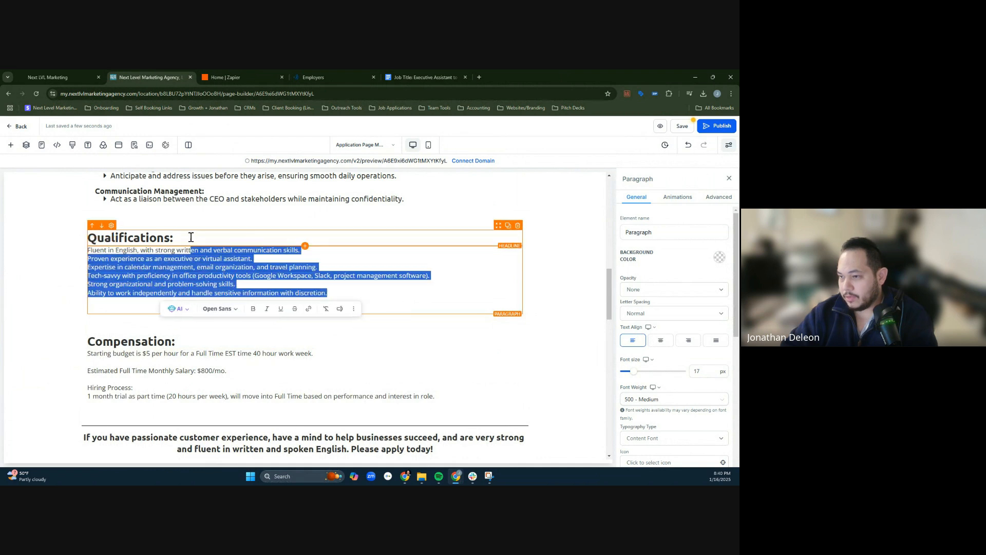
{"action": "left_click", "coordinate": [268, 257]}
{"action": "double_click", "coordinate": [267, 252]}
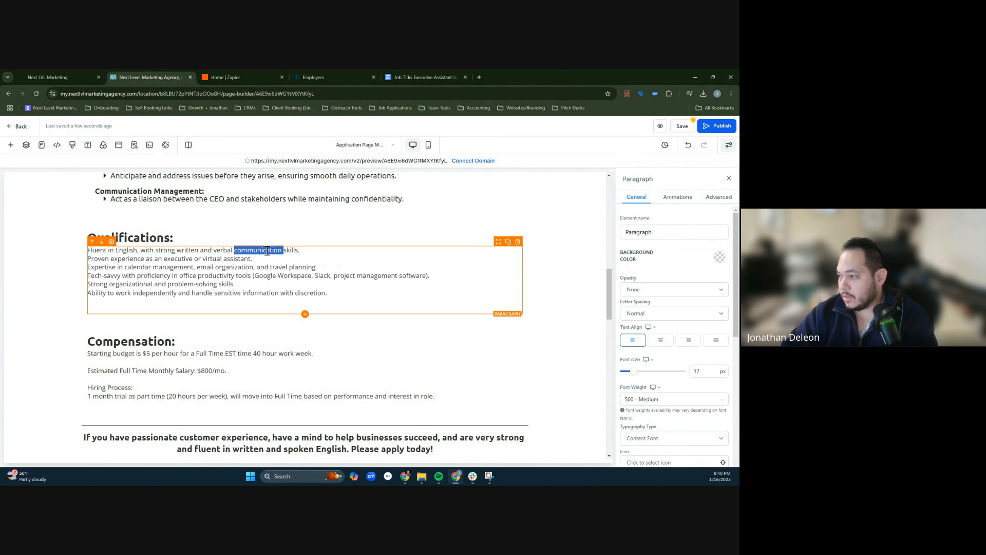
{"action": "left_click_drag", "start_coordinate": [267, 251], "coordinate": [335, 293]}
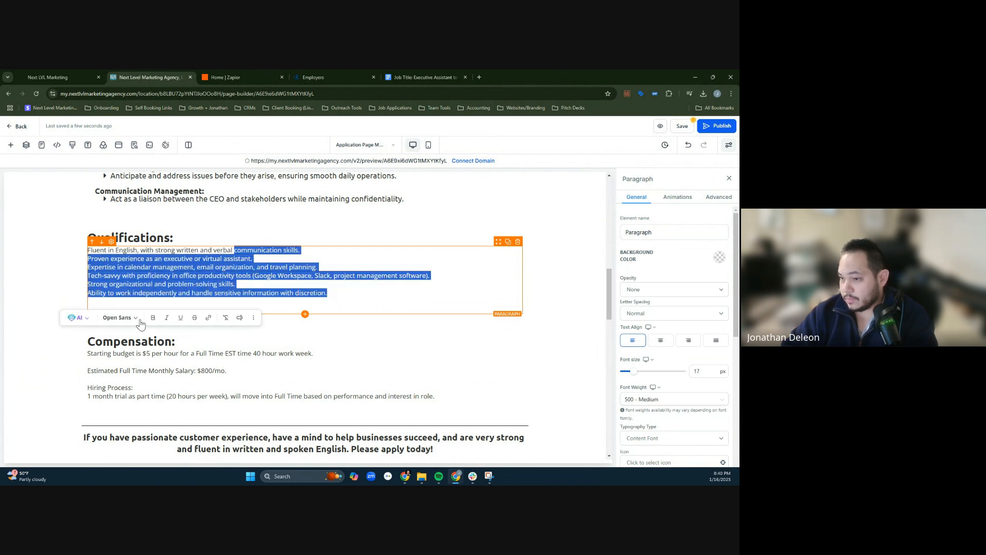
{"action": "left_click_drag", "start_coordinate": [379, 294], "coordinate": [56, 249]}
{"action": "triple_click", "coordinate": [285, 284]}
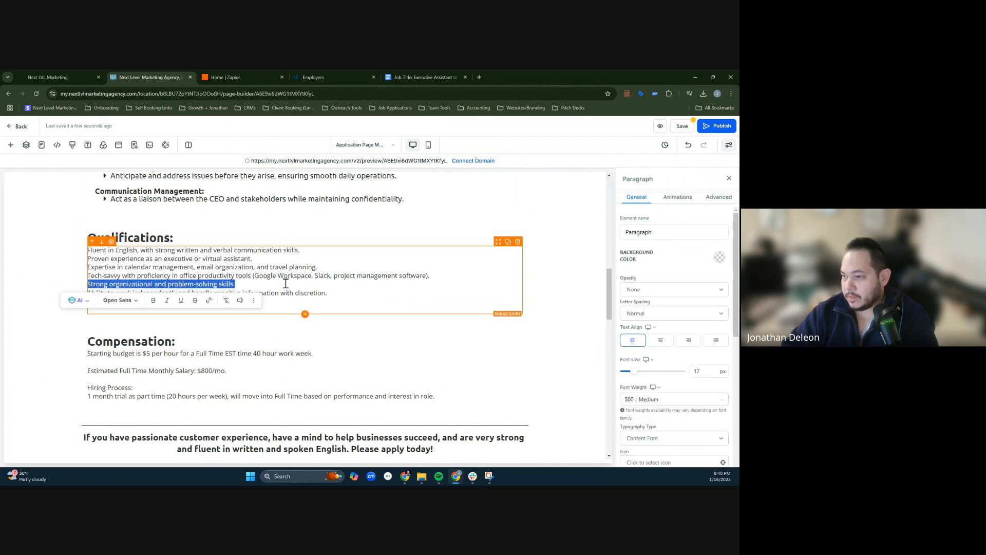
{"action": "left_click", "coordinate": [256, 301]}
{"action": "left_click", "coordinate": [288, 286]}
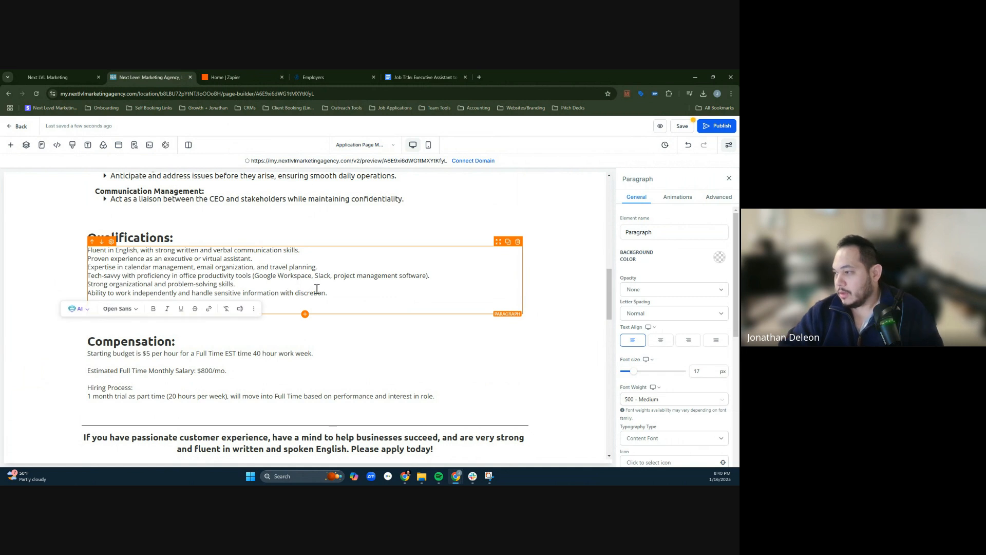
{"action": "key", "text": "ctrl+a"}
- Examine the Qualifications paragraph's general, animation and advanced settings and its text formatting options for a way to make a bulleted list
{"action": "left_click", "coordinate": [658, 232]}
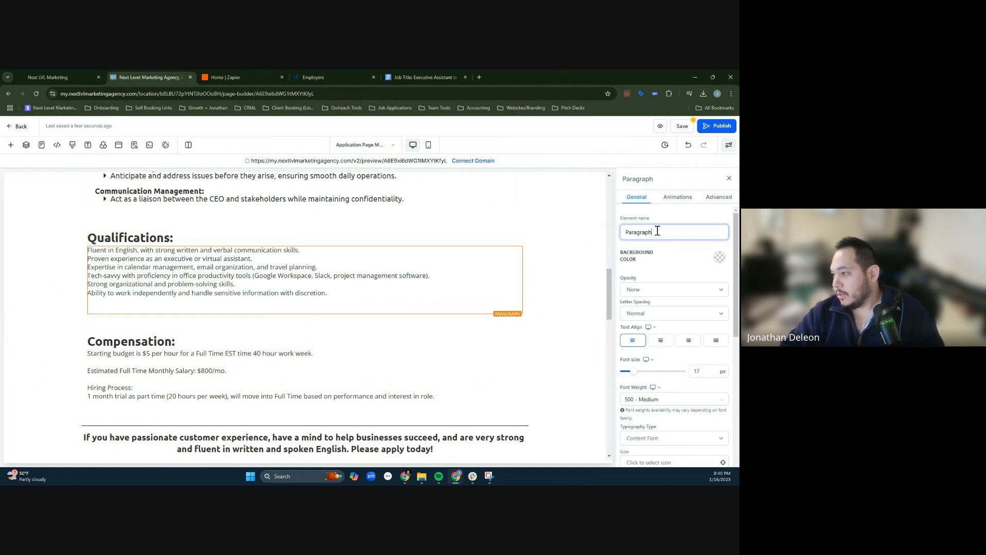
{"action": "scroll", "coordinate": [688, 283], "scroll_direction": "down", "scroll_amount": 2}
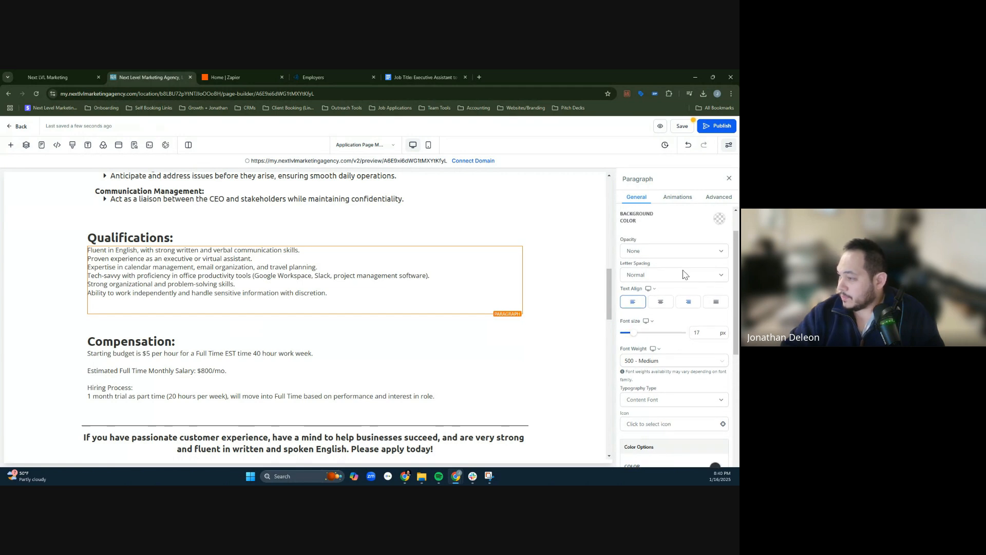
{"action": "scroll", "coordinate": [706, 310], "scroll_direction": "down", "scroll_amount": 5}
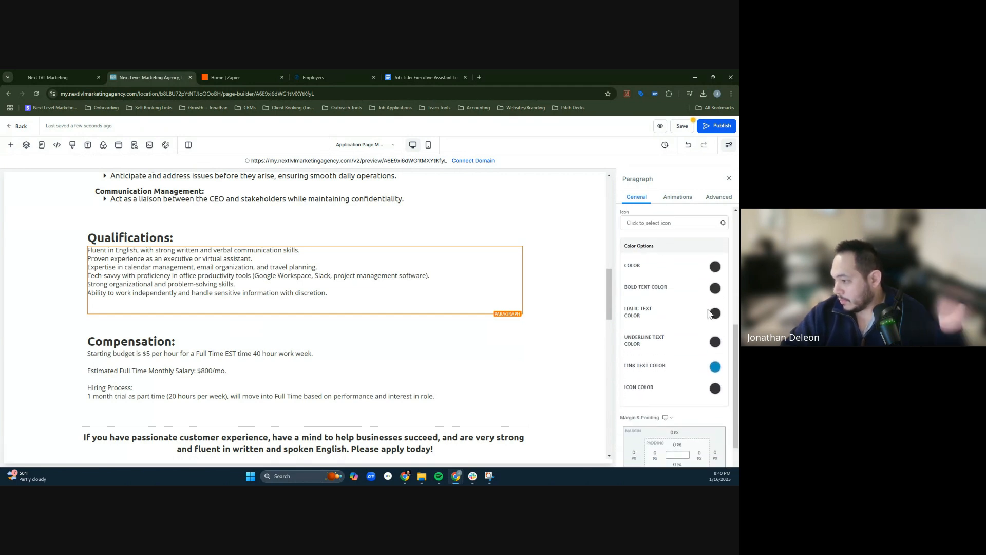
{"action": "triple_click", "coordinate": [343, 252]}
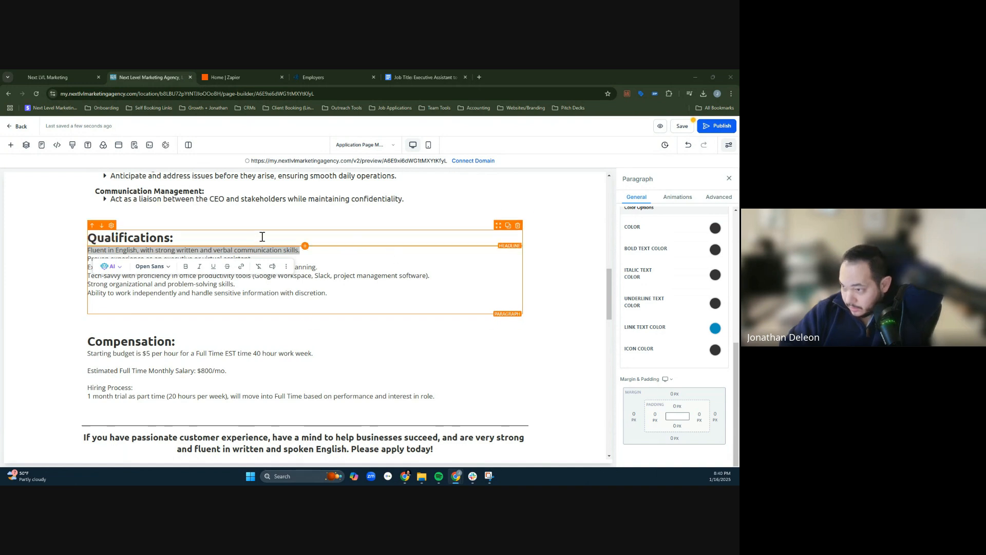
{"action": "left_click", "coordinate": [287, 269]}
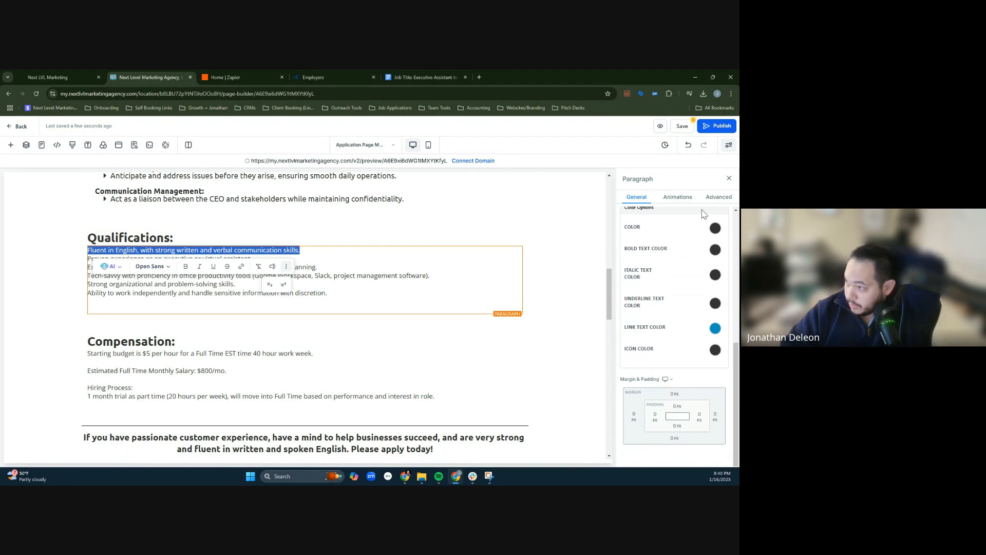
{"action": "left_click", "coordinate": [689, 199]}
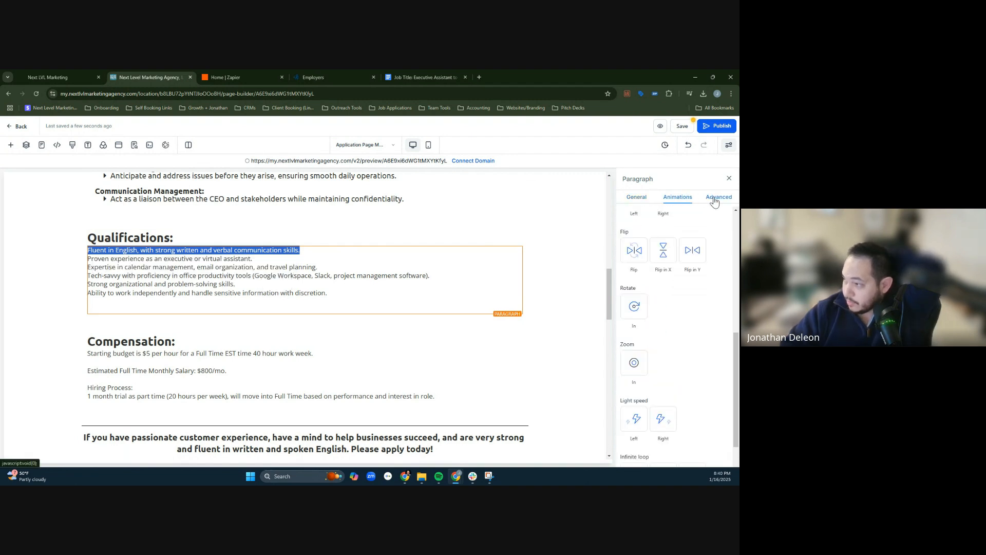
{"action": "left_click", "coordinate": [715, 202]}
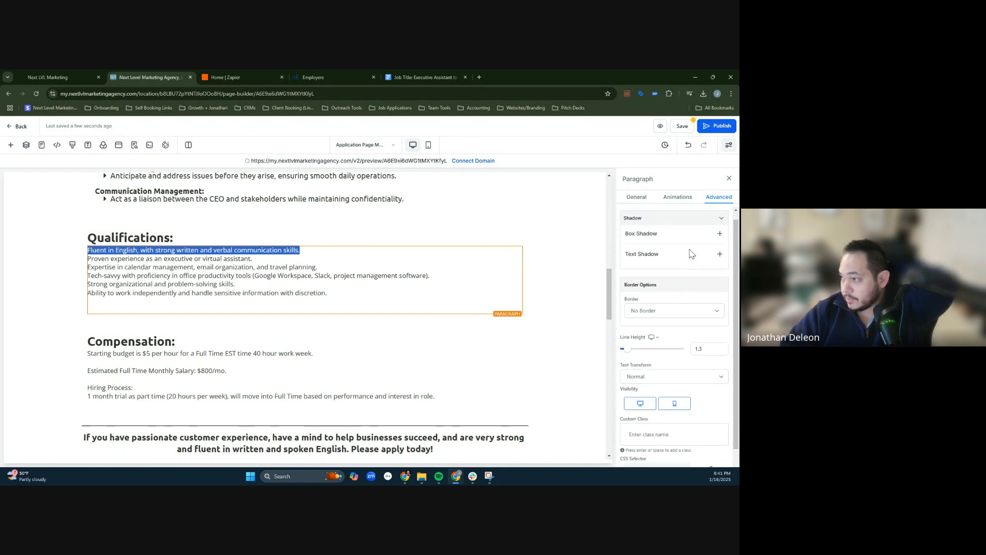
{"action": "left_click", "coordinate": [675, 200]}
{"action": "scroll", "coordinate": [649, 257], "scroll_direction": "up", "scroll_amount": 10}
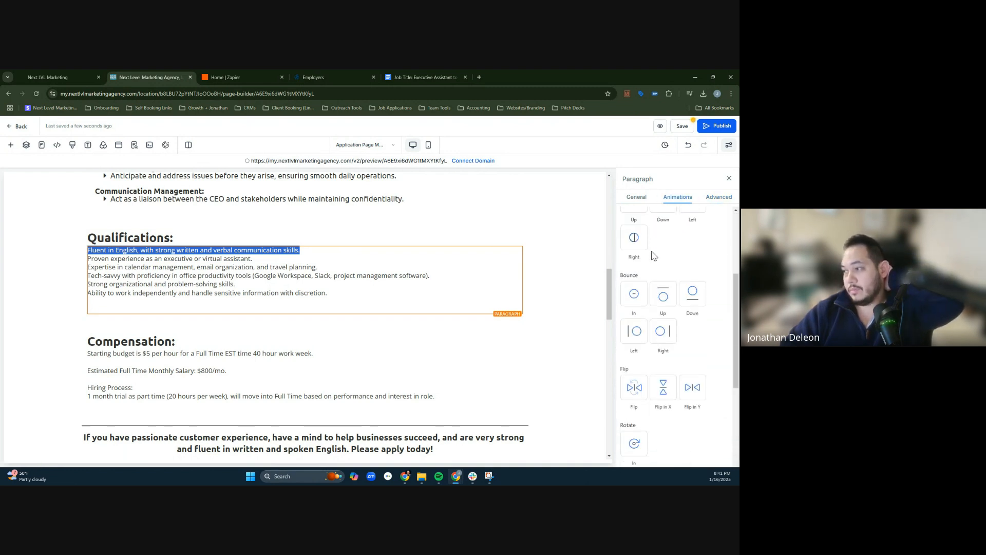
{"action": "left_click", "coordinate": [642, 200]}
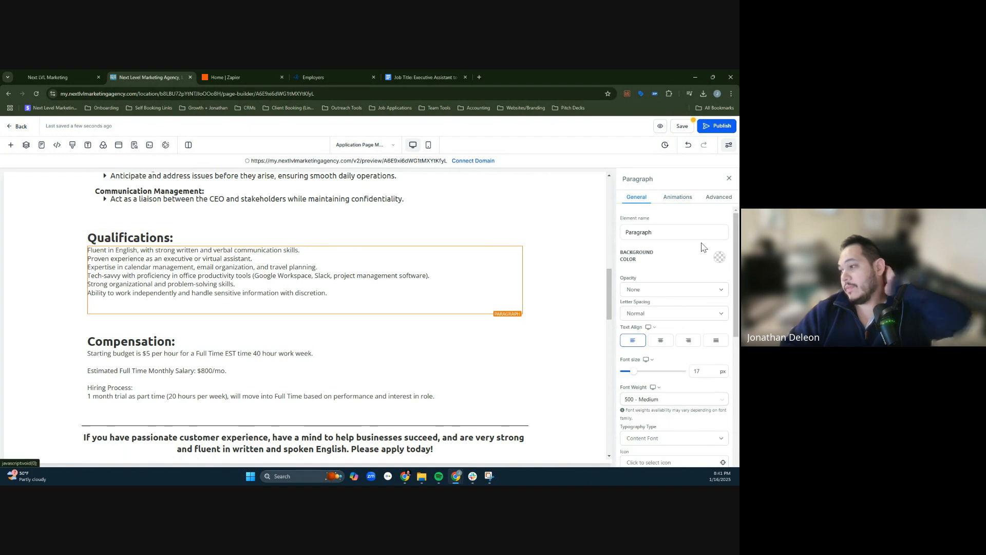
{"action": "scroll", "coordinate": [688, 282], "scroll_direction": "down", "scroll_amount": 3}
{"action": "scroll", "coordinate": [691, 308], "scroll_direction": "down", "scroll_amount": 2}
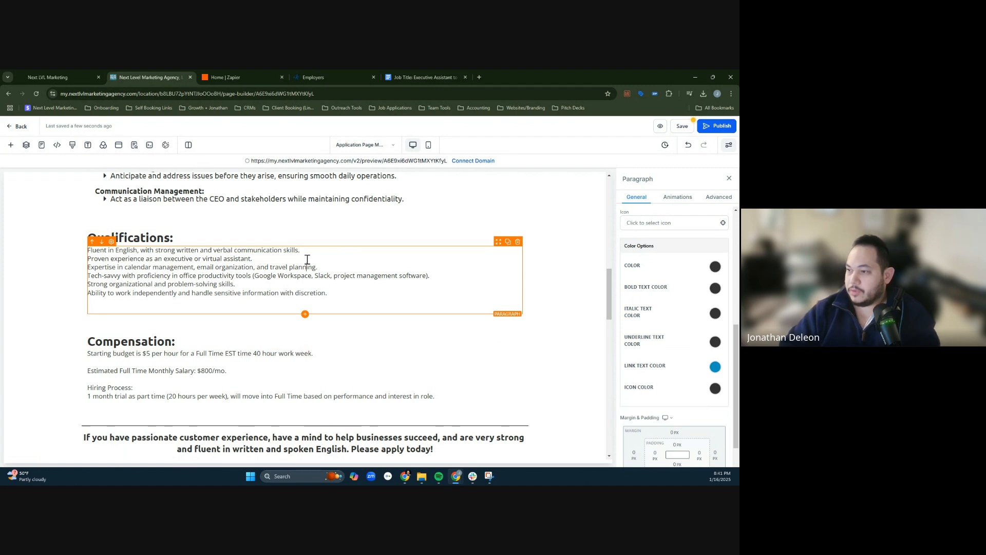
- Put a check mark (✓) in front of the first three qualifications and separate them with blank lines
{"action": "key", "text": "Return"}
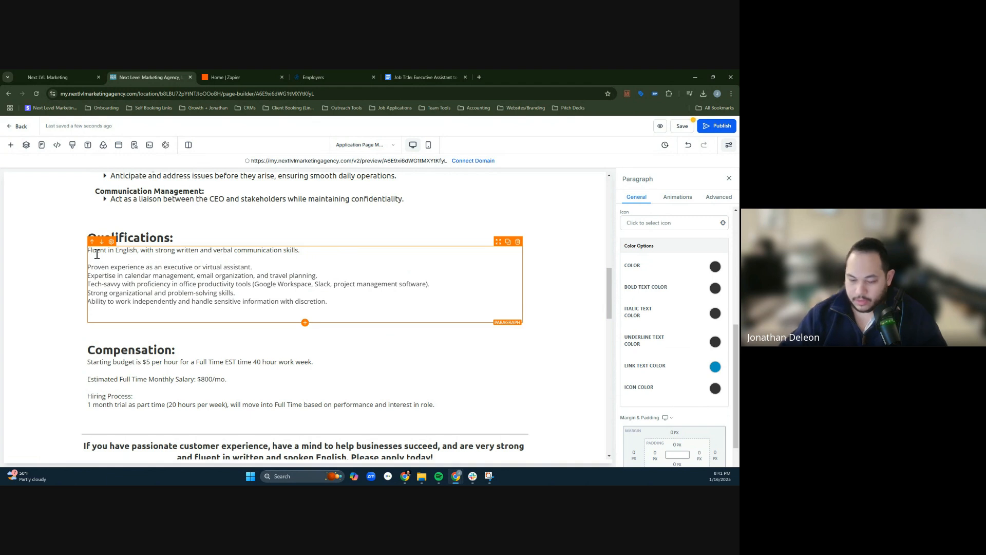
{"action": "type", "text": "-"}
{"action": "left_click", "coordinate": [88, 269]}
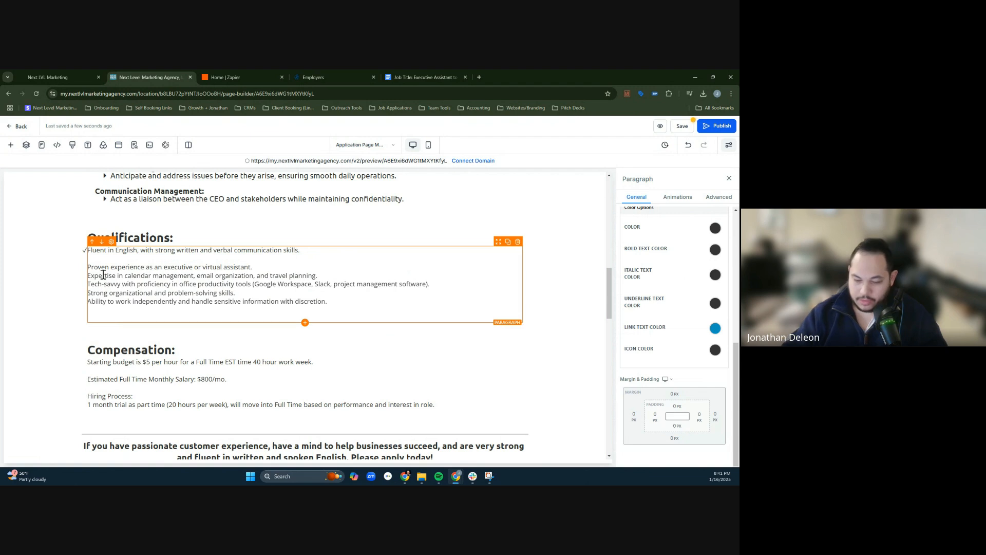
{"action": "type", "text": "-"}
{"action": "key", "text": "Return"}
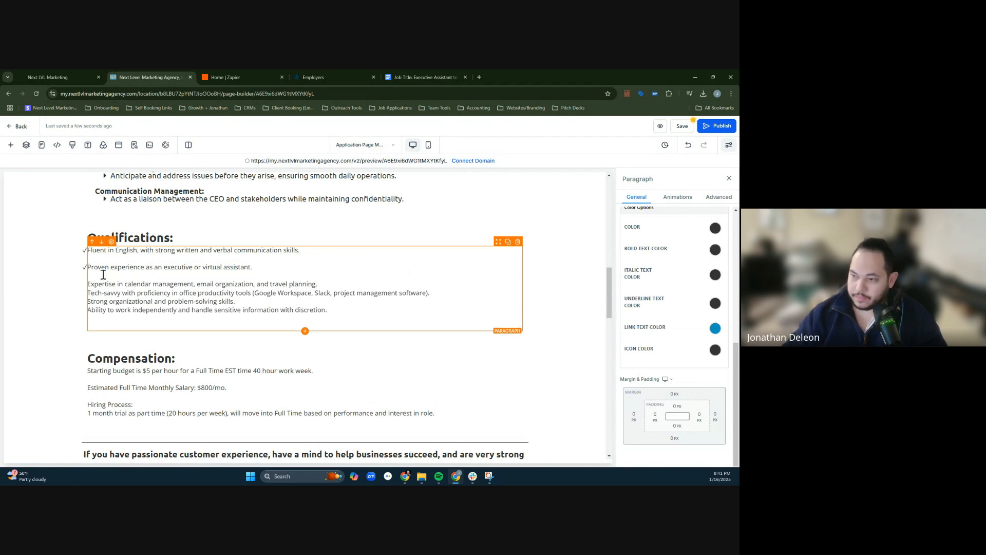
{"action": "type", "text": "-"}
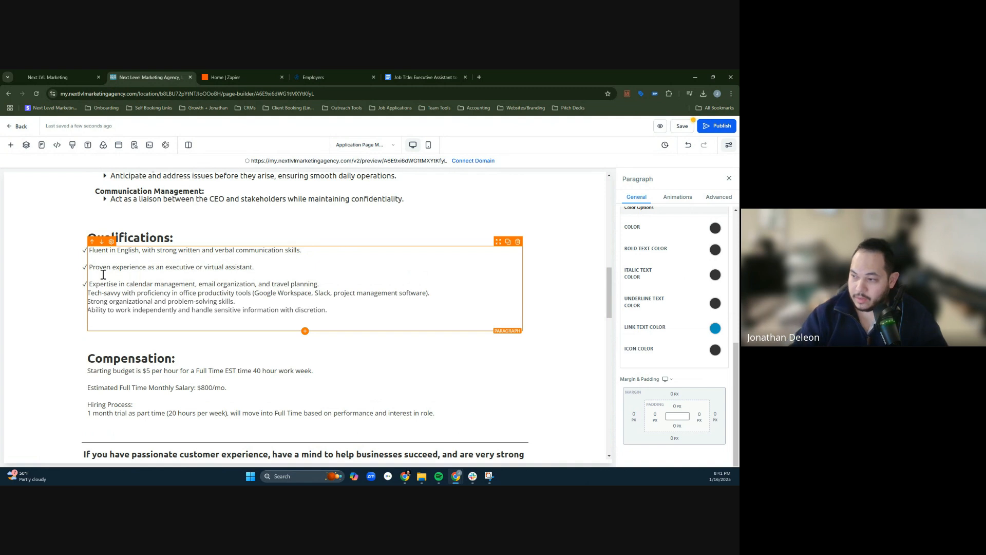
- Put a check mark (✓) in front of the remaining three qualifications and separate them with blank lines
{"action": "key", "text": "Right"}
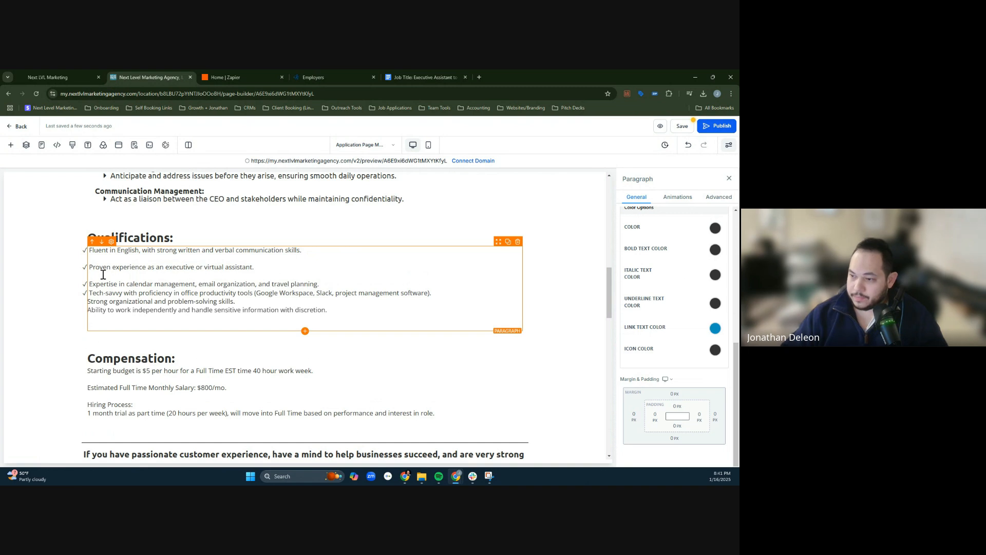
{"action": "left_click", "coordinate": [91, 301]}
{"action": "type", "text": "-"}
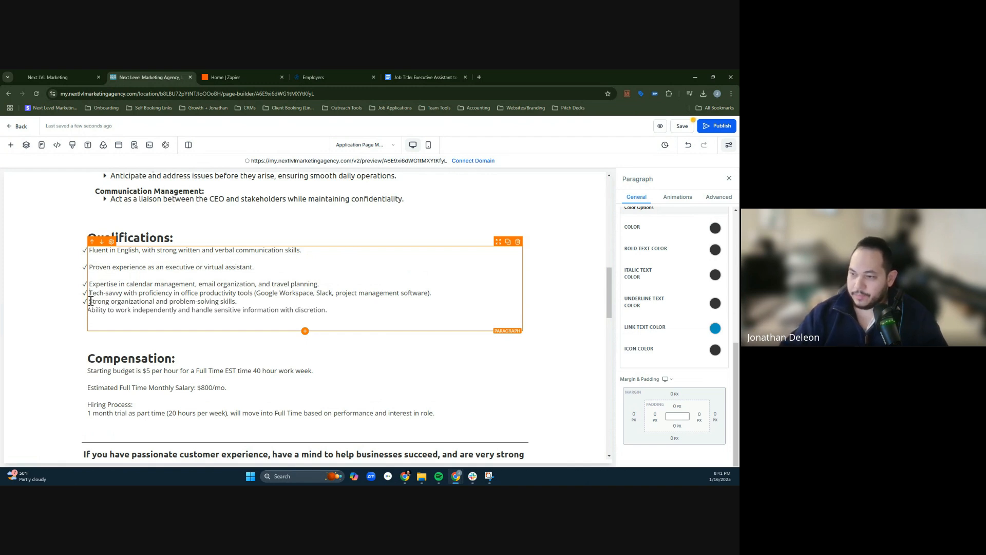
{"action": "key", "text": "Return"}
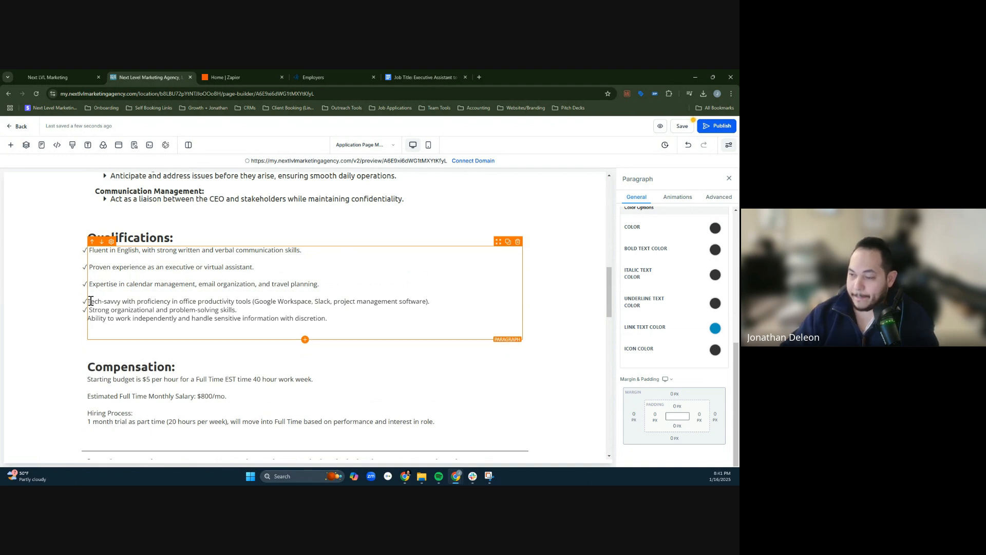
{"action": "key", "text": "Return"}
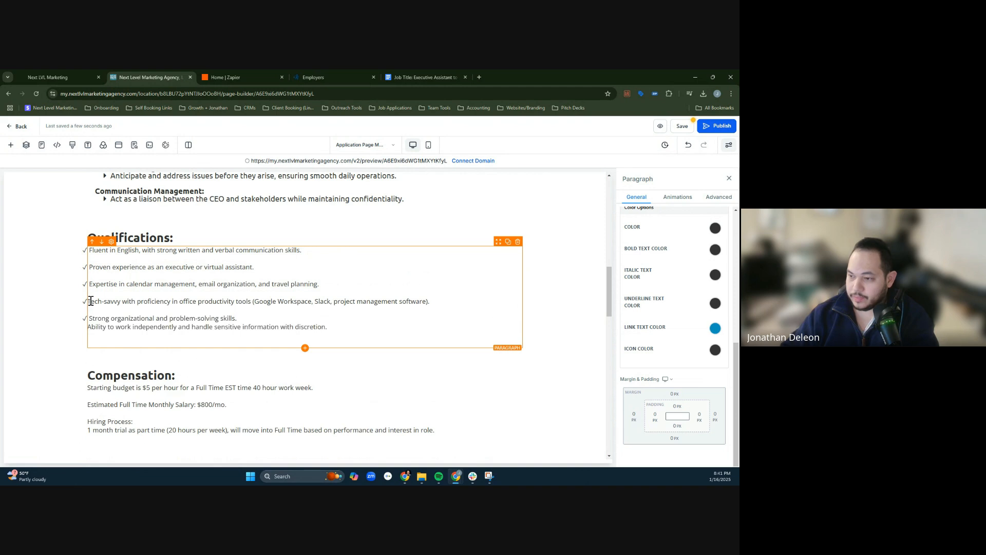
{"action": "key", "text": "Return"}
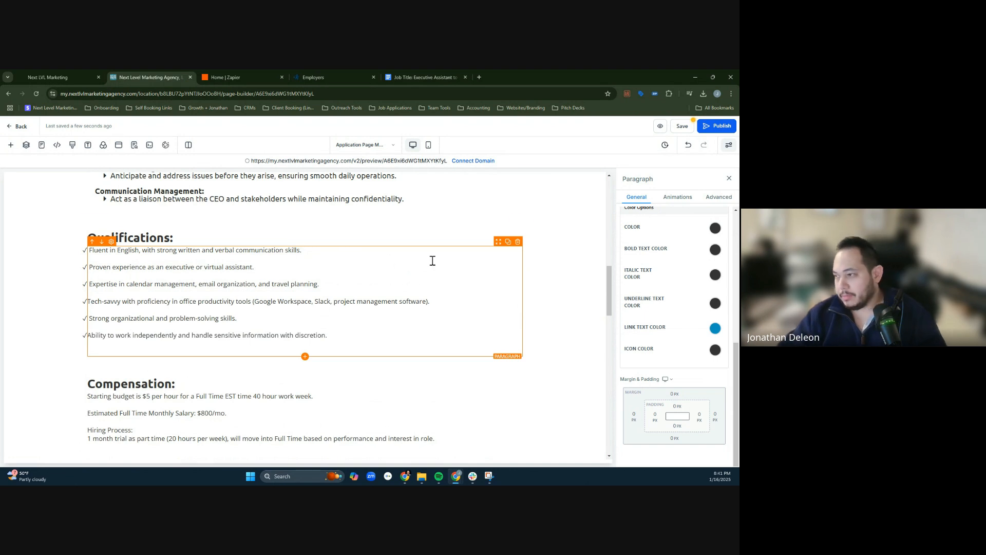
{"action": "left_click", "coordinate": [594, 250]}
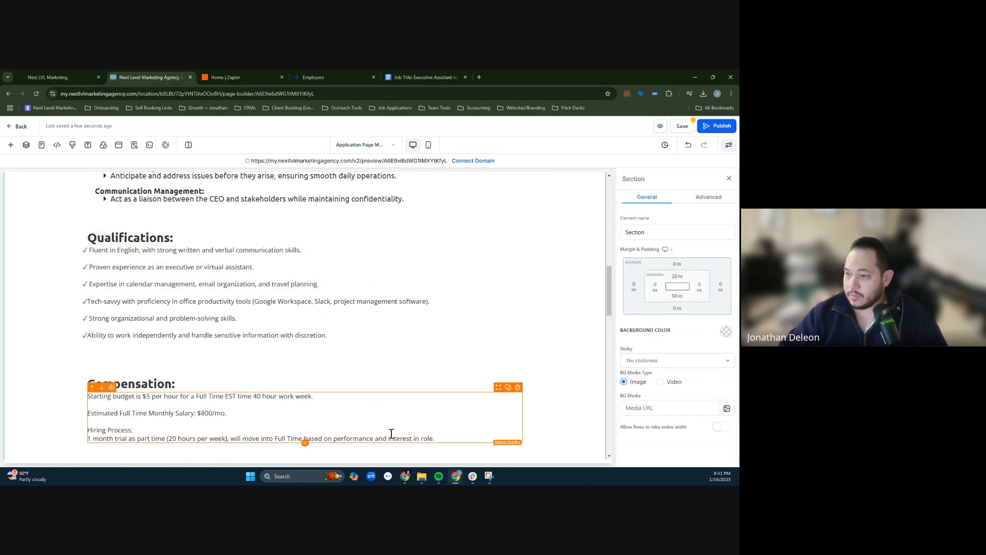
- Change the work week in the starting budget line under Compensation to 20 hours
{"action": "scroll", "coordinate": [447, 390], "scroll_direction": "up", "scroll_amount": 1}
{"action": "scroll", "coordinate": [280, 354], "scroll_direction": "down", "scroll_amount": 2}
{"action": "scroll", "coordinate": [280, 354], "scroll_direction": "down", "scroll_amount": 1}
{"action": "left_click", "coordinate": [243, 350]}
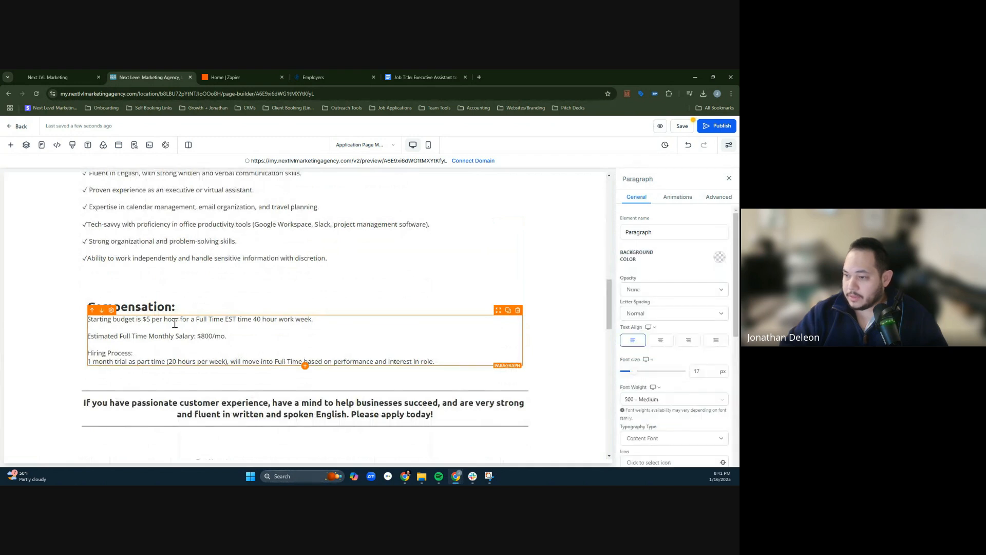
{"action": "double_click", "coordinate": [147, 320]}
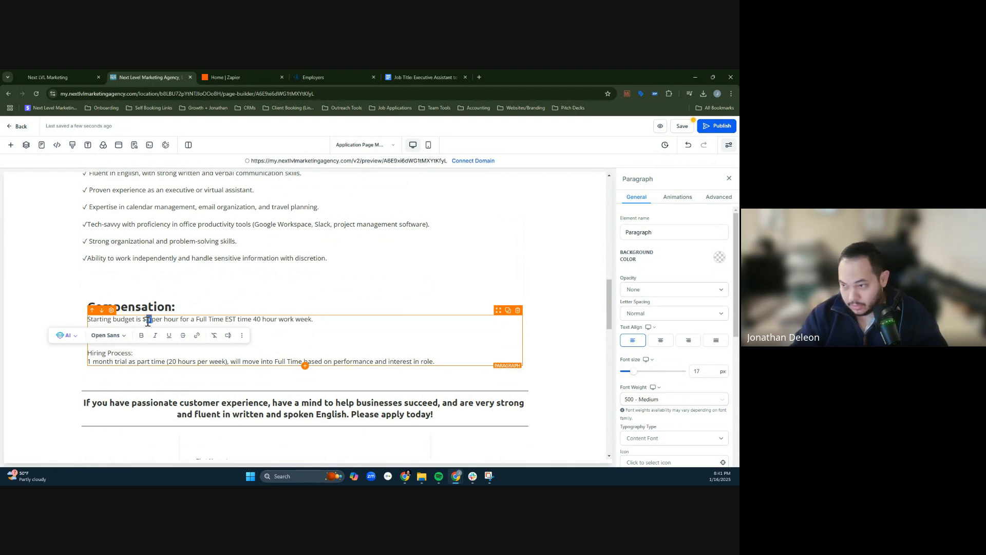
{"action": "left_click", "coordinate": [148, 321]}
{"action": "triple_click", "coordinate": [287, 321]}
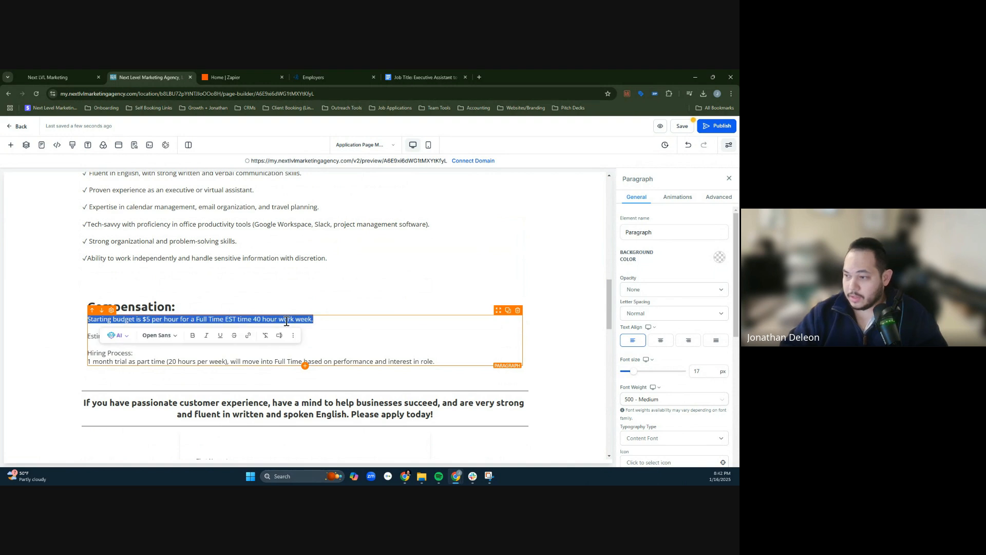
{"action": "left_click", "coordinate": [273, 320]}
{"action": "left_click", "coordinate": [262, 319]}
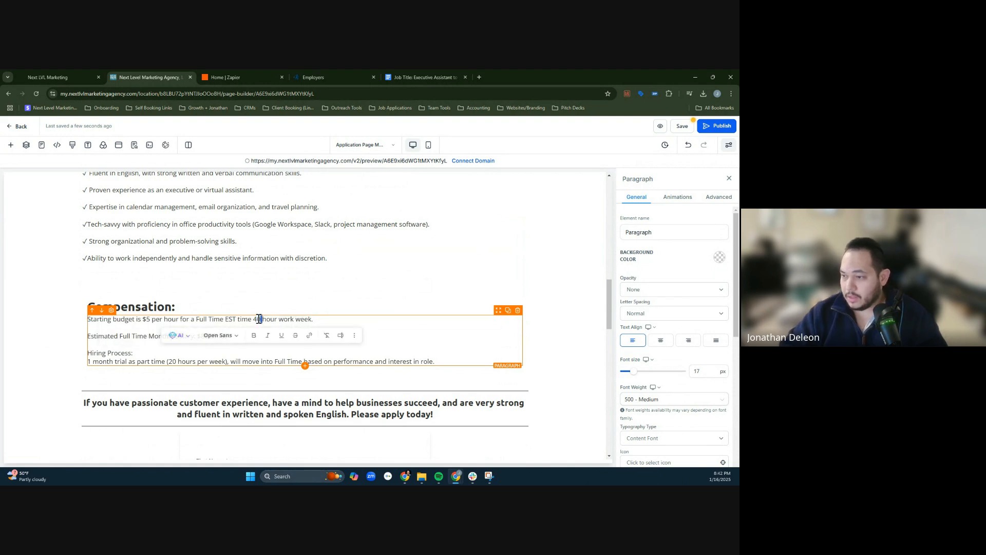
{"action": "triple_click", "coordinate": [262, 319]}
{"action": "left_click", "coordinate": [273, 324]}
{"action": "double_click", "coordinate": [273, 319]}
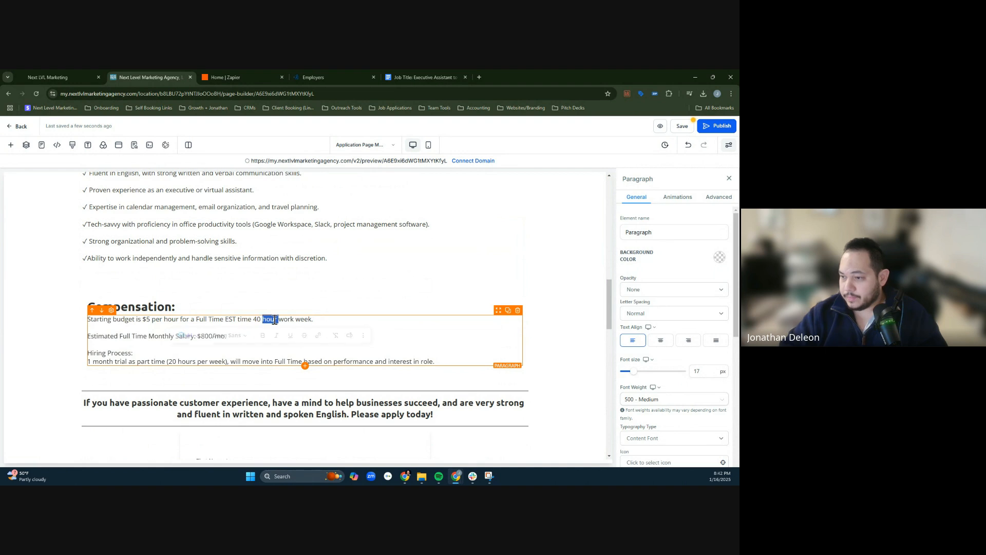
{"action": "left_click", "coordinate": [163, 319]}
{"action": "scroll", "coordinate": [94, 250], "scroll_direction": "down", "scroll_amount": 2}
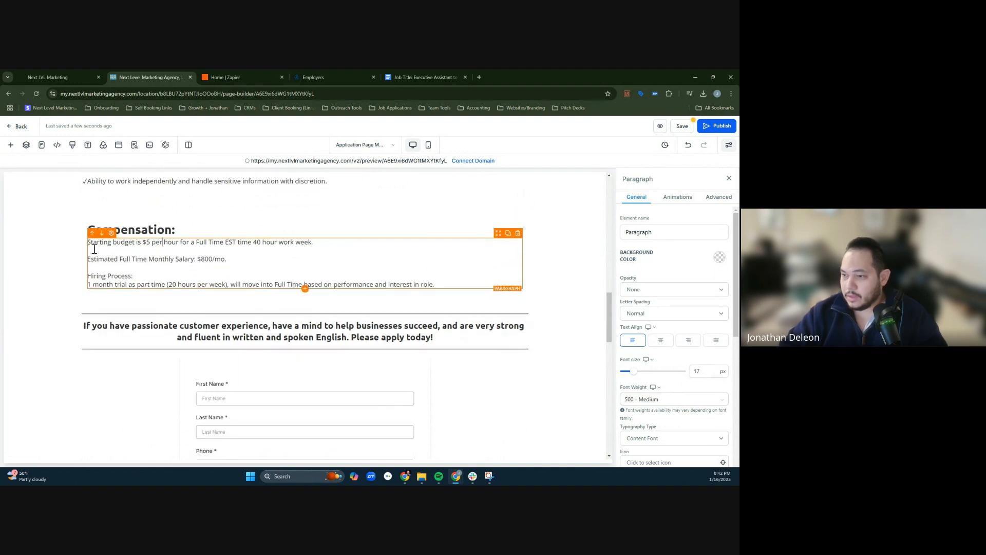
{"action": "triple_click", "coordinate": [127, 259]}
{"action": "left_click", "coordinate": [241, 243]}
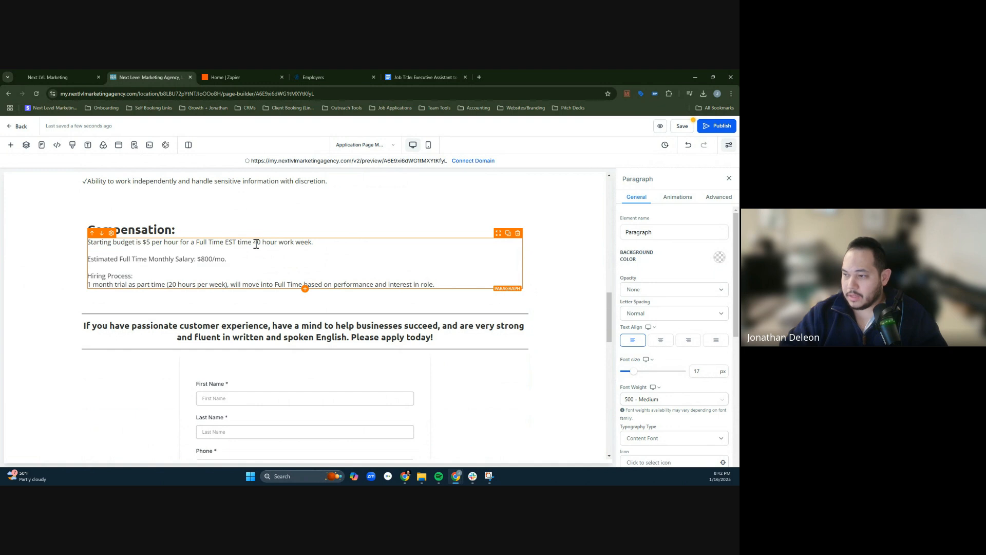
{"action": "double_click", "coordinate": [256, 243]}
{"action": "left_click", "coordinate": [259, 243]}
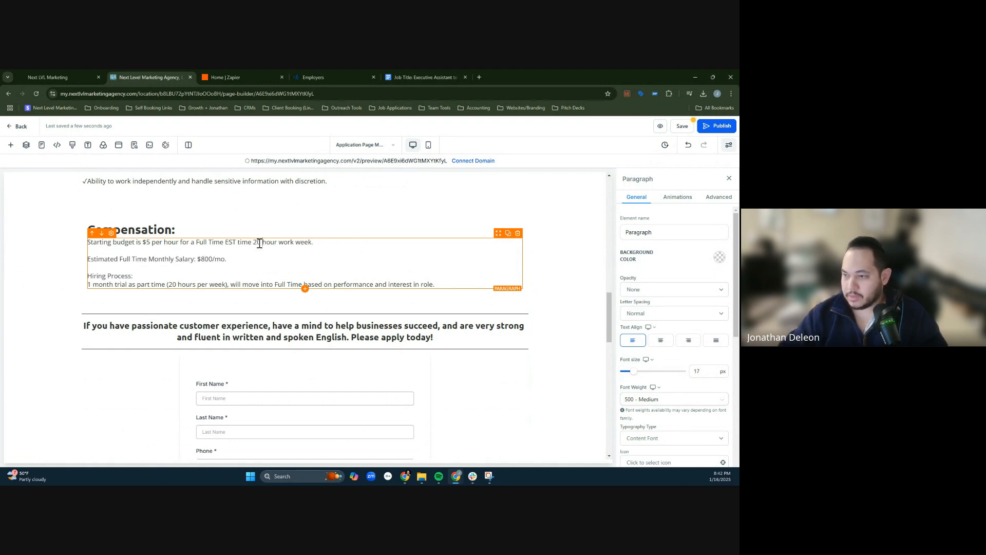
- Delete the estimated full-time monthly salary line and its extra blank line from the Compensation paragraph
{"action": "triple_click", "coordinate": [201, 261]}
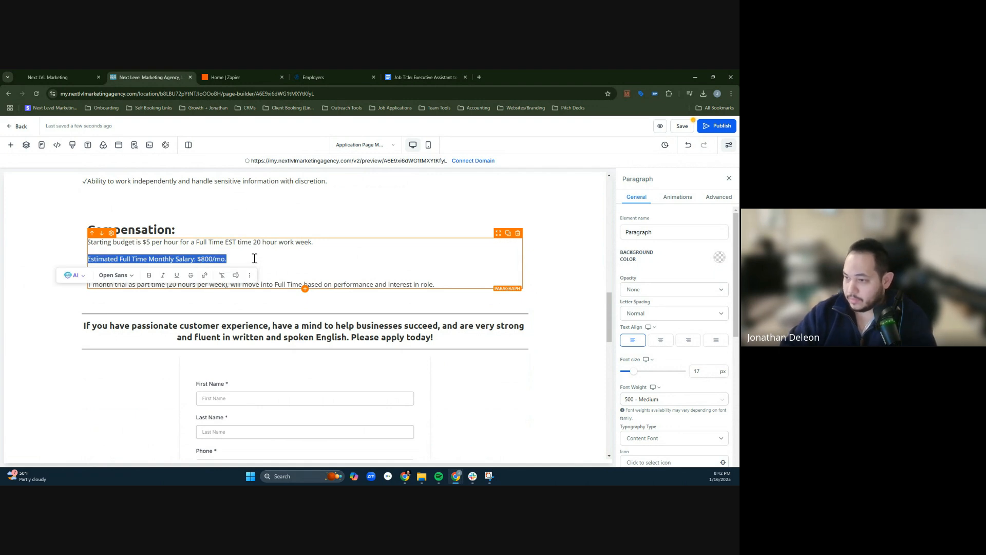
{"action": "key", "text": "BackSpace"}
{"action": "key", "text": "BackSpace"}
{"action": "key", "text": "BackSpace"}
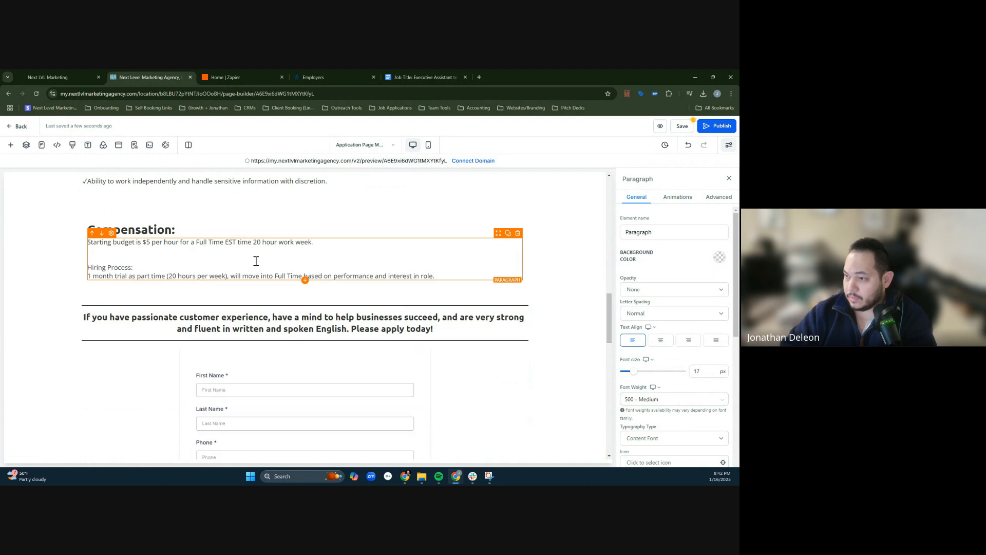
{"action": "triple_click", "coordinate": [199, 261]}
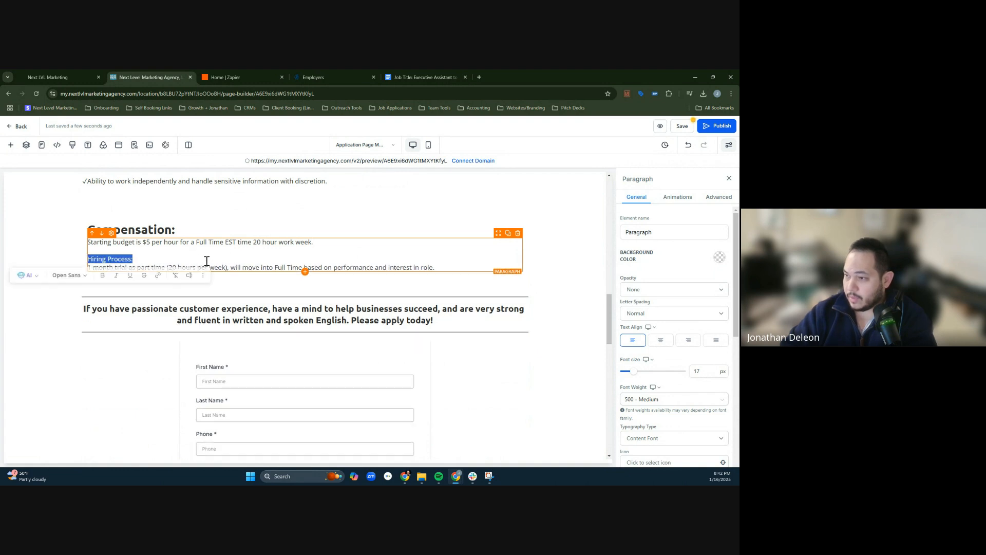
- Add the sentence "With flexibility to adjust schedule based on CEO needs." after the starting budget sentence under Compensation
{"action": "left_click", "coordinate": [336, 245]}
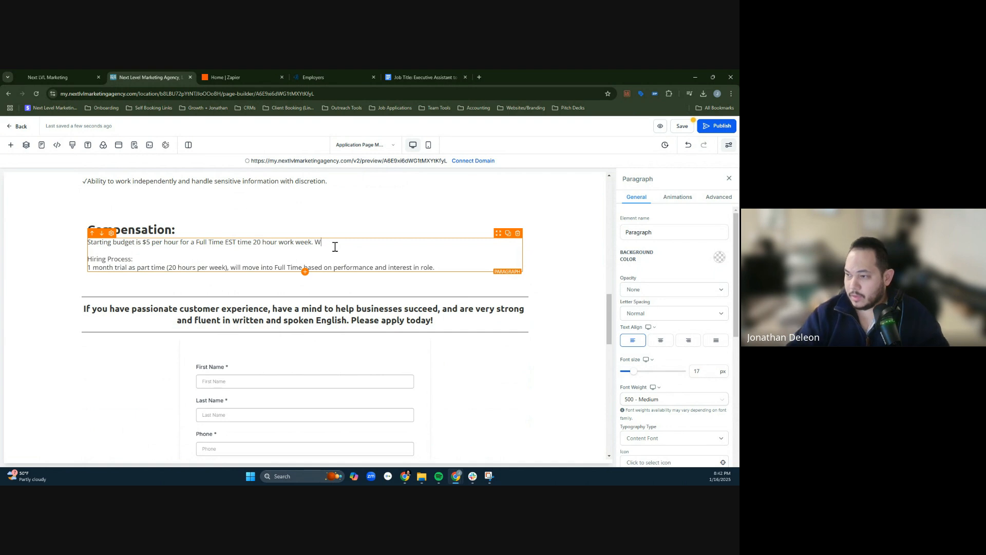
{"action": "type", "text": "With flexibility to adjust schedule based on CEO needs."}
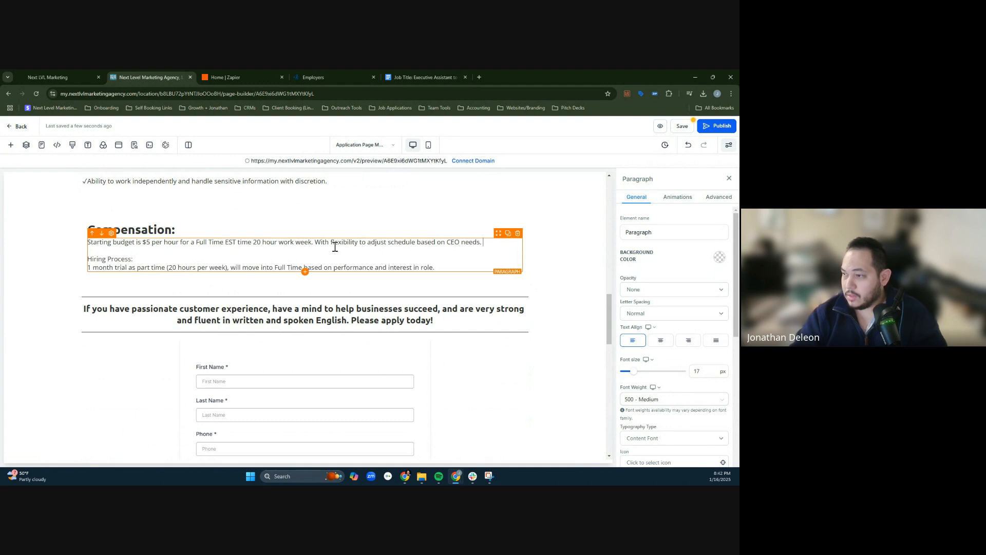
{"action": "double_click", "coordinate": [103, 267]}
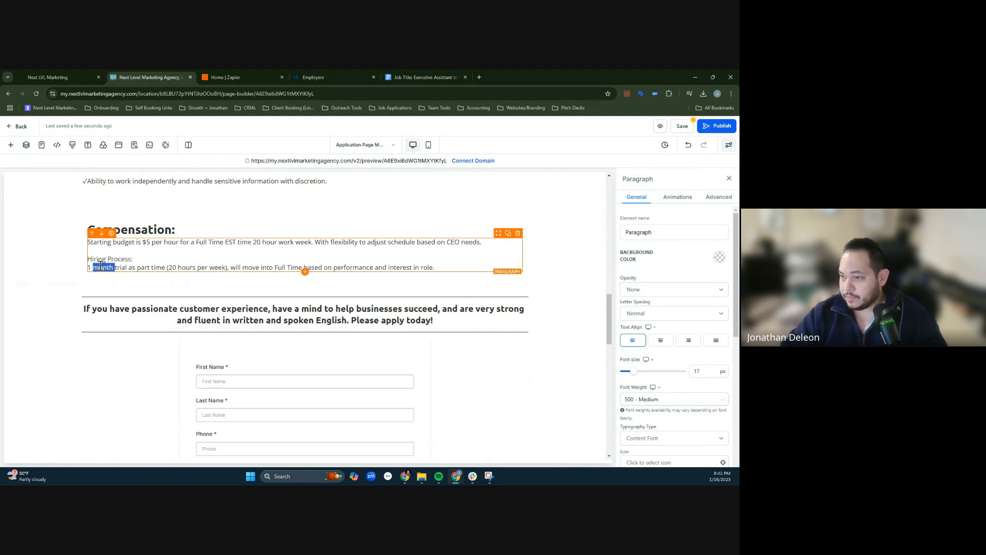
{"action": "triple_click", "coordinate": [101, 266]}
{"action": "left_click", "coordinate": [310, 259]}
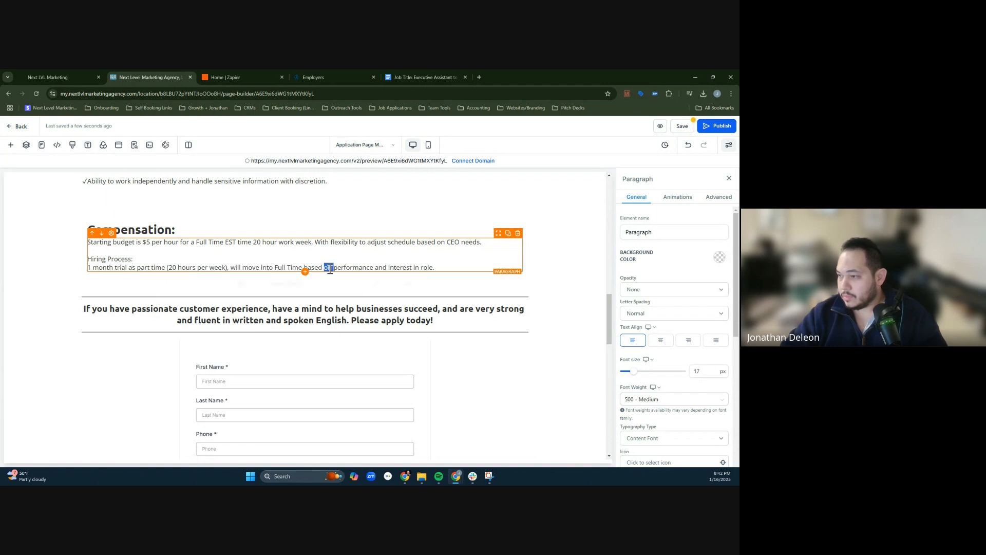
{"action": "left_click", "coordinate": [546, 271]}
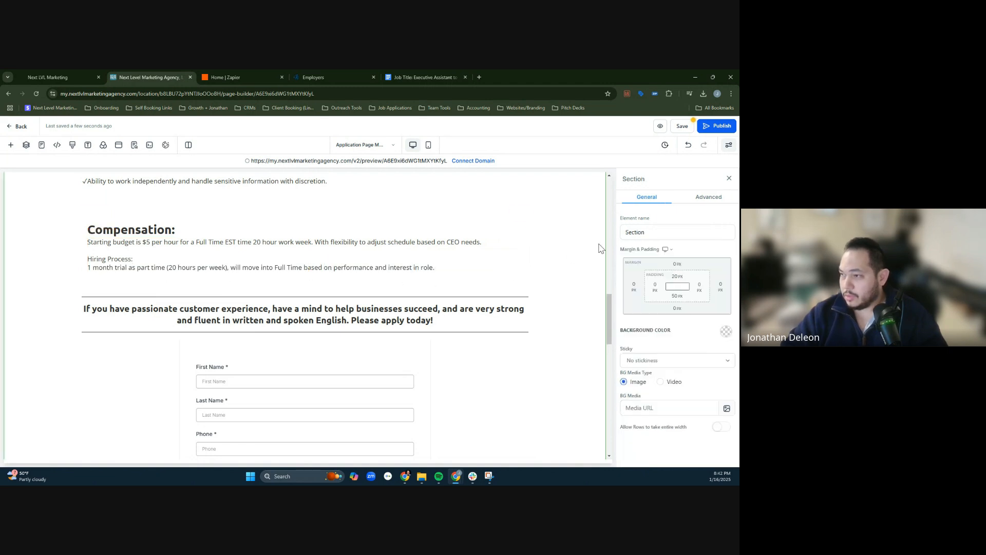
- Replace "customer experience" with "executive assistance" in the sub-headline above the application form
{"action": "scroll", "coordinate": [524, 264], "scroll_direction": "down", "scroll_amount": 2}
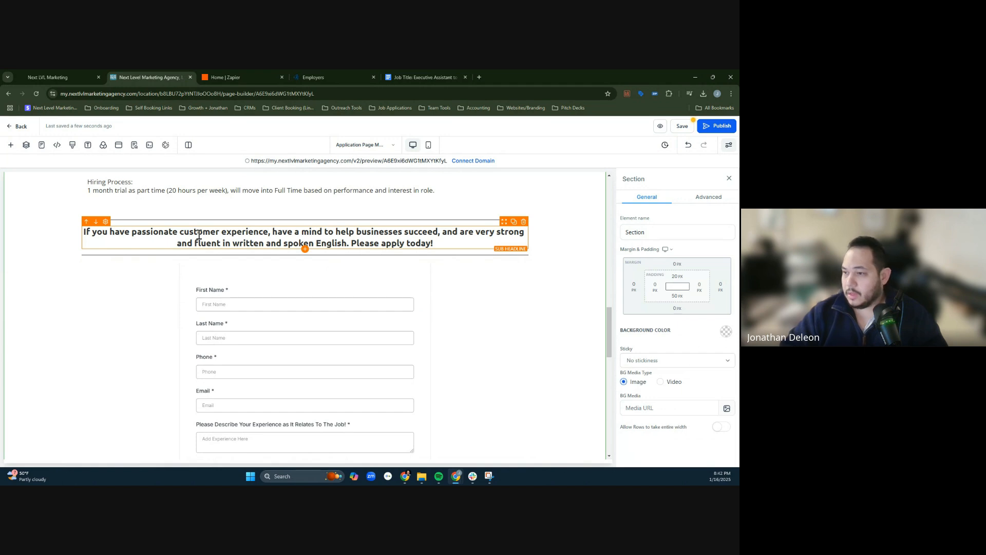
{"action": "scroll", "coordinate": [201, 239], "scroll_direction": "down", "scroll_amount": 4}
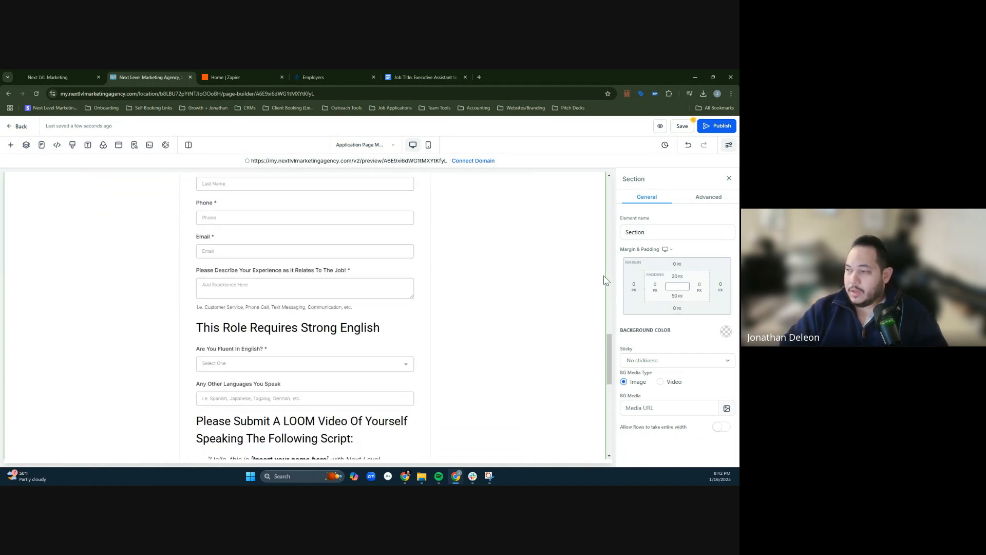
{"action": "scroll", "coordinate": [596, 313], "scroll_direction": "up", "scroll_amount": 3}
{"action": "scroll", "coordinate": [609, 329], "scroll_direction": "up", "scroll_amount": 1}
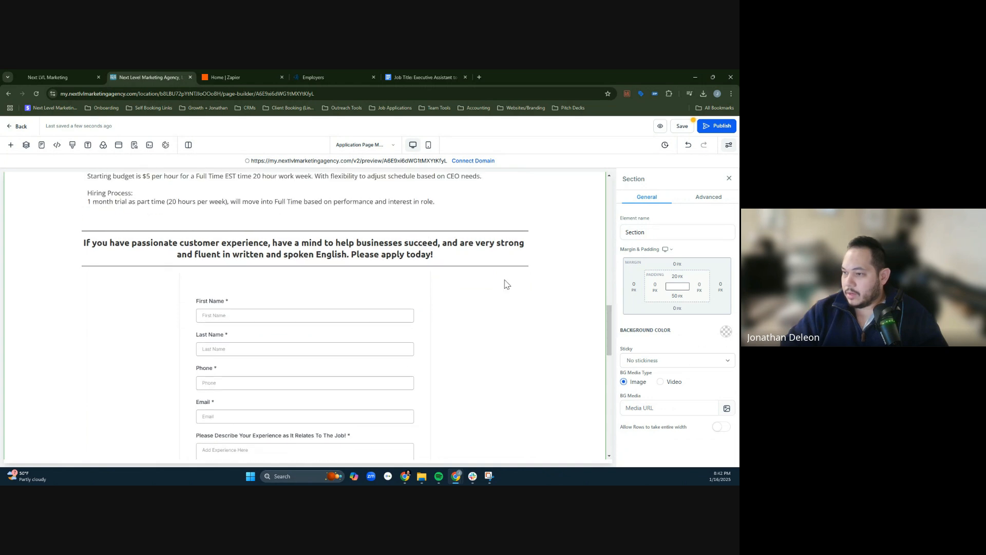
{"action": "double_click", "coordinate": [197, 242]}
{"action": "left_click_drag", "start_coordinate": [197, 241], "coordinate": [247, 240]}
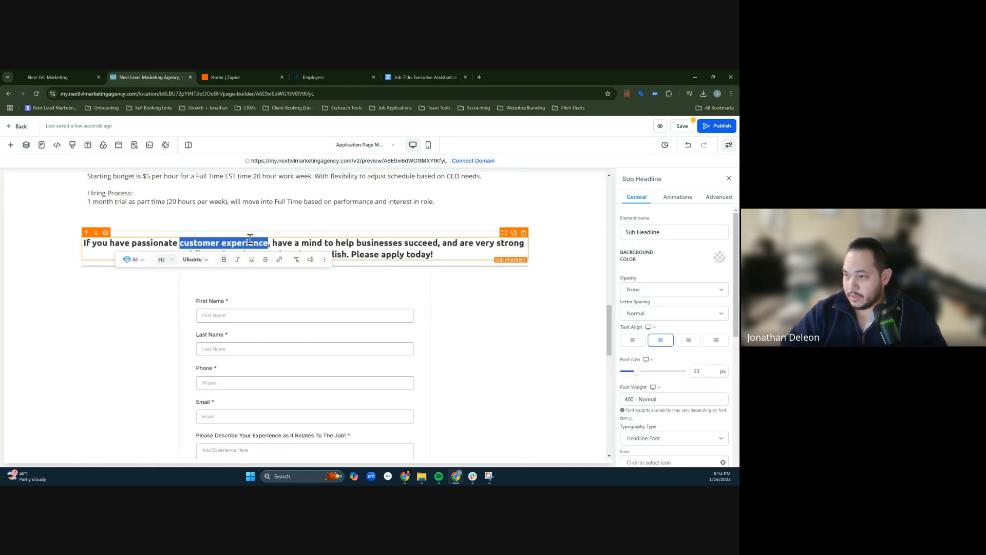
{"action": "type", "text": "executive assistance"}
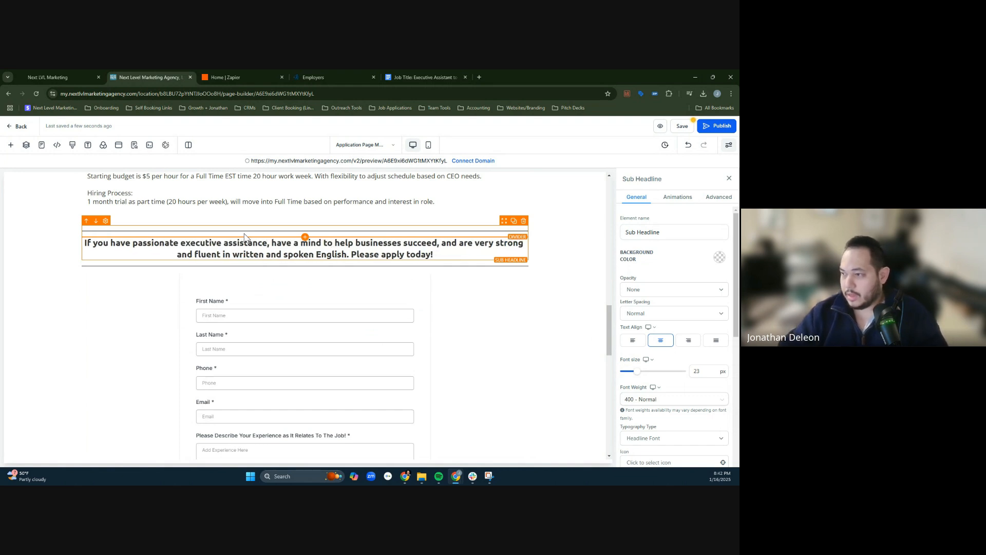
{"action": "double_click", "coordinate": [463, 242]}
{"action": "double_click", "coordinate": [508, 246]}
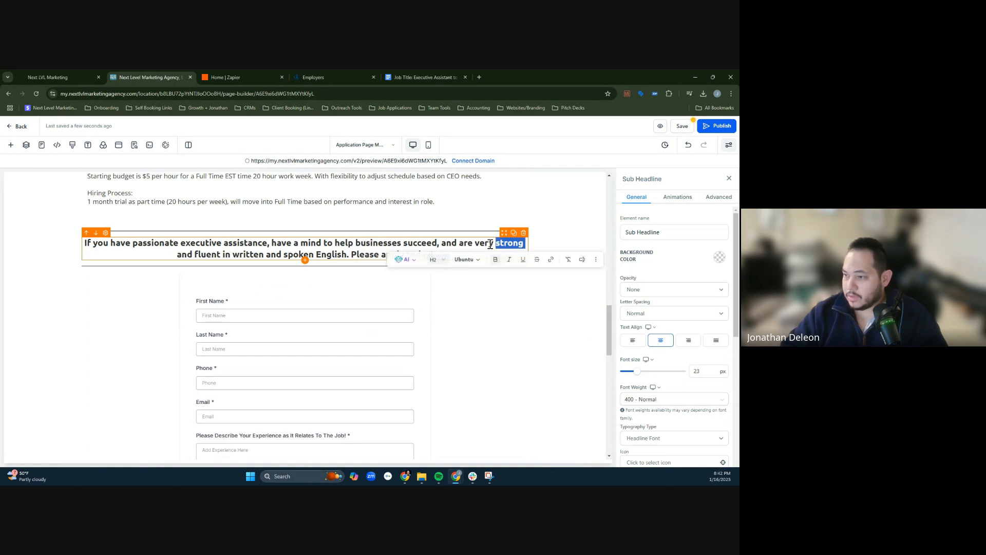
{"action": "left_click", "coordinate": [406, 240]}
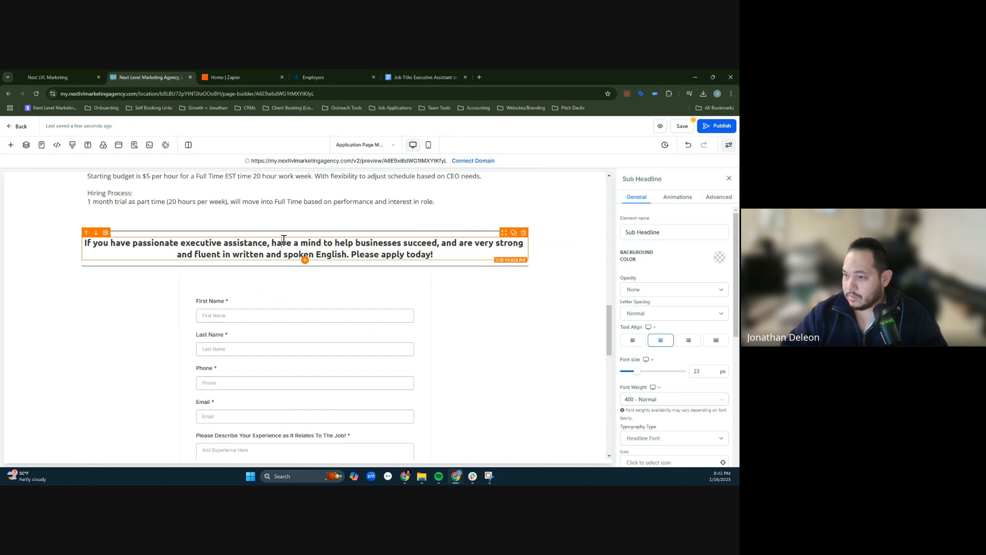
- Deselect the sub-headline and save the page
{"action": "scroll", "coordinate": [465, 309], "scroll_direction": "down", "scroll_amount": 1}
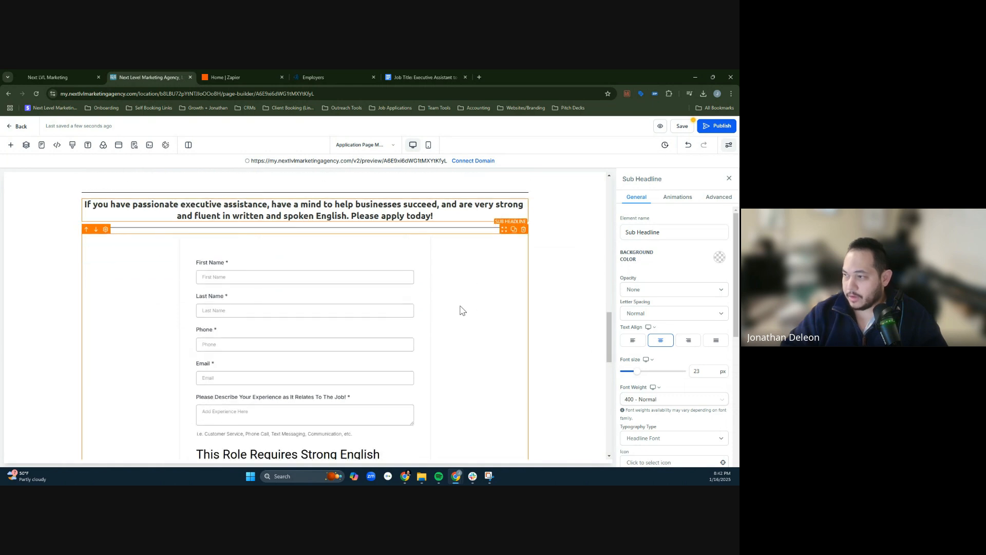
{"action": "scroll", "coordinate": [493, 298], "scroll_direction": "down", "scroll_amount": 2}
{"action": "left_click", "coordinate": [529, 283]}
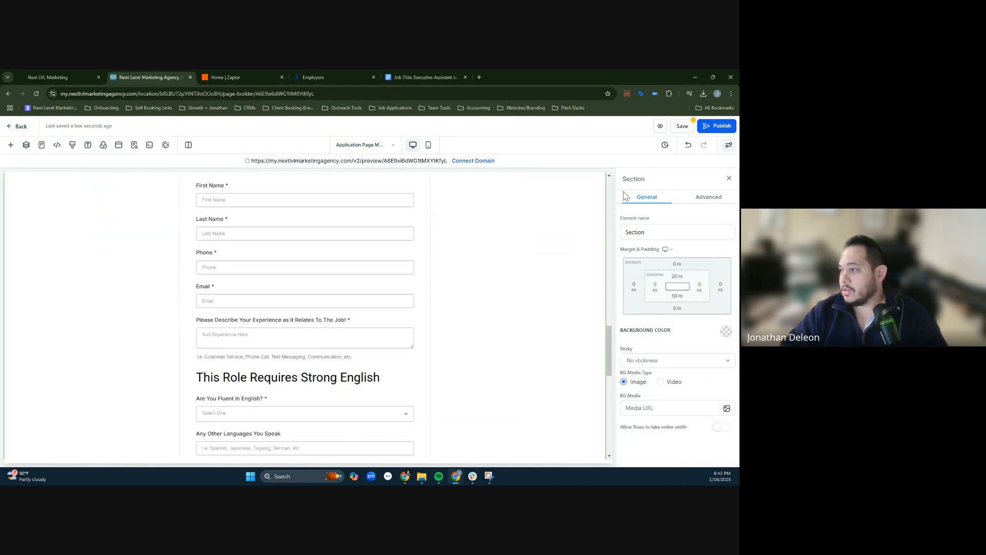
{"action": "left_click", "coordinate": [683, 133]}
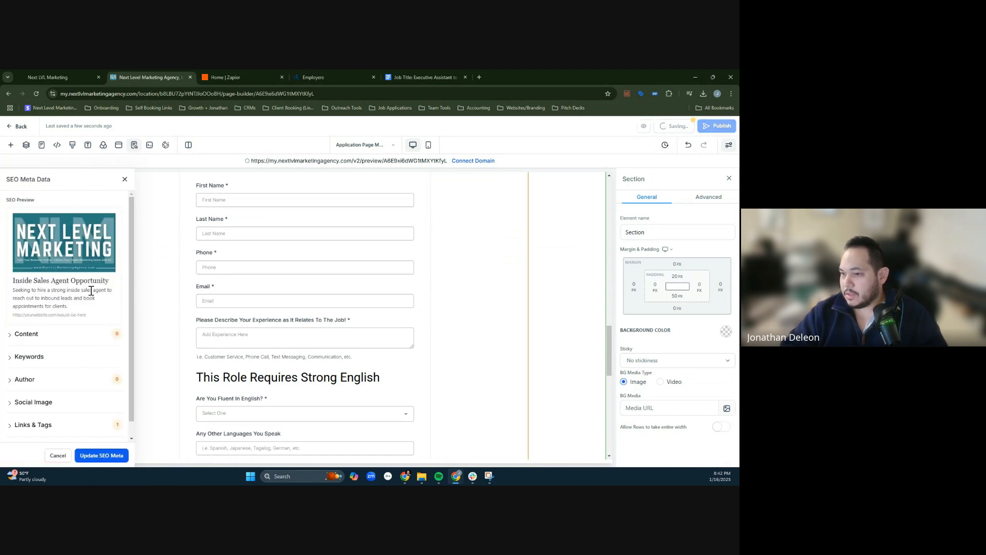
- Set the page's SEO title to "Executive Virtual Assistance - CEO"
{"action": "left_click", "coordinate": [46, 340]}
{"action": "triple_click", "coordinate": [43, 362]}
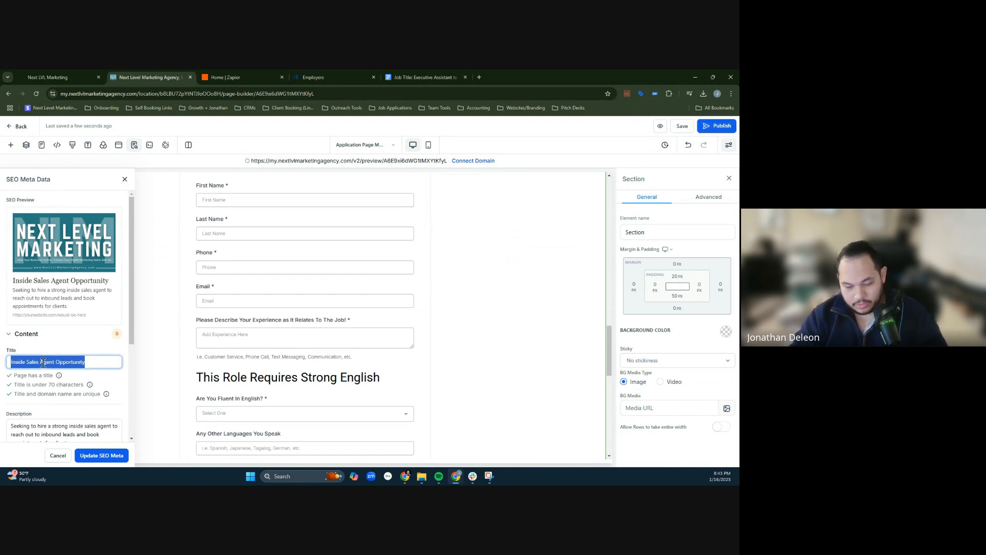
{"action": "type", "text": "Executive"}
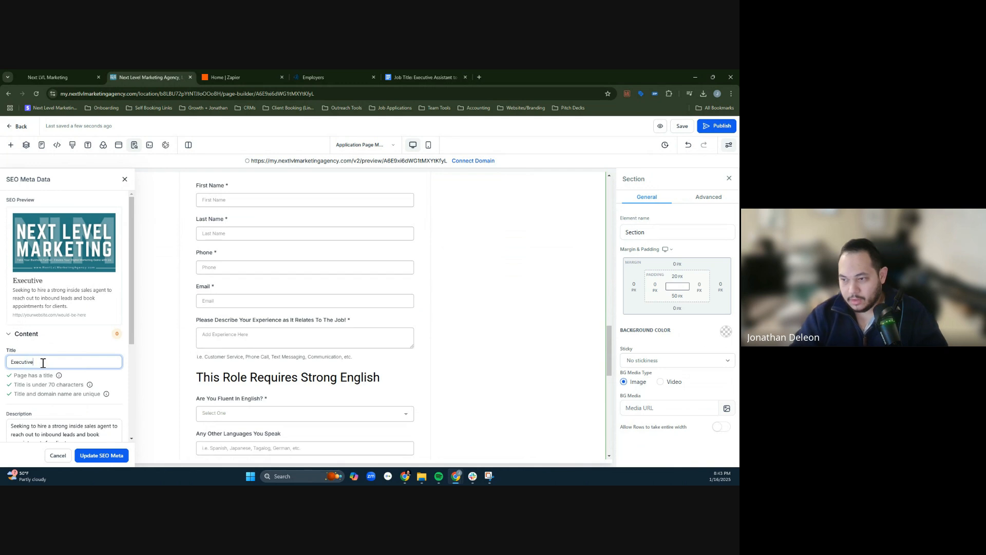
{"action": "type", "text": " A"}
{"action": "key", "text": "BackSpace"}
{"action": "type", "text": "Virtual As"}
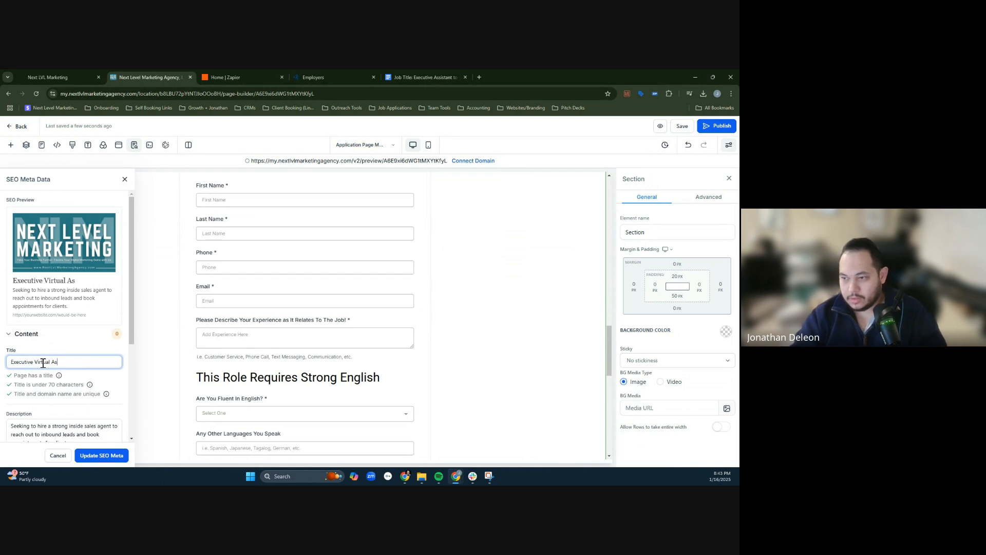
{"action": "type", "text": "sistance - C"}
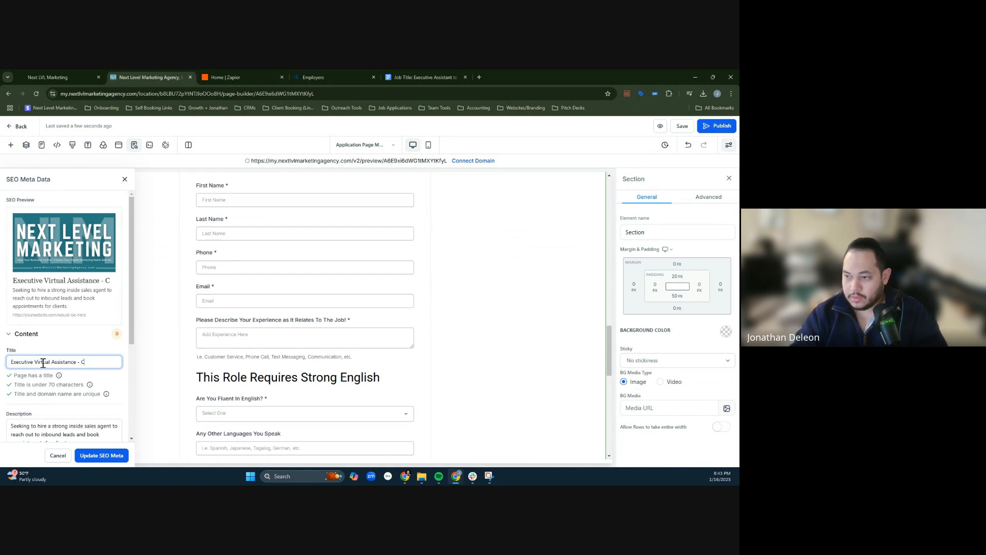
{"action": "type", "text": "EO"}
- Replace "inside sales agent" with "executive assistant" in the SEO description
{"action": "scroll", "coordinate": [67, 348], "scroll_direction": "down", "scroll_amount": 2}
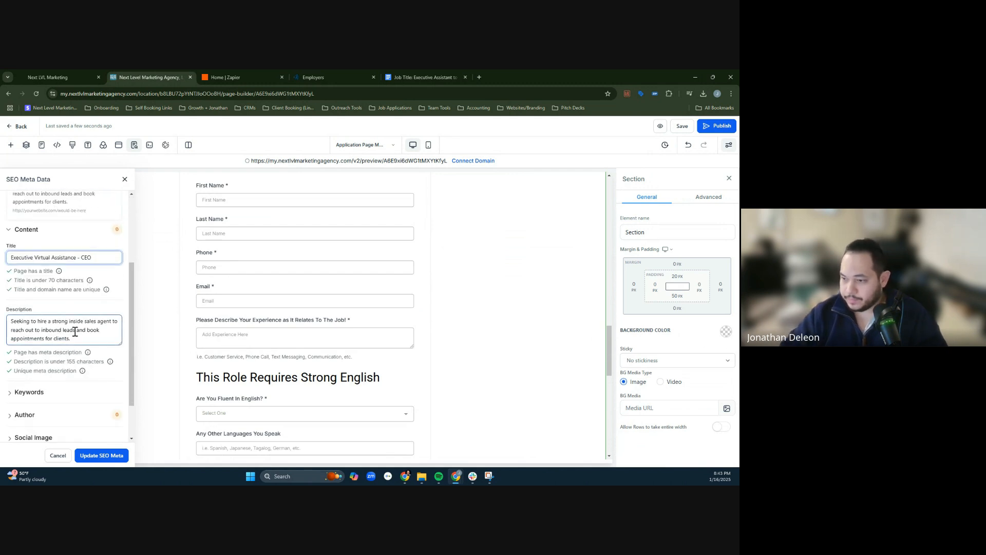
{"action": "left_click", "coordinate": [75, 333]}
{"action": "double_click", "coordinate": [80, 324]}
{"action": "left_click", "coordinate": [101, 318]}
{"action": "double_click", "coordinate": [92, 322]}
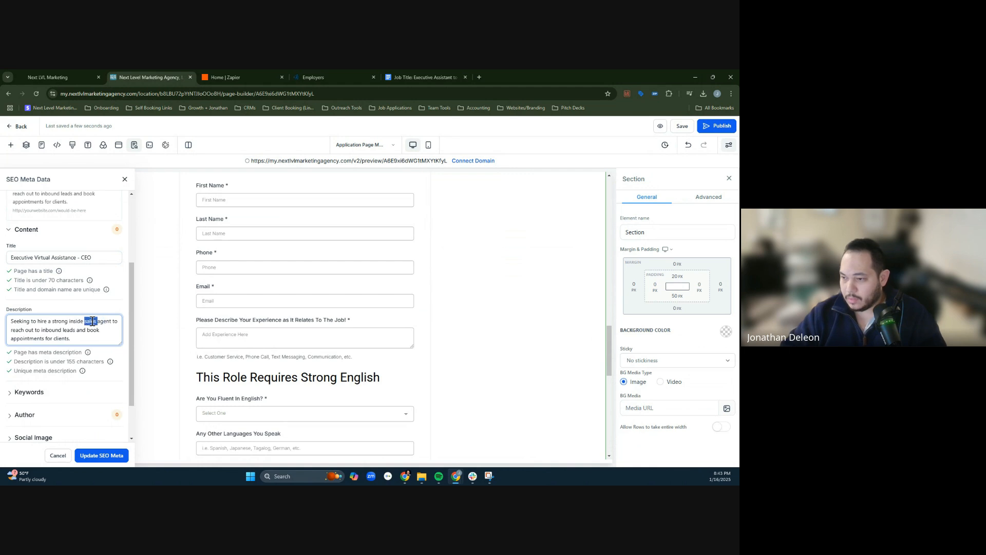
{"action": "left_click_drag", "start_coordinate": [93, 322], "coordinate": [103, 321]}
{"action": "type", "text": "Ex"}
{"action": "key", "text": "BackSpace"}
{"action": "key", "text": "BackSpace"}
{"action": "key", "text": "BackSpace"}
{"action": "key", "text": "BackSpace"}
{"action": "key", "text": "BackSpace"}
{"action": "key", "text": "BackSpace"}
{"action": "key", "text": "BackSpace"}
{"action": "key", "text": "BackSpace"}
{"action": "key", "text": "BackSpace"}
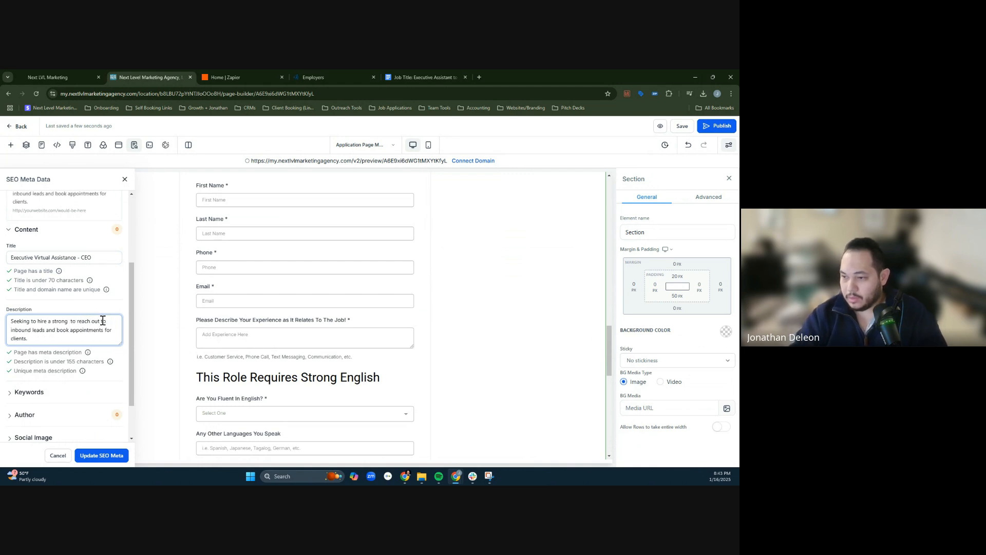
{"action": "type", "text": "executive assistnat"}
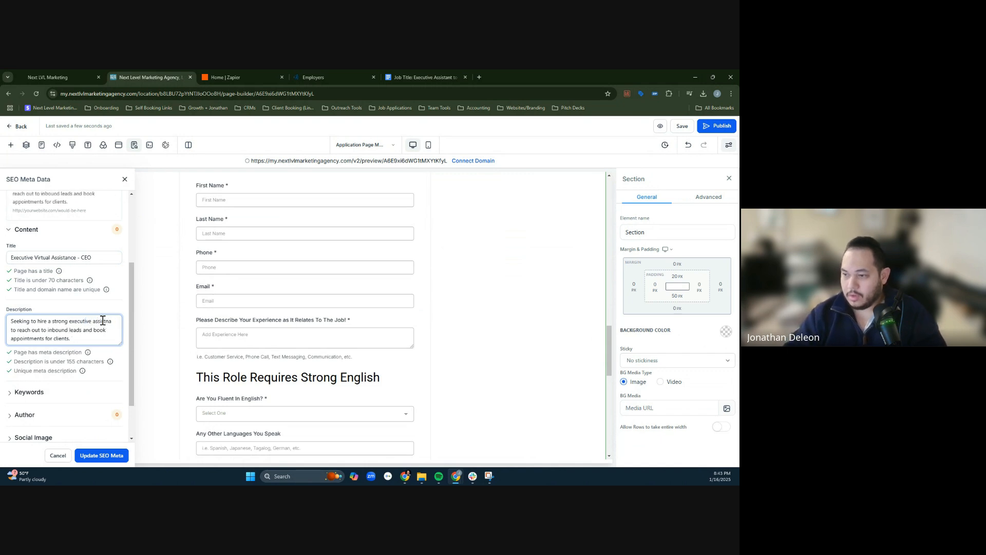
{"action": "key", "text": "BackSpace"}
{"action": "key", "text": "BackSpace"}
{"action": "type", "text": "ant"}
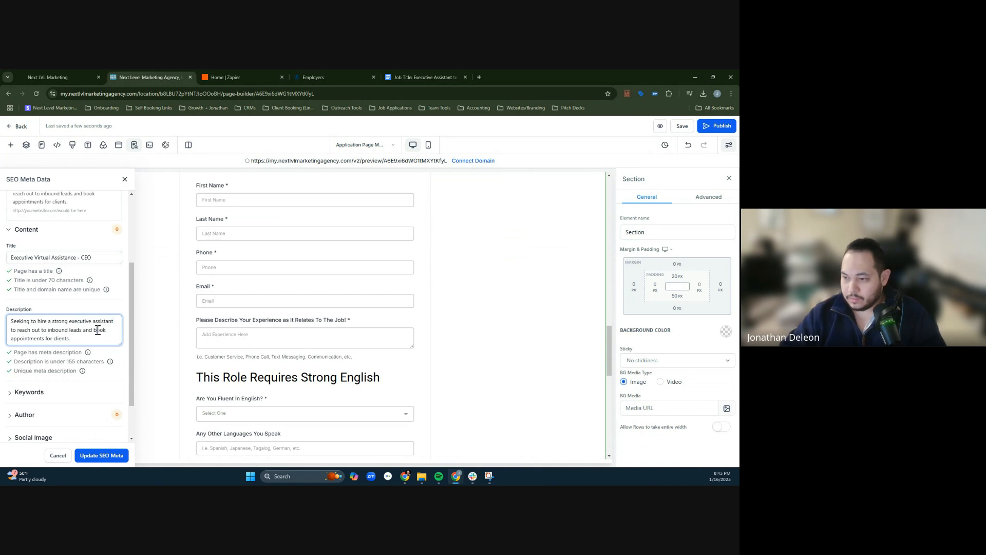
- Replace the SEO keywords with "EVA job"
{"action": "scroll", "coordinate": [97, 330], "scroll_direction": "down", "scroll_amount": 1}
{"action": "left_click", "coordinate": [77, 340]}
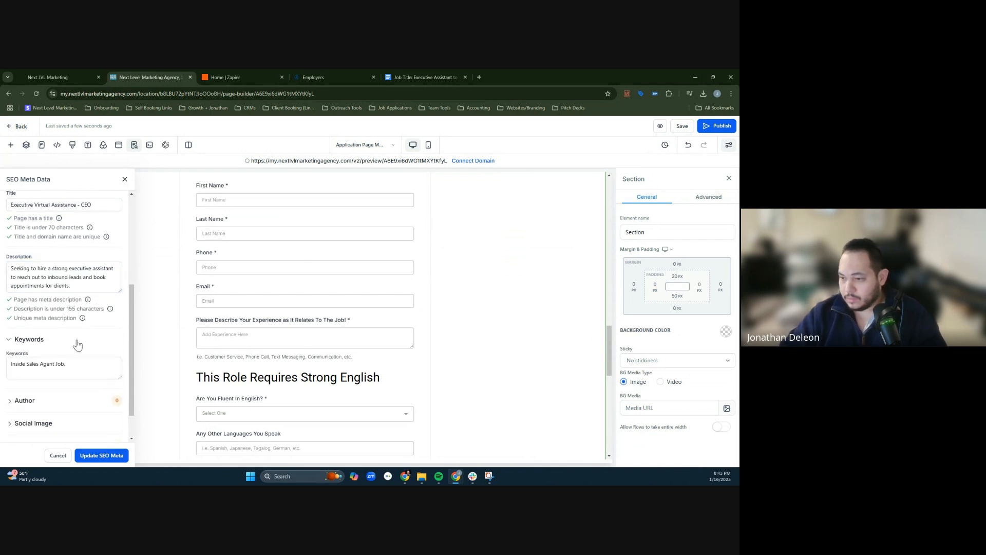
{"action": "left_click", "coordinate": [32, 367]}
{"action": "key", "text": "ctrl+a"}
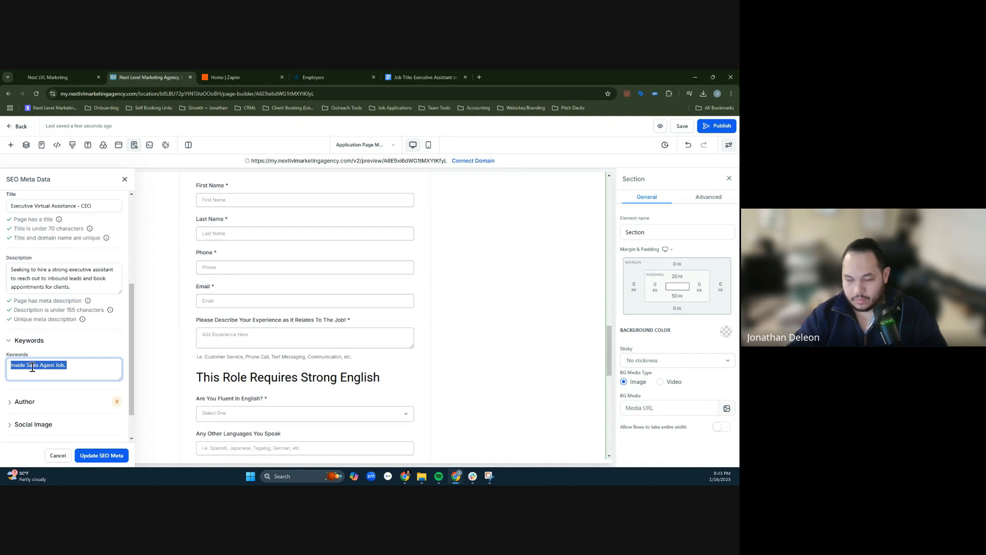
{"action": "type", "text": "EVA job"}
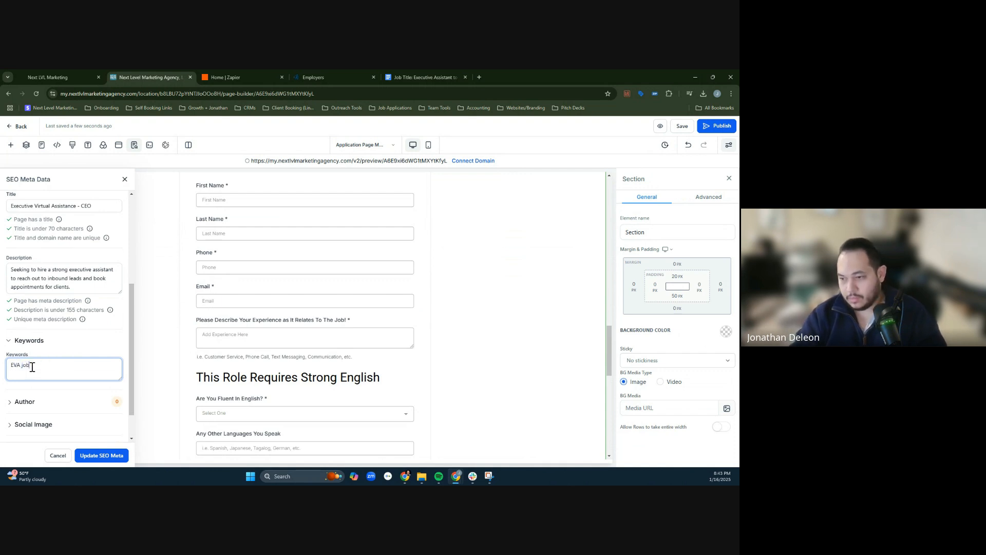
- Check the SEO author, apply the SEO metadata changes and save the page
{"action": "left_click", "coordinate": [28, 403]}
{"action": "scroll", "coordinate": [68, 392], "scroll_direction": "down", "scroll_amount": 2}
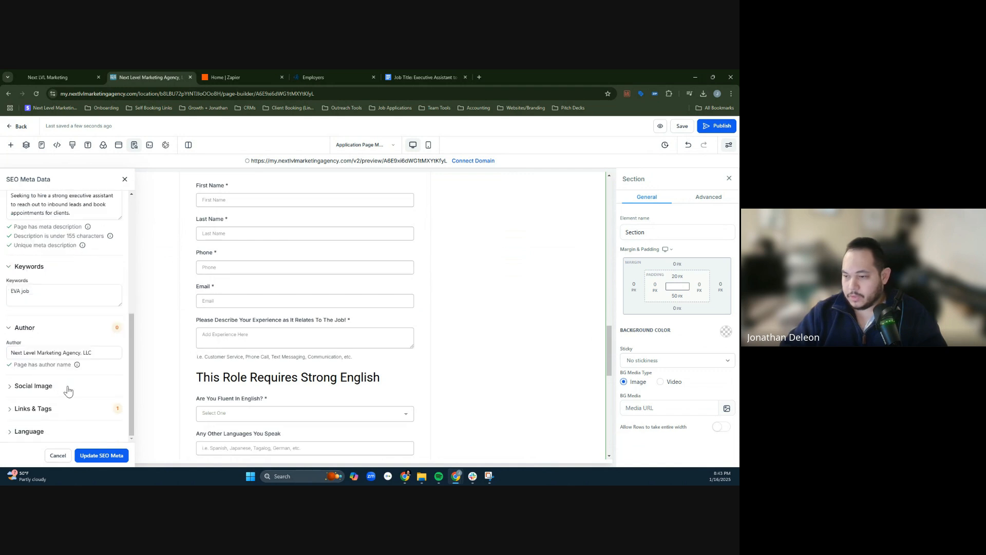
{"action": "left_click", "coordinate": [98, 455]}
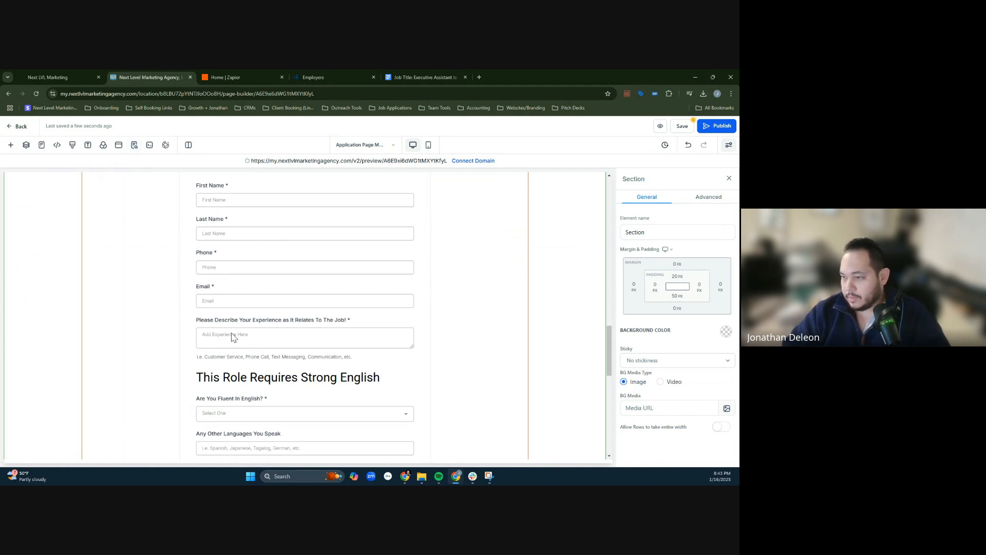
{"action": "scroll", "coordinate": [564, 310], "scroll_direction": "up", "scroll_amount": 5}
{"action": "scroll", "coordinate": [565, 310], "scroll_direction": "up", "scroll_amount": 1}
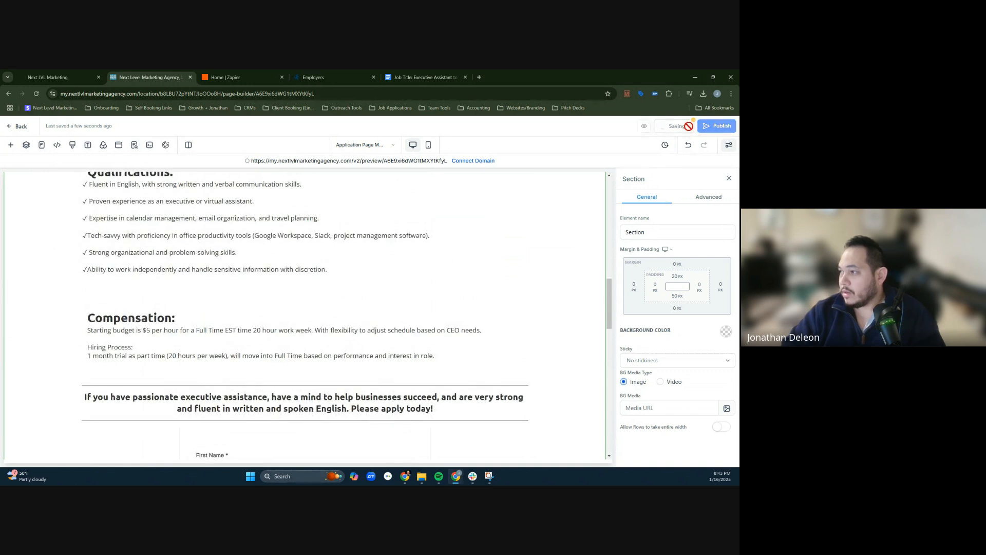
{"action": "scroll", "coordinate": [552, 226], "scroll_direction": "up", "scroll_amount": 3}
{"action": "scroll", "coordinate": [553, 226], "scroll_direction": "up", "scroll_amount": 10}
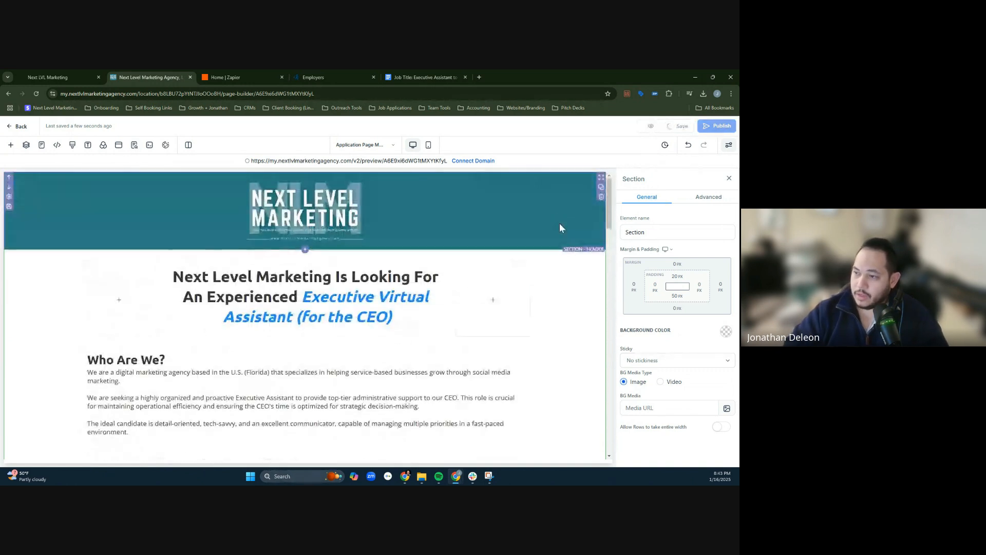
- Change "Full Time" to "Part Time" in the starting budget line under Compensation
{"action": "scroll", "coordinate": [399, 359], "scroll_direction": "down", "scroll_amount": 3}
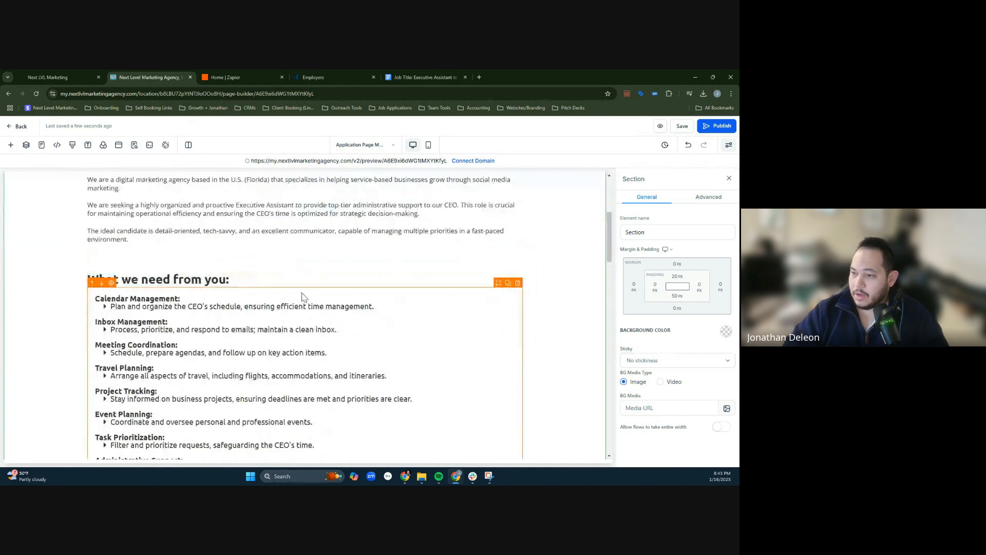
{"action": "scroll", "coordinate": [152, 303], "scroll_direction": "down", "scroll_amount": 4}
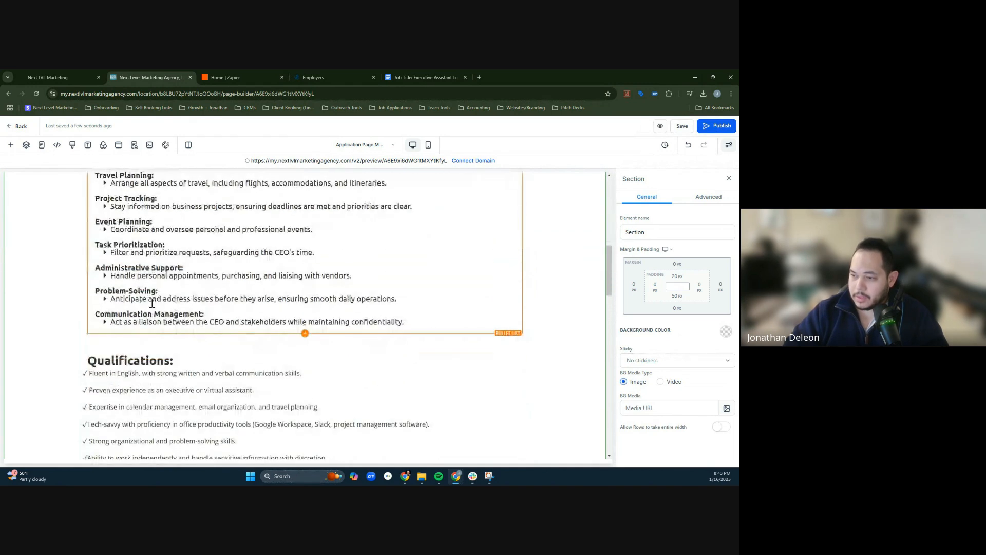
{"action": "scroll", "coordinate": [215, 313], "scroll_direction": "down", "scroll_amount": 2}
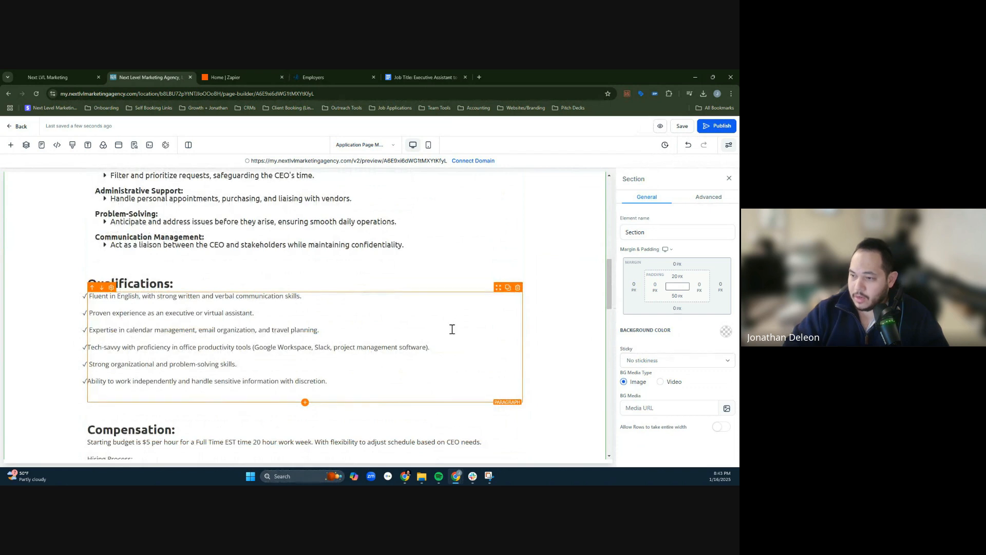
{"action": "scroll", "coordinate": [569, 315], "scroll_direction": "down", "scroll_amount": 3}
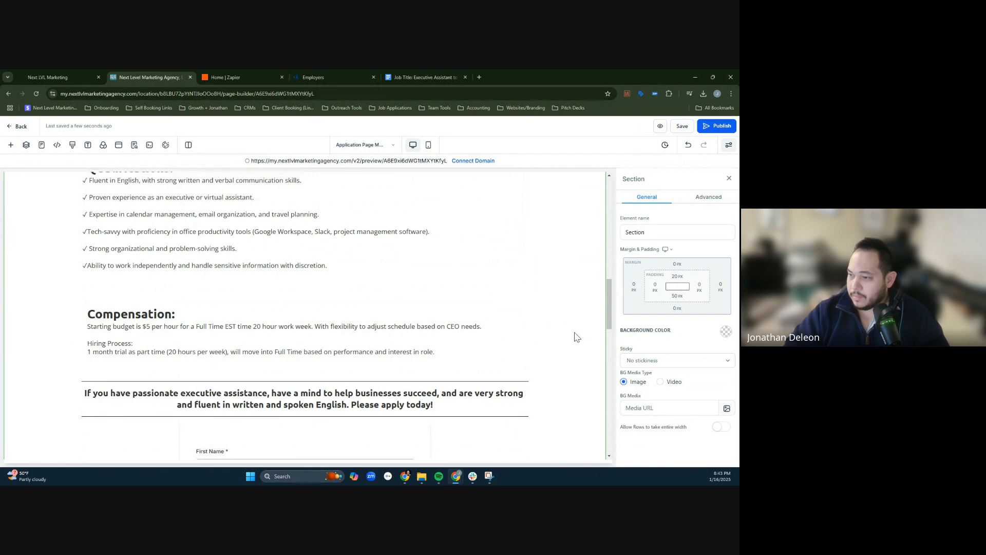
{"action": "double_click", "coordinate": [203, 329]}
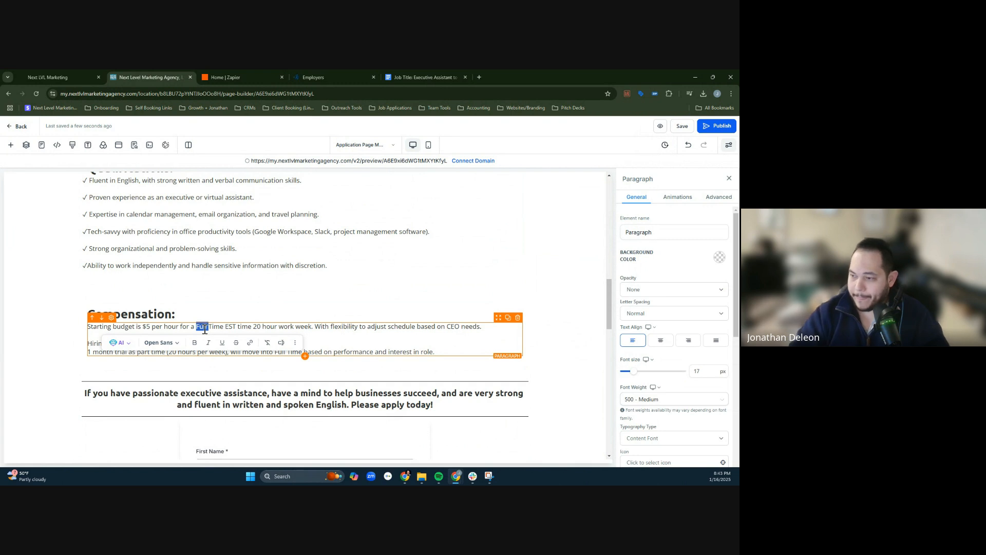
{"action": "type", "text": "Part"}
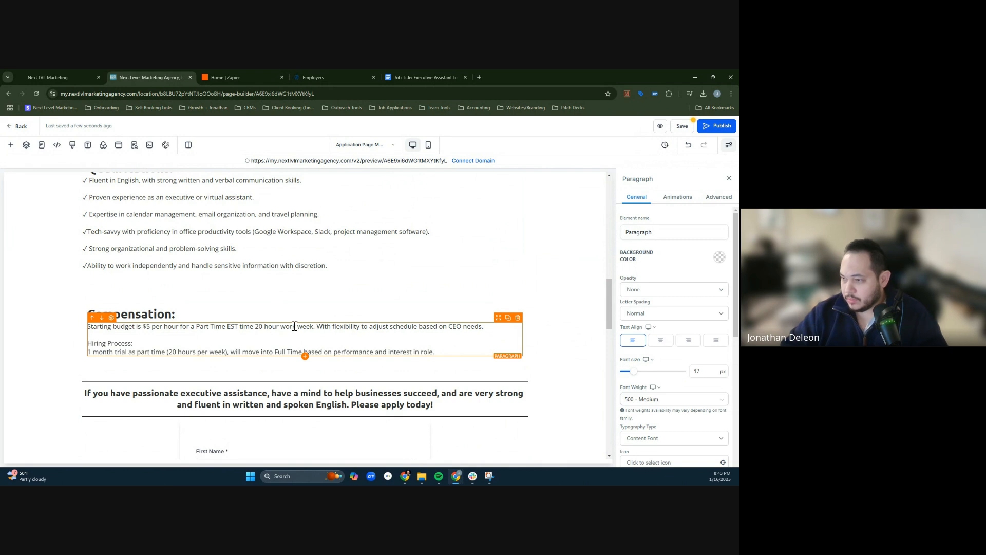
{"action": "left_click", "coordinate": [262, 328]}
{"action": "type", "text": "-40"}
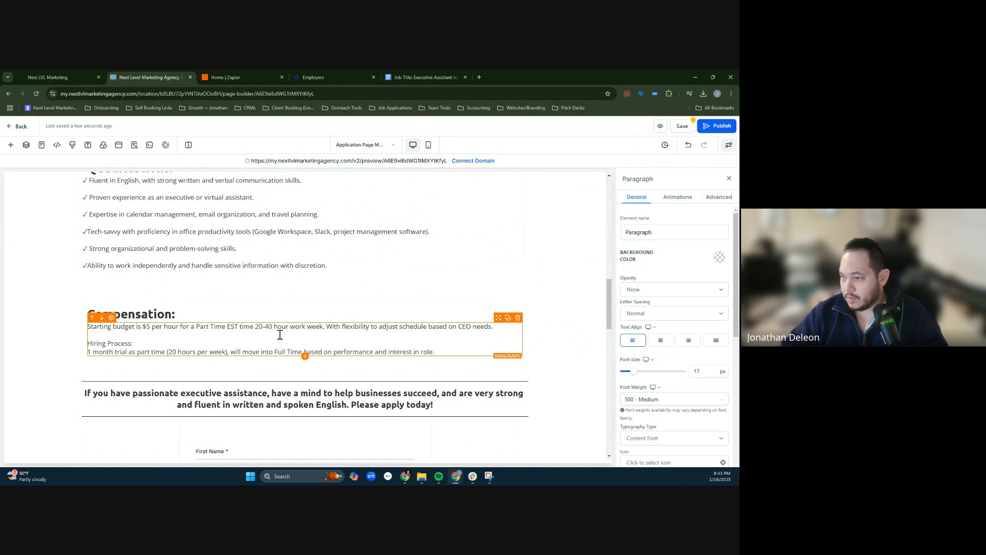
{"action": "key", "text": "BackSpace"}
{"action": "key", "text": "BackSpace"}
{"action": "key", "text": "BackSpace"}
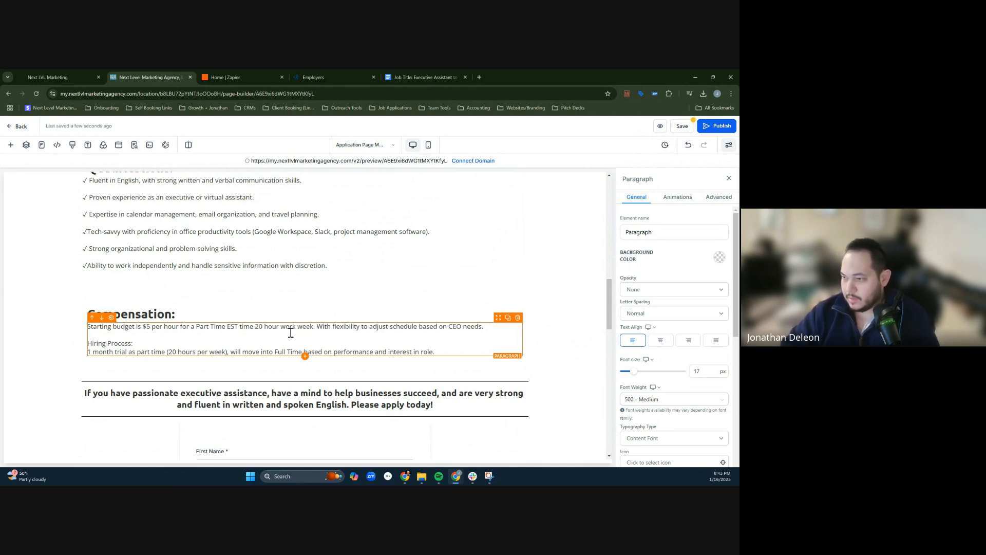
{"action": "left_click", "coordinate": [535, 315]}
{"action": "scroll", "coordinate": [537, 316], "scroll_direction": "down", "scroll_amount": 3}
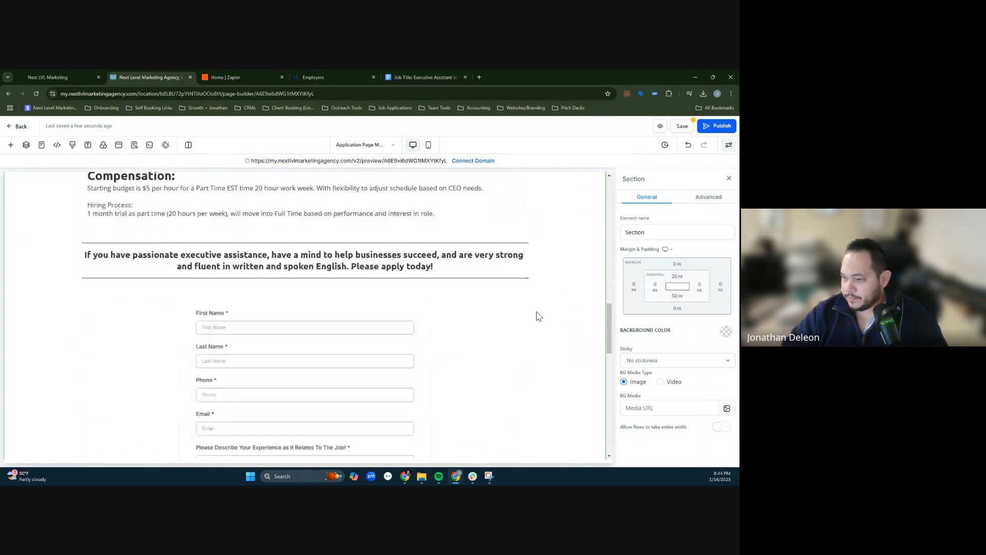
- Review the application form embedded in the page and check which forms are available for it
{"action": "scroll", "coordinate": [467, 311], "scroll_direction": "down", "scroll_amount": 5}
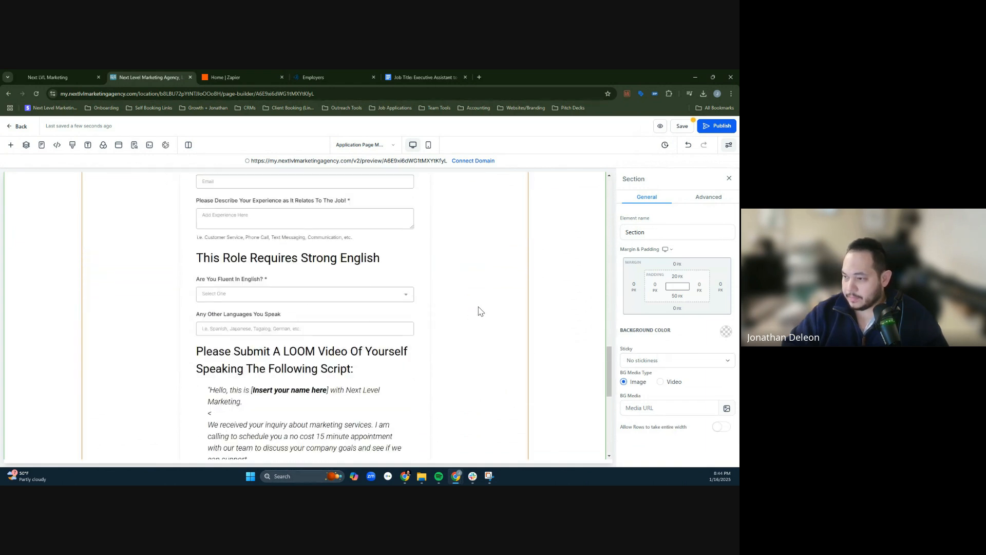
{"action": "scroll", "coordinate": [479, 310], "scroll_direction": "down", "scroll_amount": 4}
{"action": "scroll", "coordinate": [479, 308], "scroll_direction": "up", "scroll_amount": 4}
{"action": "scroll", "coordinate": [424, 300], "scroll_direction": "down", "scroll_amount": 1}
{"action": "scroll", "coordinate": [414, 294], "scroll_direction": "up", "scroll_amount": 1}
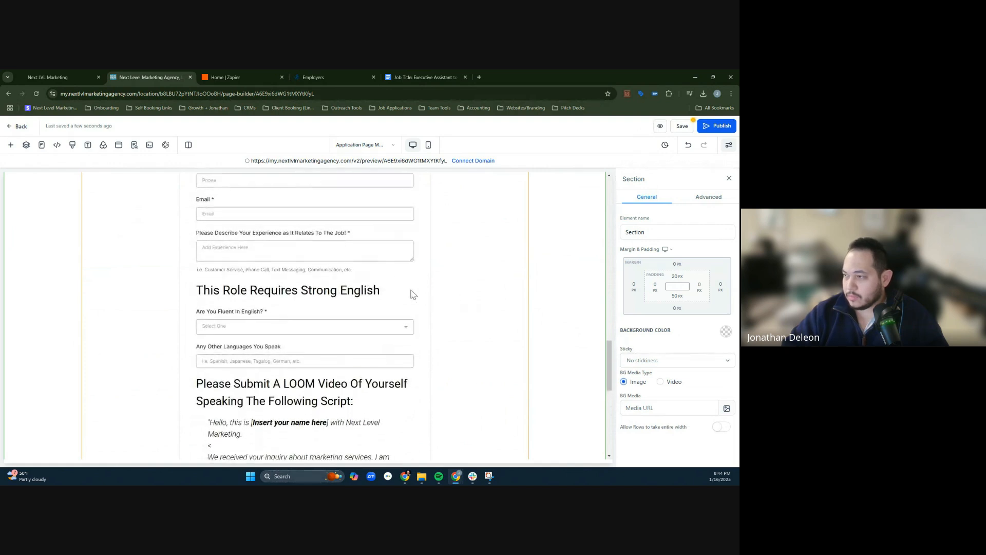
{"action": "scroll", "coordinate": [504, 304], "scroll_direction": "up", "scroll_amount": 4}
{"action": "scroll", "coordinate": [381, 306], "scroll_direction": "down", "scroll_amount": 4}
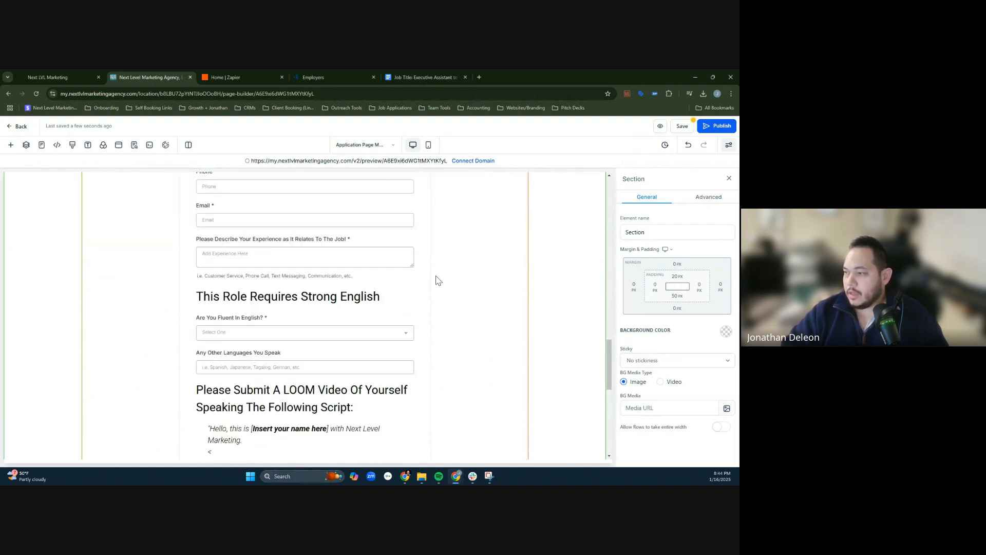
{"action": "left_click", "coordinate": [455, 275]}
{"action": "left_click", "coordinate": [694, 339]}
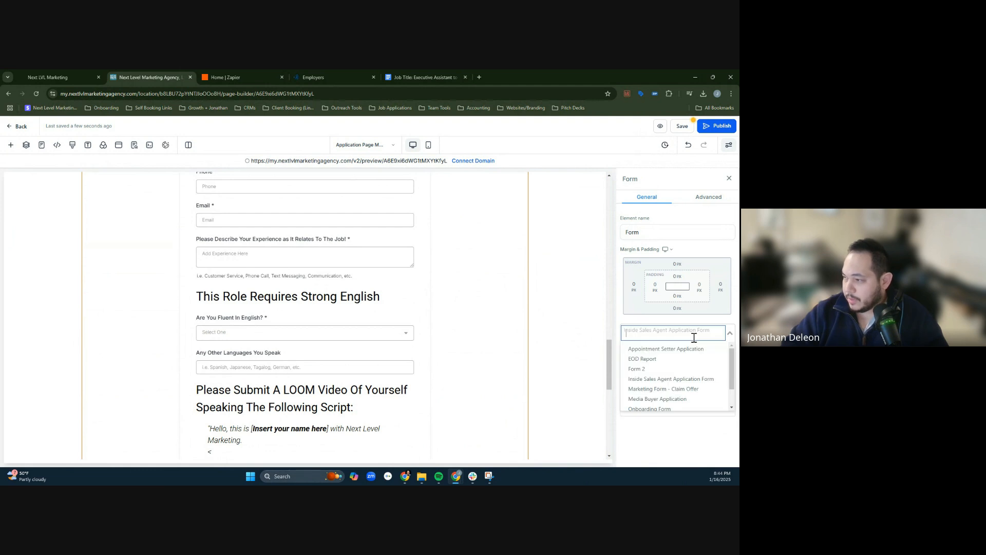
{"action": "left_click", "coordinate": [677, 442]}
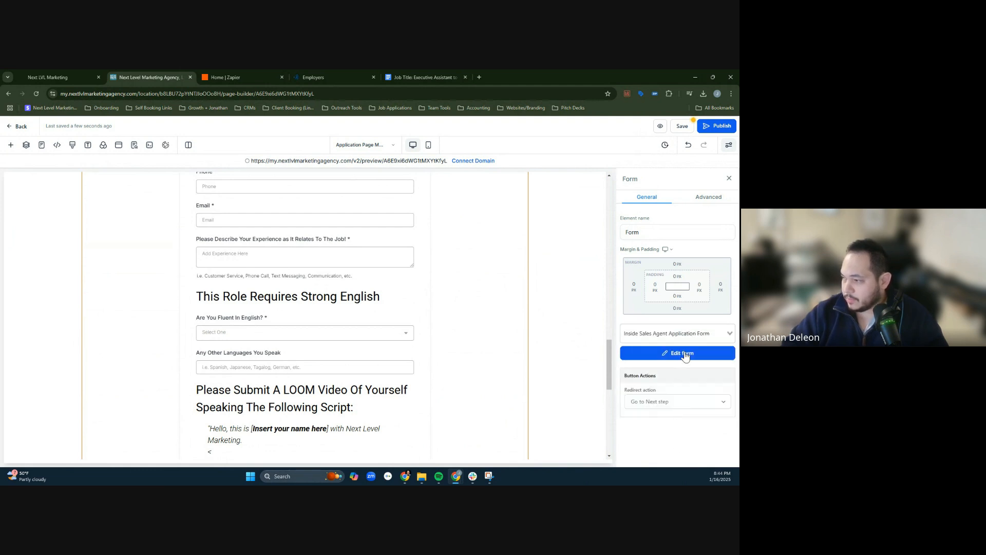
- Save the funnel page and open the Applications folder in the form builder
{"action": "left_click", "coordinate": [687, 130]}
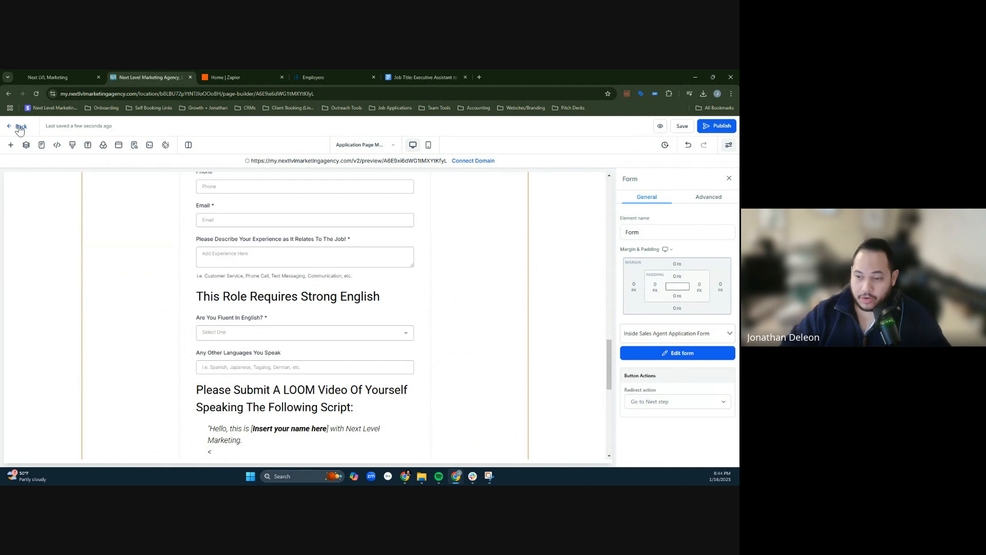
{"action": "left_click", "coordinate": [19, 128]}
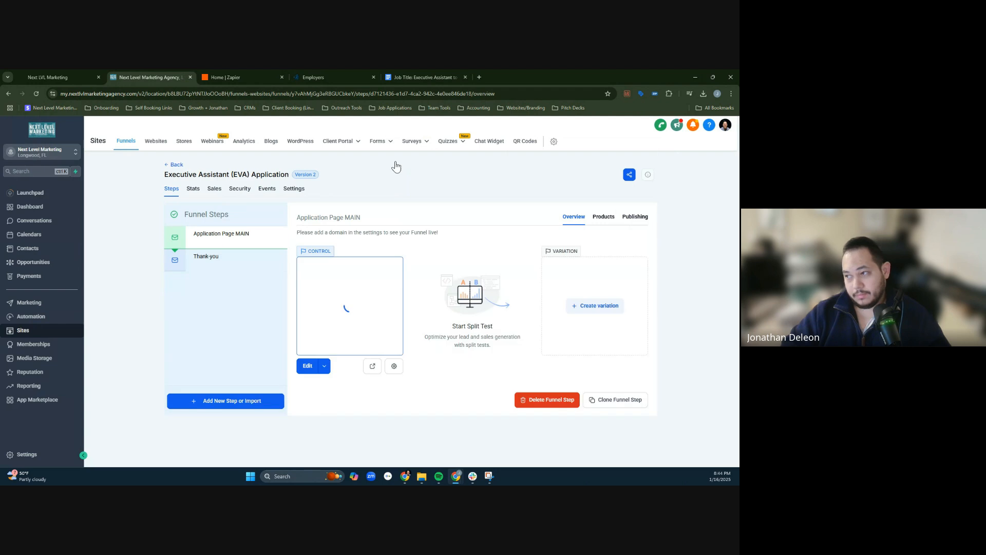
{"action": "mouse_move", "coordinate": [376, 148]}
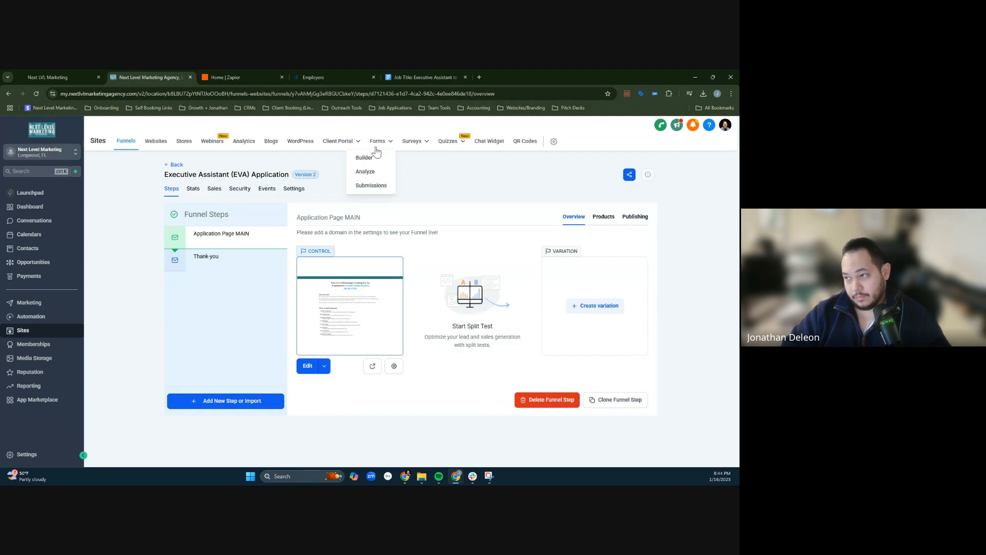
{"action": "left_click", "coordinate": [373, 159]}
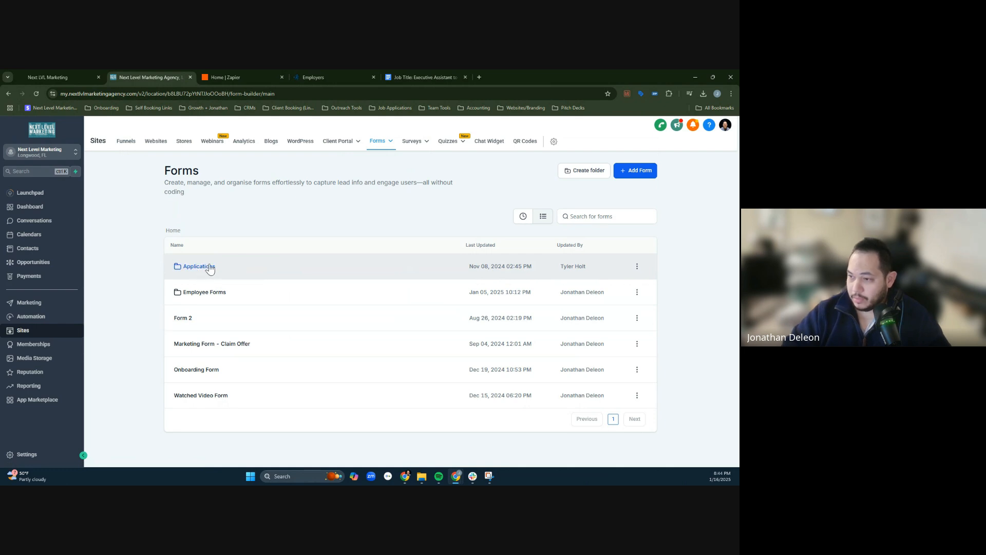
{"action": "left_click", "coordinate": [210, 271]}
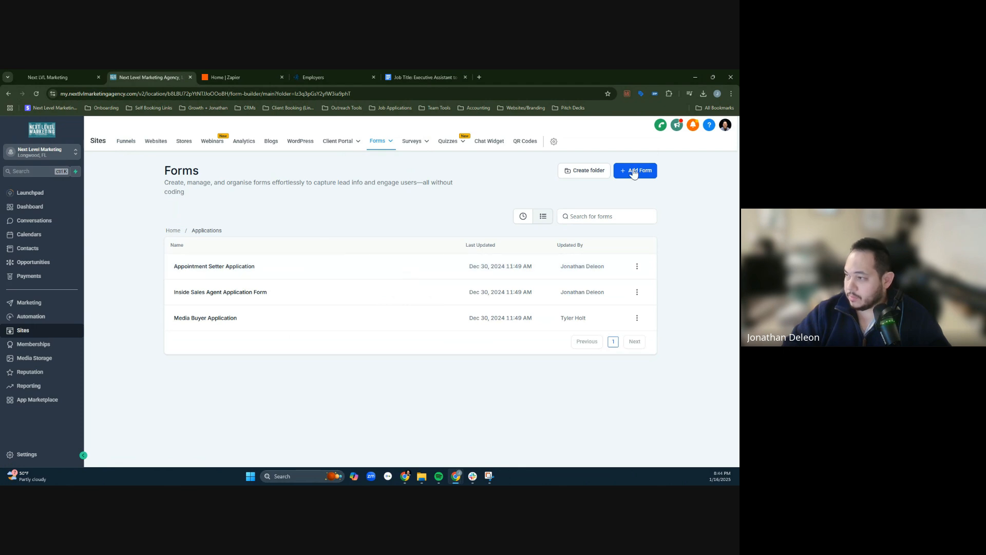
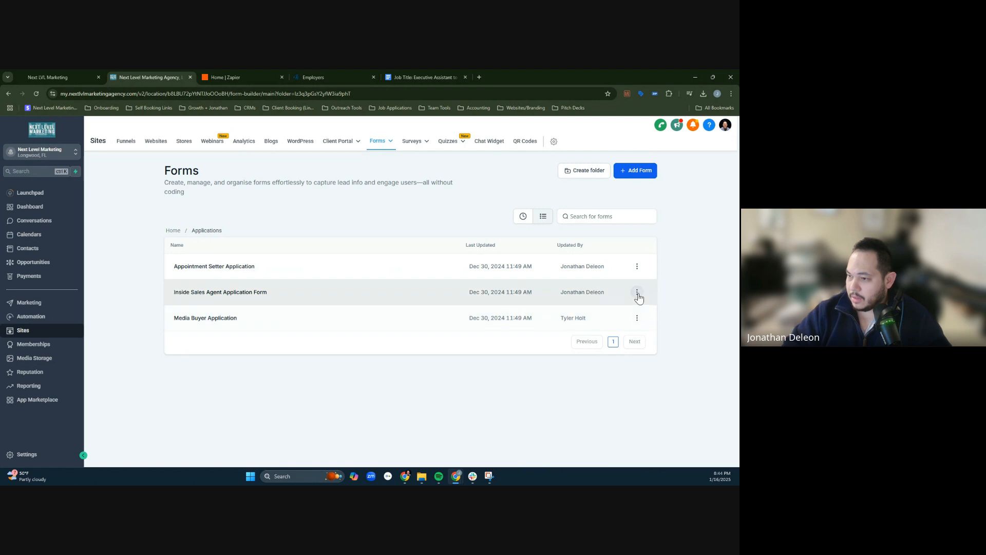
- Create a new form from scratch in the Applications folder
{"action": "left_click", "coordinate": [638, 292]}
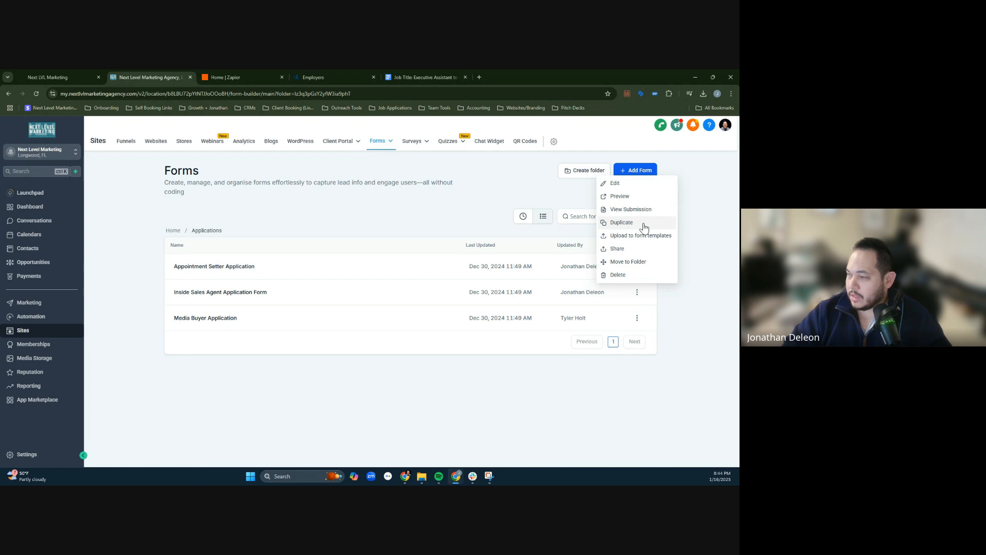
{"action": "left_click", "coordinate": [644, 170]}
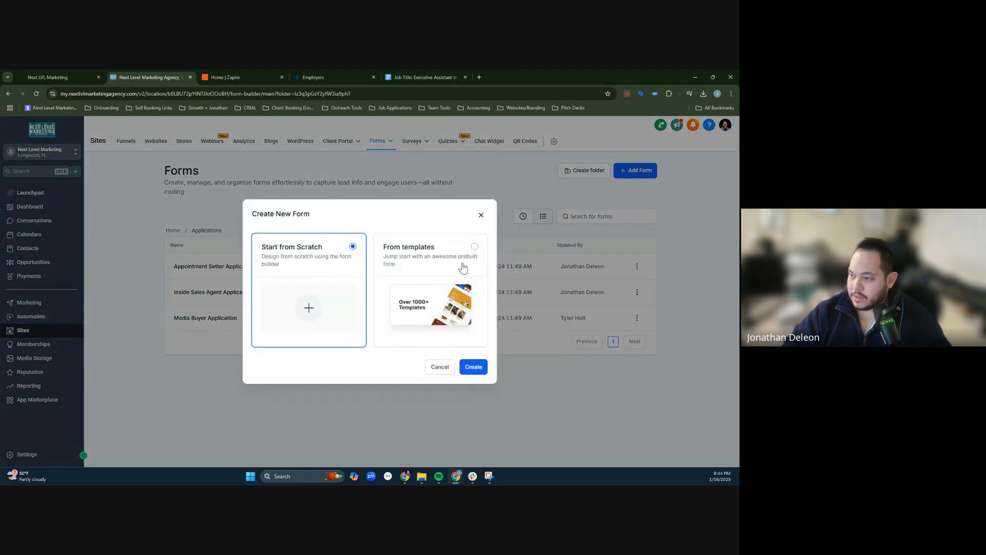
{"action": "left_click", "coordinate": [473, 366]}
{"action": "key", "text": "F1"}
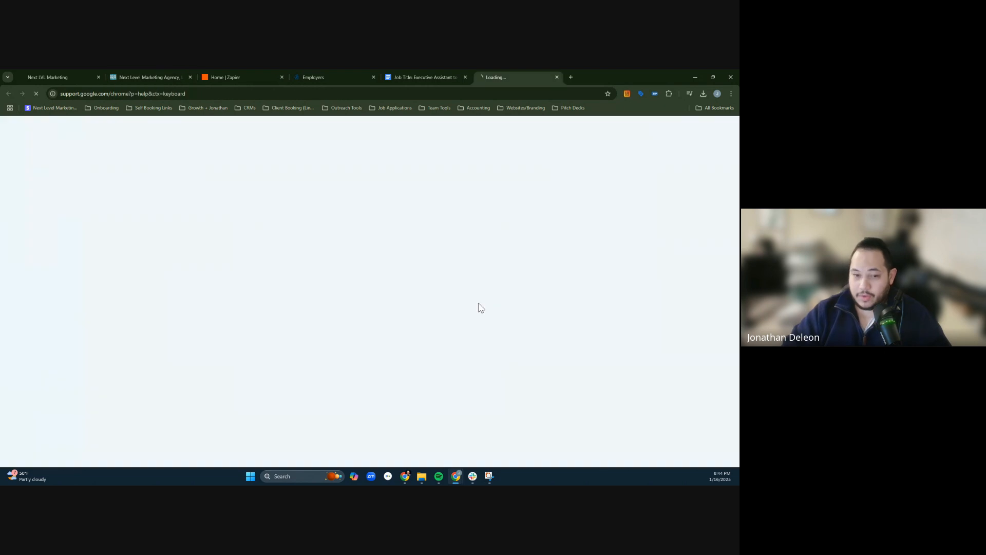
{"action": "left_click", "coordinate": [556, 77]}
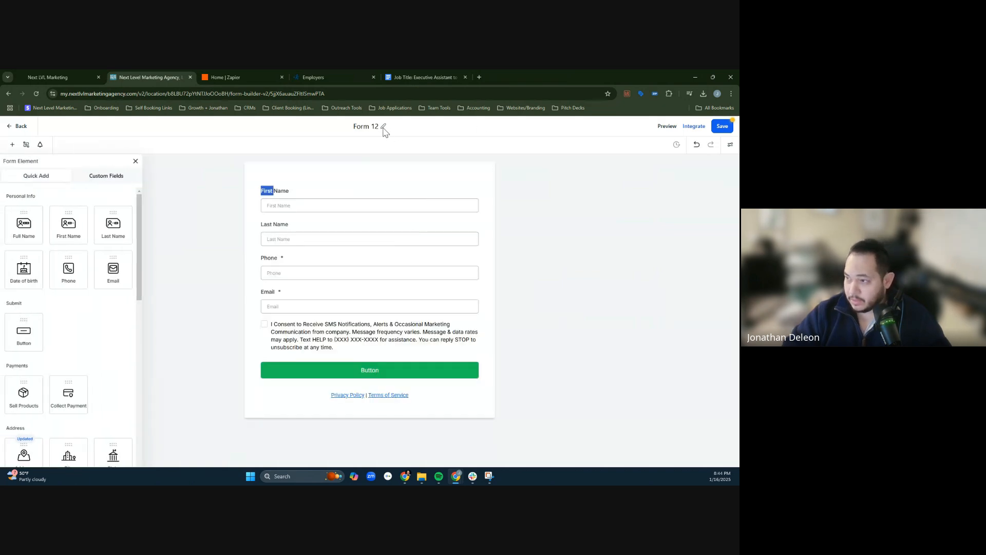
- Rename the new form as "EVA Form"
{"action": "type", "text": "EVA"}
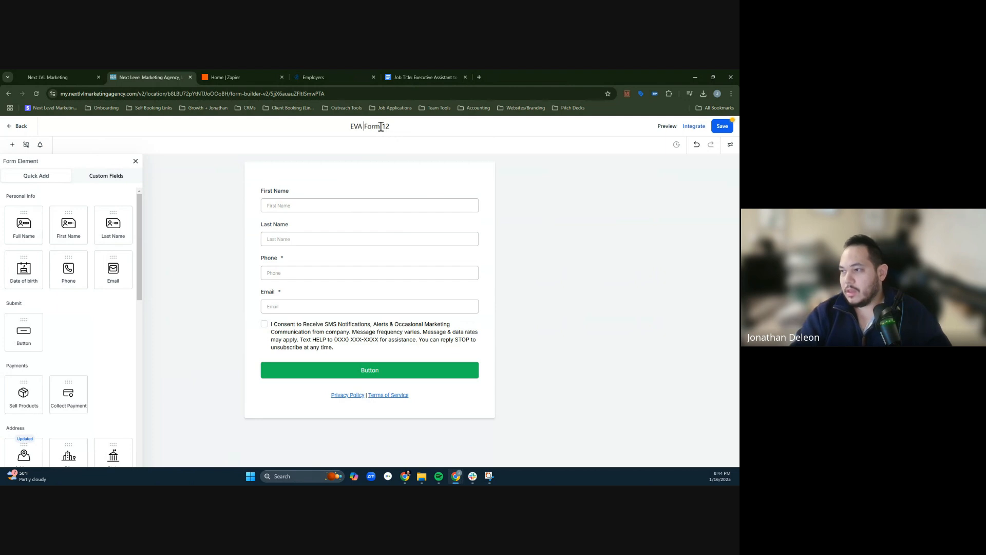
{"action": "key", "text": "BackSpace"}
{"action": "key", "text": "BackSpace"}
{"action": "key", "text": "BackSpace"}
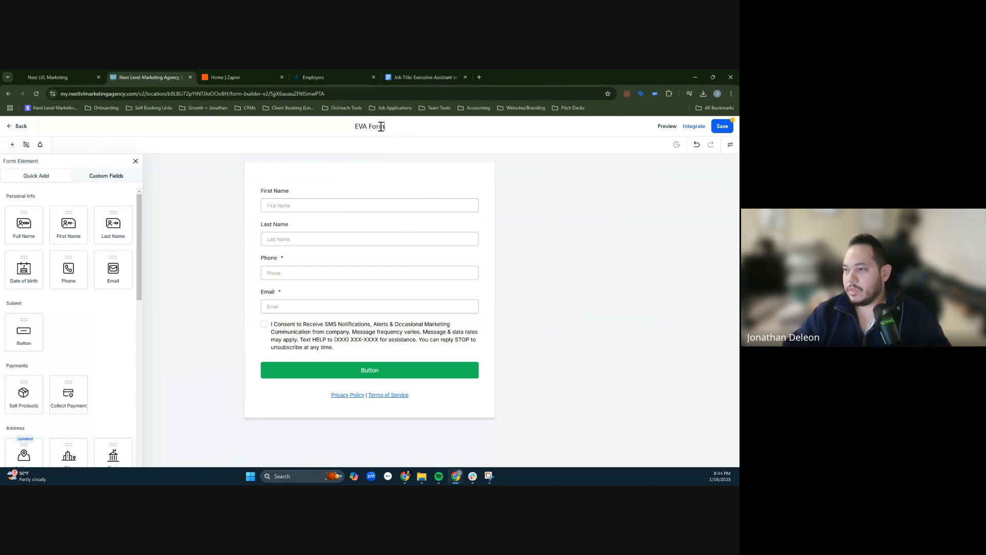
- Check the settings of the name, phone and email fields and remove the SMS consent checkbox from the form
{"action": "left_click", "coordinate": [293, 204]}
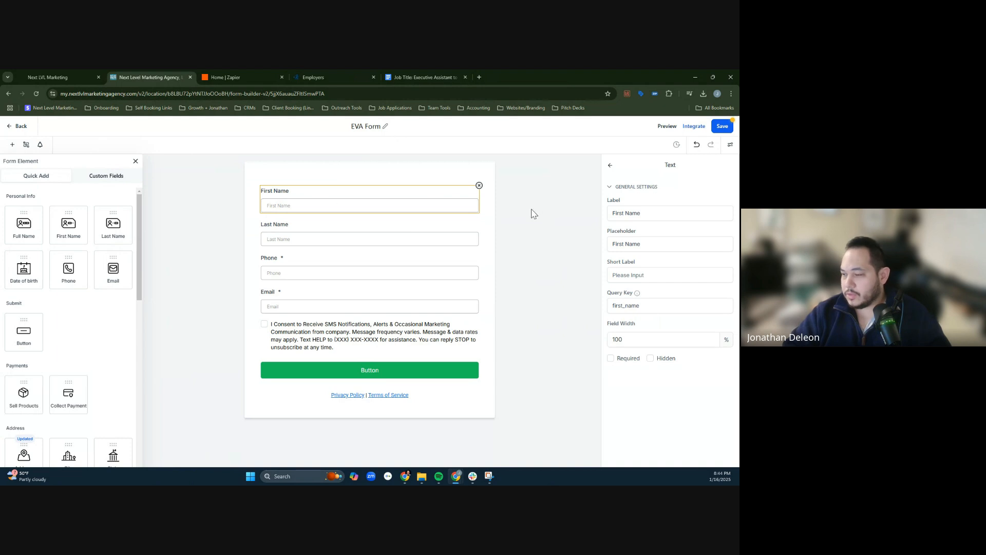
{"action": "left_click", "coordinate": [300, 236]}
{"action": "left_click", "coordinate": [304, 268]}
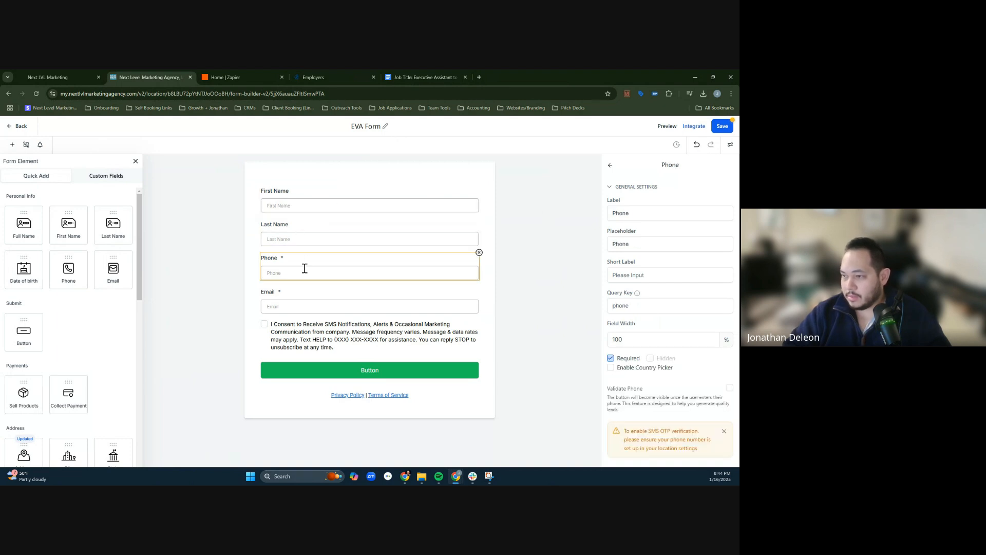
{"action": "left_click", "coordinate": [312, 303]}
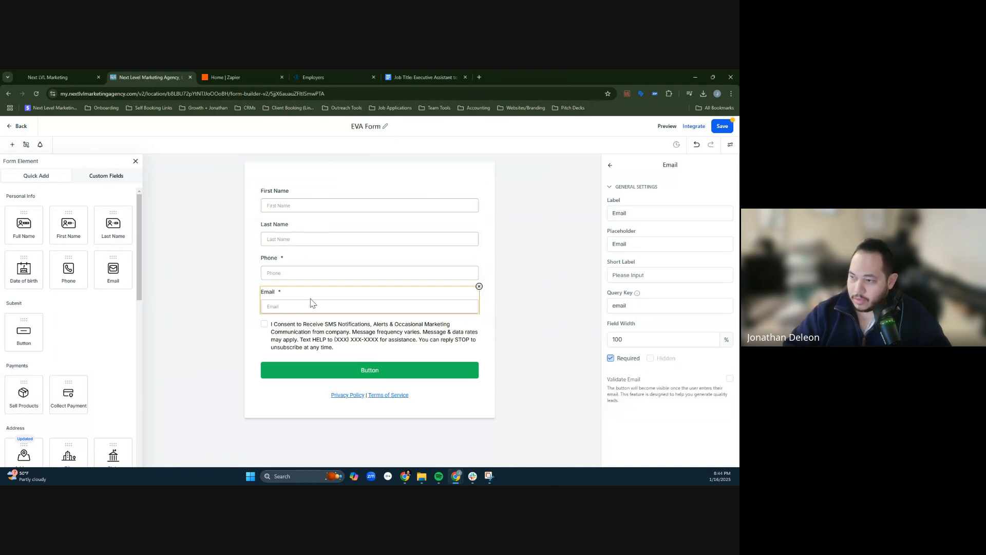
{"action": "left_click", "coordinate": [336, 224]}
{"action": "left_click", "coordinate": [298, 329]}
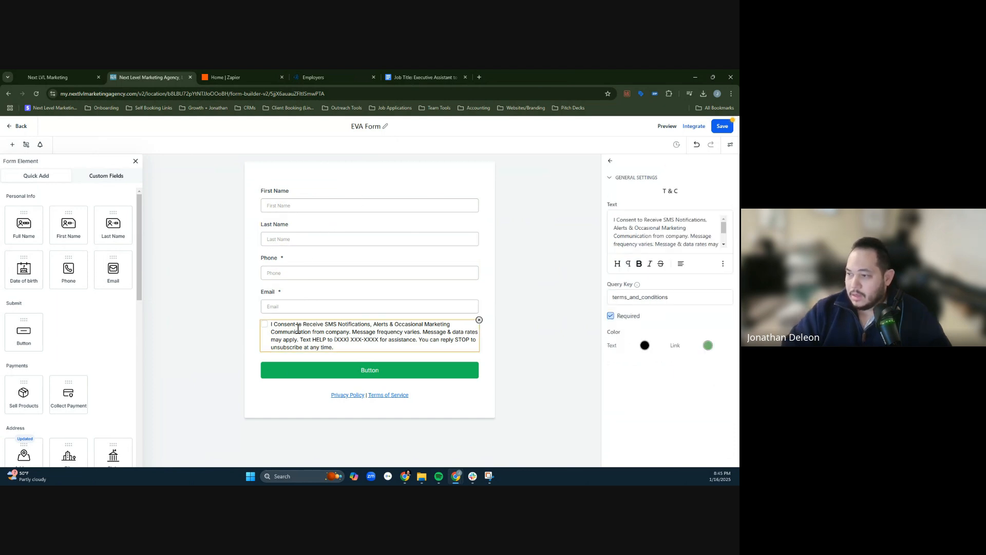
{"action": "left_click", "coordinate": [479, 320]}
- Set the form button's text to "Submit" and remove the Privacy Policy and Terms of Service links below it
{"action": "left_click", "coordinate": [381, 335]}
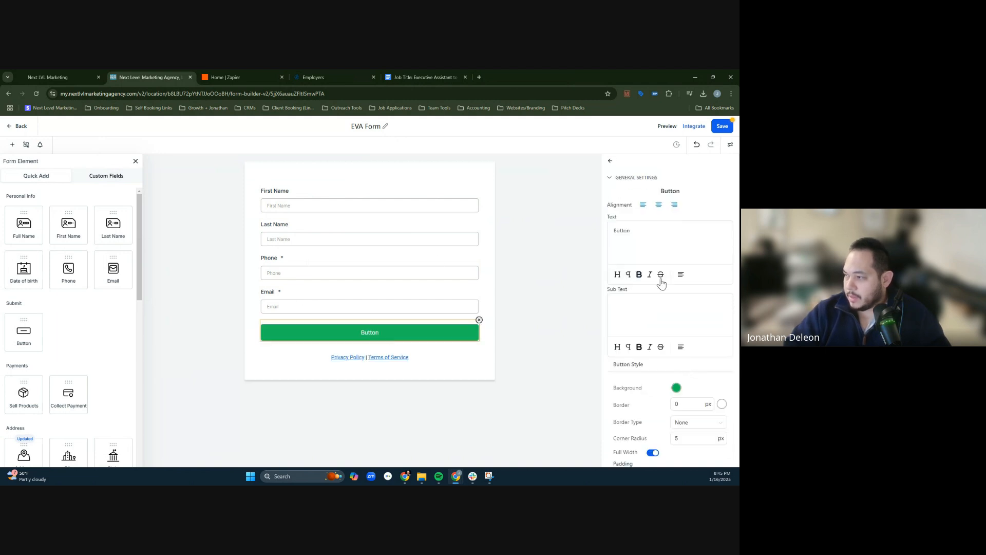
{"action": "key", "text": "ctrl+a"}
{"action": "type", "text": "Subm"}
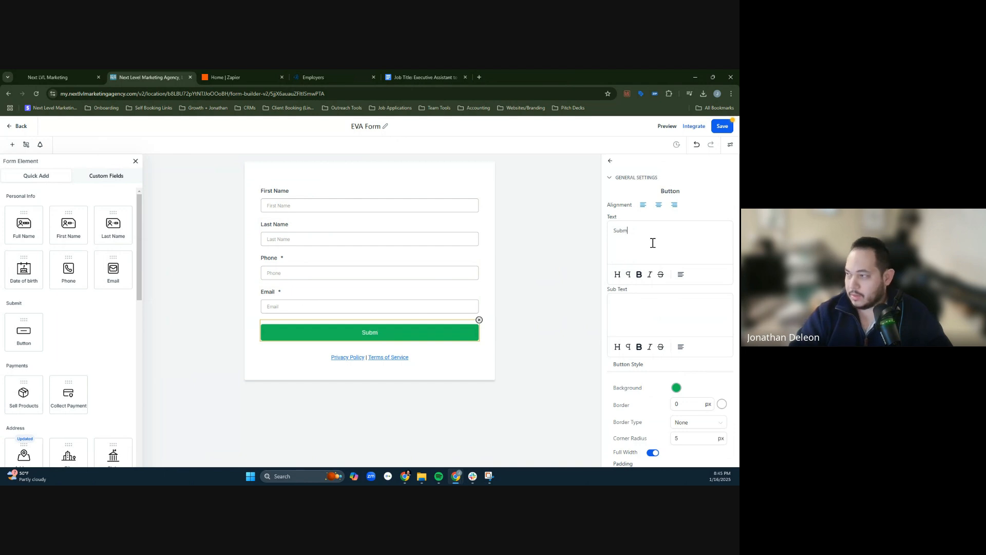
{"action": "left_click", "coordinate": [412, 362]}
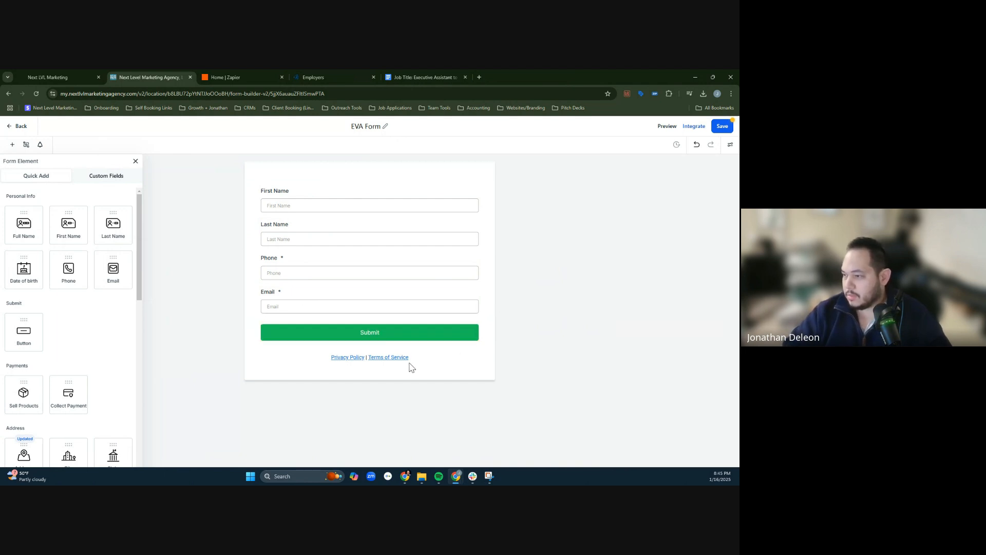
{"action": "left_click", "coordinate": [479, 348]}
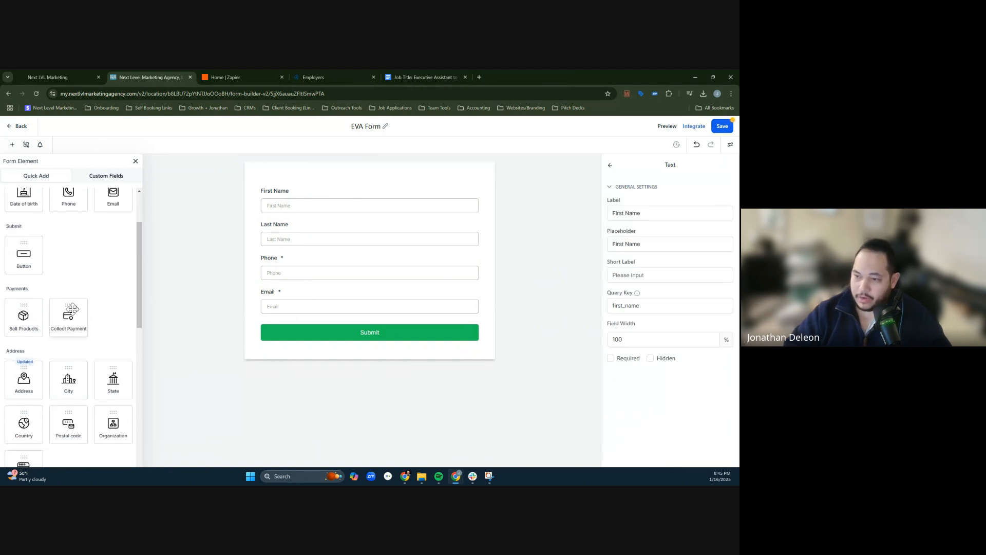
{"action": "scroll", "coordinate": [95, 289], "scroll_direction": "down", "scroll_amount": 3}
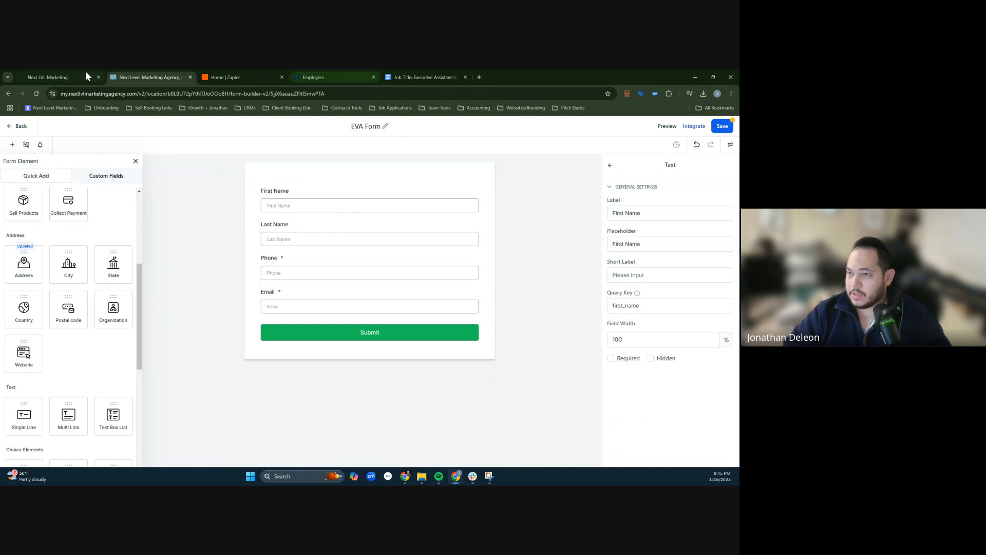
- Switch to ChatGPT and request 5 questions to evaluate candidates for this role, easy to understand and straightforward but still hard enough to disqualify them
{"action": "left_click", "coordinate": [409, 475]}
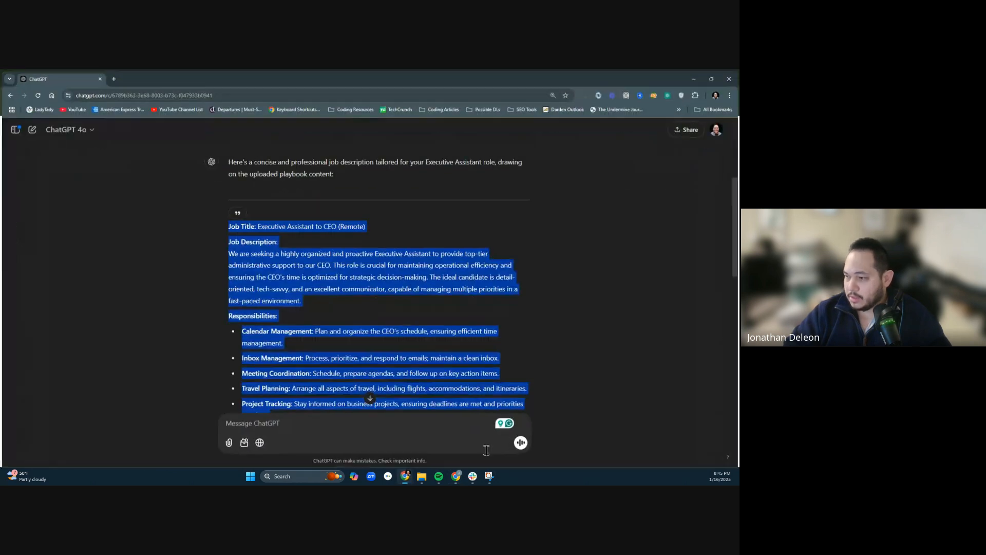
{"action": "left_click", "coordinate": [380, 427]}
{"action": "type", "text": "Ask it"}
{"action": "key", "text": "BackSpace"}
{"action": "key", "text": "BackSpace"}
{"action": "key", "text": "BackSpace"}
{"action": "key", "text": "BackSpace"}
{"action": "key", "text": "BackSpace"}
{"action": "key", "text": "BackSpace"}
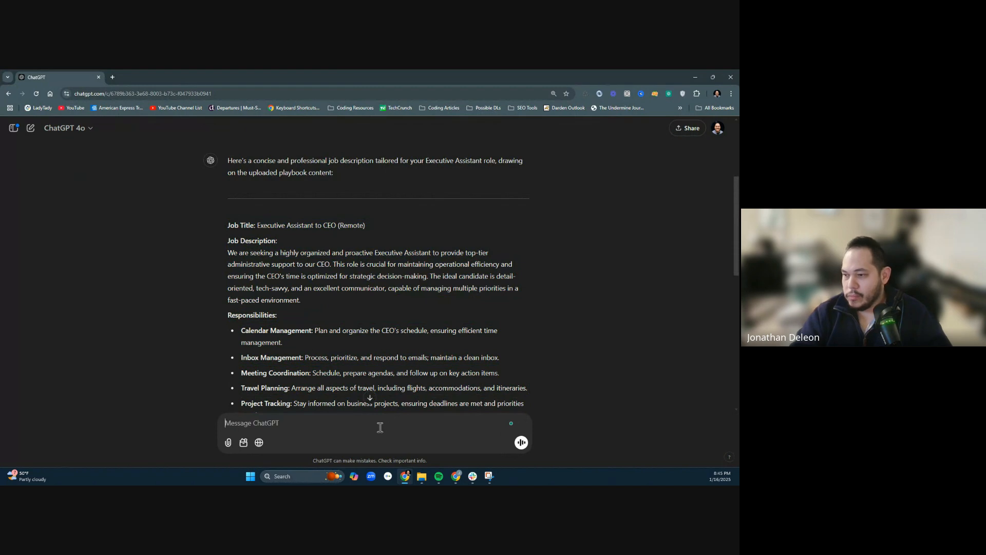
{"action": "type", "text": "Provide me 5 questions that I can use to evaluati"}
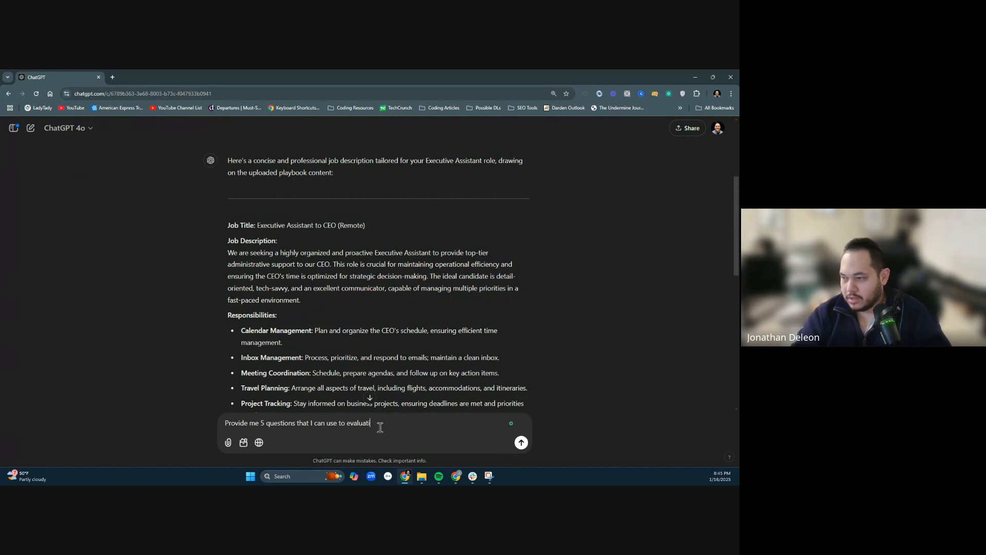
{"action": "type", "text": "ca"}
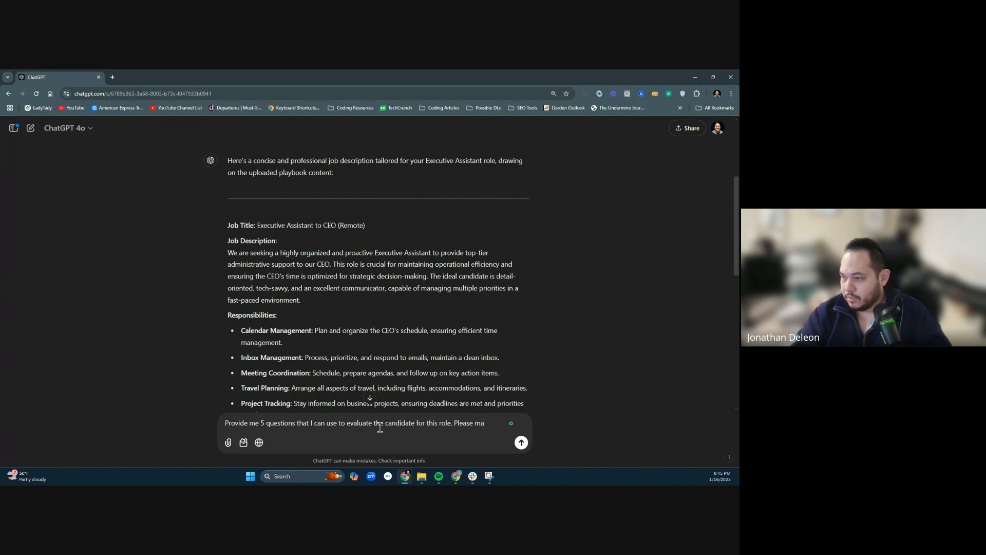
{"action": "type", "text": "m ea"}
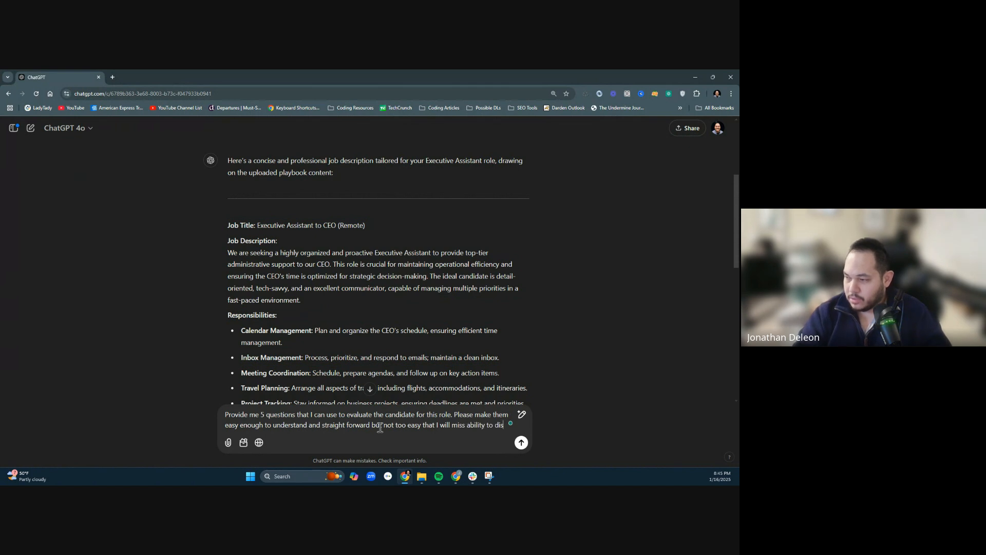
{"action": "type", "text": "lify them."}
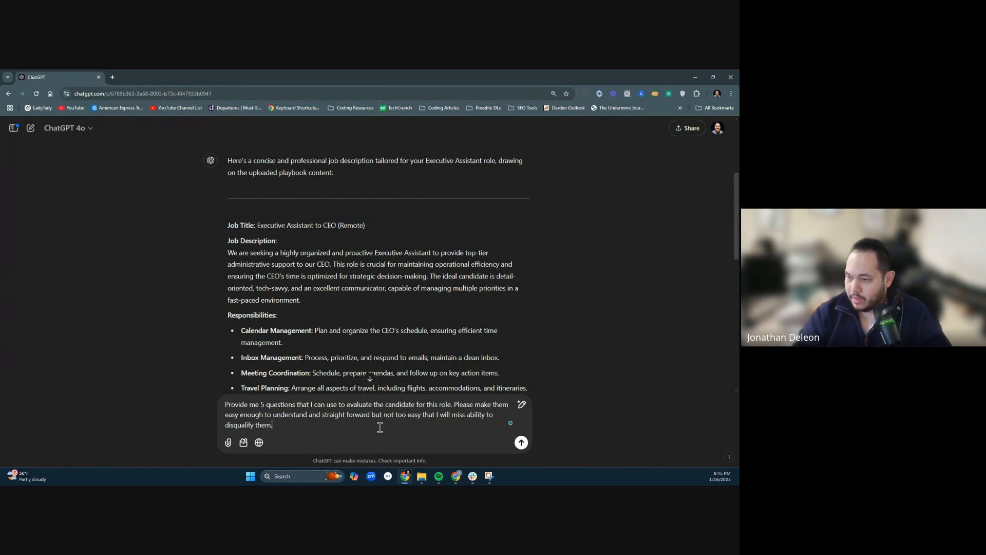
{"action": "key", "text": "Return"}
- Read through the generated evaluation questions and copy all five with their headings and purposes
{"action": "middle_click", "coordinate": [536, 388]}
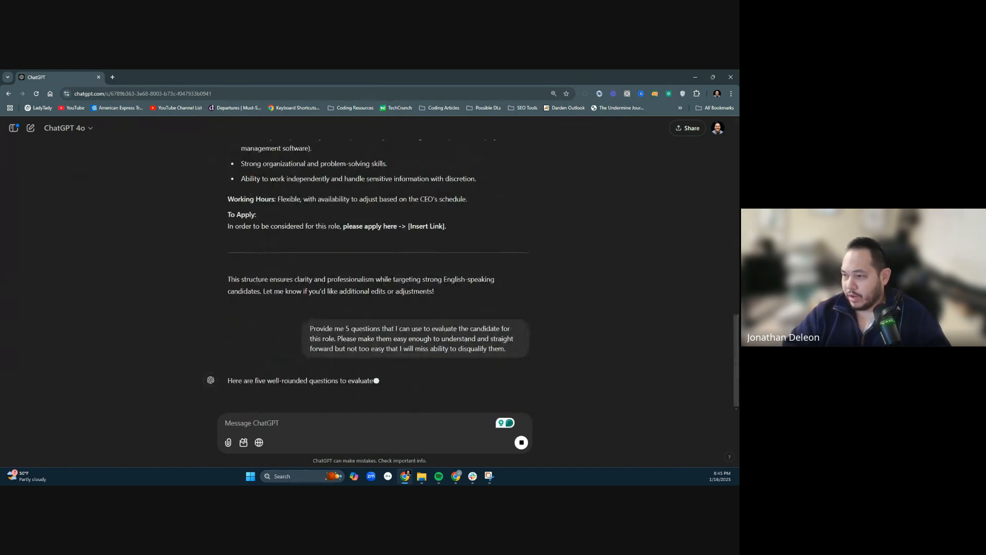
{"action": "middle_click", "coordinate": [532, 483]}
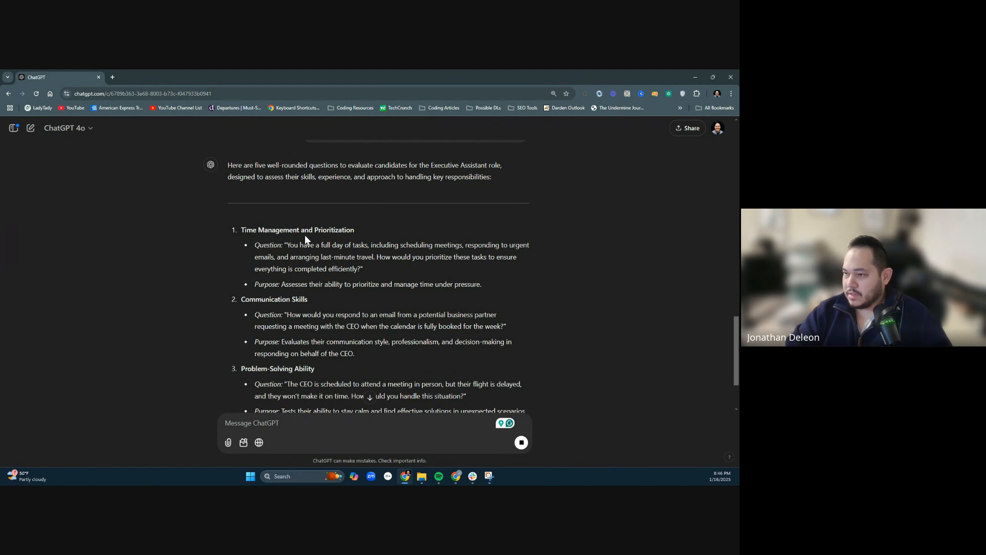
{"action": "double_click", "coordinate": [262, 245]}
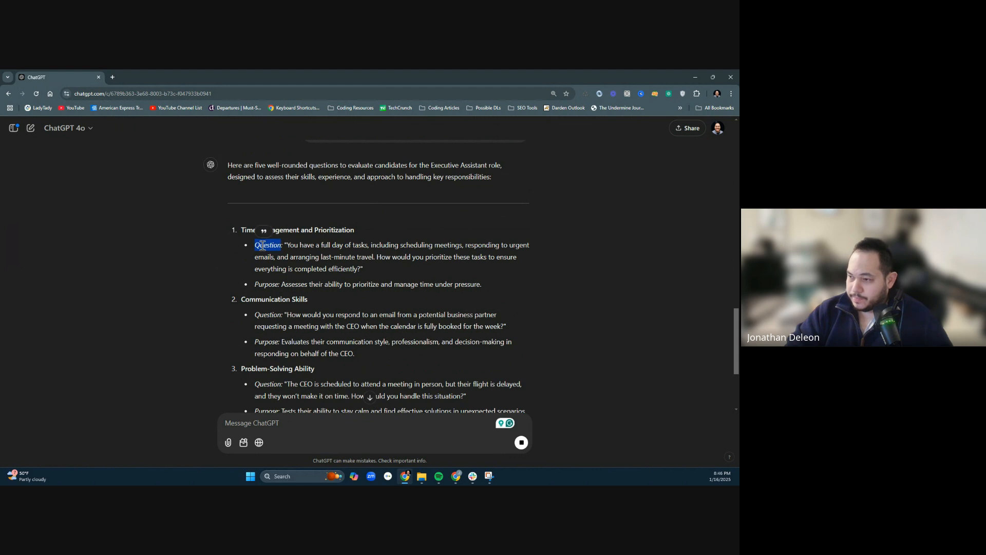
{"action": "left_click_drag", "start_coordinate": [287, 245], "coordinate": [359, 272]}
{"action": "scroll", "coordinate": [399, 267], "scroll_direction": "down", "scroll_amount": 3}
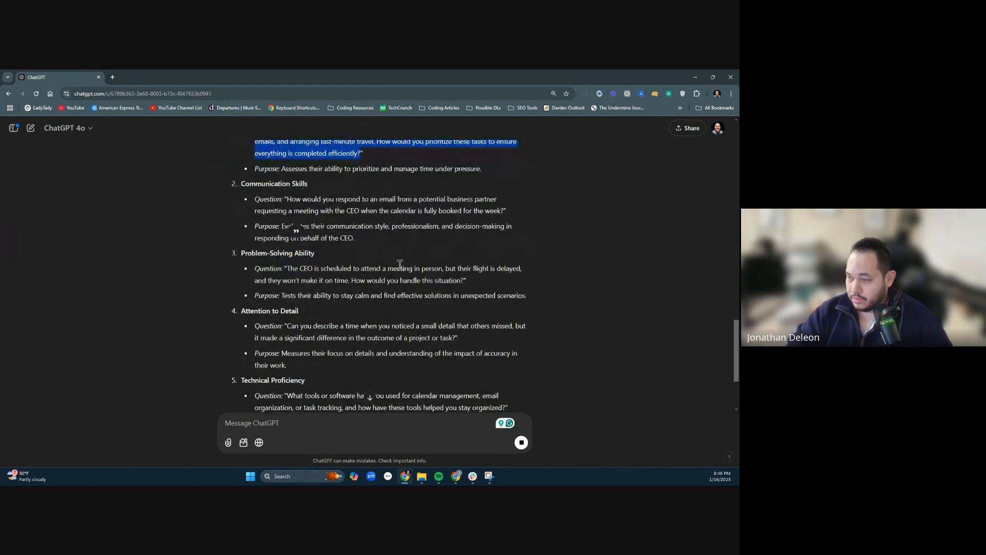
{"action": "scroll", "coordinate": [399, 267], "scroll_direction": "up", "scroll_amount": 2}
{"action": "left_click_drag", "start_coordinate": [241, 190], "coordinate": [447, 400]}
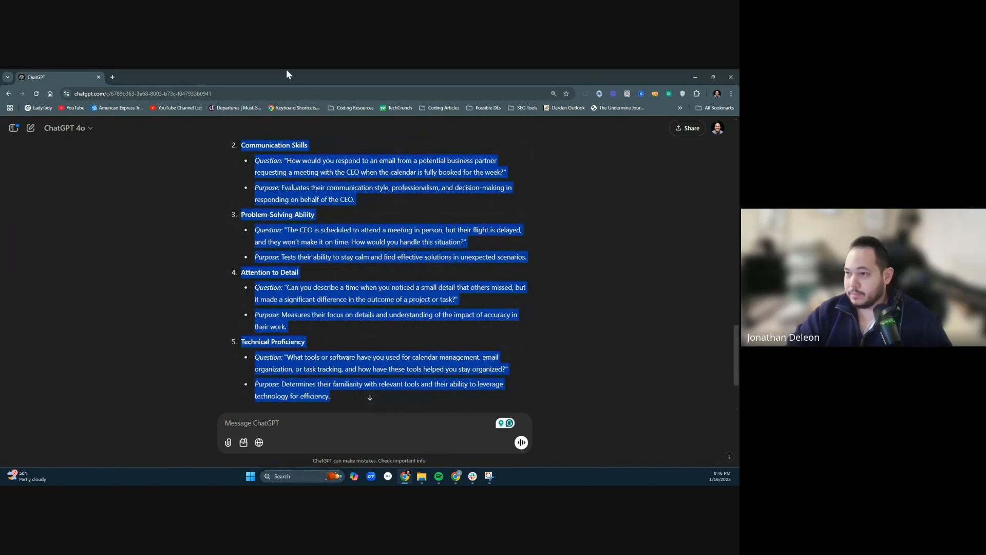
- Switch to the Executive Assistant job description in Google Docs and rename its first document tab after the job title
{"action": "left_click", "coordinate": [696, 76]}
{"action": "left_click", "coordinate": [412, 77]}
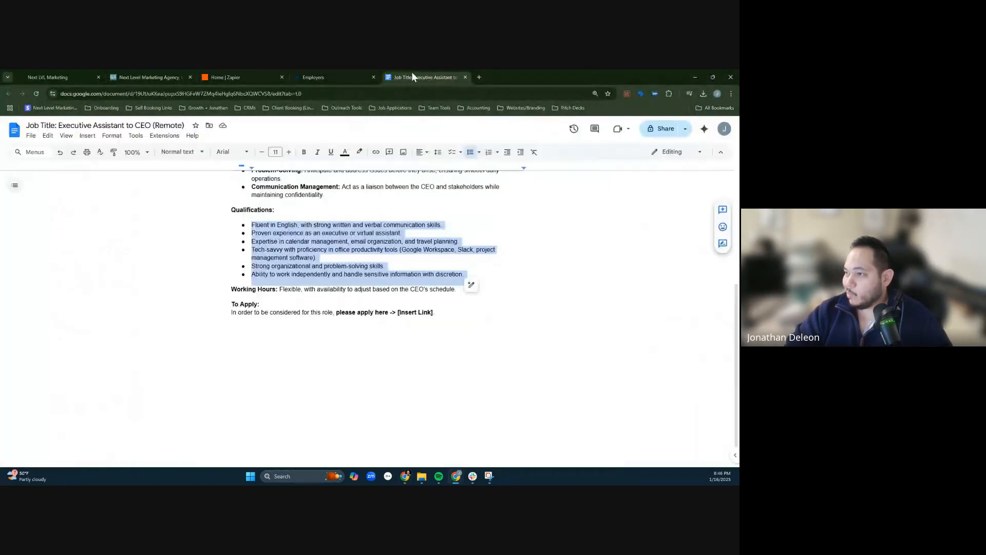
{"action": "left_click", "coordinate": [437, 380]}
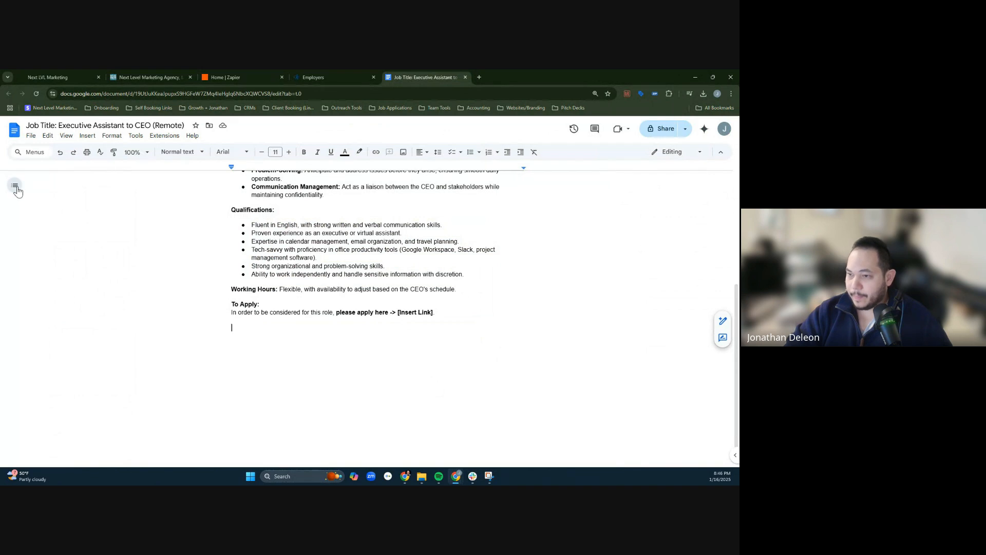
{"action": "left_click", "coordinate": [15, 185]}
{"action": "left_click", "coordinate": [101, 224]}
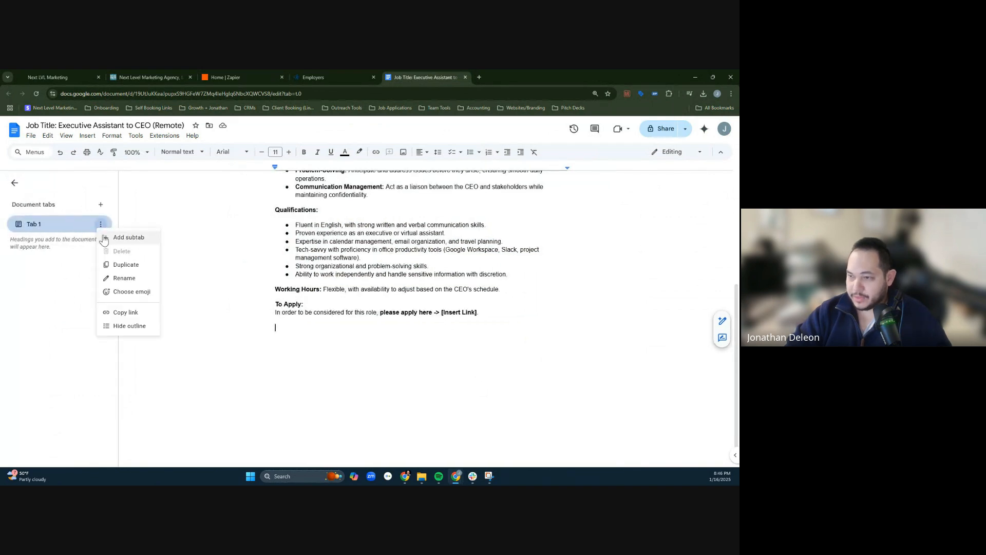
{"action": "left_click", "coordinate": [125, 277]}
- Add a second document tab, paste the five evaluation questions into it and name the tab "Questions"
{"action": "left_click", "coordinate": [101, 204]}
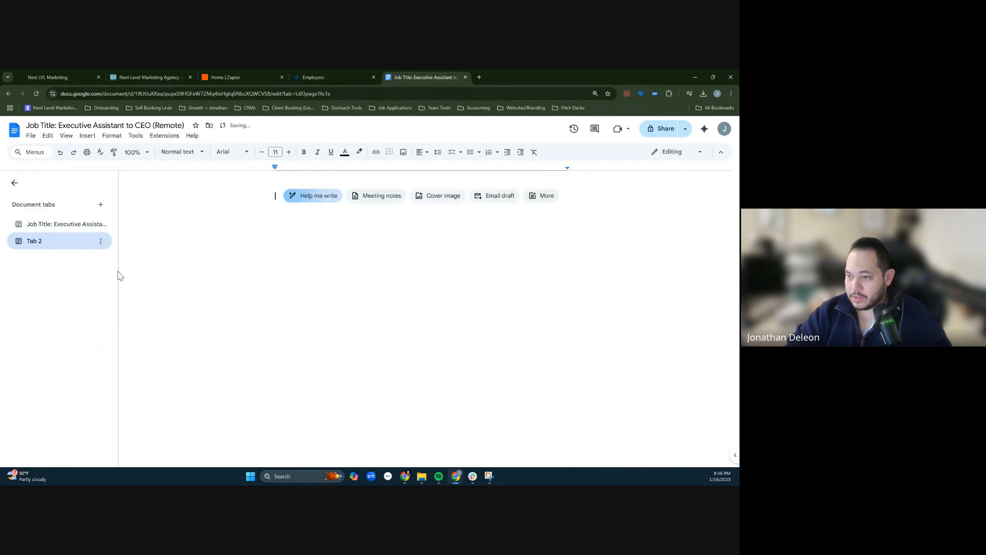
{"action": "key", "text": "ctrl+v"}
{"action": "left_click", "coordinate": [101, 241]}
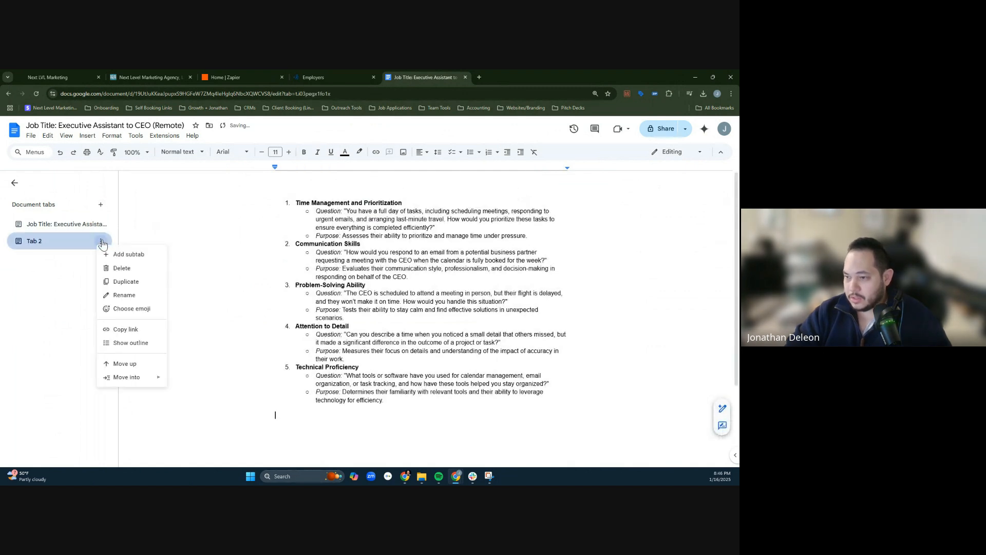
{"action": "left_click", "coordinate": [124, 295]}
{"action": "type", "text": "Questions"}
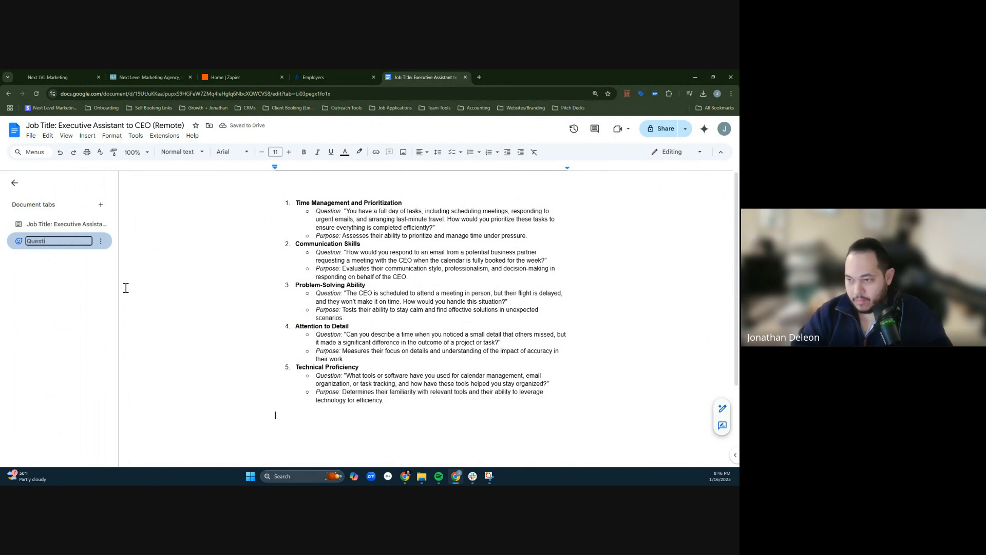
{"action": "key", "text": "Return"}
- Copy the Time Management and Prioritization question from the document and add a Multi Line field below Email in the EVA form
{"action": "mouse_move", "coordinate": [345, 211]}
{"action": "left_mouse_down"}
{"action": "mouse_move", "coordinate": [438, 230]}
{"action": "mouse_move", "coordinate": [429, 230]}
{"action": "left_mouse_up"}
{"action": "key", "text": "ctrl+c"}
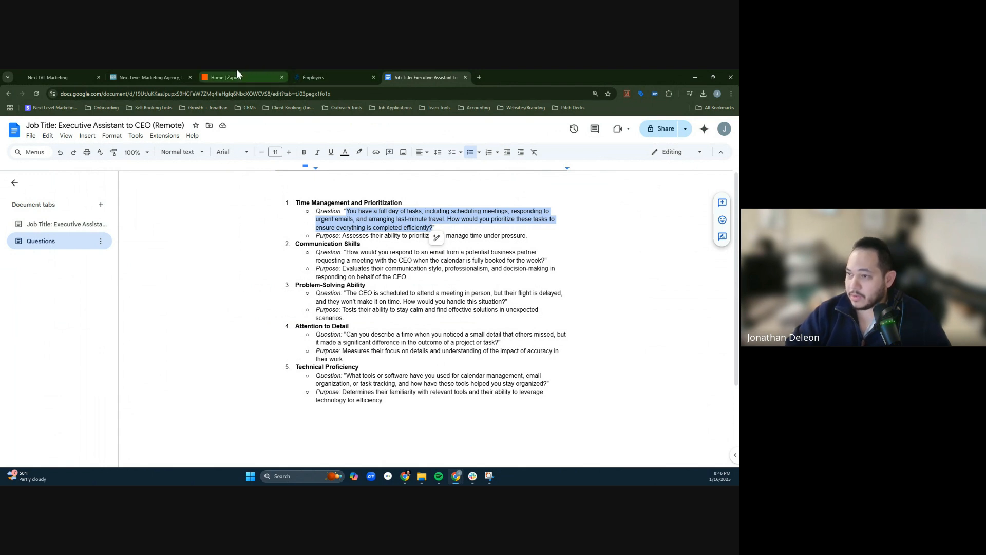
{"action": "left_click", "coordinate": [129, 72]}
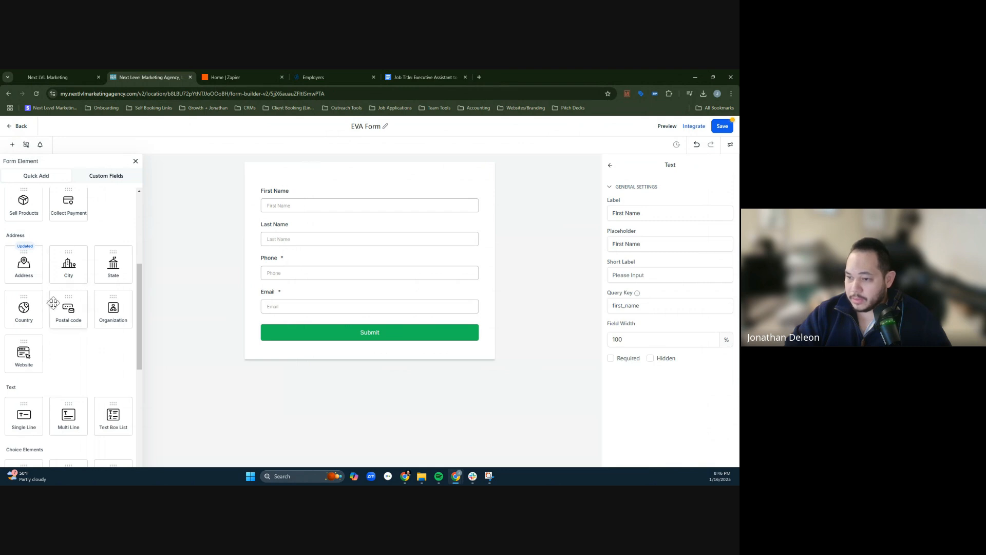
{"action": "scroll", "coordinate": [62, 326], "scroll_direction": "down", "scroll_amount": 1}
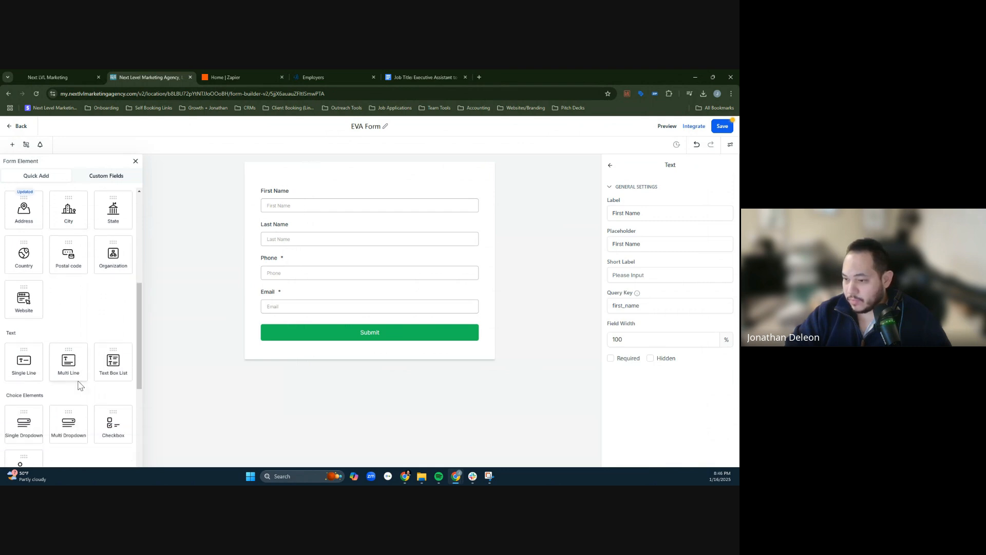
{"action": "scroll", "coordinate": [72, 360], "scroll_direction": "up", "scroll_amount": 2}
{"action": "scroll", "coordinate": [82, 365], "scroll_direction": "down", "scroll_amount": 4}
{"action": "left_click_drag", "start_coordinate": [67, 302], "coordinate": [325, 337]}
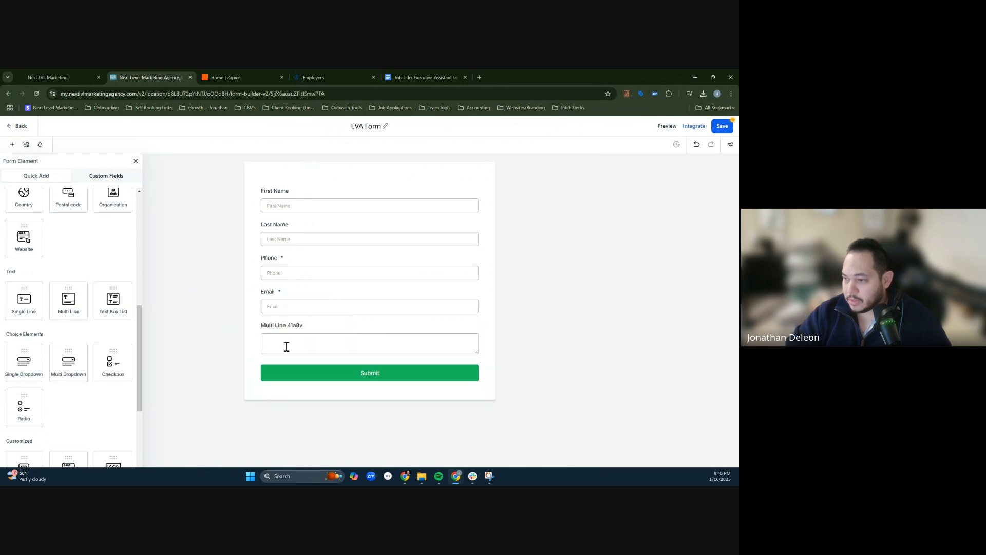
- Replace the new multi-line field's label with the copied question about prioritizing a full day of tasks
{"action": "left_click", "coordinate": [287, 341]}
{"action": "left_click", "coordinate": [654, 213]}
{"action": "key", "text": "ctrl+a"}
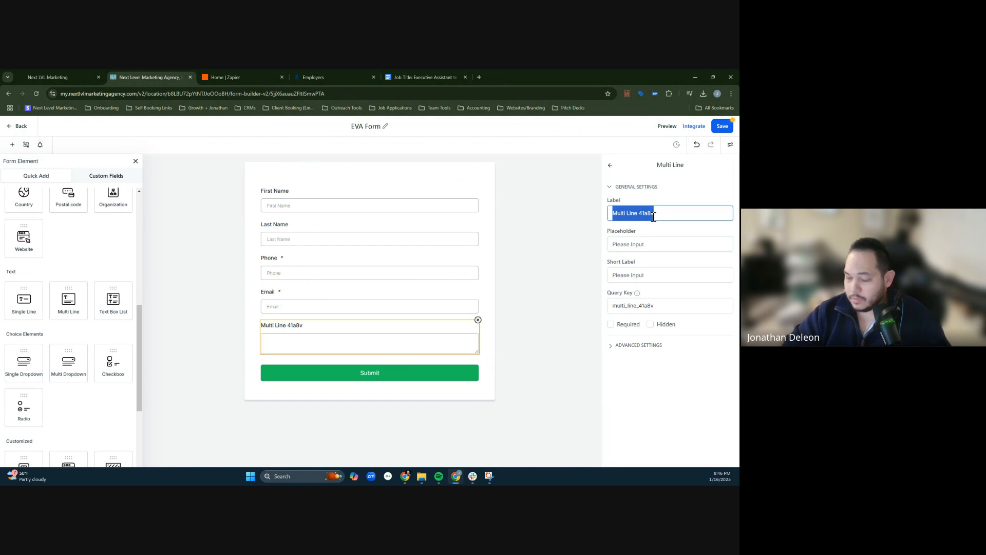
{"action": "type", "text": "question1"}
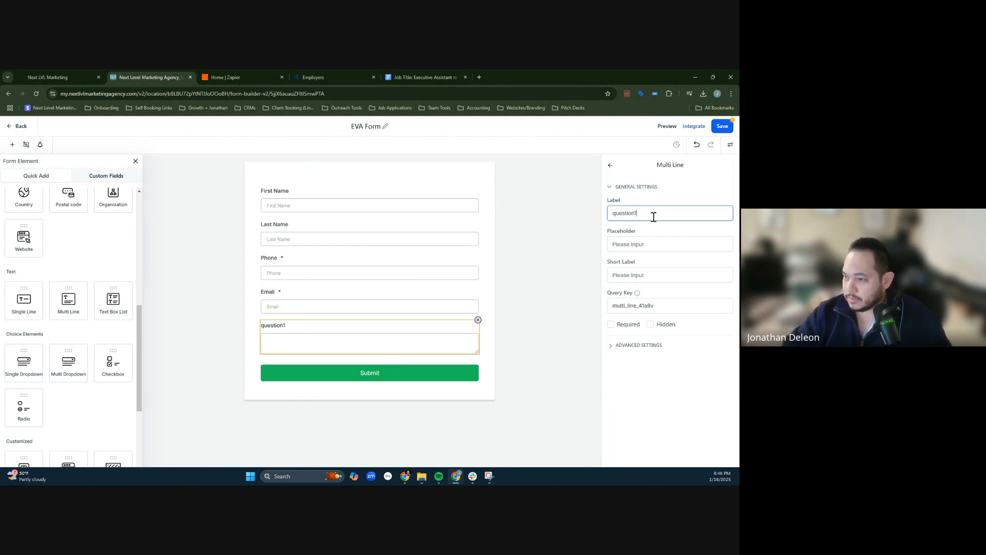
{"action": "key", "text": "BackSpace"}
{"action": "key", "text": "BackSpace"}
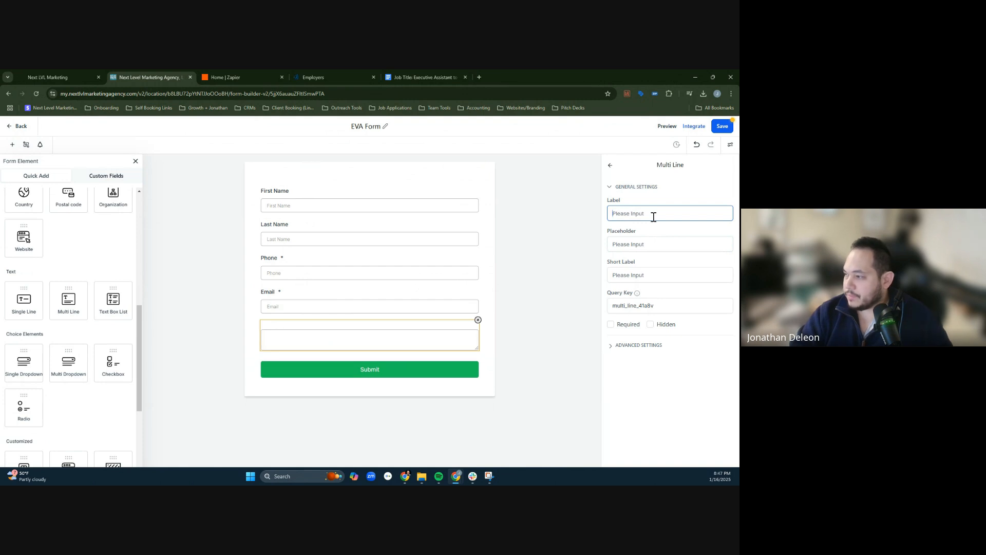
{"action": "key", "text": "ctrl+v"}
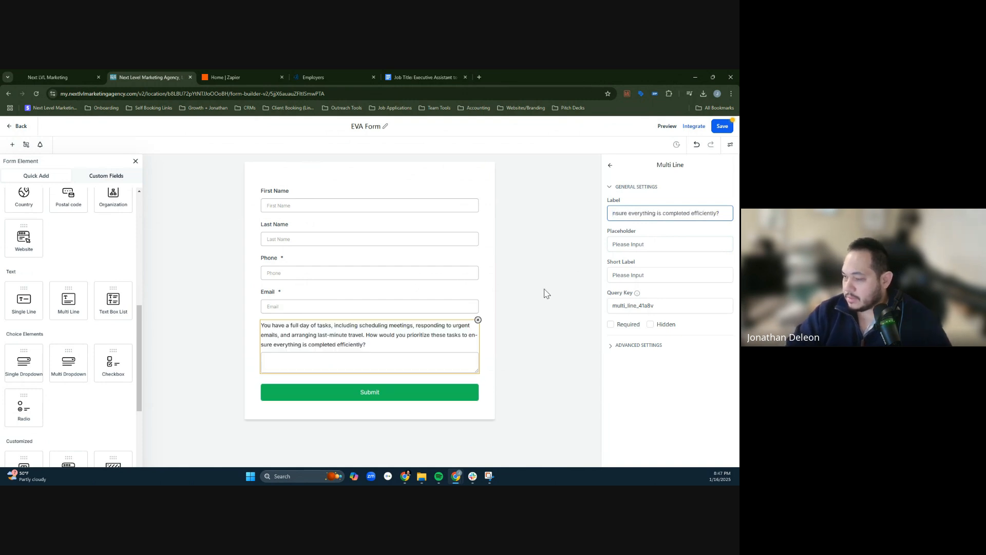
- Expand the question field's advanced settings and clear its query key
{"action": "left_click", "coordinate": [678, 381]}
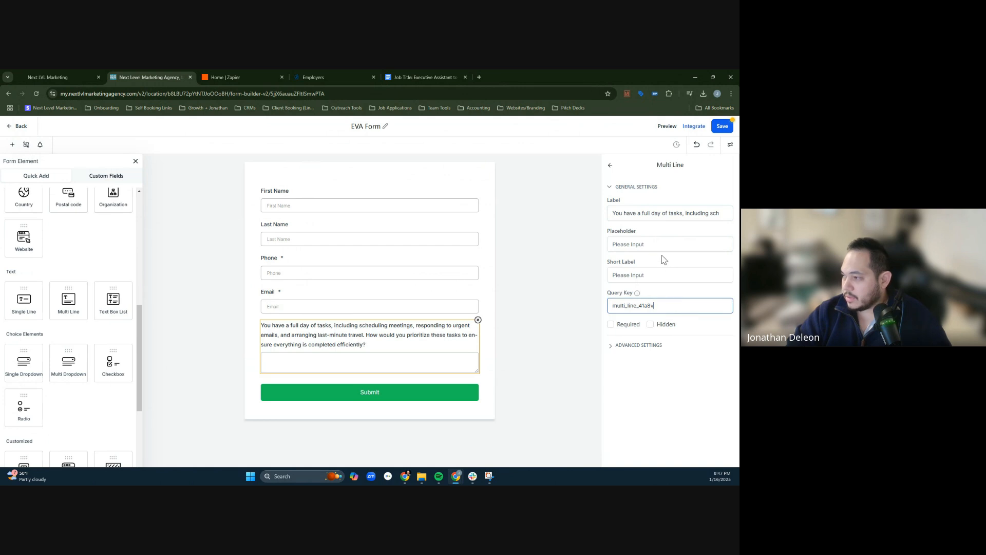
{"action": "left_click", "coordinate": [651, 275]}
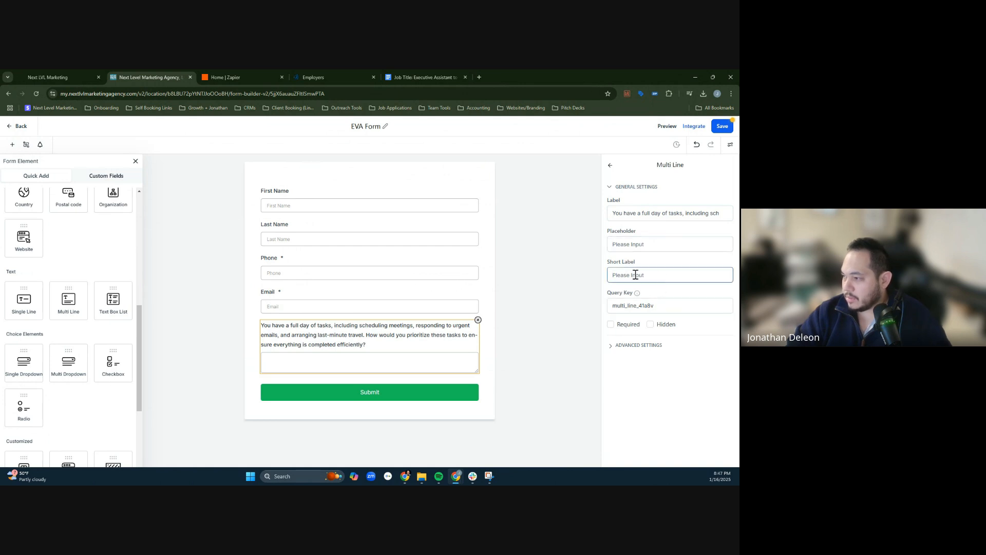
{"action": "left_click", "coordinate": [626, 345]}
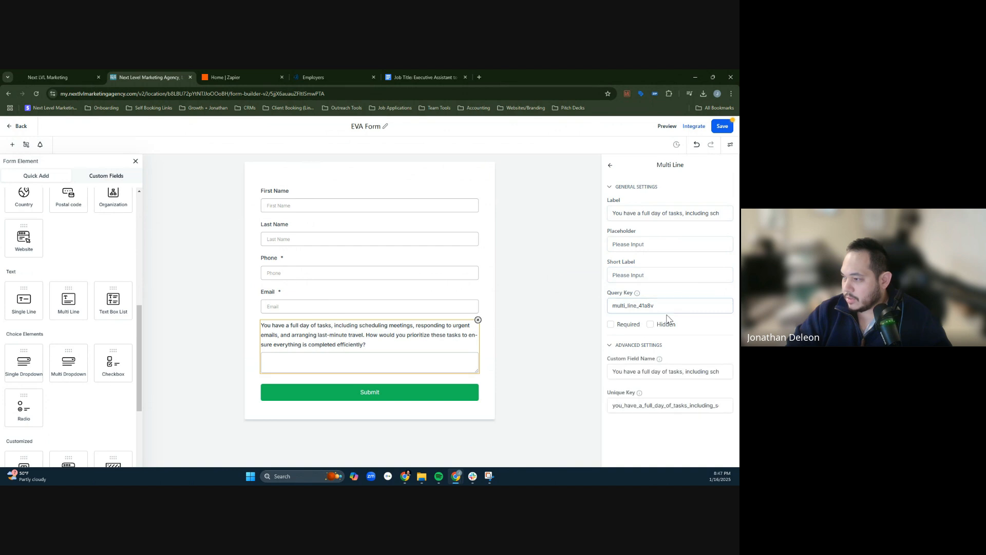
{"action": "double_click", "coordinate": [669, 305]}
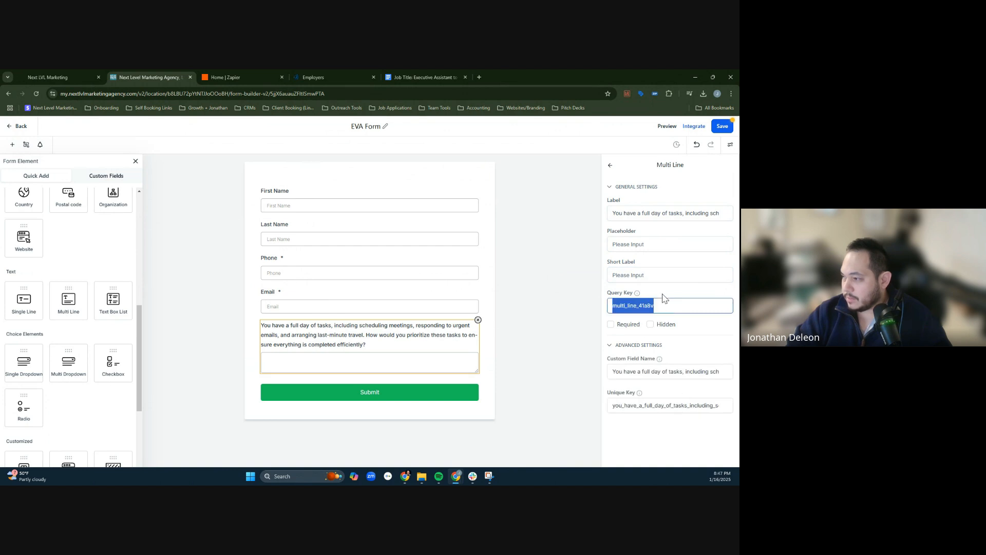
{"action": "key", "text": "BackSpace"}
{"action": "left_click", "coordinate": [693, 295]}
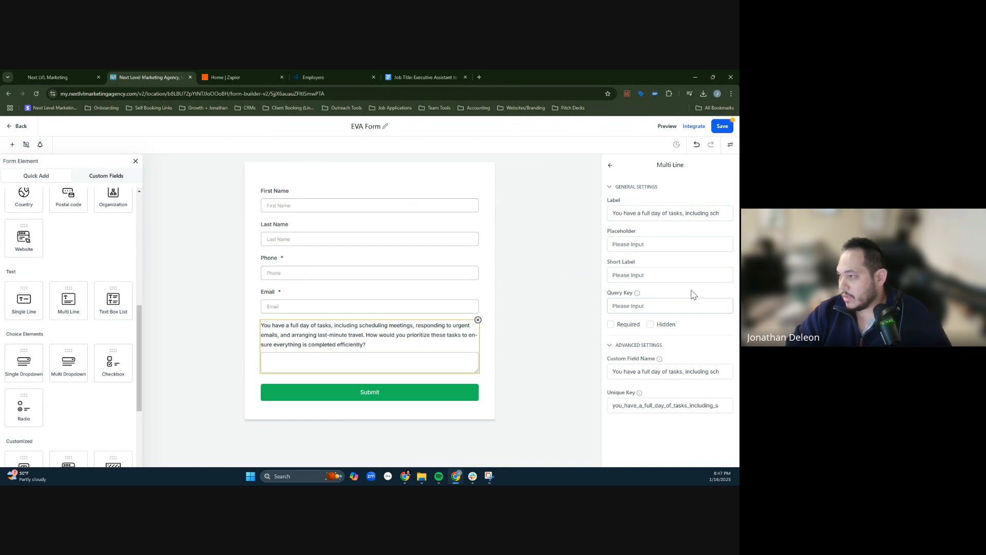
- Try setting both the unique key and the custom field name of the question field to full_day_tasks
{"action": "double_click", "coordinate": [657, 405]}
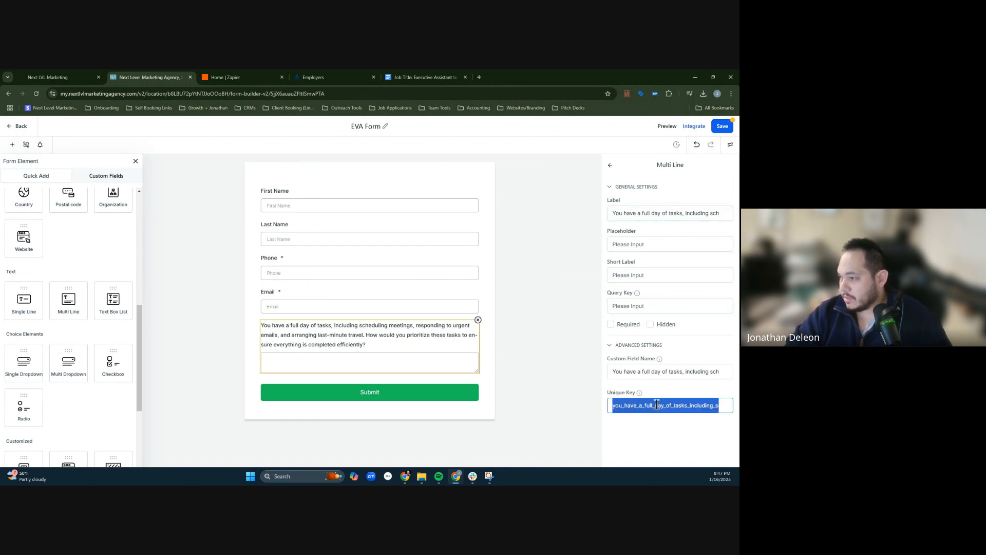
{"action": "type", "text": "full_da"}
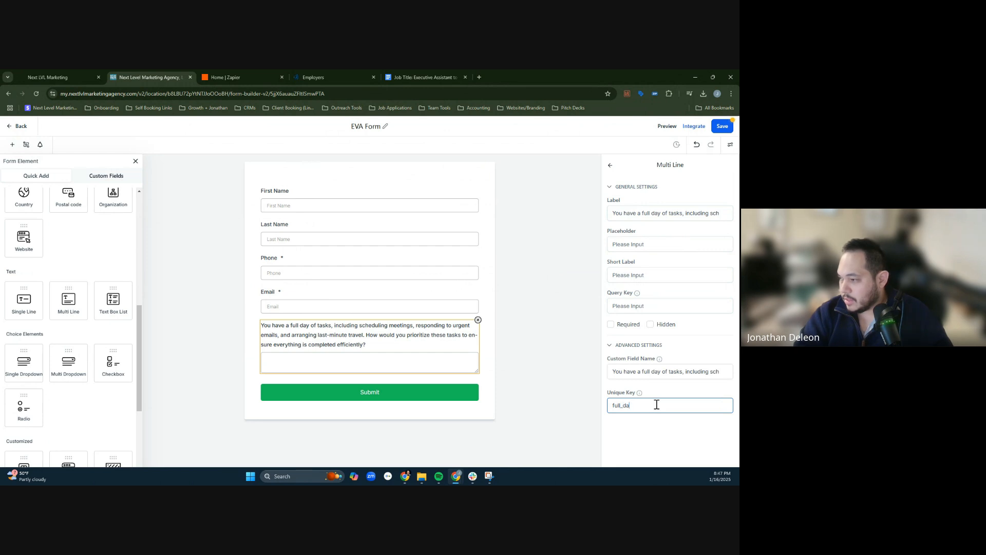
{"action": "type", "text": "y_tasks"}
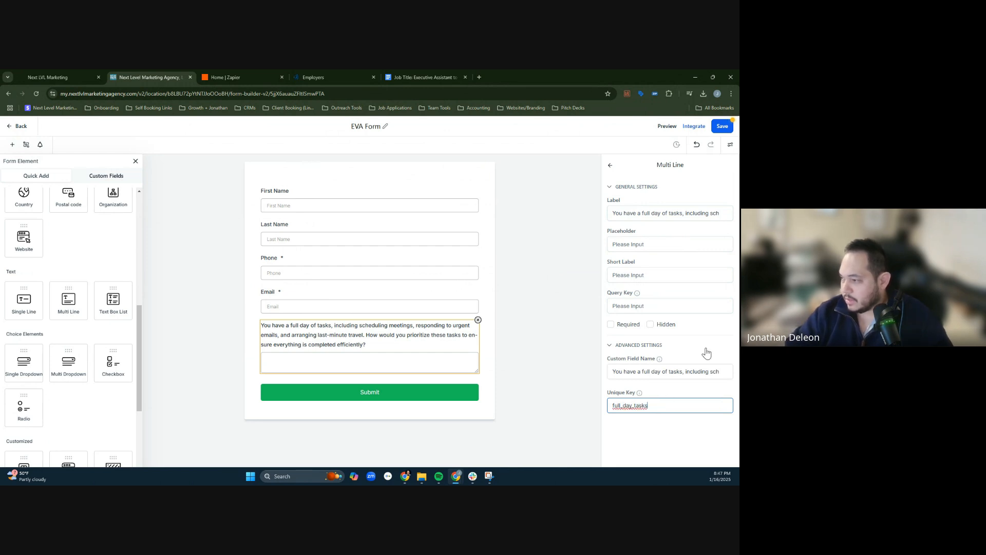
{"action": "triple_click", "coordinate": [676, 372]}
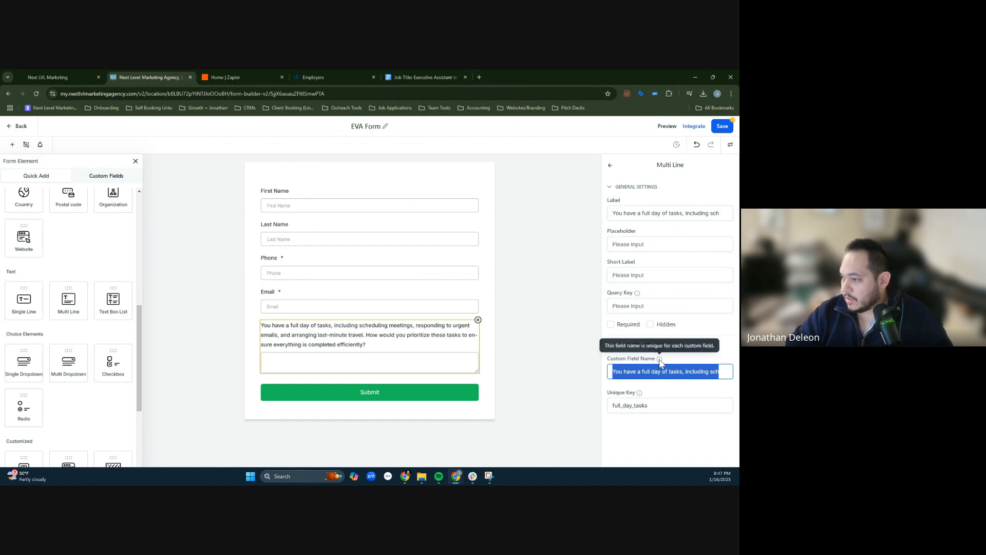
{"action": "type", "text": "full_day"}
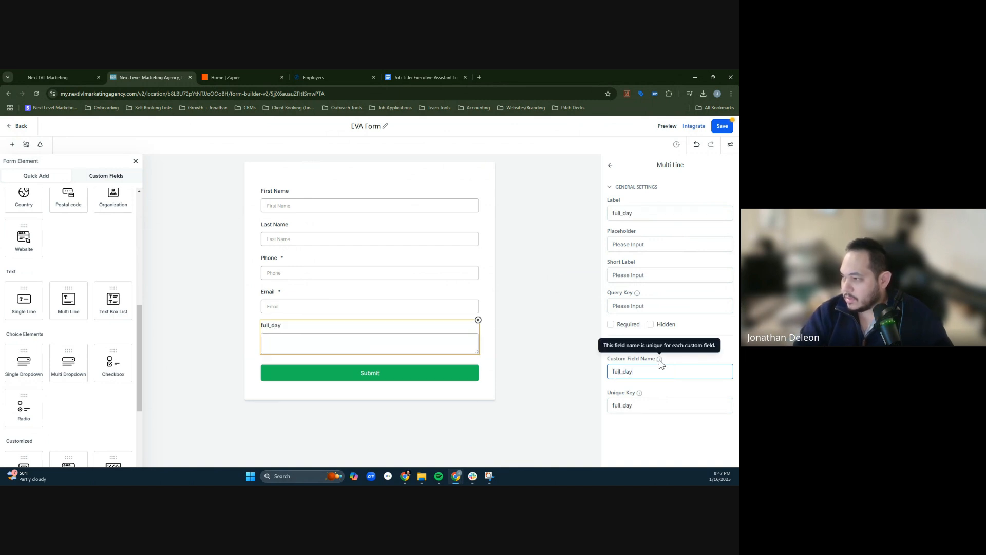
{"action": "type", "text": "_tasks"}
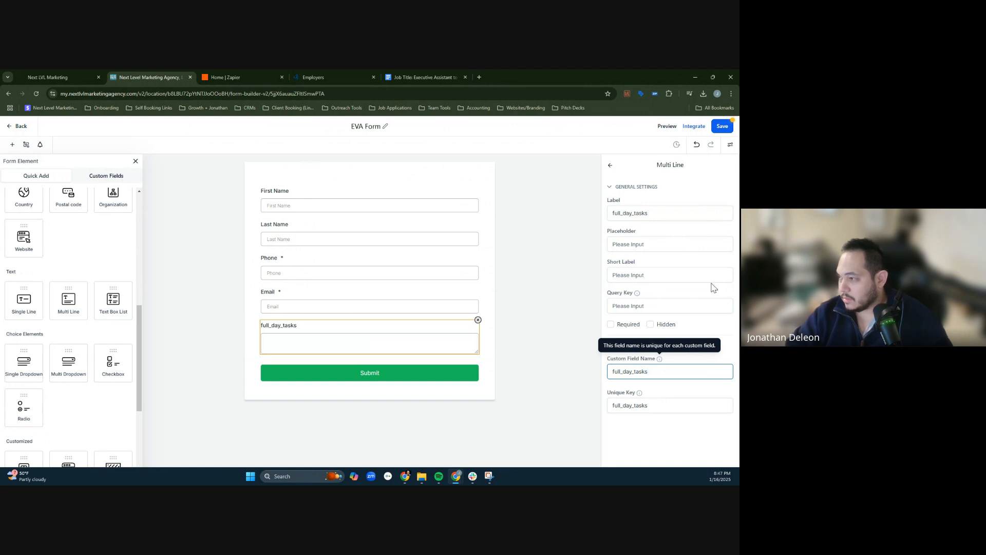
{"action": "left_click", "coordinate": [634, 276]}
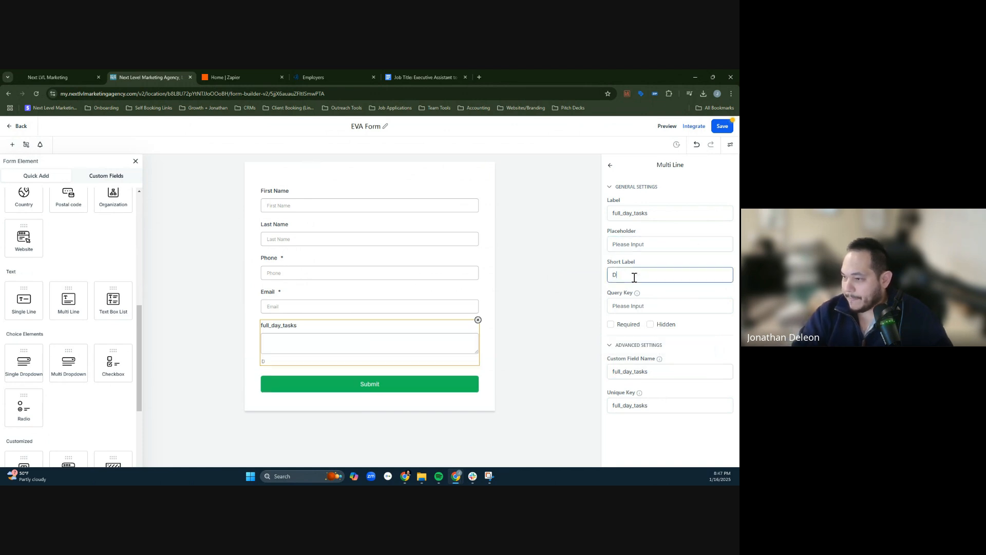
- Paste the full first question back in as the field's label and set its unique key to full_day_tasks
{"action": "left_click", "coordinate": [652, 214]}
{"action": "key", "text": "ctrl+a"}
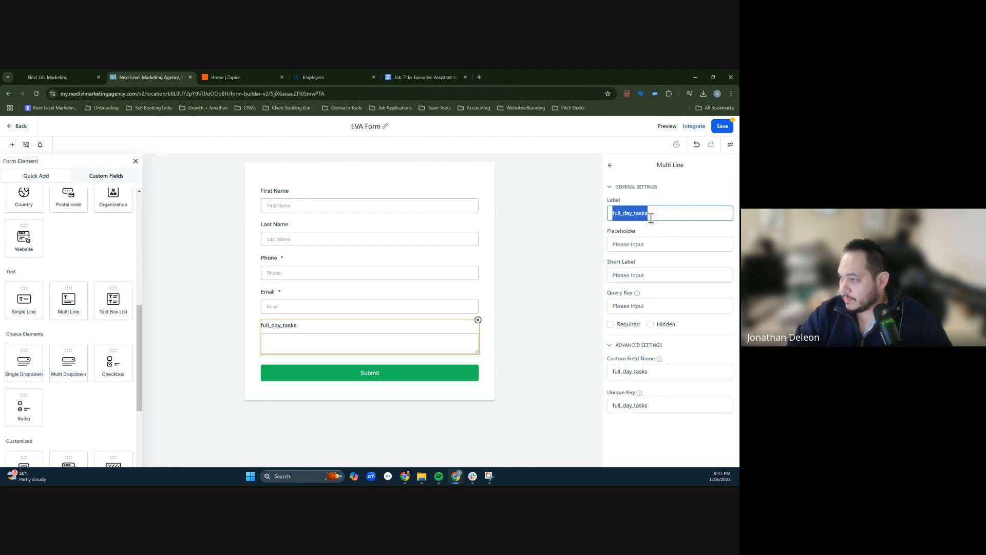
{"action": "type", "text": "You have a full day of tasks, including scheduling meetings, responding to urgent emails, and arranging last-minute travel. How would you prioritize these tasks to ensure everything is completed efficiently?"}
{"action": "left_click", "coordinate": [635, 376]}
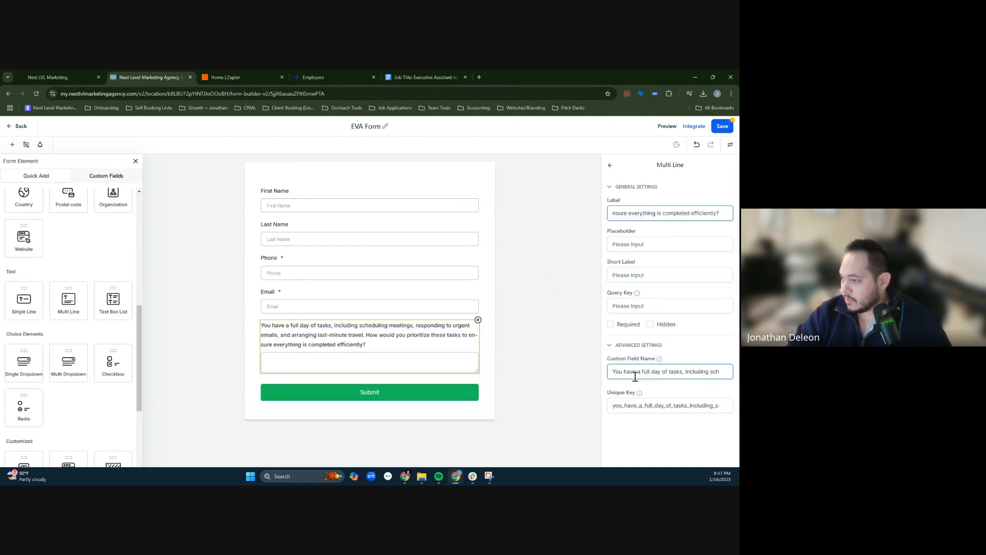
{"action": "triple_click", "coordinate": [634, 376]}
{"action": "triple_click", "coordinate": [651, 410]}
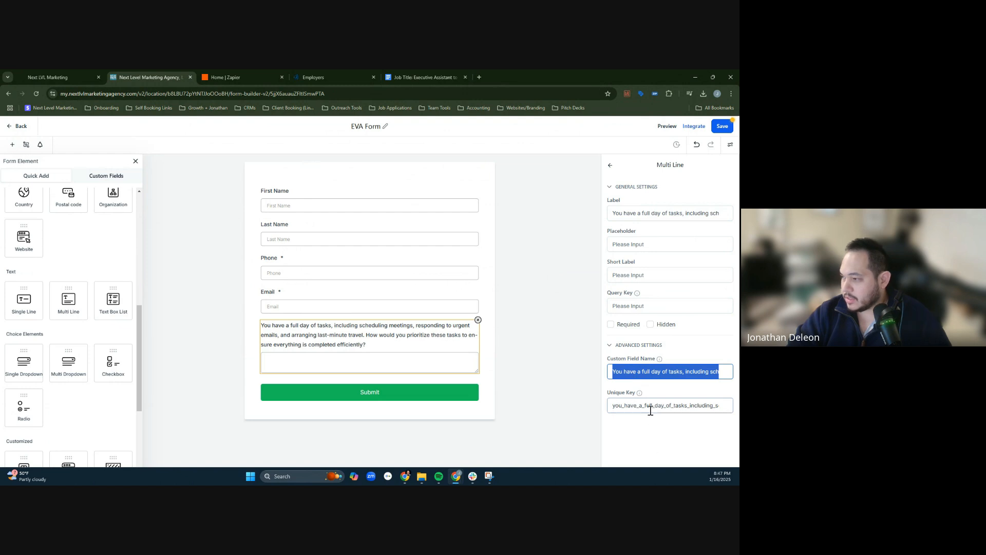
{"action": "type", "text": "ful"}
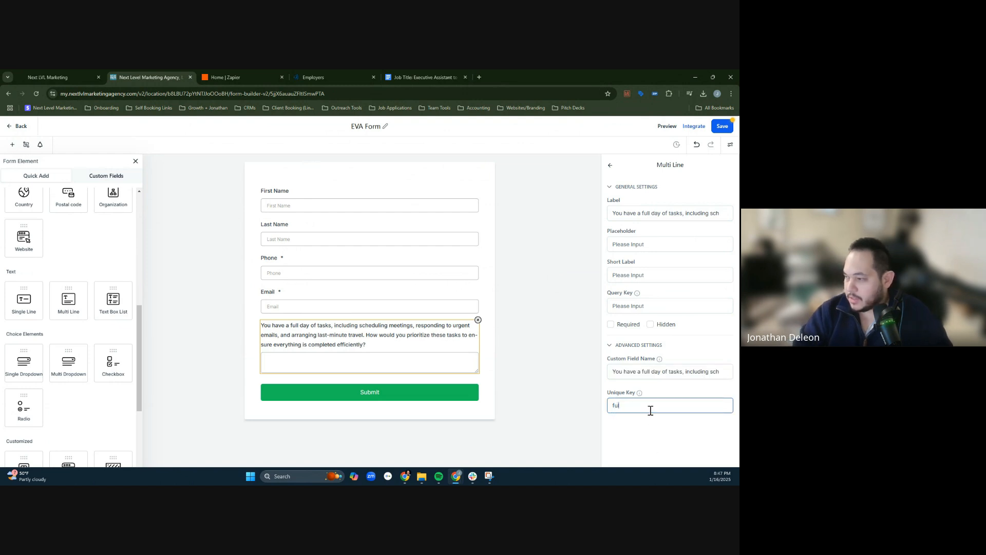
{"action": "type", "text": "l_day_tasks"}
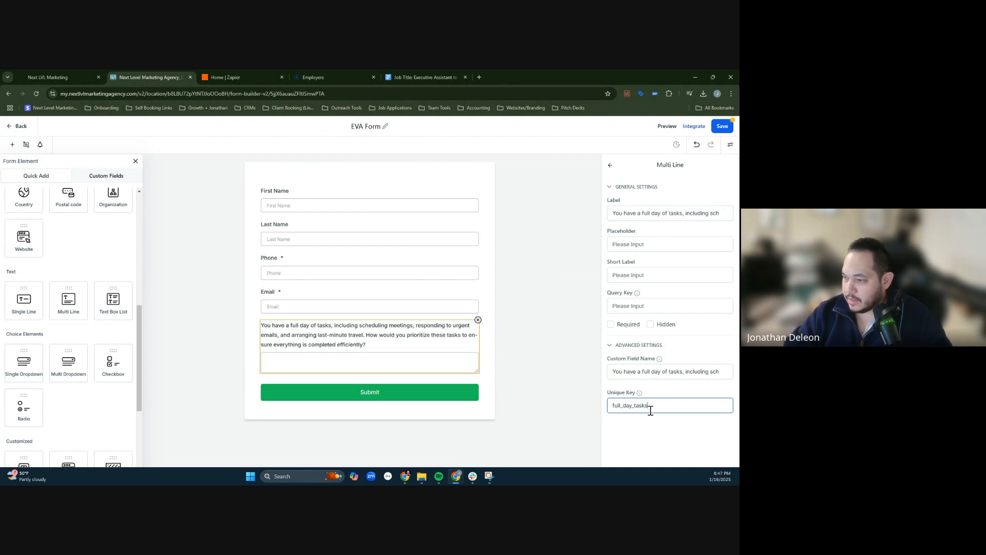
{"action": "left_click", "coordinate": [545, 353]}
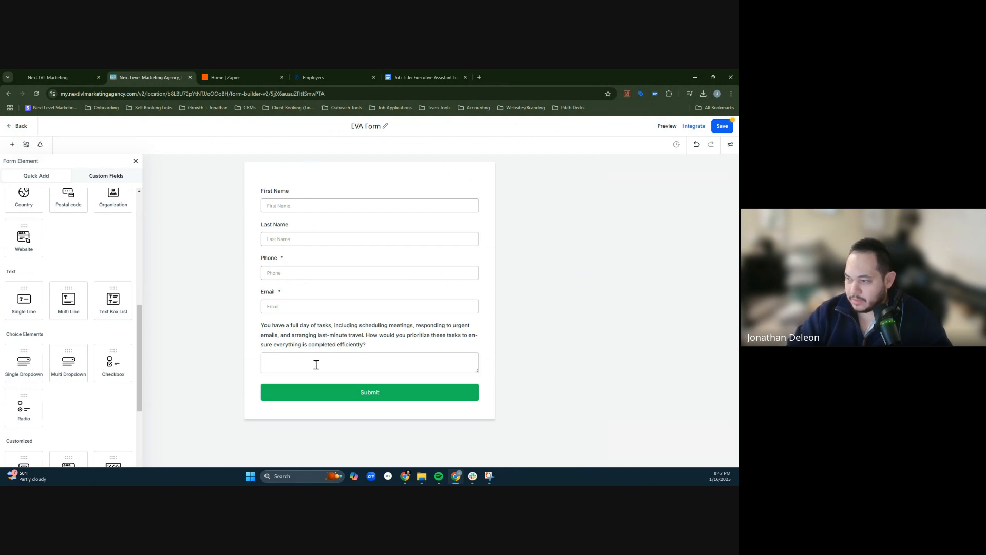
- Enlarge the first question's answer box vertically to give applicants more room to write
{"action": "left_click", "coordinate": [316, 365]}
{"action": "left_click_drag", "start_coordinate": [477, 372], "coordinate": [477, 409]}
{"action": "left_click", "coordinate": [537, 314]}
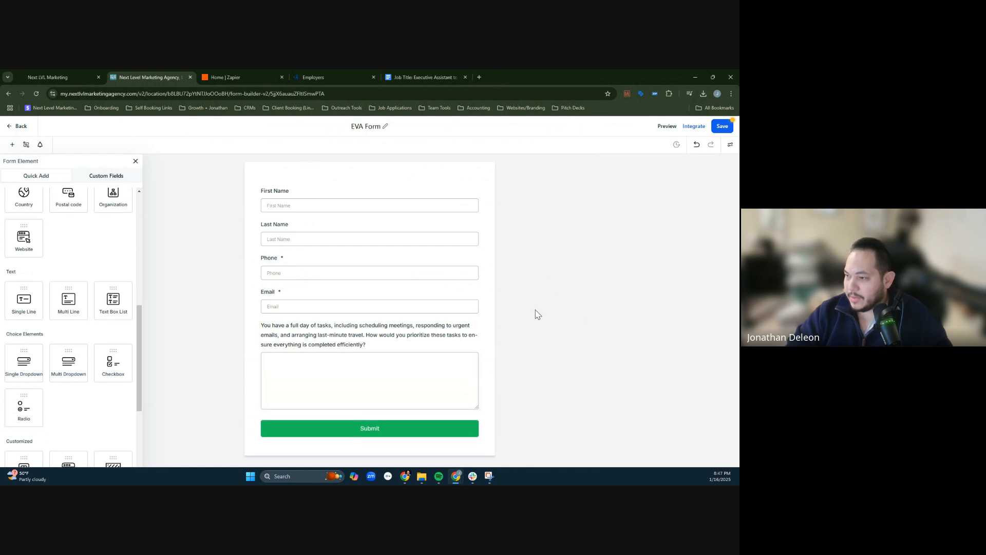
- Add a second Multi Line field beneath the first question and open its settings
{"action": "left_click_drag", "start_coordinate": [68, 300], "coordinate": [382, 374]}
{"action": "scroll", "coordinate": [382, 374], "scroll_direction": "down", "scroll_amount": 1}
{"action": "left_click", "coordinate": [285, 391]}
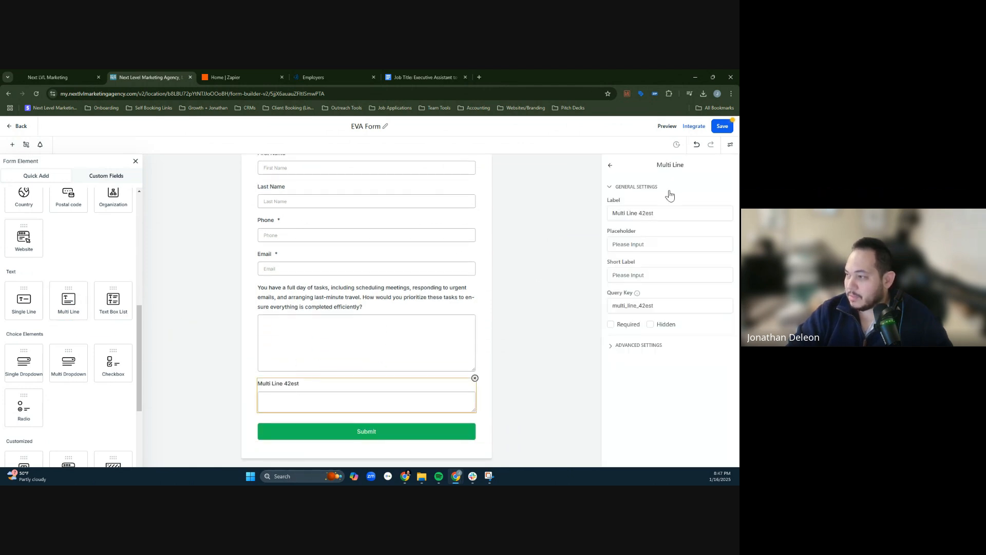
- Copy the Communication Skills question from the Google Docs document and paste it as the second multi-line field's label in the EVA form
{"action": "left_click", "coordinate": [461, 72]}
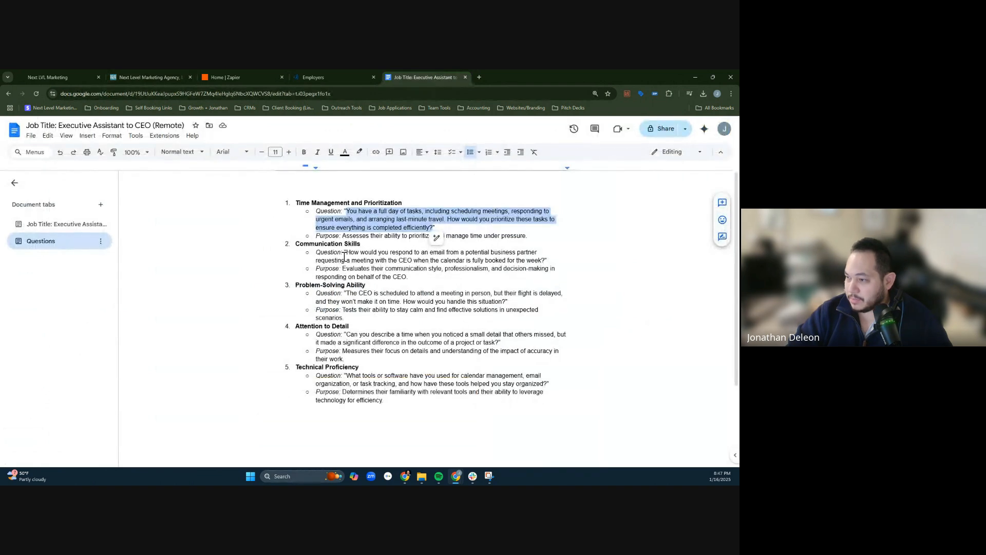
{"action": "left_click_drag", "start_coordinate": [349, 254], "coordinate": [390, 263]}
{"action": "left_click_drag", "start_coordinate": [514, 264], "coordinate": [544, 263]}
{"action": "key", "text": "ctrl+c"}
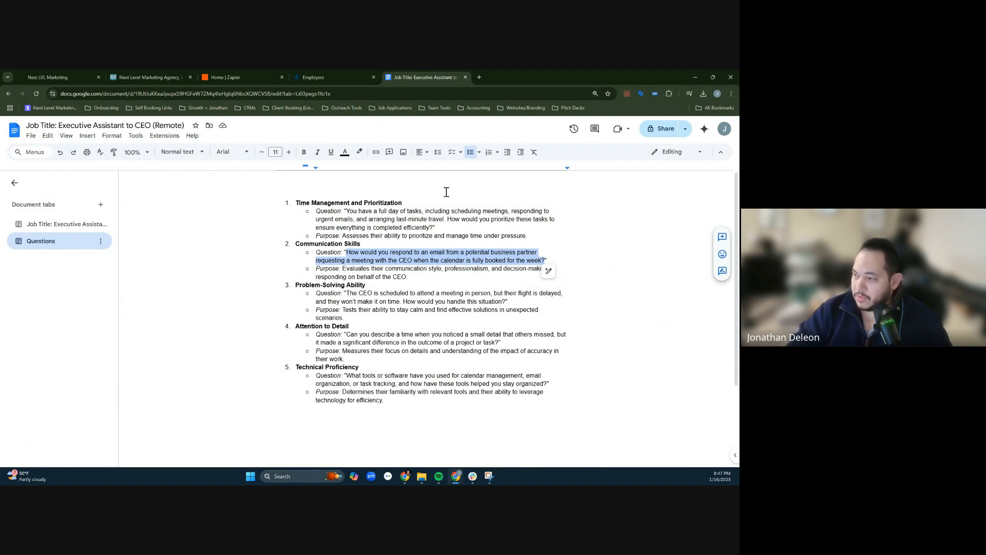
{"action": "left_click", "coordinate": [344, 70]}
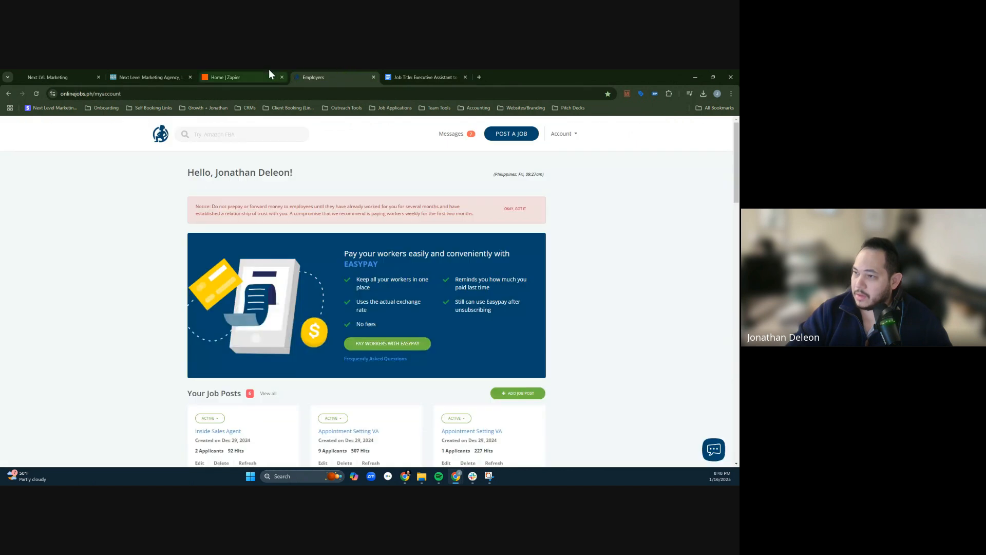
{"action": "left_click", "coordinate": [159, 70]}
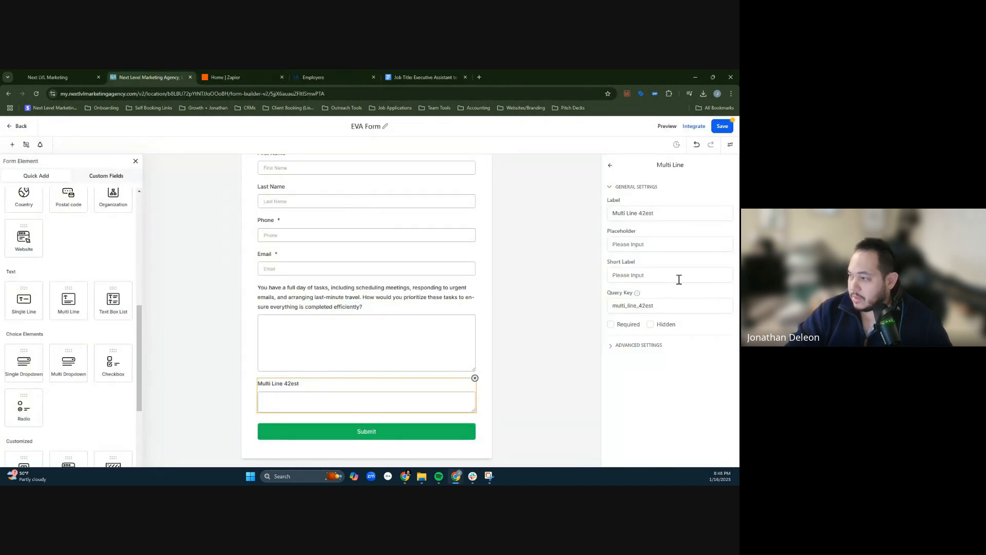
{"action": "left_click", "coordinate": [656, 214]}
{"action": "left_click_drag", "start_coordinate": [656, 214], "coordinate": [612, 214]}
{"action": "key", "text": "ctrl+v"}
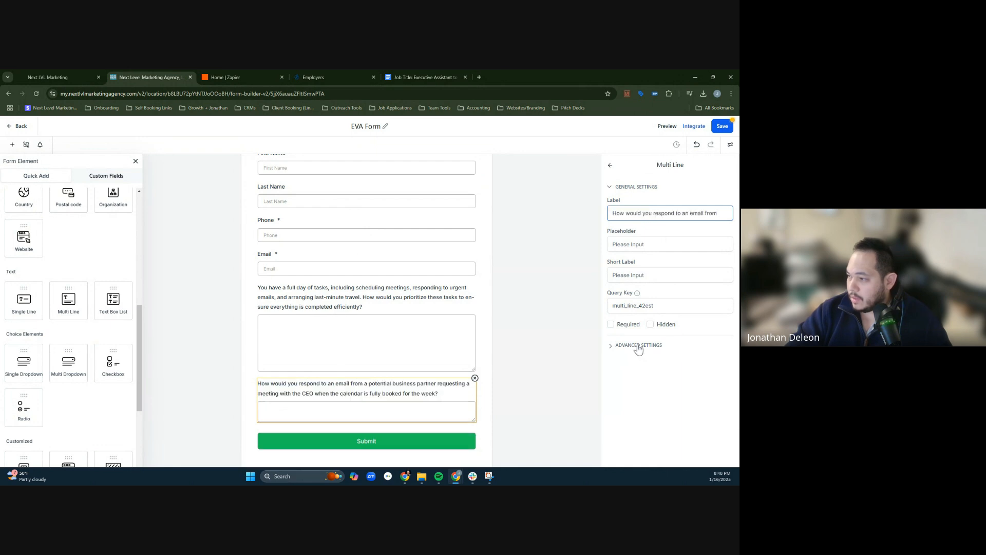
- Set the second question's unique key to how_to_respond_businesspartner in the field's advanced settings
{"action": "left_click", "coordinate": [637, 345]}
{"action": "left_click", "coordinate": [644, 371]}
{"action": "left_click", "coordinate": [634, 404]}
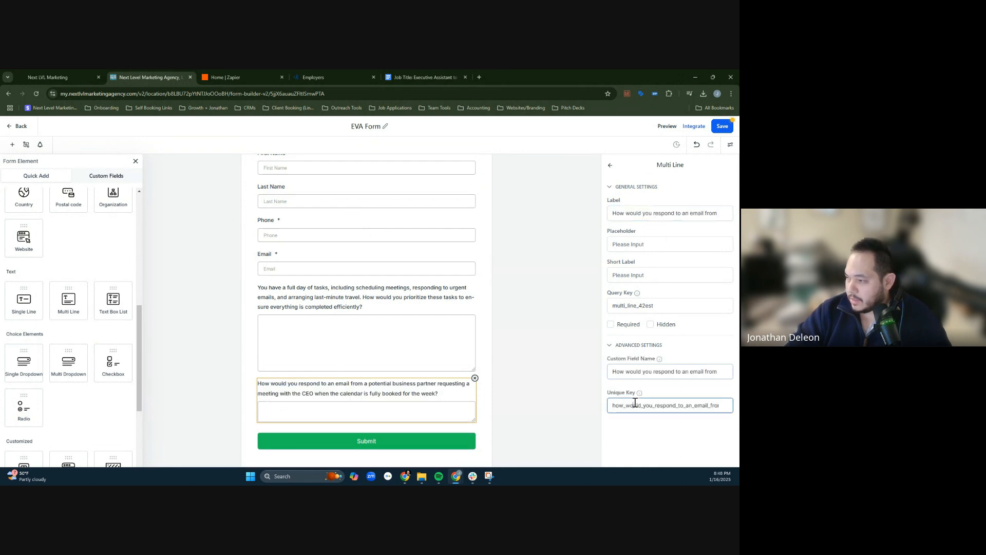
{"action": "key", "text": "ctrl+a"}
{"action": "type", "text": "how_"}
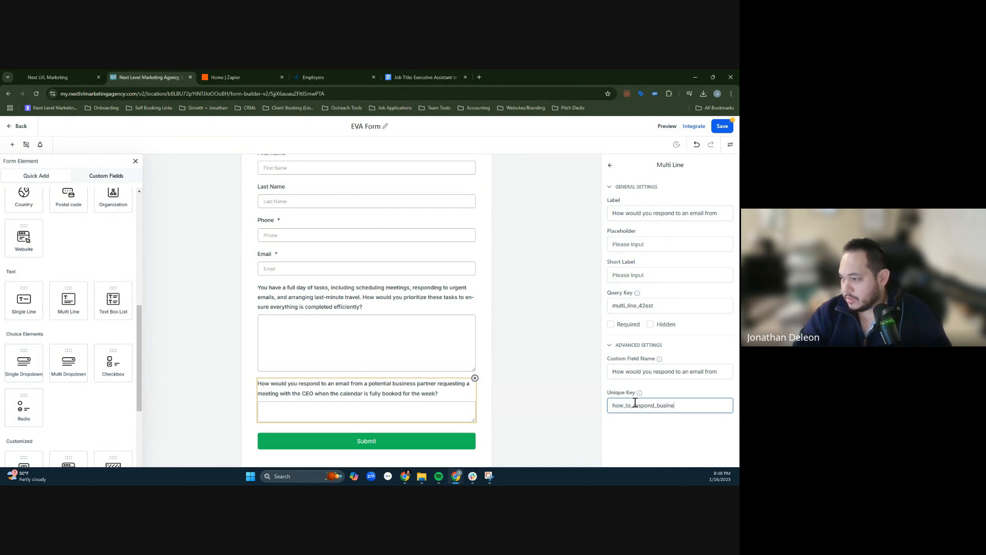
{"action": "type", "text": "to_respond_businesspartner"}
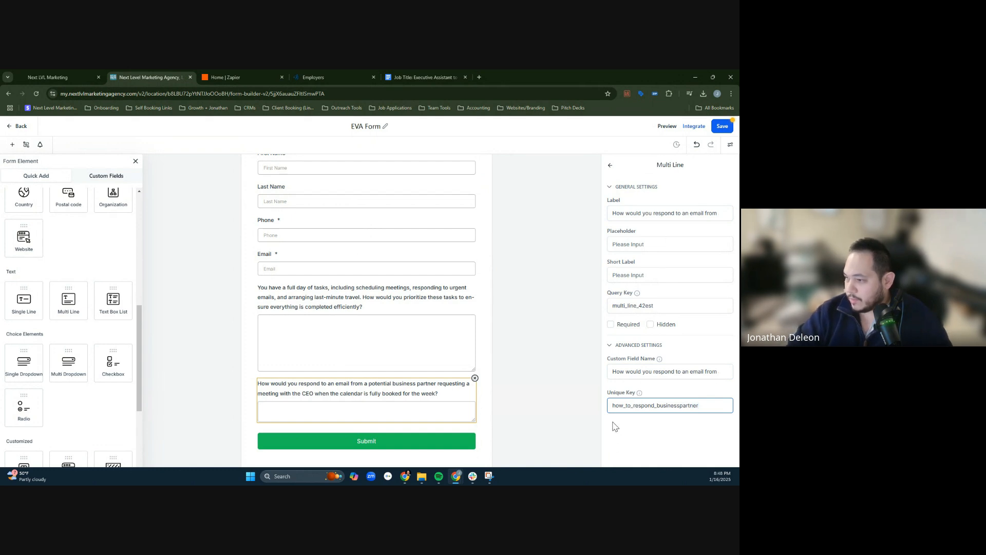
{"action": "left_click", "coordinate": [659, 441]}
- Enlarge the second question's answer box vertically to about the height of the first question's box
{"action": "scroll", "coordinate": [483, 391], "scroll_direction": "up", "scroll_amount": 1}
{"action": "scroll", "coordinate": [467, 431], "scroll_direction": "down", "scroll_amount": 1}
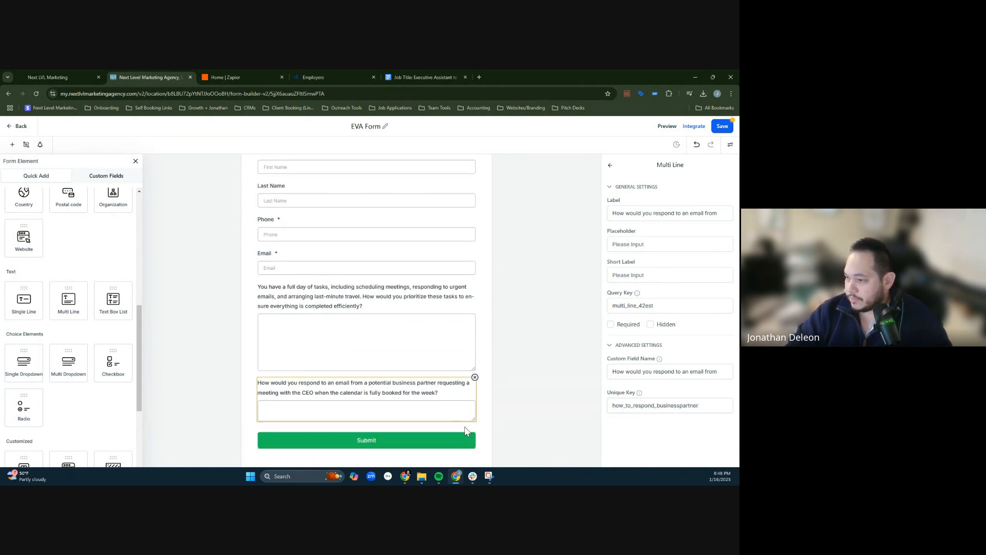
{"action": "scroll", "coordinate": [472, 418], "scroll_direction": "up", "scroll_amount": 1}
{"action": "scroll", "coordinate": [474, 444], "scroll_direction": "down", "scroll_amount": 2}
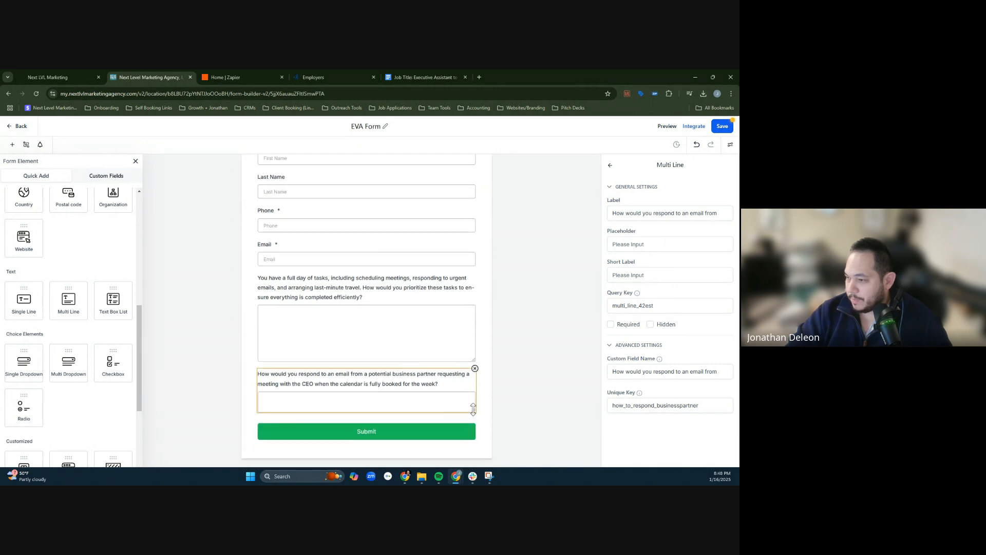
{"action": "left_click_drag", "start_coordinate": [473, 408], "coordinate": [472, 454]}
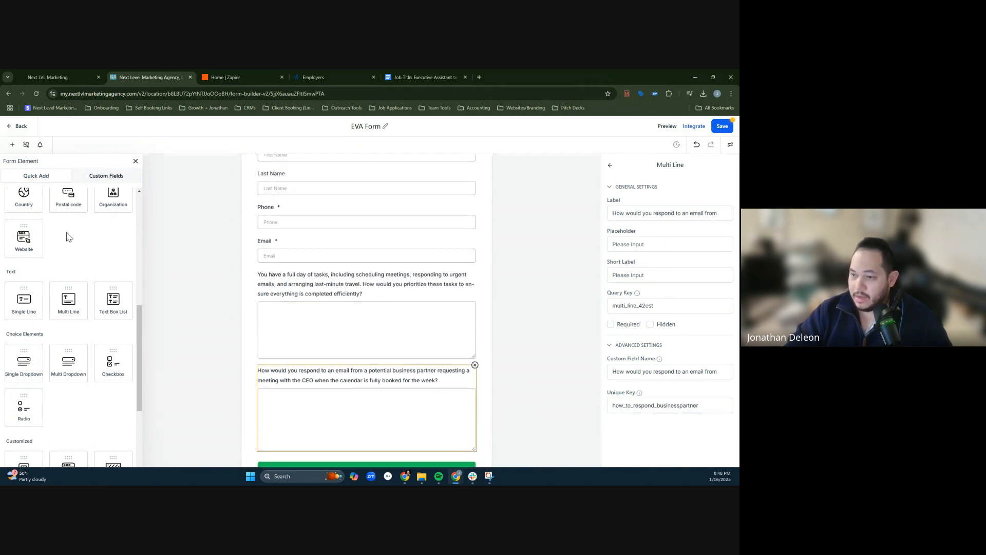
- Add a third Multi Line field beneath the second question and label it with the Problem-Solving Ability question copied from the Google Docs document
{"action": "left_click_drag", "start_coordinate": [72, 298], "coordinate": [337, 454]}
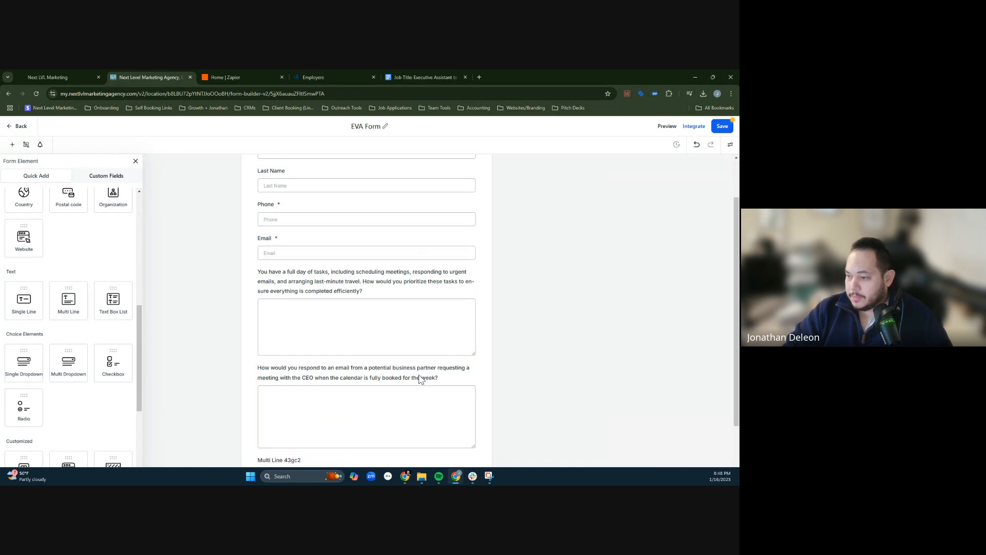
{"action": "left_click", "coordinate": [316, 427]}
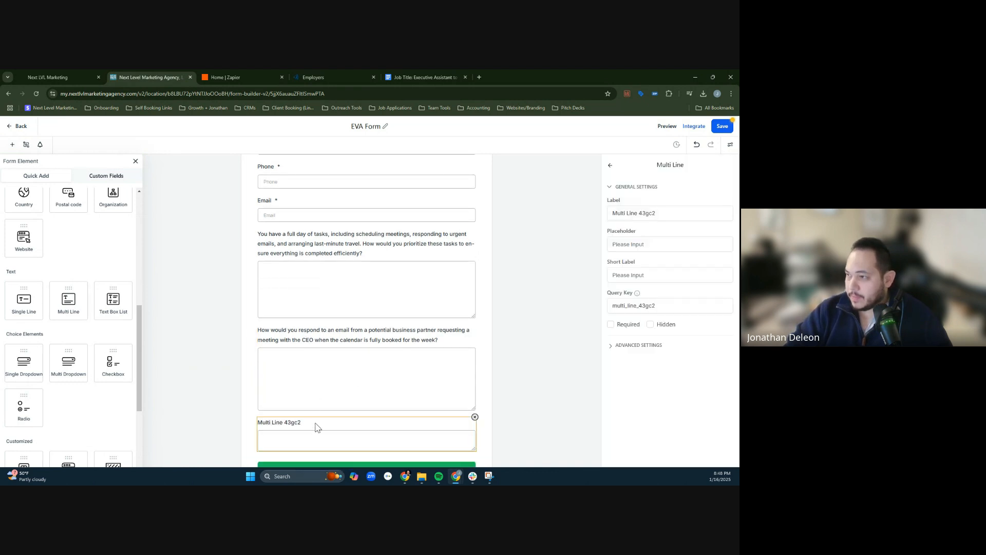
{"action": "left_click", "coordinate": [405, 71]}
{"action": "left_click_drag", "start_coordinate": [347, 294], "coordinate": [503, 301]}
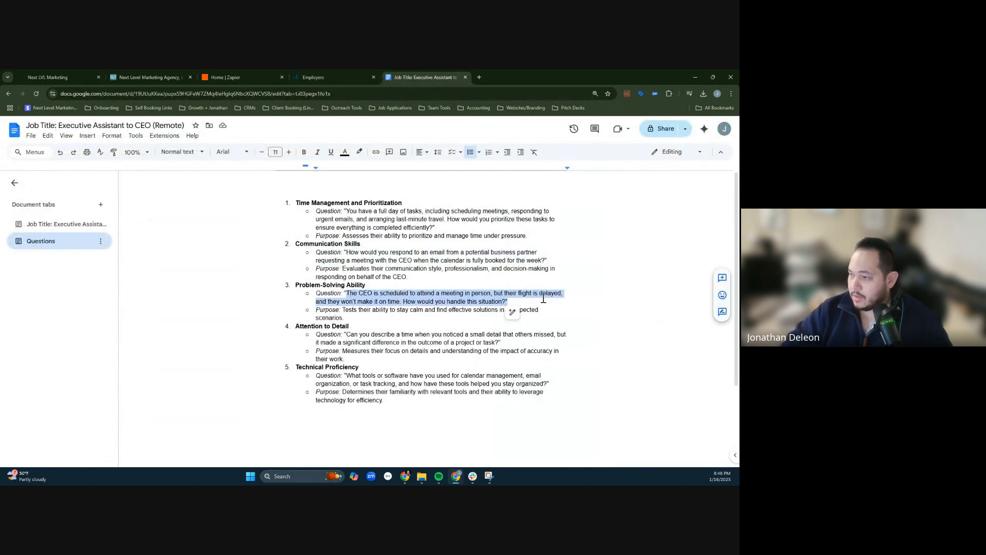
{"action": "key", "text": "shift+Left"}
{"action": "key", "text": "ctrl+c"}
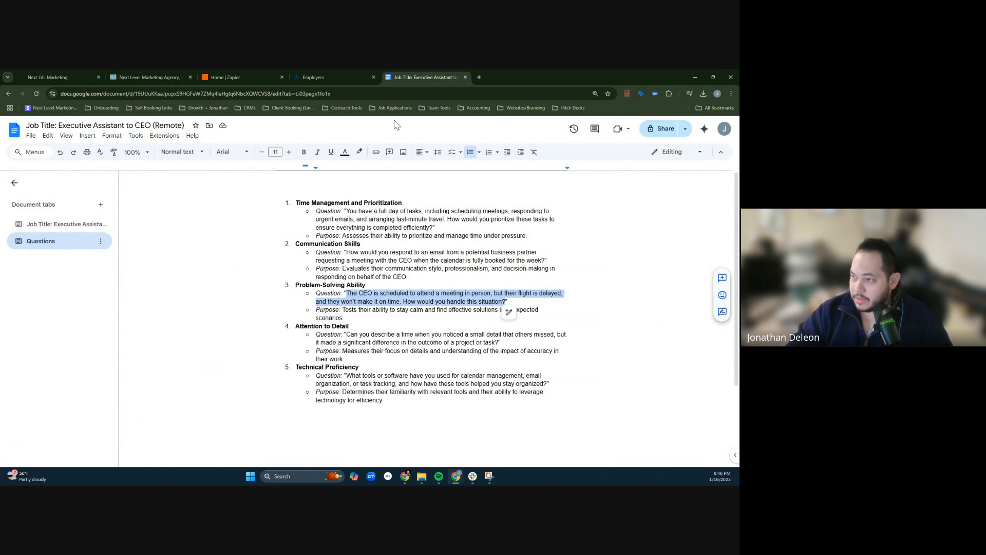
{"action": "left_click", "coordinate": [241, 72]}
{"action": "left_click", "coordinate": [122, 74]}
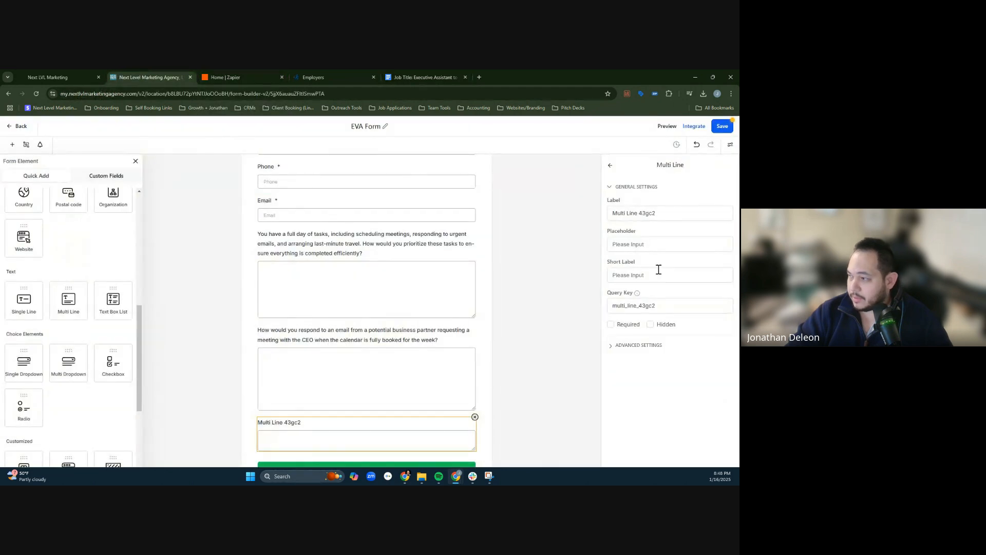
{"action": "left_click", "coordinate": [647, 213]}
{"action": "key", "text": "ctrl+a"}
{"action": "key", "text": "ctrl+v"}
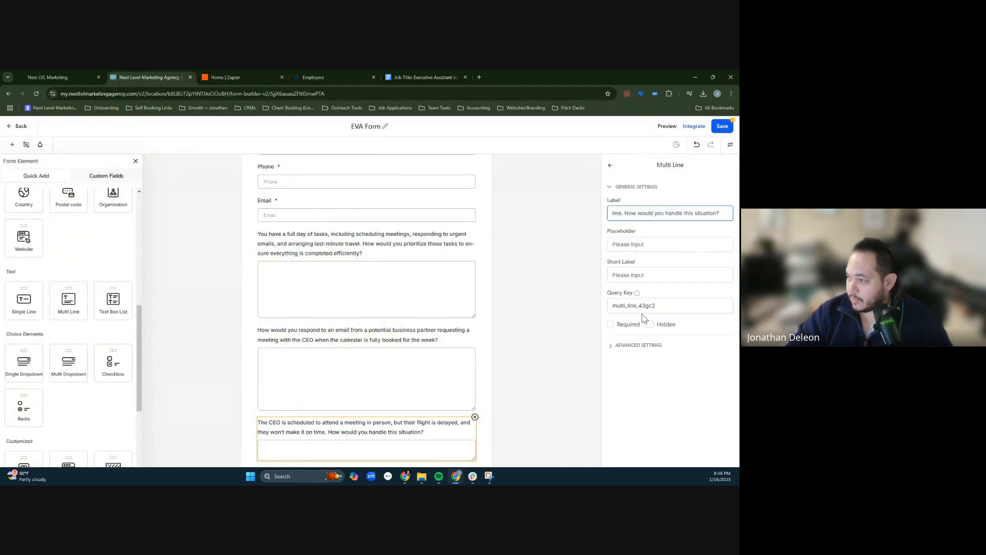
- Set the third question's unique key to the_ceo_busy_flightdelayed and save the form
{"action": "left_click", "coordinate": [631, 345]}
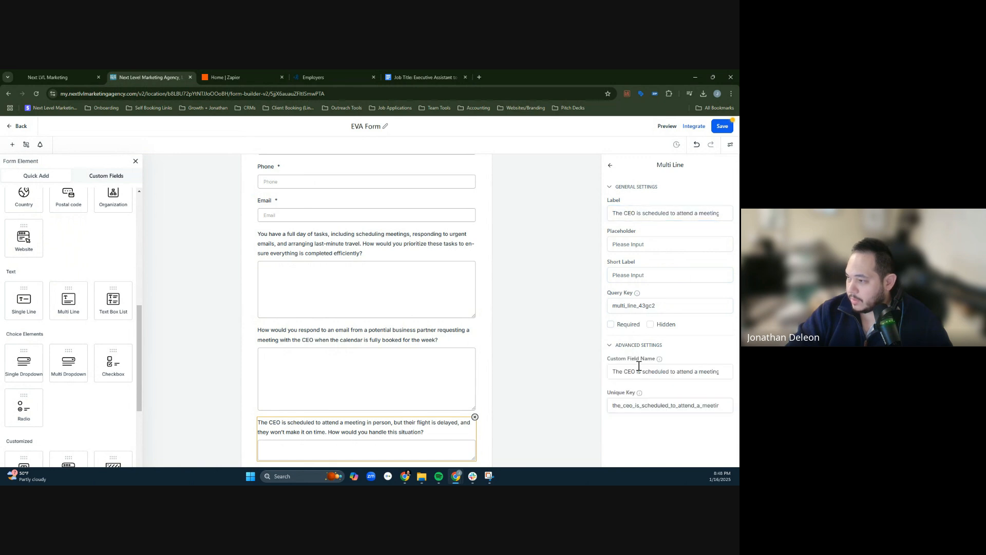
{"action": "left_click", "coordinate": [421, 74]}
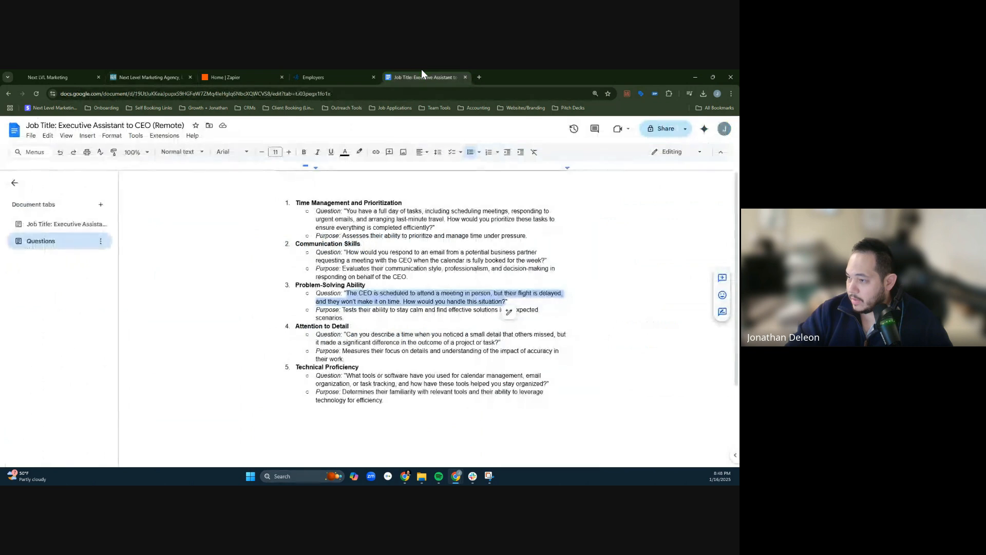
{"action": "left_click", "coordinate": [226, 71]}
{"action": "left_click", "coordinate": [181, 72]}
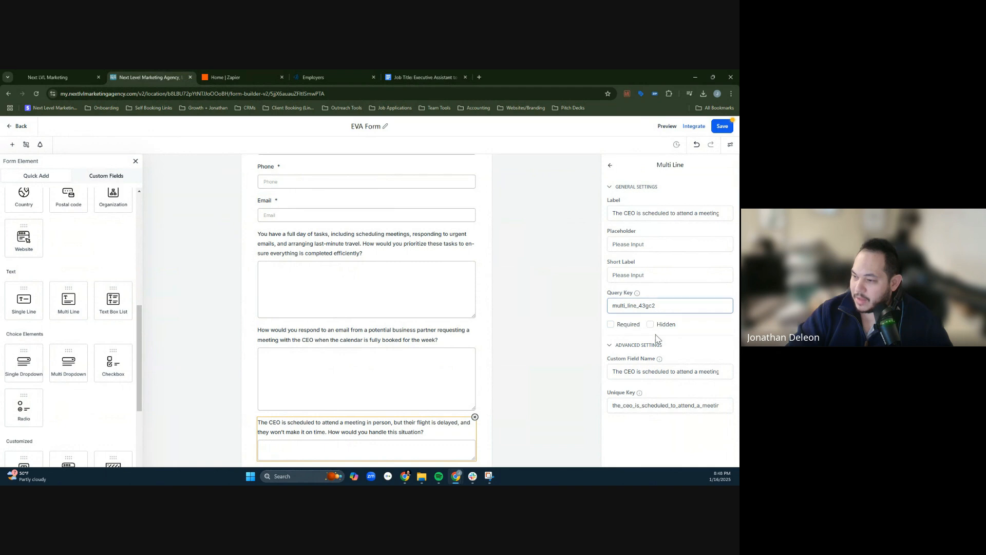
{"action": "left_click", "coordinate": [661, 411]}
{"action": "key", "text": "ctrl+a"}
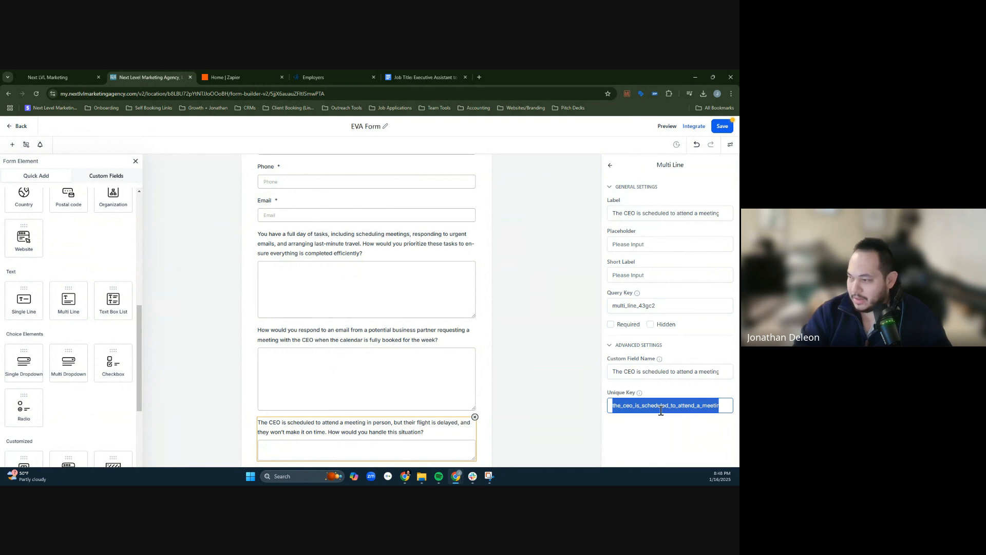
{"action": "type", "text": "the_ceo_"}
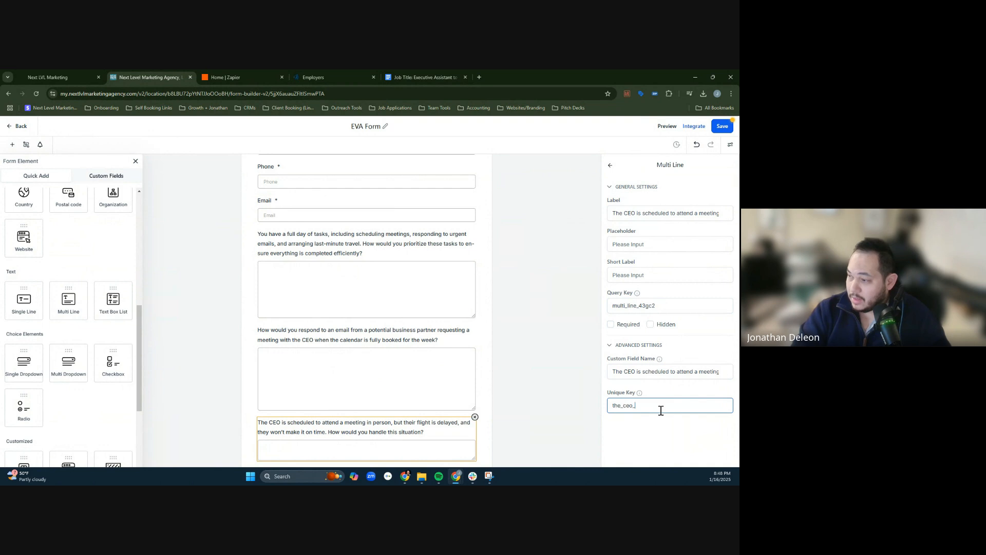
{"action": "type", "text": "busy_"}
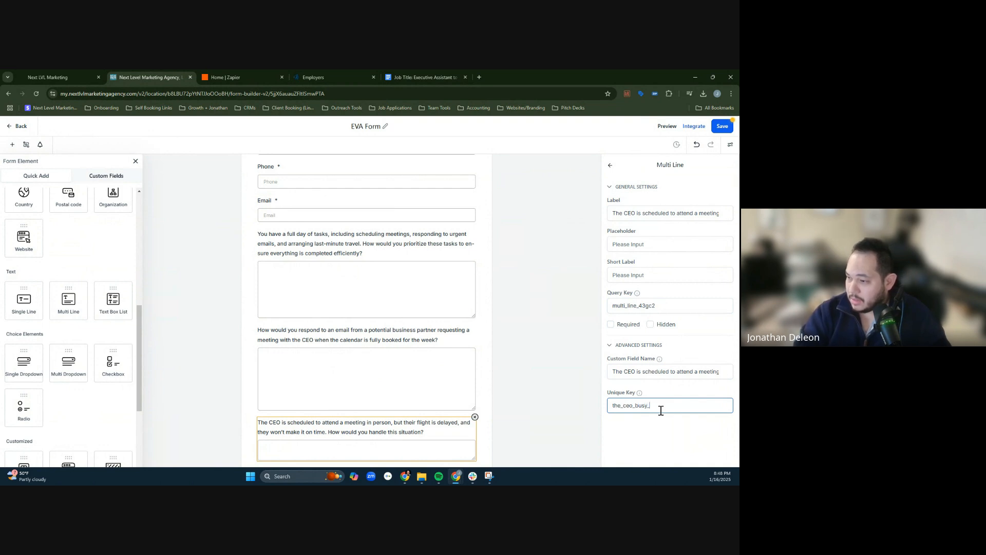
{"action": "type", "text": "flightdelaye"}
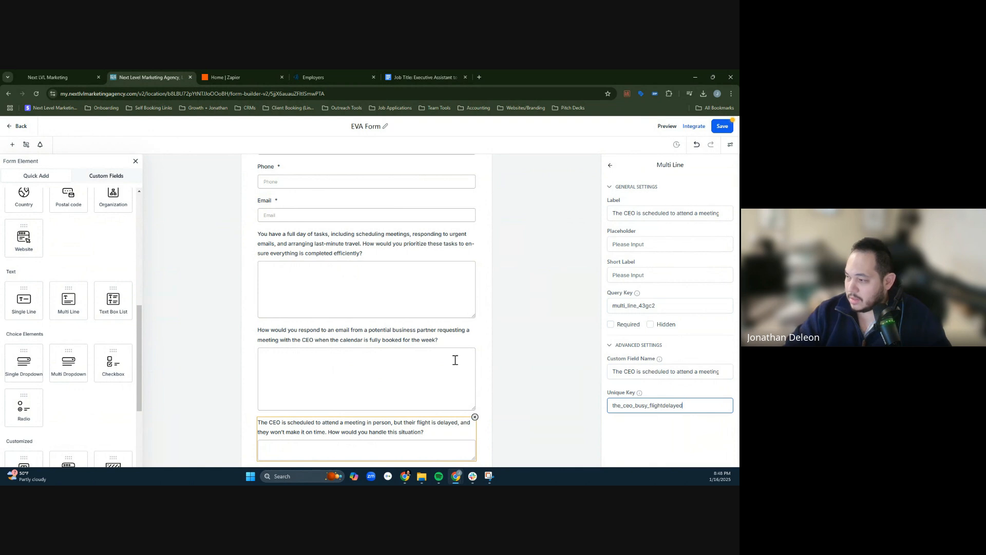
{"action": "type", "text": "d"}
{"action": "left_click", "coordinate": [655, 430]}
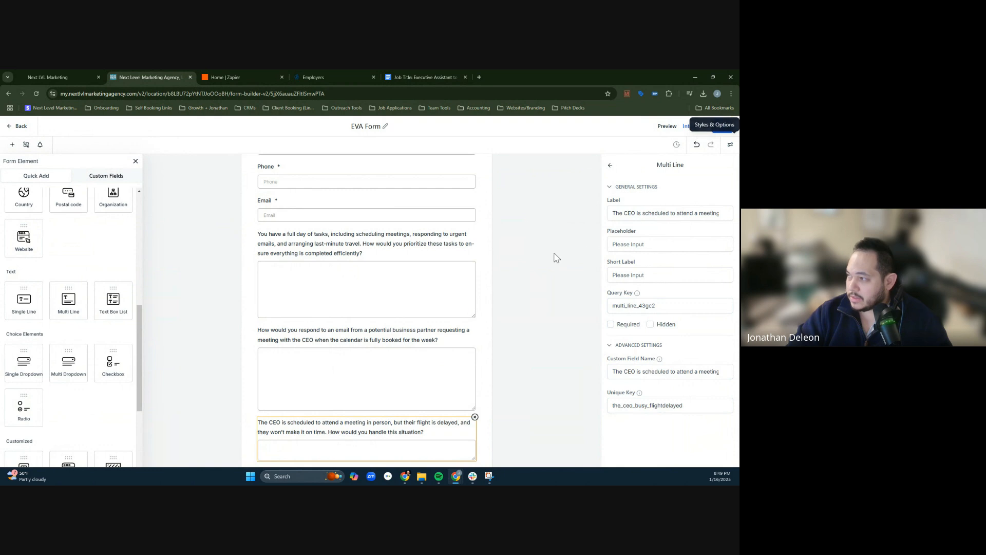
{"action": "left_click", "coordinate": [722, 126]}
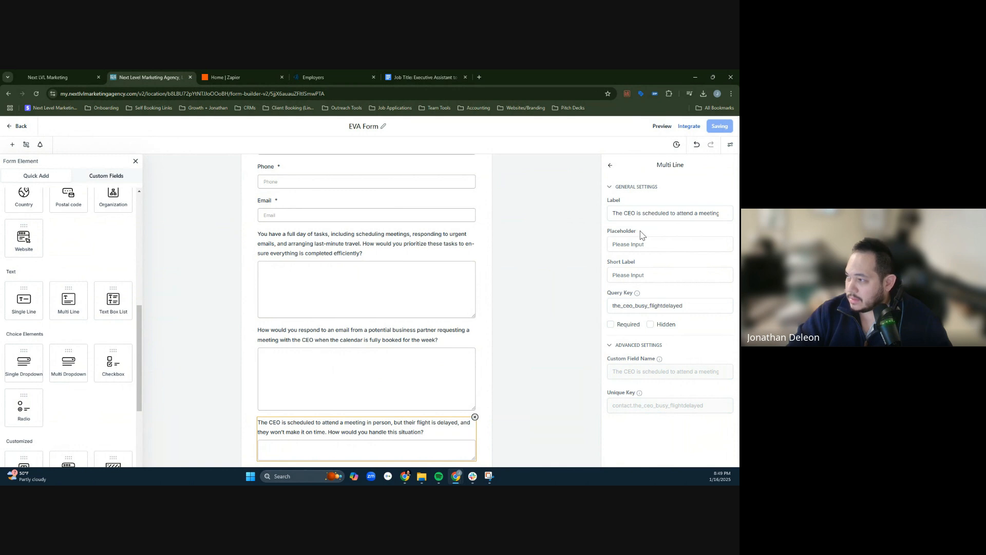
- Enlarge the answer box of the delayed-flight question vertically to give applicants more writing room
{"action": "scroll", "coordinate": [329, 321], "scroll_direction": "down", "scroll_amount": 2}
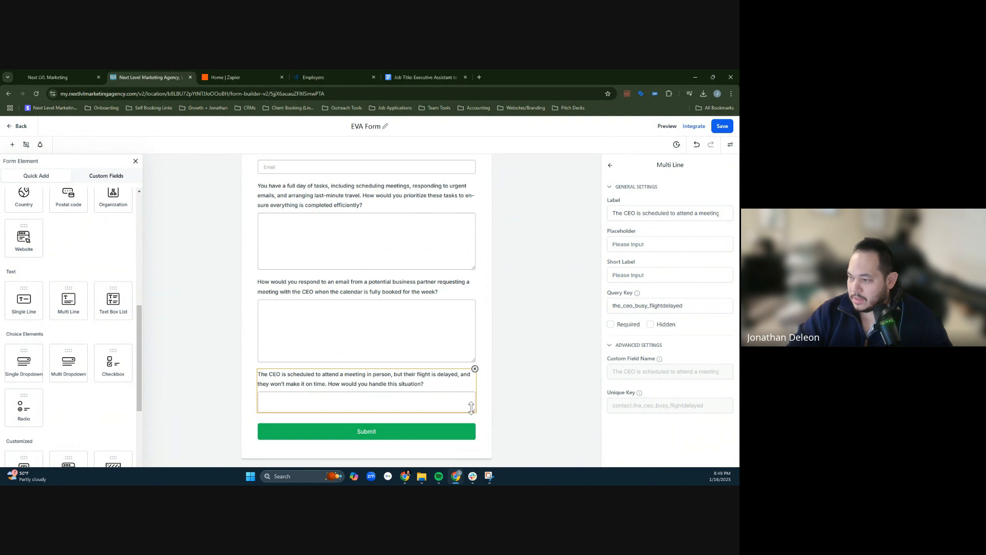
{"action": "left_click_drag", "start_coordinate": [471, 408], "coordinate": [473, 438]}
{"action": "scroll", "coordinate": [492, 411], "scroll_direction": "up", "scroll_amount": 1}
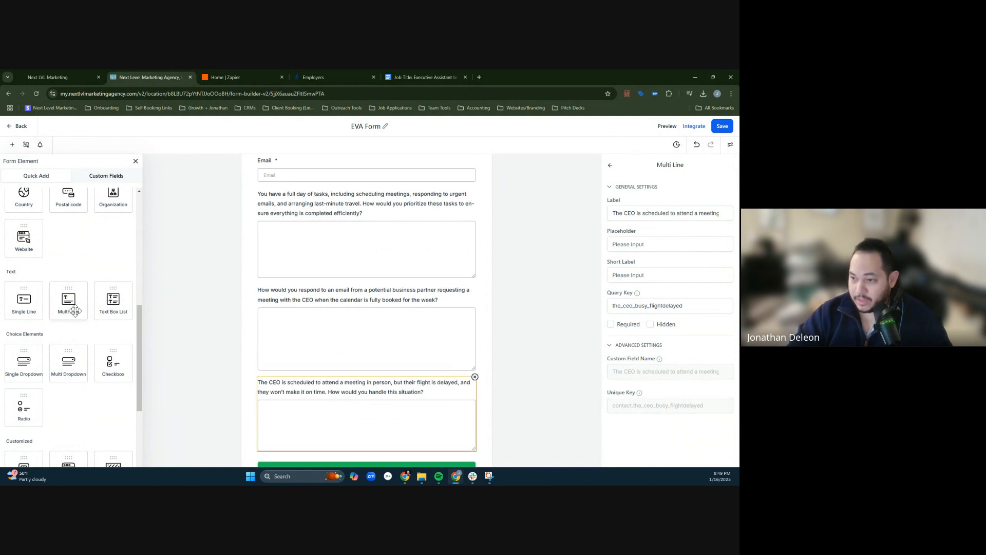
- Add a fourth Multi Line field above the Submit button and label it with the Attention to Detail question copied from the Google Docs document
{"action": "left_click_drag", "start_coordinate": [70, 308], "coordinate": [335, 447]}
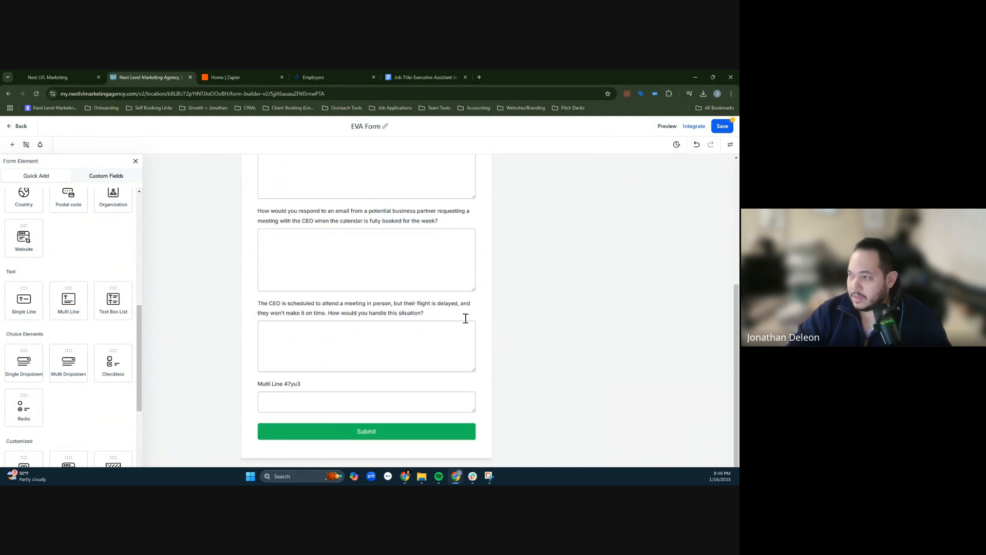
{"action": "left_click", "coordinate": [426, 76]}
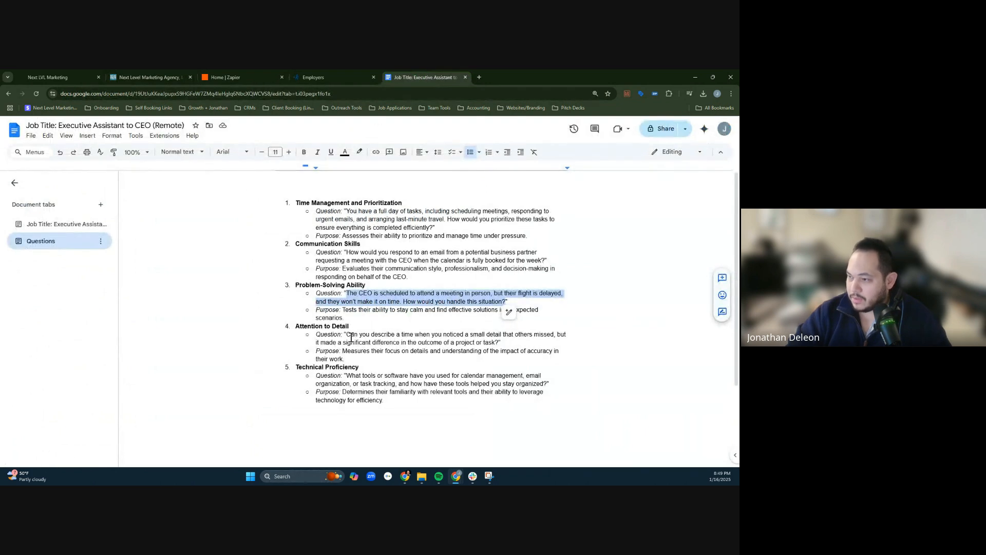
{"action": "left_click_drag", "start_coordinate": [347, 335], "coordinate": [498, 337]}
{"action": "key", "text": "ctrl+c"}
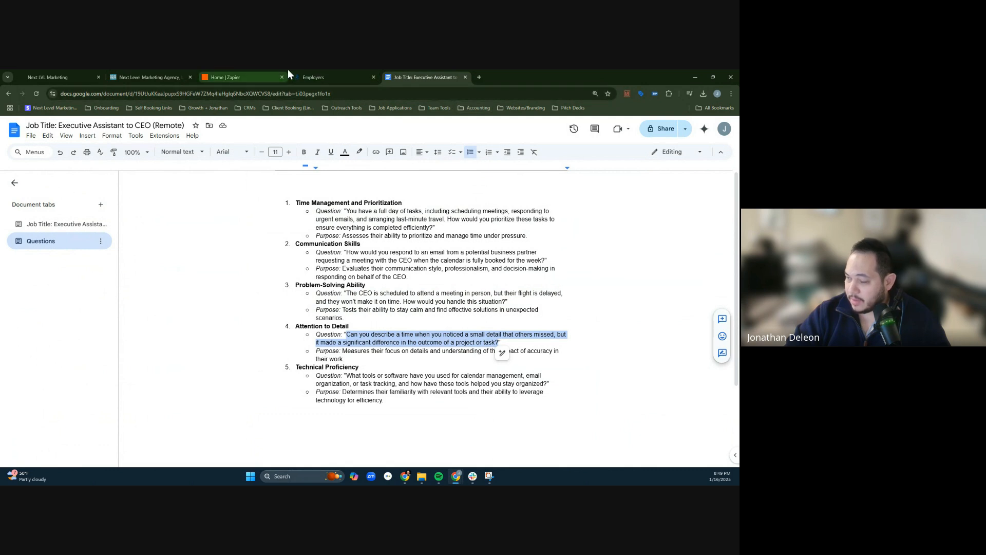
{"action": "left_click", "coordinate": [333, 74]}
{"action": "left_click", "coordinate": [150, 73]}
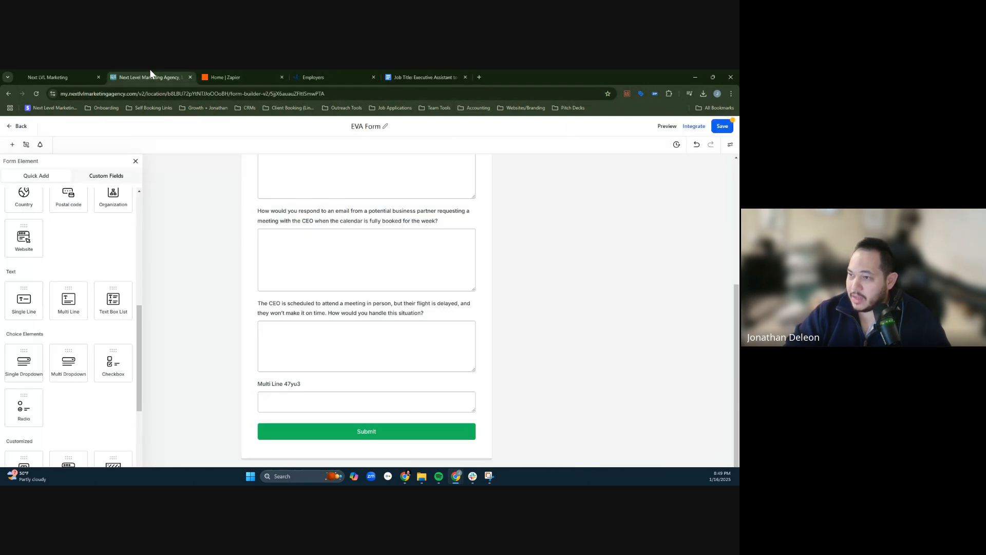
{"action": "left_click", "coordinate": [304, 389]}
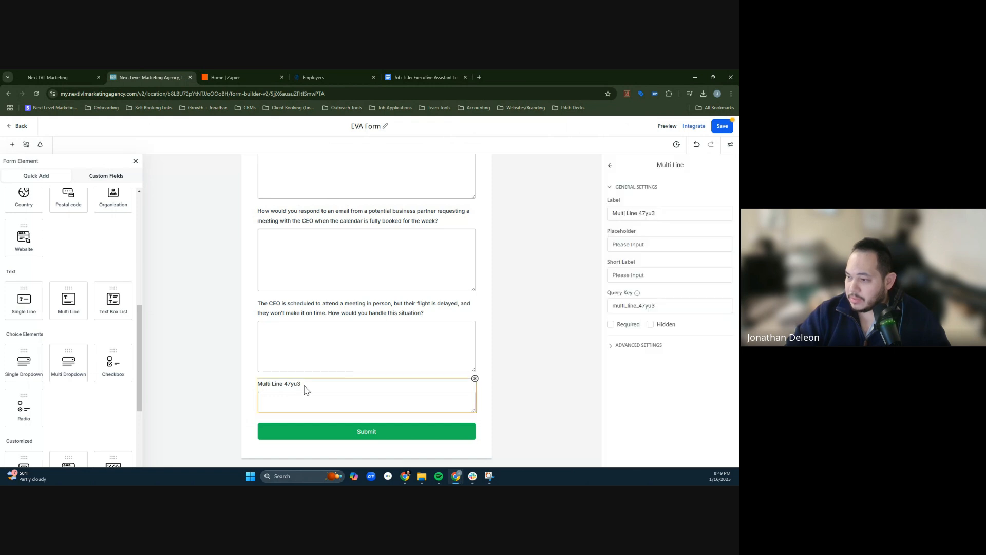
{"action": "triple_click", "coordinate": [628, 212]}
{"action": "key", "text": "ctrl+v"}
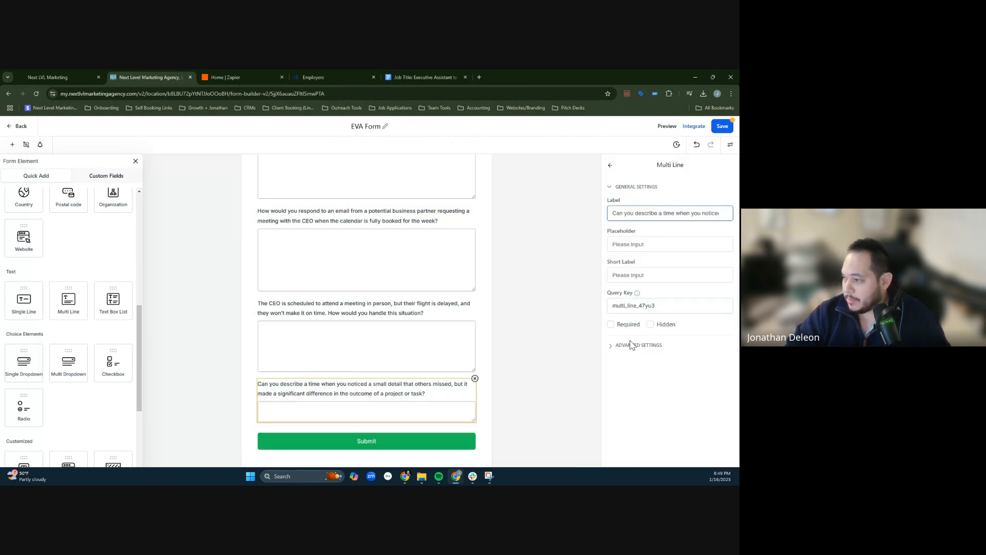
- Set the fourth question's unique key to describe_a_small_detail_missed in its advanced settings
{"action": "left_click", "coordinate": [632, 344]}
{"action": "double_click", "coordinate": [643, 405]}
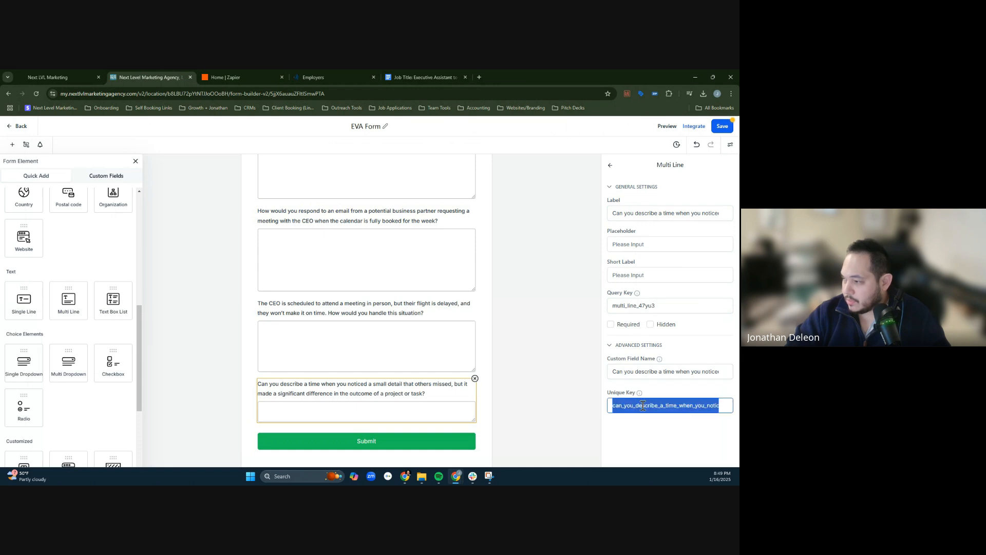
{"action": "type", "text": "describe_a_small"}
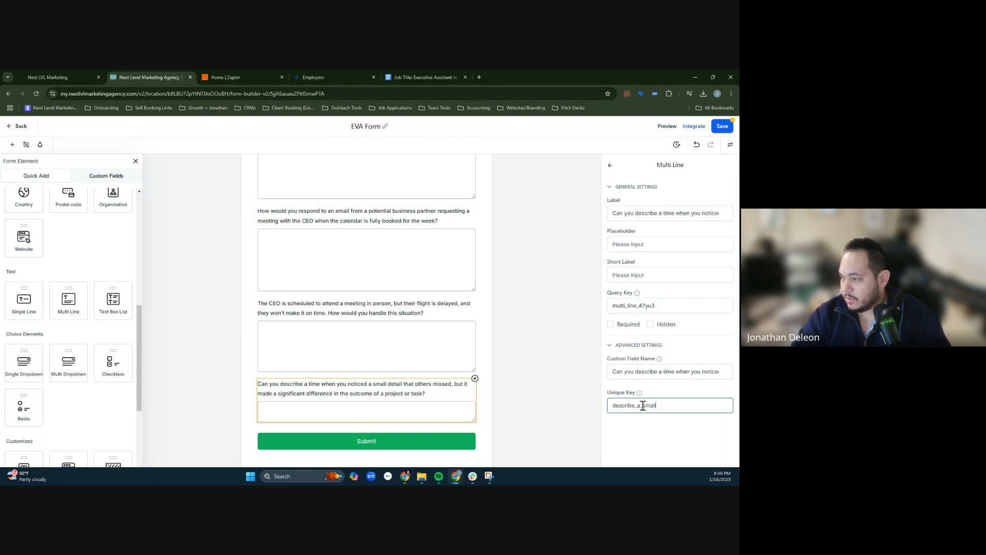
{"action": "type", "text": "_detail_missed"}
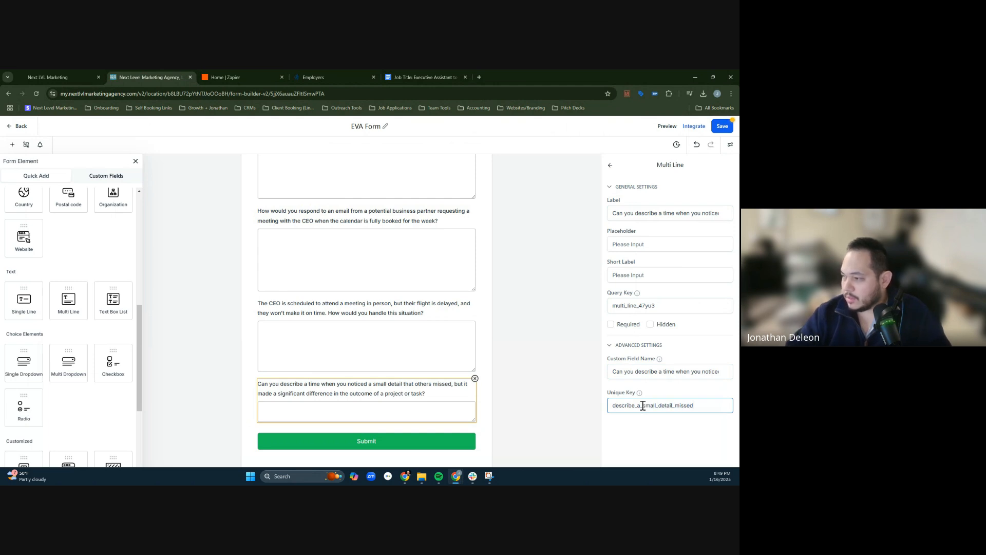
- Enlarge the fourth question's answer box vertically and save the form
{"action": "left_click", "coordinate": [473, 421]}
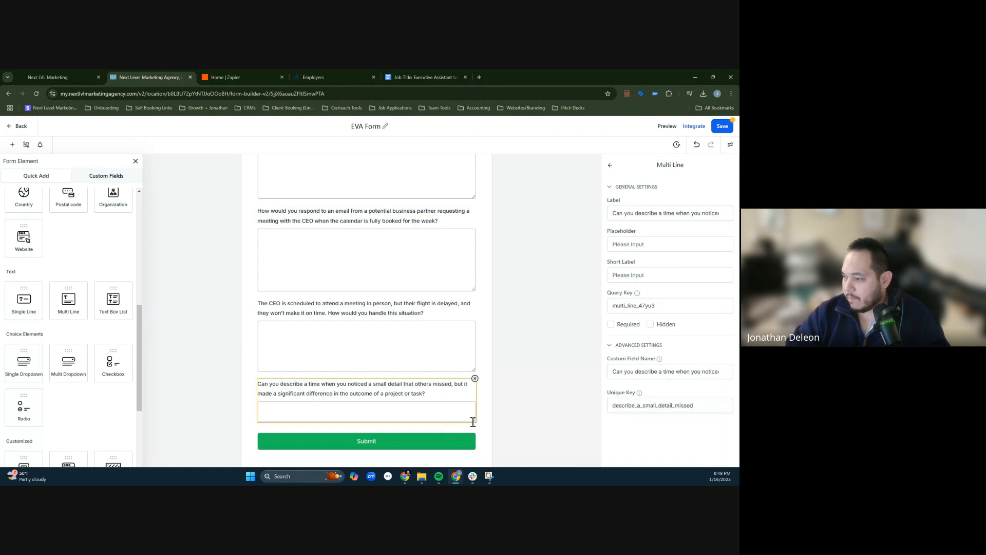
{"action": "left_click_drag", "start_coordinate": [473, 420], "coordinate": [473, 446]}
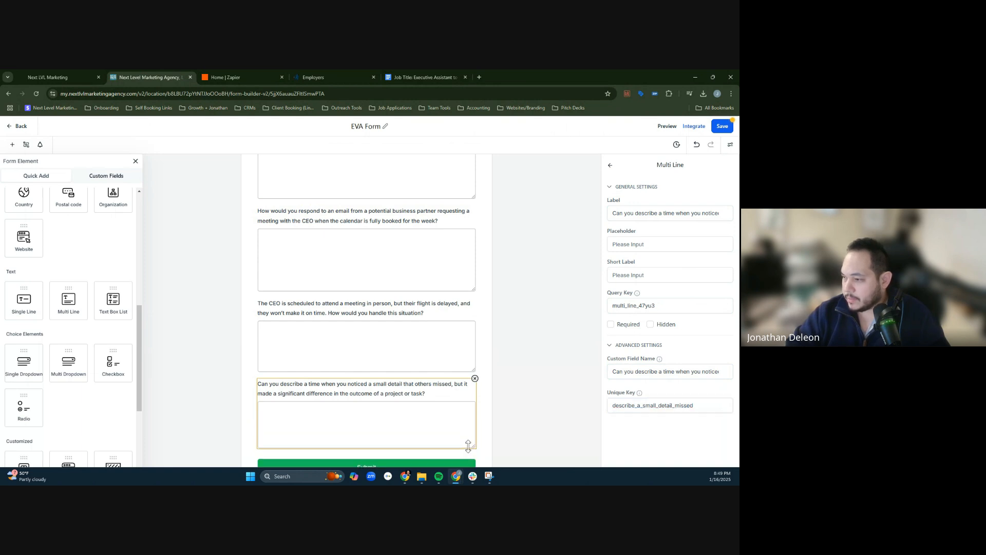
{"action": "left_click", "coordinate": [721, 126]}
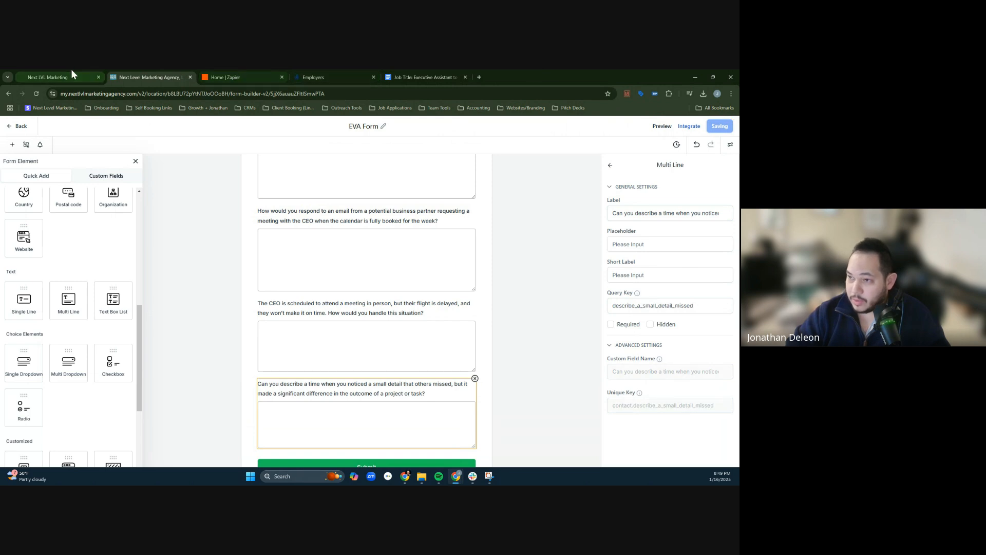
- Add a fifth Multi Line field above the Submit button and label it with the Technical Proficiency question copied from the Google Docs document
{"action": "left_click", "coordinate": [403, 74]}
{"action": "mouse_move", "coordinate": [346, 375]}
{"action": "left_mouse_down"}
{"action": "mouse_move", "coordinate": [446, 388]}
{"action": "mouse_move", "coordinate": [546, 384]}
{"action": "left_mouse_up"}
{"action": "key", "text": "ctrl+c"}
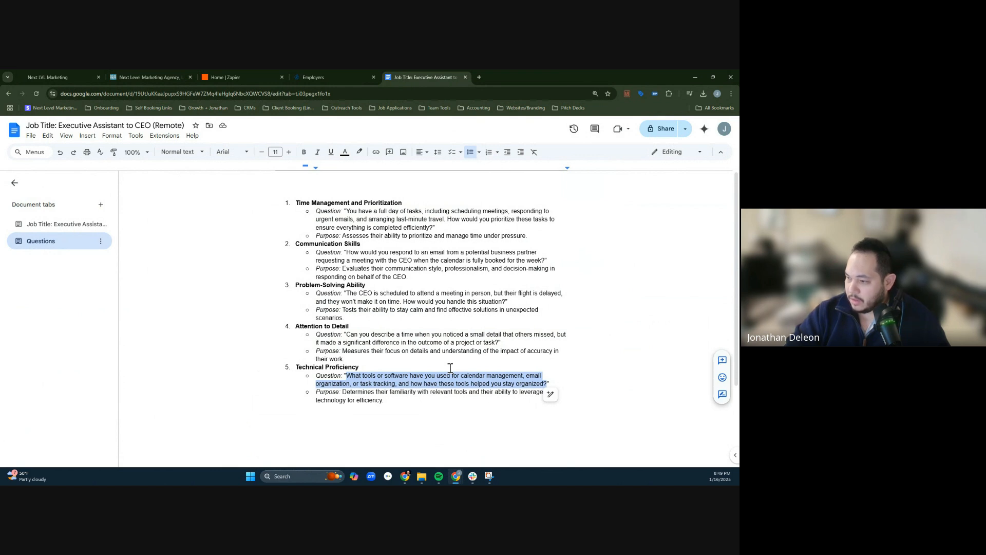
{"action": "left_click", "coordinate": [169, 71]}
{"action": "scroll", "coordinate": [327, 405], "scroll_direction": "down", "scroll_amount": 1}
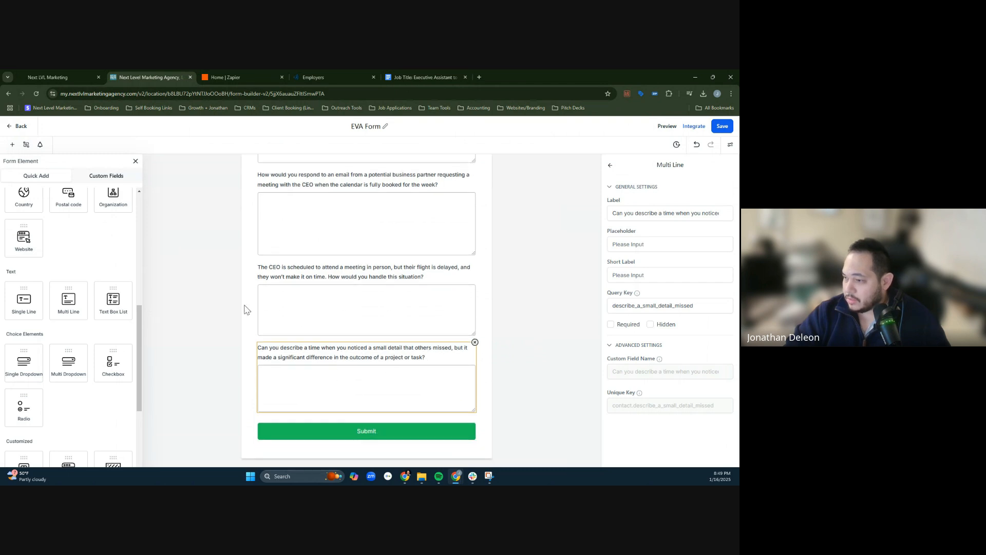
{"action": "left_click_drag", "start_coordinate": [77, 303], "coordinate": [332, 412]}
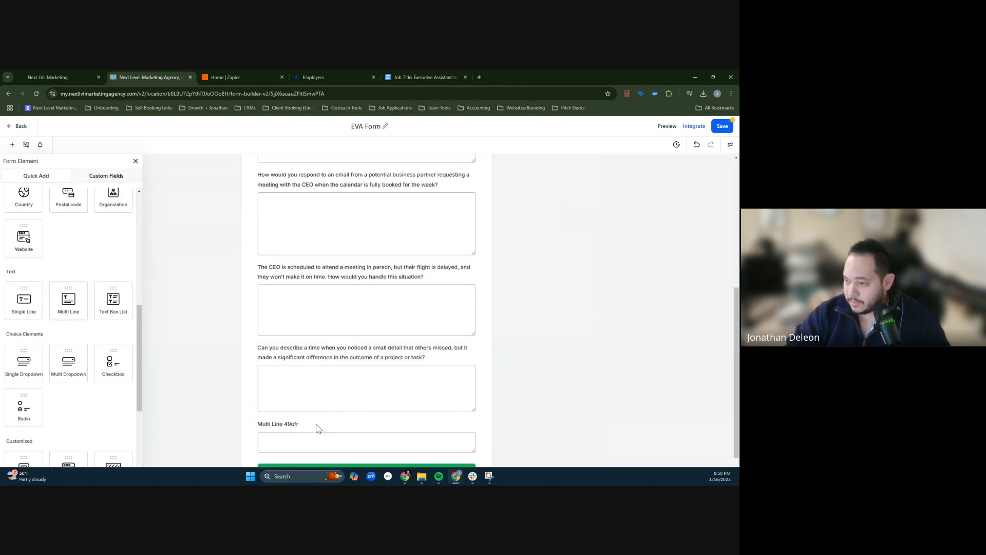
{"action": "left_click", "coordinate": [649, 212]}
{"action": "key", "text": "ctrl+a"}
{"action": "key", "text": "ctrl+v"}
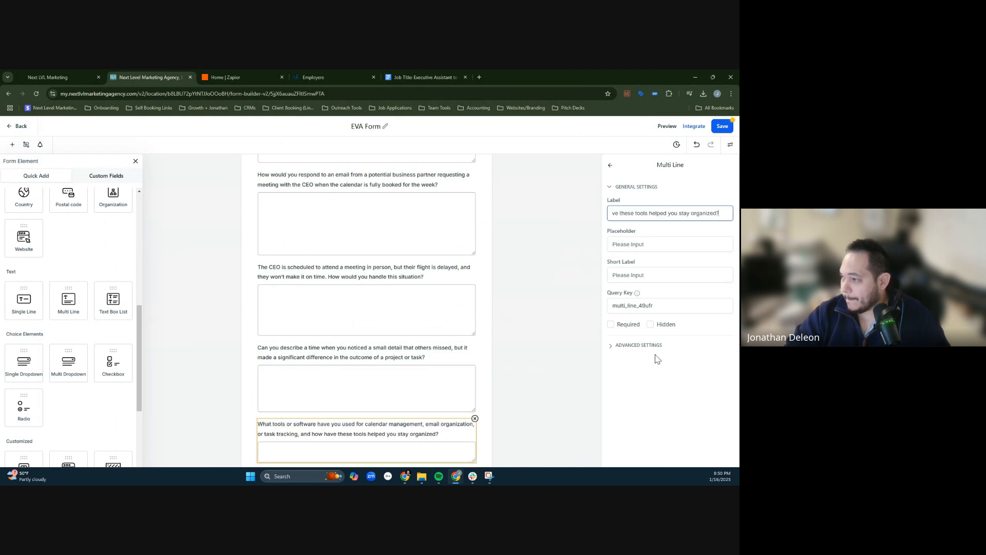
- Set the fifth question's unique key to tools_software_used_management in its advanced settings
{"action": "left_click", "coordinate": [639, 345]}
{"action": "left_click", "coordinate": [631, 406]}
{"action": "key", "text": "ctrl+a"}
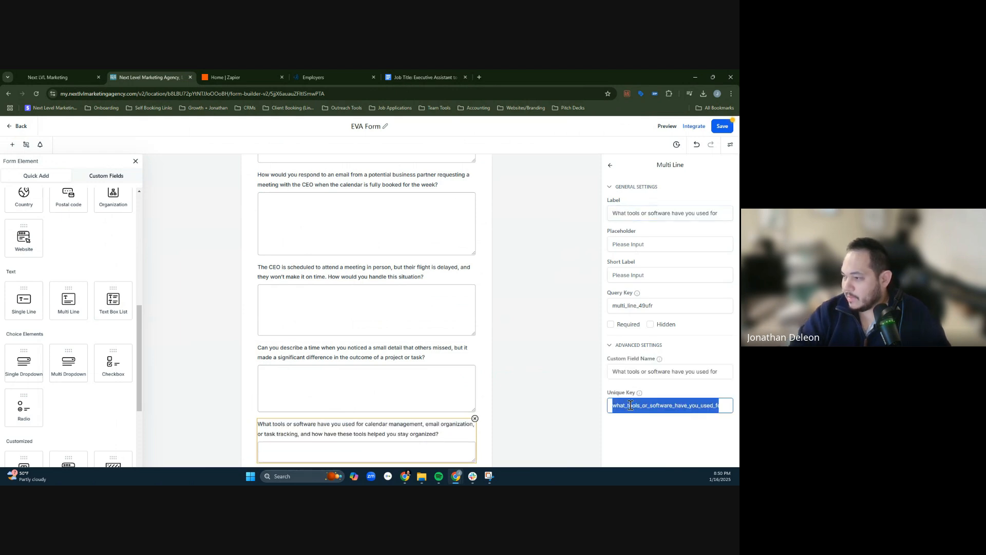
{"action": "type", "text": "tools_software_used_m"}
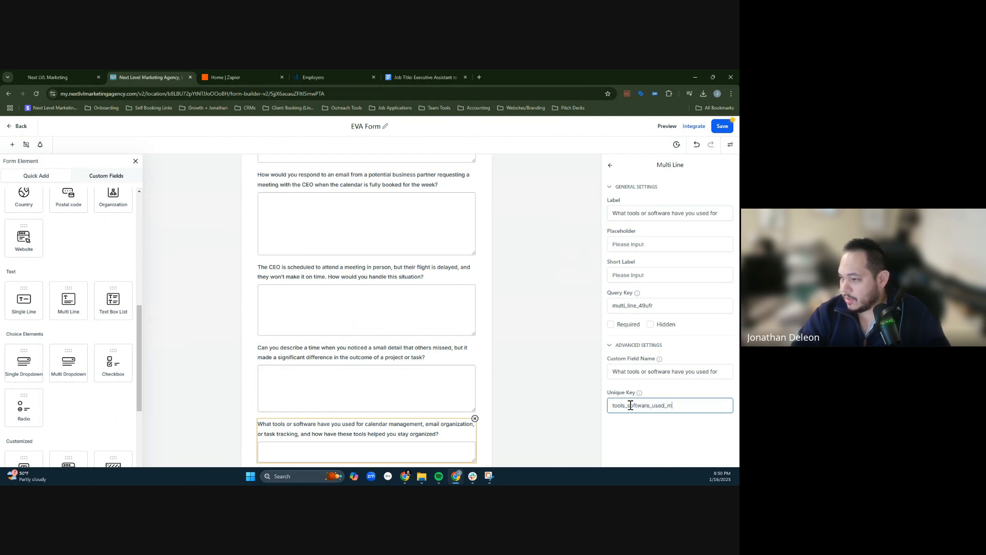
{"action": "type", "text": "anagement"}
{"action": "scroll", "coordinate": [441, 448], "scroll_direction": "down", "scroll_amount": 1}
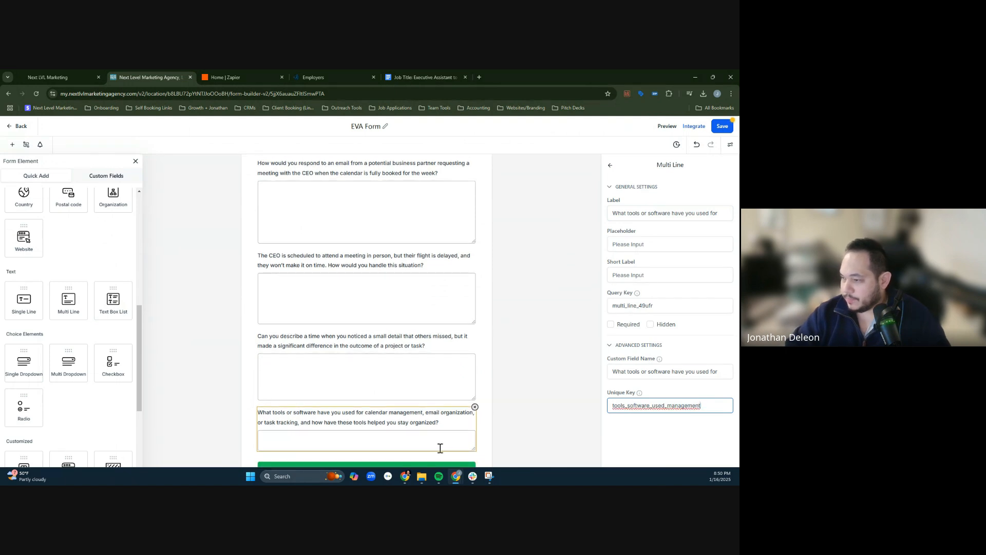
{"action": "left_click_drag", "start_coordinate": [474, 451], "coordinate": [467, 472]}
{"action": "scroll", "coordinate": [493, 399], "scroll_direction": "up", "scroll_amount": 5}
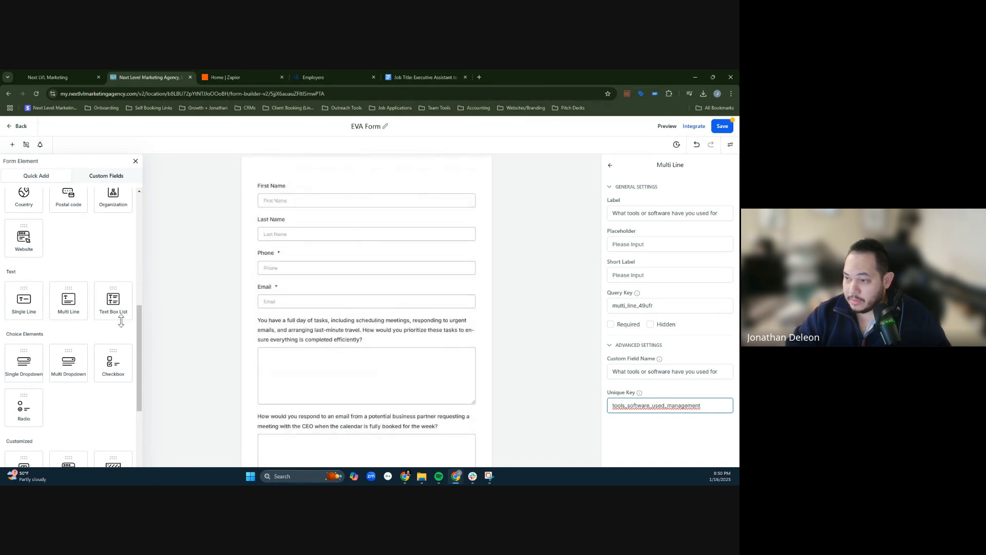
{"action": "left_click", "coordinate": [72, 301]}
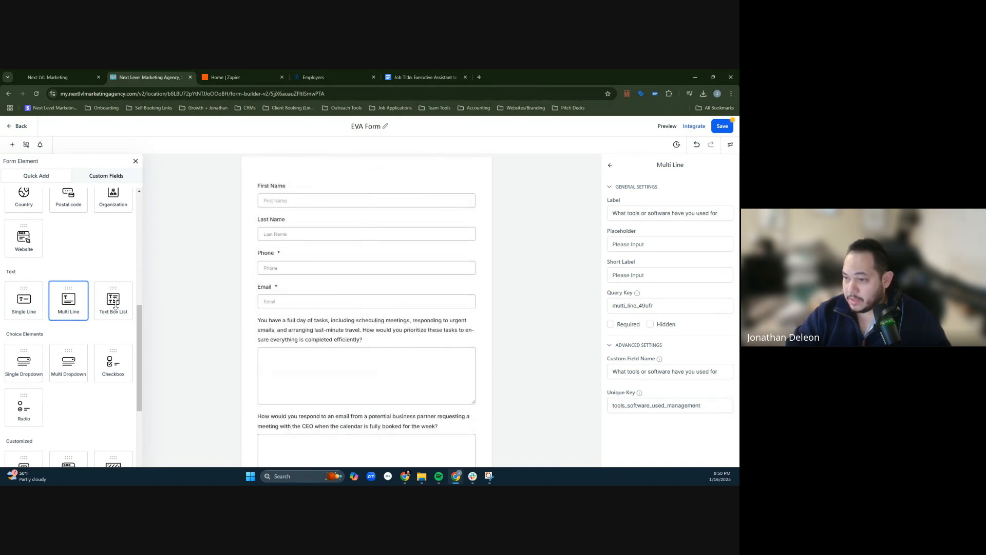
{"action": "left_click_drag", "start_coordinate": [63, 295], "coordinate": [311, 338]}
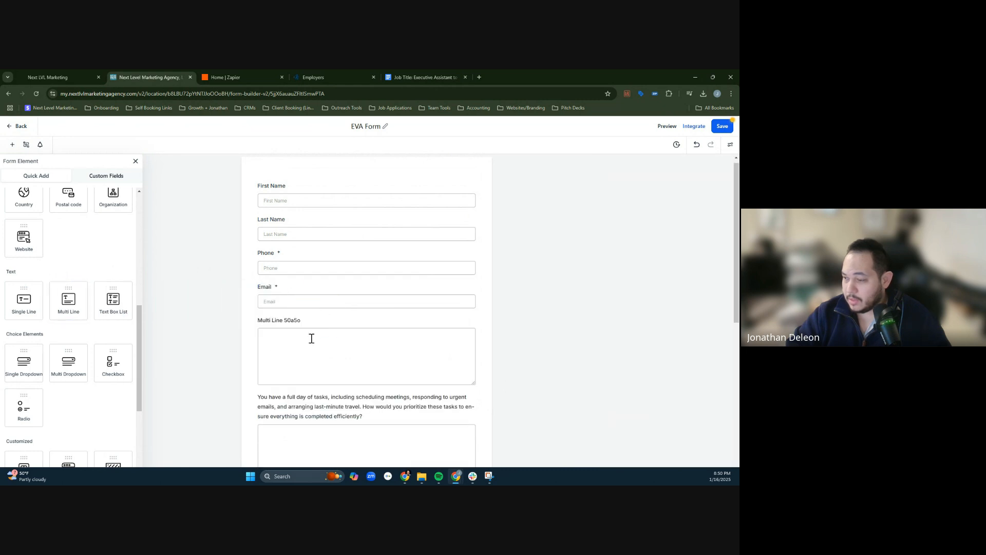
{"action": "left_click", "coordinate": [282, 324]}
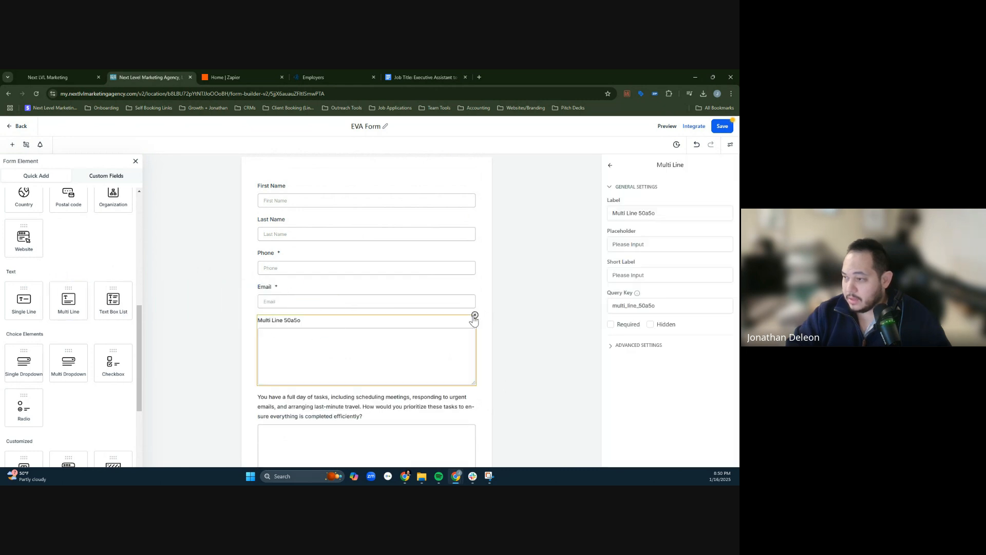
{"action": "left_click", "coordinate": [475, 315]}
- Enlarge the answer box of the tools and software question vertically to match the other questions
{"action": "scroll", "coordinate": [460, 356], "scroll_direction": "down", "scroll_amount": 5}
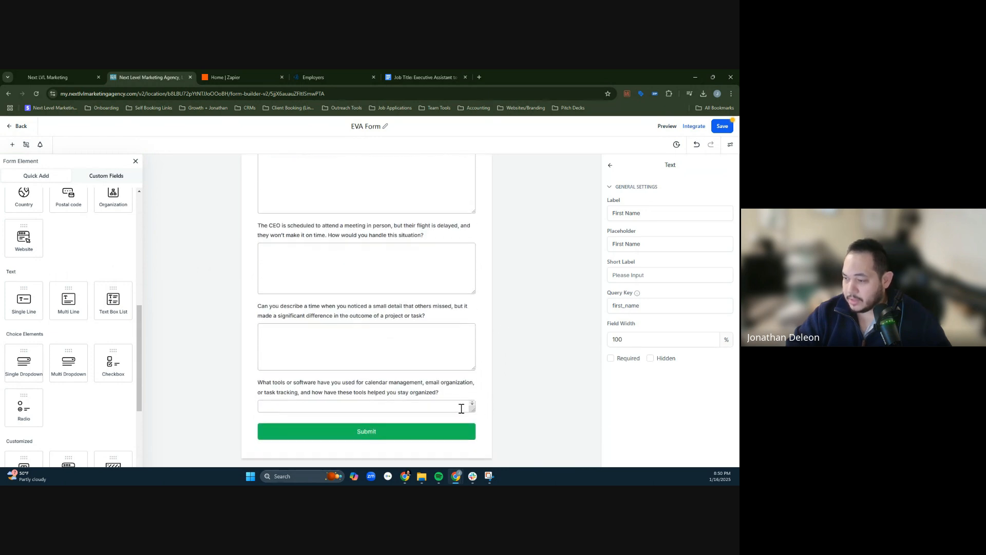
{"action": "left_click", "coordinate": [451, 394]}
{"action": "left_click_drag", "start_coordinate": [474, 409], "coordinate": [475, 445]}
{"action": "left_click", "coordinate": [504, 414]}
{"action": "scroll", "coordinate": [517, 408], "scroll_direction": "down", "scroll_amount": 1}
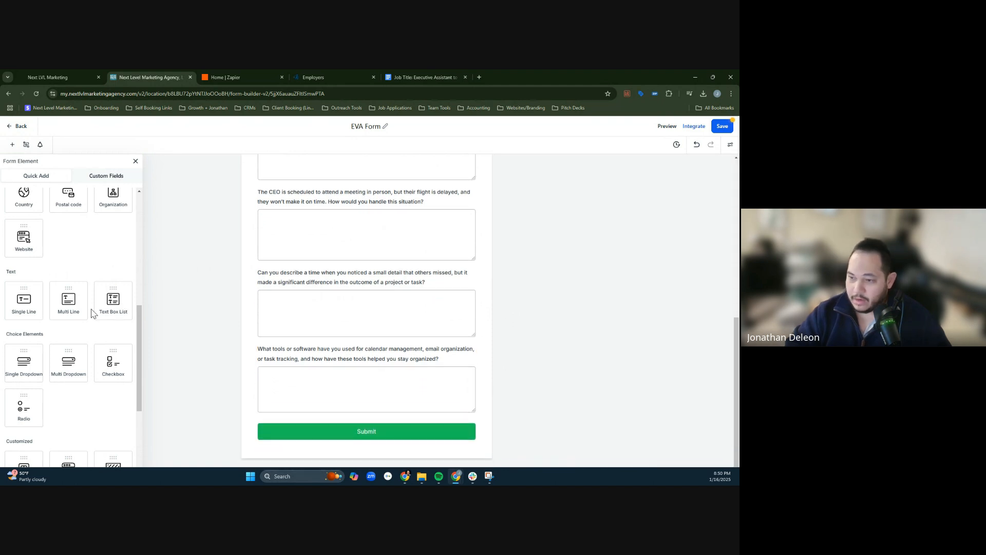
- Add a customized Text element between the tools and software question and the Submit button, and open its settings
{"action": "scroll", "coordinate": [45, 238], "scroll_direction": "up", "scroll_amount": 8}
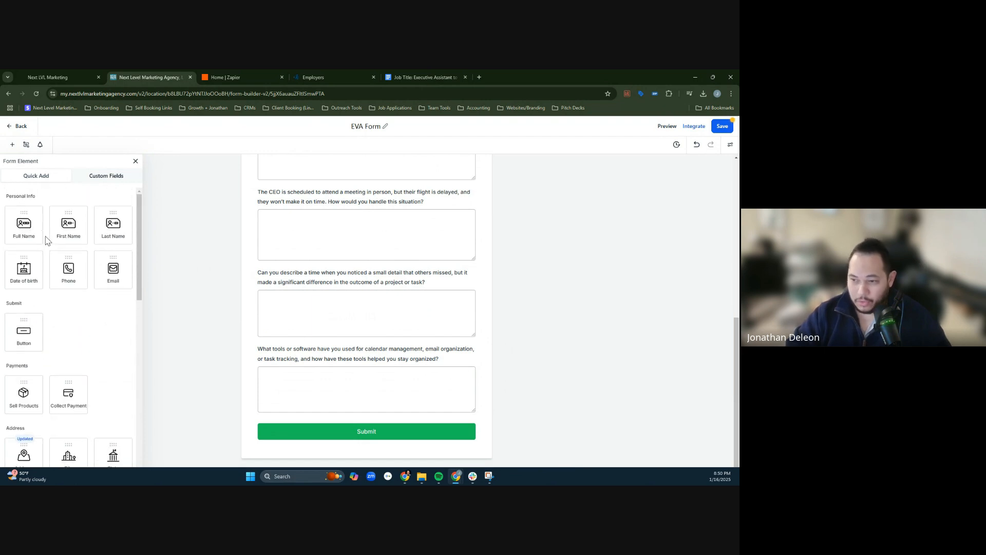
{"action": "scroll", "coordinate": [44, 238], "scroll_direction": "down", "scroll_amount": 1}
{"action": "scroll", "coordinate": [72, 326], "scroll_direction": "up", "scroll_amount": 1}
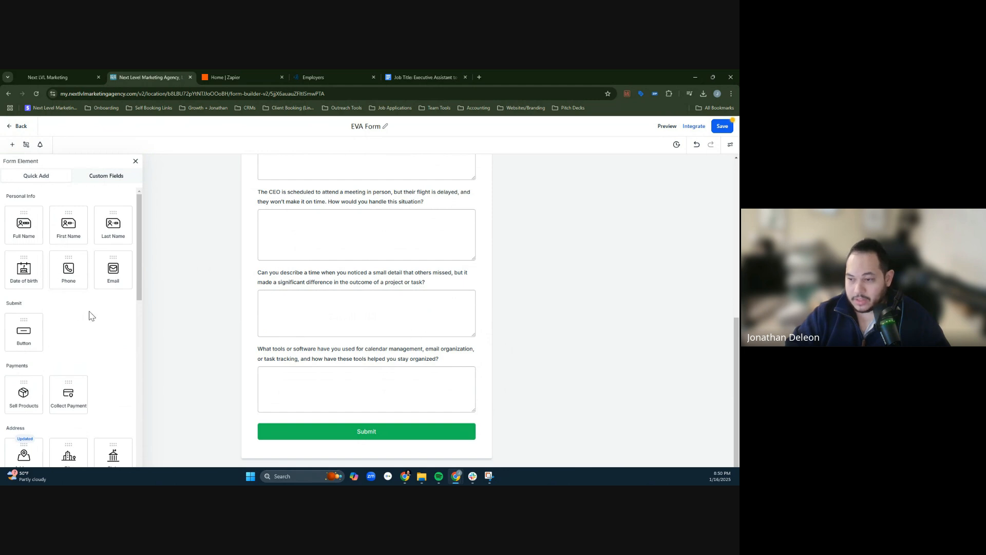
{"action": "scroll", "coordinate": [89, 316], "scroll_direction": "down", "scroll_amount": 9}
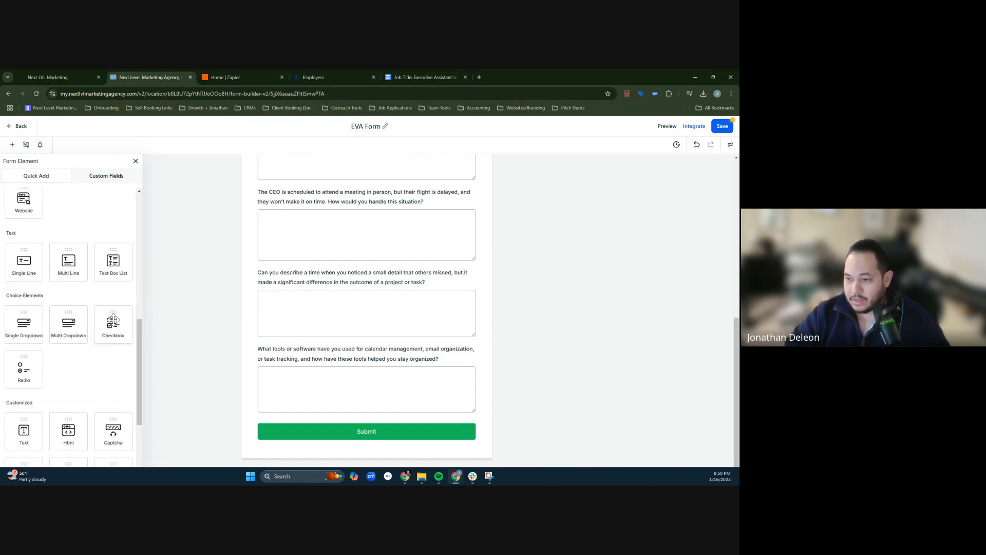
{"action": "scroll", "coordinate": [81, 388], "scroll_direction": "down", "scroll_amount": 4}
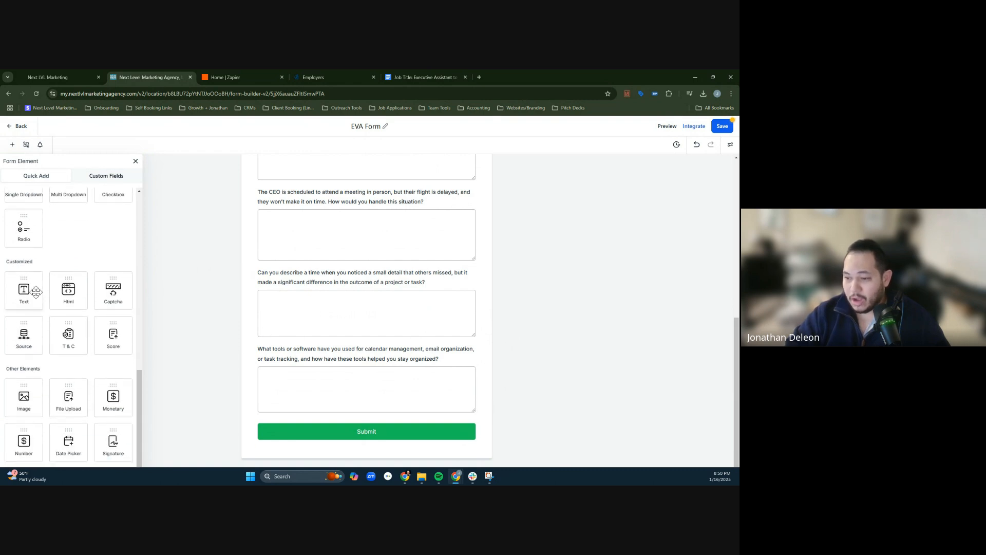
{"action": "left_click_drag", "start_coordinate": [36, 293], "coordinate": [318, 432]}
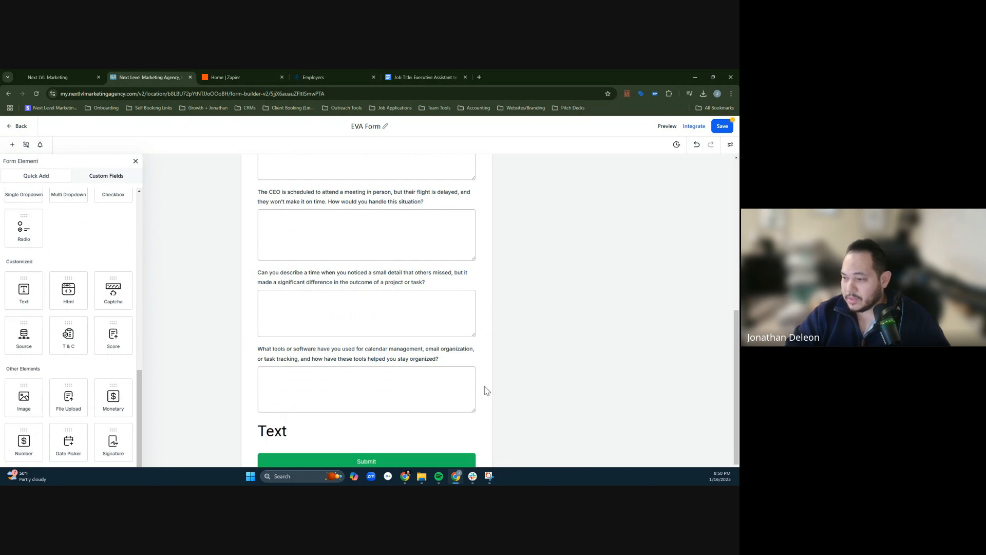
{"action": "scroll", "coordinate": [487, 391], "scroll_direction": "up", "scroll_amount": 1}
{"action": "scroll", "coordinate": [397, 409], "scroll_direction": "down", "scroll_amount": 2}
{"action": "left_click", "coordinate": [317, 405]}
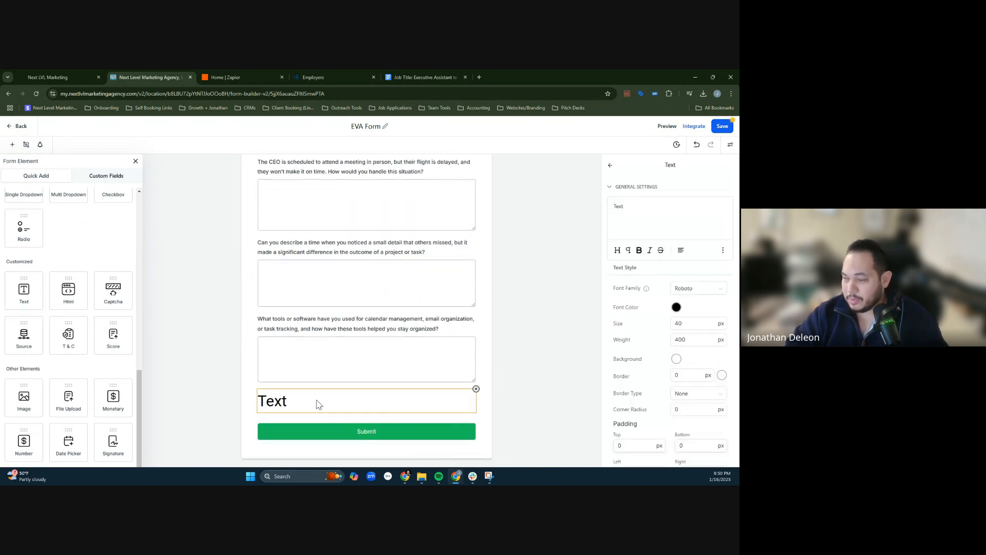
- Open the bookmarked Inside Sales Agent Opportunity page in a new browser tab and copy its INSTRUCTIONS paragraph about recording a Loom video
{"action": "left_click", "coordinate": [481, 75]}
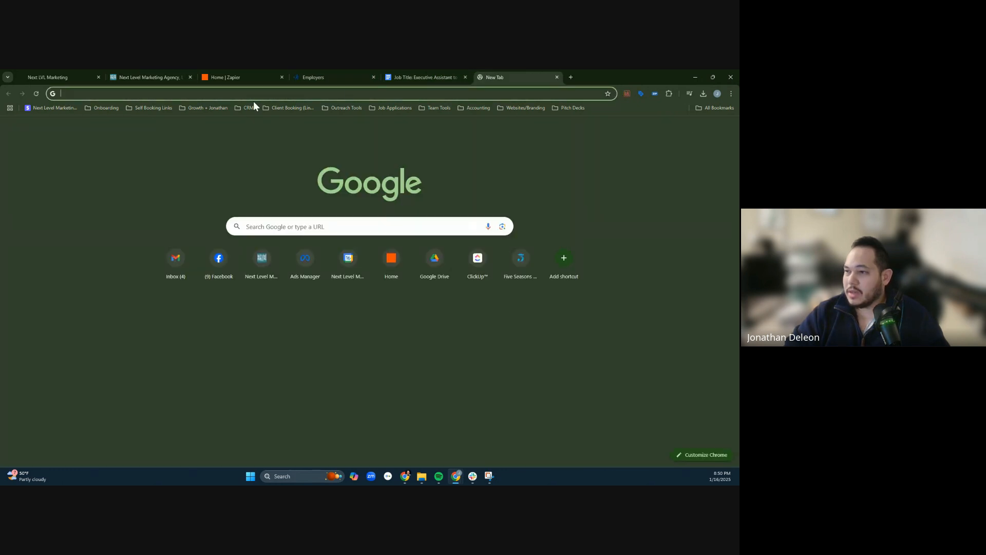
{"action": "left_click", "coordinate": [393, 109]}
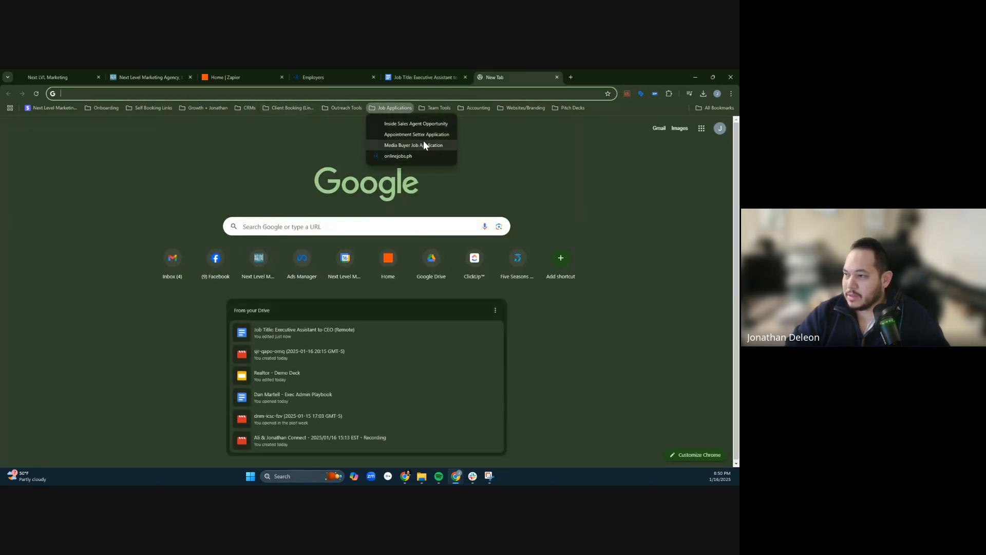
{"action": "left_click", "coordinate": [436, 124]}
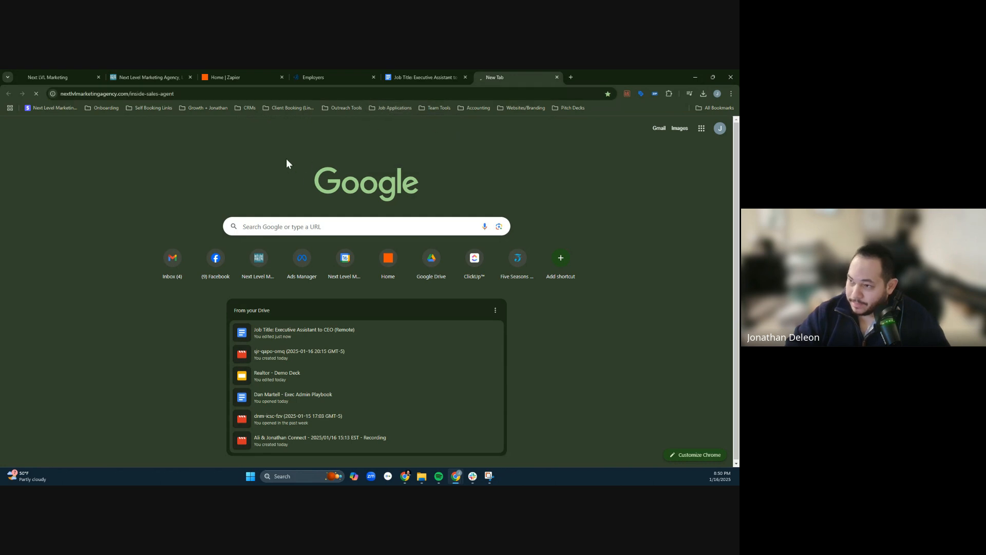
{"action": "scroll", "coordinate": [462, 438], "scroll_direction": "down", "scroll_amount": 3}
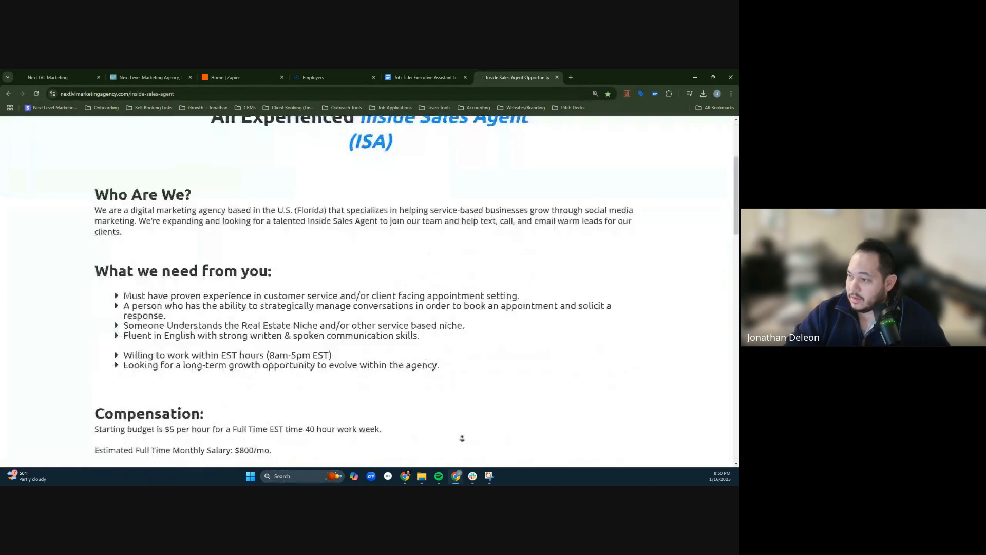
{"action": "scroll", "coordinate": [462, 438], "scroll_direction": "down", "scroll_amount": 20}
{"action": "scroll", "coordinate": [392, 376], "scroll_direction": "up", "scroll_amount": 6}
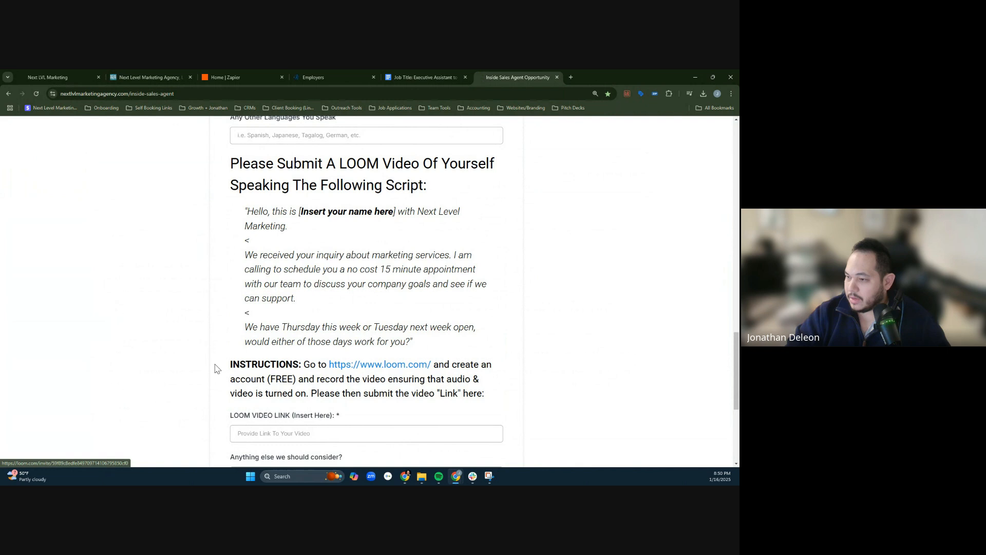
{"action": "left_click_drag", "start_coordinate": [245, 162], "coordinate": [425, 379]}
{"action": "left_click_drag", "start_coordinate": [221, 365], "coordinate": [477, 392]}
{"action": "key", "text": "ctrl+c"}
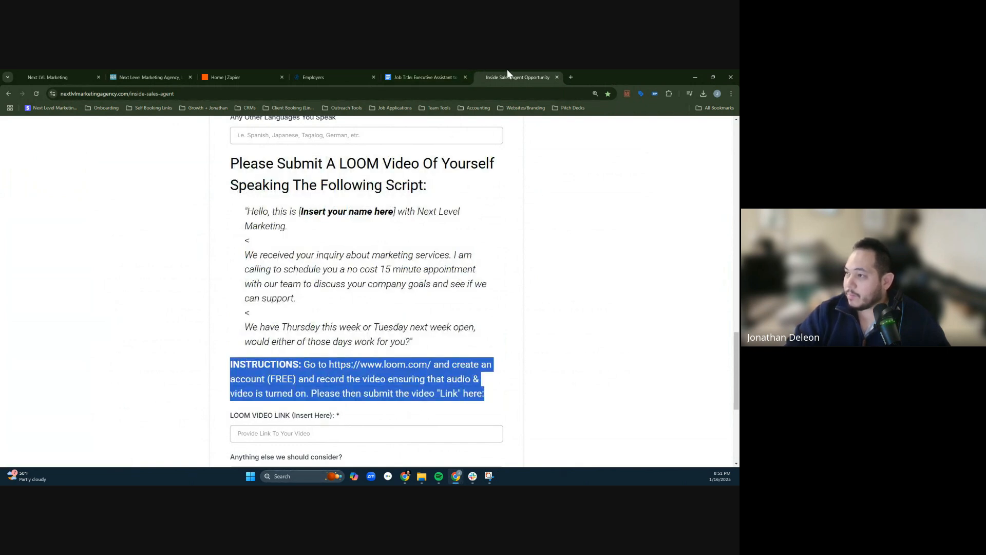
- Replace the Text element's placeholder on the EVA Form with the copied Loom instructions and set the font size to 20 px
{"action": "left_click", "coordinate": [411, 70]}
{"action": "left_click", "coordinate": [154, 70]}
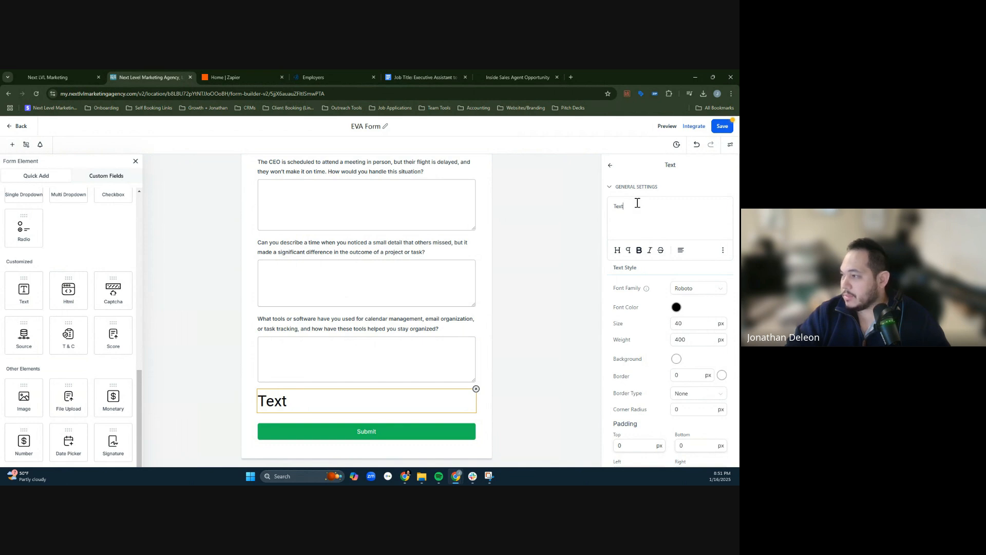
{"action": "key", "text": "ctrl+v"}
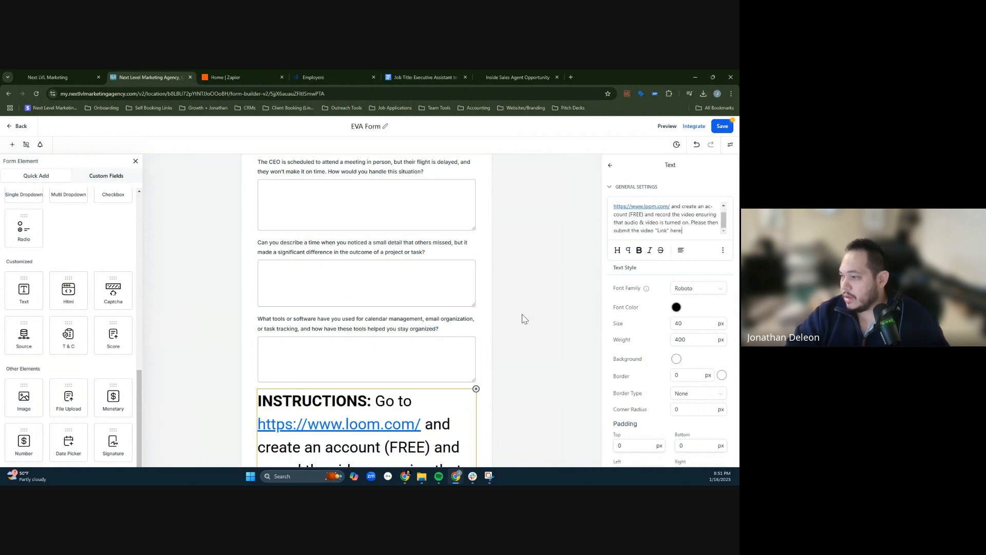
{"action": "scroll", "coordinate": [514, 359], "scroll_direction": "down", "scroll_amount": 3}
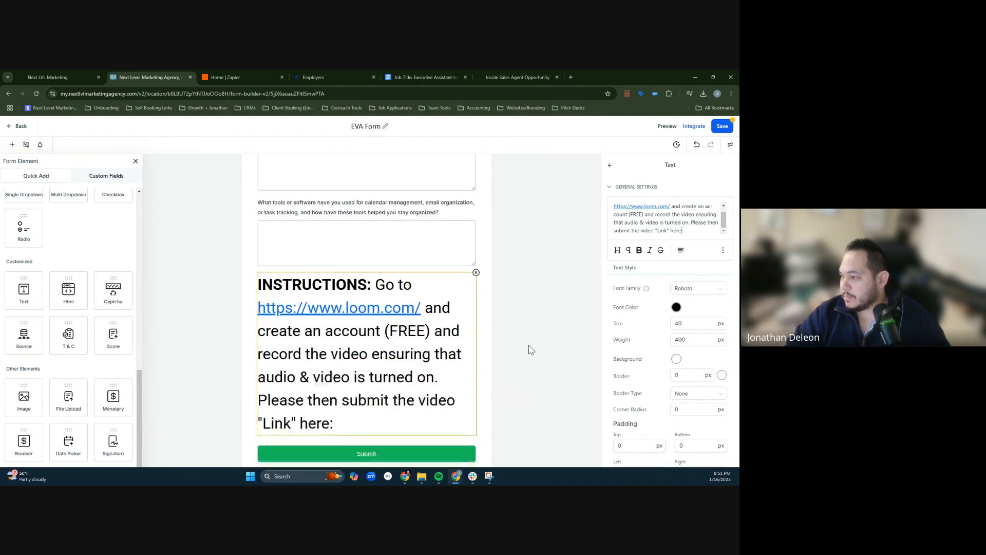
{"action": "double_click", "coordinate": [695, 324]}
{"action": "type", "text": "20"}
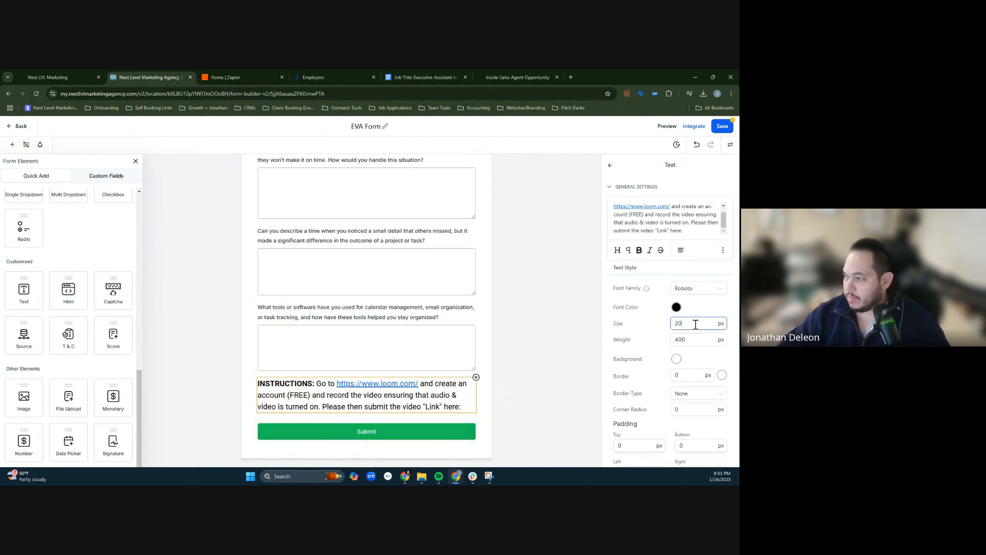
{"action": "left_click", "coordinate": [657, 207]}
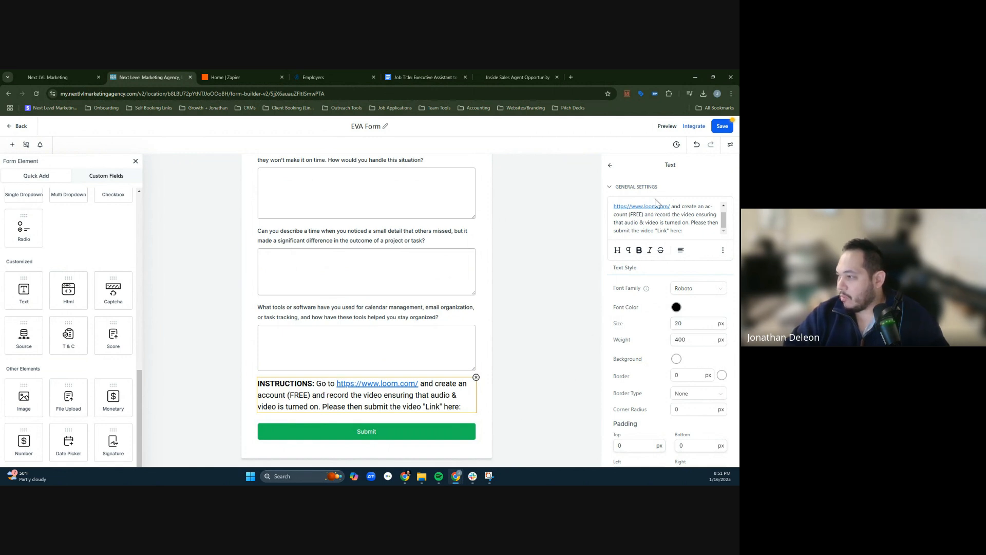
{"action": "left_click_drag", "start_coordinate": [673, 206], "coordinate": [609, 226]}
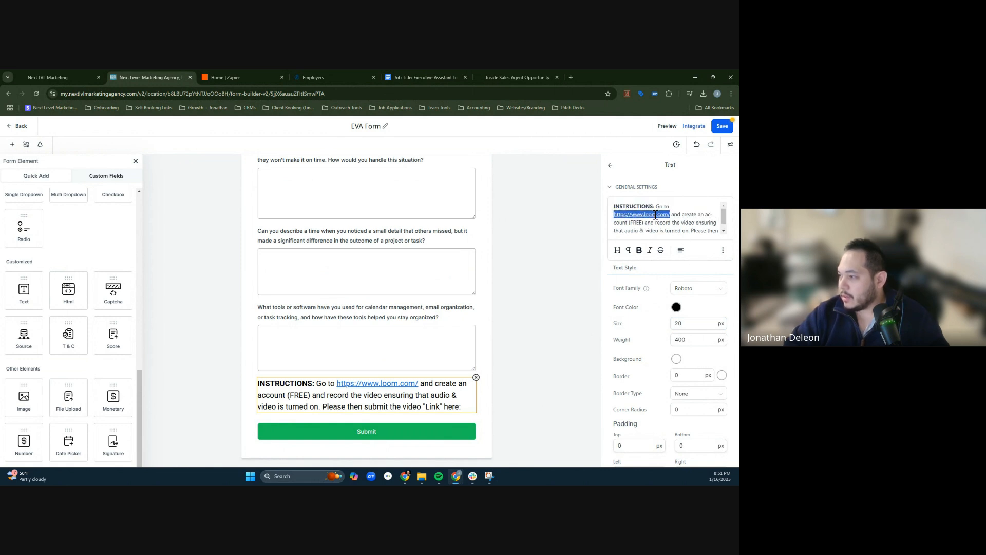
{"action": "left_click", "coordinate": [725, 251]}
{"action": "left_click", "coordinate": [724, 224]}
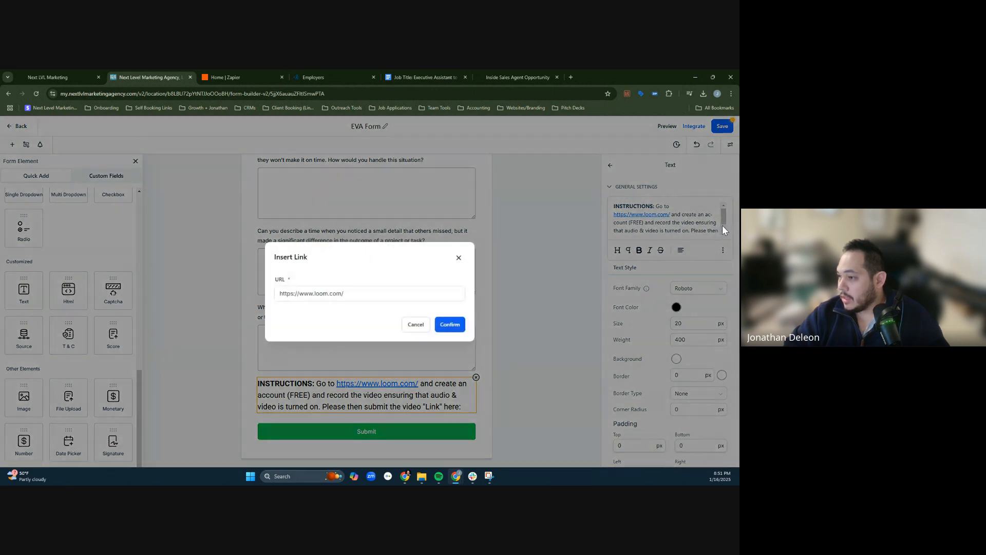
- Switch to Loom in a new browser tab and copy the workspace invite link from the Earn free videos page
{"action": "left_click", "coordinate": [570, 77]}
{"action": "type", "text": "loom"}
{"action": "key", "text": "Return"}
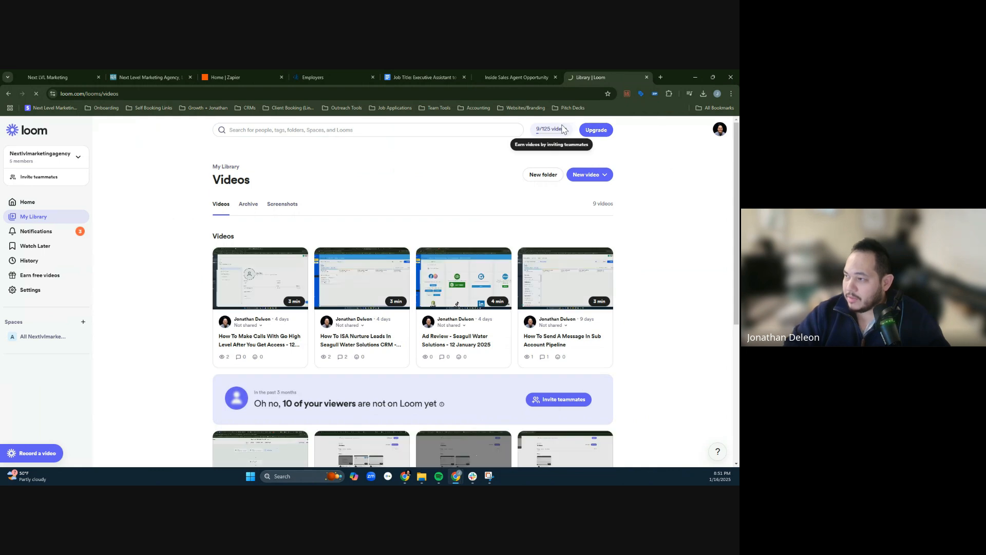
{"action": "left_click", "coordinate": [562, 129]}
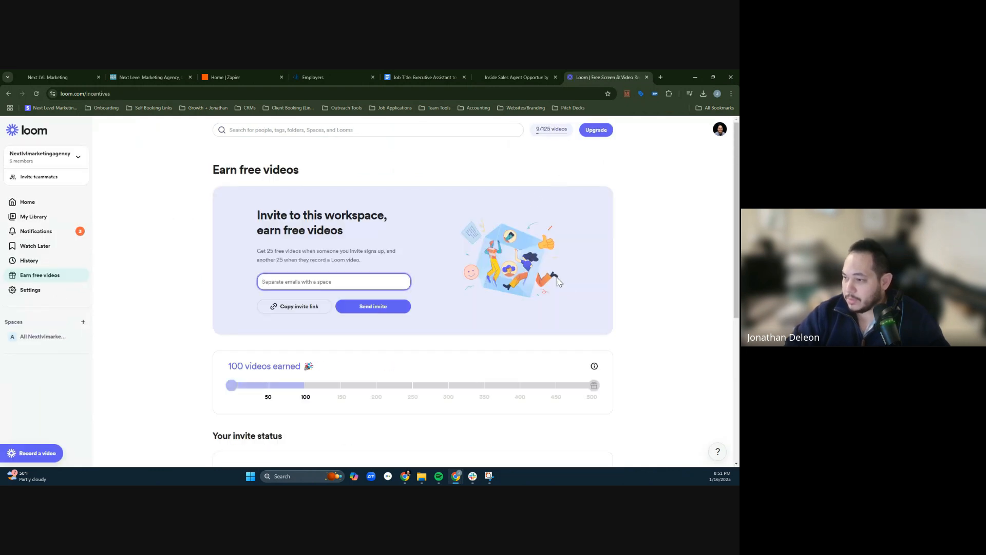
{"action": "left_click", "coordinate": [315, 306]}
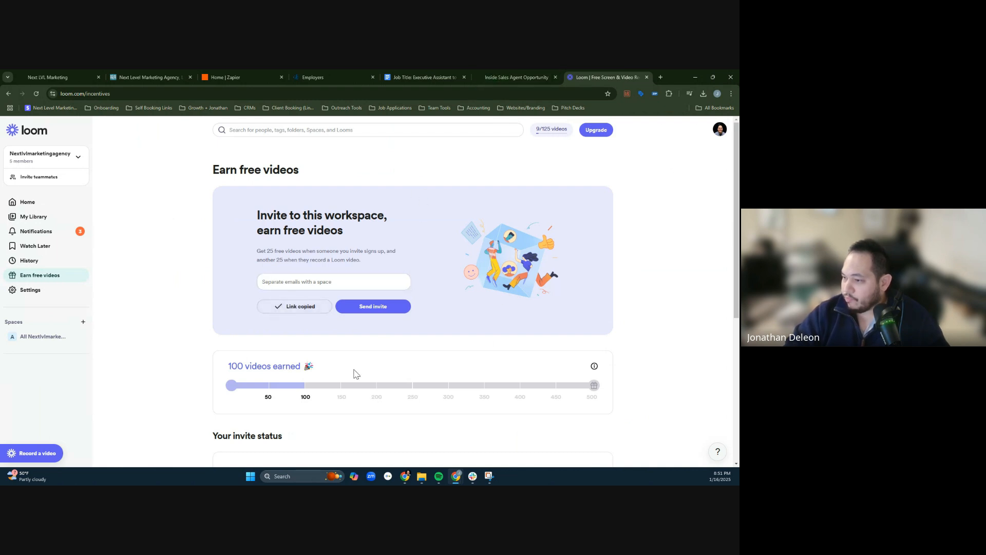
- Return to the EVA Form, replace the Loom address's link URL with the copied workspace invite link, and save the form
{"action": "scroll", "coordinate": [353, 375], "scroll_direction": "down", "scroll_amount": 3}
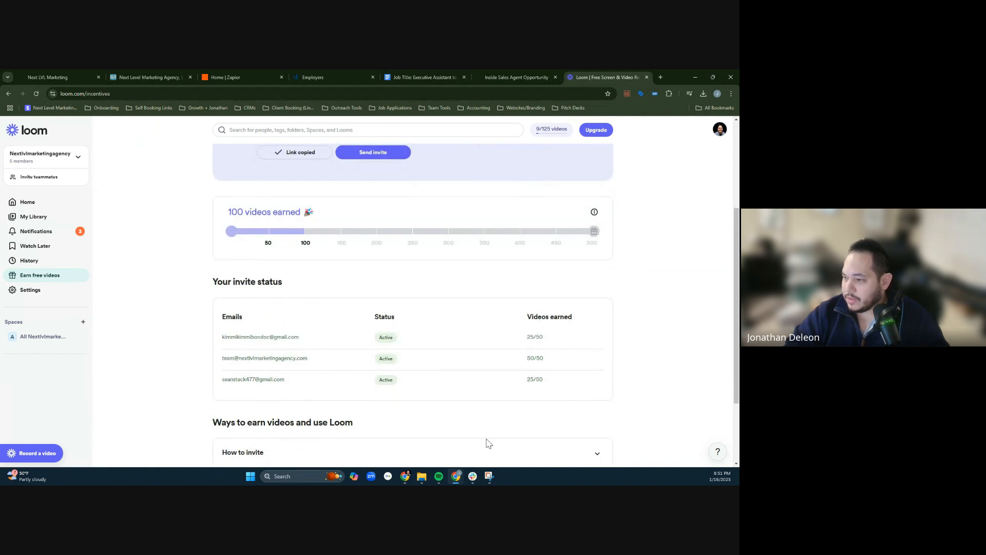
{"action": "scroll", "coordinate": [467, 339], "scroll_direction": "up", "scroll_amount": 2}
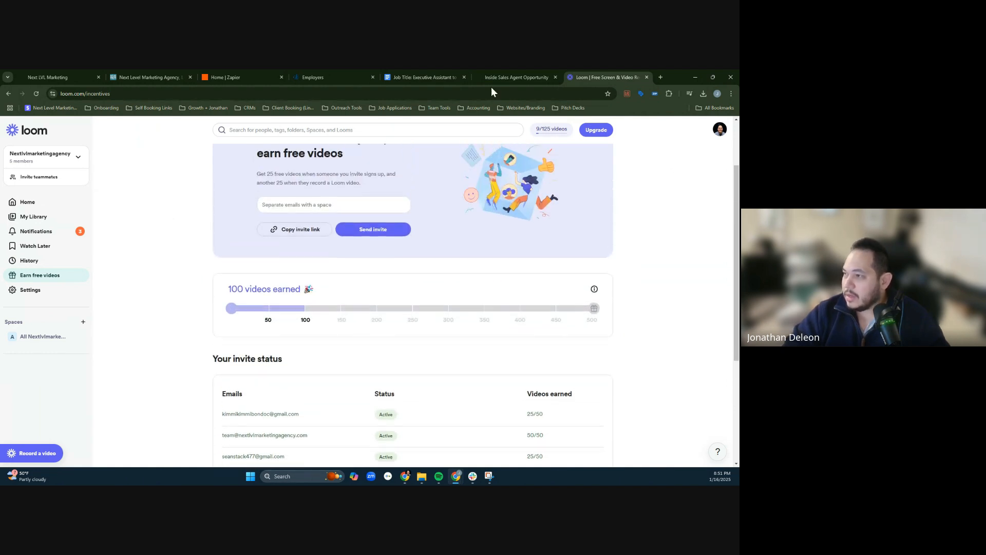
{"action": "left_click", "coordinate": [418, 72]}
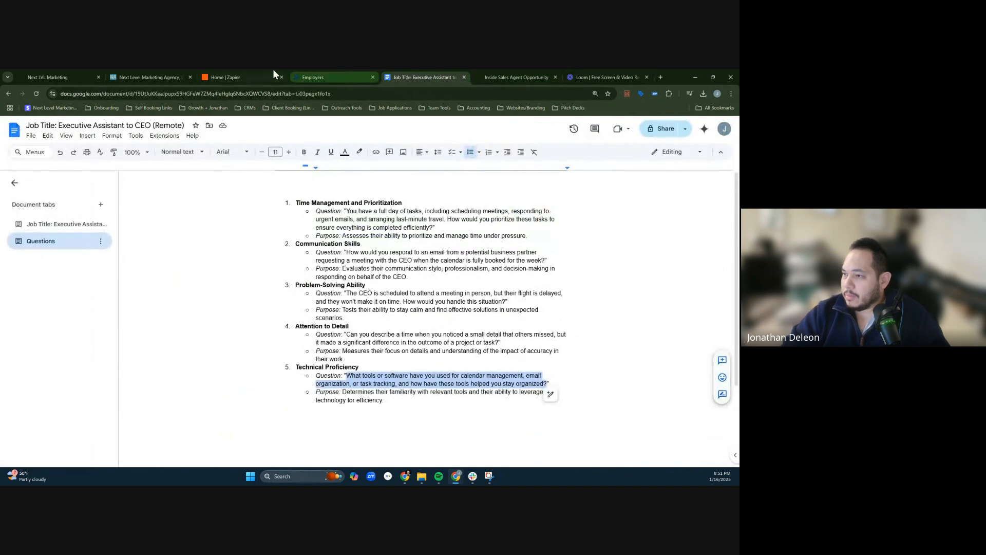
{"action": "left_click", "coordinate": [149, 72]}
{"action": "triple_click", "coordinate": [346, 295]}
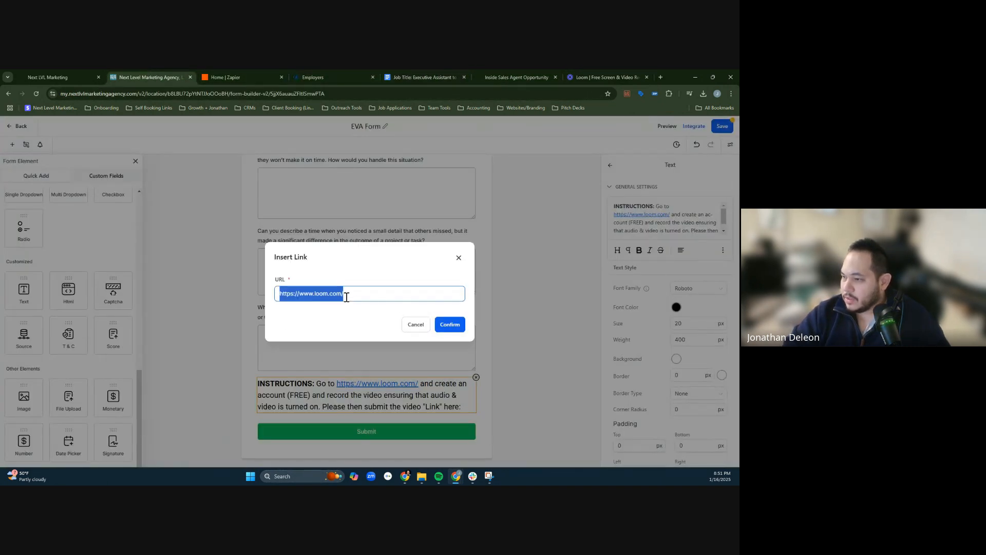
{"action": "key", "text": "ctrl+v"}
{"action": "left_click", "coordinate": [449, 325]}
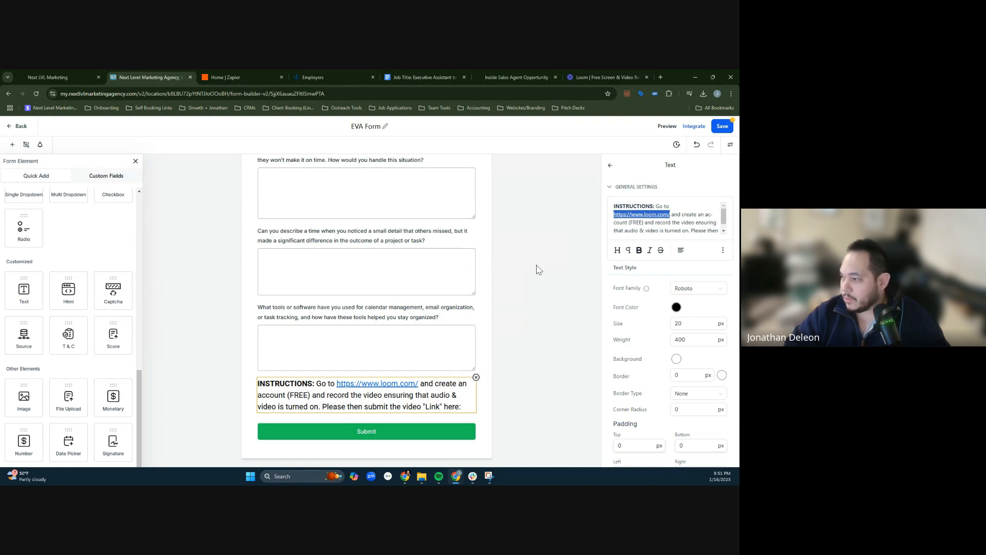
{"action": "left_click", "coordinate": [722, 127]}
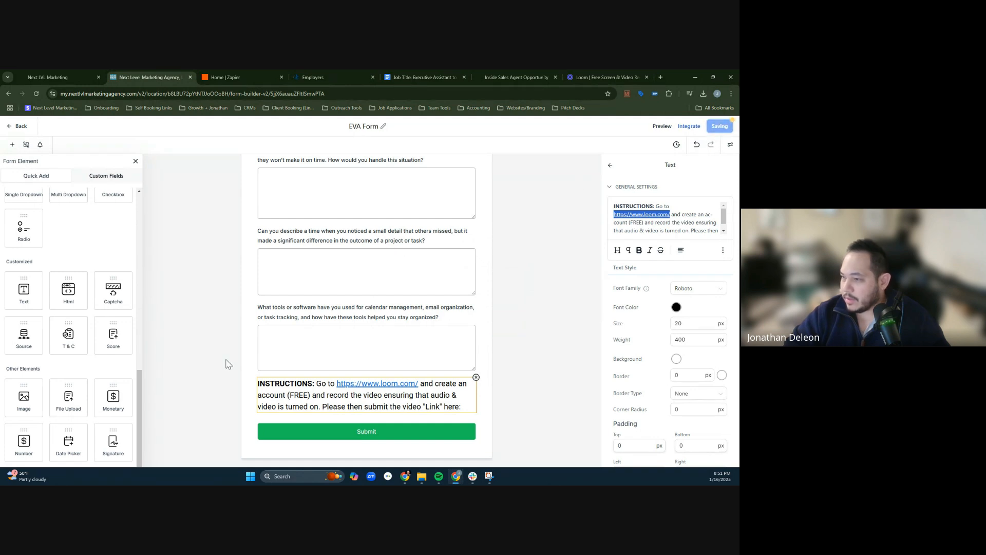
- Add a Single Line text field to the EVA Form between the Loom instructions and the Submit button
{"action": "scroll", "coordinate": [67, 334], "scroll_direction": "up", "scroll_amount": 5}
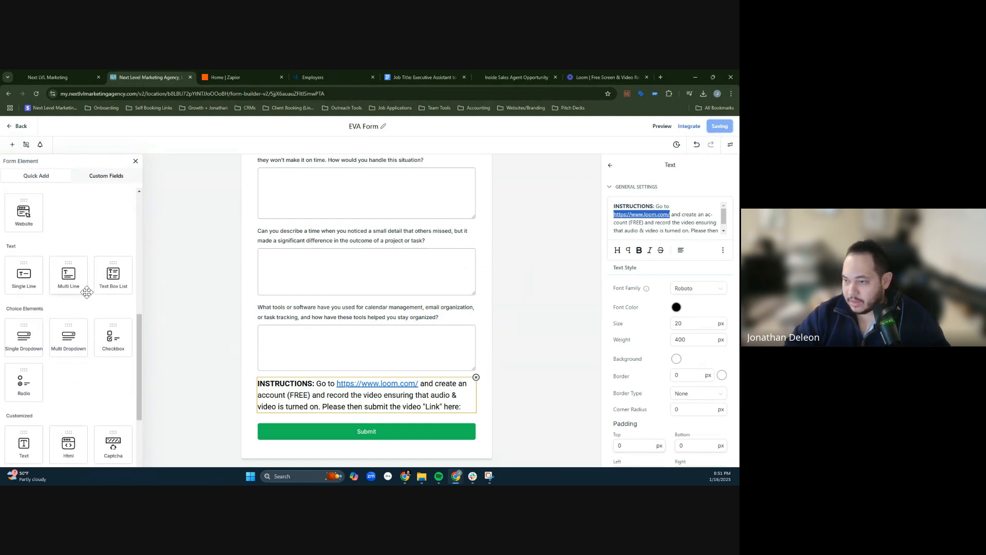
{"action": "scroll", "coordinate": [100, 293], "scroll_direction": "up", "scroll_amount": 1}
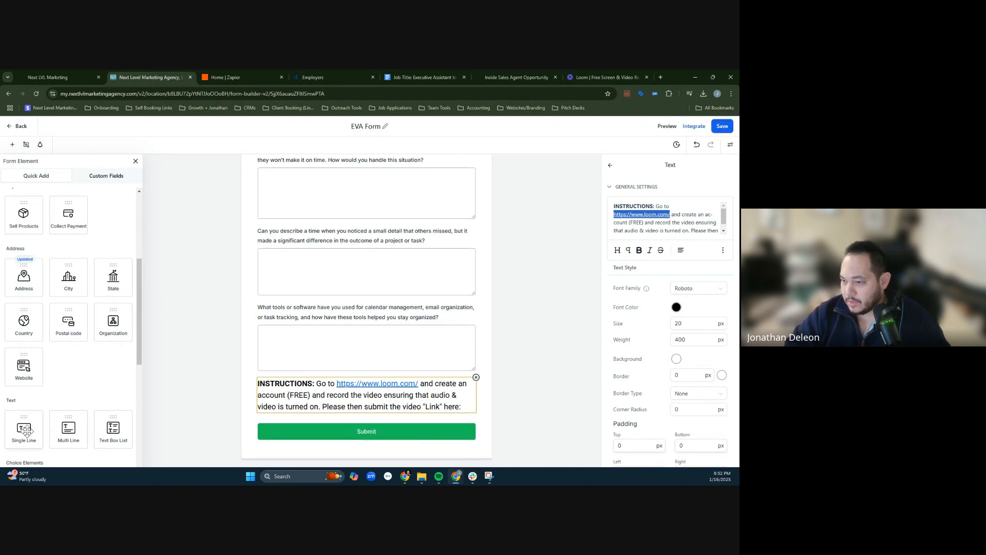
{"action": "left_click_drag", "start_coordinate": [28, 427], "coordinate": [321, 420]}
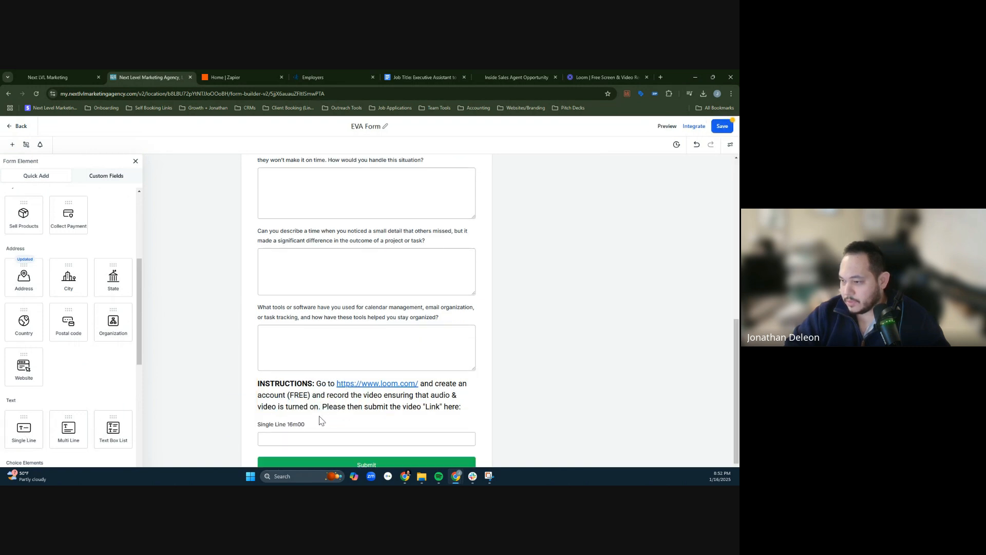
- Set the label of the new single-line field to "Loom-Video-Link:"
{"action": "left_click", "coordinate": [291, 425]}
{"action": "left_click", "coordinate": [672, 304]}
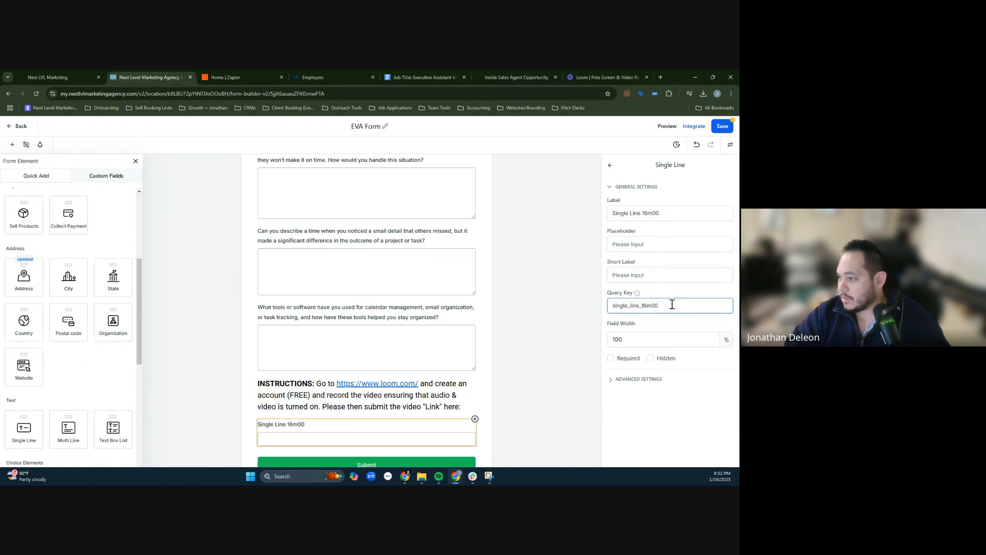
{"action": "triple_click", "coordinate": [666, 218]}
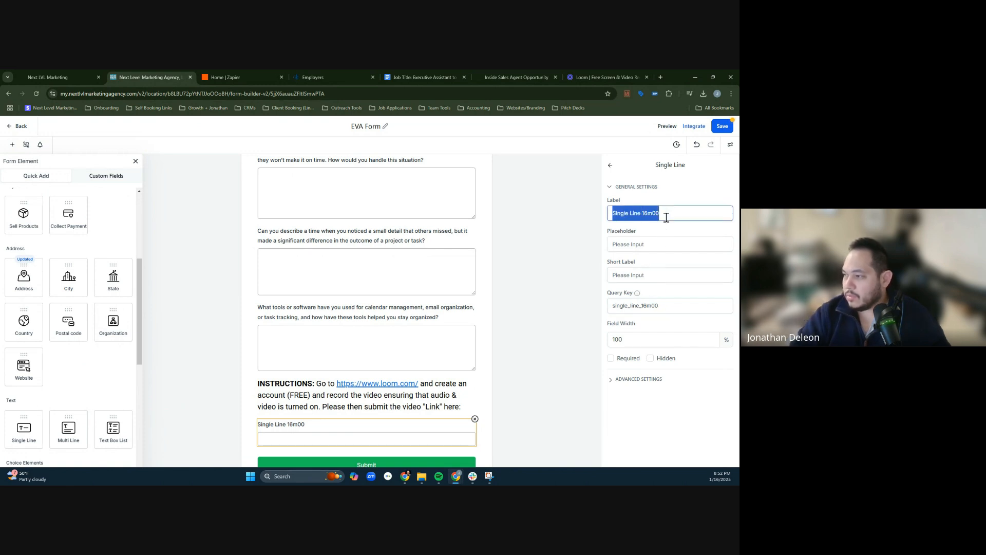
{"action": "type", "text": "loomvide-"}
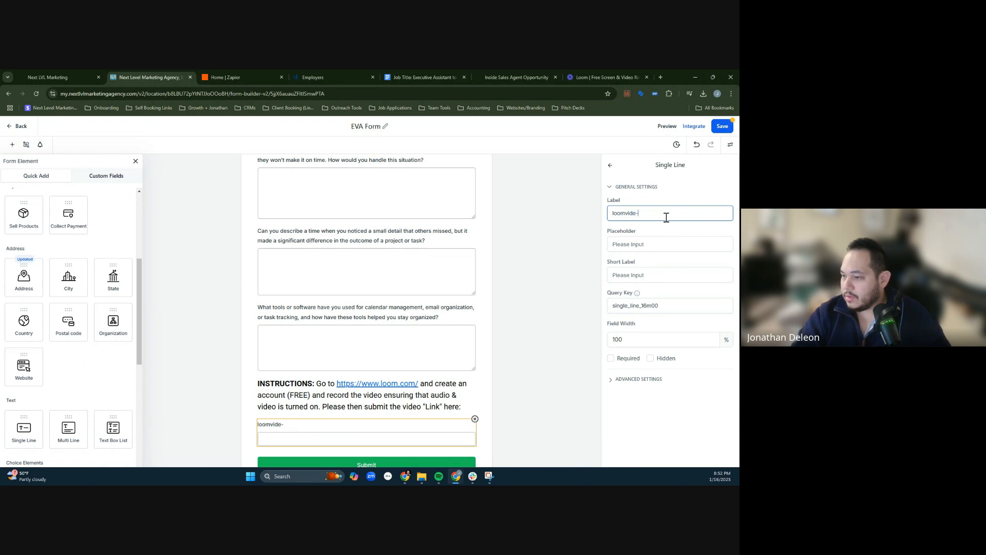
{"action": "key", "text": "BackSpace"}
{"action": "key", "text": "BackSpace"}
{"action": "key", "text": "BackSpace"}
{"action": "type", "text": "L"}
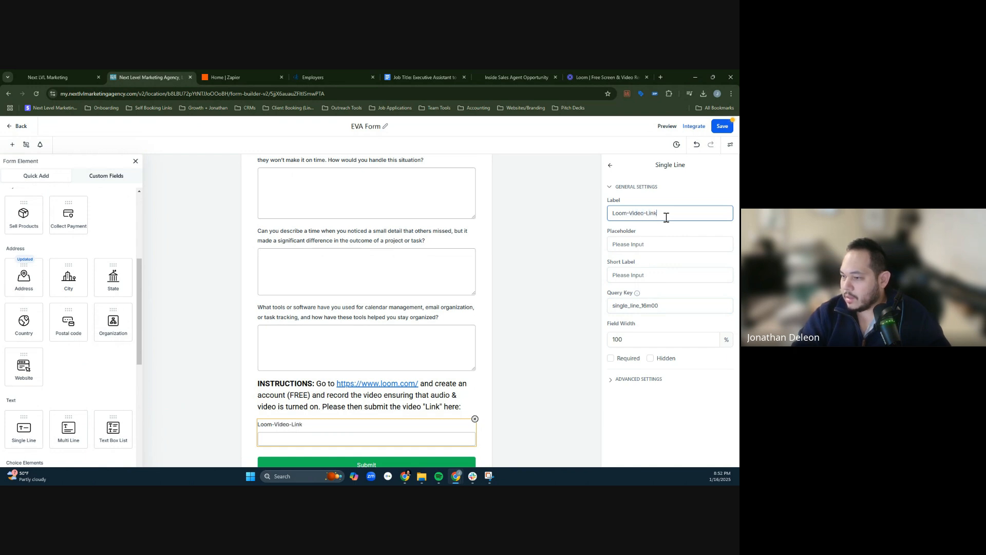
{"action": "type", "text": "oom-Video-Link"}
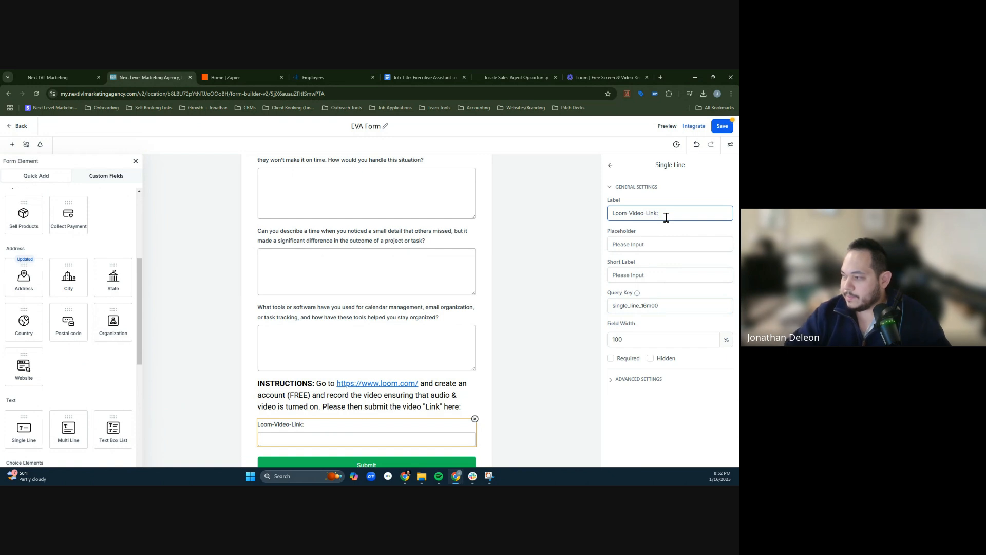
{"action": "type", "text": ":"}
- Set the video link field's short label to "Please Provide A Intro Of Yourself & Your Experience For This Role. Thanks!"
{"action": "left_click", "coordinate": [633, 275]}
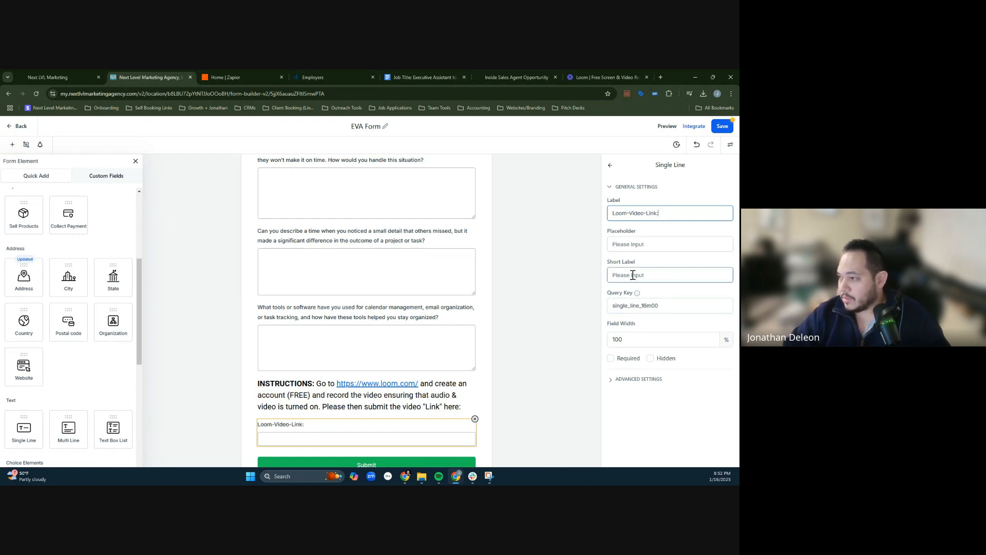
{"action": "type", "text": "Please Provide A Intro Of Your"}
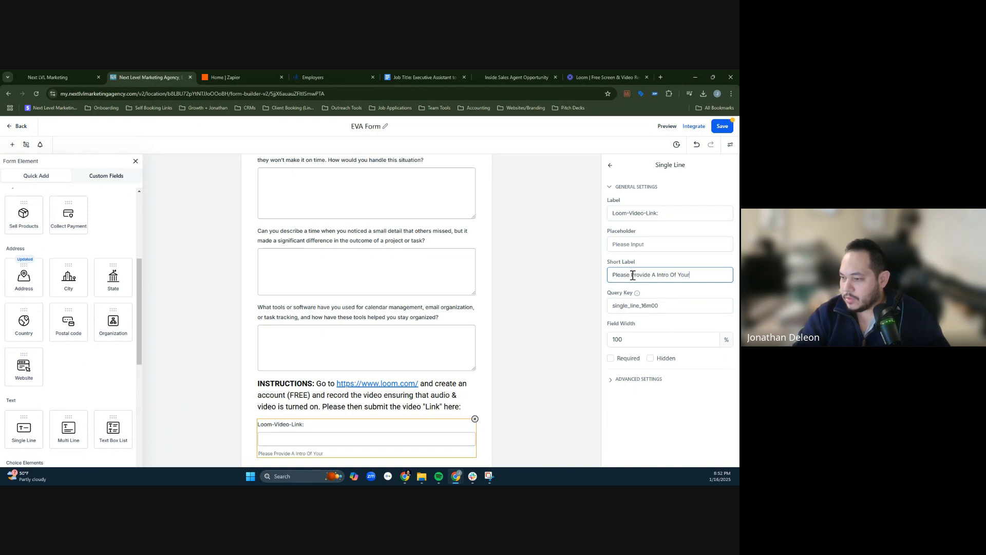
{"action": "type", "text": "self & Your "}
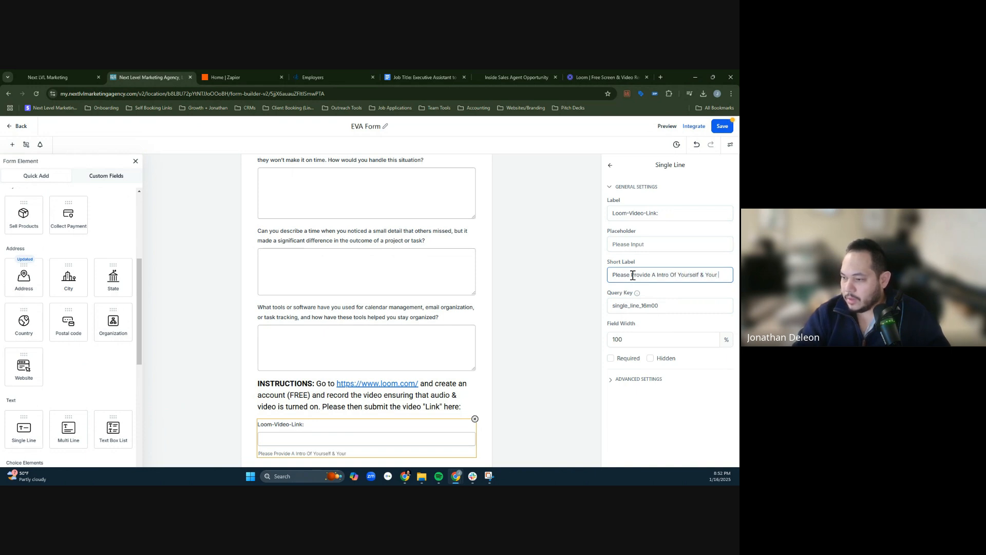
{"action": "type", "text": "Experie"}
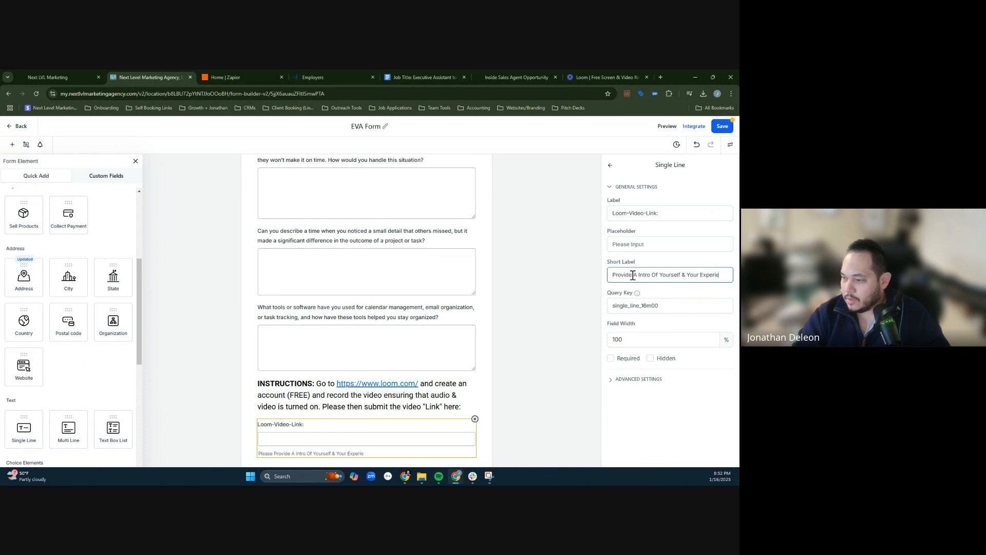
{"action": "type", "text": "nce For This Role"}
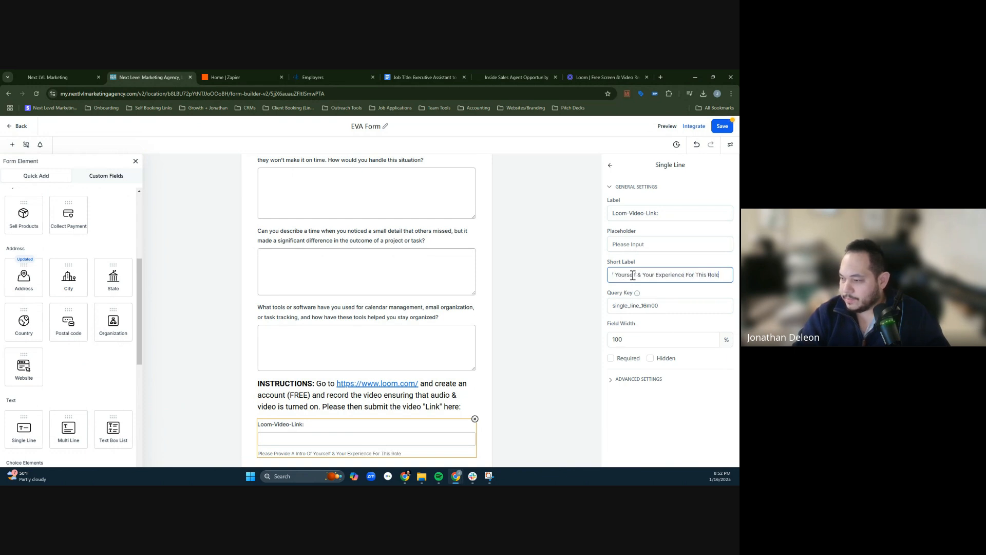
{"action": "type", "text": " *"}
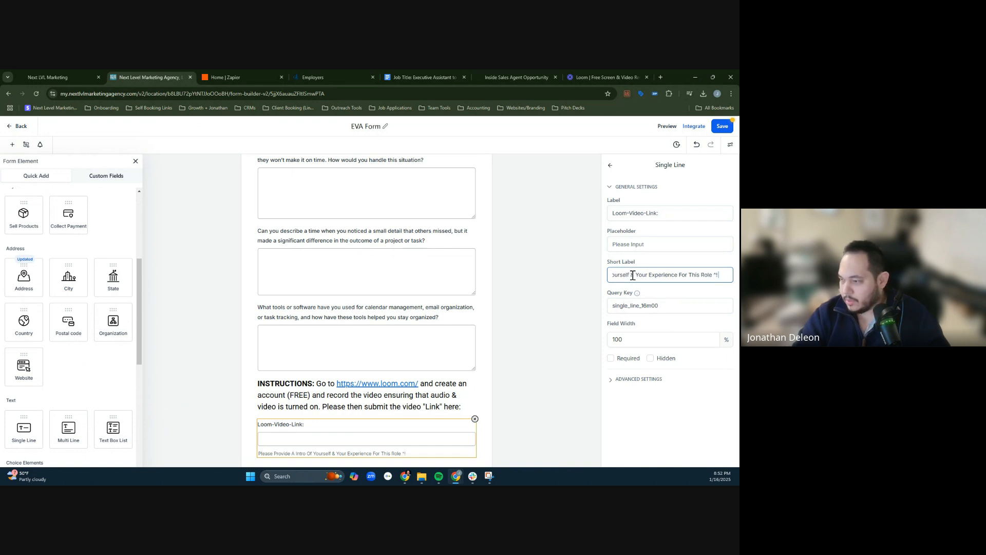
{"action": "key", "text": "BackSpace"}
{"action": "key", "text": "BackSpace"}
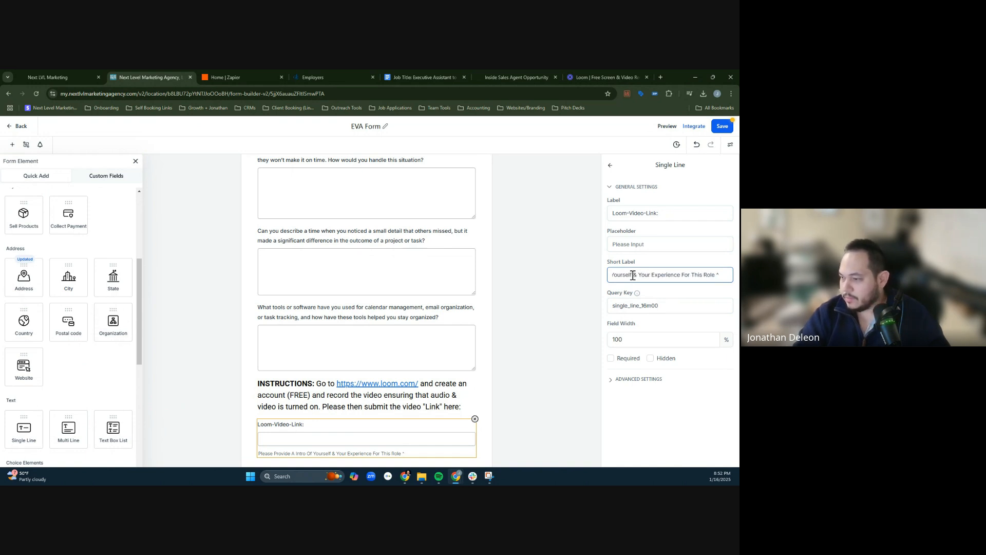
{"action": "type", "text": ". Thanks!"}
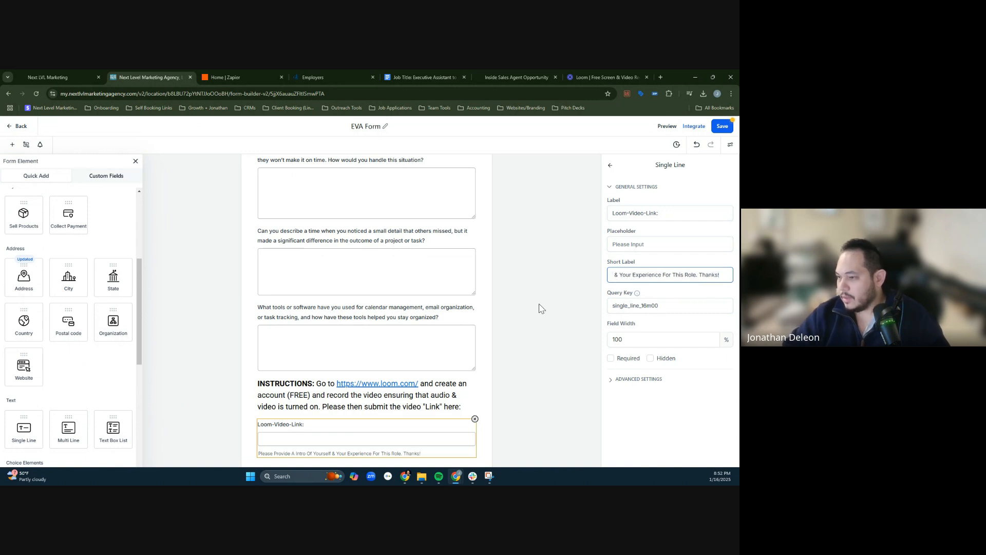
- Check the Loom video link field's advanced settings and review the form's contact fields and screening questions
{"action": "scroll", "coordinate": [498, 347], "scroll_direction": "down", "scroll_amount": 1}
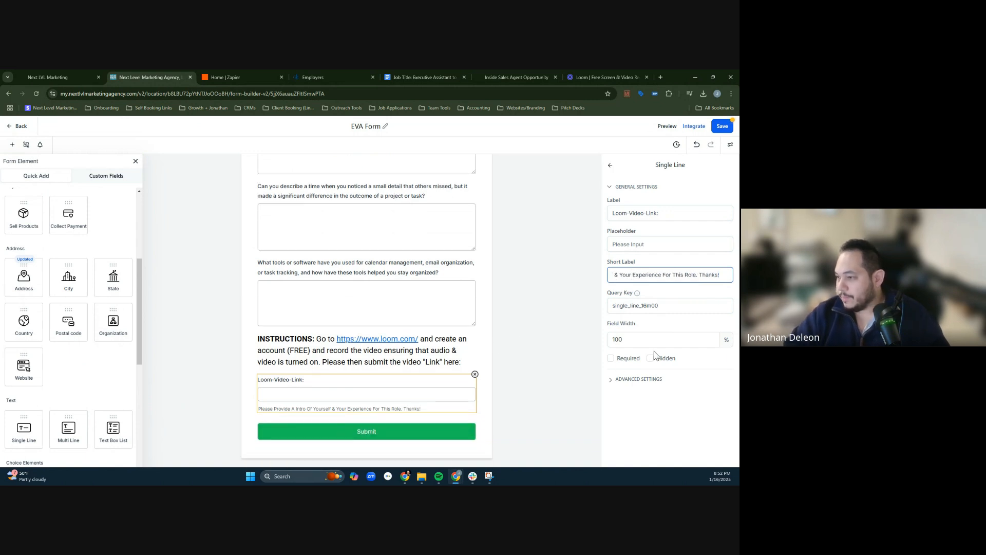
{"action": "left_click", "coordinate": [513, 388]}
{"action": "left_click", "coordinate": [384, 390]}
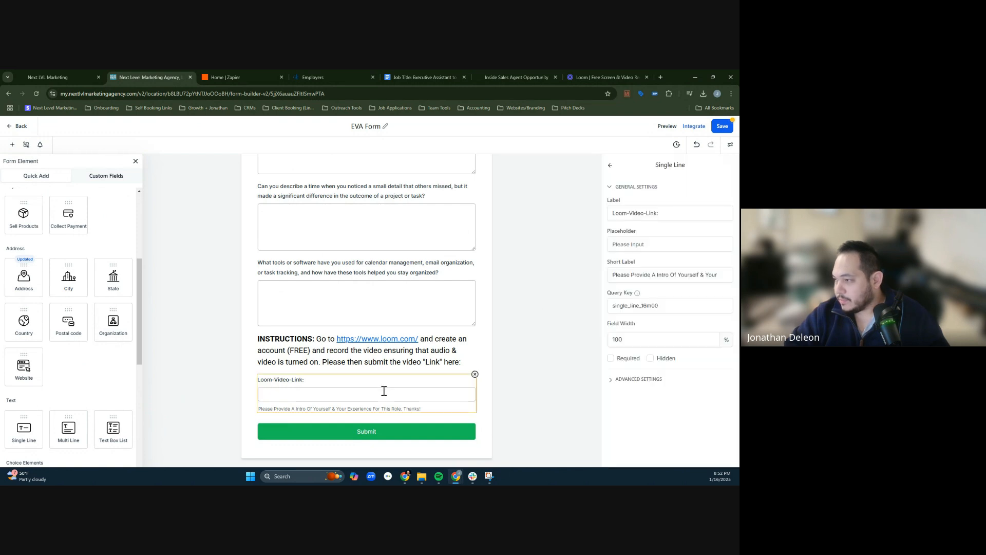
{"action": "left_click", "coordinate": [642, 380]}
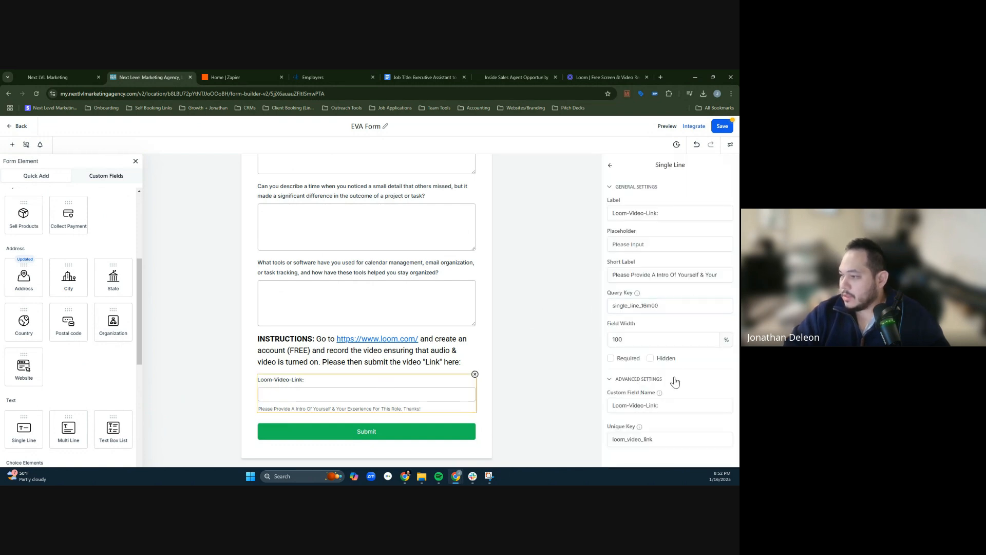
{"action": "left_click", "coordinate": [554, 334]}
{"action": "scroll", "coordinate": [473, 348], "scroll_direction": "up", "scroll_amount": 5}
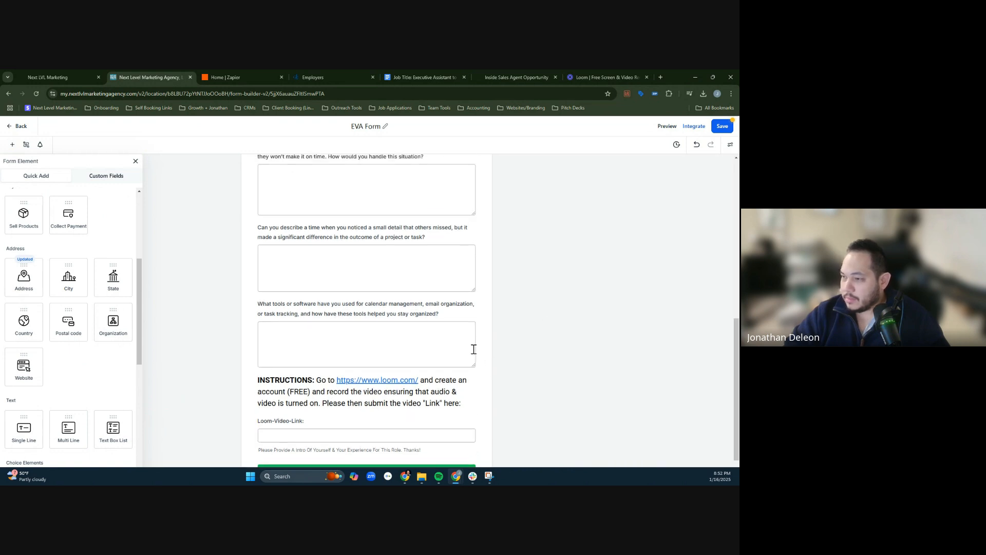
{"action": "scroll", "coordinate": [532, 345], "scroll_direction": "up", "scroll_amount": 1}
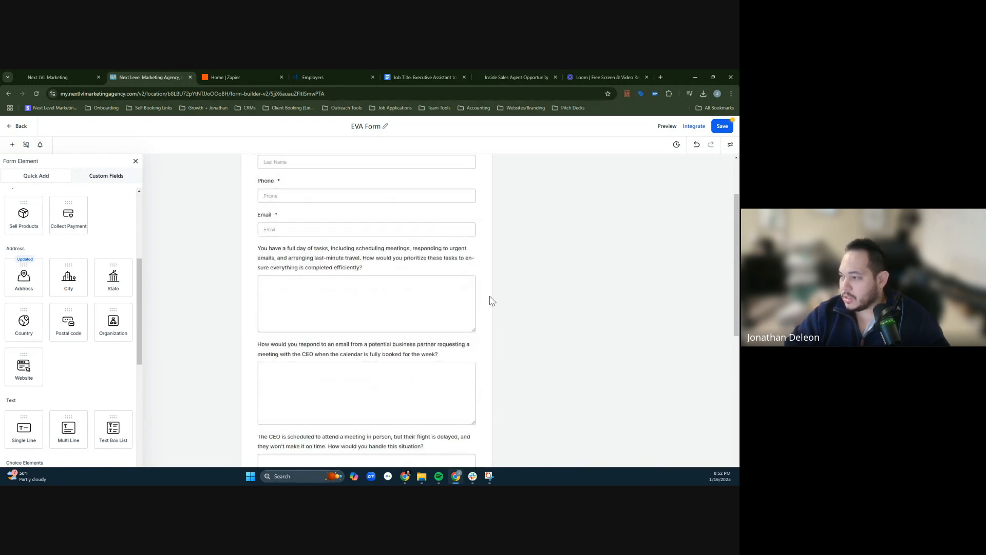
{"action": "scroll", "coordinate": [570, 387], "scroll_direction": "up", "scroll_amount": 1}
{"action": "scroll", "coordinate": [481, 445], "scroll_direction": "down", "scroll_amount": 15}
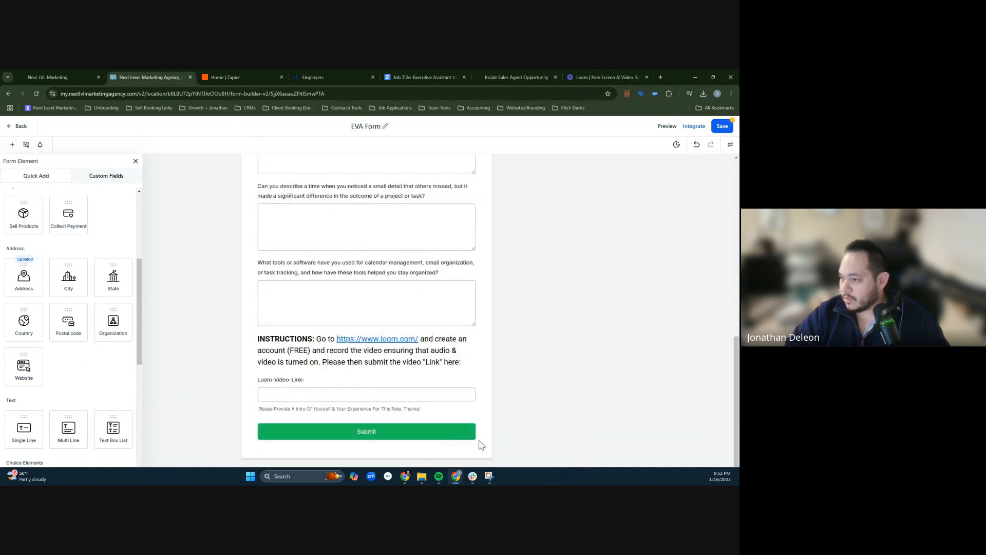
- Examine the Submit button's text, style and padding settings
{"action": "left_click", "coordinate": [431, 432]}
{"action": "scroll", "coordinate": [696, 332], "scroll_direction": "down", "scroll_amount": 2}
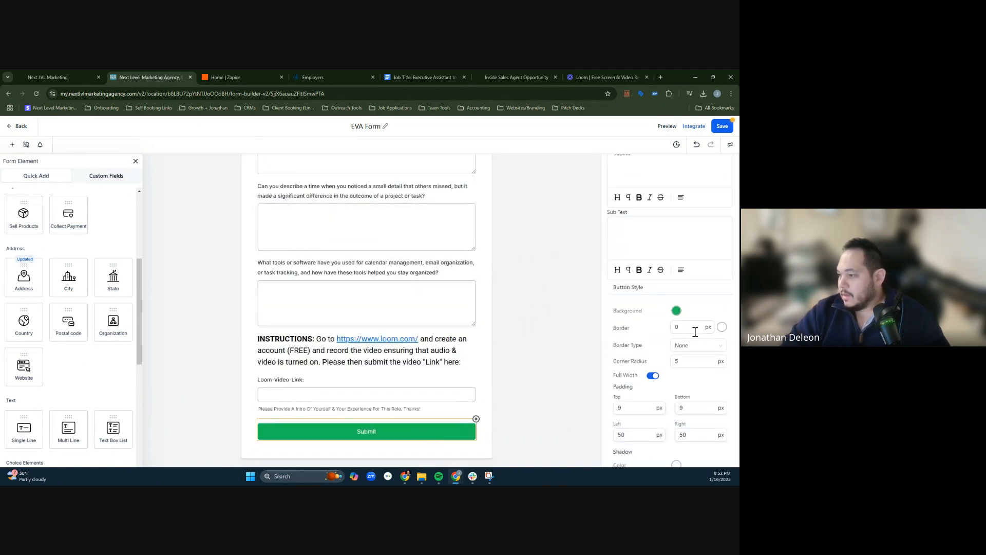
{"action": "scroll", "coordinate": [695, 332], "scroll_direction": "down", "scroll_amount": 3}
{"action": "scroll", "coordinate": [705, 326], "scroll_direction": "up", "scroll_amount": 4}
{"action": "scroll", "coordinate": [672, 198], "scroll_direction": "down", "scroll_amount": 2}
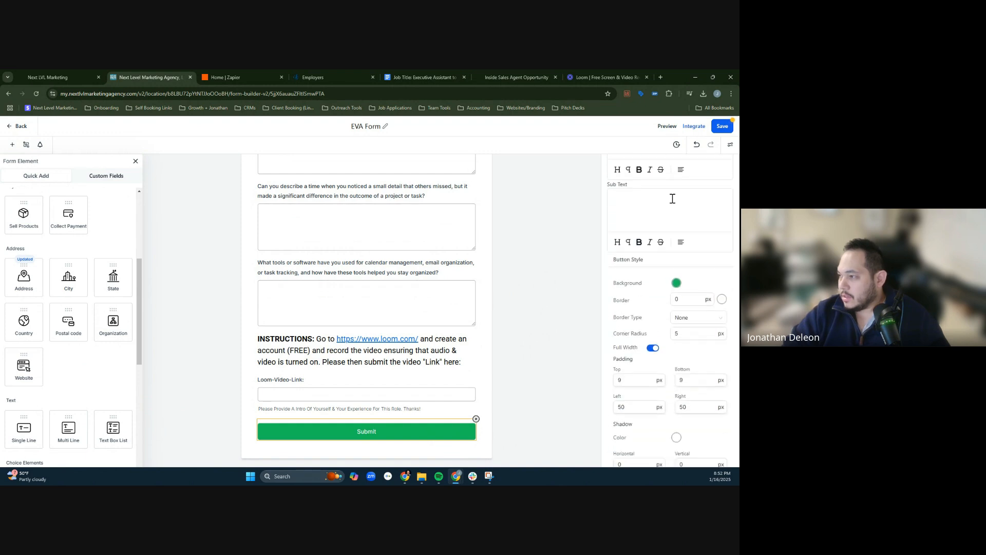
{"action": "scroll", "coordinate": [672, 198], "scroll_direction": "up", "scroll_amount": 4}
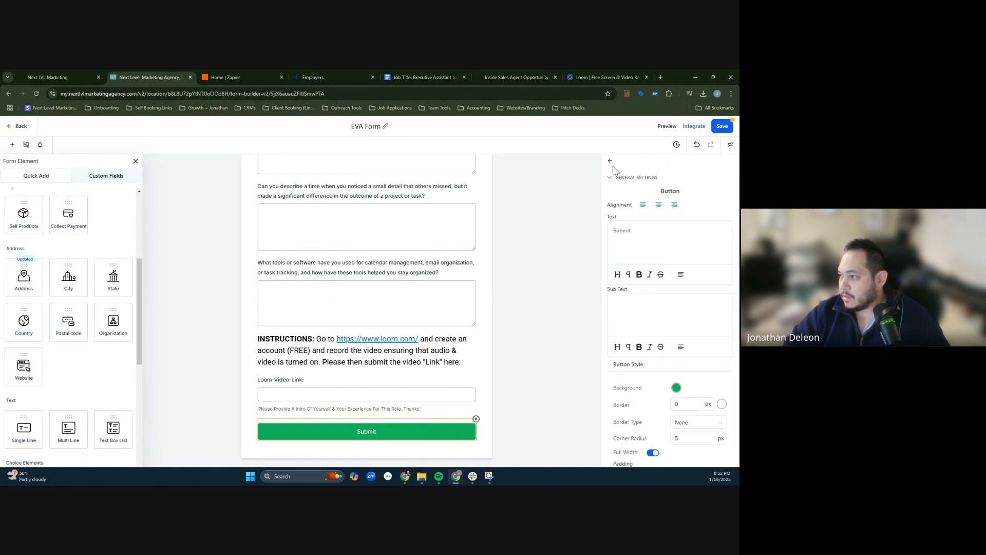
{"action": "left_click", "coordinate": [611, 163]}
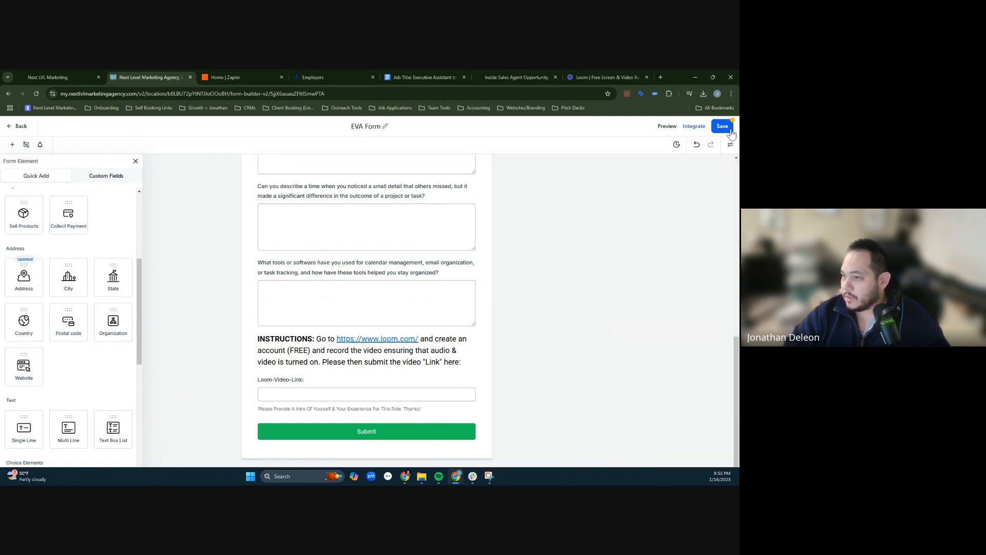
- Save the EVA Form and leave the form builder for the list of funnels
{"action": "left_click", "coordinate": [730, 130]}
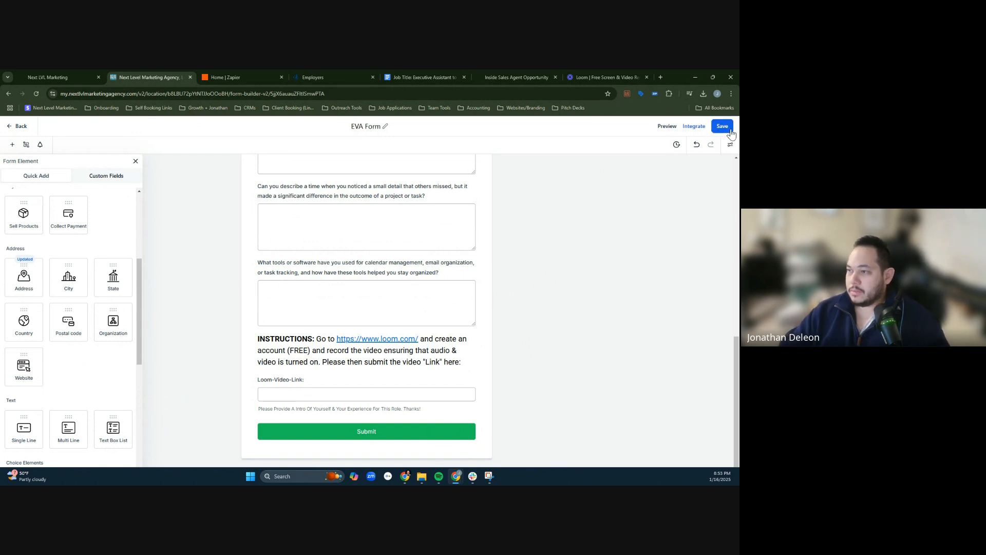
{"action": "left_click", "coordinate": [12, 129]}
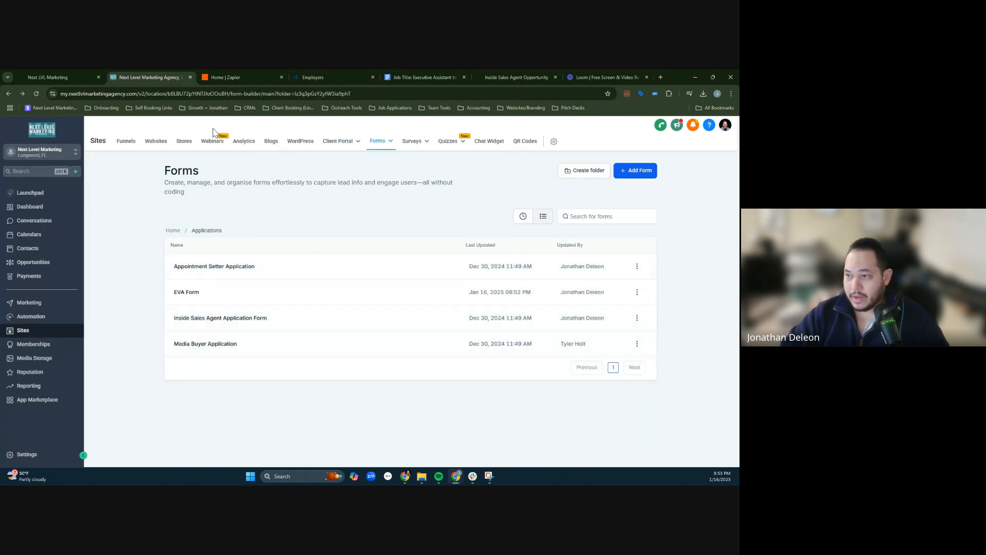
{"action": "left_click", "coordinate": [126, 142]}
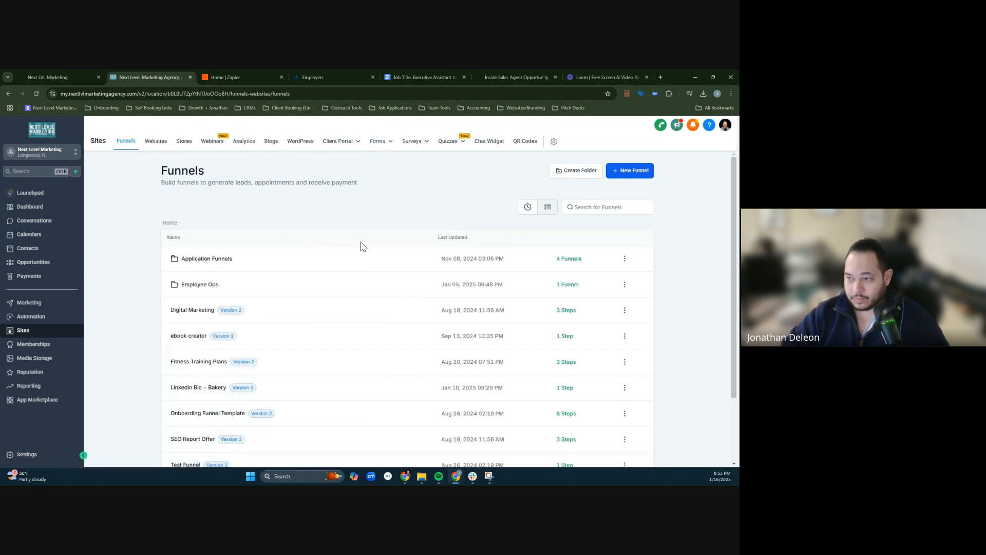
- Open the Executive Assistant (EVA) Application funnel in the Application Funnels folder and edit its Application Page MAIN
{"action": "left_click", "coordinate": [214, 259]}
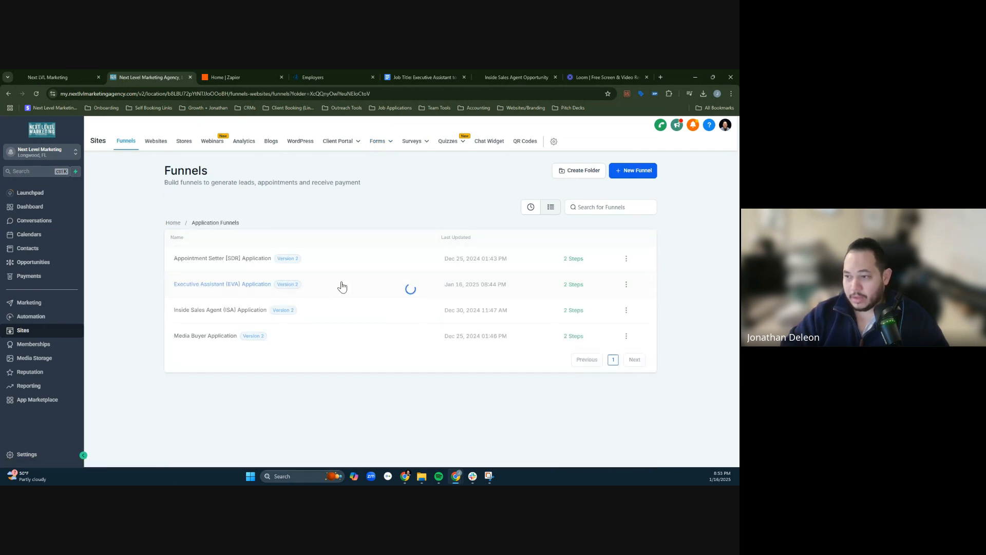
{"action": "left_click", "coordinate": [225, 287]}
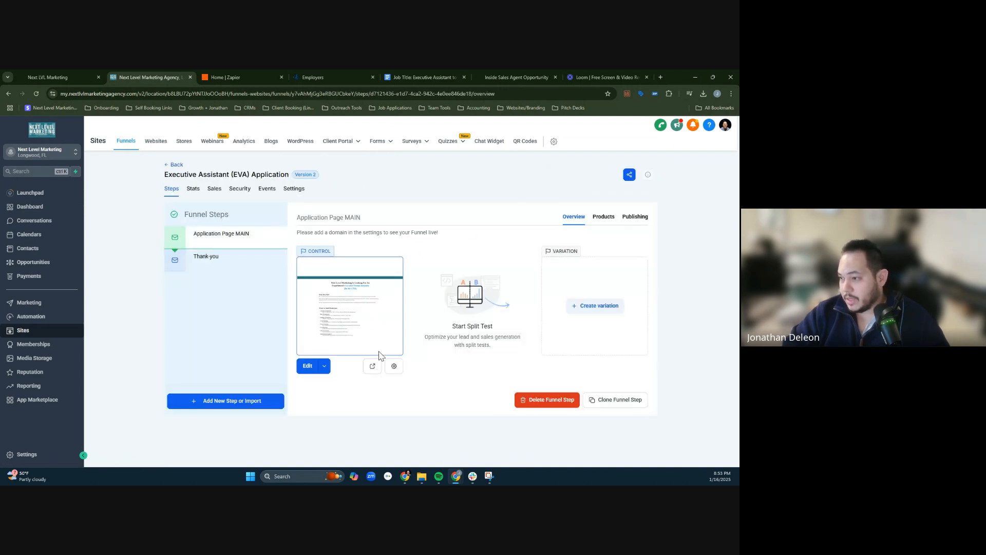
{"action": "left_click", "coordinate": [308, 367]}
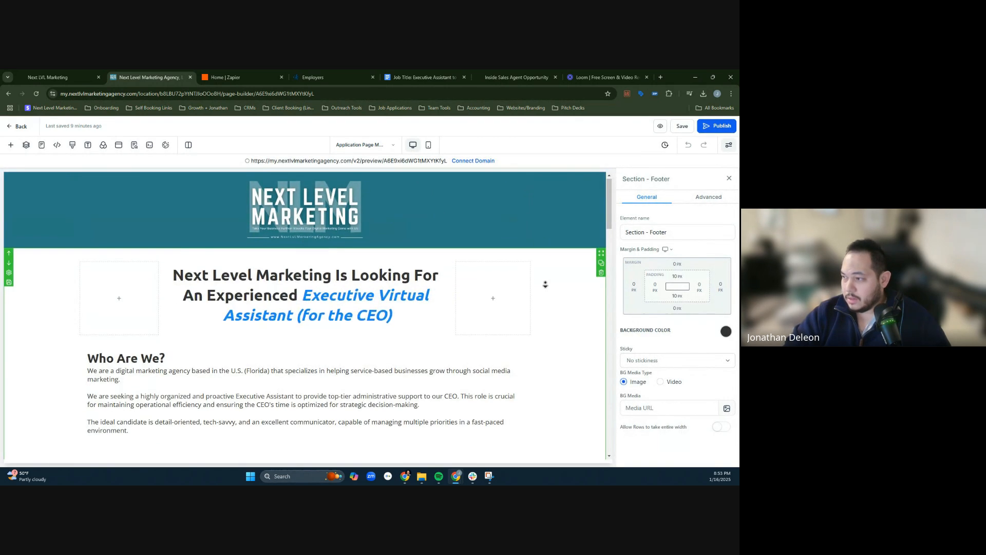
- Replace the application form embedded near the end of the page with EVA Form
{"action": "scroll", "coordinate": [544, 285], "scroll_direction": "down", "scroll_amount": 20}
{"action": "left_click", "coordinate": [430, 257]}
{"action": "scroll", "coordinate": [447, 264], "scroll_direction": "up", "scroll_amount": 3}
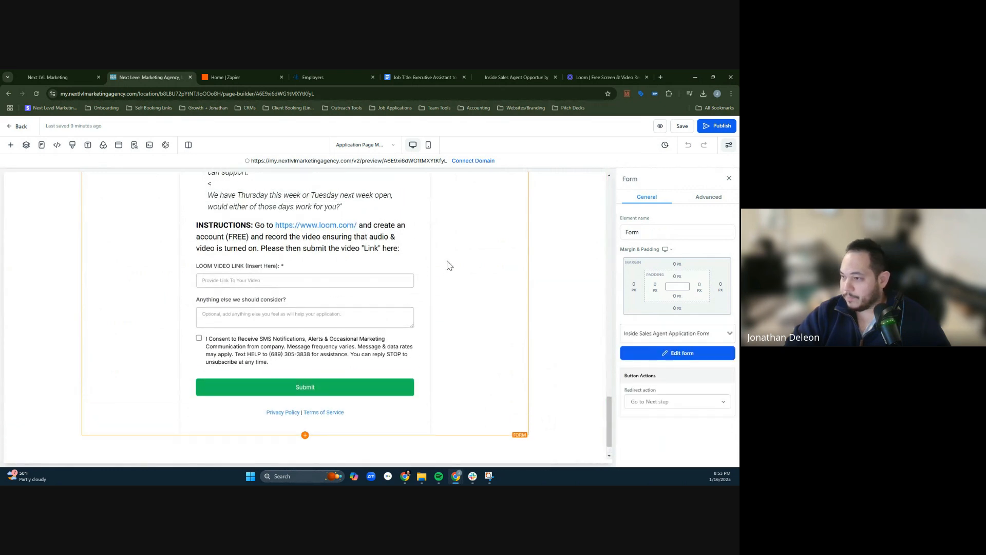
{"action": "left_click", "coordinate": [725, 340]}
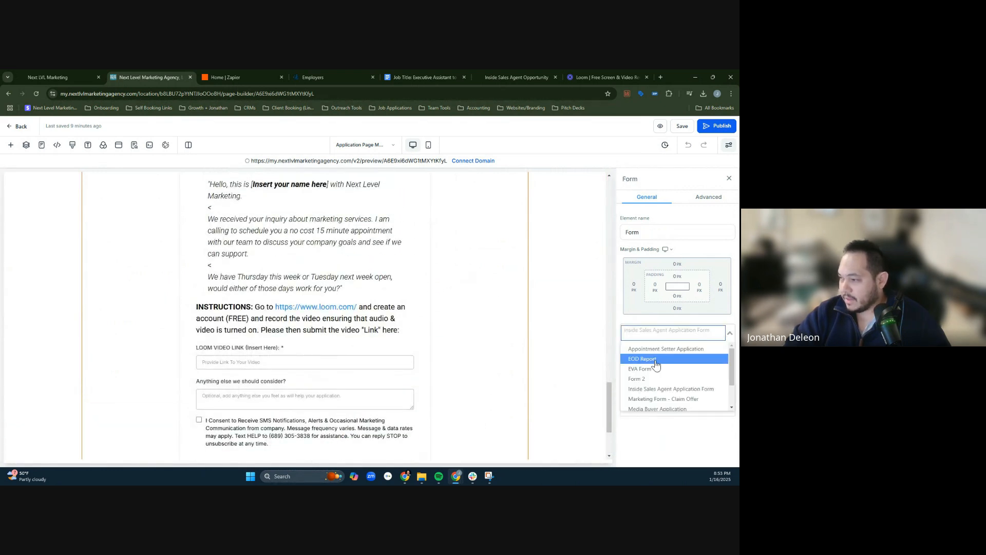
{"action": "left_click", "coordinate": [675, 369]}
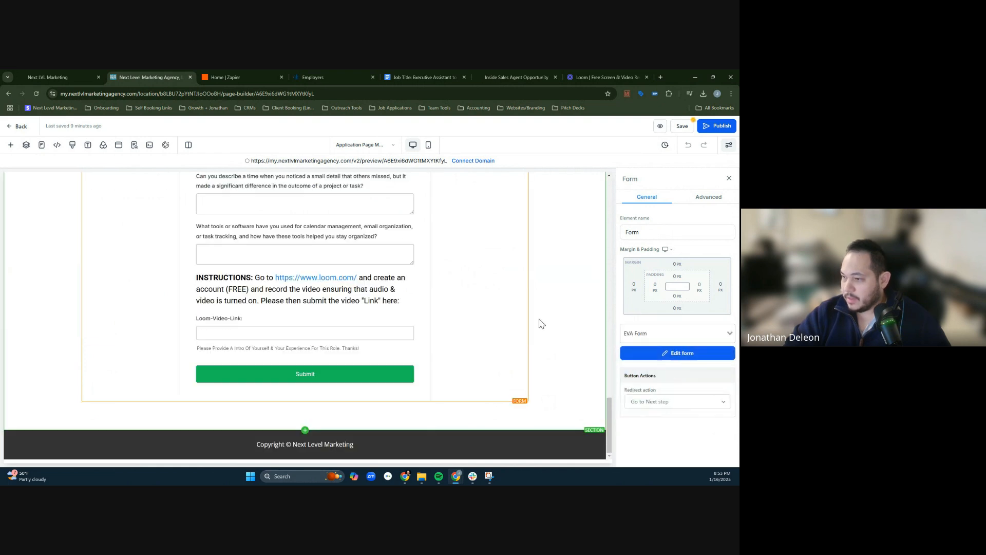
- Review the embedded form's contact fields, screening questions, Loom instructions and Submit button on the page
{"action": "scroll", "coordinate": [496, 299], "scroll_direction": "up", "scroll_amount": 1}
{"action": "scroll", "coordinate": [496, 299], "scroll_direction": "up", "scroll_amount": 2}
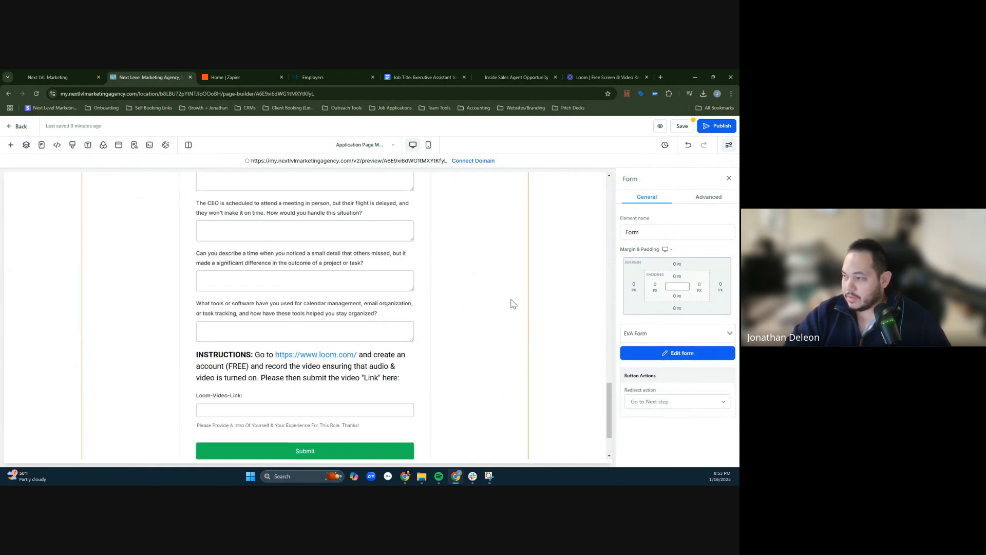
{"action": "left_click", "coordinate": [577, 308]}
{"action": "scroll", "coordinate": [476, 268], "scroll_direction": "up", "scroll_amount": 1}
{"action": "scroll", "coordinate": [477, 269], "scroll_direction": "up", "scroll_amount": 10}
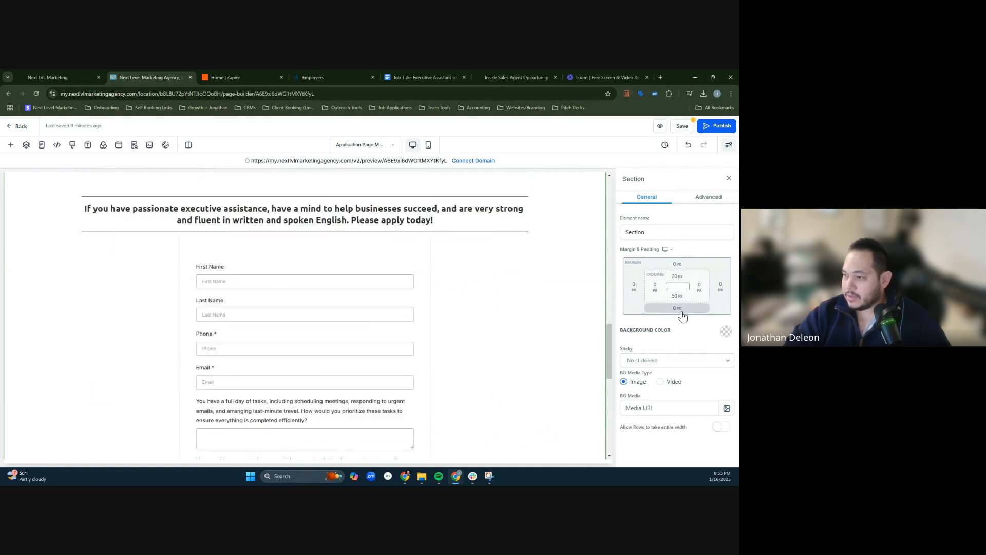
{"action": "scroll", "coordinate": [528, 286], "scroll_direction": "up", "scroll_amount": 3}
{"action": "scroll", "coordinate": [553, 282], "scroll_direction": "down", "scroll_amount": 6}
{"action": "scroll", "coordinate": [554, 281], "scroll_direction": "down", "scroll_amount": 9}
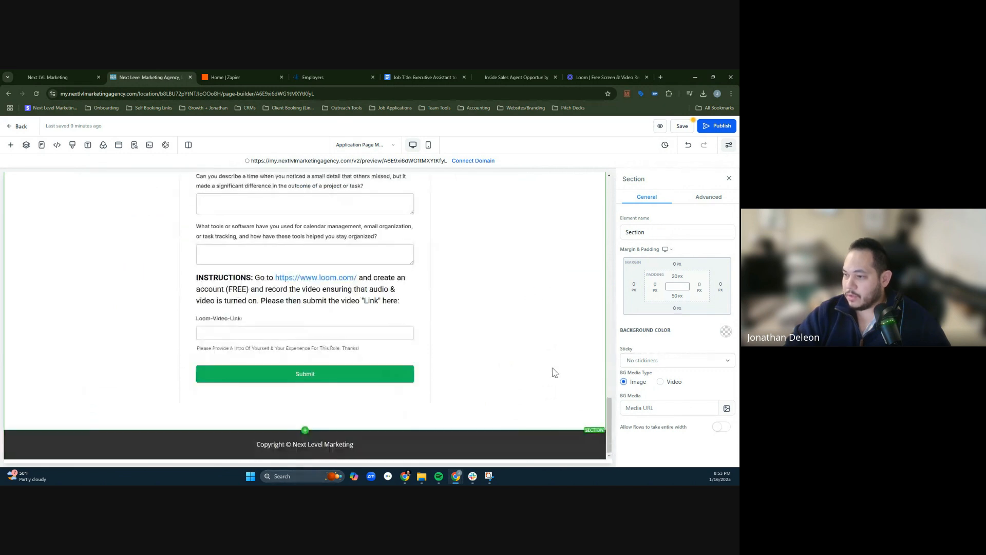
- Save the application page and update its SEO meta data
{"action": "left_click", "coordinate": [684, 127]}
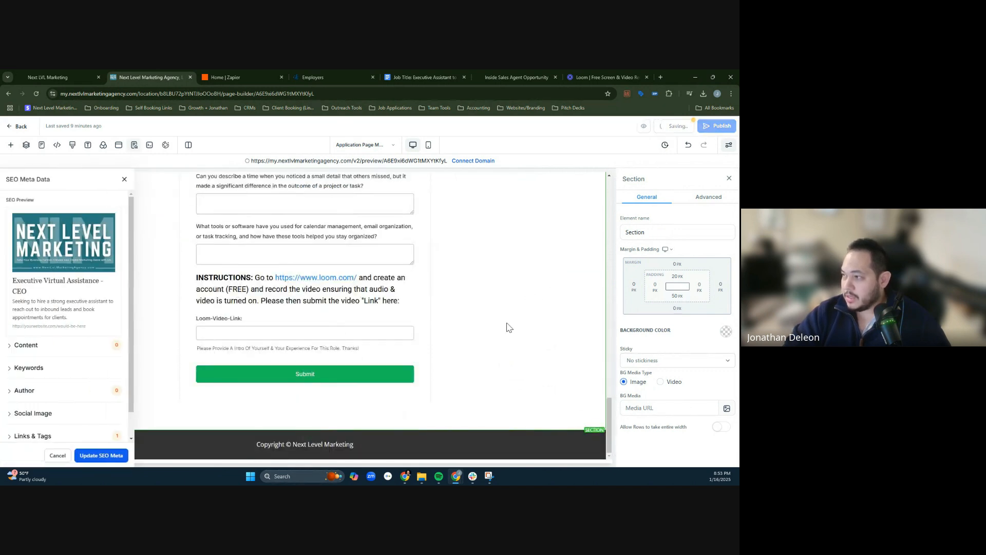
{"action": "left_click", "coordinate": [98, 455]}
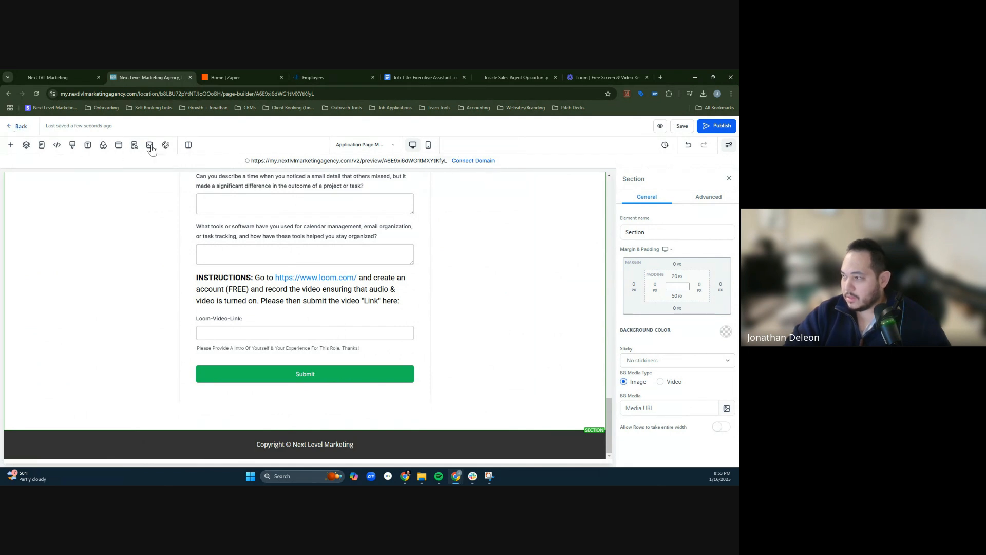
- Check the redirect action options of the embedded form and leave the page builder for the funnel's steps
{"action": "left_click", "coordinate": [422, 359]}
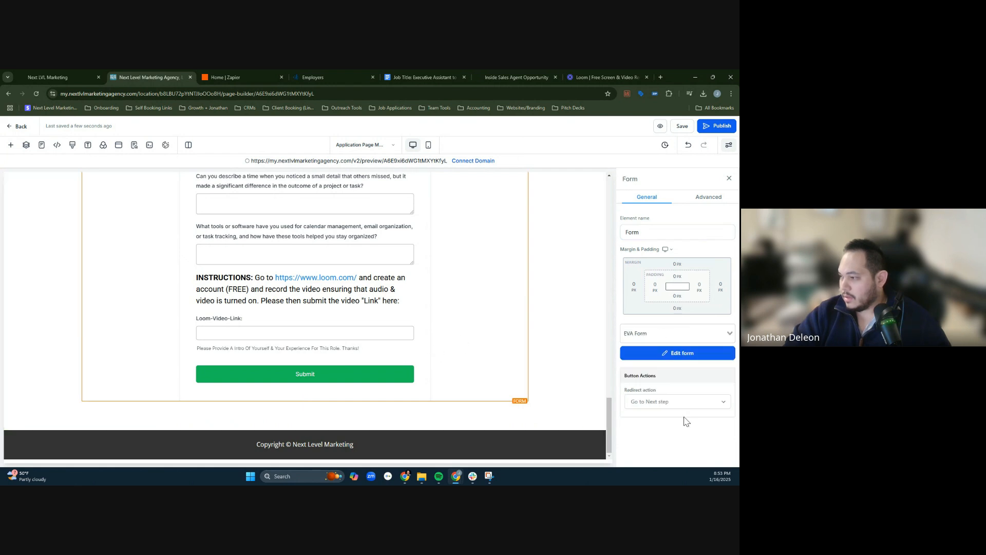
{"action": "left_click", "coordinate": [679, 402]}
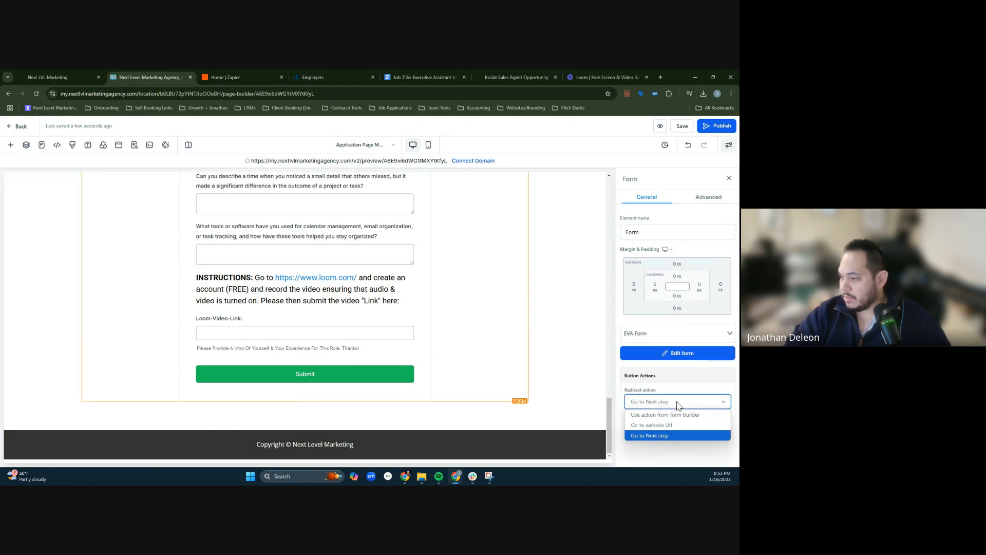
{"action": "left_click", "coordinate": [680, 405]}
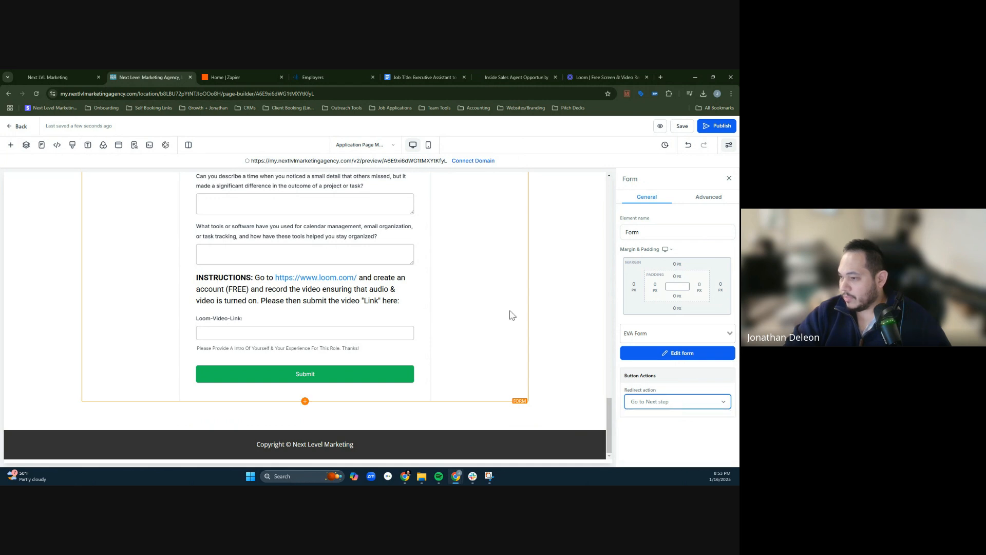
{"action": "scroll", "coordinate": [495, 212], "scroll_direction": "up", "scroll_amount": 4}
{"action": "scroll", "coordinate": [492, 219], "scroll_direction": "up", "scroll_amount": 3}
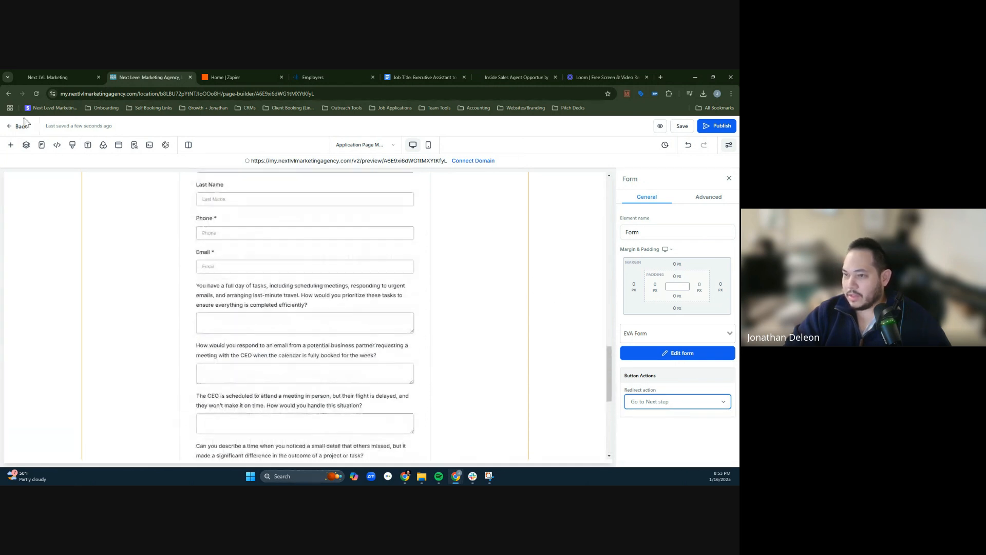
{"action": "left_click", "coordinate": [10, 144]}
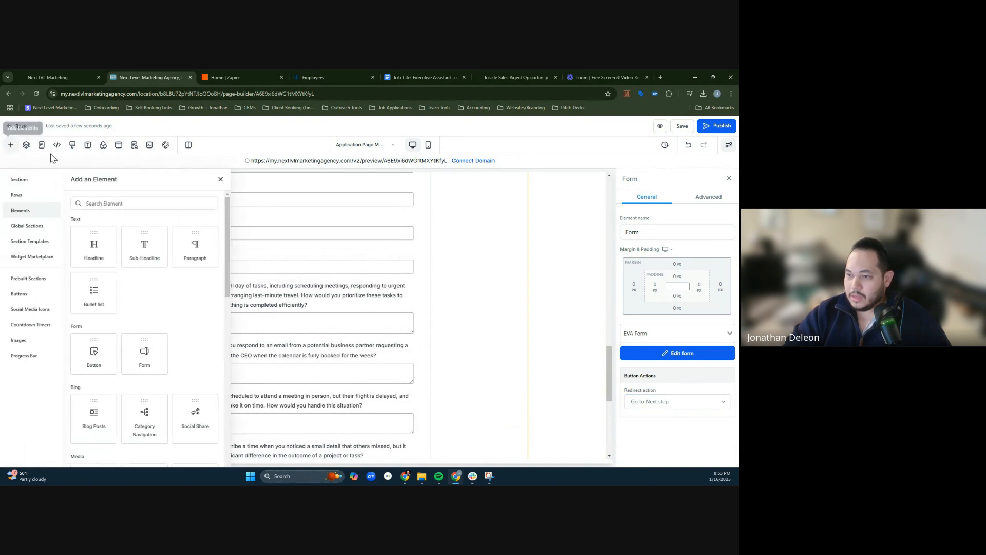
{"action": "left_click", "coordinate": [17, 127]}
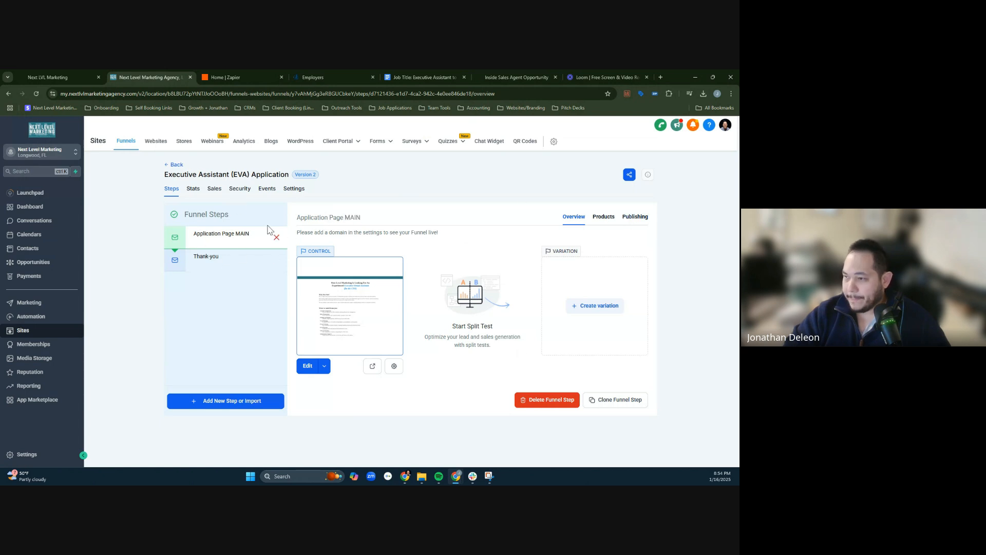
- In the funnel's settings, set the path to /eva-application and the domain to nextlvlmarketingagency.com
{"action": "left_click", "coordinate": [294, 189]}
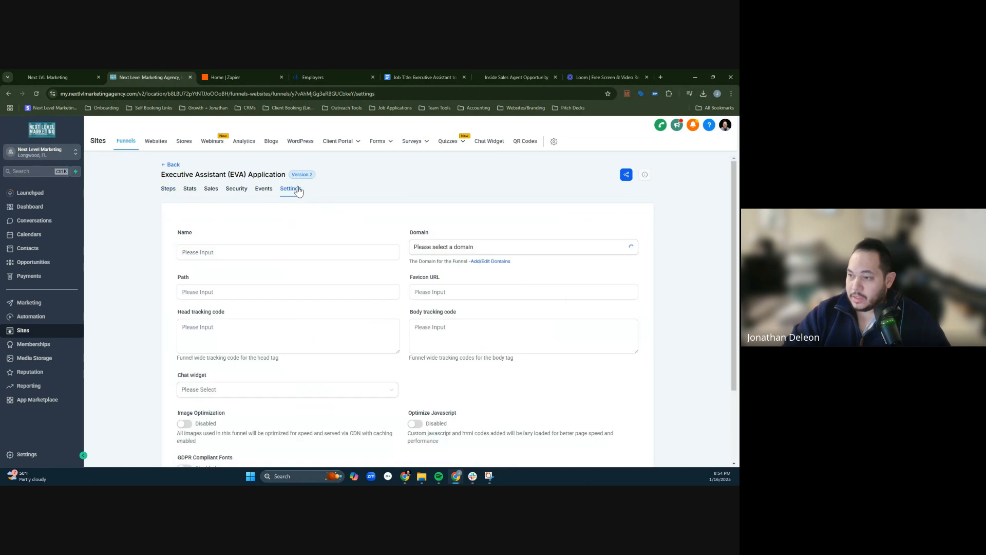
{"action": "left_click", "coordinate": [274, 292]}
{"action": "left_click_drag", "start_coordinate": [191, 295], "coordinate": [256, 295]}
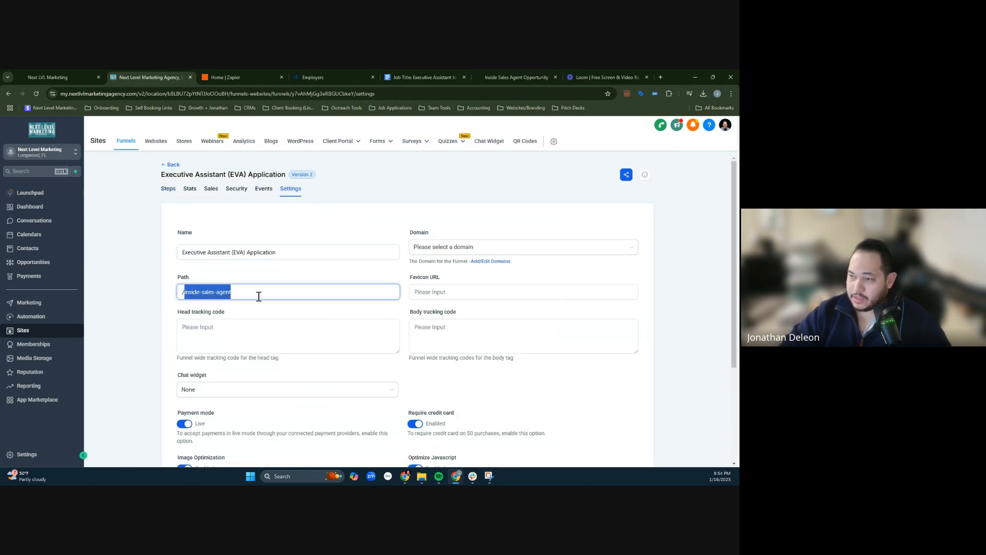
{"action": "type", "text": "eva-a"}
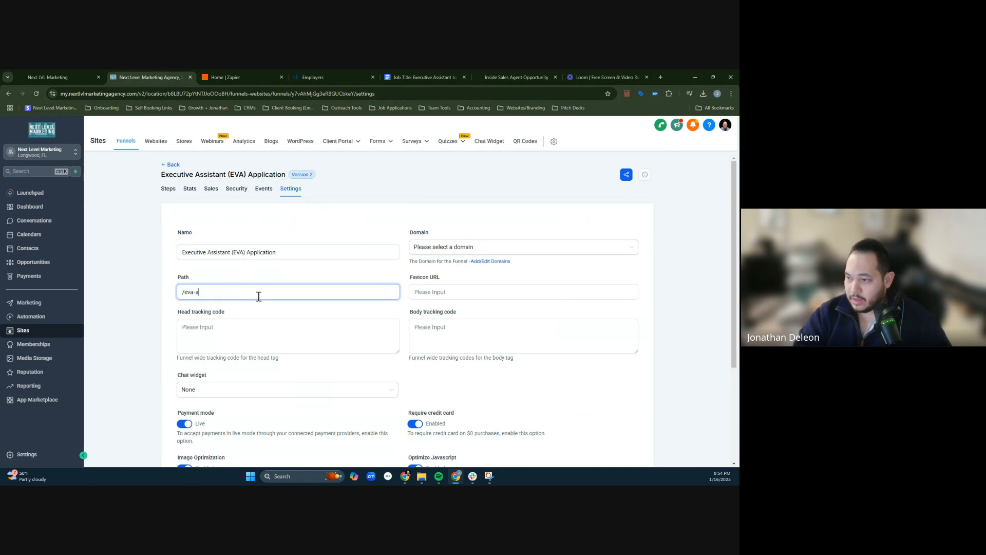
{"action": "type", "text": "pplication"}
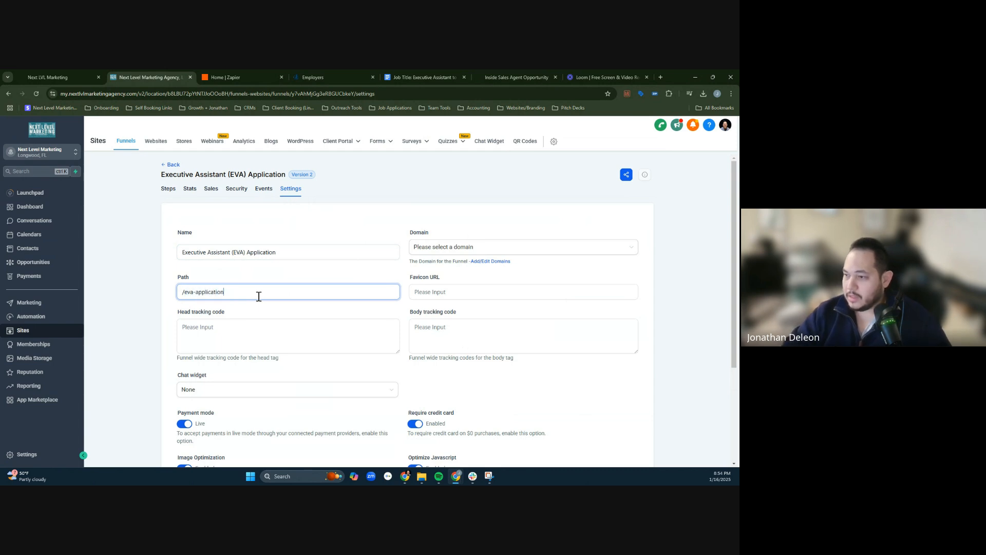
{"action": "left_click", "coordinate": [485, 247]}
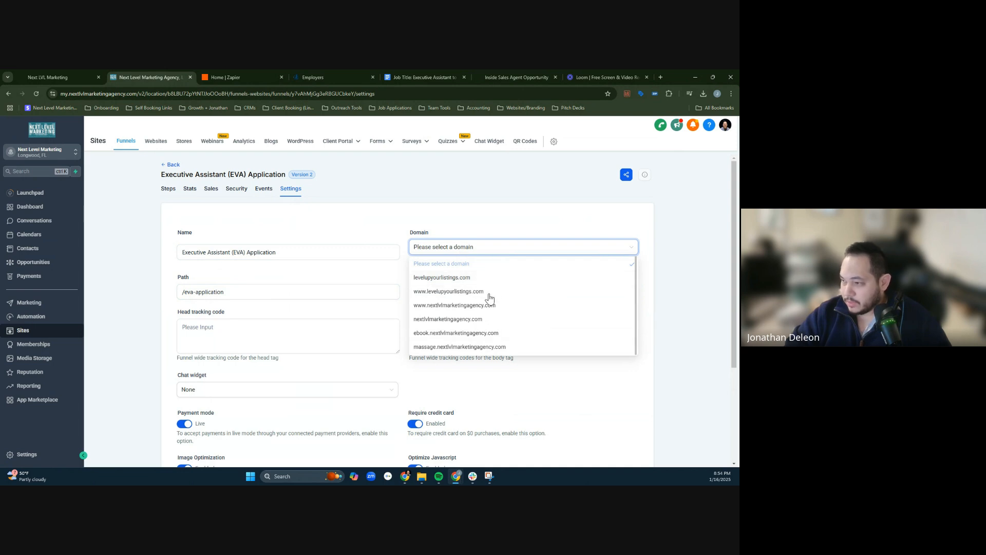
{"action": "left_click", "coordinate": [492, 320]}
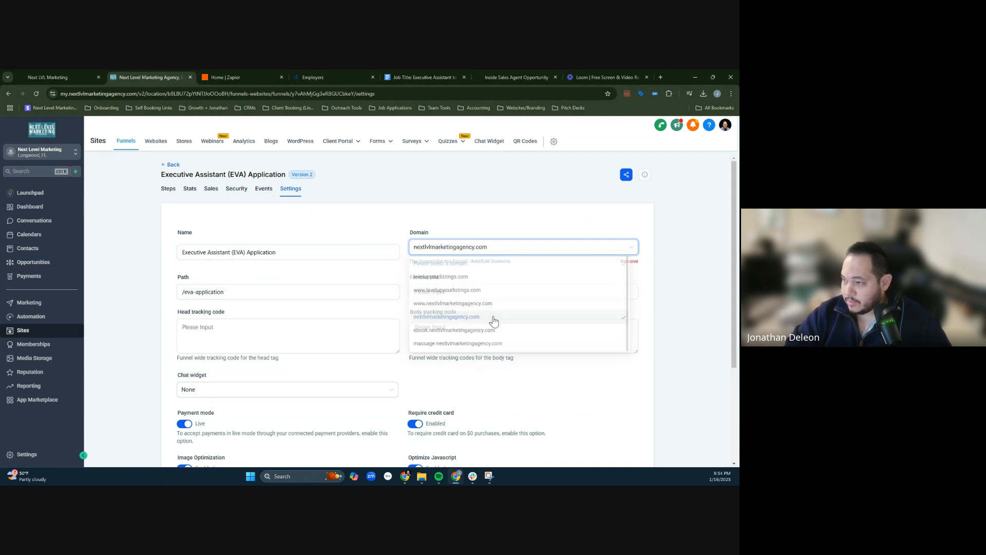
{"action": "scroll", "coordinate": [673, 232], "scroll_direction": "down", "scroll_amount": 2}
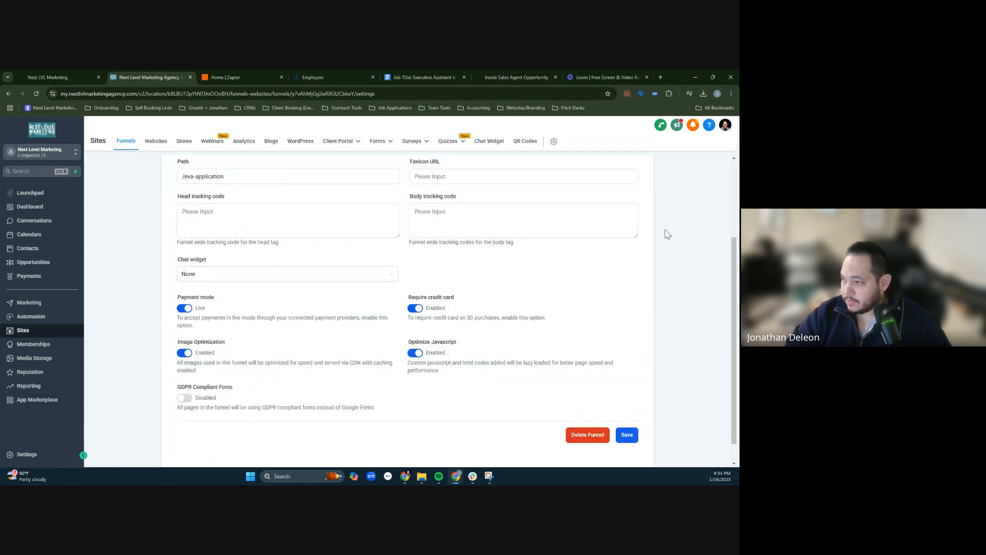
{"action": "scroll", "coordinate": [513, 226], "scroll_direction": "up", "scroll_amount": 2}
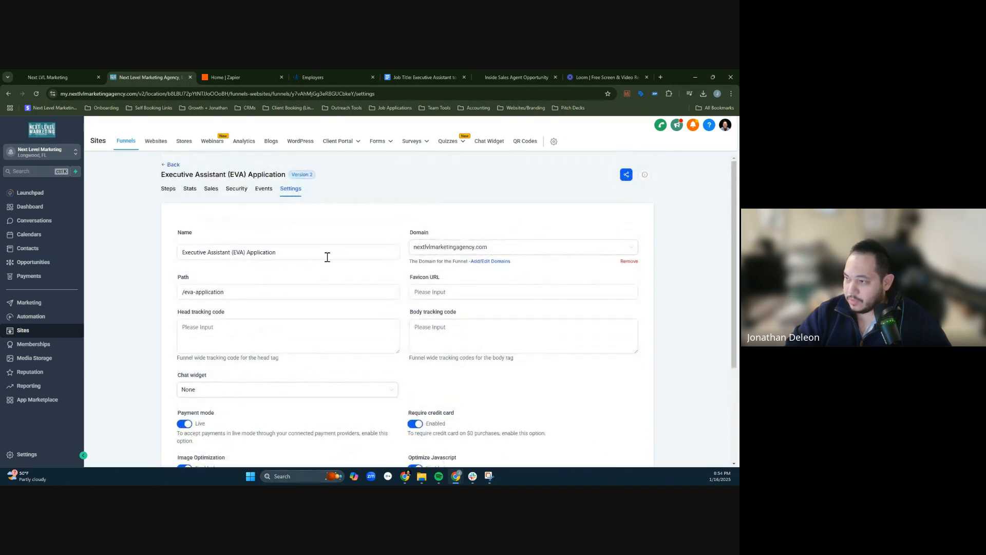
- Switch the funnel's payment mode to Test, disable the credit card requirement and save the funnel settings
{"action": "scroll", "coordinate": [282, 280], "scroll_direction": "down", "scroll_amount": 1}
{"action": "scroll", "coordinate": [322, 315], "scroll_direction": "down", "scroll_amount": 2}
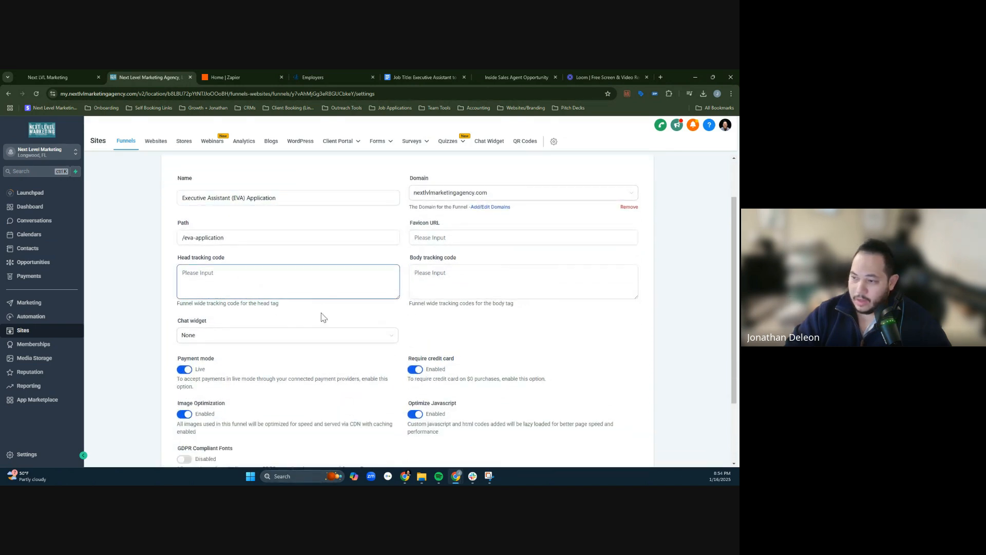
{"action": "left_click", "coordinate": [185, 285]}
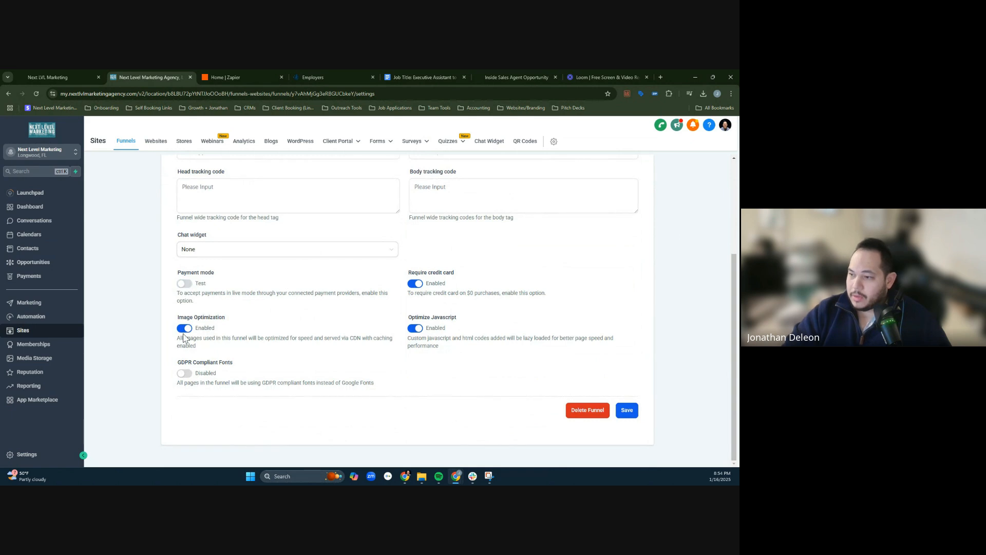
{"action": "left_click", "coordinate": [415, 284]}
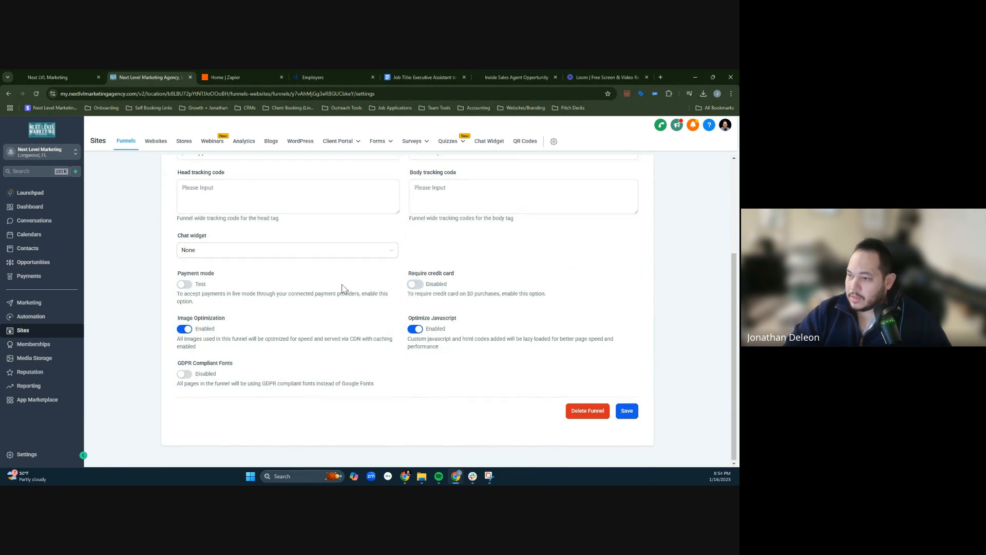
{"action": "scroll", "coordinate": [341, 289], "scroll_direction": "up", "scroll_amount": 3}
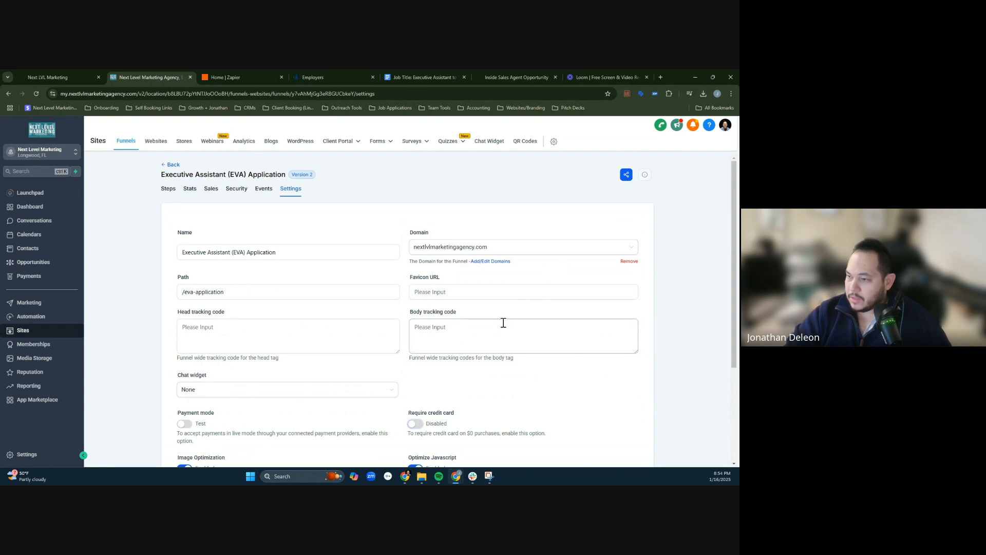
{"action": "scroll", "coordinate": [619, 426], "scroll_direction": "up", "scroll_amount": 2}
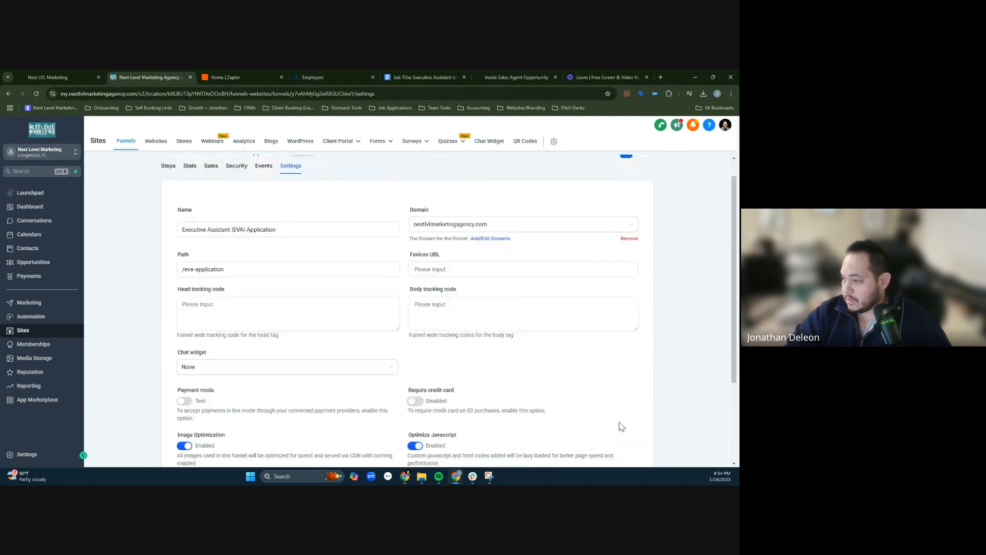
{"action": "middle_click", "coordinate": [665, 431]}
{"action": "left_click", "coordinate": [627, 411]}
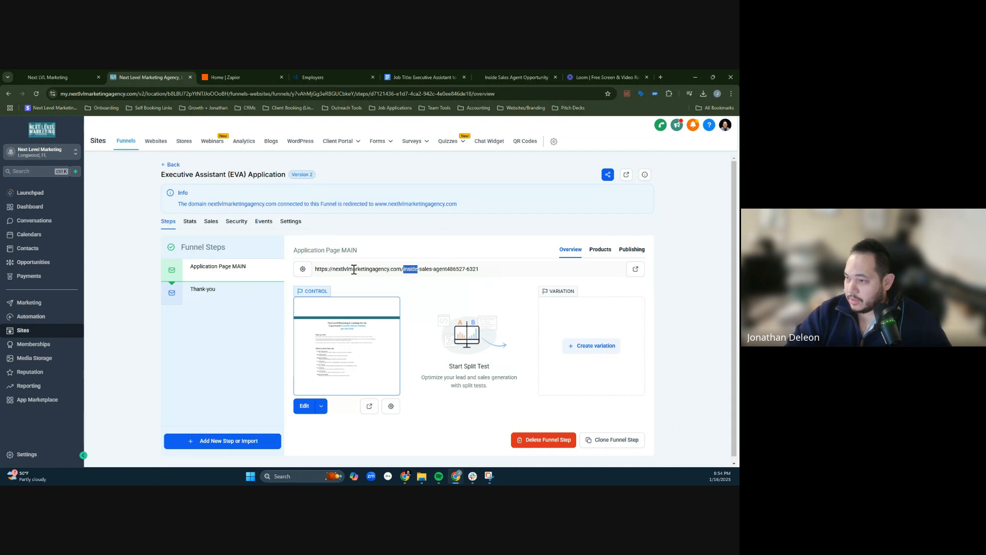
- Set the step URL of Application Page MAIN to /eva-application and update the step
{"action": "left_click", "coordinate": [302, 269]}
{"action": "left_click", "coordinate": [425, 314]}
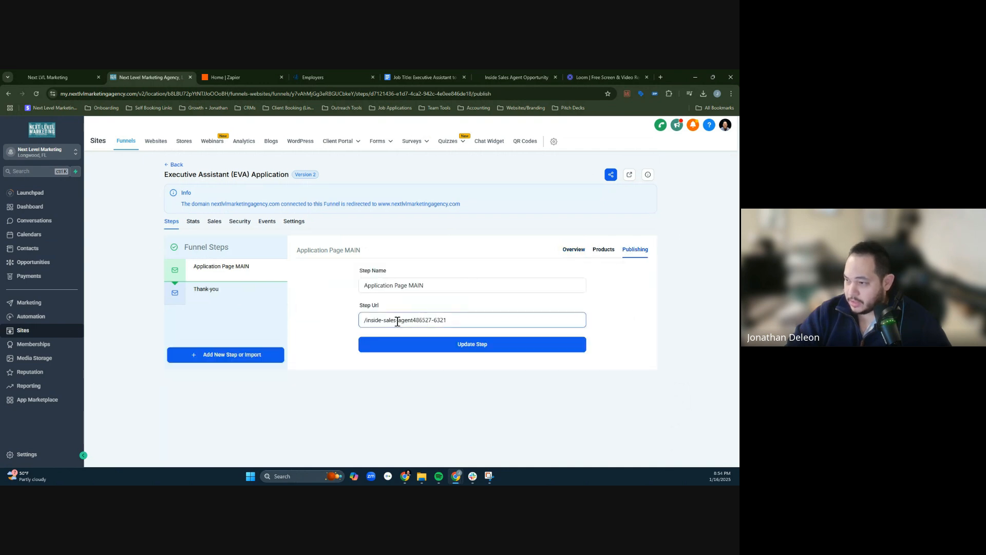
{"action": "triple_click", "coordinate": [373, 319]}
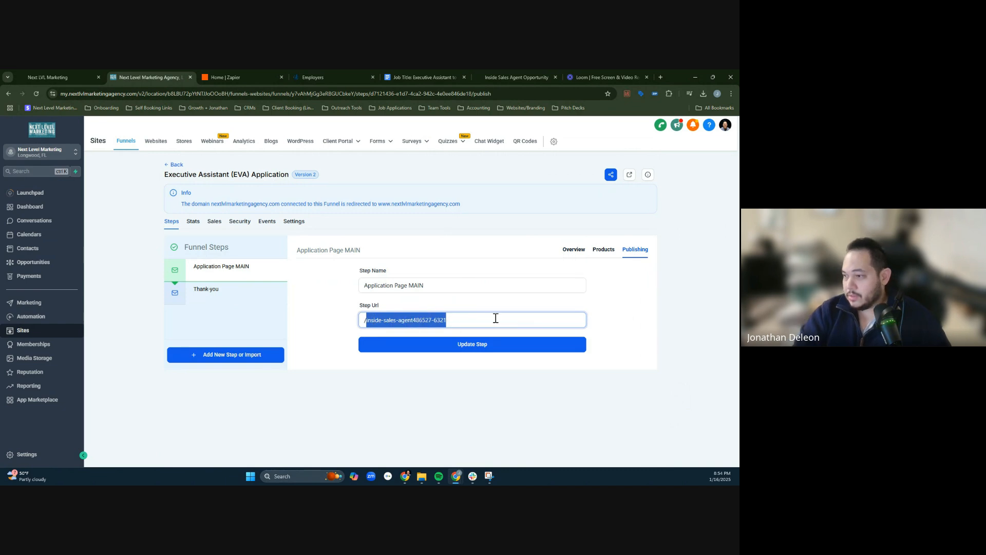
{"action": "type", "text": "eva-appli"}
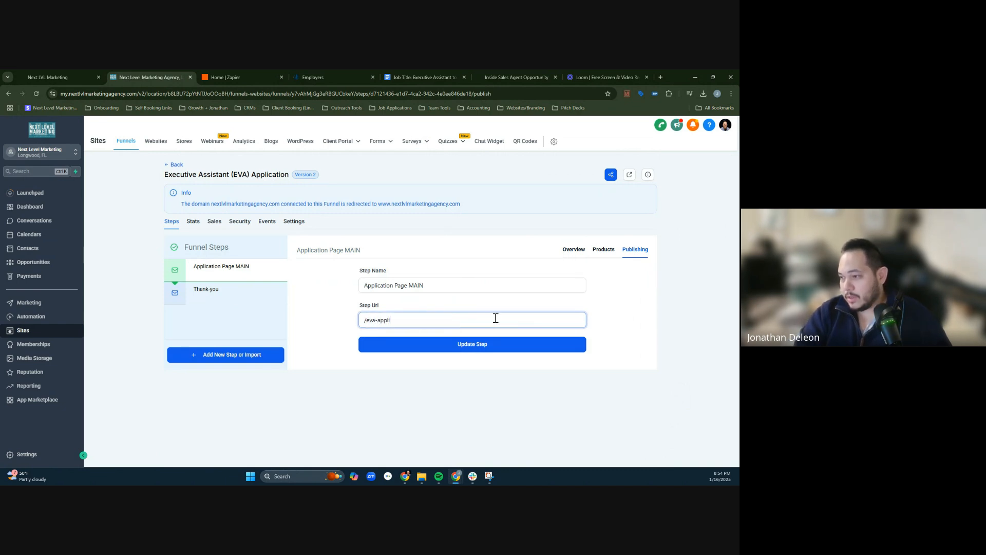
{"action": "type", "text": "cation"}
{"action": "left_click", "coordinate": [494, 343]}
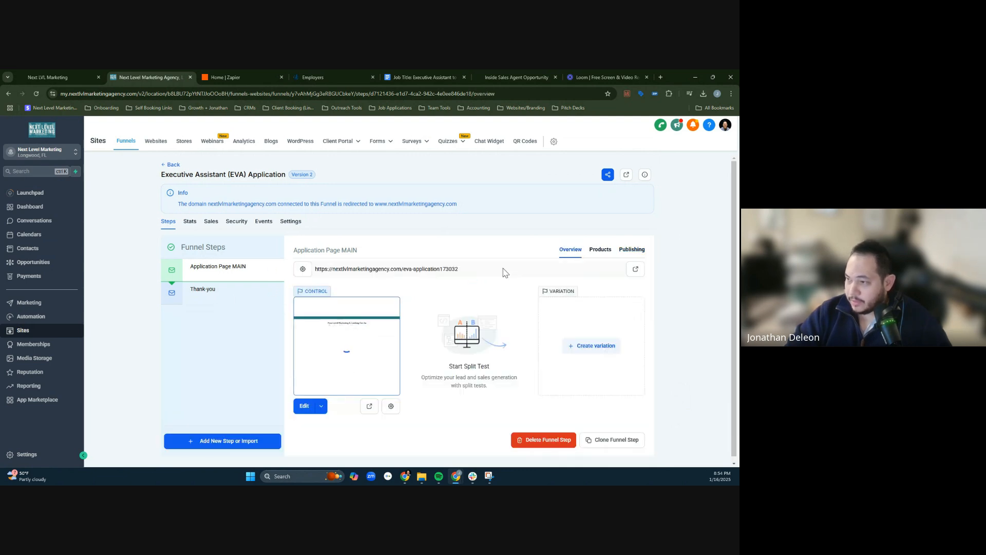
- Set the page path of Application Page MAIN to /eva-application, update the page and check its live link
{"action": "left_click", "coordinate": [367, 407]}
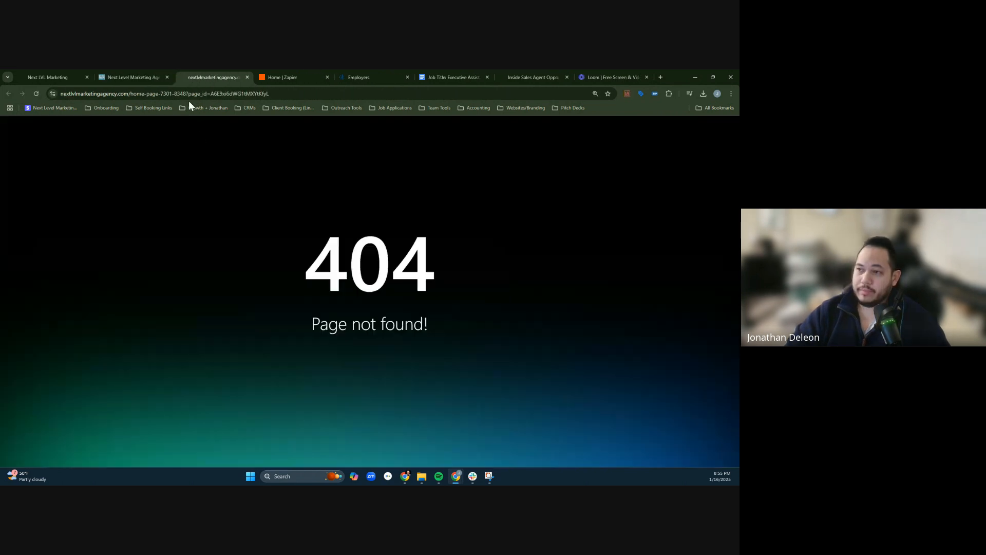
{"action": "left_click", "coordinate": [246, 78]}
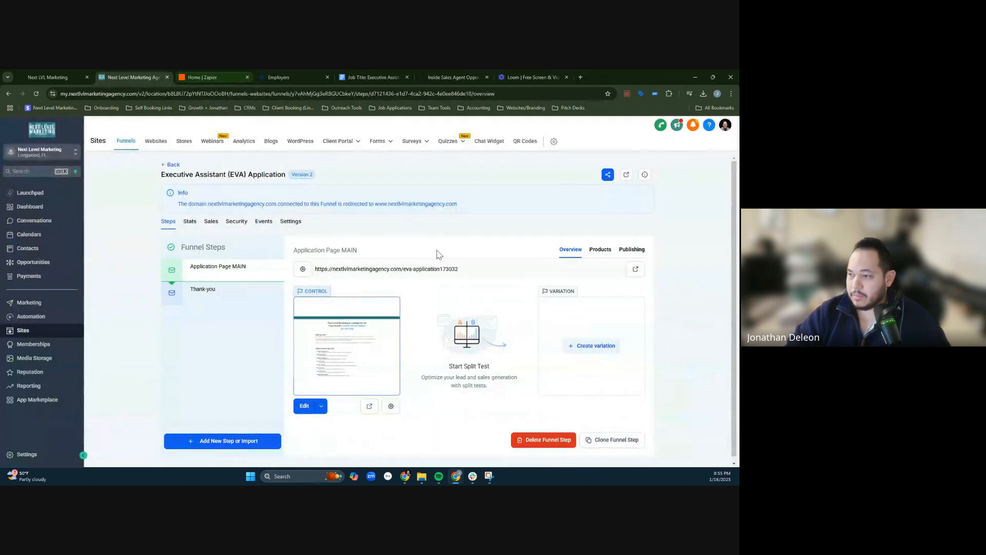
{"action": "scroll", "coordinate": [534, 325], "scroll_direction": "down", "scroll_amount": 1}
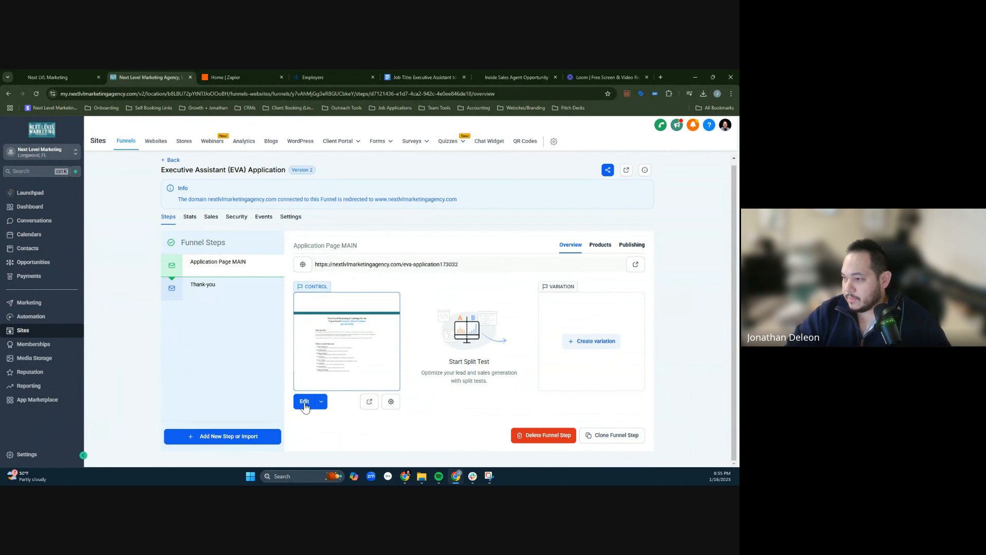
{"action": "left_click", "coordinate": [389, 401]}
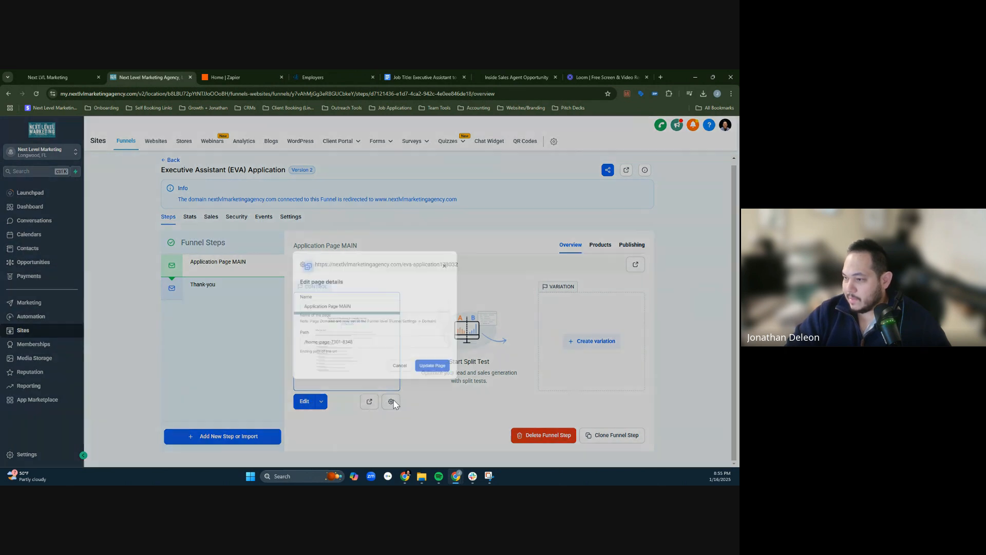
{"action": "left_click_drag", "start_coordinate": [278, 327], "coordinate": [374, 328]}
{"action": "type", "text": "/eva-"}
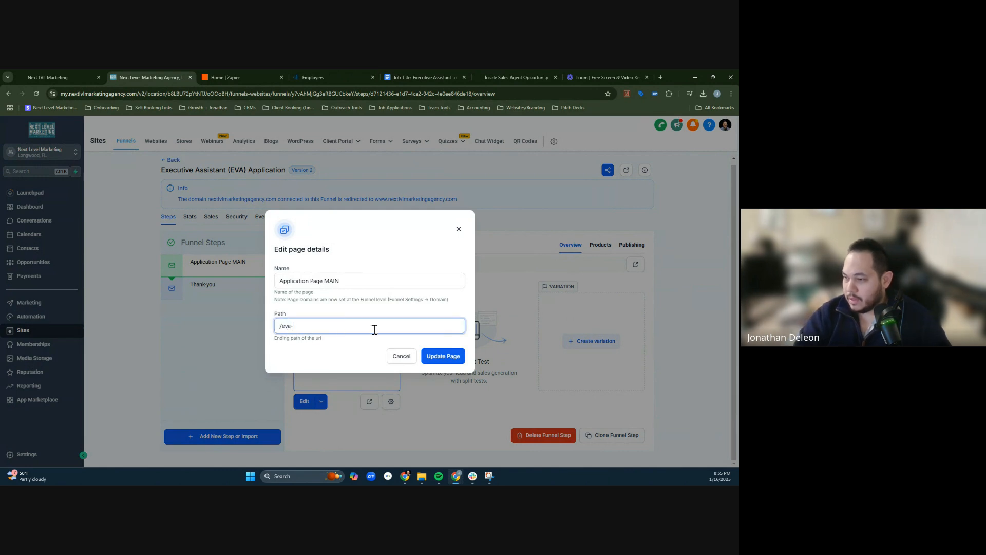
{"action": "type", "text": "application"}
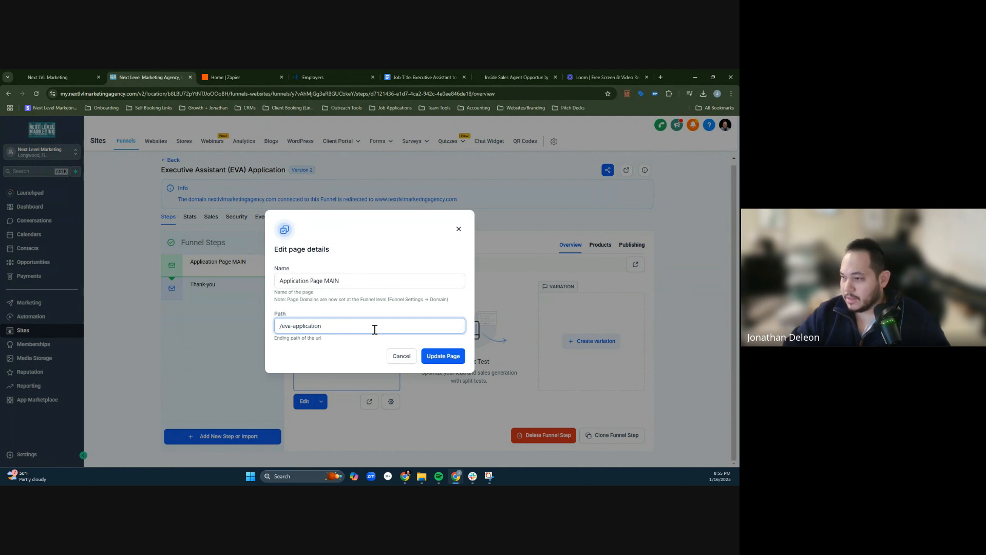
{"action": "left_click", "coordinate": [443, 356]}
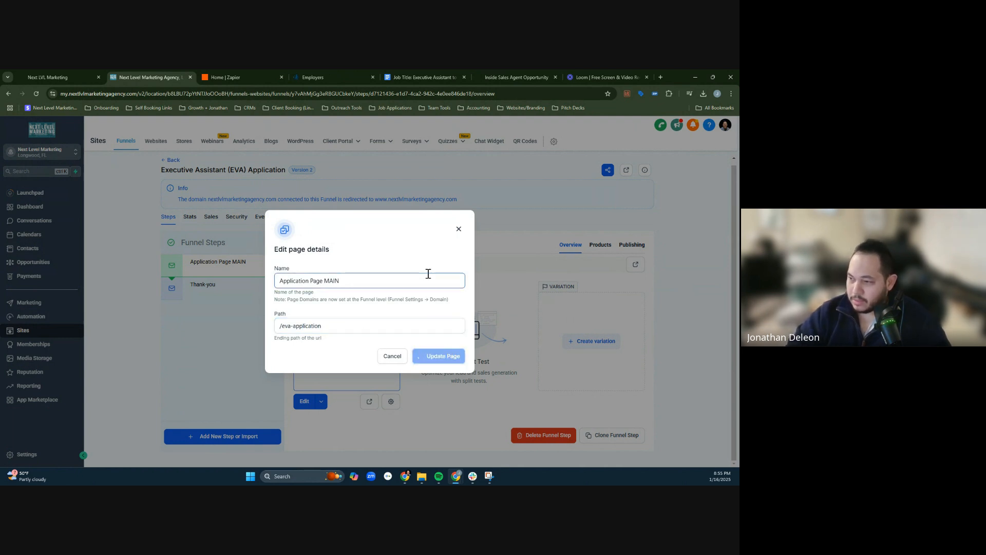
{"action": "left_click", "coordinate": [459, 230]}
{"action": "left_click", "coordinate": [370, 406]}
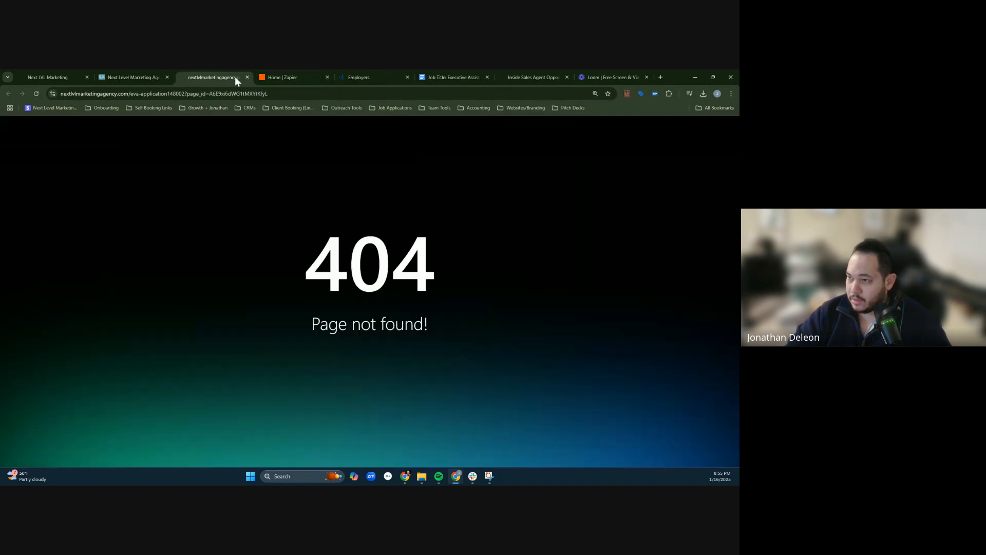
{"action": "left_click", "coordinate": [246, 76]}
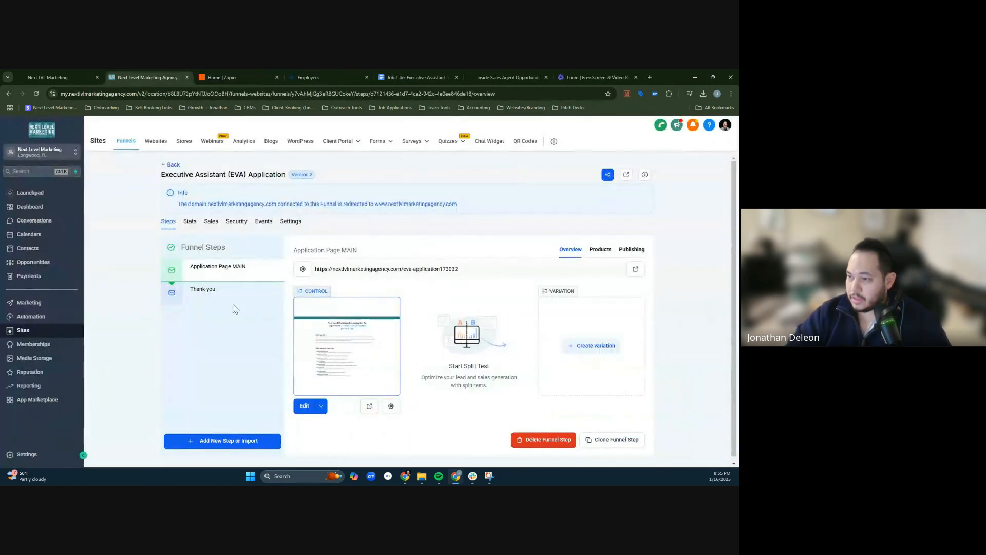
- Open Application Page MAIN in the page builder and look through its preview, including the application form
{"action": "left_click", "coordinate": [305, 411]}
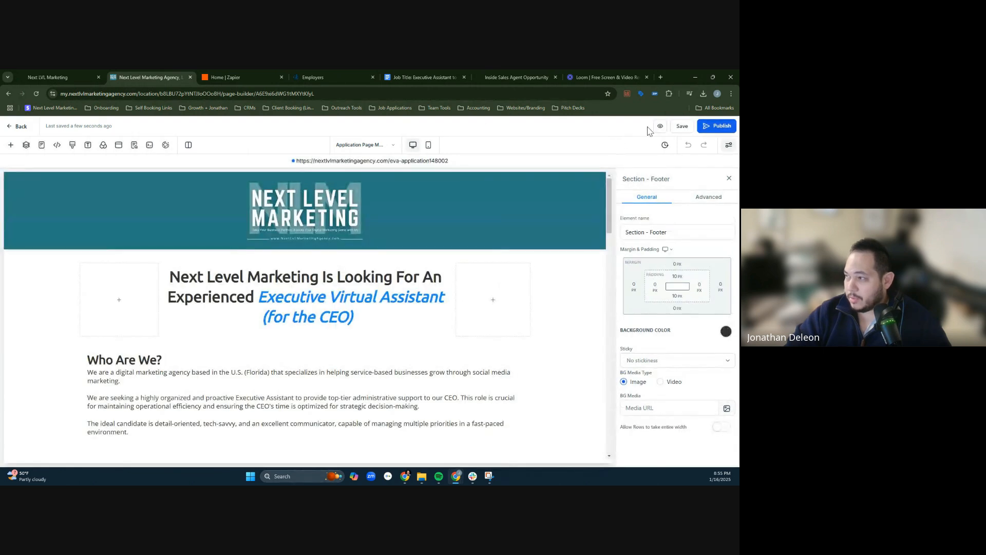
{"action": "left_click", "coordinate": [660, 126]}
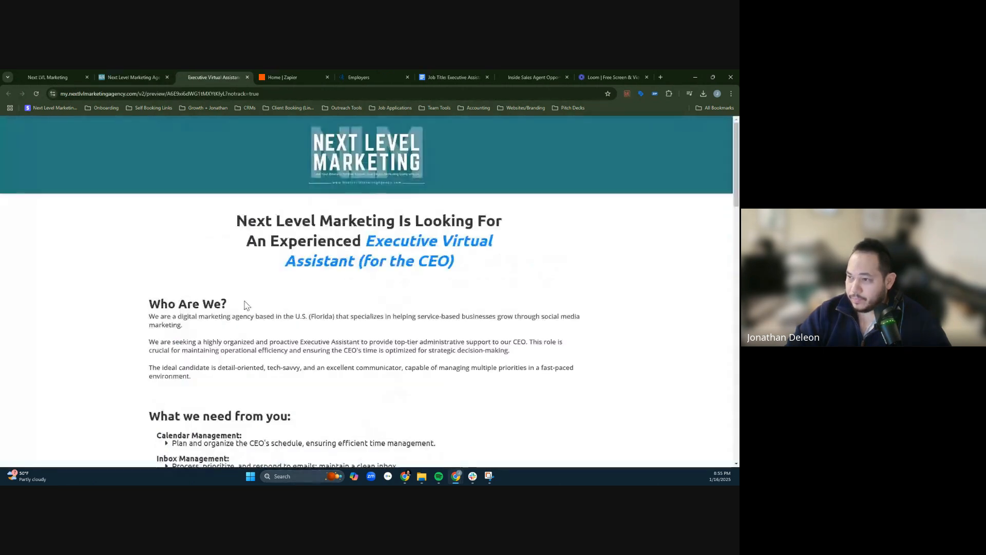
{"action": "middle_click", "coordinate": [537, 251]}
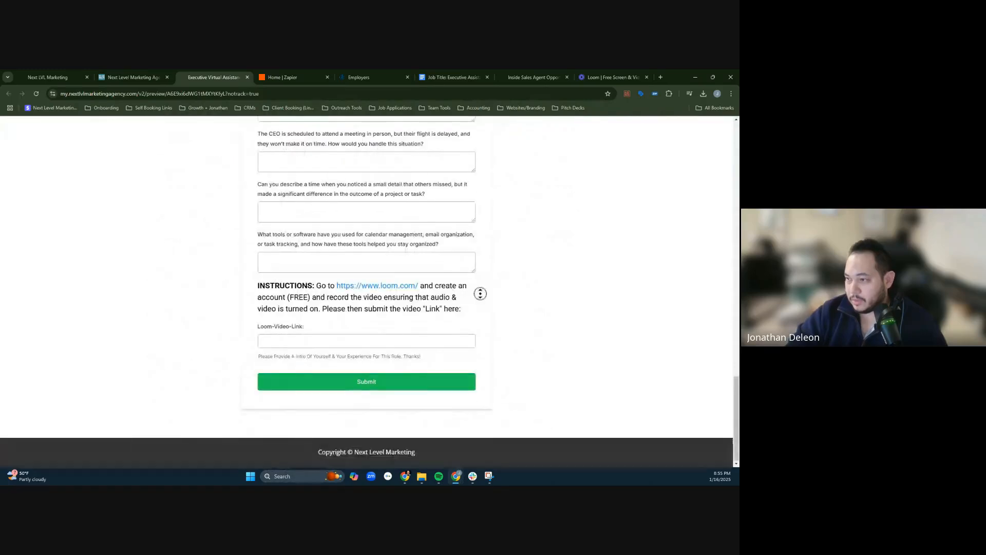
{"action": "middle_click", "coordinate": [489, 207]}
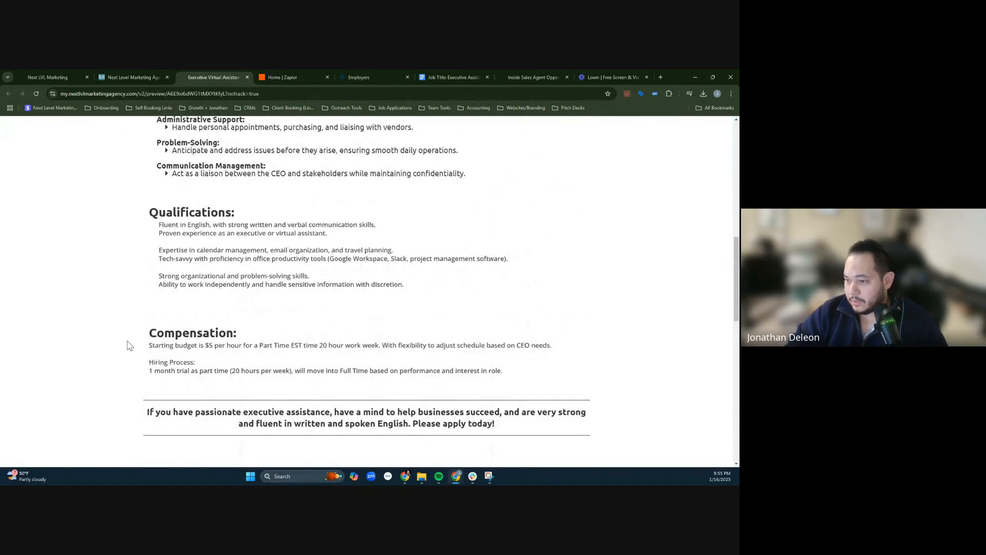
- Read the Compensation and Hiring Process paragraphs in the page preview and close the preview
{"action": "left_click_drag", "start_coordinate": [129, 345], "coordinate": [236, 334]}
{"action": "mouse_move", "coordinate": [361, 344]}
{"action": "left_mouse_down"}
{"action": "mouse_move", "coordinate": [309, 343]}
{"action": "mouse_move", "coordinate": [354, 344]}
{"action": "left_mouse_up"}
{"action": "left_click", "coordinate": [309, 344]}
{"action": "triple_click", "coordinate": [355, 345]}
{"action": "left_click", "coordinate": [366, 347]}
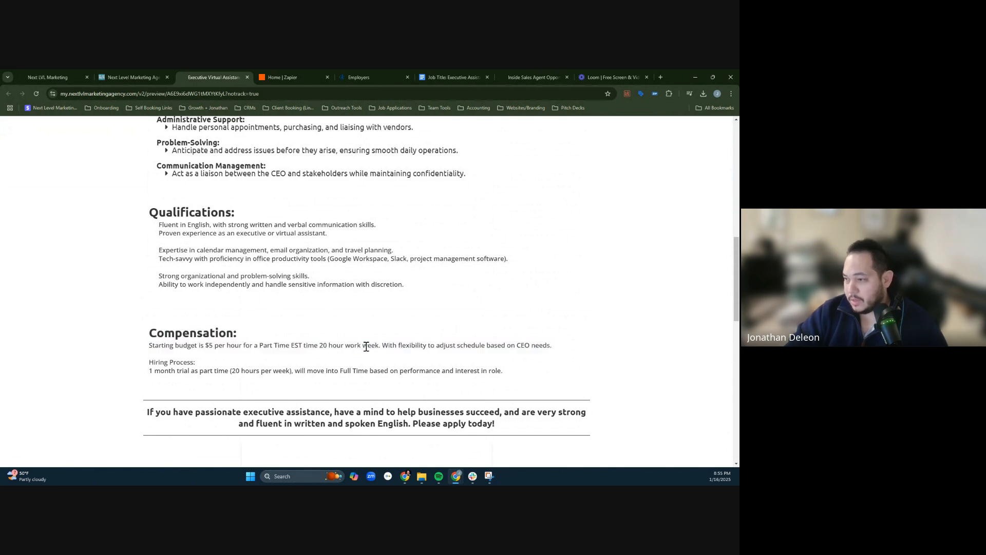
{"action": "double_click", "coordinate": [409, 344]}
{"action": "double_click", "coordinate": [489, 344]}
{"action": "double_click", "coordinate": [541, 342]}
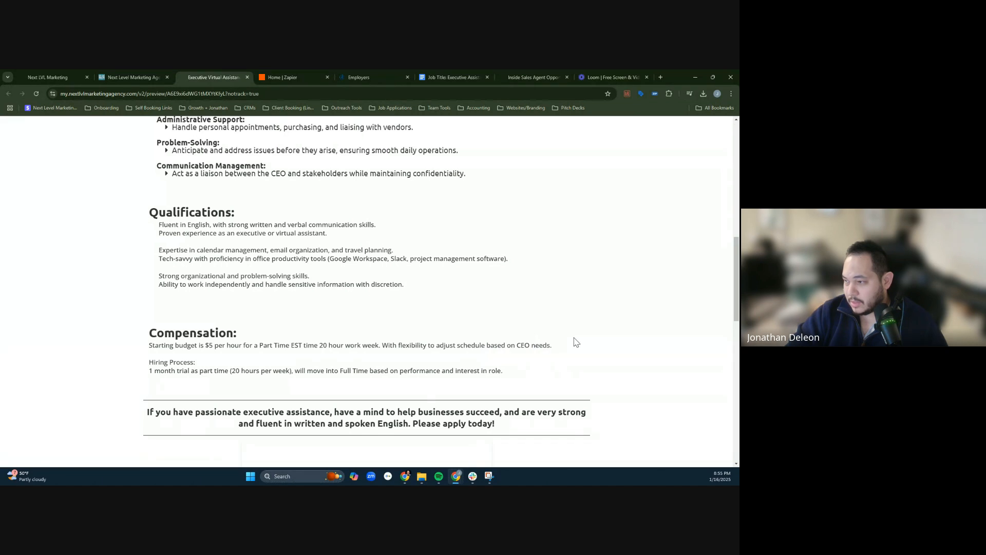
{"action": "left_click_drag", "start_coordinate": [555, 341], "coordinate": [470, 344]}
{"action": "left_click", "coordinate": [463, 351]}
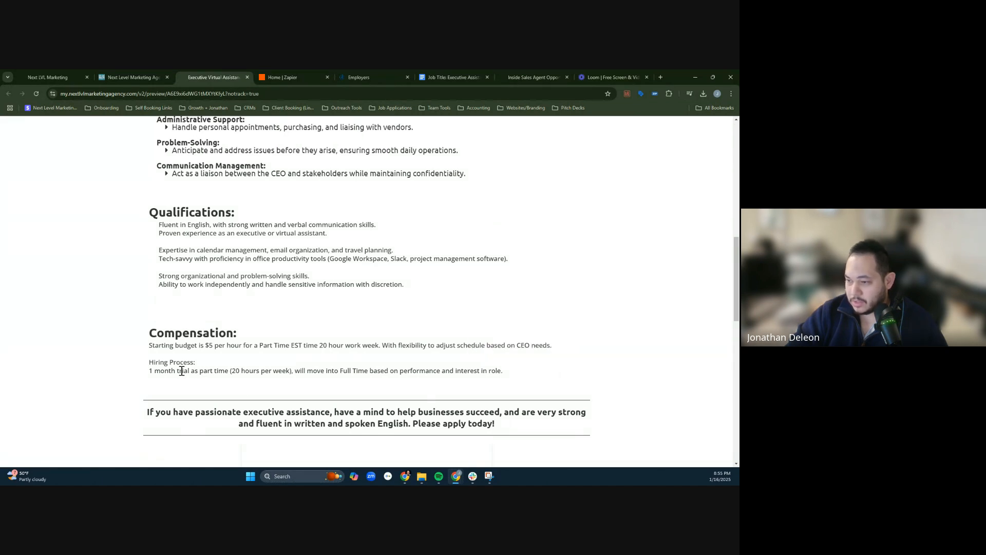
{"action": "left_click_drag", "start_coordinate": [181, 371], "coordinate": [441, 371]}
{"action": "left_click", "coordinate": [339, 370]}
{"action": "left_click", "coordinate": [438, 371]}
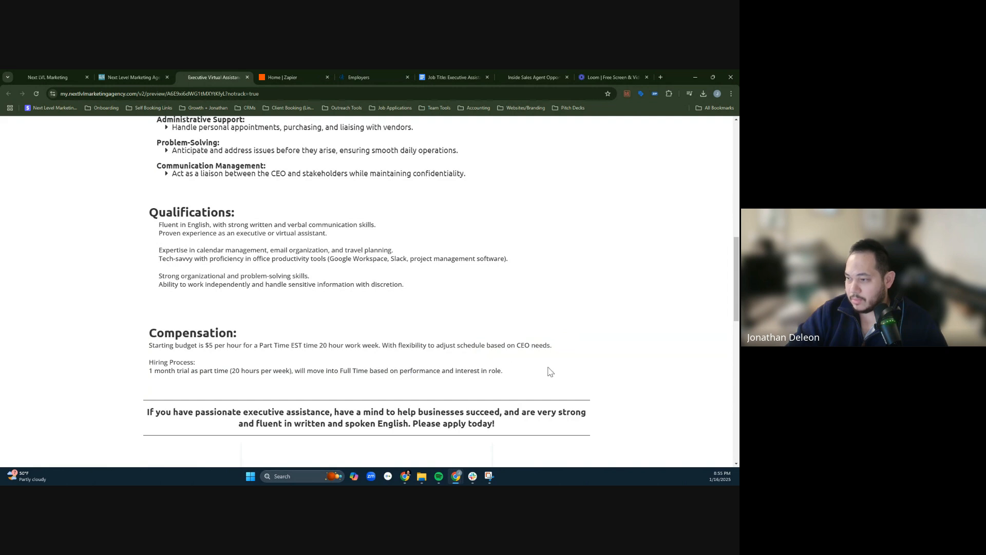
{"action": "scroll", "coordinate": [550, 371], "scroll_direction": "up", "scroll_amount": 15}
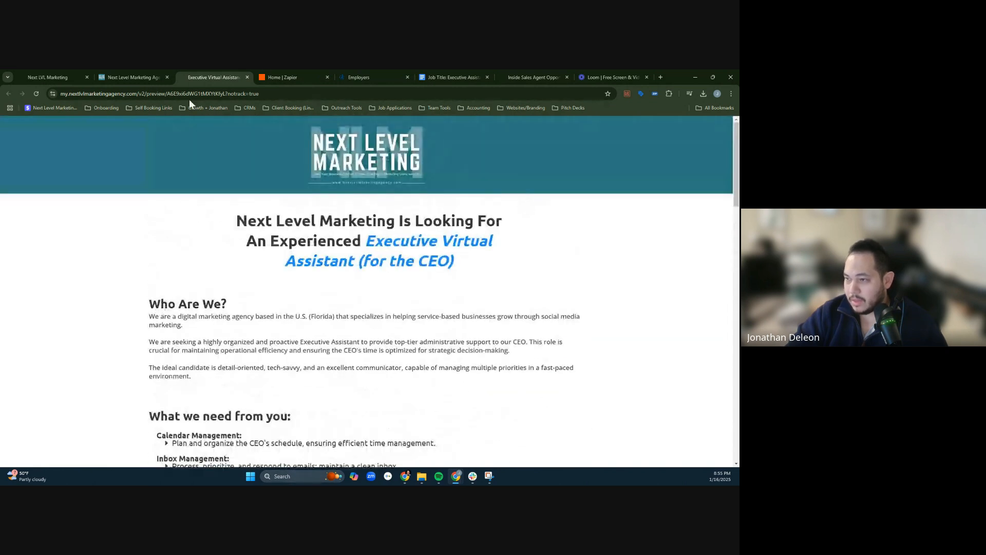
{"action": "left_click", "coordinate": [248, 77]}
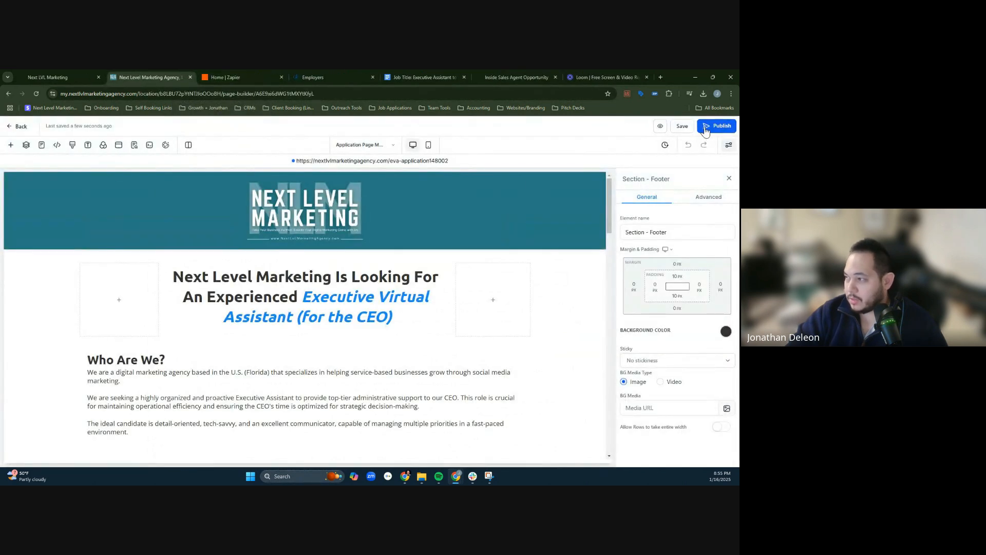
- Publish Application Page MAIN and check its live URL before returning to the funnel steps
{"action": "left_click", "coordinate": [706, 132]}
{"action": "left_click", "coordinate": [116, 456]}
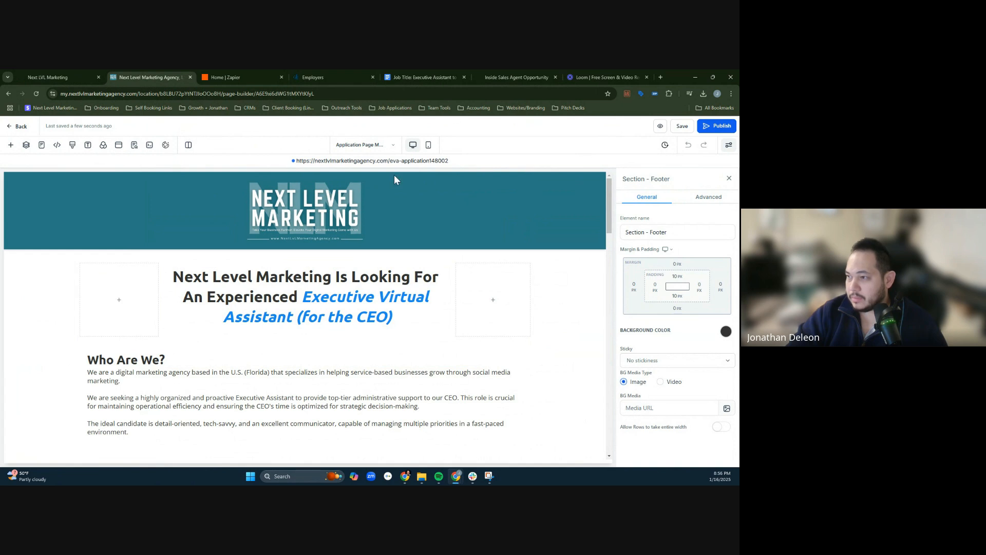
{"action": "left_click", "coordinate": [331, 160]}
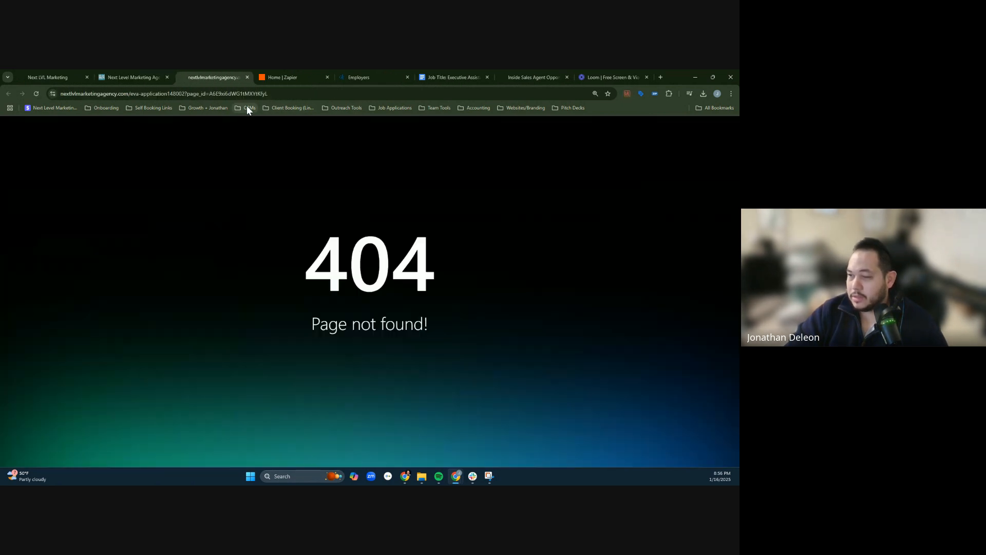
{"action": "left_click", "coordinate": [247, 77]}
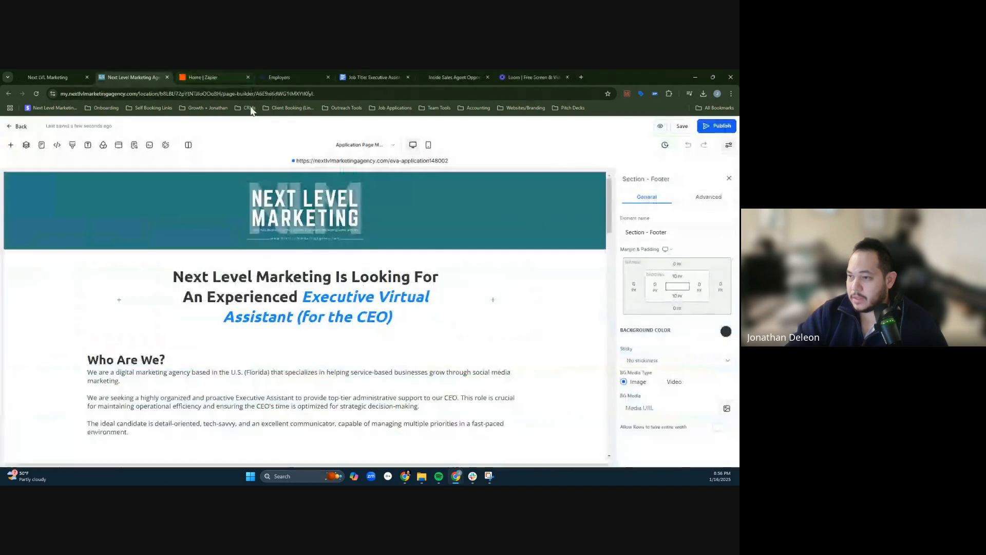
{"action": "left_click", "coordinate": [21, 127]}
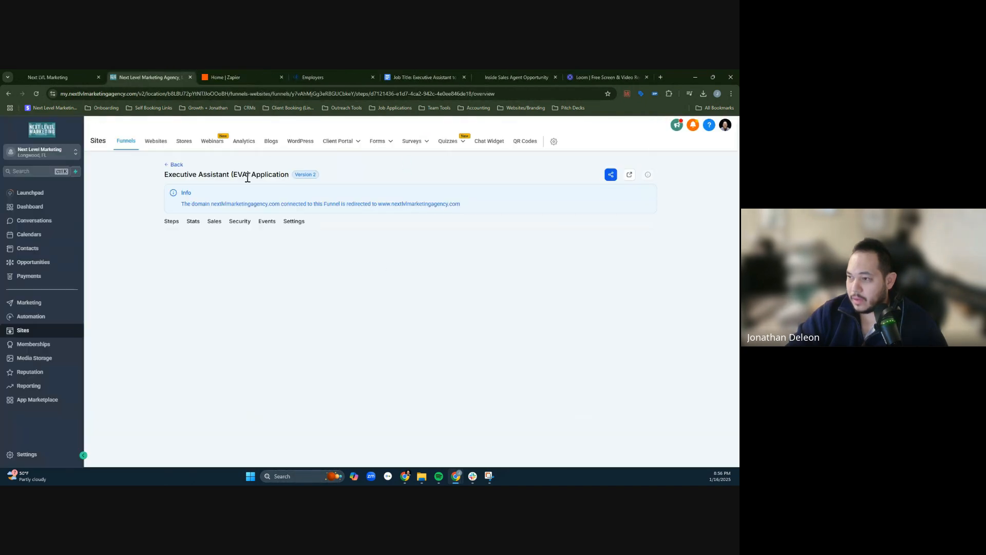
{"action": "left_click_drag", "start_coordinate": [207, 203], "coordinate": [388, 204]}
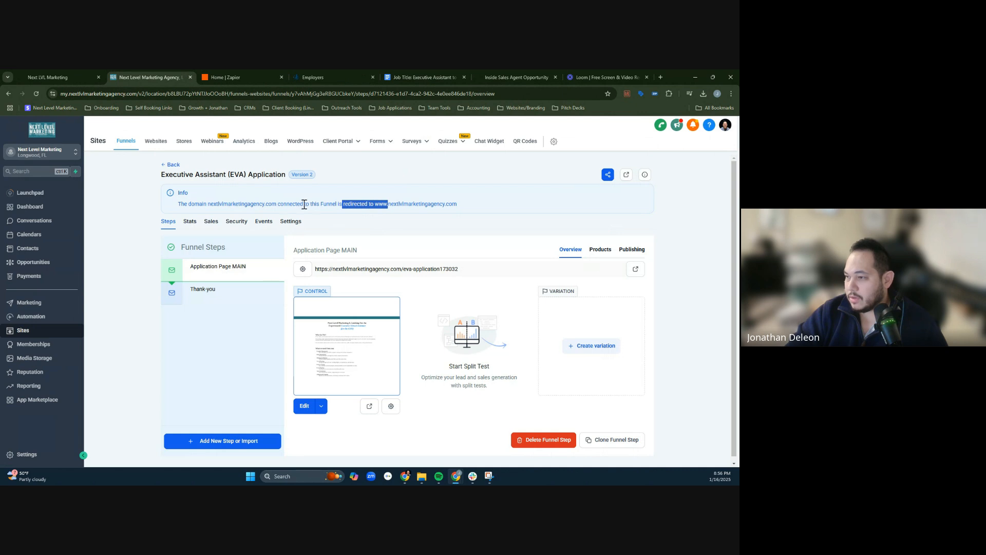
{"action": "left_click", "coordinate": [291, 221]}
{"action": "left_click", "coordinate": [504, 279]}
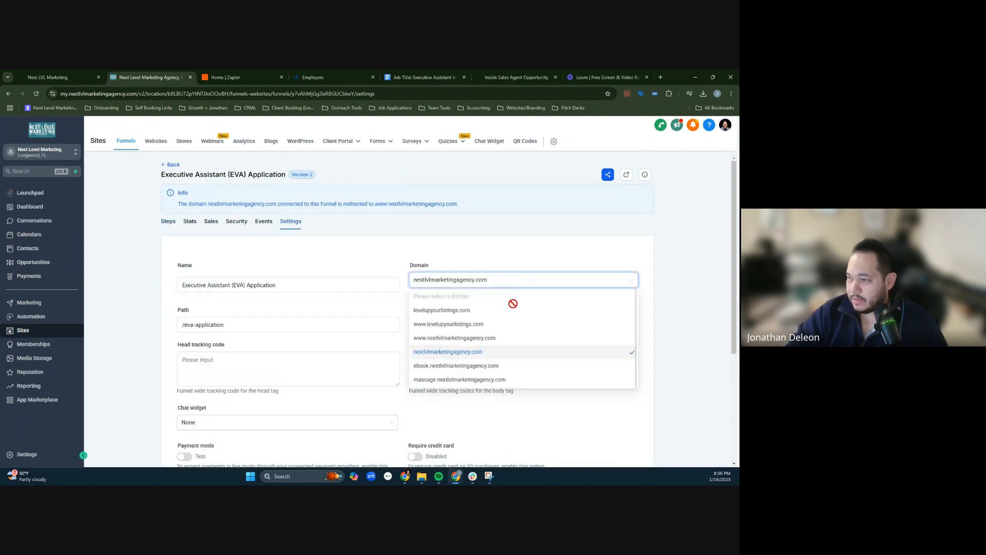
{"action": "left_click", "coordinate": [550, 338]}
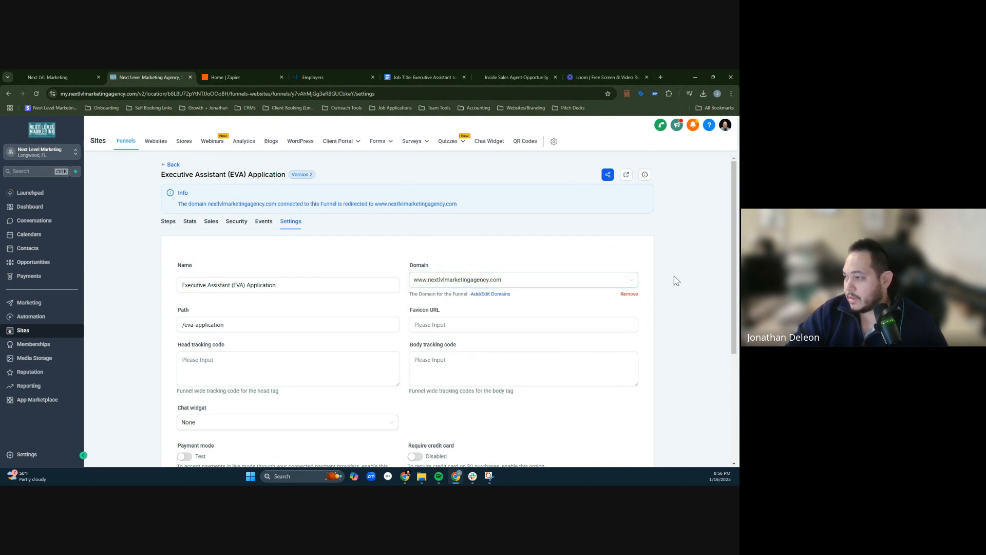
{"action": "scroll", "coordinate": [682, 366], "scroll_direction": "down", "scroll_amount": 3}
{"action": "left_click", "coordinate": [629, 414]}
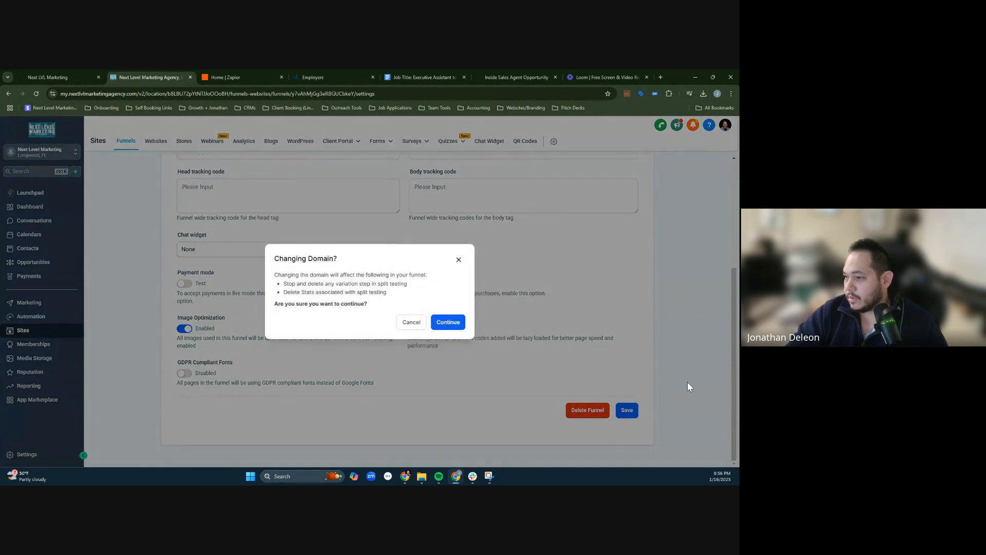
{"action": "left_click", "coordinate": [448, 322]}
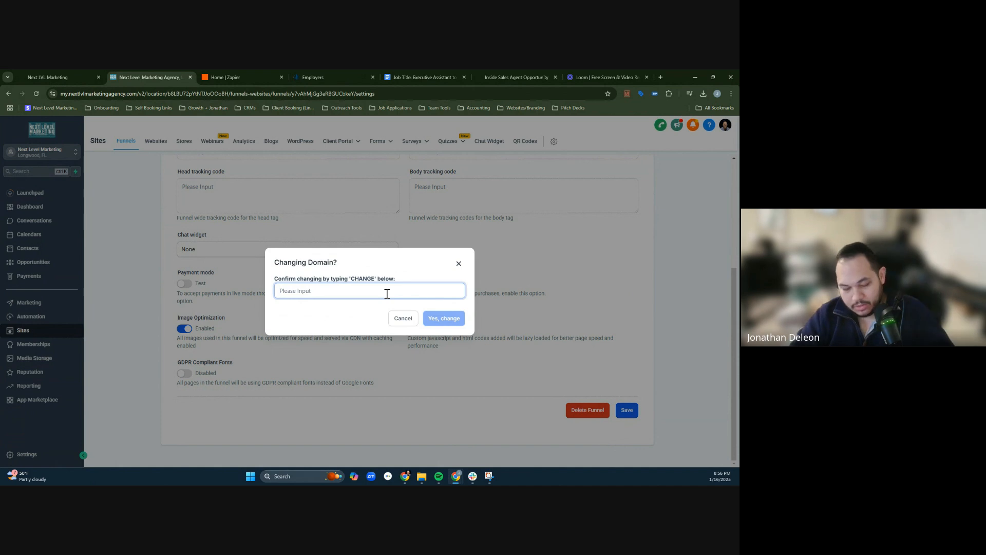
{"action": "type", "text": "CHANGE"}
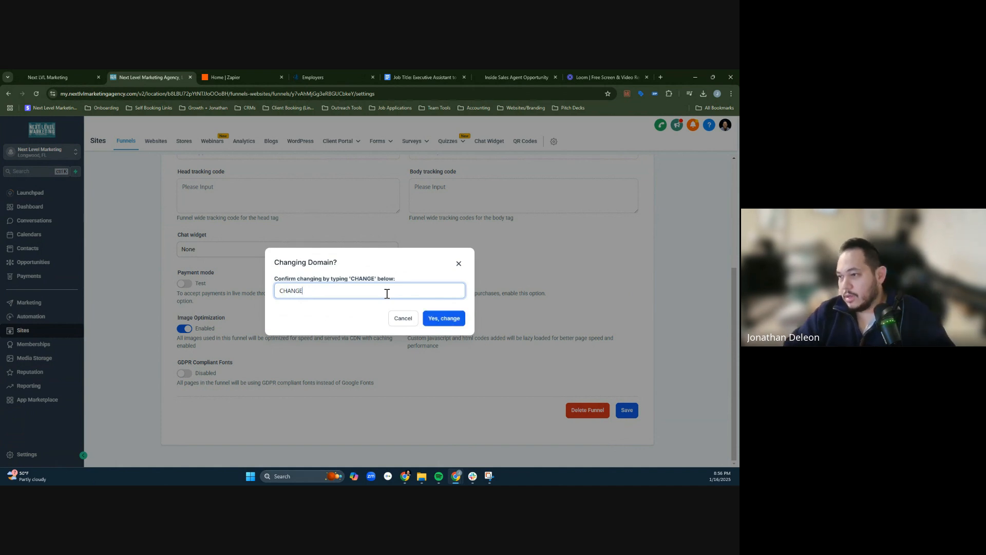
{"action": "left_click", "coordinate": [435, 318]}
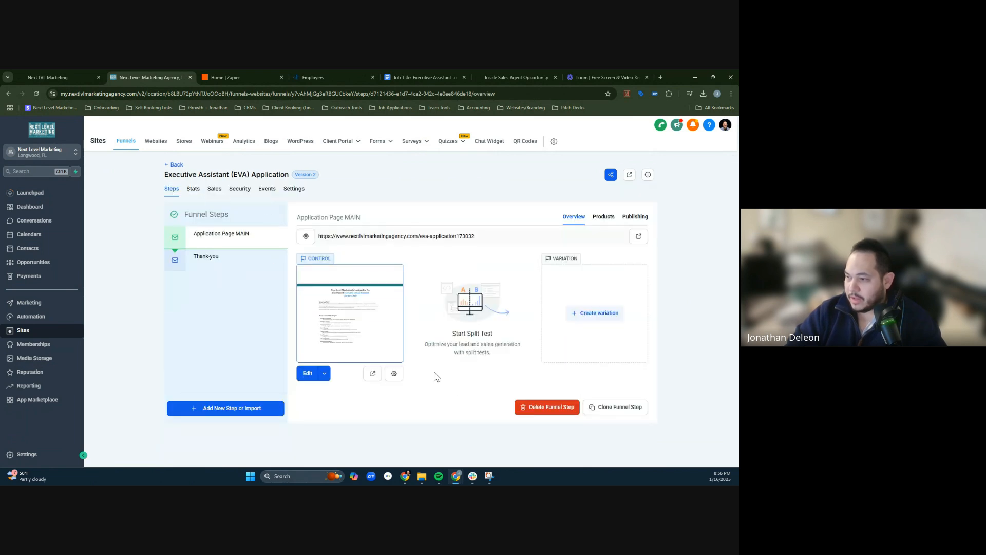
- View the live Application Page MAIN and load it at the shortened address ending in /eva-application without the trailing number
{"action": "left_click", "coordinate": [372, 373]}
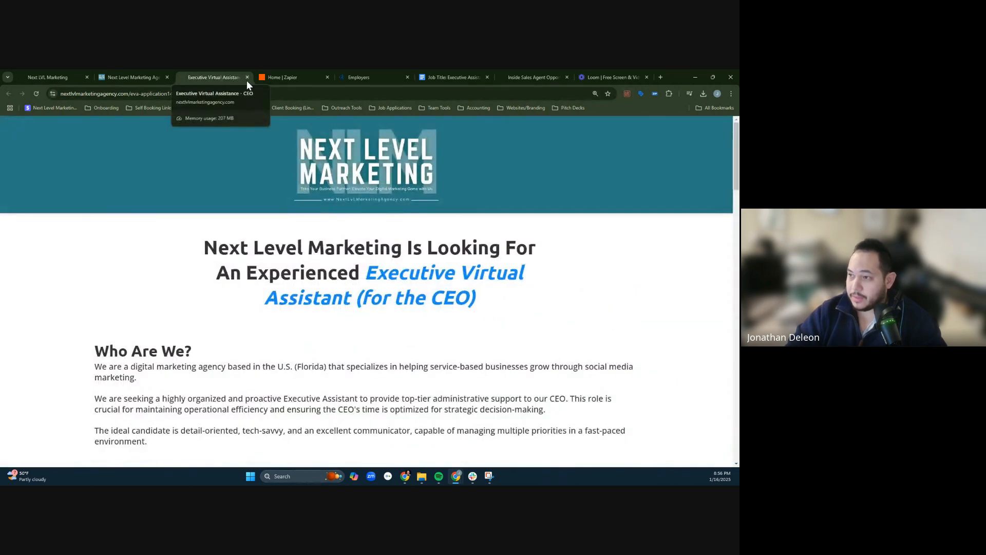
{"action": "double_click", "coordinate": [172, 94]}
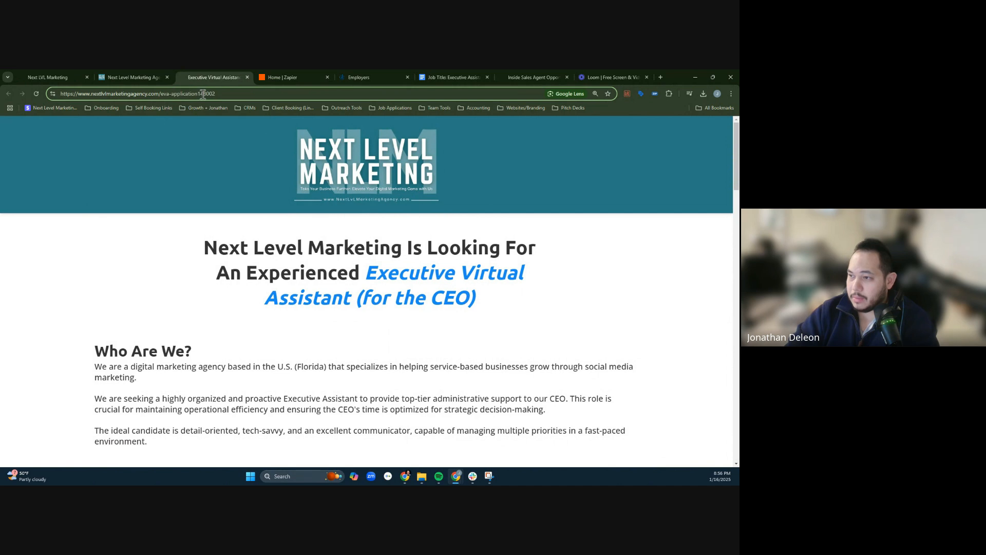
{"action": "left_click_drag", "start_coordinate": [216, 94], "coordinate": [207, 94]}
{"action": "key", "text": "BackSpace"}
{"action": "key", "text": "Return"}
{"action": "left_click", "coordinate": [217, 97]}
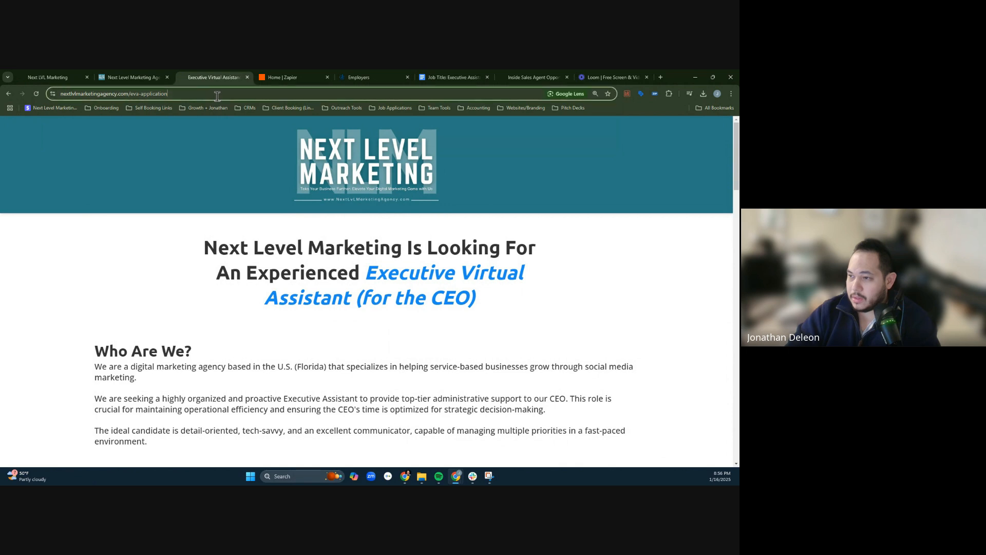
- Bookmark the live eva-application page as Executive Virtual Assistance - CEO in the Job Applications folder
{"action": "left_click", "coordinate": [608, 94]}
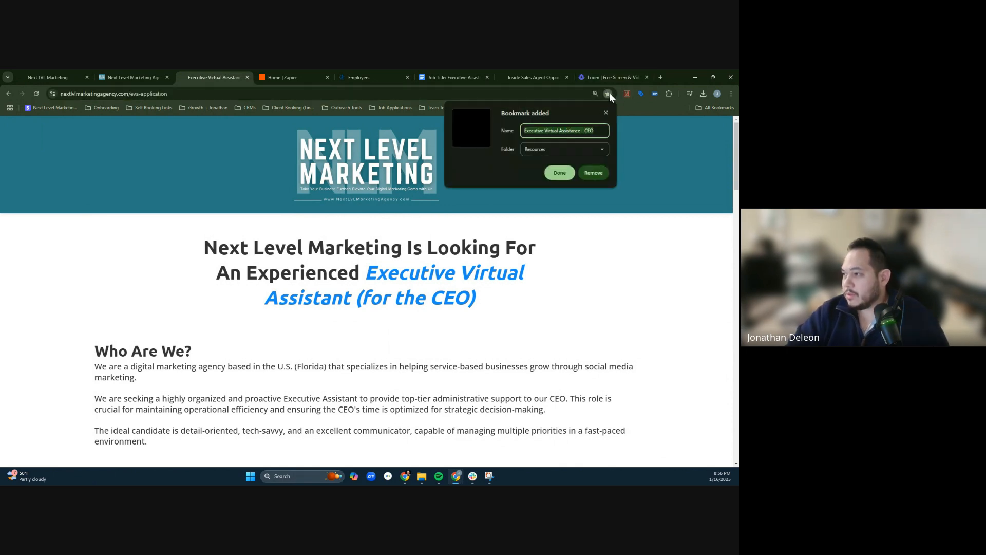
{"action": "left_click", "coordinate": [565, 149]}
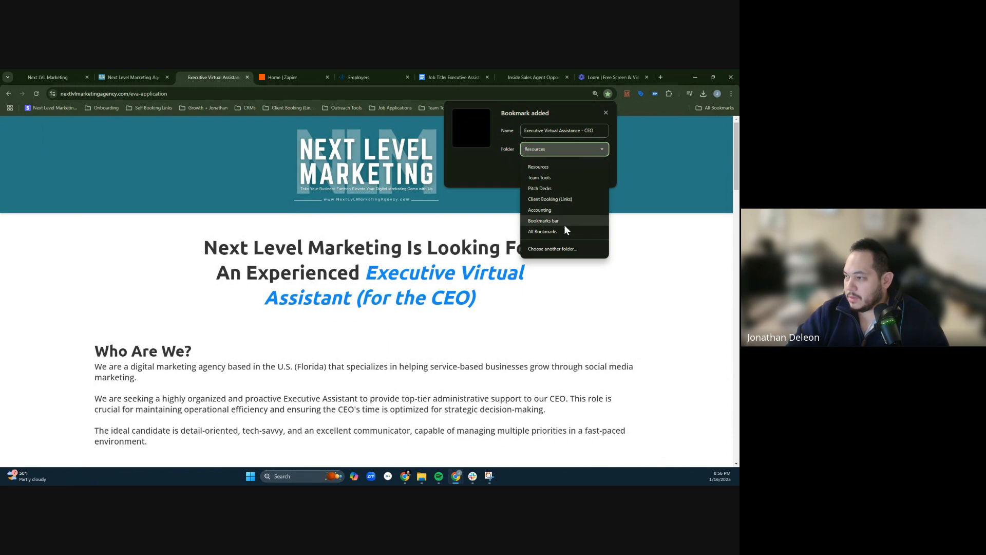
{"action": "left_click", "coordinate": [554, 249]}
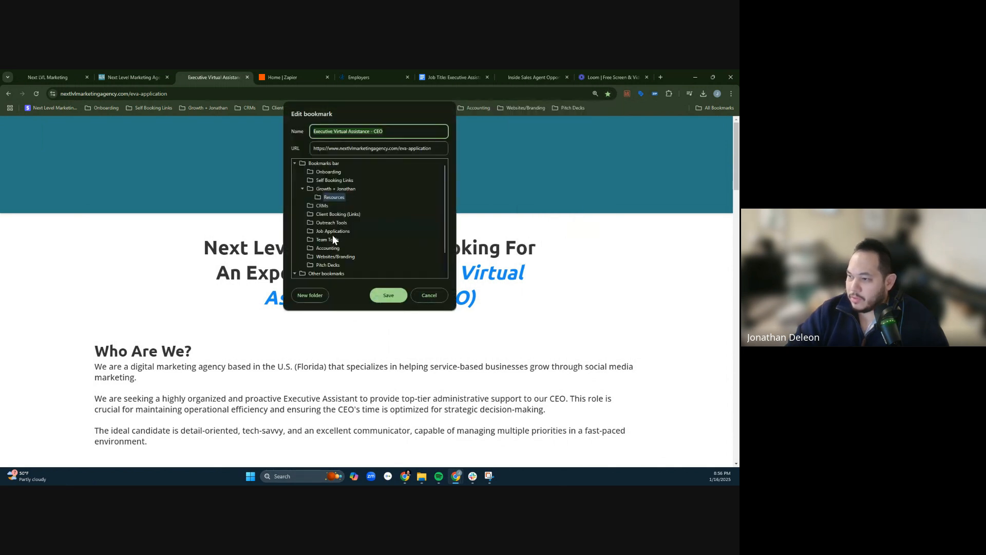
{"action": "left_click", "coordinate": [332, 233]}
{"action": "left_click", "coordinate": [388, 295]}
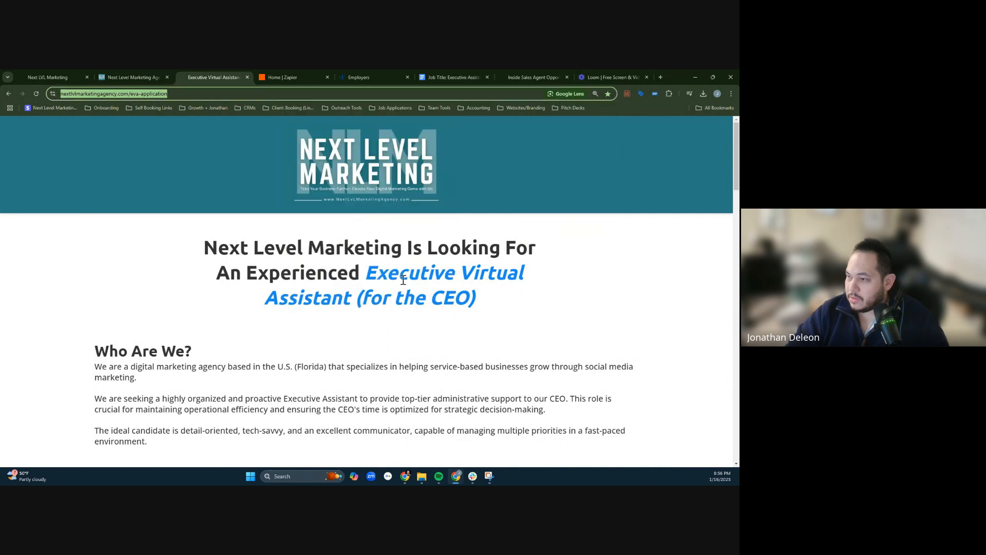
- Look over the live application page from the header down to the form's contact fields and scenario questions
{"action": "scroll", "coordinate": [444, 354], "scroll_direction": "down", "scroll_amount": 15}
{"action": "scroll", "coordinate": [444, 354], "scroll_direction": "down", "scroll_amount": 10}
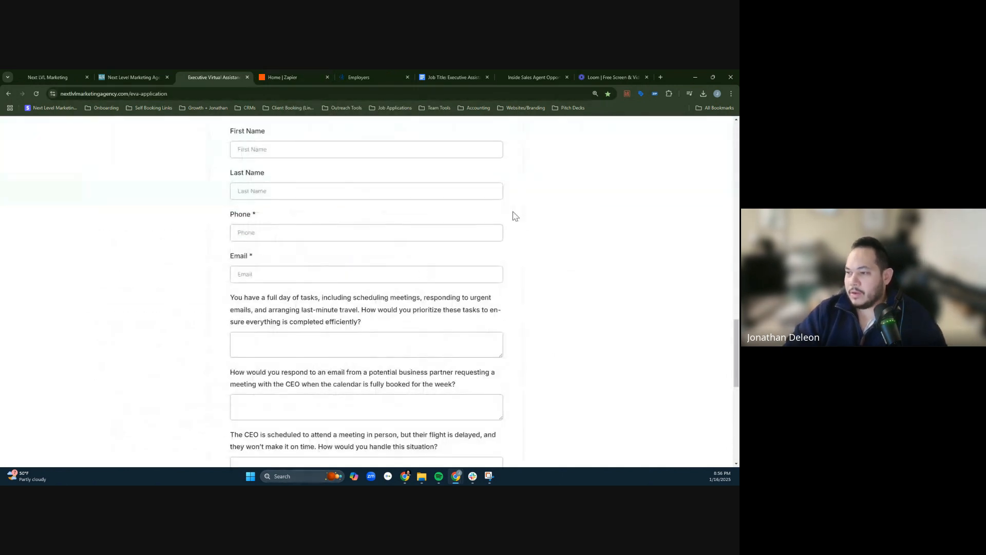
{"action": "key", "text": "Home"}
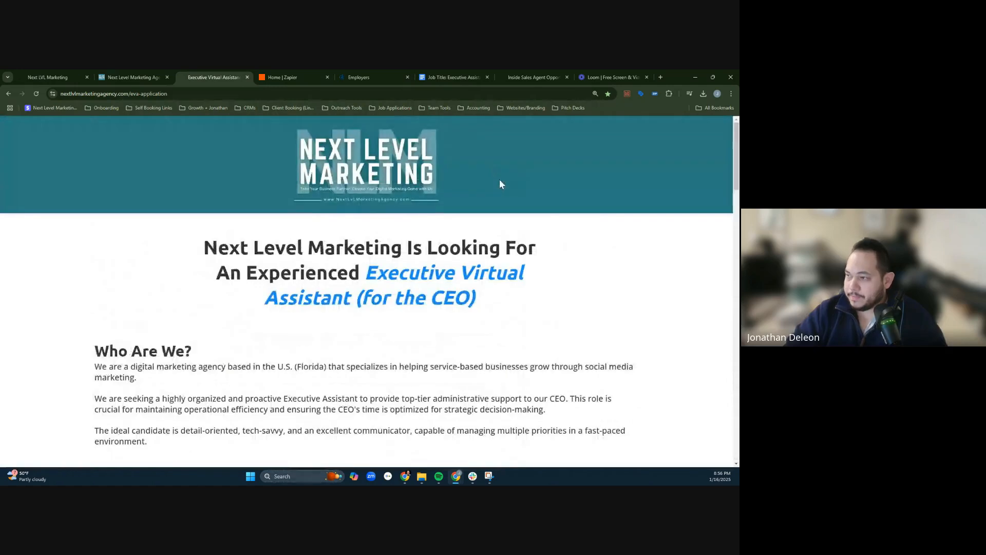
{"action": "scroll", "coordinate": [502, 184], "scroll_direction": "down", "scroll_amount": 15}
{"action": "scroll", "coordinate": [390, 206], "scroll_direction": "up", "scroll_amount": 15}
- Switch to Zapier and open the ISA Application Form Submit Zap from the list of Zaps
{"action": "left_click", "coordinate": [295, 76]}
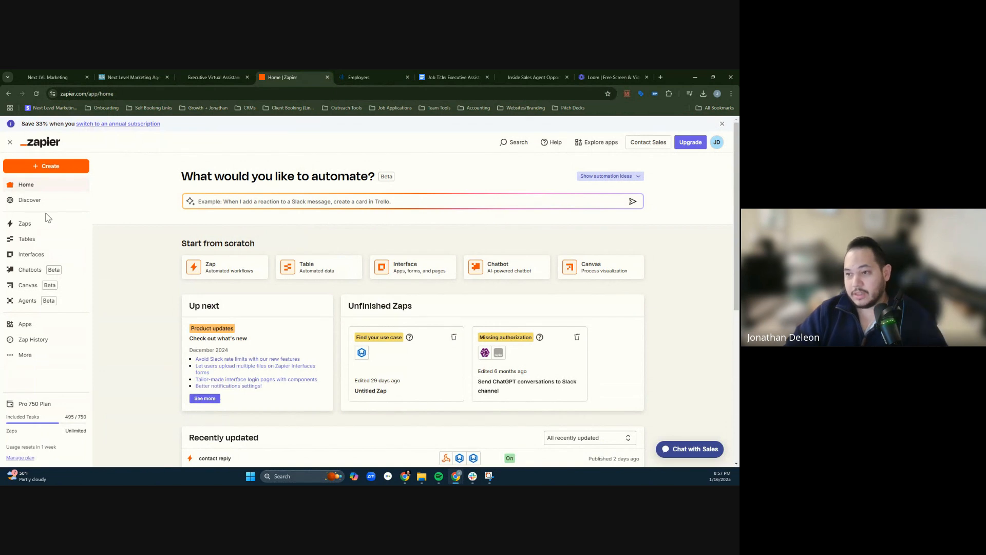
{"action": "left_click", "coordinate": [49, 222]}
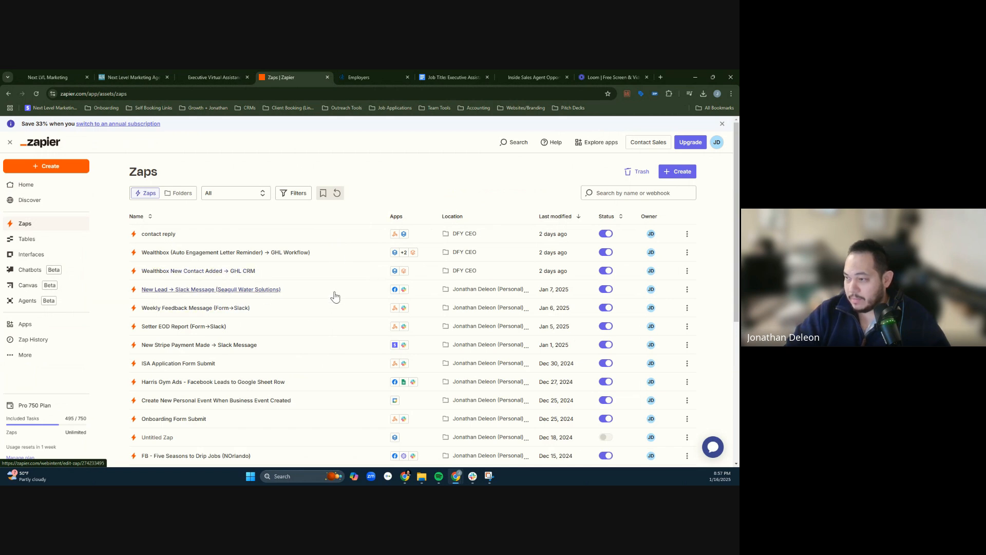
{"action": "scroll", "coordinate": [345, 291], "scroll_direction": "down", "scroll_amount": 3}
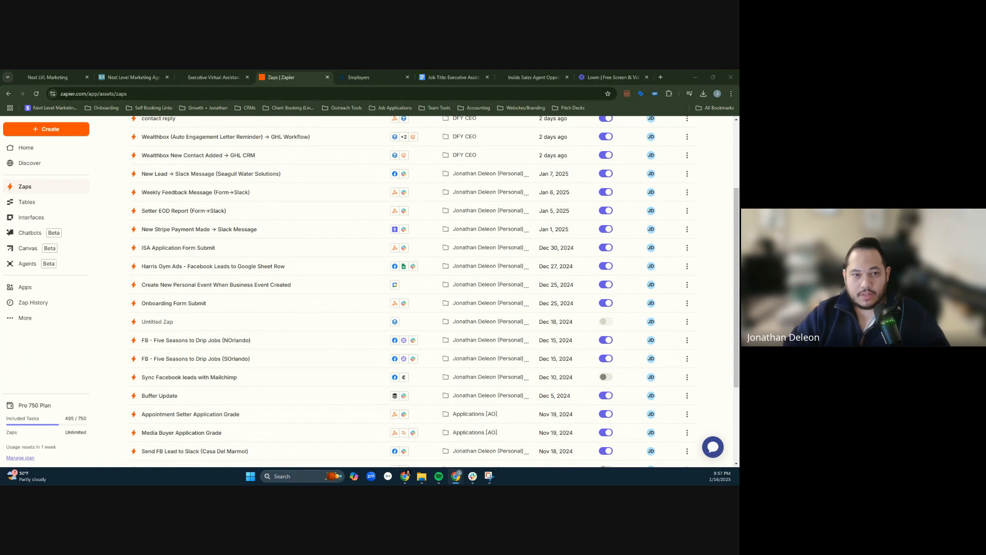
{"action": "scroll", "coordinate": [353, 257], "scroll_direction": "up", "scroll_amount": 2}
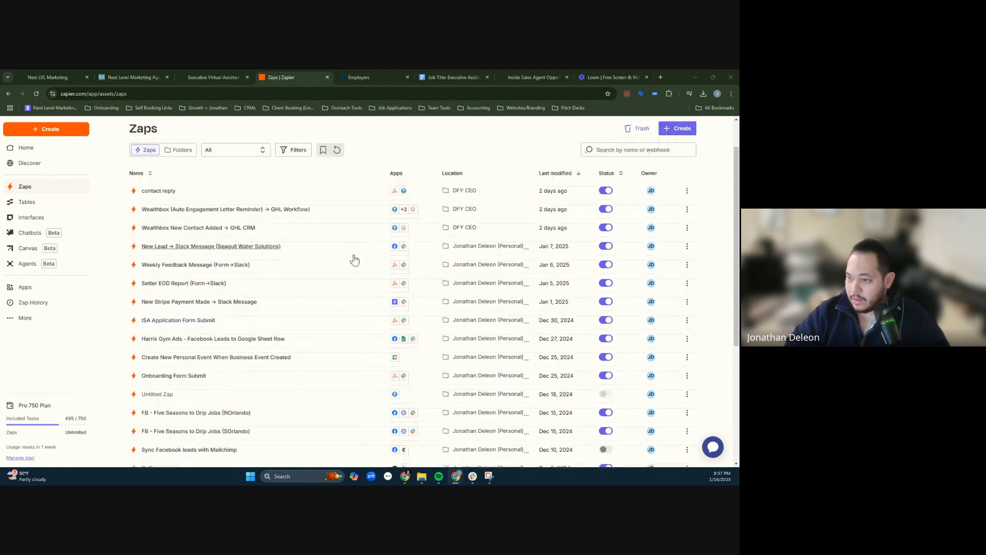
{"action": "scroll", "coordinate": [353, 260], "scroll_direction": "down", "scroll_amount": 1}
{"action": "scroll", "coordinate": [354, 261], "scroll_direction": "down", "scroll_amount": 2}
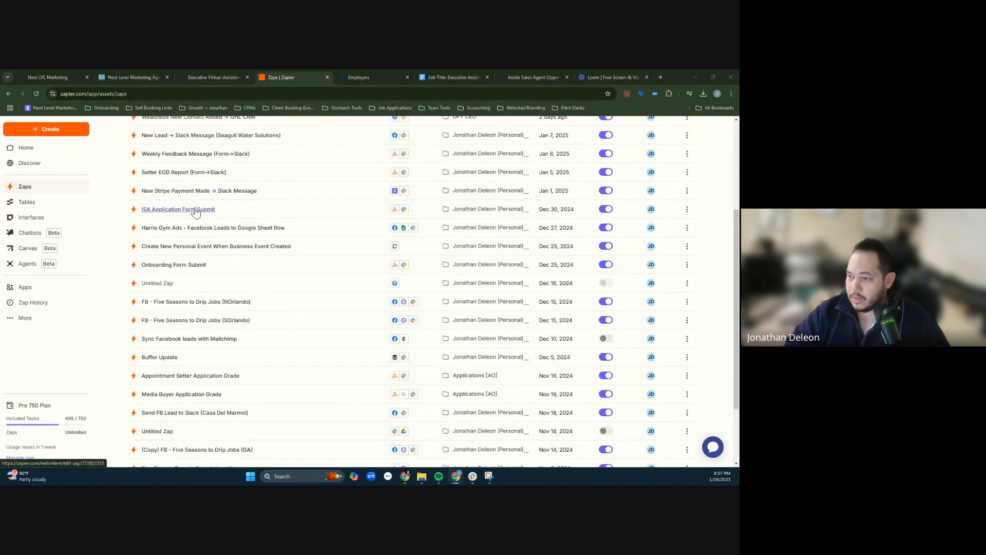
{"action": "left_click", "coordinate": [196, 211]}
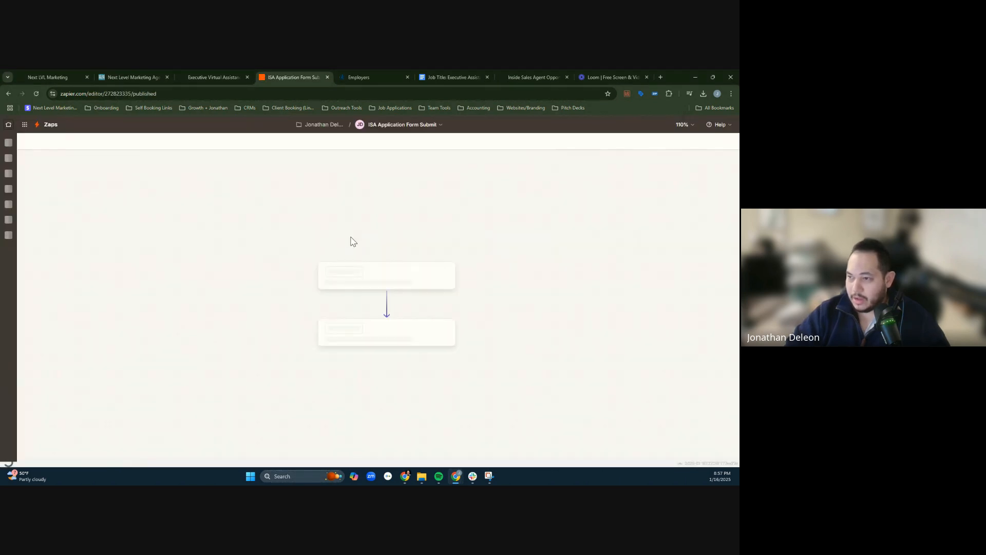
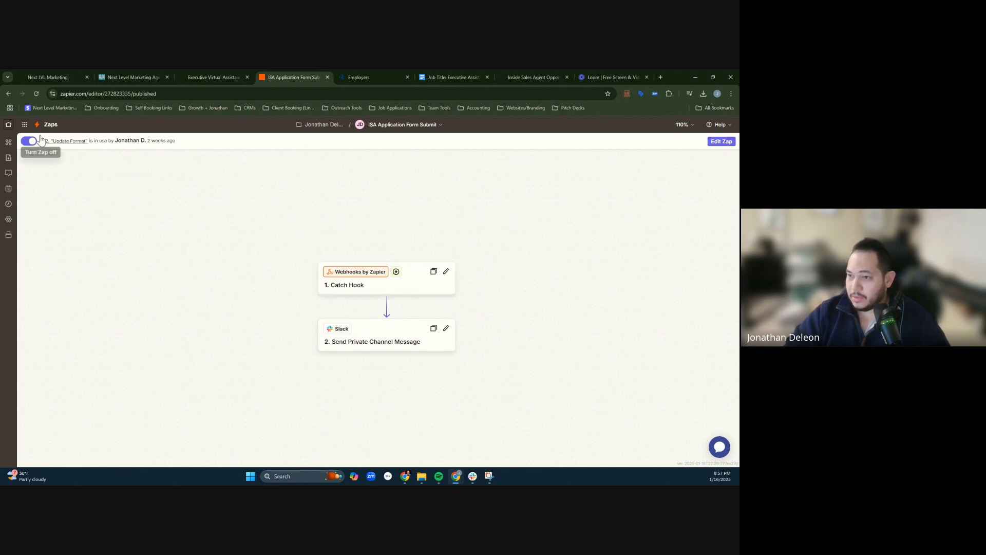
- Duplicate the ISA Application Form Submit Zap and rename the copy EVA Application Submit
{"action": "left_click", "coordinate": [443, 124]}
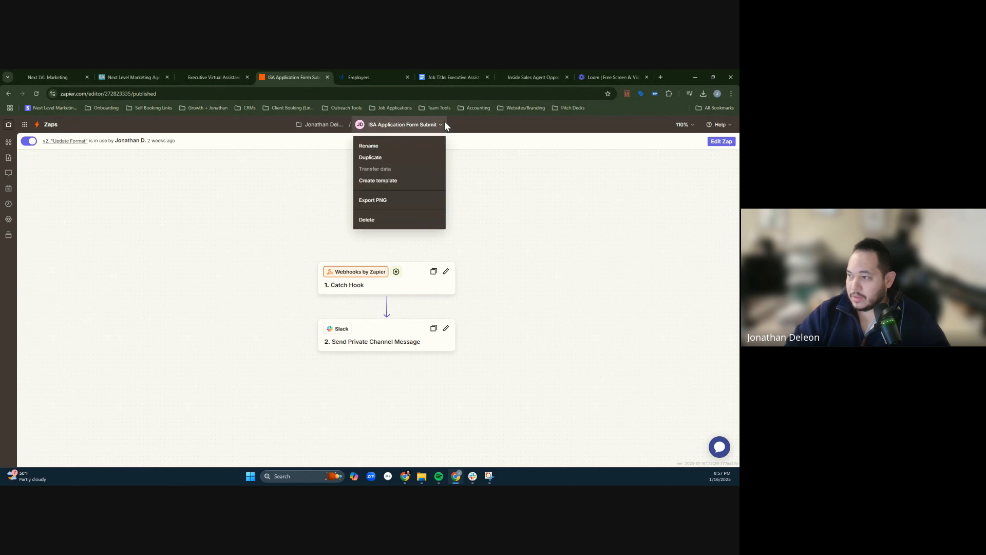
{"action": "left_click", "coordinate": [384, 156]}
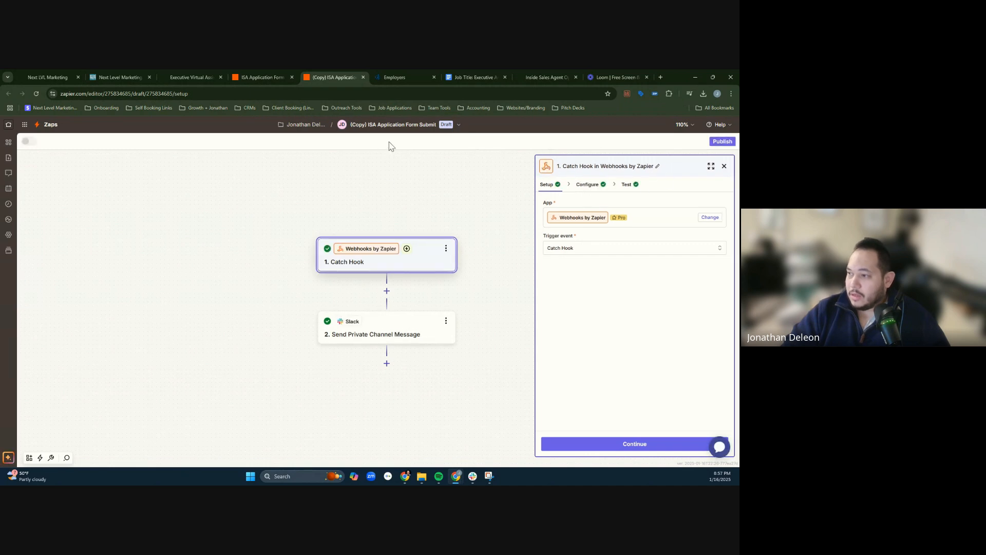
{"action": "left_click", "coordinate": [359, 126]}
{"action": "left_click", "coordinate": [382, 148]}
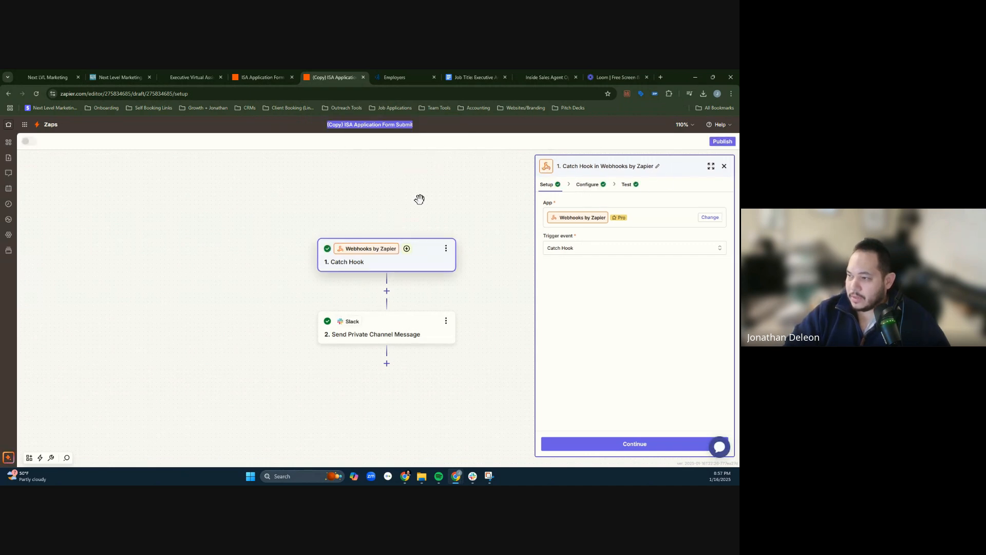
{"action": "type", "text": "EV"}
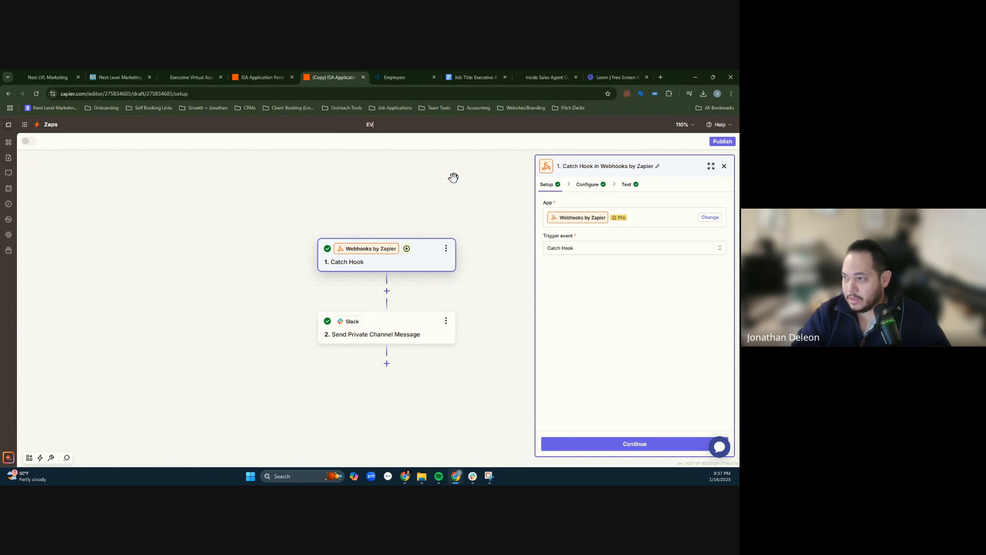
{"action": "type", "text": "A APplicat"}
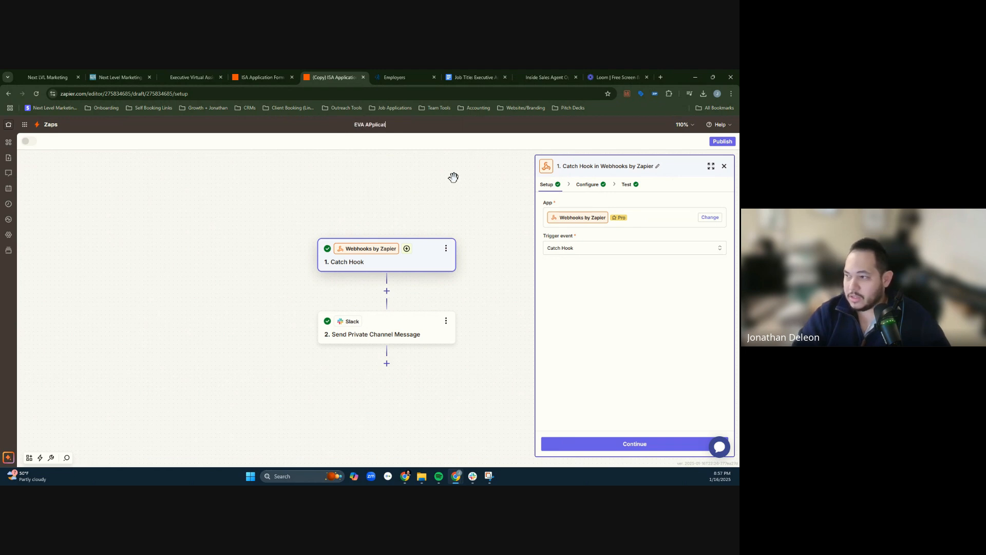
{"action": "key", "text": "BackSpace"}
{"action": "key", "text": "BackSpace"}
{"action": "key", "text": "BackSpace"}
{"action": "key", "text": "BackSpace"}
{"action": "key", "text": "BackSpace"}
{"action": "key", "text": "BackSpace"}
{"action": "key", "text": "BackSpace"}
{"action": "type", "text": "plication Submit"}
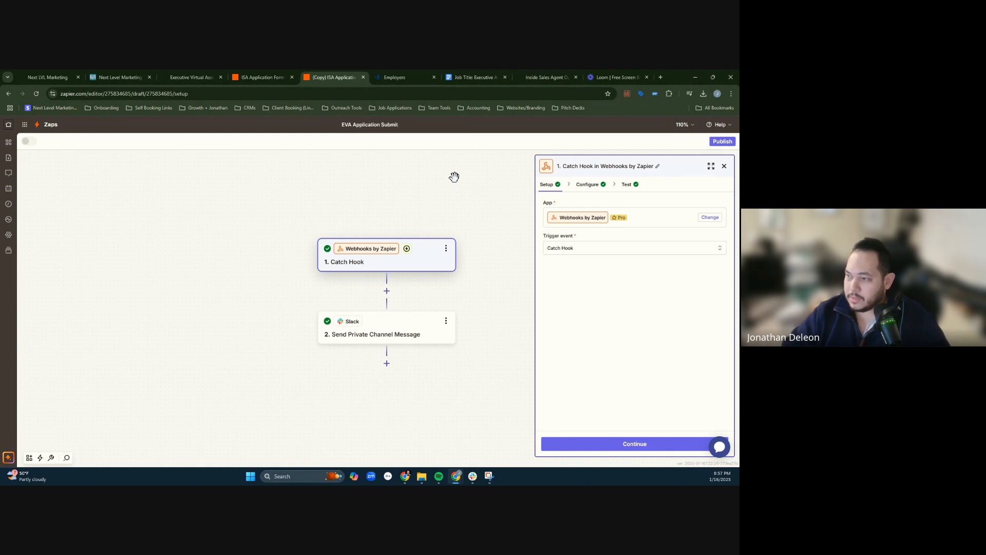
{"action": "key", "text": "Return"}
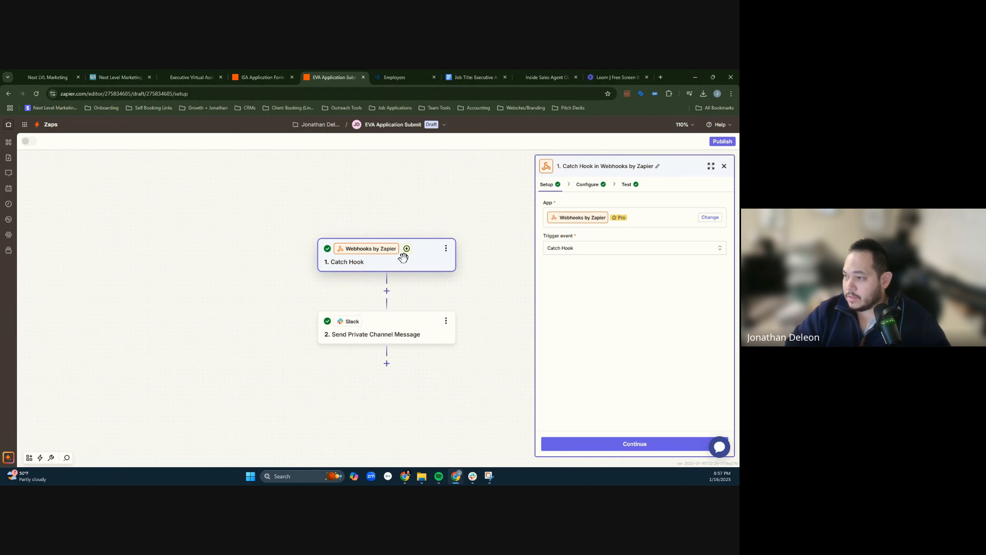
- Check the Catch Hook trigger's configuration, test and setup sections, and open the Send Private Channel Message step
{"action": "left_click", "coordinate": [589, 185]}
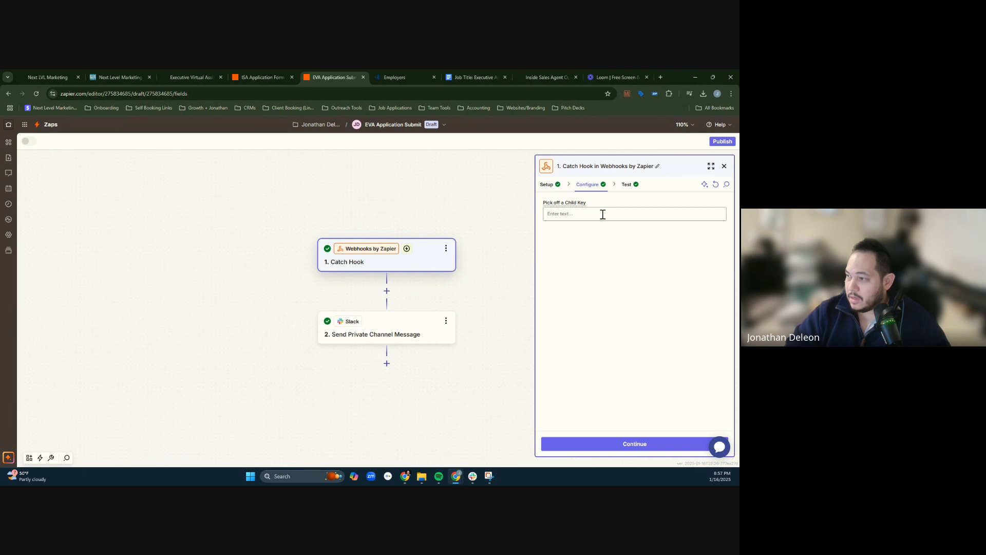
{"action": "left_click", "coordinate": [625, 185]}
{"action": "left_click", "coordinate": [589, 185]}
{"action": "left_click", "coordinate": [547, 184]}
{"action": "left_click", "coordinate": [400, 334]}
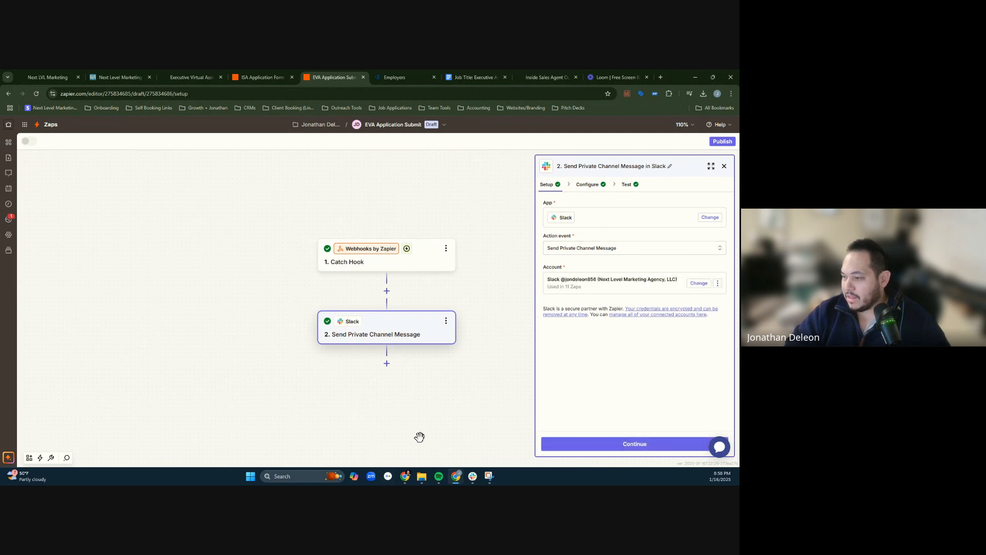
- Switch to Slack and start a new blank channel in the Team section
{"action": "left_click", "coordinate": [471, 475]}
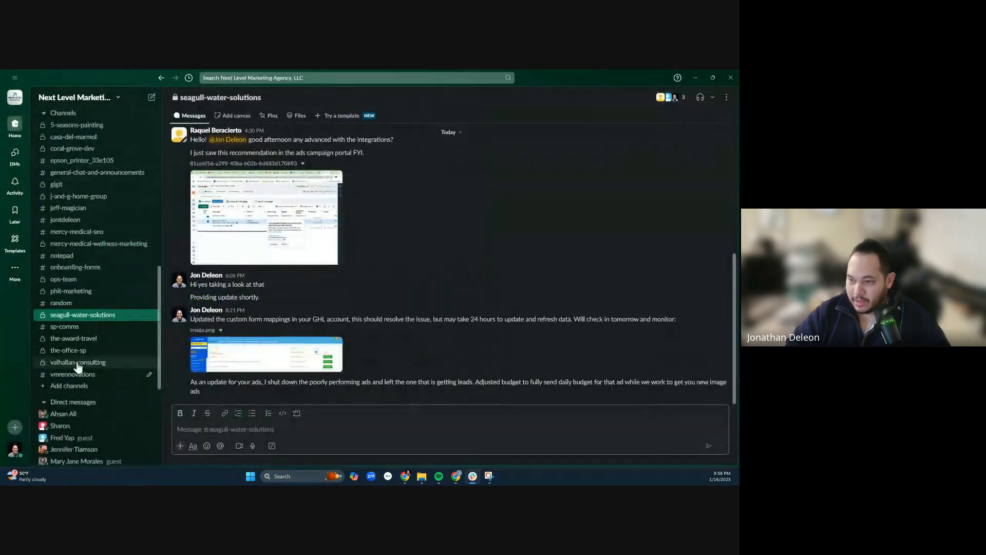
{"action": "scroll", "coordinate": [89, 353], "scroll_direction": "up", "scroll_amount": 3}
{"action": "scroll", "coordinate": [89, 354], "scroll_direction": "up", "scroll_amount": 9}
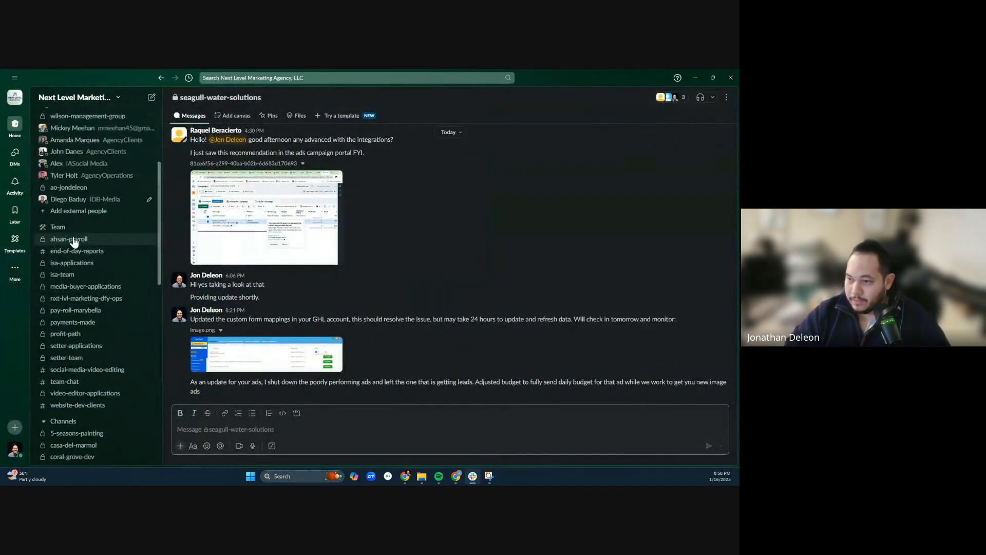
{"action": "right_click", "coordinate": [63, 227]}
{"action": "mouse_move", "coordinate": [82, 238]}
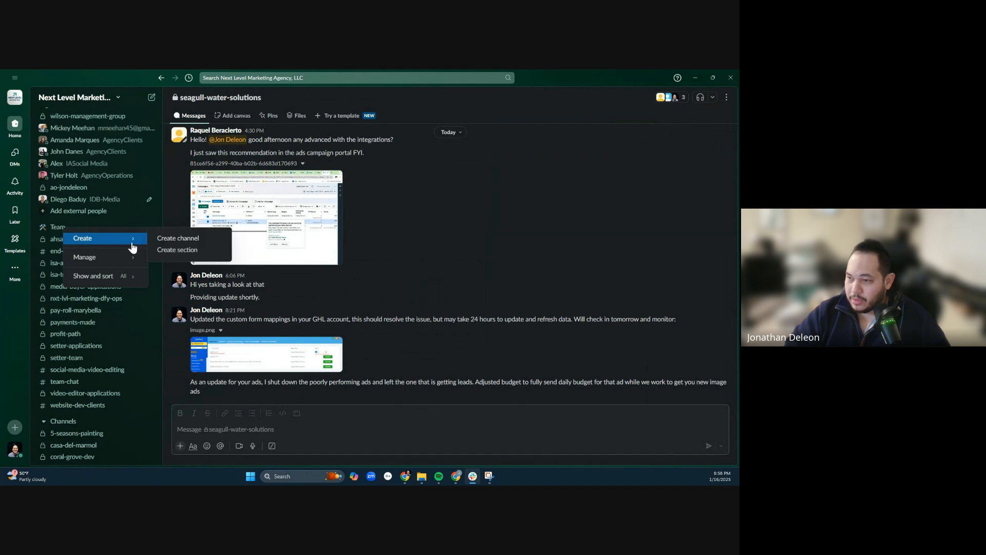
{"action": "left_click", "coordinate": [178, 239]}
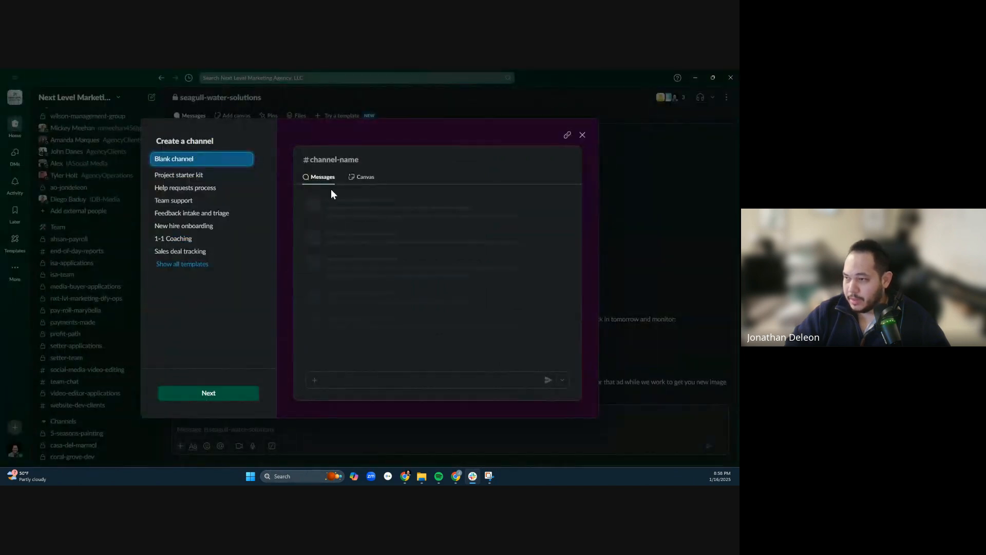
{"action": "left_click", "coordinate": [230, 398]}
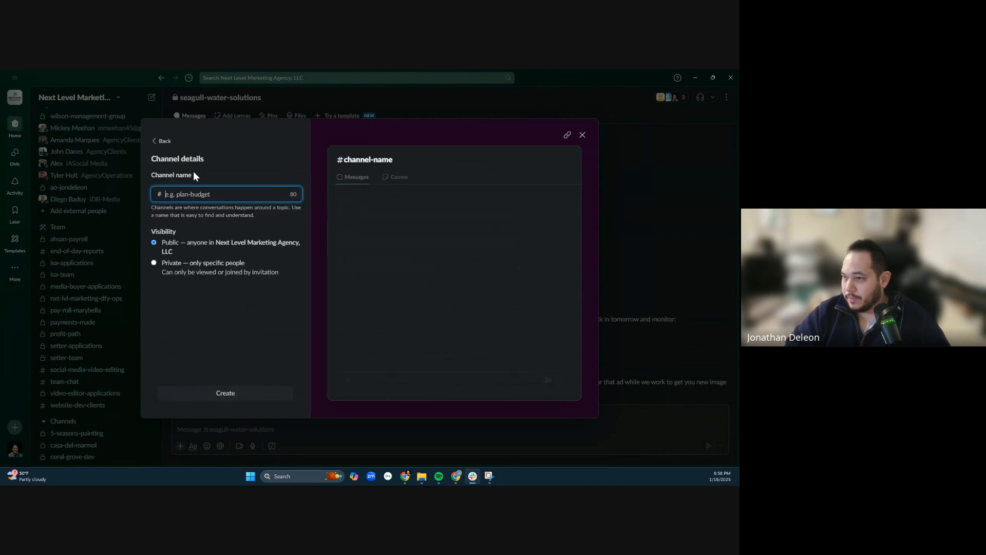
- Create the channel as private with the name eva-applications, without adding any people
{"action": "left_click", "coordinate": [154, 263]}
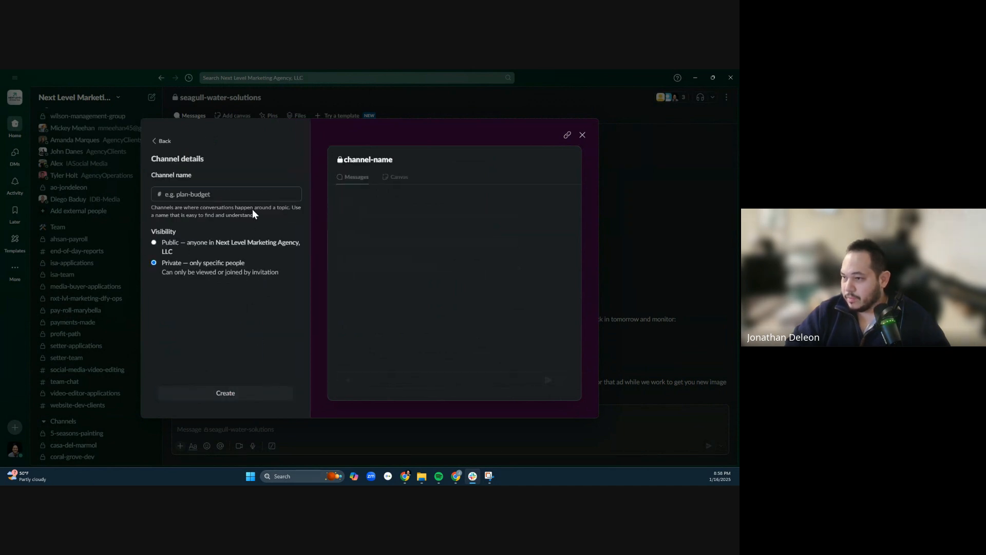
{"action": "left_click", "coordinate": [255, 195]}
{"action": "type", "text": "eva"}
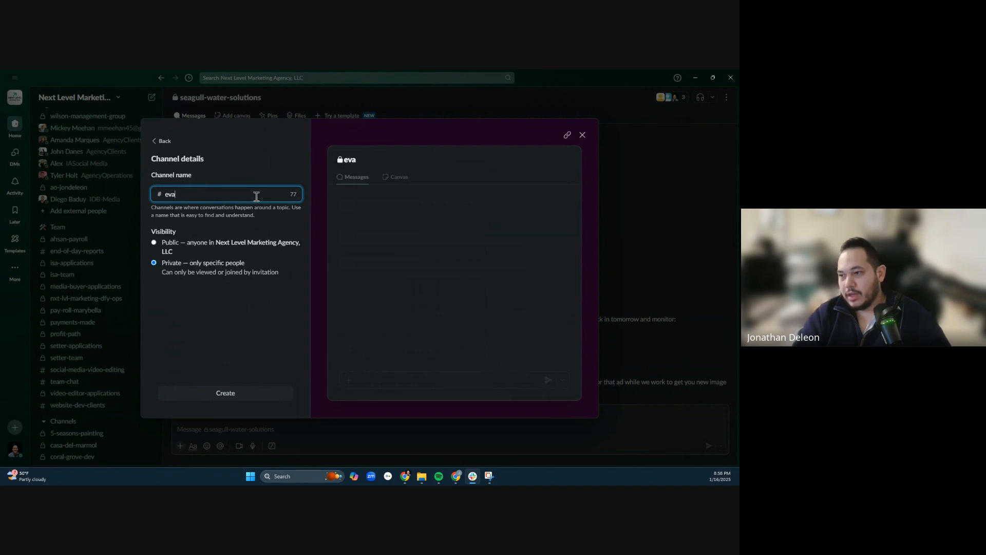
{"action": "type", "text": "-application"}
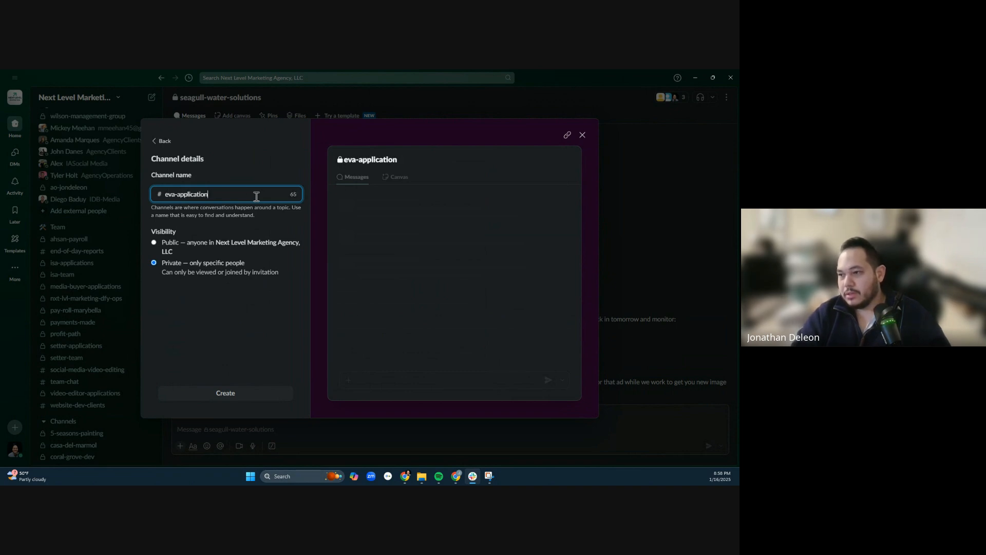
{"action": "type", "text": "s"}
{"action": "left_click", "coordinate": [253, 394]}
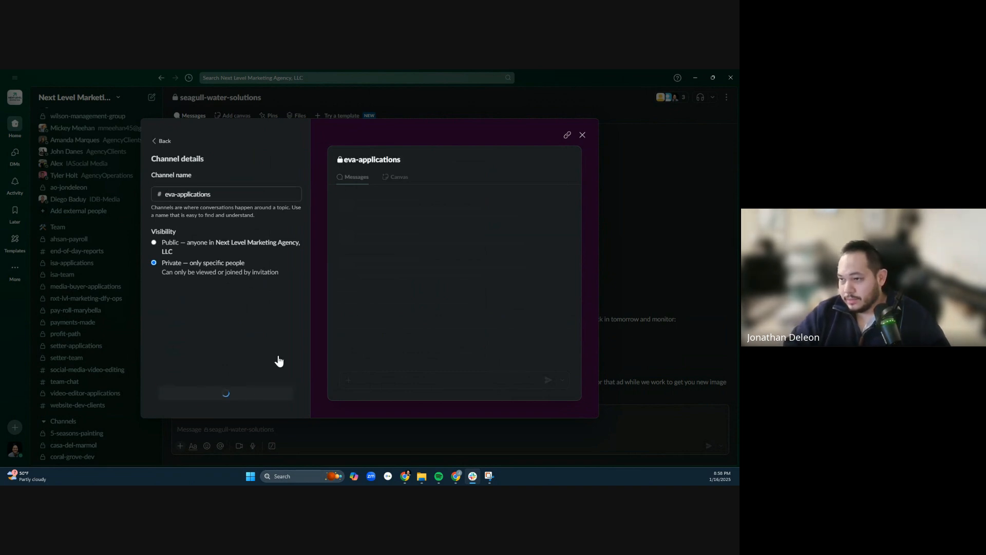
{"action": "left_click", "coordinate": [467, 277]}
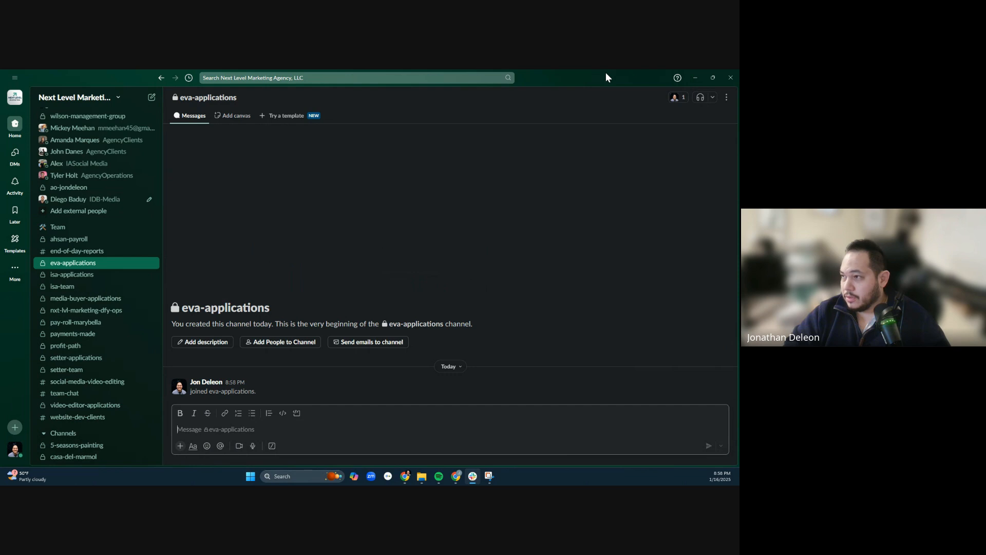
- Return to Zapier, set the Slack message step's channel to eva-applications and look over its remaining message settings
{"action": "left_click_drag", "start_coordinate": [608, 77], "coordinate": [0, 262]}
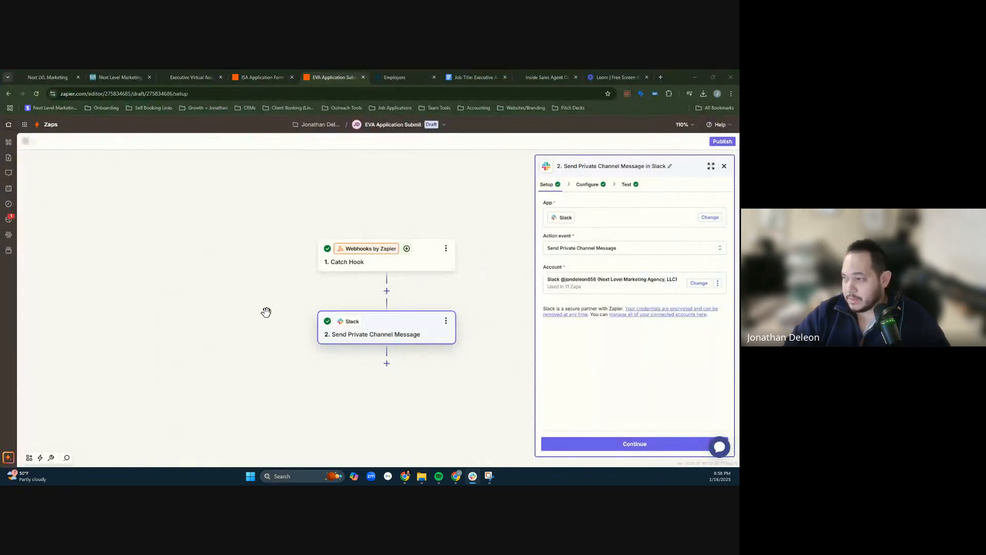
{"action": "left_click", "coordinate": [588, 184]}
{"action": "left_click", "coordinate": [606, 214]}
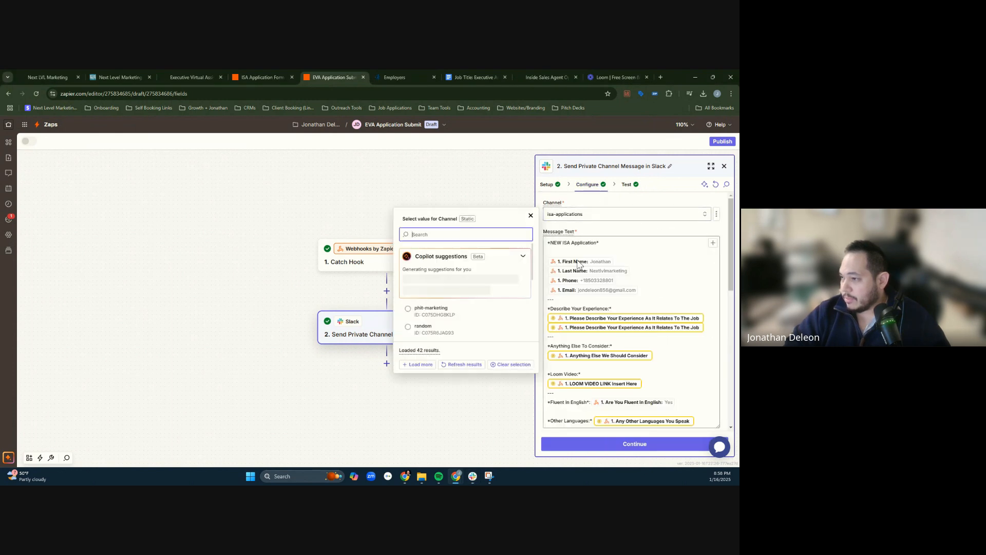
{"action": "type", "text": "eva"}
{"action": "left_click", "coordinate": [456, 251]}
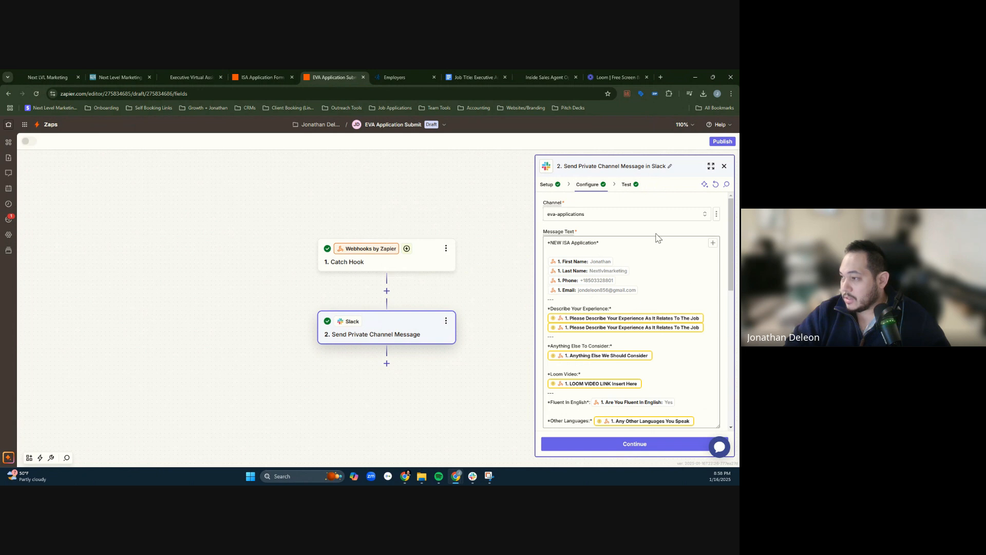
{"action": "scroll", "coordinate": [648, 302], "scroll_direction": "down", "scroll_amount": 10}
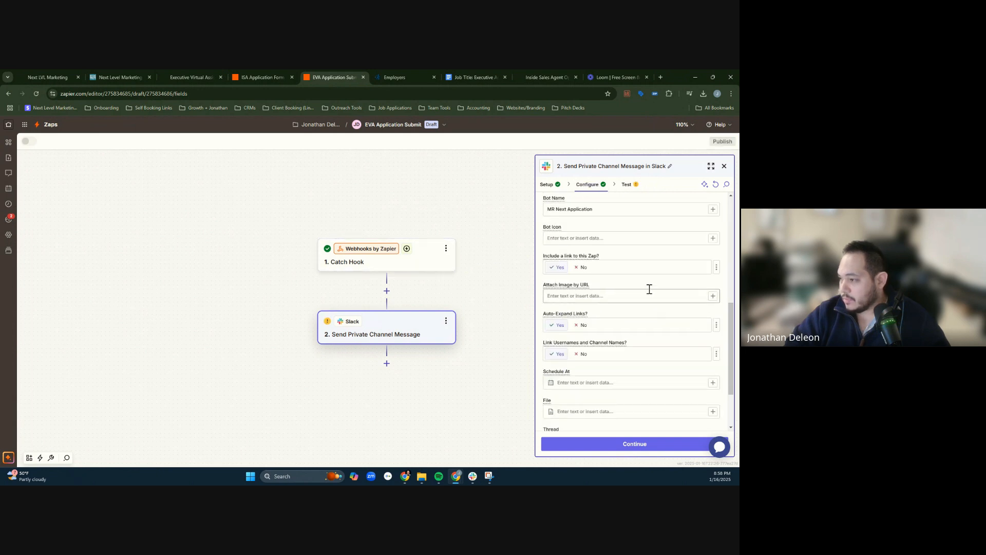
{"action": "scroll", "coordinate": [621, 232], "scroll_direction": "down", "scroll_amount": 3}
{"action": "scroll", "coordinate": [619, 238], "scroll_direction": "up", "scroll_amount": 10}
- Examine the Catch Hook trigger's setup, app choices, test and configuration sections for its webhook settings
{"action": "left_click", "coordinate": [365, 263]}
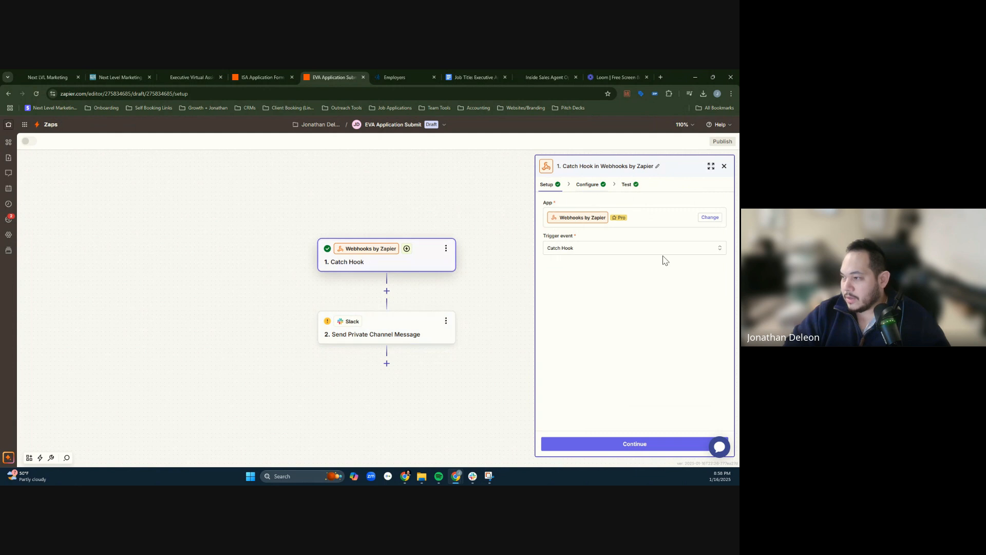
{"action": "left_click", "coordinate": [589, 185]}
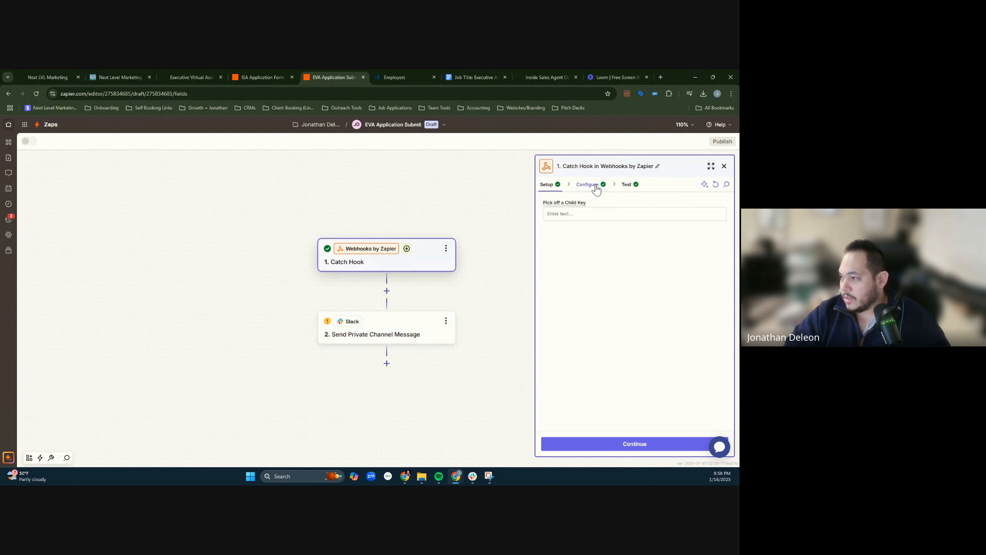
{"action": "left_click", "coordinate": [548, 184]}
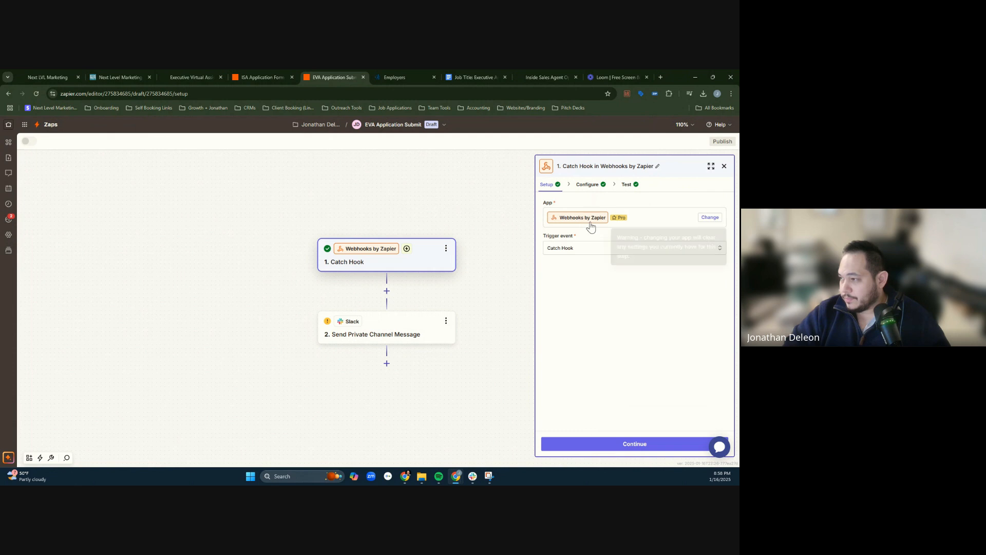
{"action": "left_click", "coordinate": [710, 217]}
{"action": "left_click", "coordinate": [467, 171]}
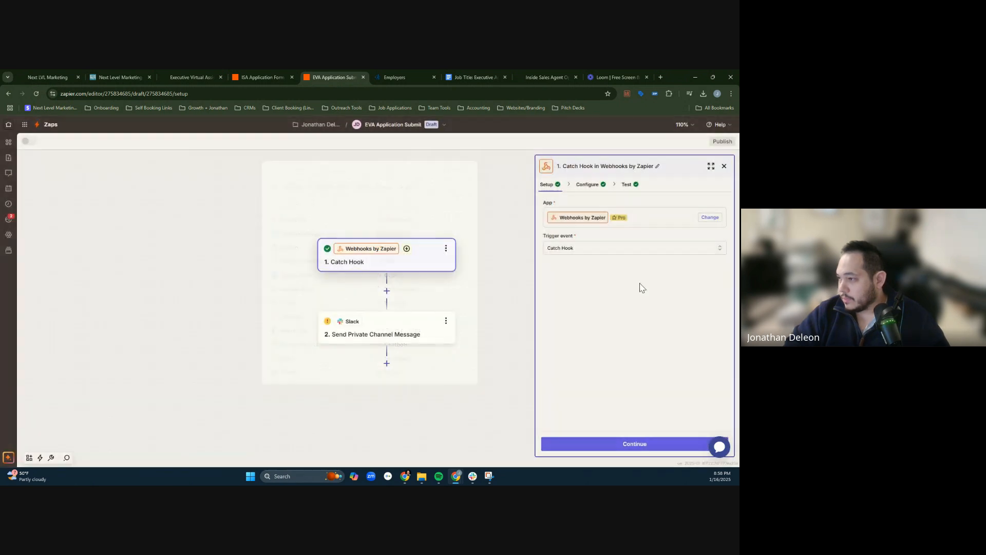
{"action": "left_click", "coordinate": [627, 184]}
{"action": "left_click", "coordinate": [596, 185]}
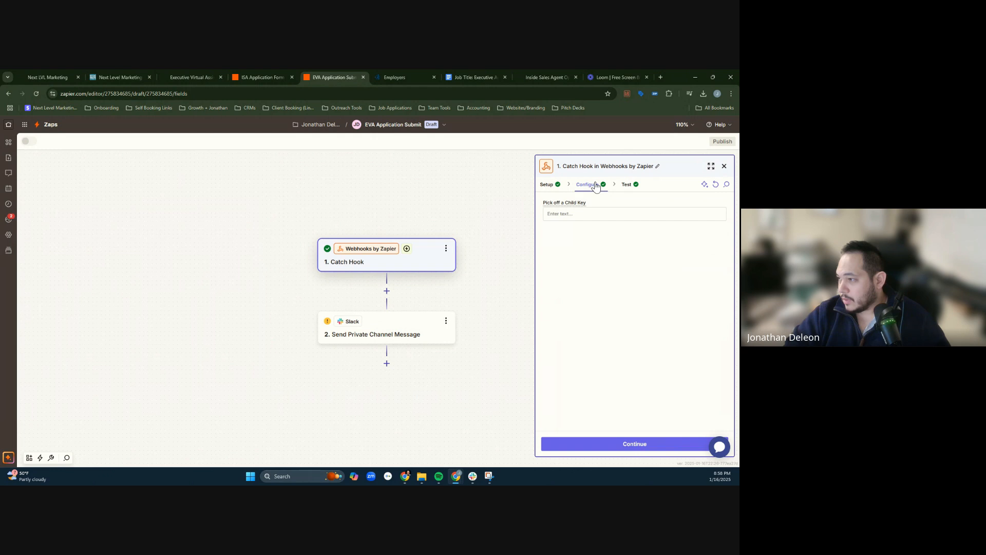
{"action": "left_click", "coordinate": [549, 185]}
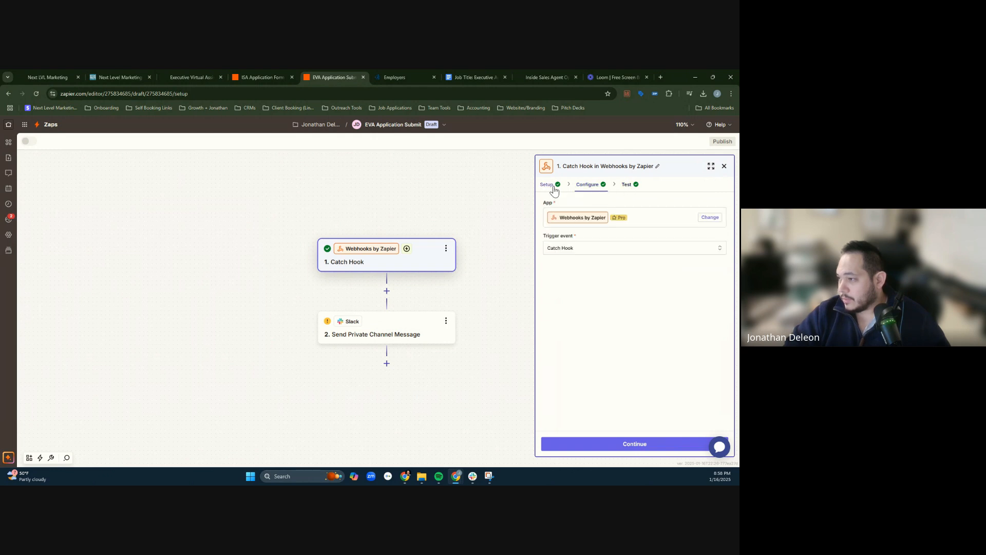
- Reselect Catch Hook as the trigger event and Webhooks as the trigger's app
{"action": "left_click", "coordinate": [606, 248]}
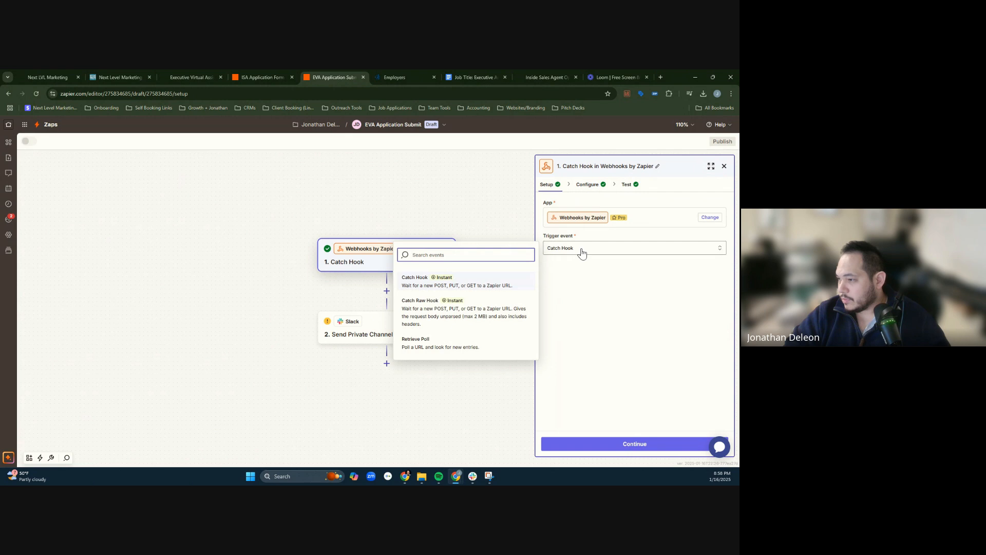
{"action": "left_click", "coordinate": [485, 285]}
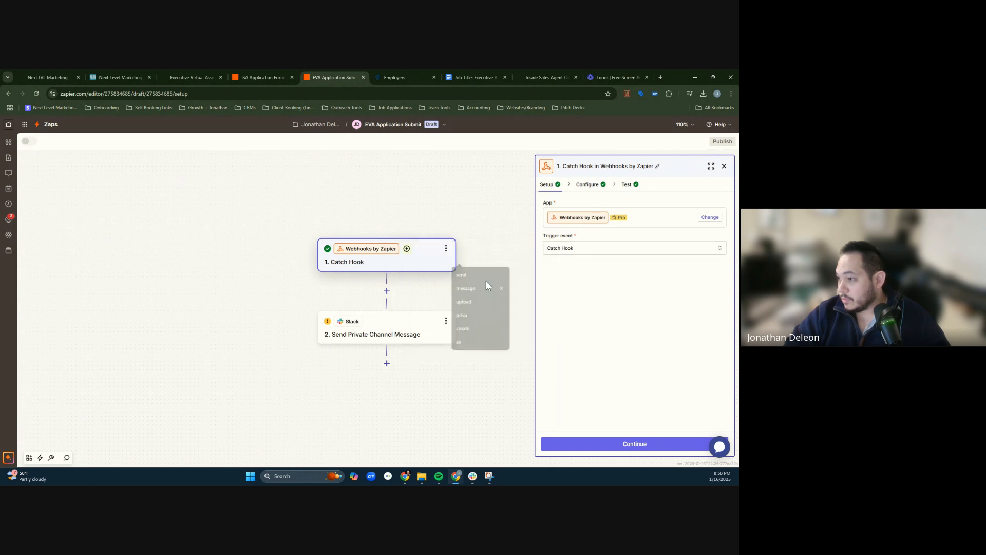
{"action": "left_click", "coordinate": [704, 218]}
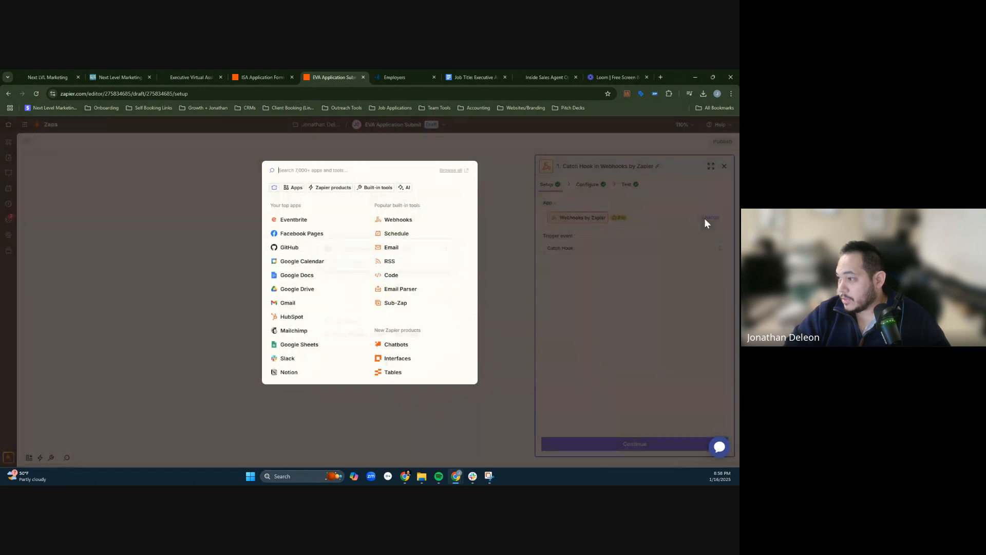
{"action": "left_click", "coordinate": [399, 220]}
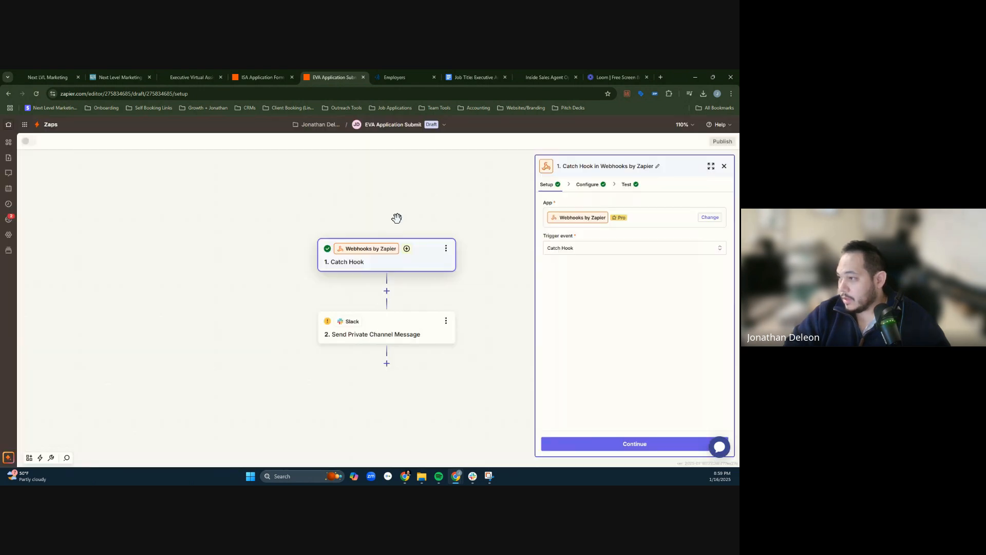
- Review the Catch Hook trigger's configuration, step options and setup, and copy its webhook URL from the test section
{"action": "left_click", "coordinate": [589, 186]}
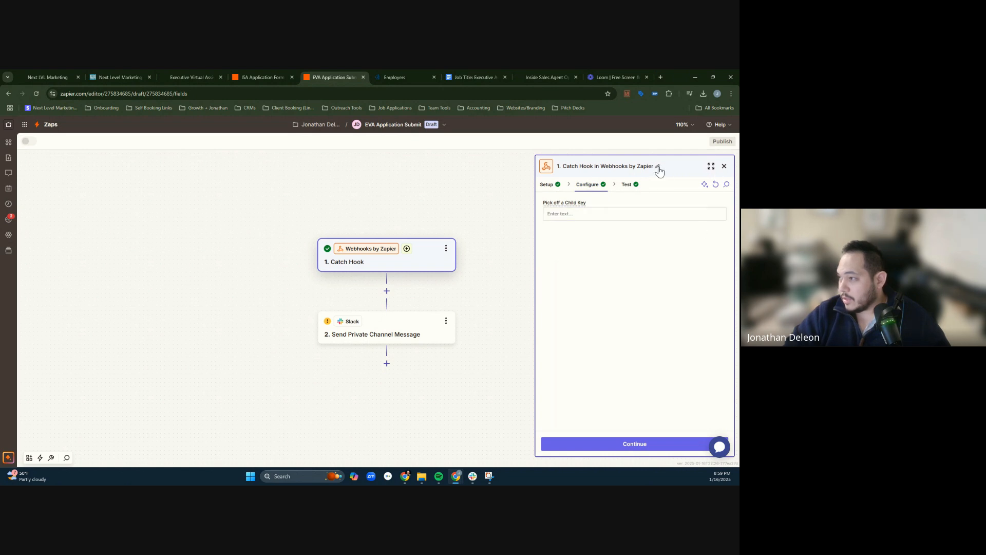
{"action": "left_click", "coordinate": [446, 248]}
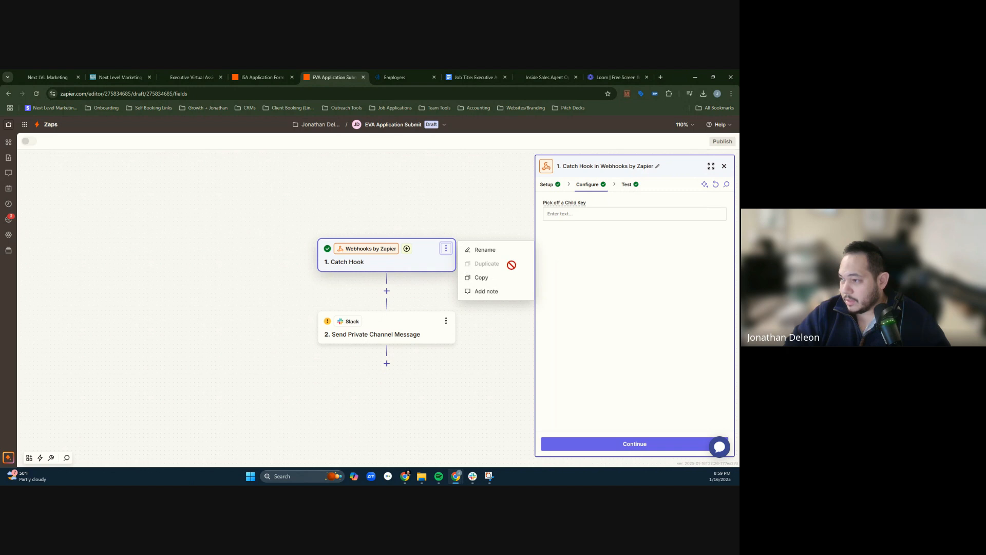
{"action": "left_click", "coordinate": [646, 324]}
{"action": "left_click", "coordinate": [547, 185]}
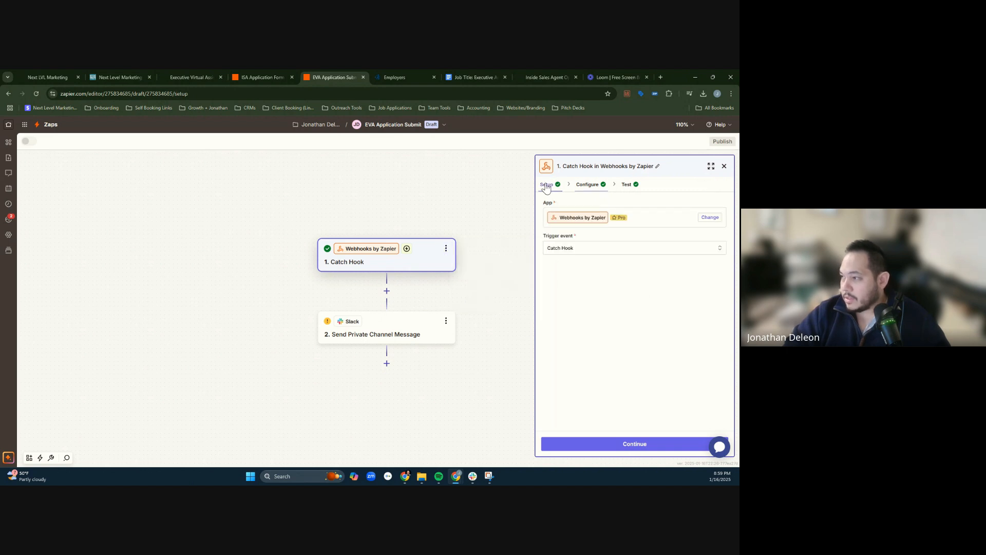
{"action": "left_click", "coordinate": [575, 184]}
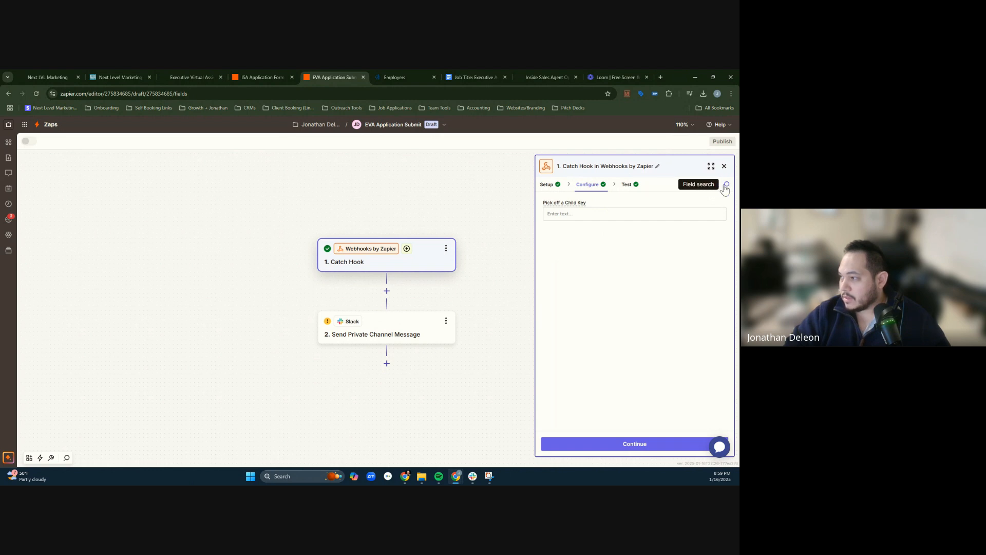
{"action": "left_click", "coordinate": [546, 184]}
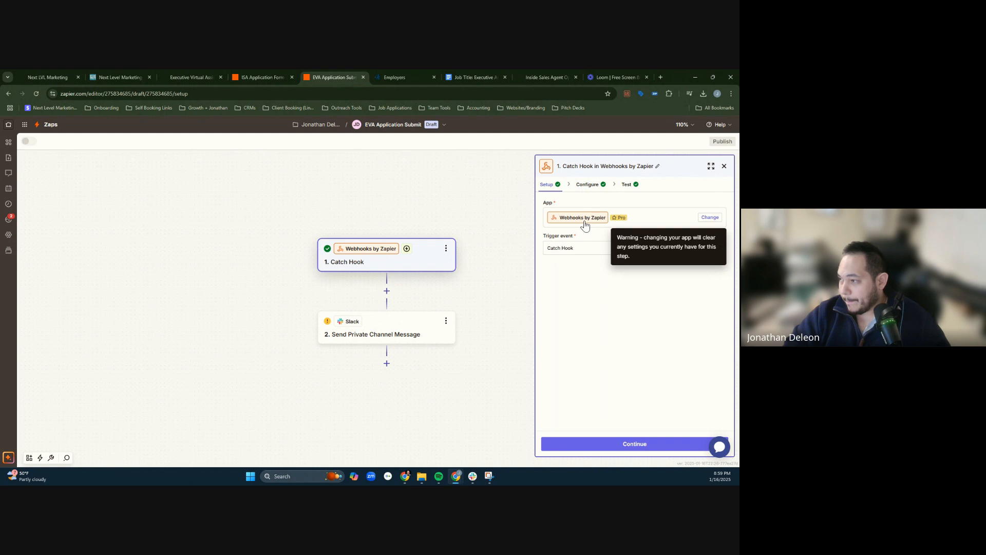
{"action": "left_click", "coordinate": [584, 220]}
{"action": "left_click", "coordinate": [594, 244]}
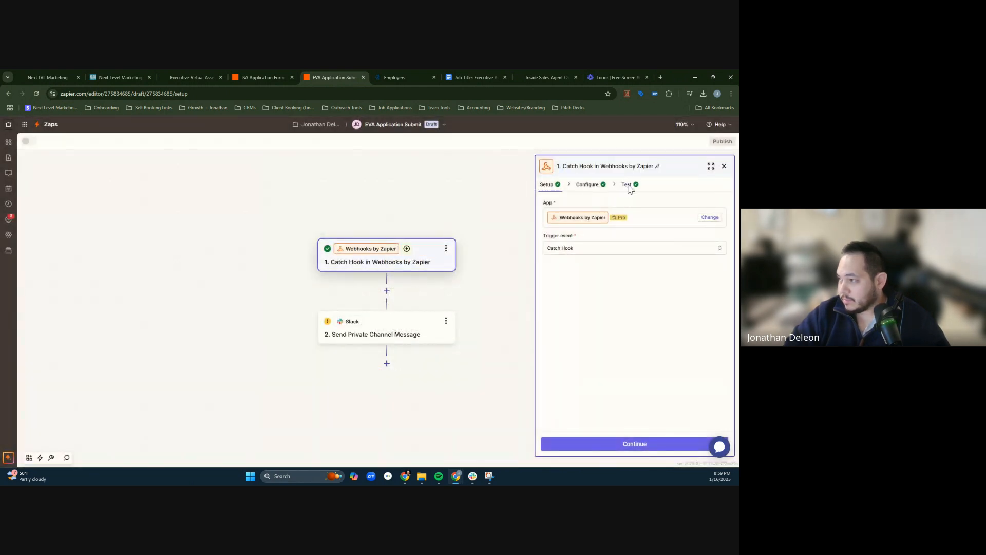
{"action": "left_click", "coordinate": [627, 184]}
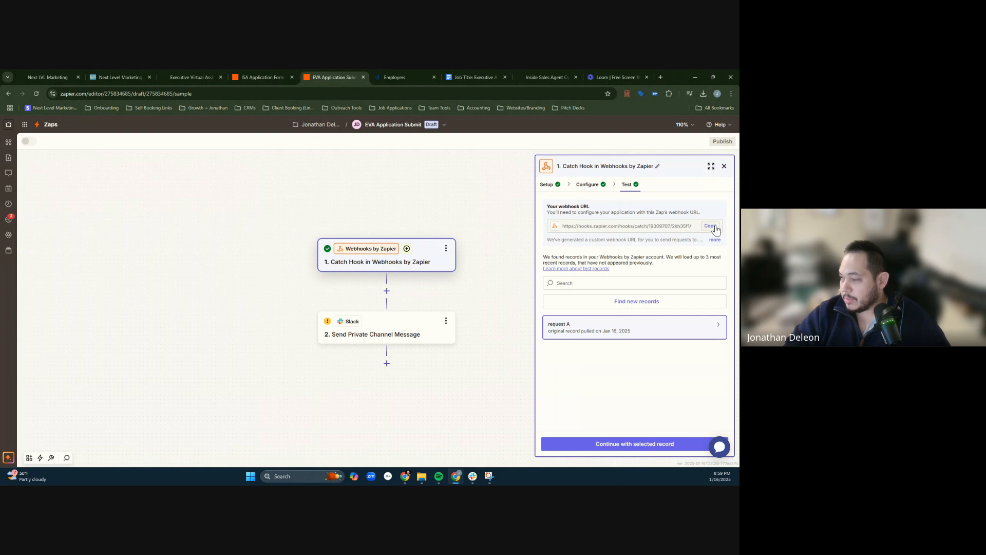
{"action": "left_click", "coordinate": [712, 226]}
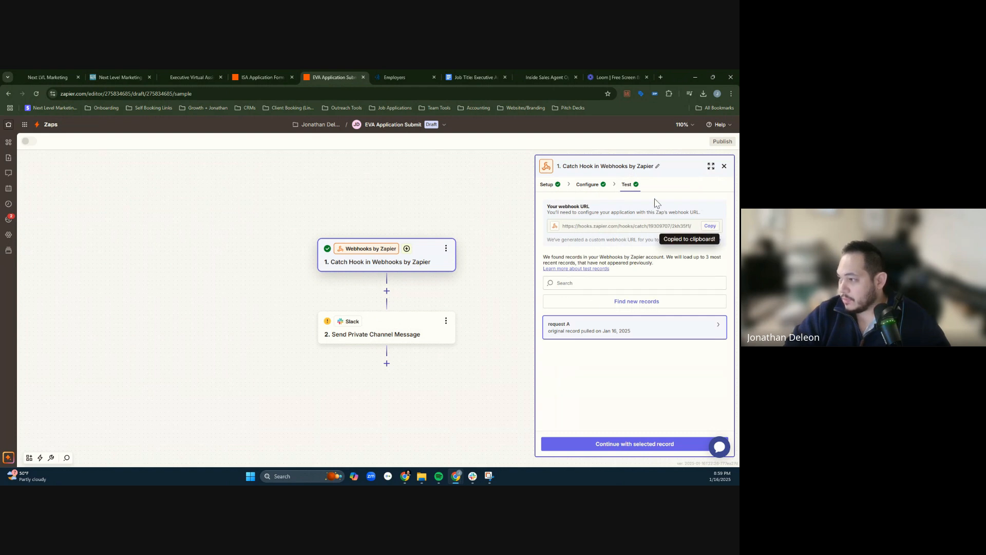
- Compare the copied webhook URL with the one in the ISA Application Form Submit Zap's Catch Hook test, and return to the EVA Zap
{"action": "left_click", "coordinate": [262, 72]}
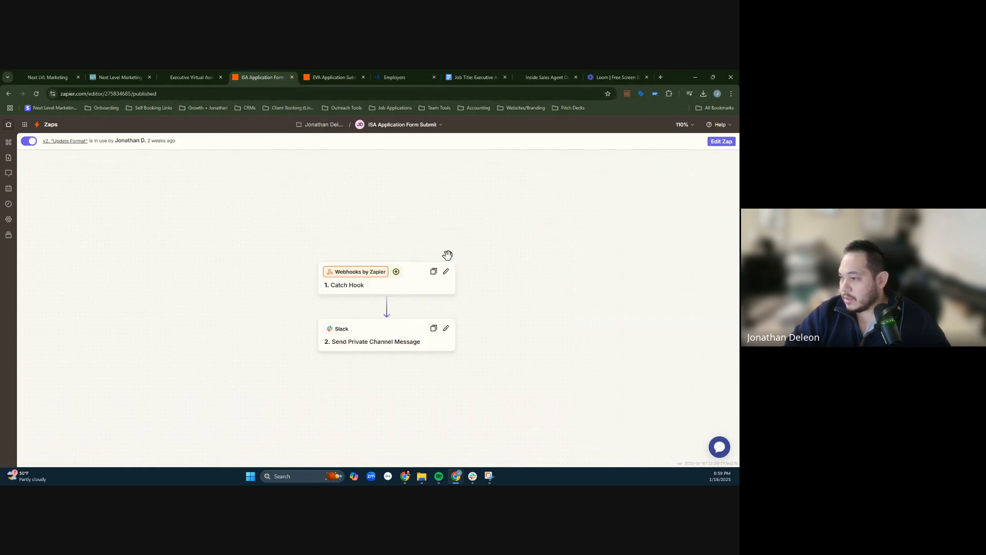
{"action": "left_click", "coordinate": [446, 271]}
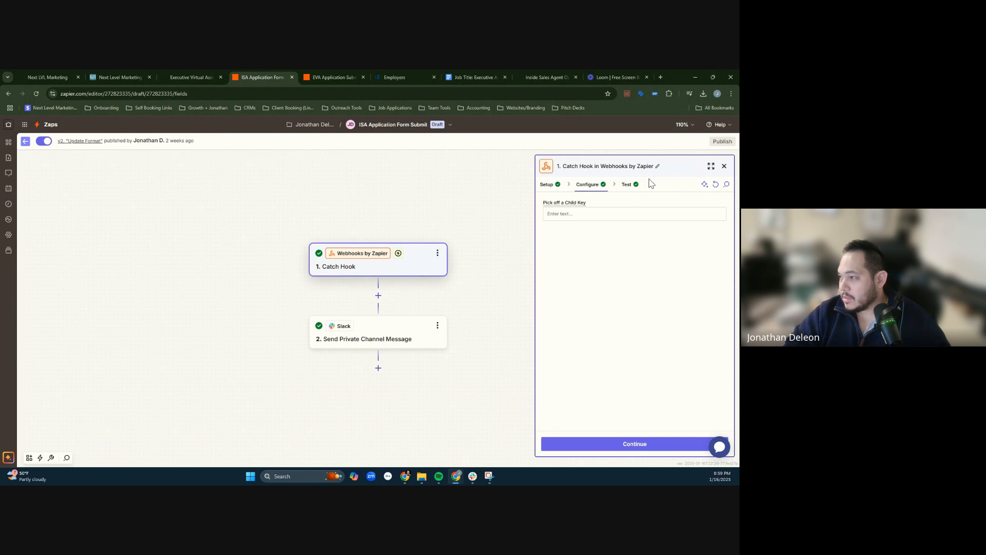
{"action": "left_click", "coordinate": [624, 186]}
{"action": "key", "text": "ctrl+l"}
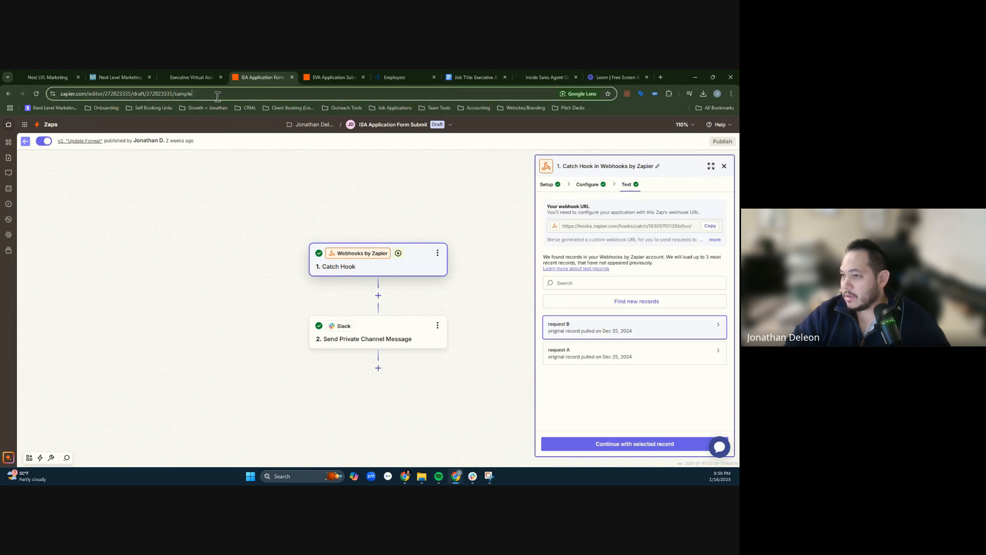
{"action": "key", "text": "ctrl+v"}
{"action": "left_click_drag", "start_coordinate": [664, 226], "coordinate": [695, 230]}
{"action": "left_click", "coordinate": [706, 229]}
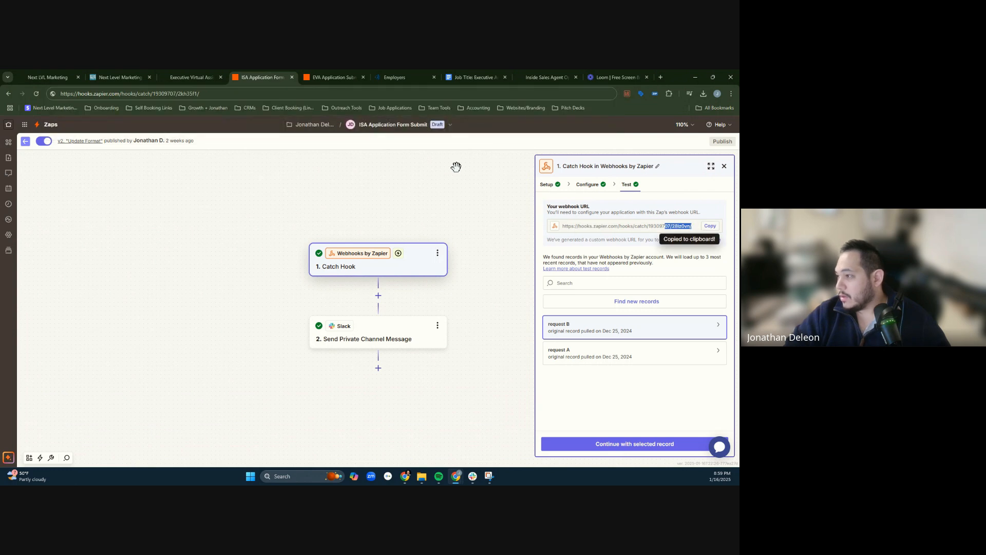
{"action": "left_click", "coordinate": [265, 95]}
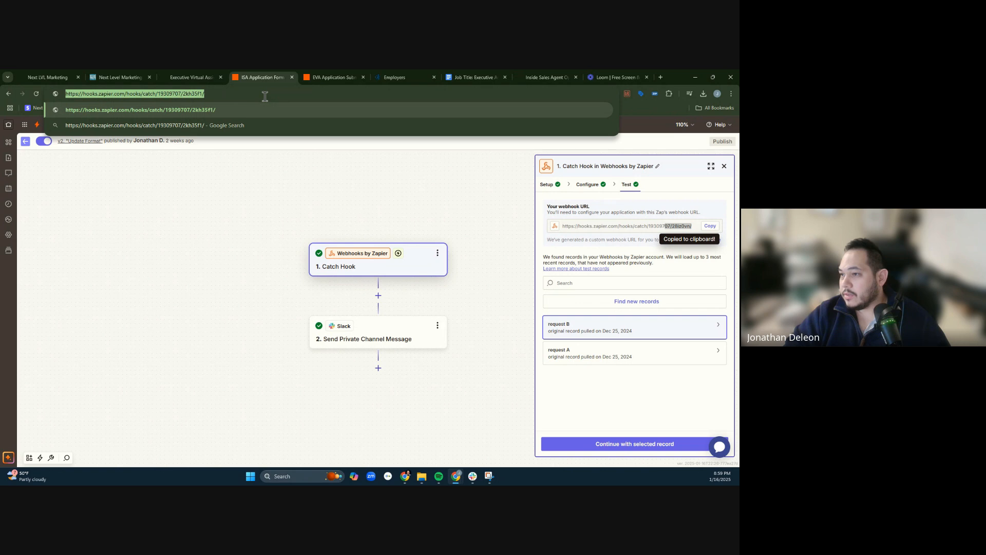
{"action": "left_click", "coordinate": [319, 158]}
{"action": "left_click", "coordinate": [324, 74]}
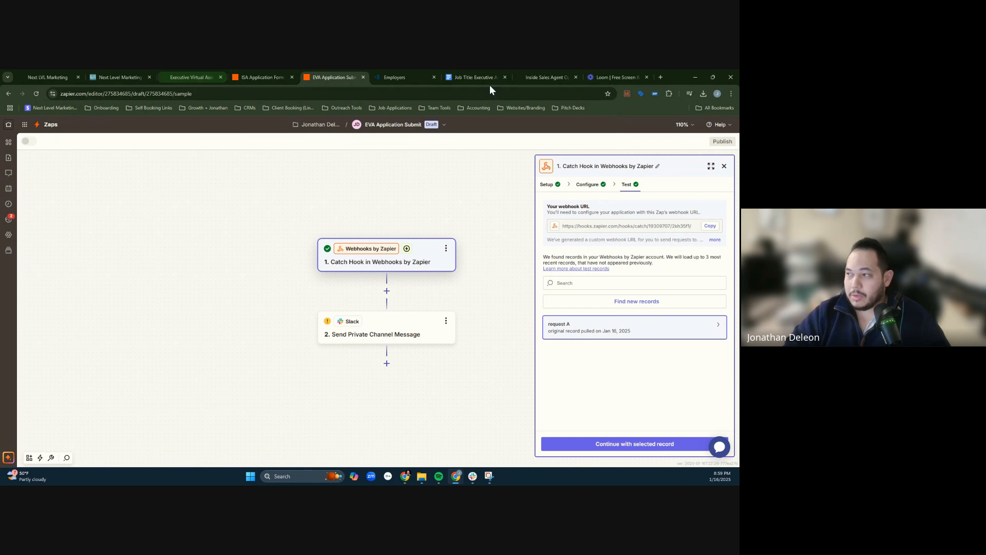
- Switch to the Next Level Marketing site, open the automation workflows' Applications folder and look over the Appointment Setter applied workflow
{"action": "left_click", "coordinate": [112, 75]}
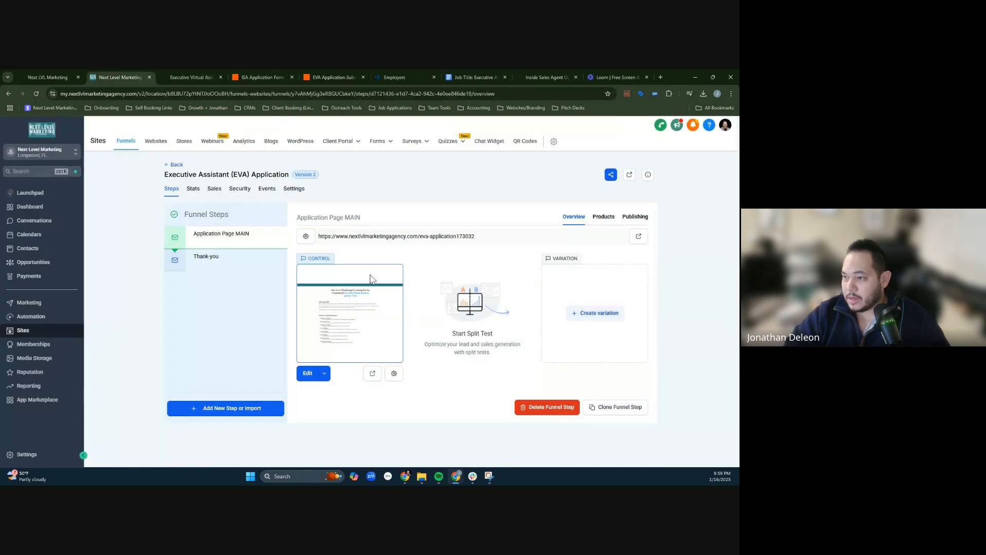
{"action": "left_click", "coordinate": [44, 317]}
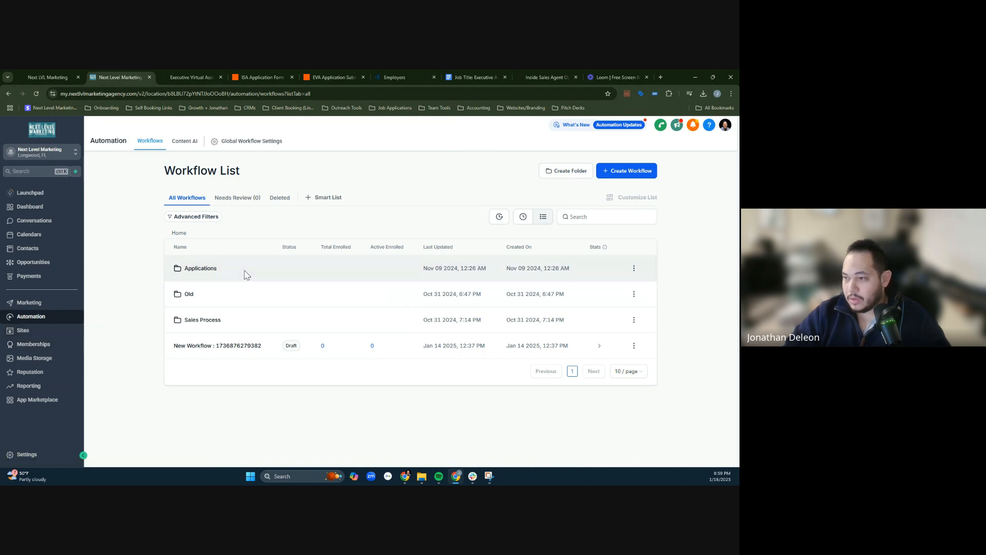
{"action": "left_click", "coordinate": [188, 272]}
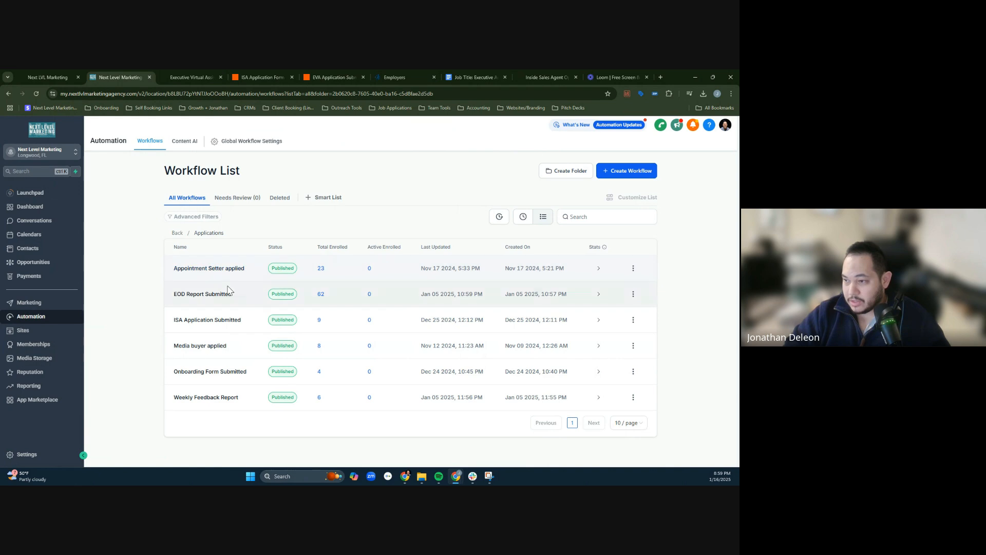
{"action": "left_click", "coordinate": [262, 272]}
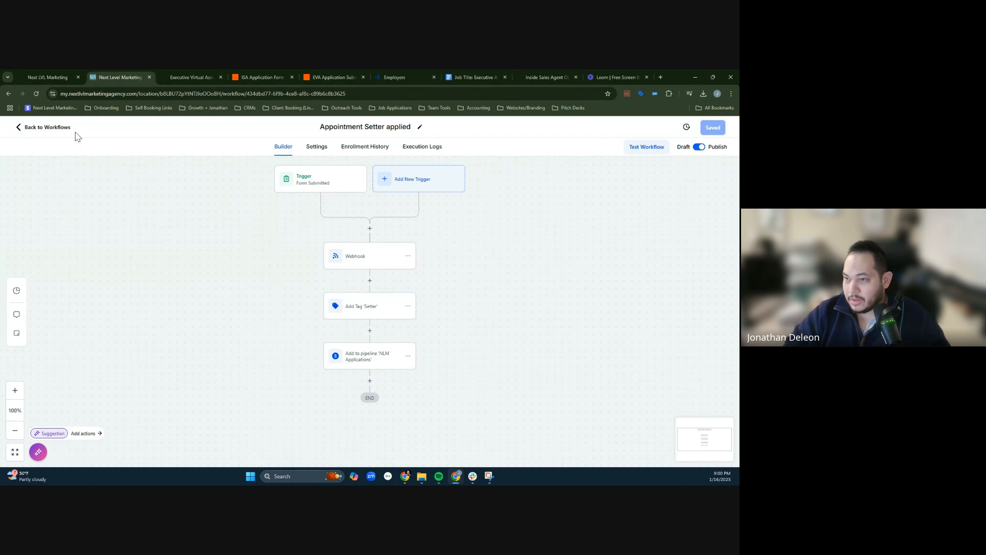
{"action": "left_click", "coordinate": [18, 129]}
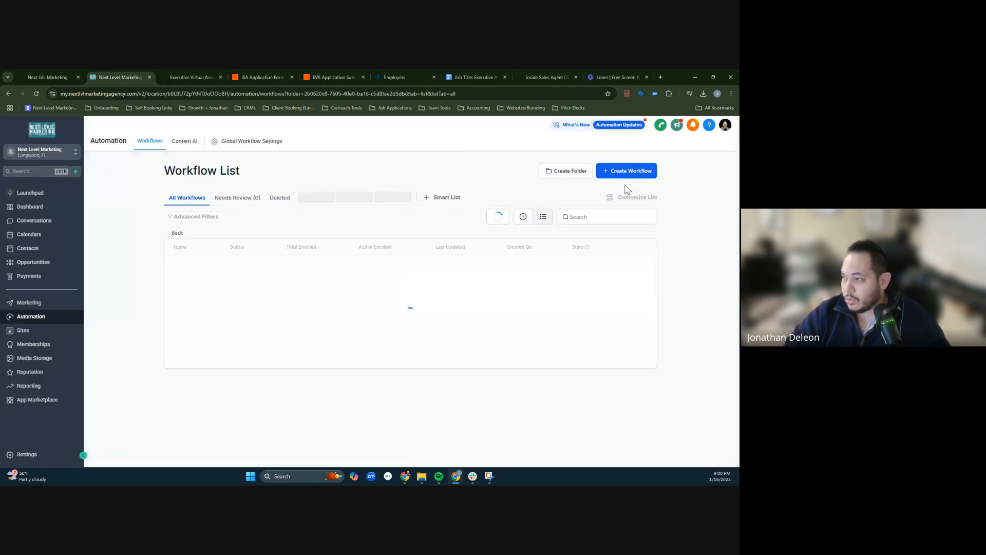
- Create a workflow from scratch in the Applications folder and name it EVA Application Submitted
{"action": "left_click", "coordinate": [616, 174]}
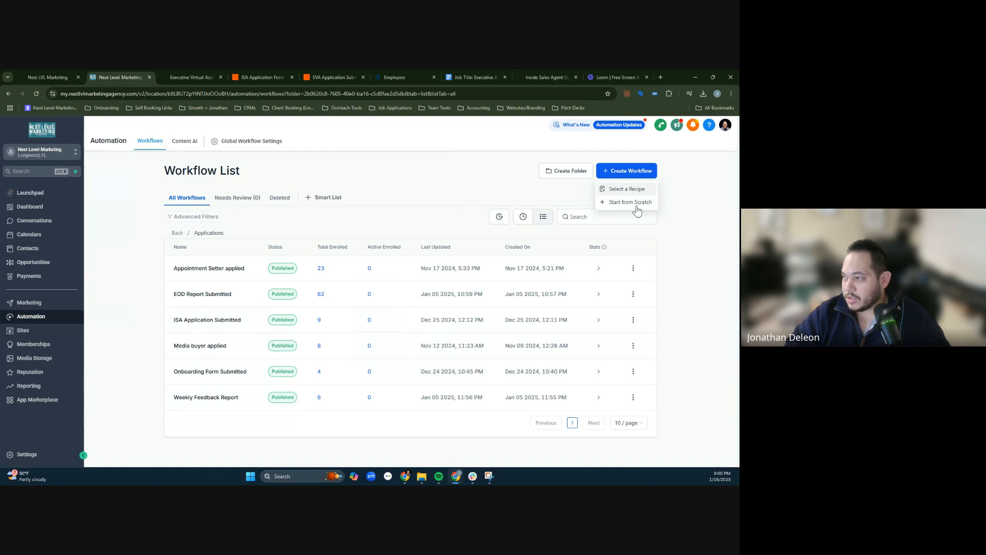
{"action": "left_click", "coordinate": [636, 204]}
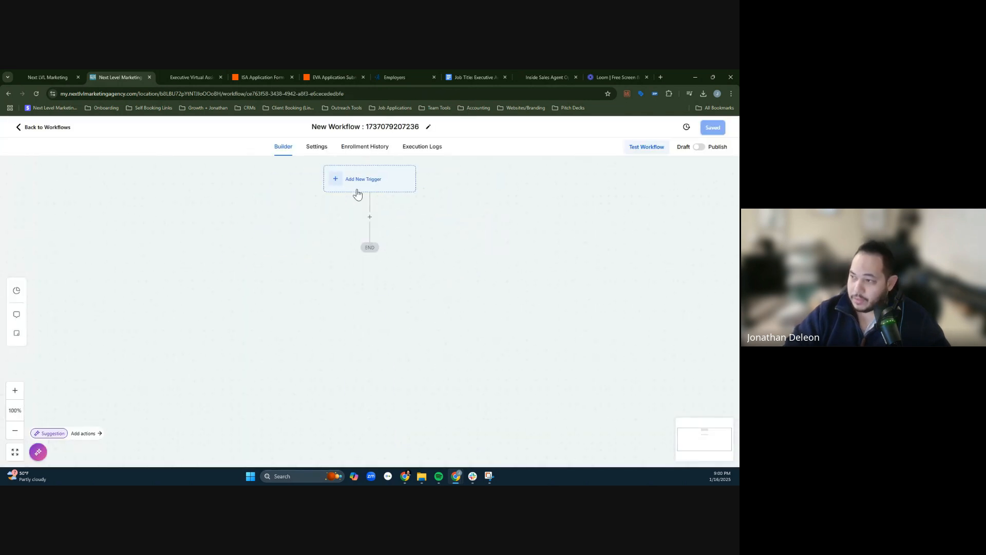
{"action": "left_click", "coordinate": [359, 195]}
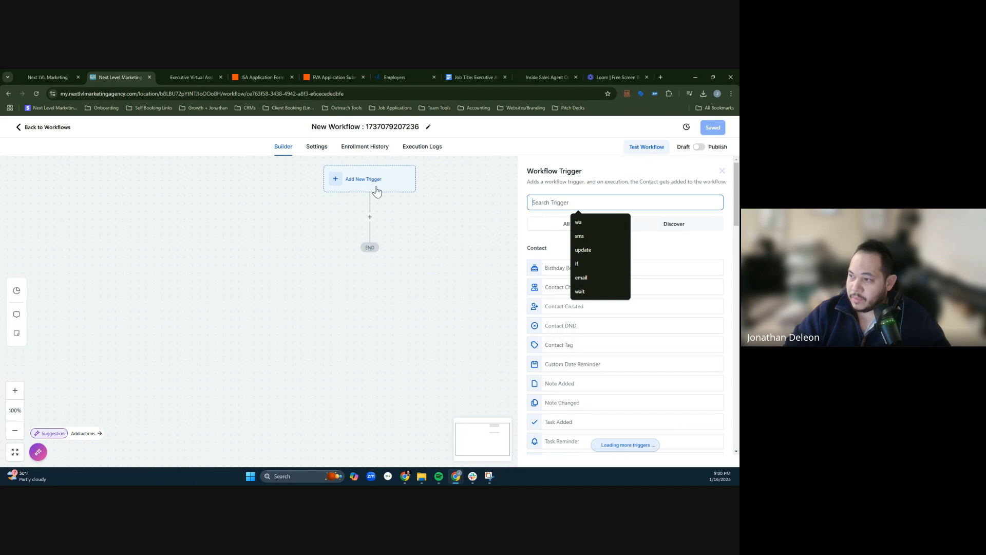
{"action": "key", "text": "ctrl+a"}
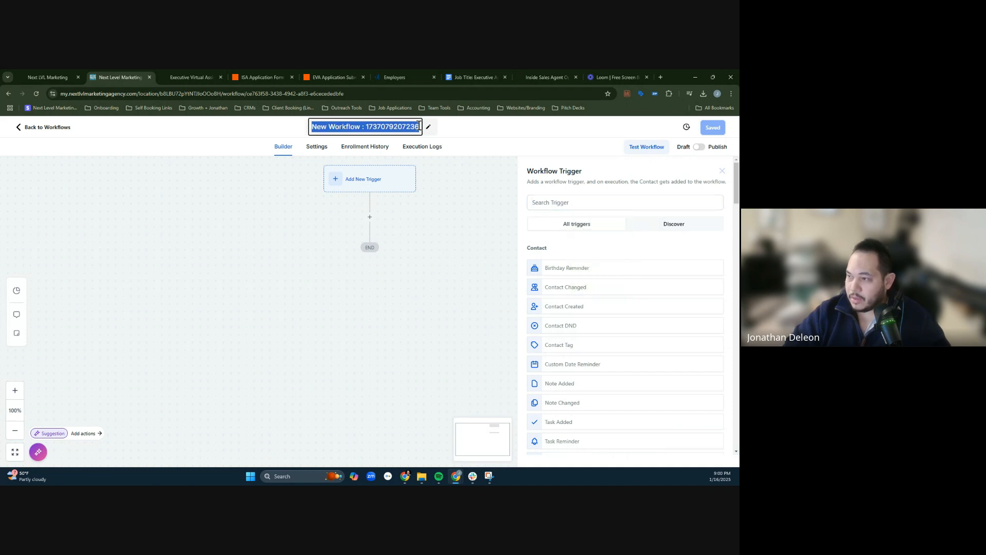
{"action": "type", "text": "EVA Application Submi"}
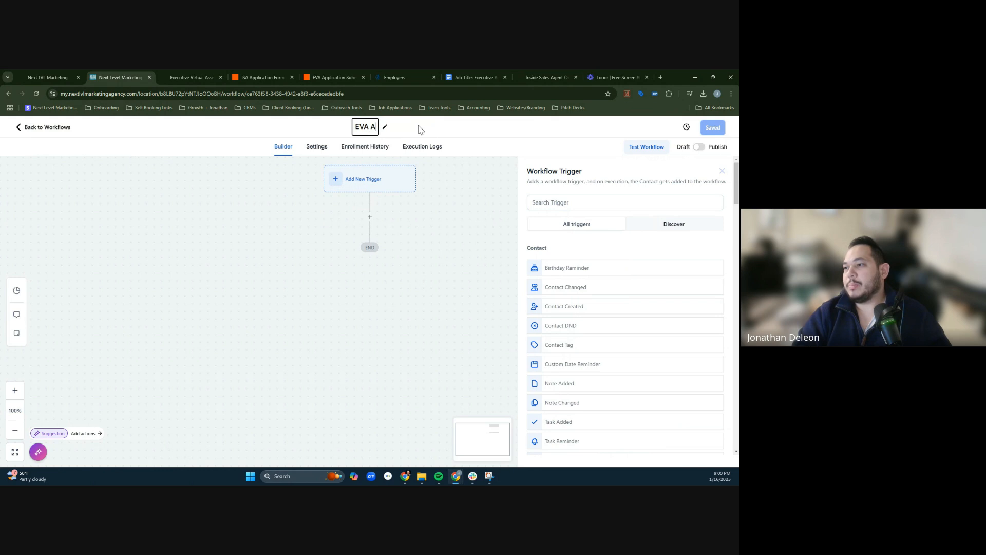
{"action": "type", "text": "tted"}
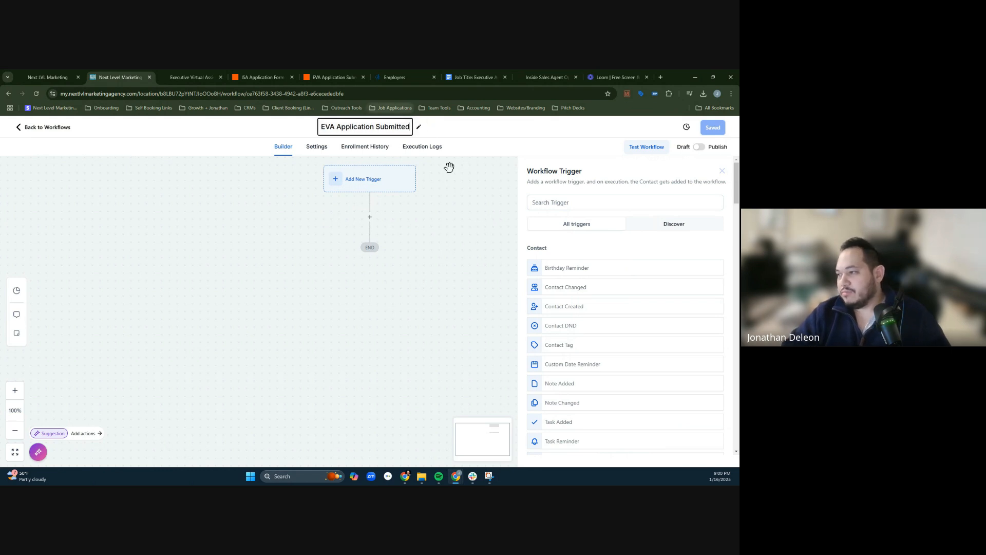
- Search the workflow triggers for "form sub" and choose Form Submitted, keeping its default trigger name
{"action": "left_click", "coordinate": [556, 202]}
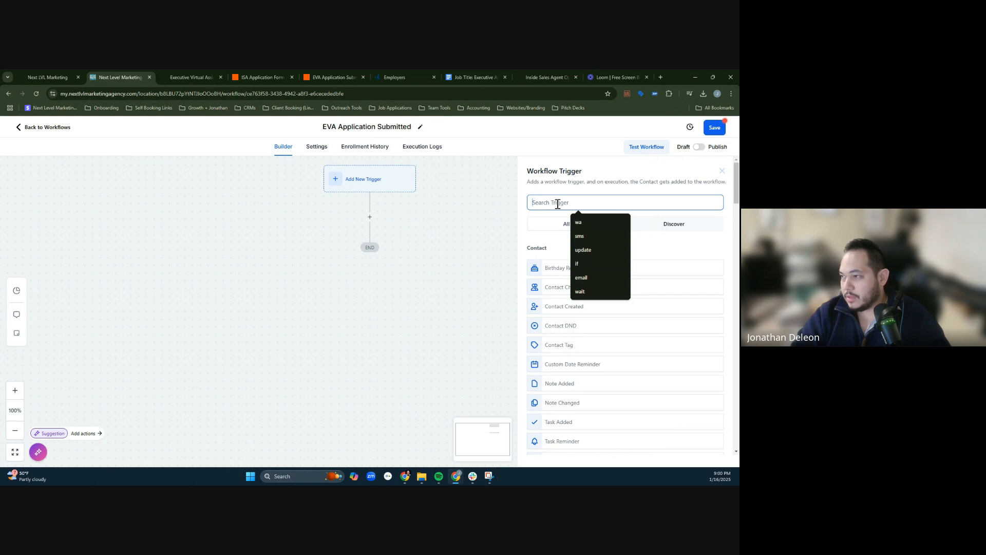
{"action": "type", "text": "form sub"}
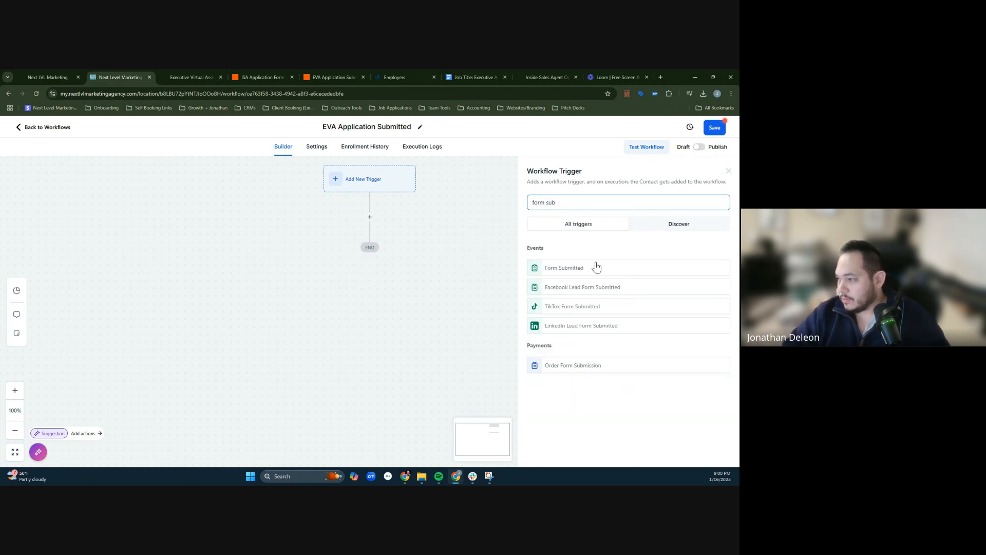
{"action": "left_click", "coordinate": [596, 268]}
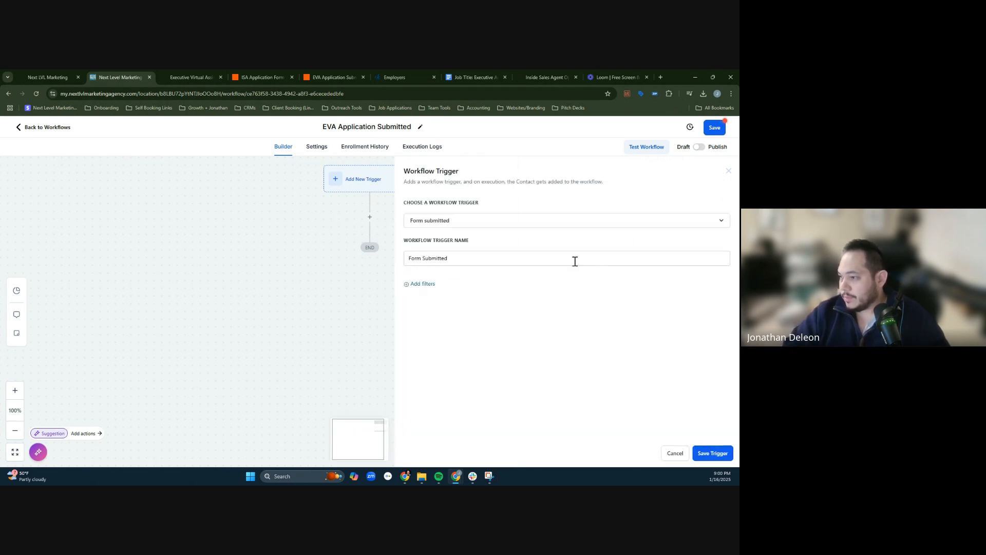
{"action": "left_click", "coordinate": [470, 261]}
{"action": "left_click", "coordinate": [514, 240]}
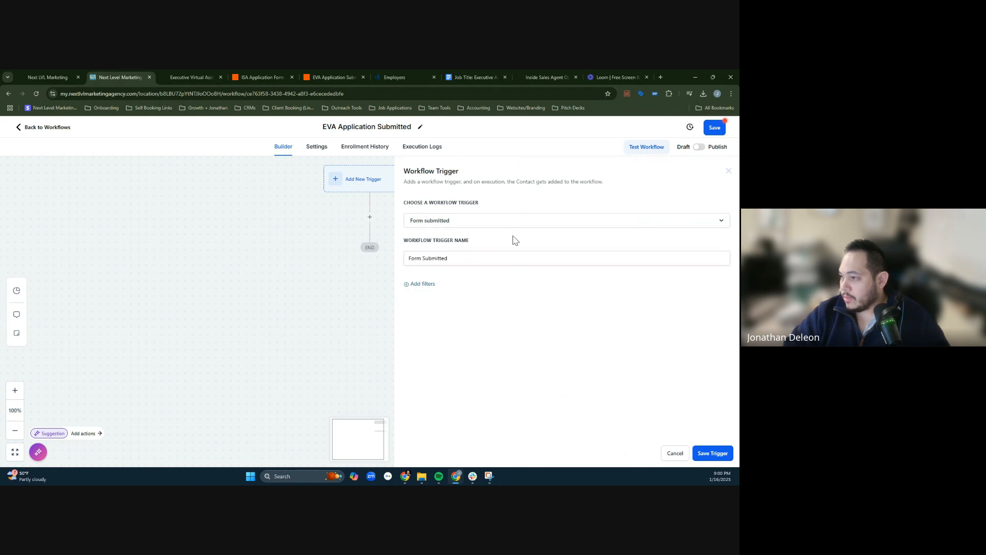
- Filter the Form Submitted trigger so that Form is EVA Form, and save the trigger
{"action": "left_click", "coordinate": [430, 286]}
{"action": "left_click", "coordinate": [437, 293]}
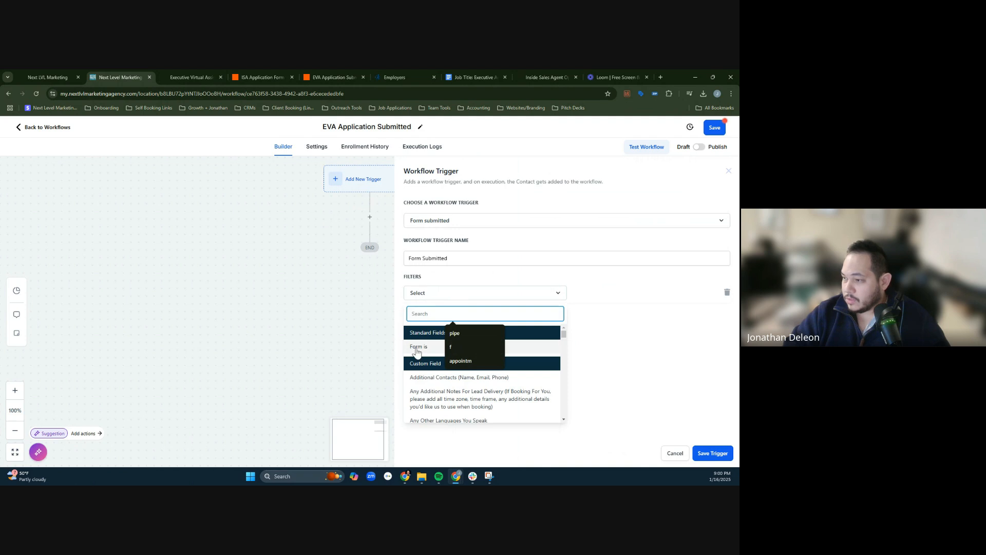
{"action": "left_click", "coordinate": [565, 331]}
{"action": "left_click", "coordinate": [620, 300]}
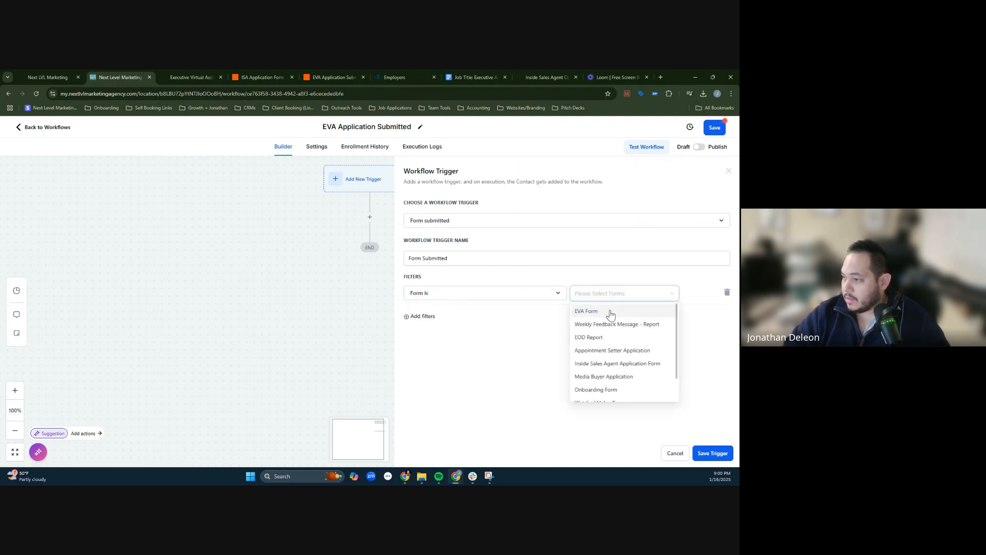
{"action": "left_click", "coordinate": [607, 312]}
{"action": "left_click", "coordinate": [555, 367]}
{"action": "left_click", "coordinate": [719, 453]}
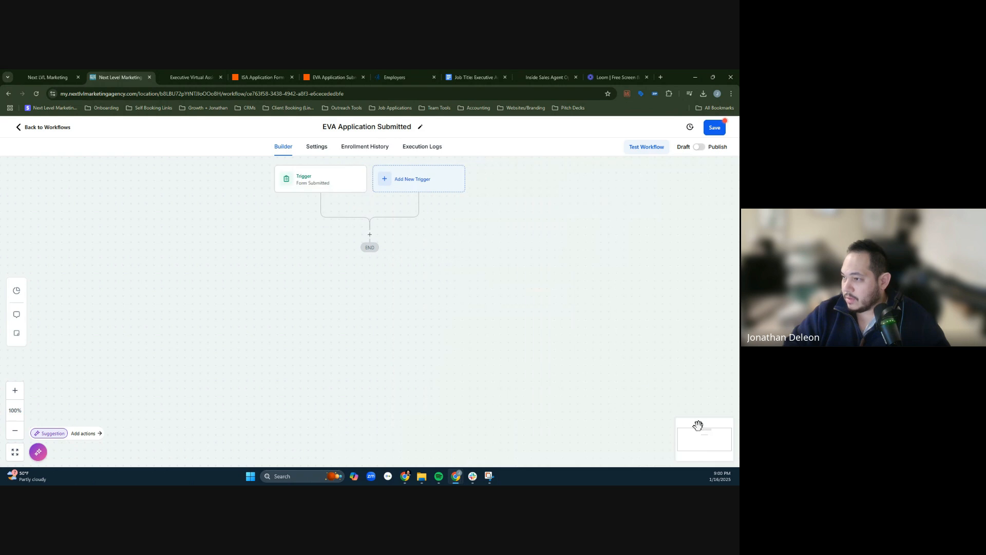
- Add a Webhook action below the trigger, keep the POST method and paste the EVA Zap's webhook URL as its URL
{"action": "left_click", "coordinate": [370, 235]}
{"action": "left_click", "coordinate": [614, 202]}
{"action": "type", "text": "web"}
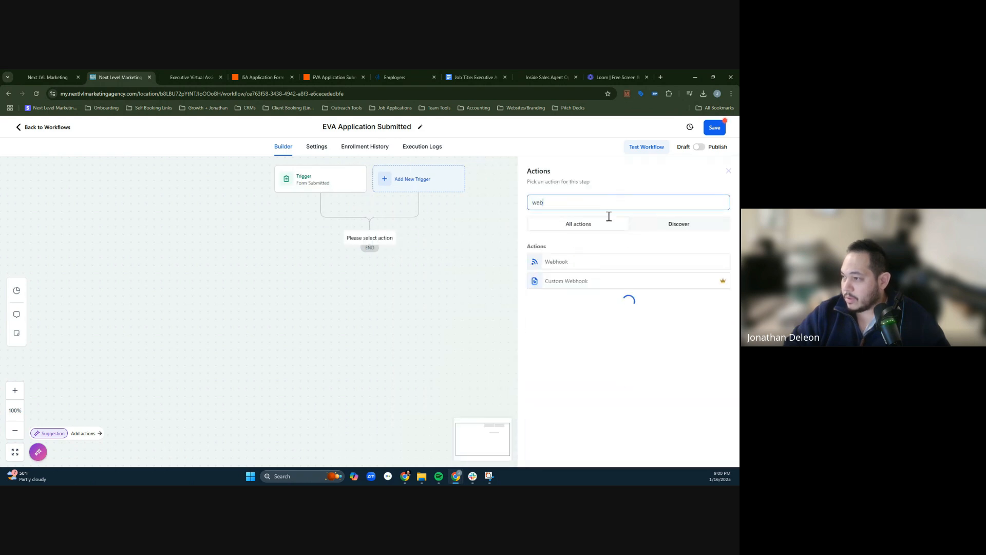
{"action": "left_click", "coordinate": [587, 264]}
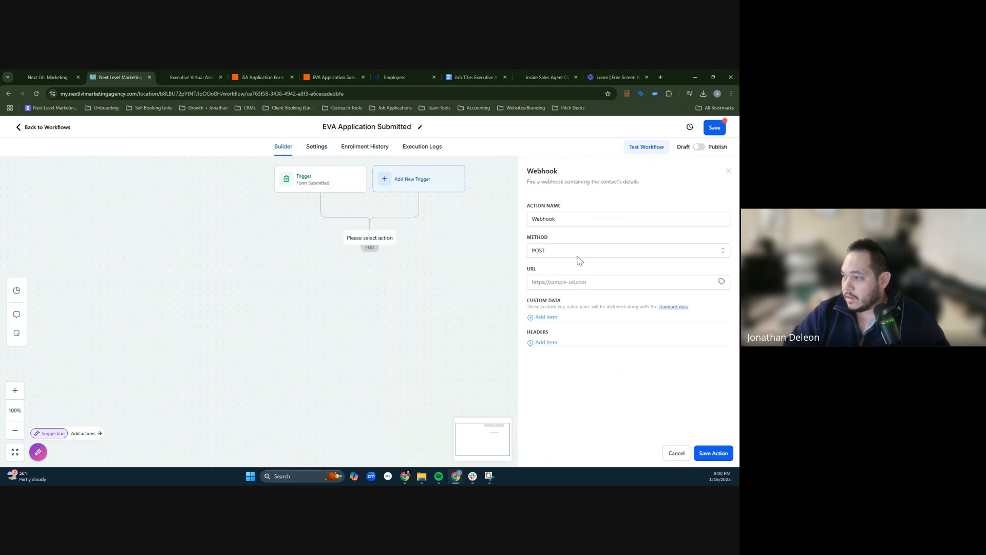
{"action": "left_click", "coordinate": [609, 253]}
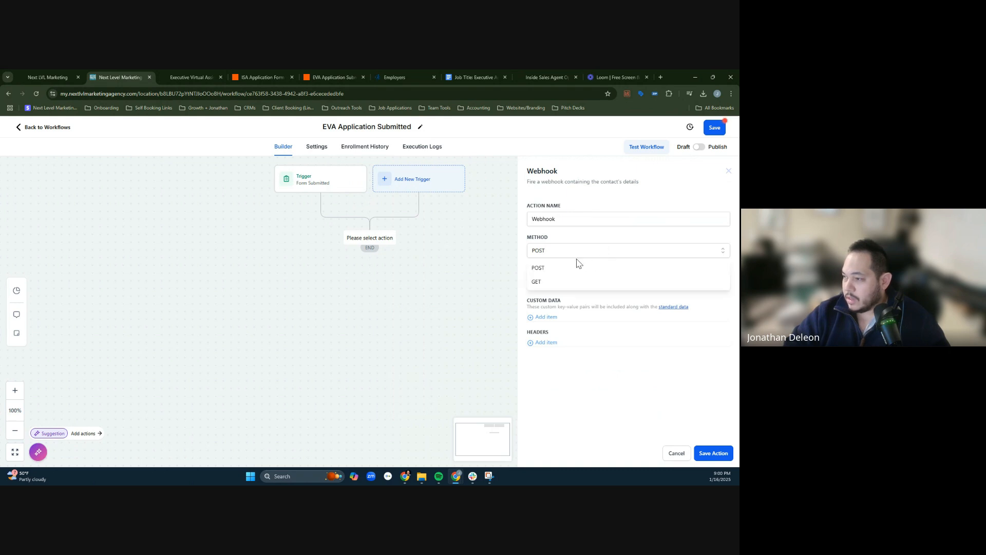
{"action": "left_click", "coordinate": [594, 249]}
{"action": "left_click", "coordinate": [573, 282]}
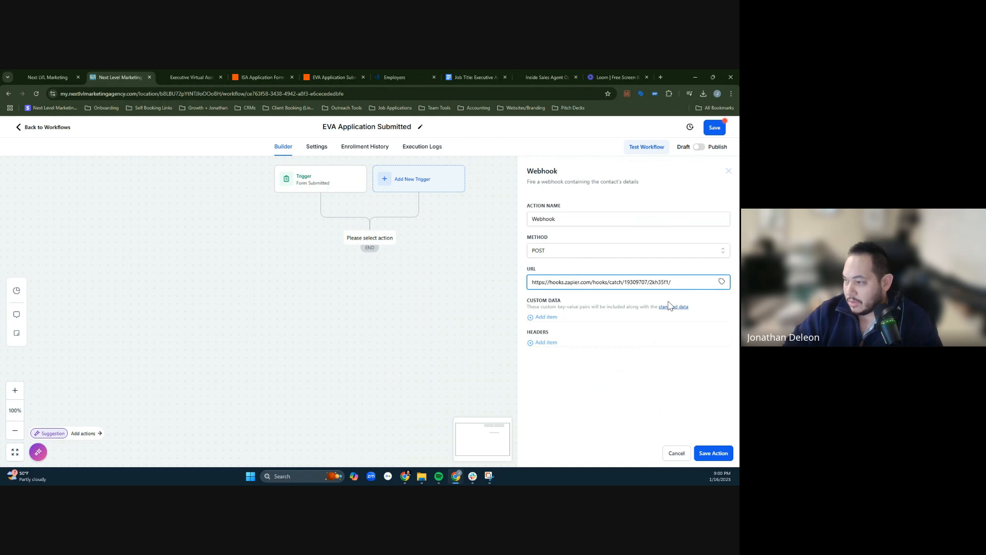
- Save the Webhook action, set the EVA Application Submitted workflow to Publish and save the workflow
{"action": "left_click", "coordinate": [713, 453]}
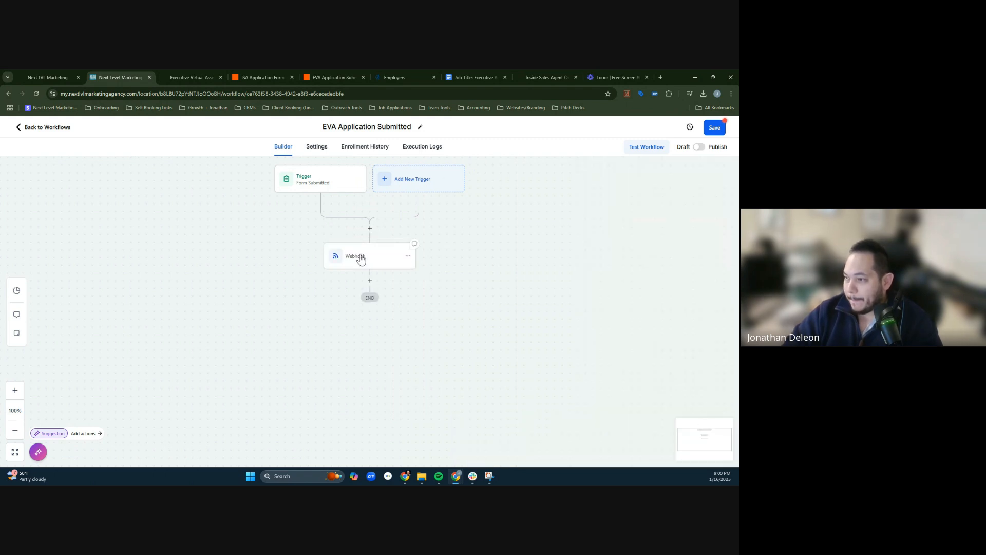
{"action": "left_click", "coordinate": [396, 255]}
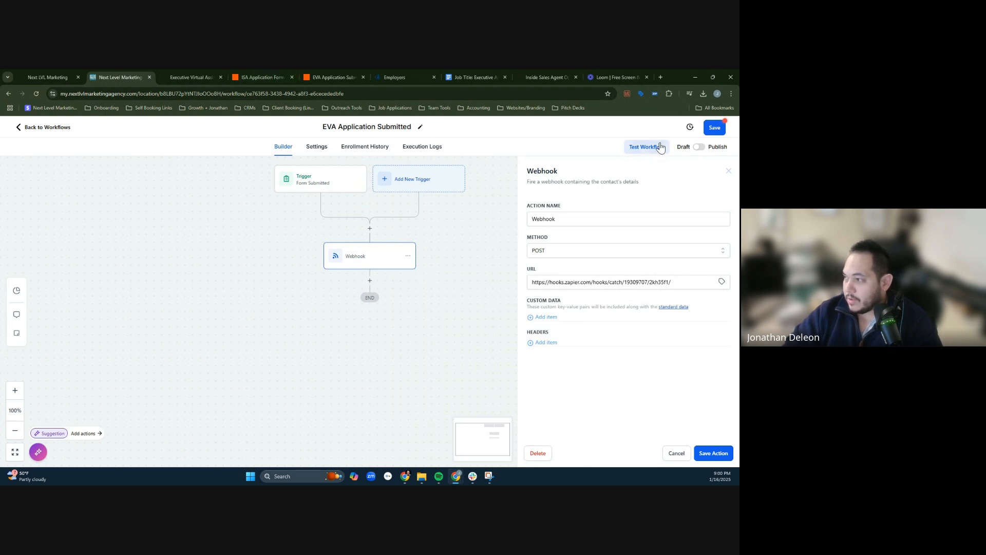
{"action": "left_click", "coordinate": [714, 127]}
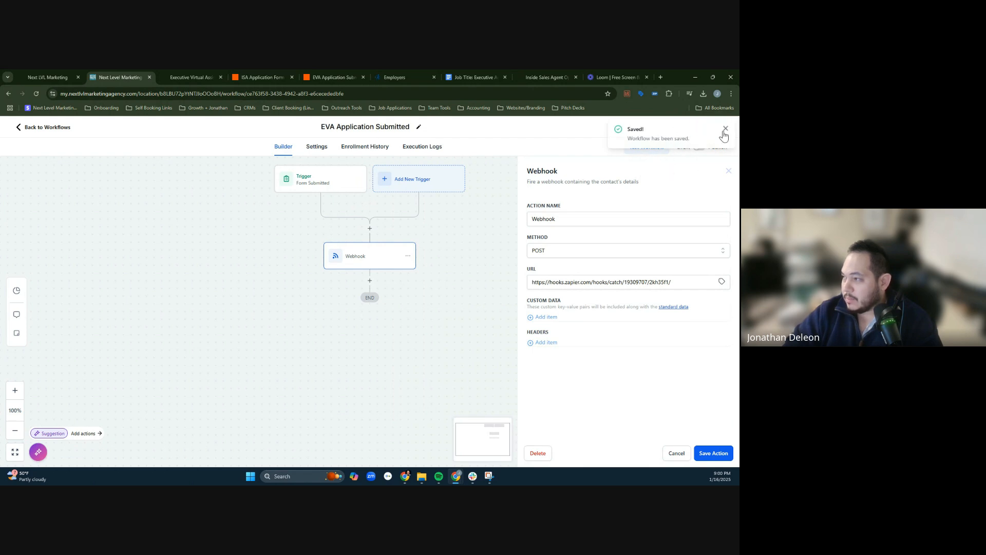
{"action": "left_click", "coordinate": [724, 132]}
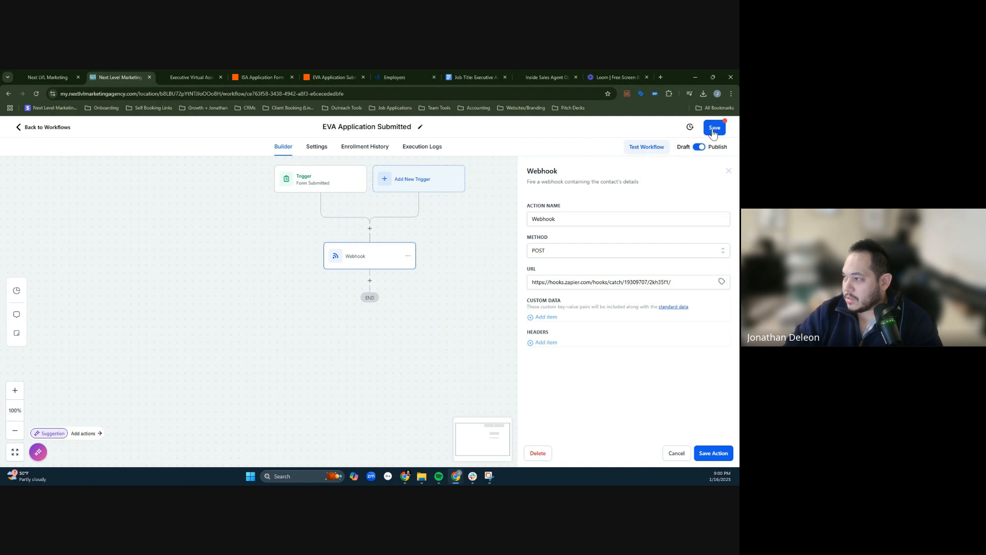
{"action": "left_click", "coordinate": [714, 129]}
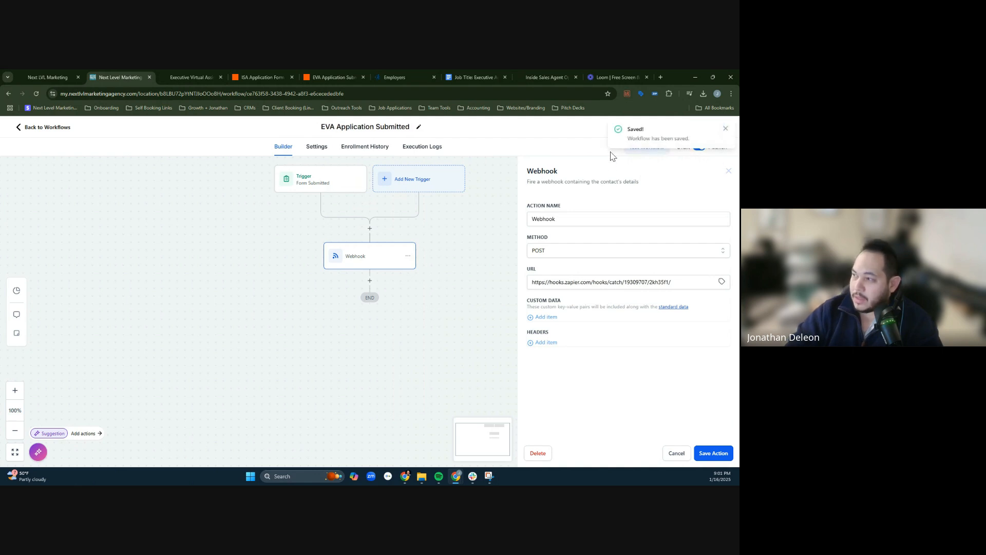
- Switch to the EVA Application Submit Zap in Zapier and close the ISA application Zap
{"action": "left_click", "coordinate": [338, 76]}
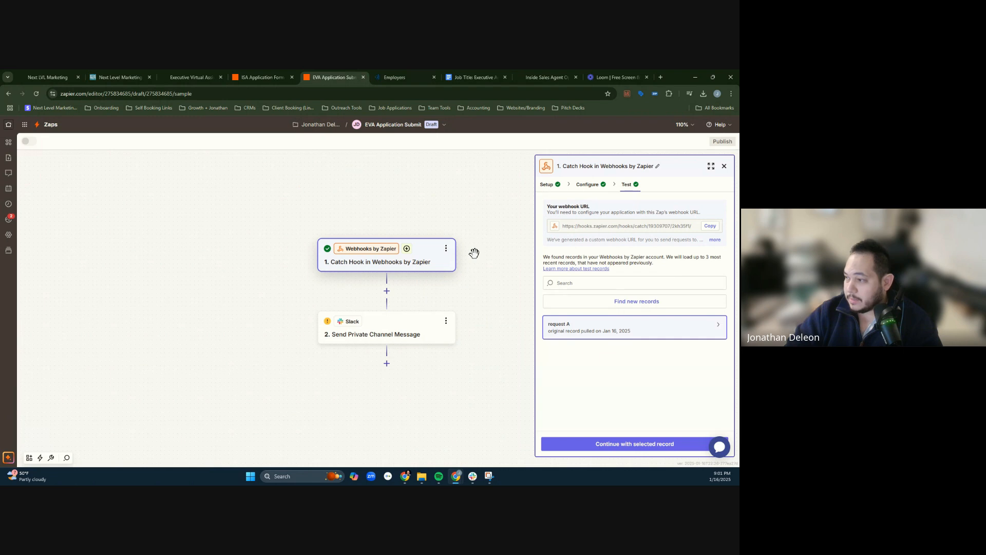
{"action": "left_click", "coordinate": [414, 255]}
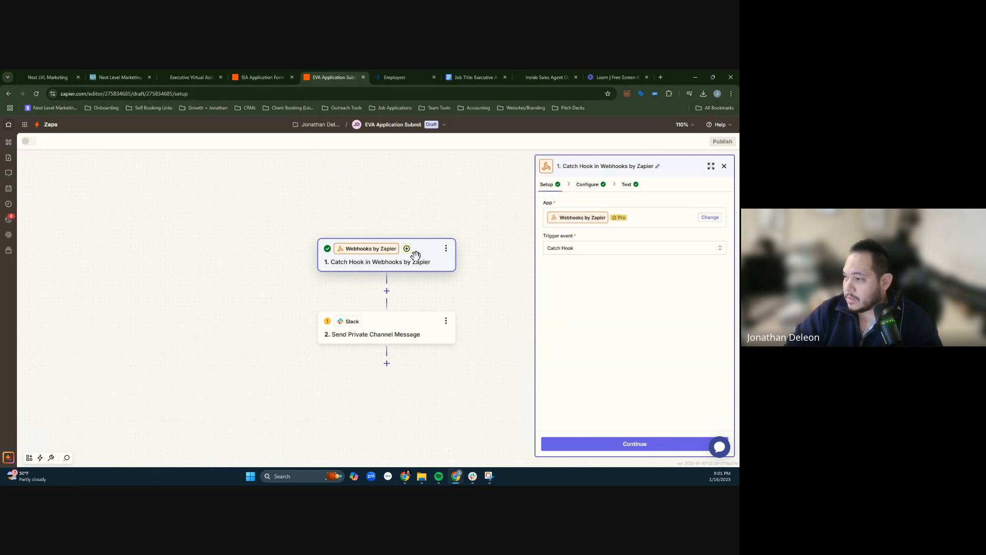
{"action": "left_click", "coordinate": [292, 77]}
- Change the heading in the Slack step's message text to *NEW EVA Application*
{"action": "left_click", "coordinate": [417, 330]}
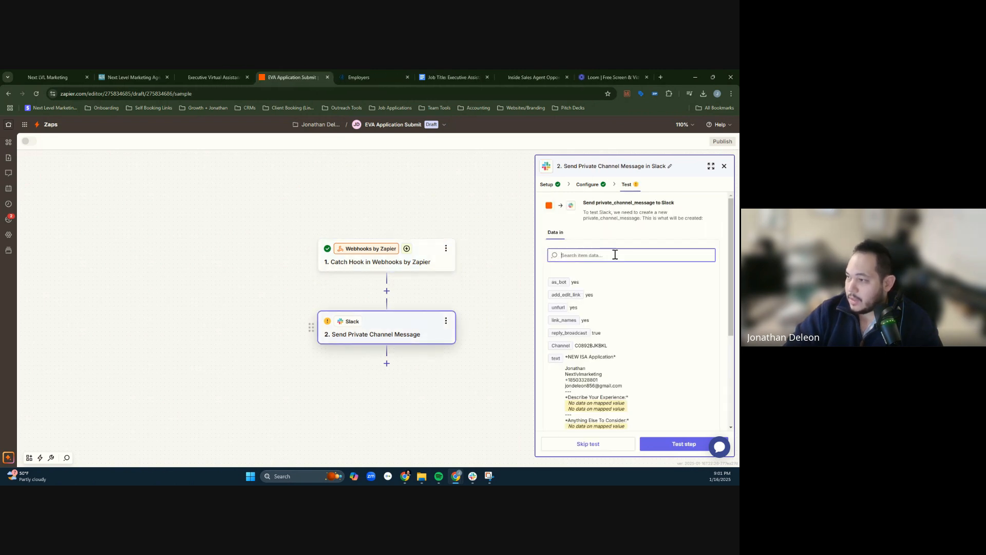
{"action": "left_click", "coordinate": [588, 185]}
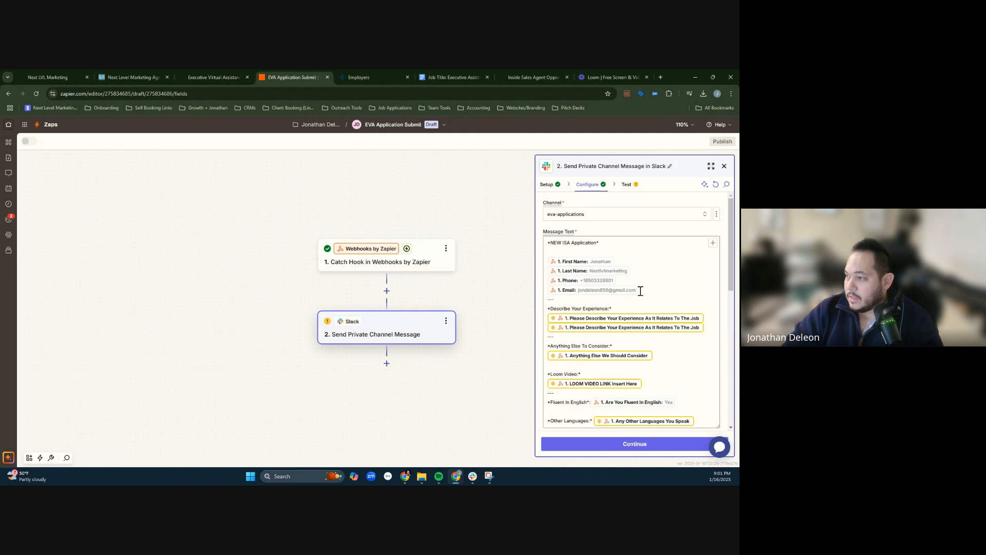
{"action": "scroll", "coordinate": [577, 223], "scroll_direction": "up", "scroll_amount": 1}
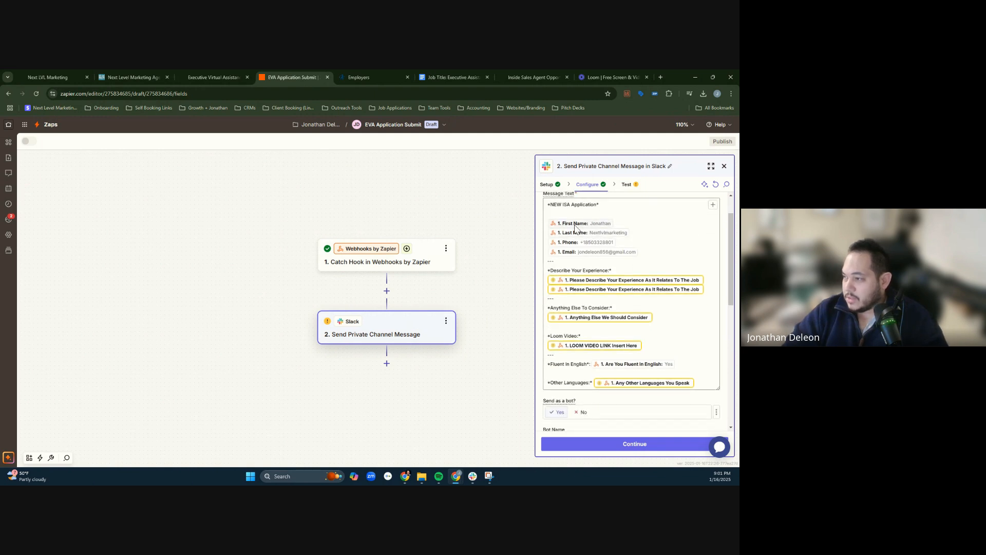
{"action": "double_click", "coordinate": [568, 242]}
{"action": "type", "text": "EVA"}
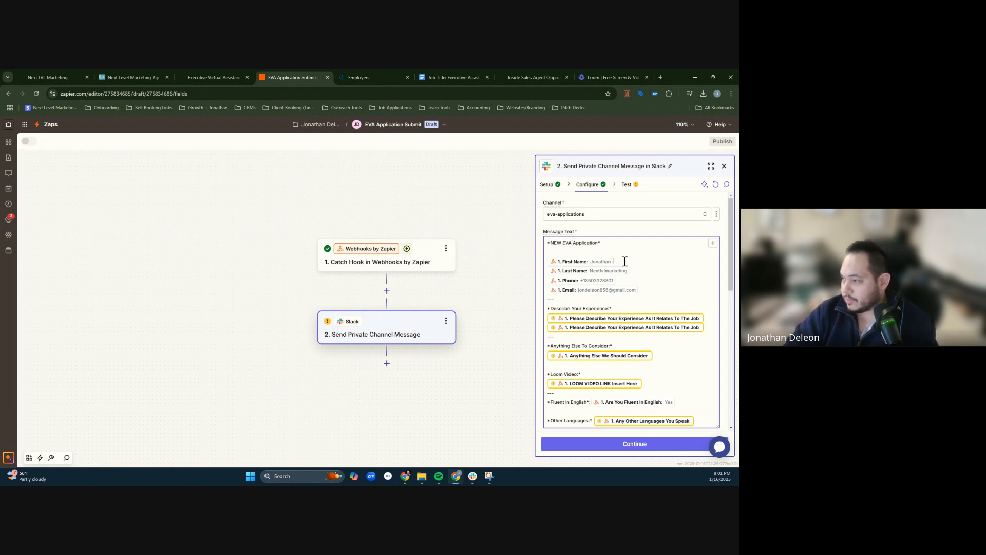
- Open the test records of the Zap's Catch Hook trigger
{"action": "left_click", "coordinate": [496, 314]}
{"action": "left_click", "coordinate": [434, 260]}
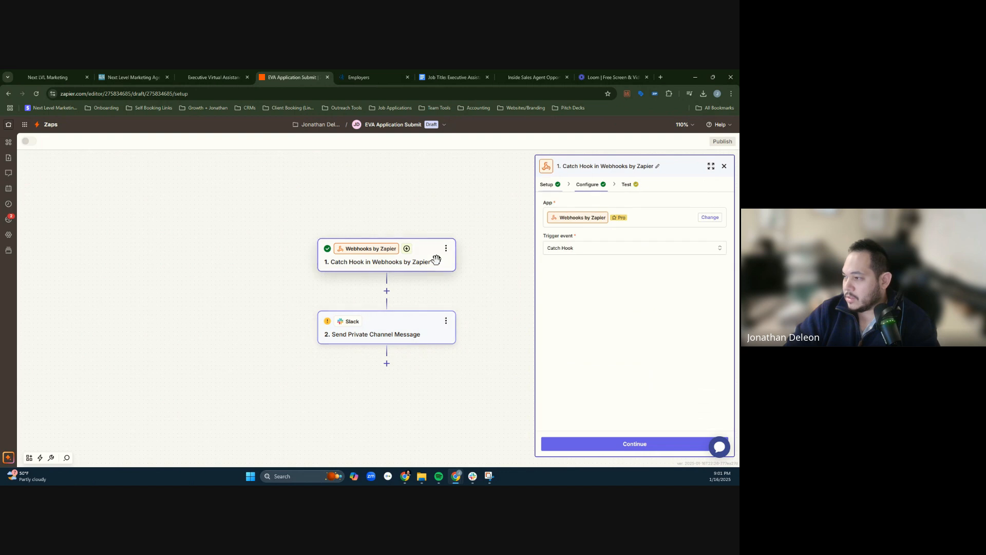
{"action": "left_click", "coordinate": [626, 184]}
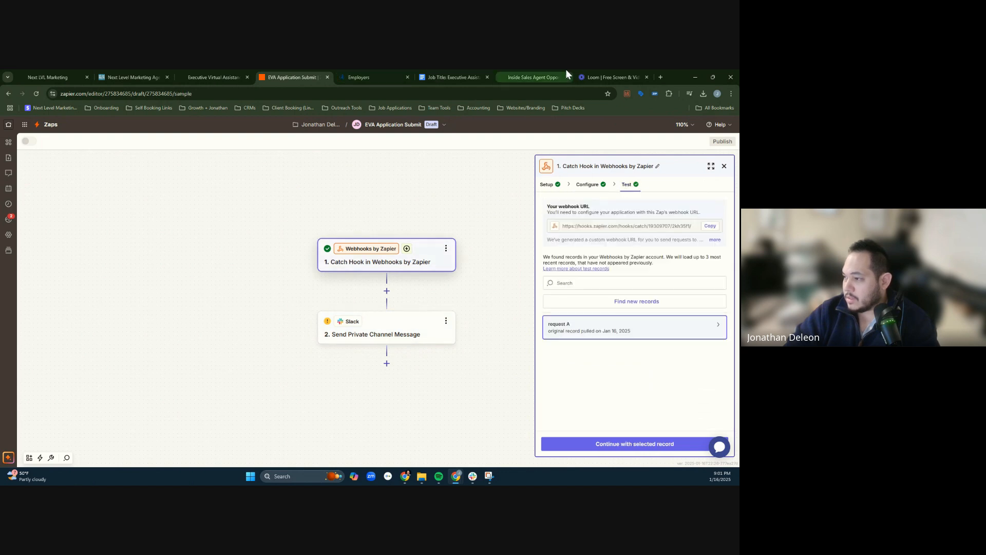
- On the live EVA application page, fill in the applicant's first name and last name in the form
{"action": "left_click", "coordinate": [508, 70]}
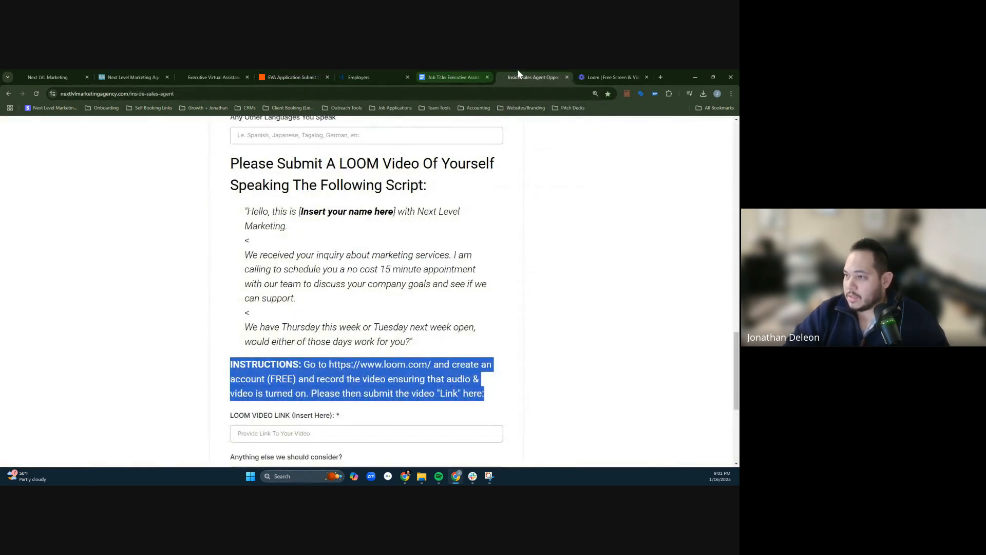
{"action": "left_click", "coordinate": [214, 78]}
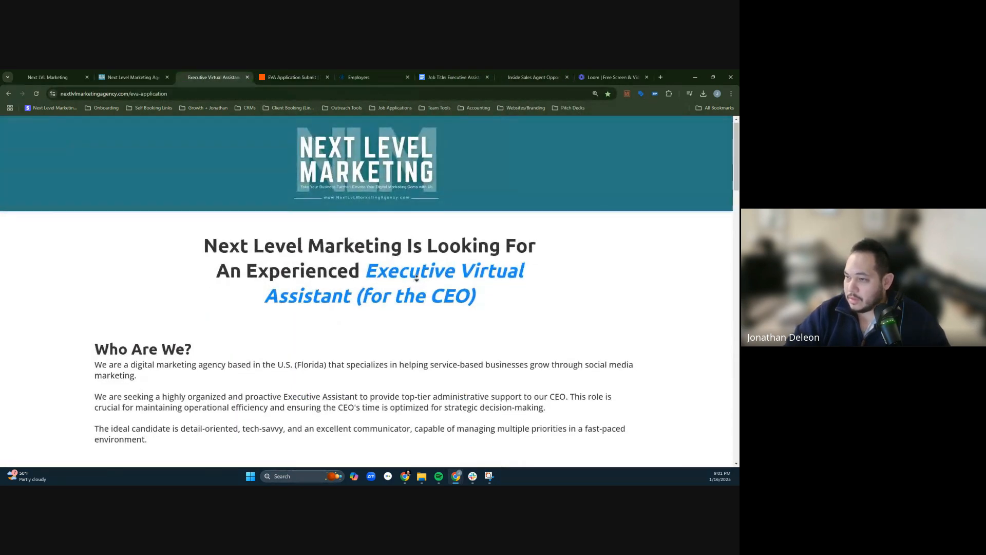
{"action": "scroll", "coordinate": [417, 433], "scroll_direction": "down", "scroll_amount": 10}
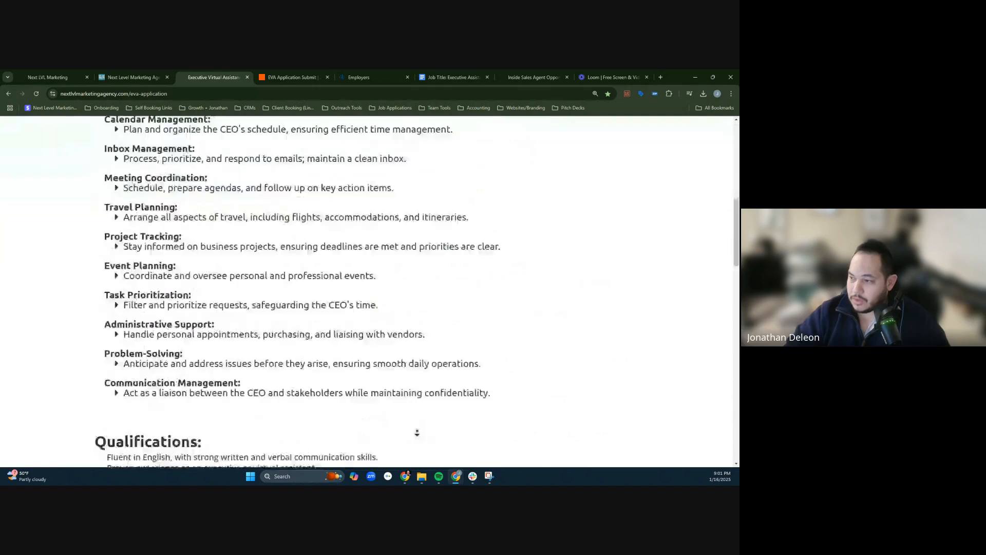
{"action": "scroll", "coordinate": [417, 433], "scroll_direction": "down", "scroll_amount": 15}
{"action": "scroll", "coordinate": [345, 188], "scroll_direction": "up", "scroll_amount": 2}
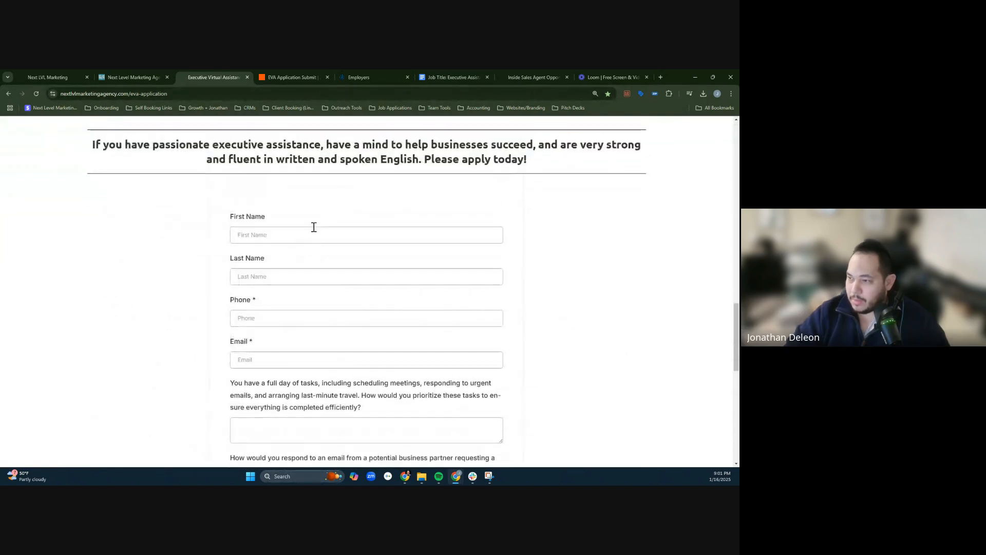
{"action": "left_click", "coordinate": [313, 227]}
{"action": "key", "text": "Down"}
{"action": "key", "text": "Tab"}
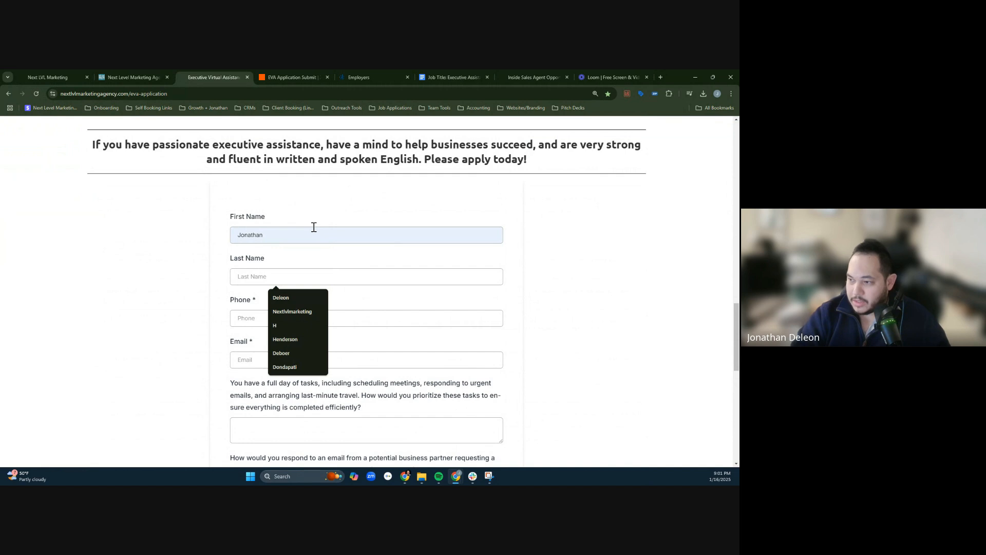
{"action": "key", "text": "Tab"}
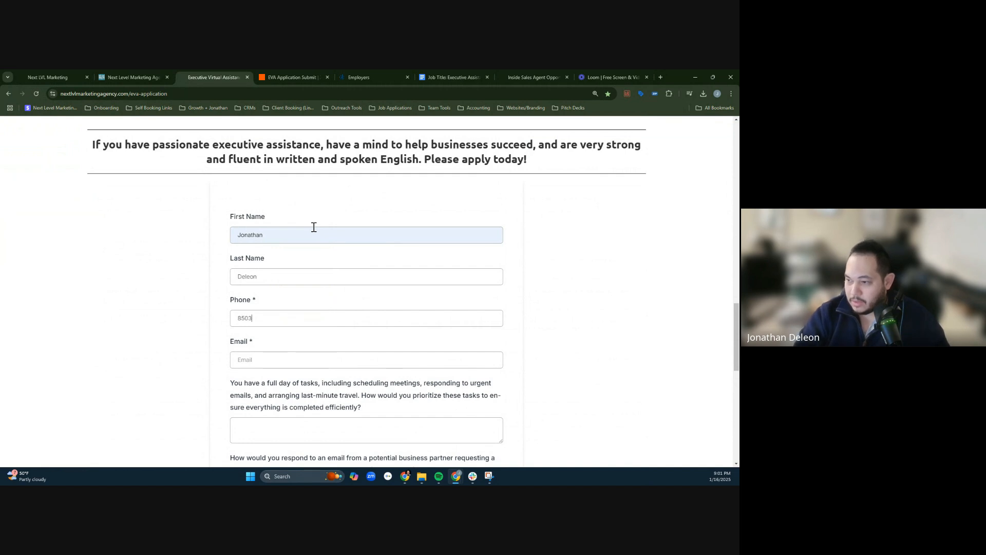
- Fill in the applicant's phone number and e-mail address in the EVA application form
{"action": "key", "text": "Tab"}
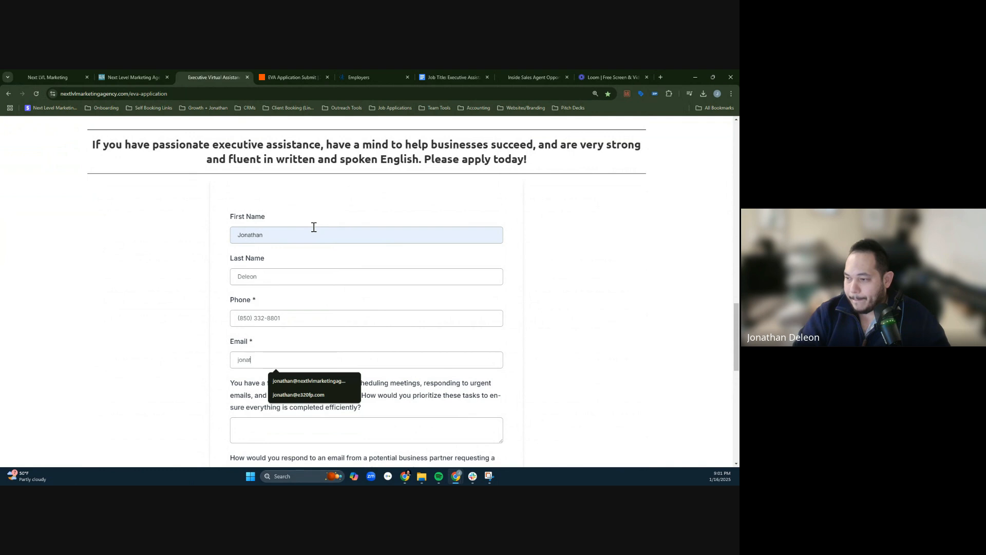
{"action": "key", "text": "Down"}
{"action": "key", "text": "Return"}
- Answer the five questions with TESTING, TESTING2, Testing3, TESTING4 and TESTING5, and enter BIGTESTING as the Loom video link
{"action": "scroll", "coordinate": [370, 308], "scroll_direction": "down", "scroll_amount": 2}
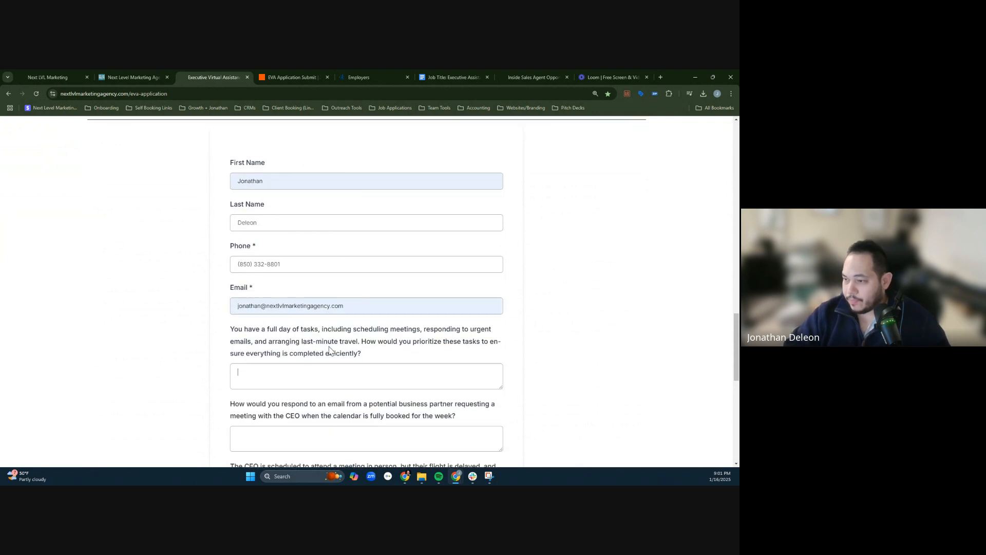
{"action": "type", "text": "TESTING2"}
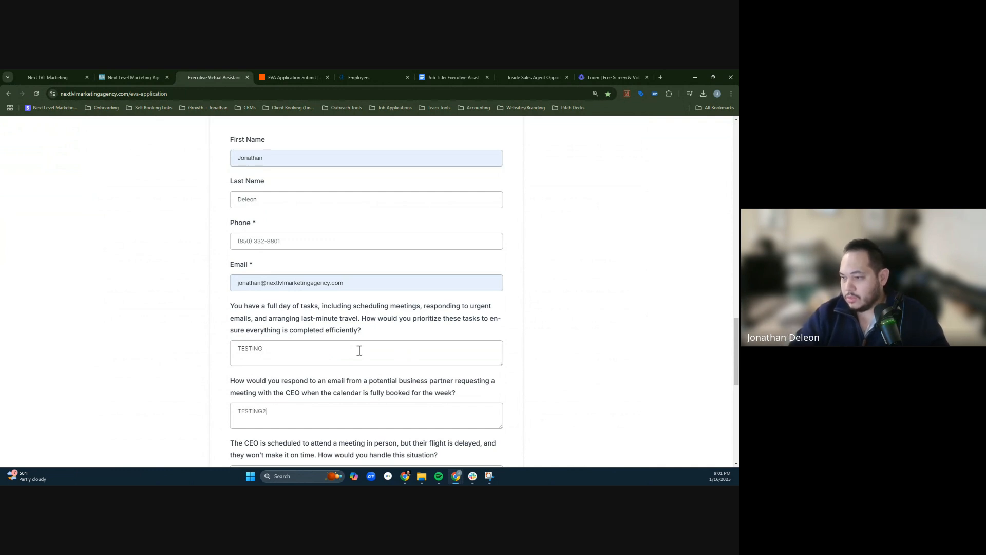
{"action": "key", "text": "Tab"}
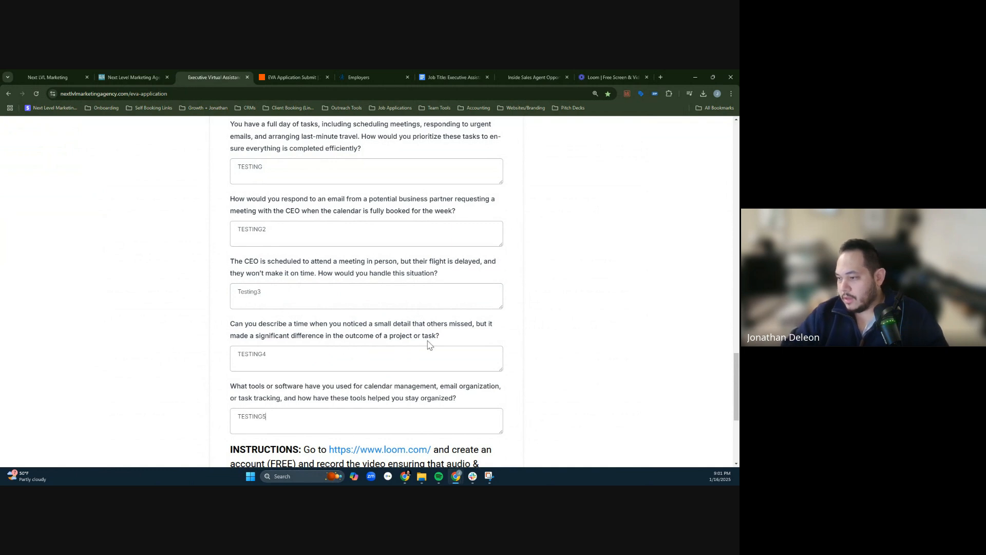
{"action": "scroll", "coordinate": [406, 443], "scroll_direction": "down", "scroll_amount": 2}
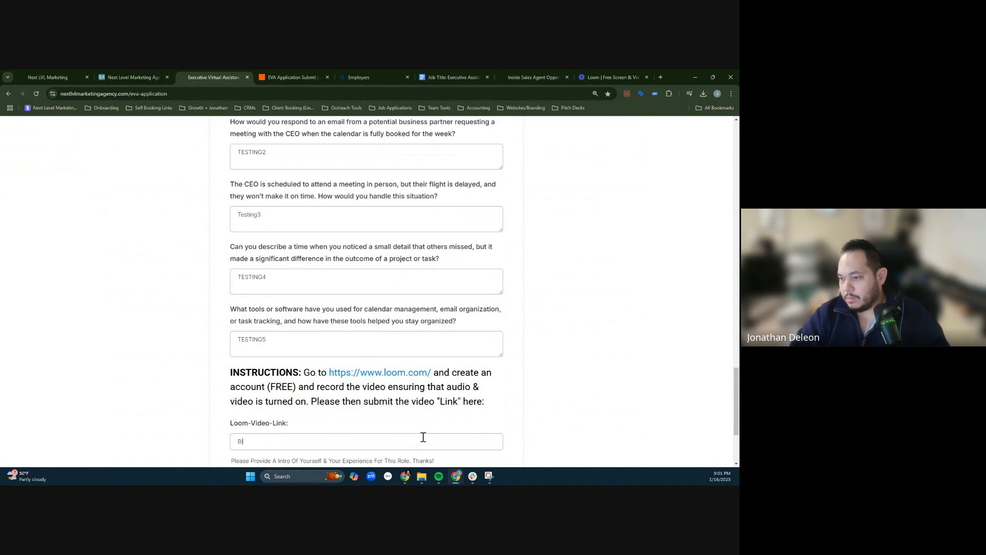
{"action": "type", "text": "GTESTING"}
{"action": "scroll", "coordinate": [423, 436], "scroll_direction": "down", "scroll_amount": 3}
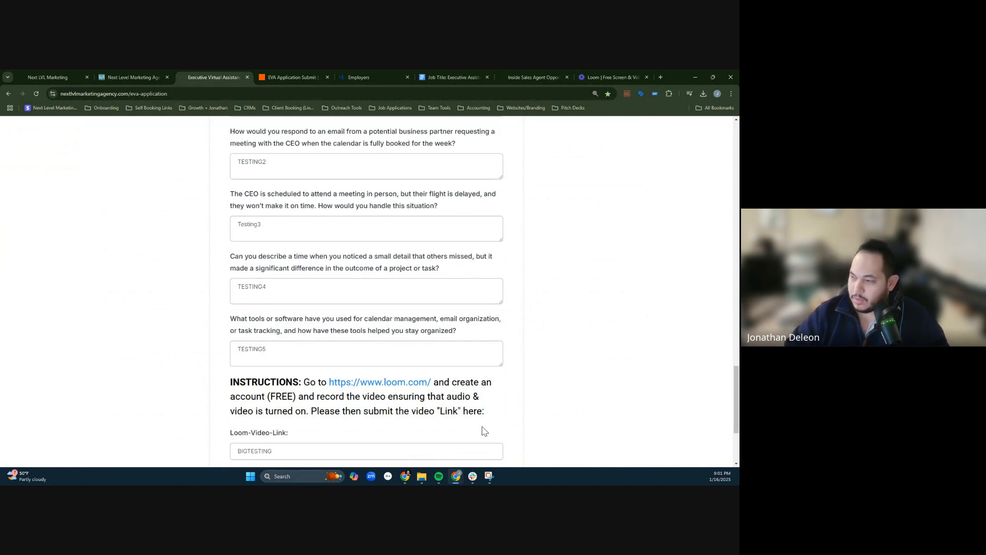
- Submit the completed test application
{"action": "left_click", "coordinate": [367, 366]}
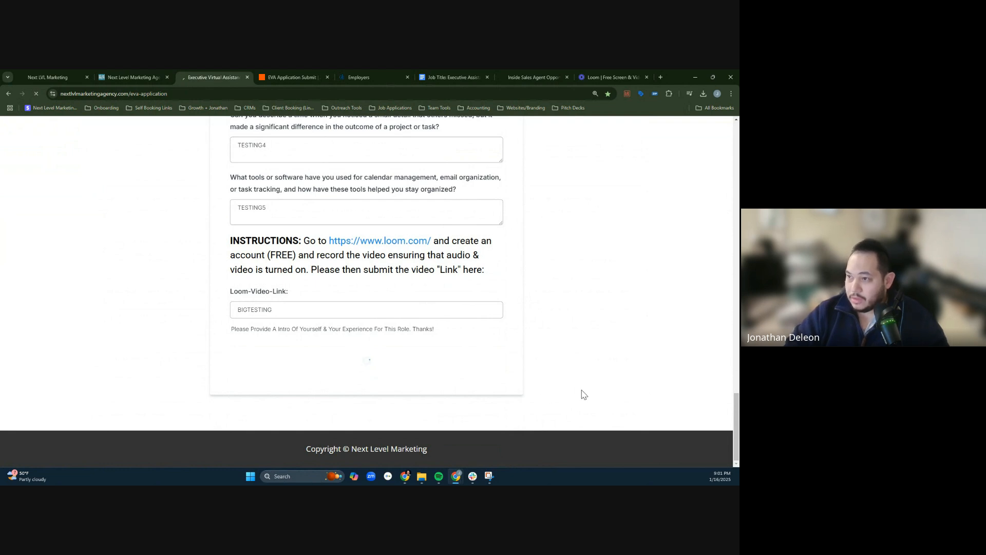
{"action": "left_click_drag", "start_coordinate": [122, 285], "coordinate": [500, 313]}
{"action": "left_click", "coordinate": [502, 314]}
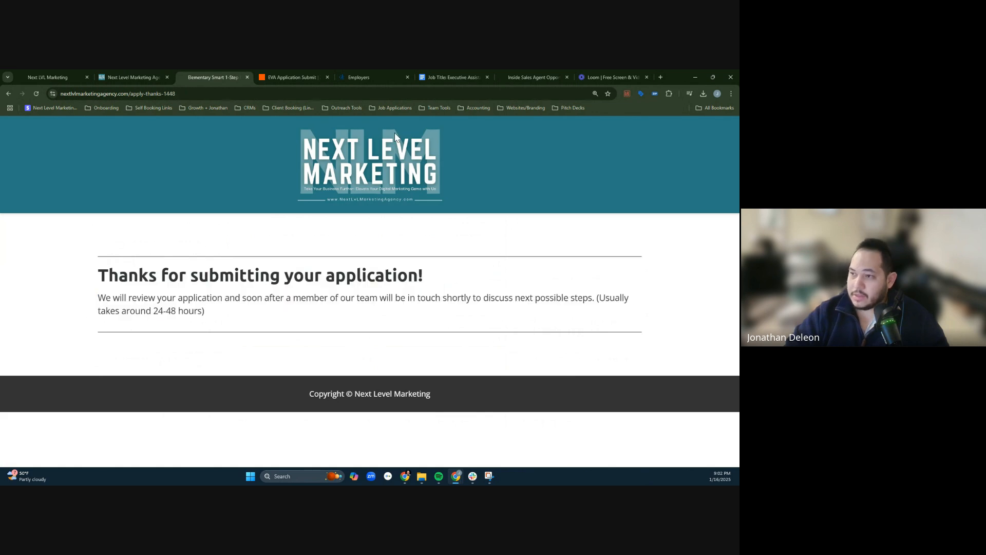
- Find new records for the Zap's Catch Hook trigger, select request B, review its fields and continue with it
{"action": "left_click", "coordinate": [277, 71]}
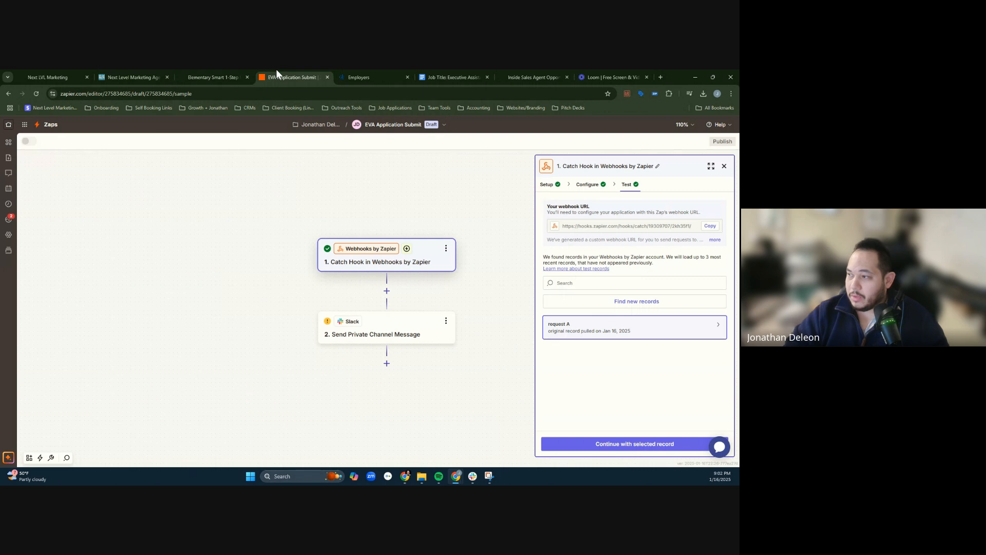
{"action": "left_click", "coordinate": [656, 303]}
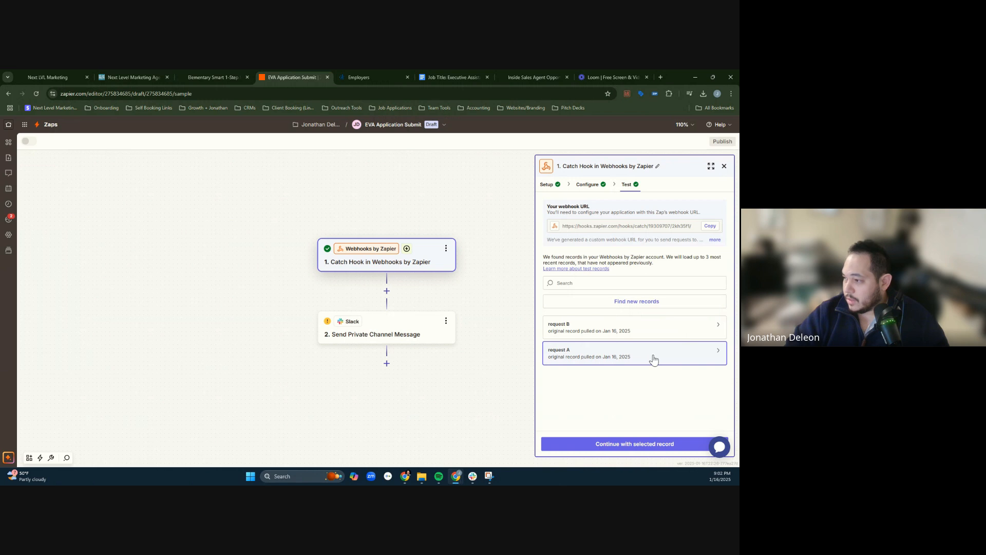
{"action": "left_click", "coordinate": [635, 335]}
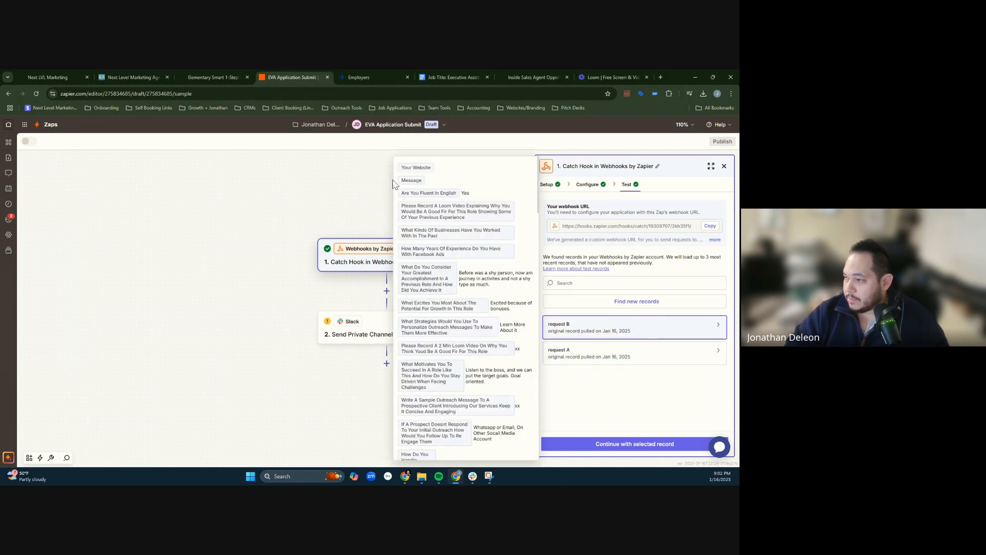
{"action": "scroll", "coordinate": [520, 362], "scroll_direction": "down", "scroll_amount": 5}
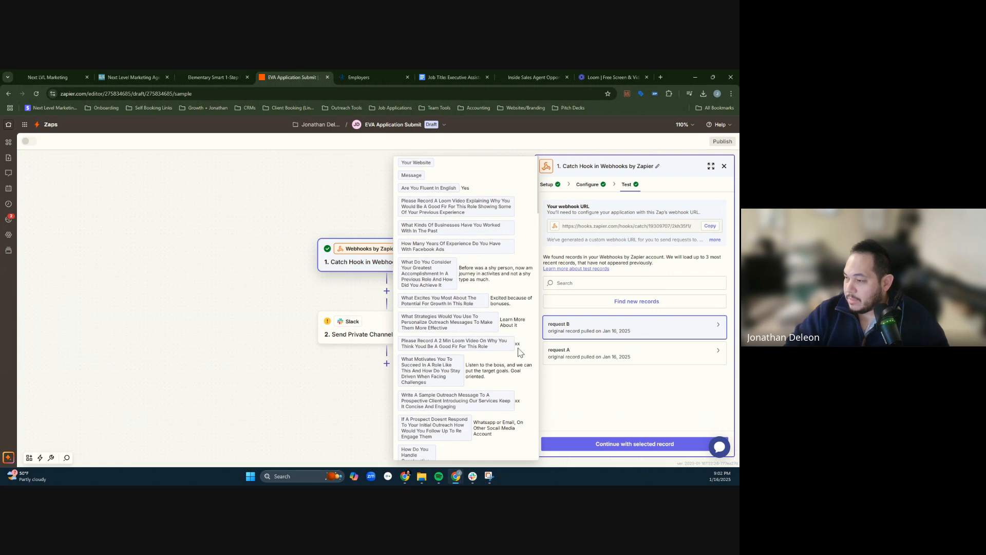
{"action": "scroll", "coordinate": [519, 363], "scroll_direction": "down", "scroll_amount": 10}
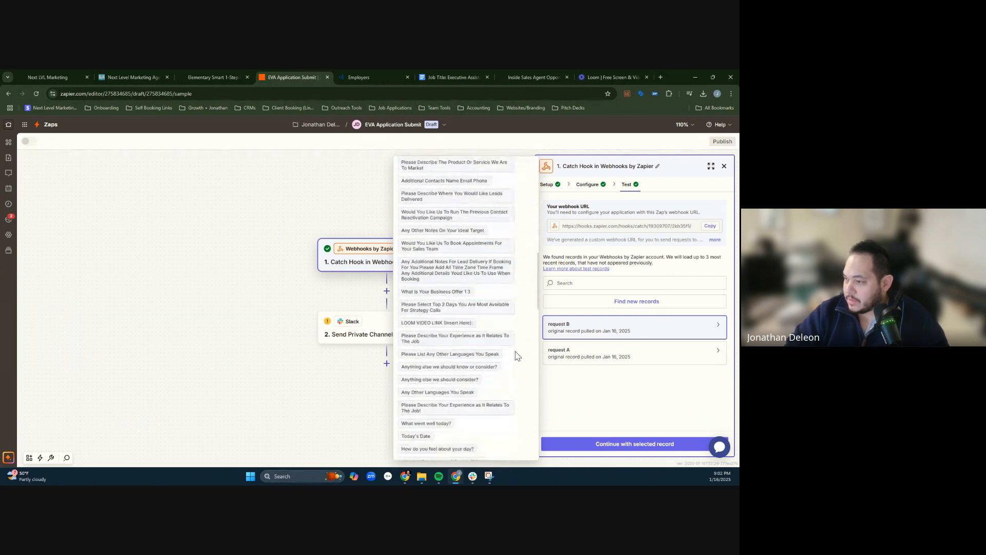
{"action": "scroll", "coordinate": [537, 314], "scroll_direction": "down", "scroll_amount": 8}
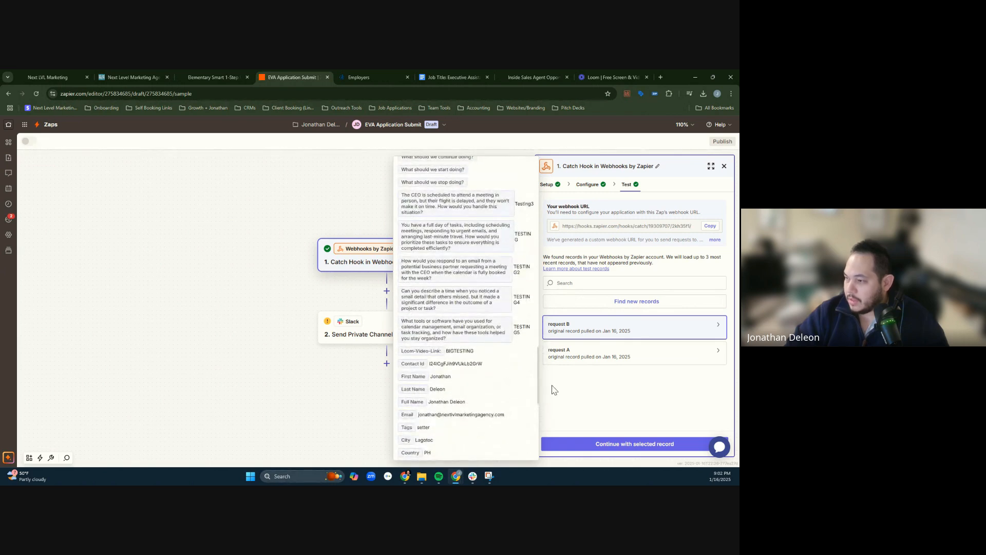
{"action": "left_click", "coordinate": [648, 447]}
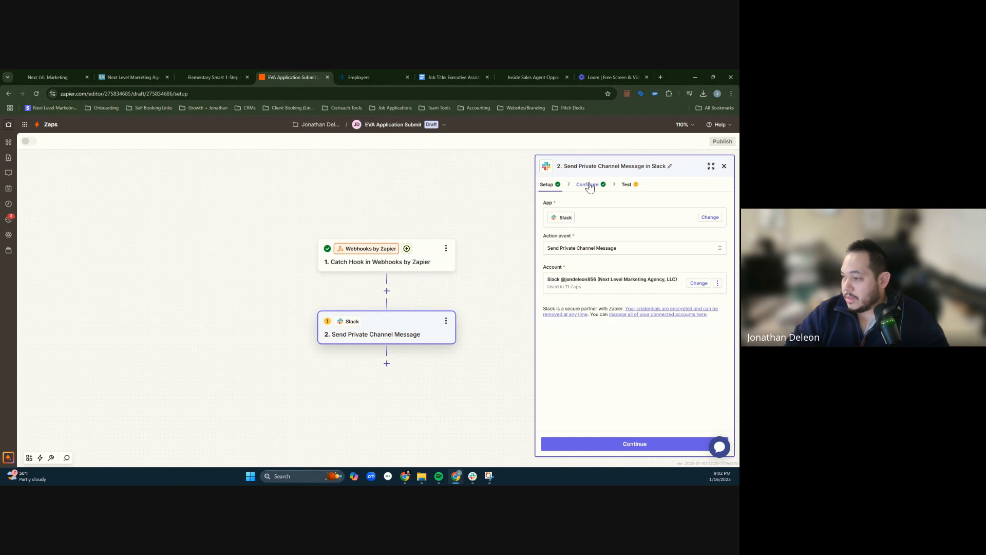
- In the Slack step's configuration, replace the First Name field in the message text with First Name from the Catch Hook data
{"action": "left_click", "coordinate": [589, 185]}
{"action": "left_click", "coordinate": [617, 262]}
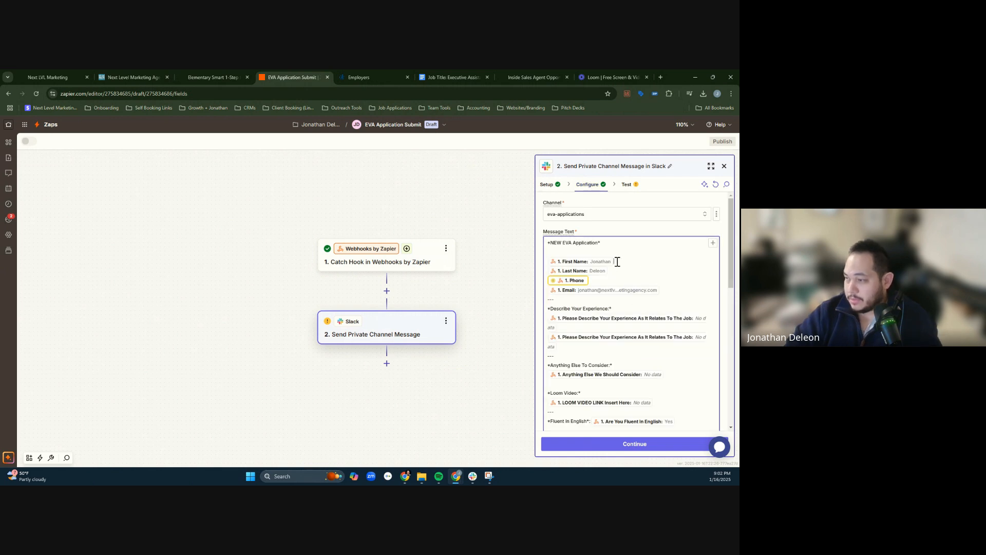
{"action": "key", "text": "BackSpace"}
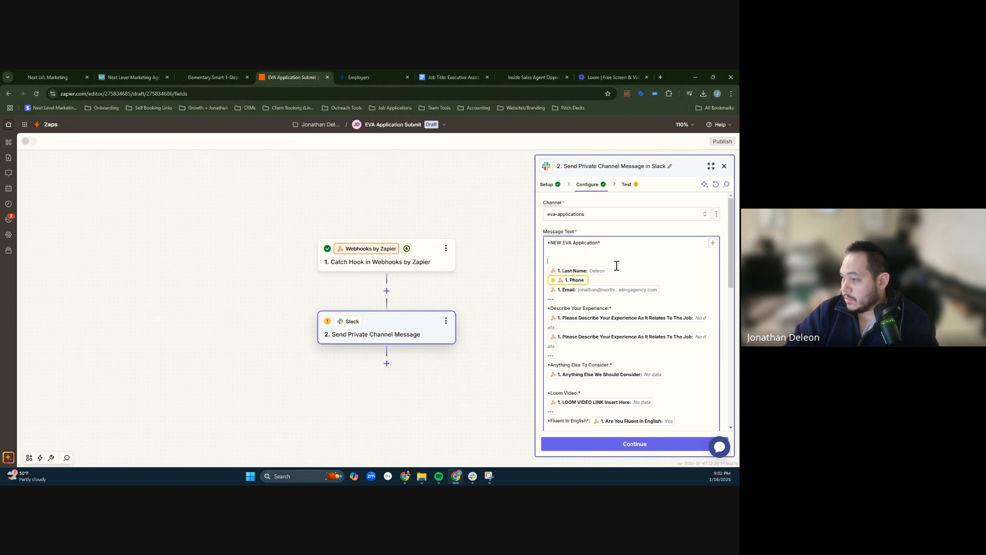
{"action": "left_click", "coordinate": [713, 243]}
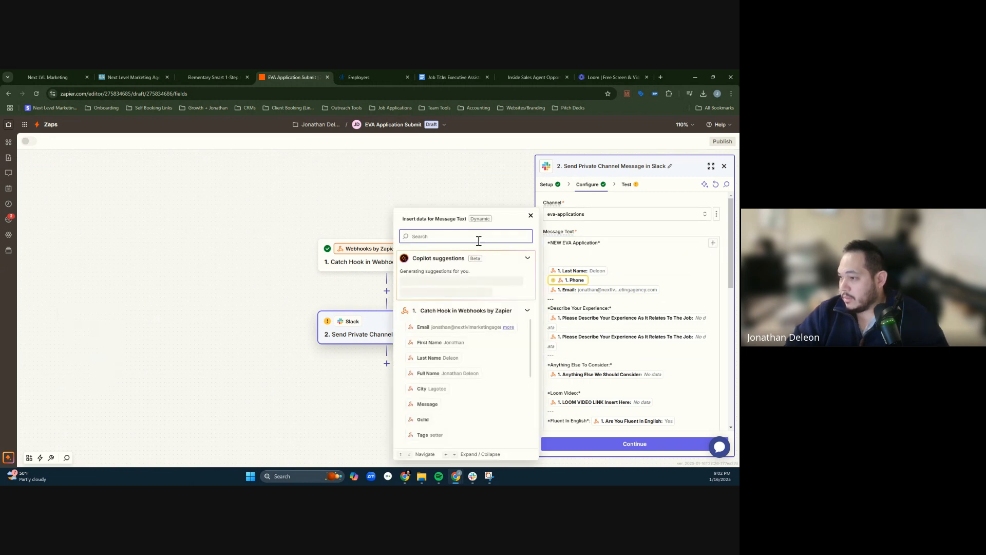
{"action": "left_click", "coordinate": [446, 346]}
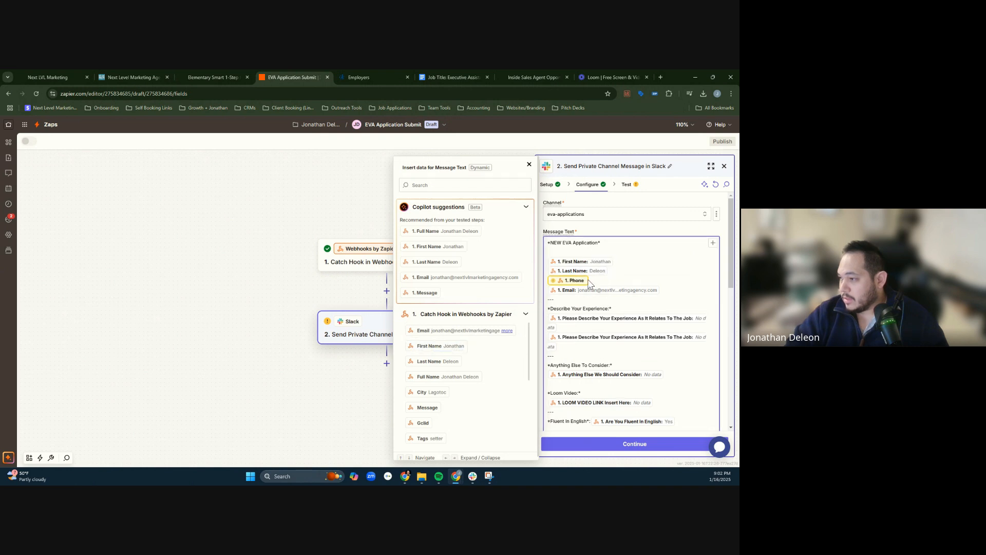
- Delete the unmatched Phone field from the message text and search the Catch Hook data for a replacement by "phone" and by area code
{"action": "key", "text": "BackSpace"}
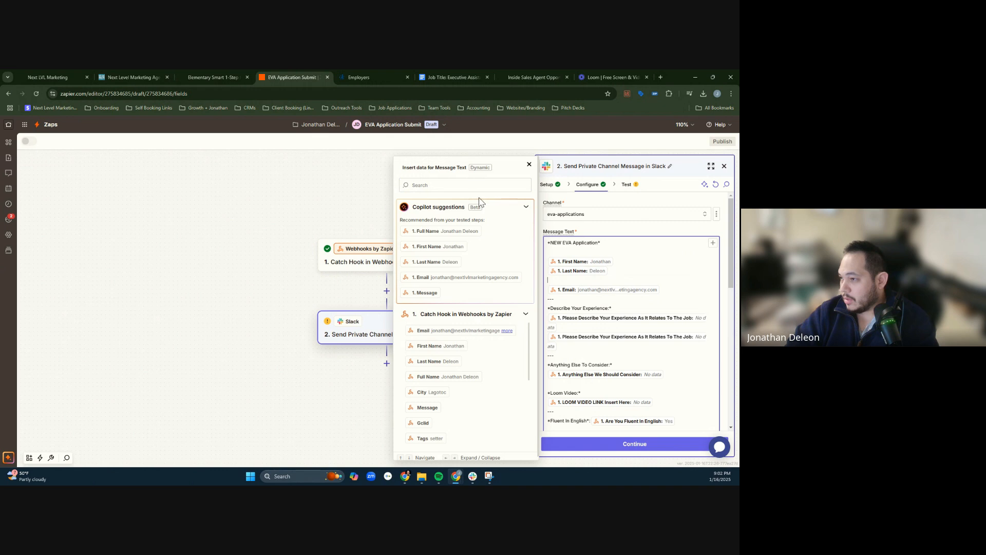
{"action": "left_click", "coordinate": [451, 185]}
{"action": "type", "text": "phone"}
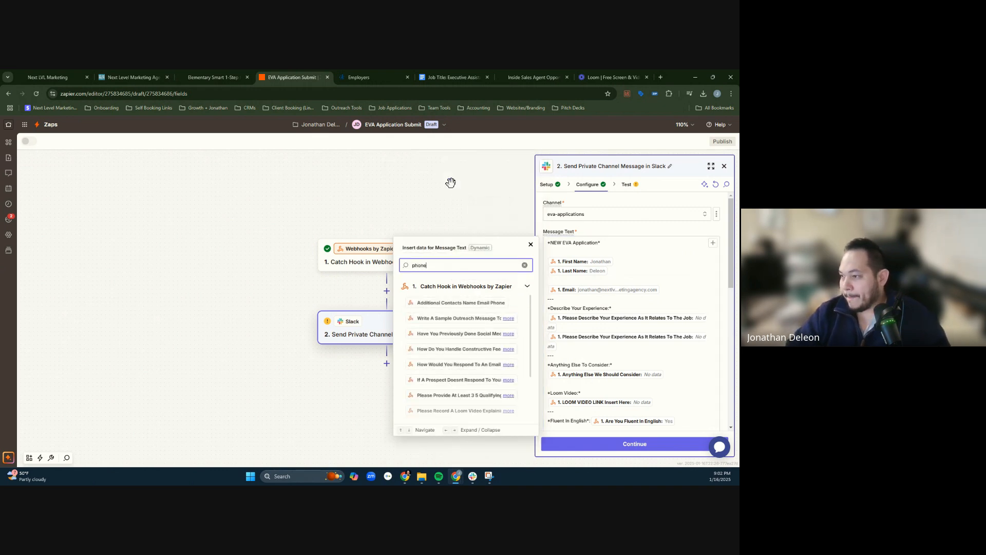
{"action": "key", "text": "BackSpace"}
{"action": "key", "text": "BackSpace"}
{"action": "key", "text": "BackSpace"}
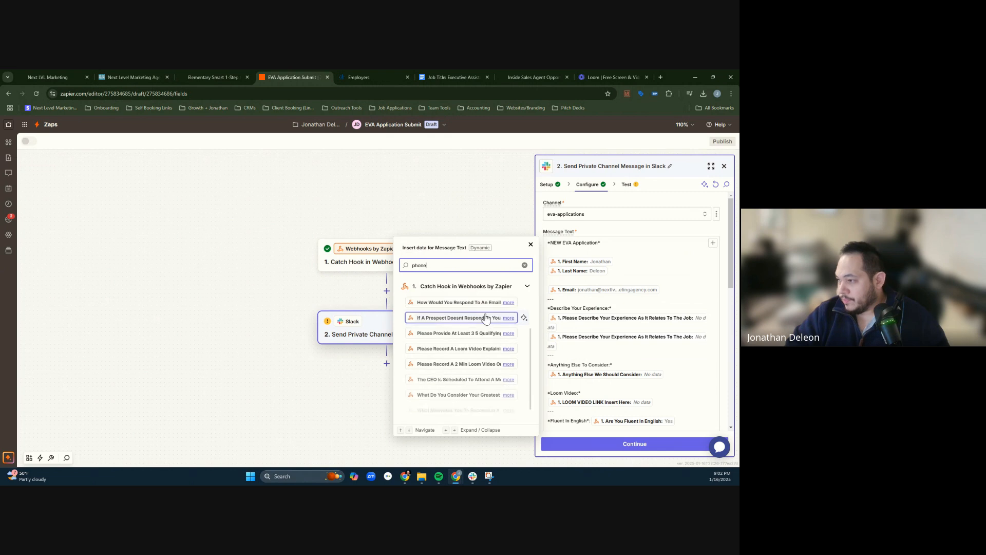
{"action": "key", "text": "BackSpace"}
{"action": "key", "text": "BackSpace"}
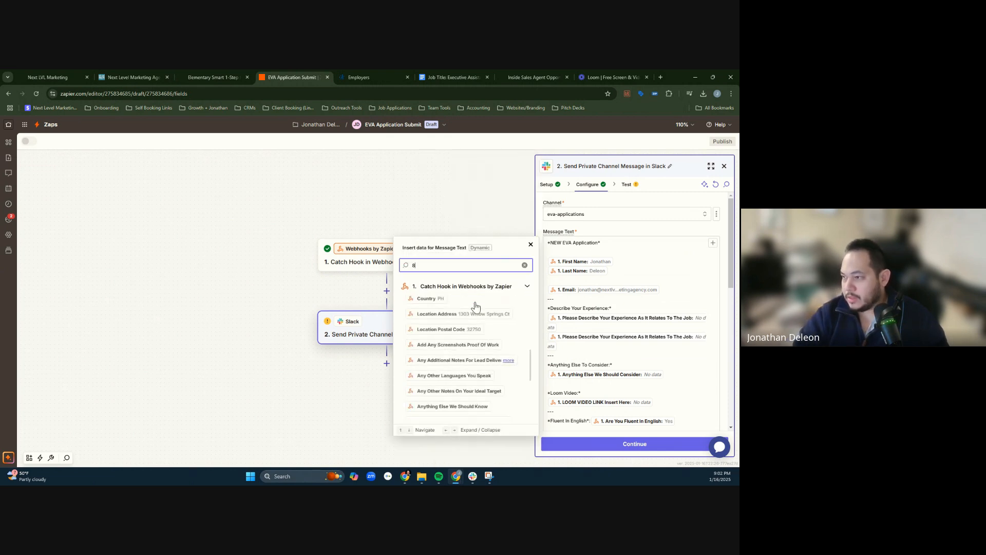
{"action": "type", "text": "850"}
{"action": "key", "text": "BackSpace"}
{"action": "key", "text": "BackSpace"}
{"action": "key", "text": "BackSpace"}
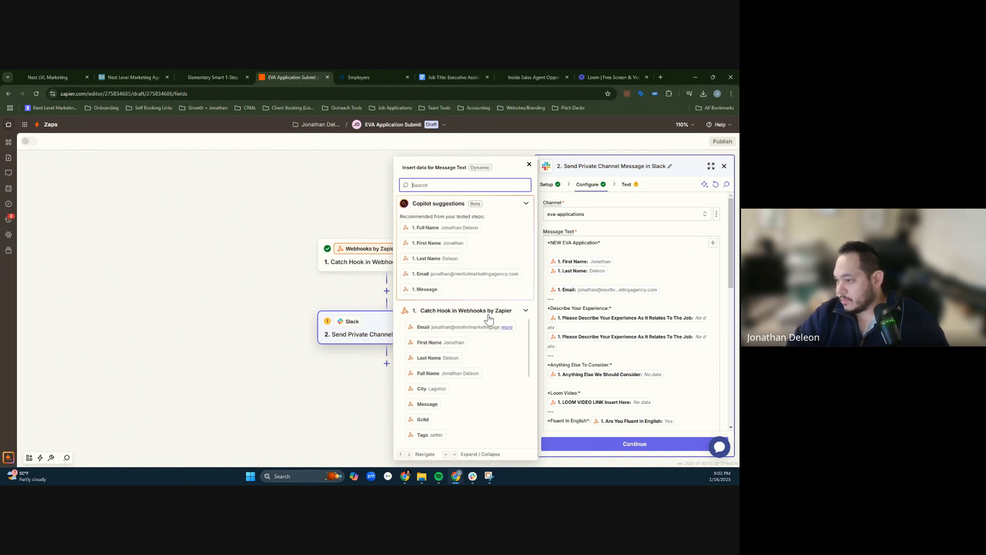
{"action": "scroll", "coordinate": [506, 360], "scroll_direction": "down", "scroll_amount": 2}
{"action": "scroll", "coordinate": [506, 363], "scroll_direction": "down", "scroll_amount": 4}
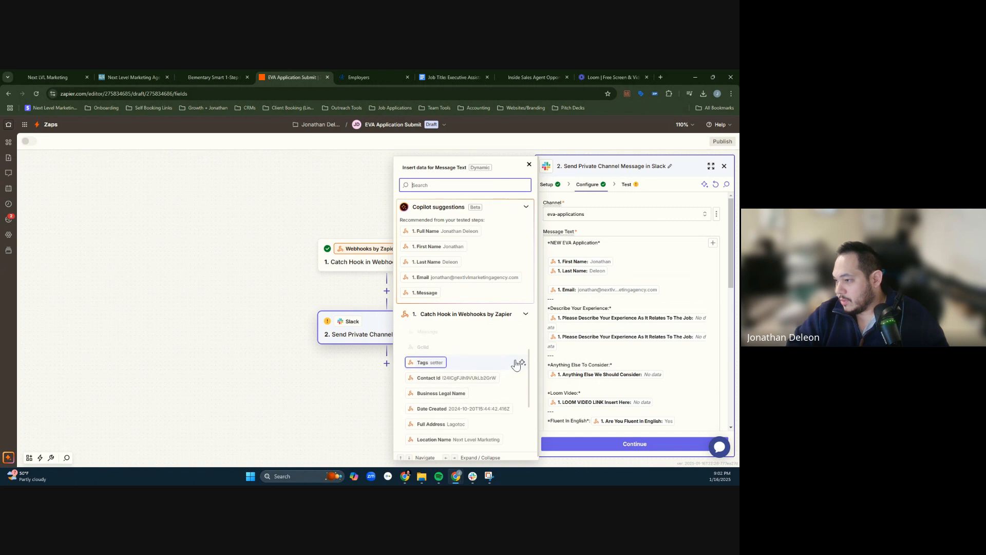
- Search the Catch Hook data for "number" and "phone", look through the matches, and clear the search
{"action": "type", "text": "numb"}
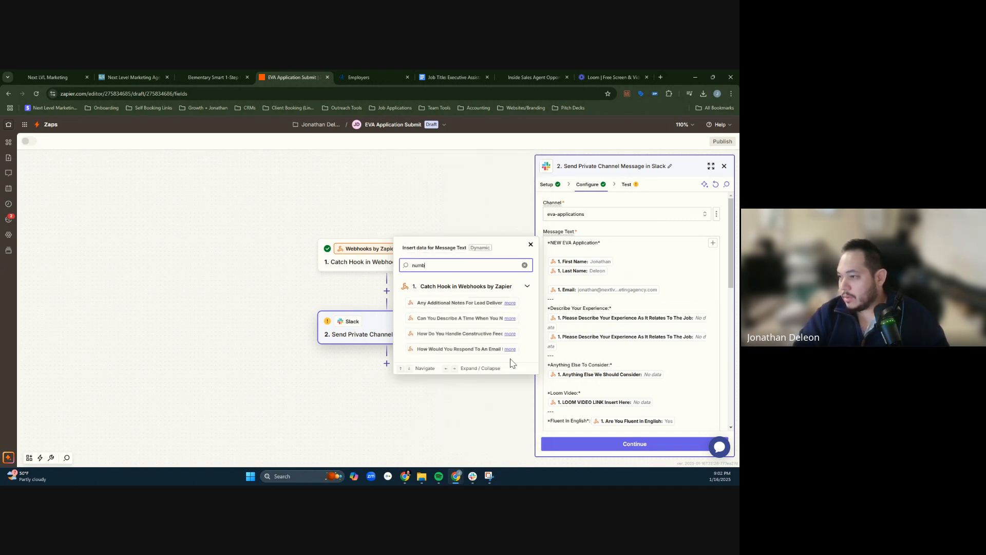
{"action": "type", "text": "er"}
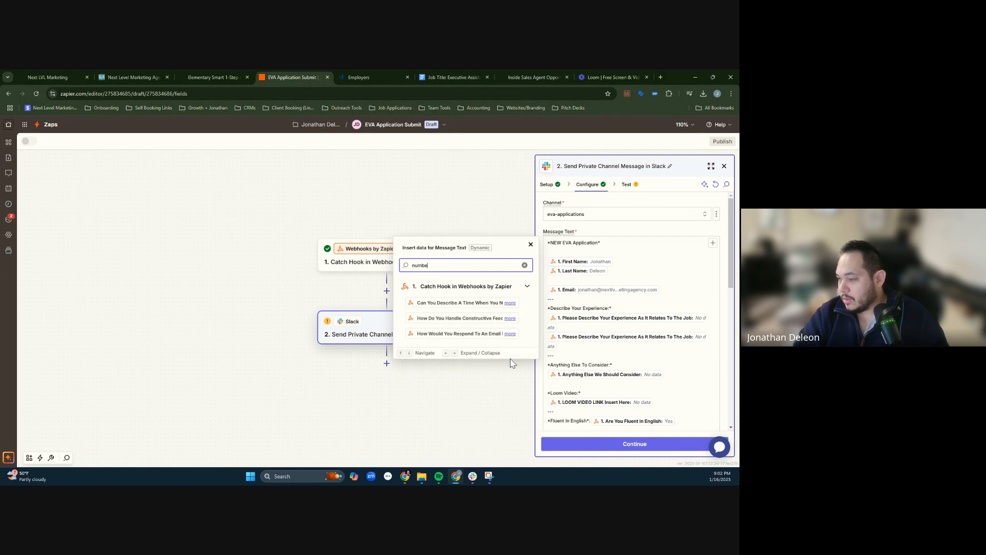
{"action": "key", "text": "BackSpace"}
{"action": "key", "text": "BackSpace"}
{"action": "key", "text": "BackSpace"}
{"action": "key", "text": "BackSpace"}
{"action": "key", "text": "BackSpace"}
{"action": "type", "text": "phon"}
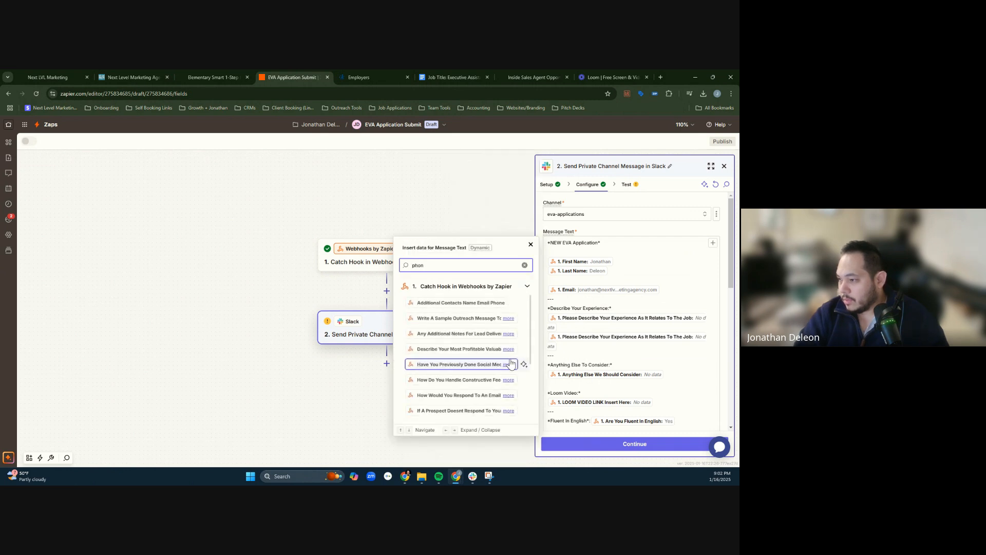
{"action": "type", "text": "e"}
{"action": "scroll", "coordinate": [511, 365], "scroll_direction": "down", "scroll_amount": 2}
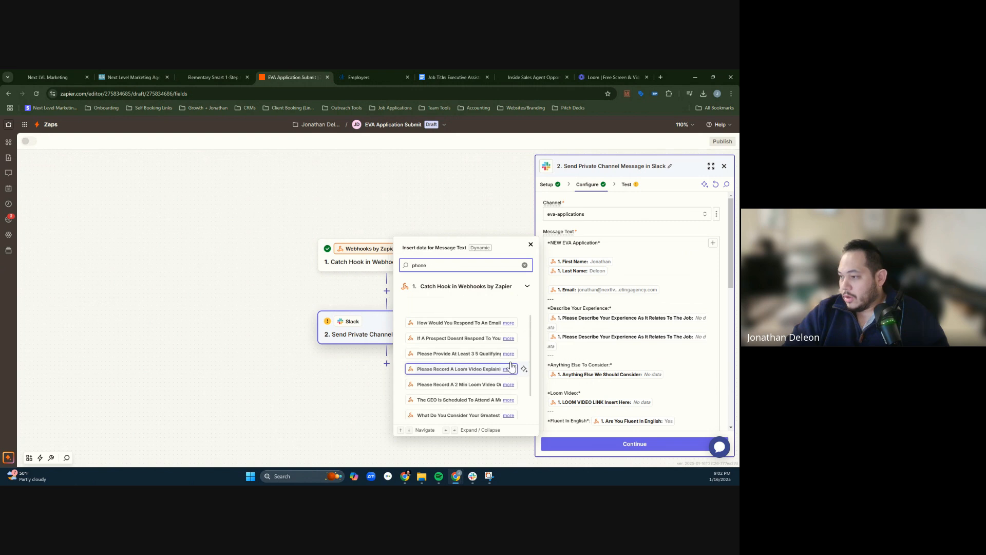
{"action": "scroll", "coordinate": [524, 328], "scroll_direction": "up", "scroll_amount": 2}
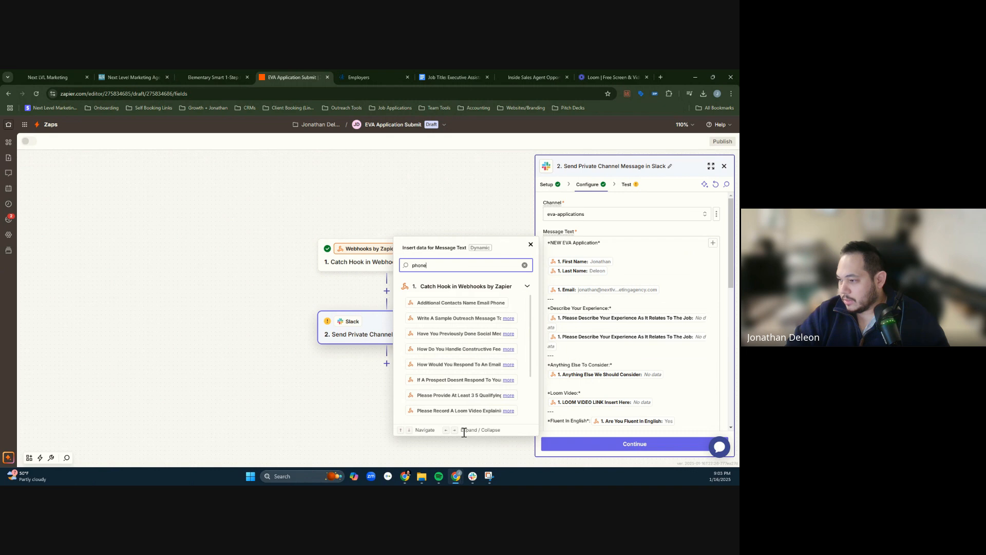
{"action": "scroll", "coordinate": [493, 386], "scroll_direction": "up", "scroll_amount": 1}
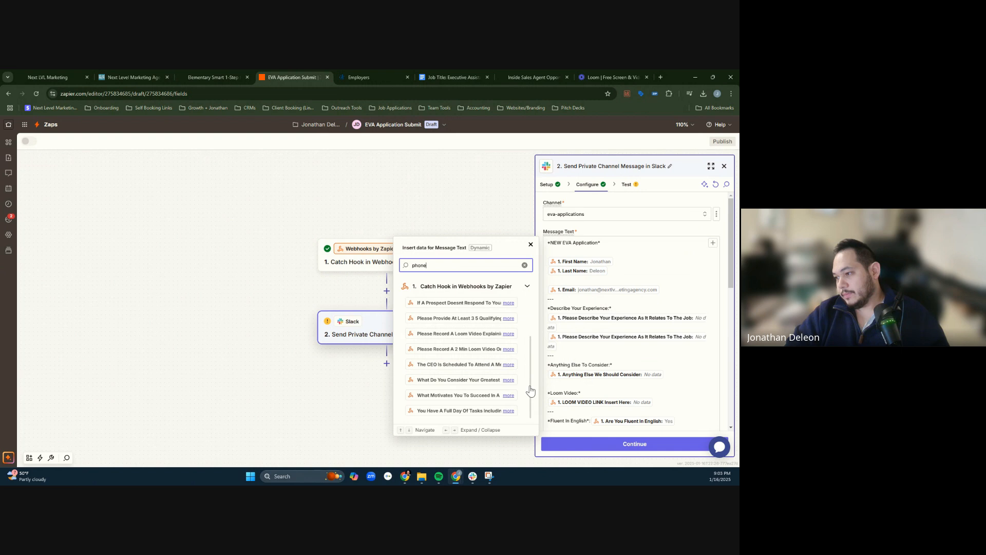
{"action": "left_click", "coordinate": [525, 265]}
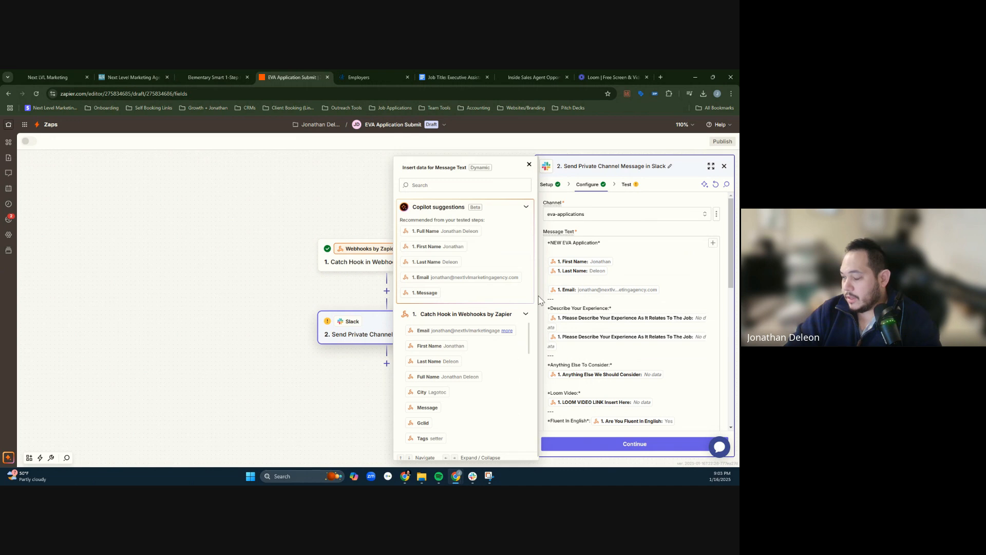
- Browse the full list of Catch Hook fields for an entry holding the applicant's phone number
{"action": "scroll", "coordinate": [477, 410], "scroll_direction": "down", "scroll_amount": 1}
{"action": "scroll", "coordinate": [477, 410], "scroll_direction": "down", "scroll_amount": 3}
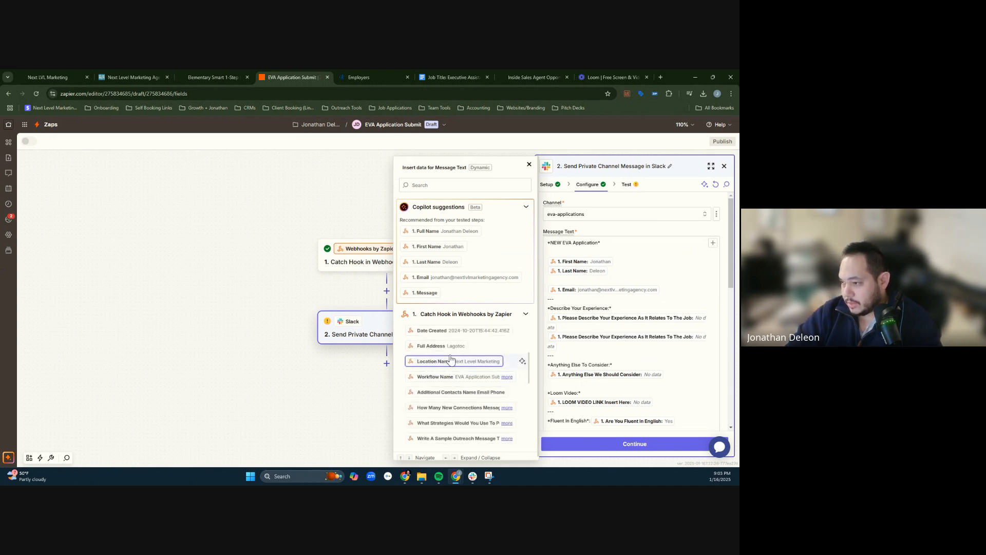
{"action": "scroll", "coordinate": [452, 365], "scroll_direction": "down", "scroll_amount": 5}
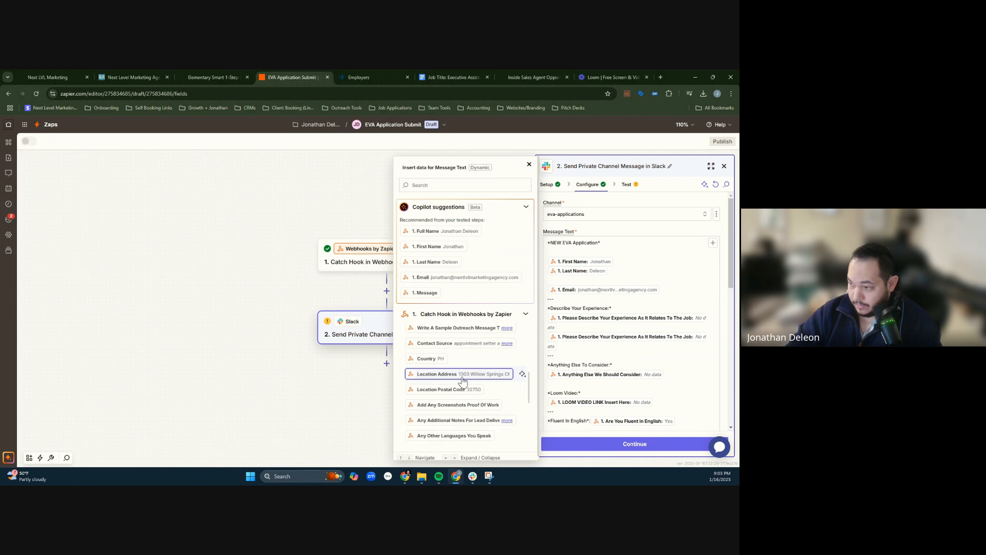
{"action": "scroll", "coordinate": [463, 381], "scroll_direction": "down", "scroll_amount": 6}
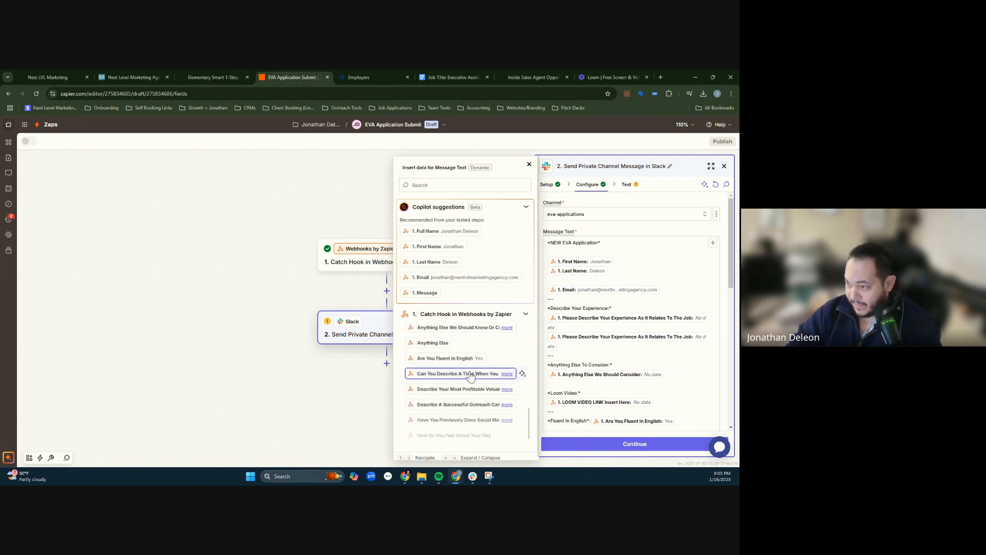
{"action": "scroll", "coordinate": [471, 378], "scroll_direction": "down", "scroll_amount": 2}
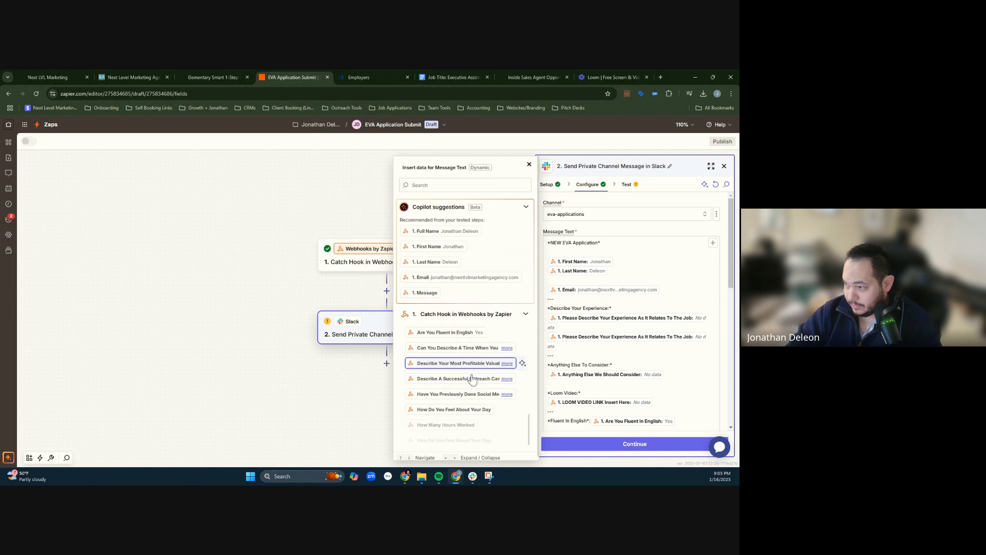
{"action": "scroll", "coordinate": [472, 379], "scroll_direction": "down", "scroll_amount": 8}
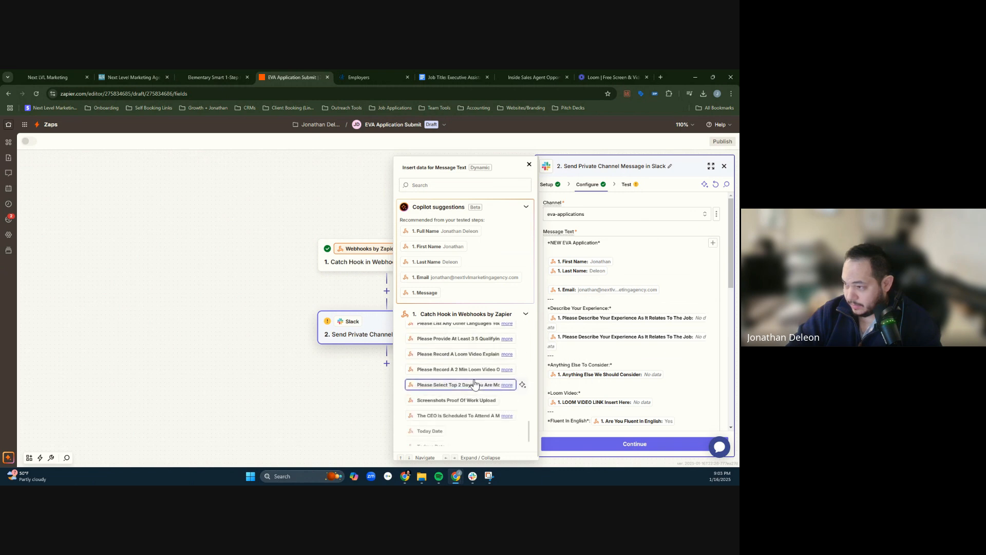
{"action": "scroll", "coordinate": [476, 385], "scroll_direction": "up", "scroll_amount": 10}
- Remove the blank line above Email and both "Please Describe Your Experience As It Relates To The Job" fields from the message text
{"action": "left_click", "coordinate": [587, 281]}
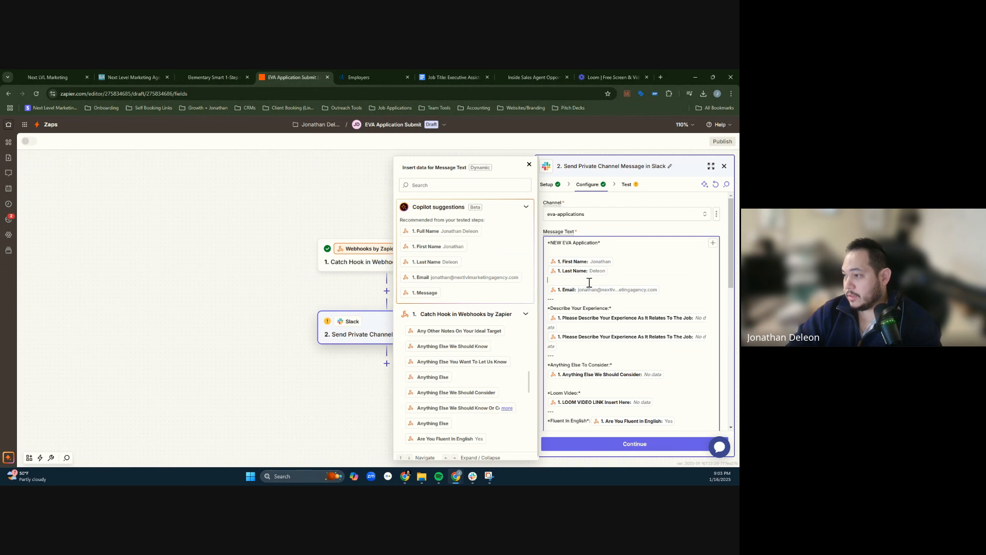
{"action": "key", "text": "BackSpace"}
{"action": "left_click", "coordinate": [673, 279]}
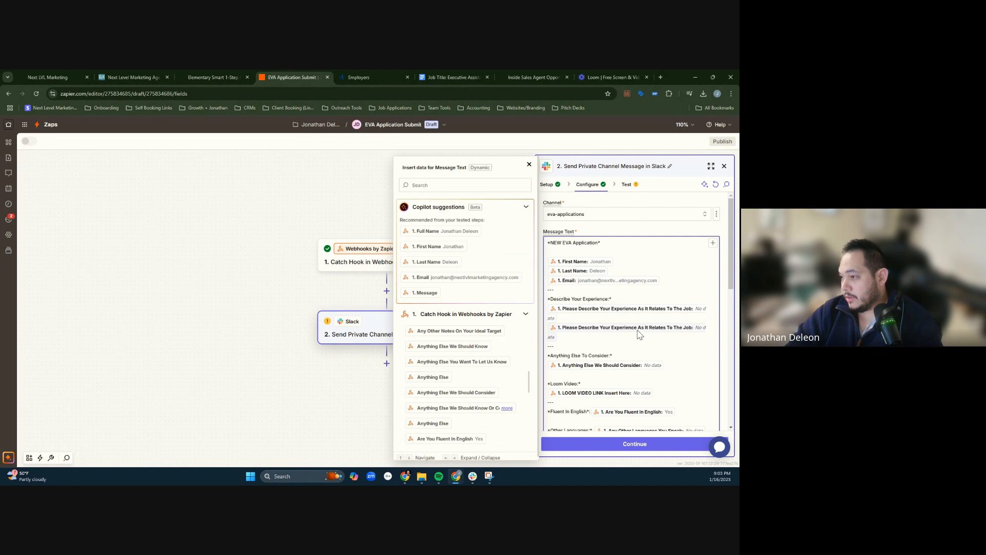
{"action": "key", "text": "BackSpace"}
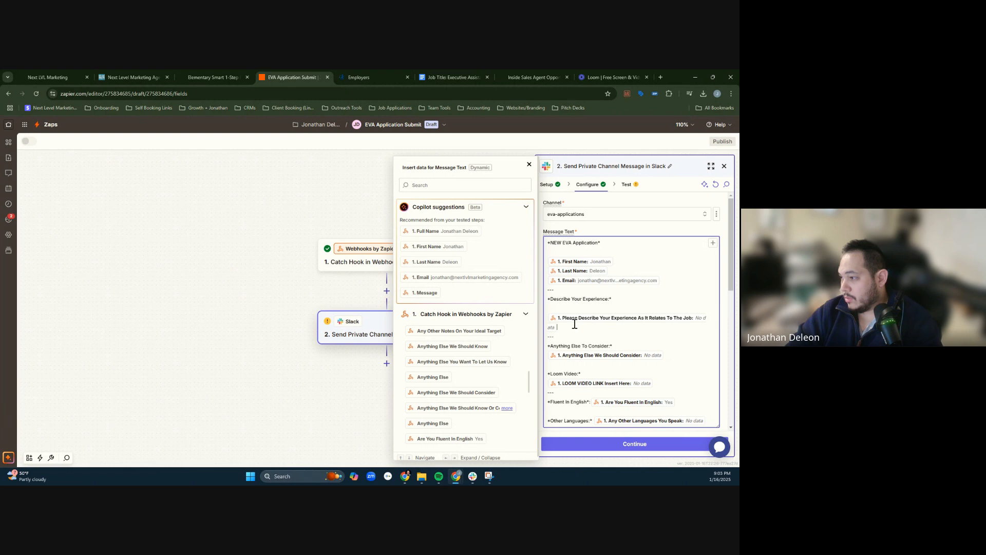
{"action": "key", "text": "BackSpace"}
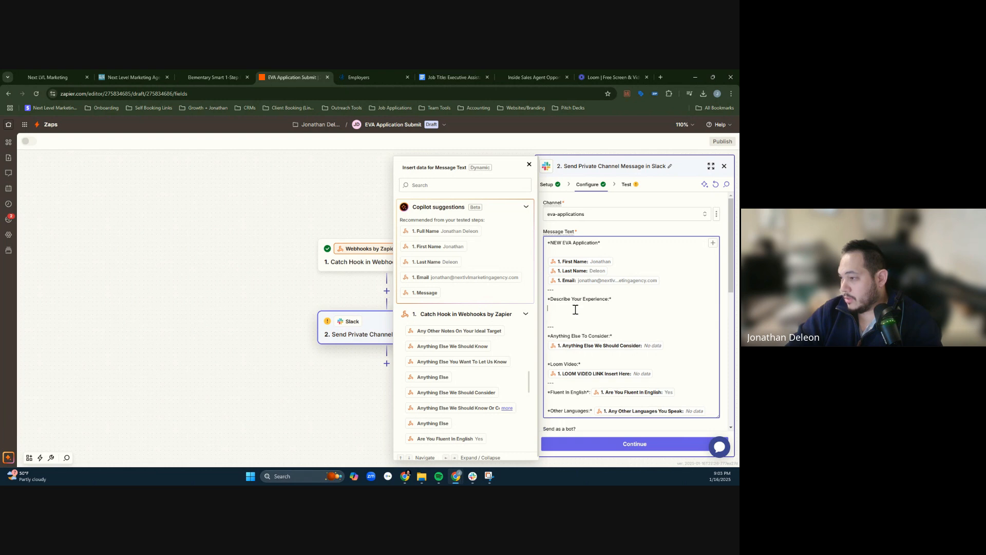
- Find the BIGTESTING answer in the Catch Hook data, insert Loom Video Link under Describe Your Experience, and remove the blank line below it
{"action": "left_click", "coordinate": [454, 190]}
{"action": "type", "text": "bigtestin"}
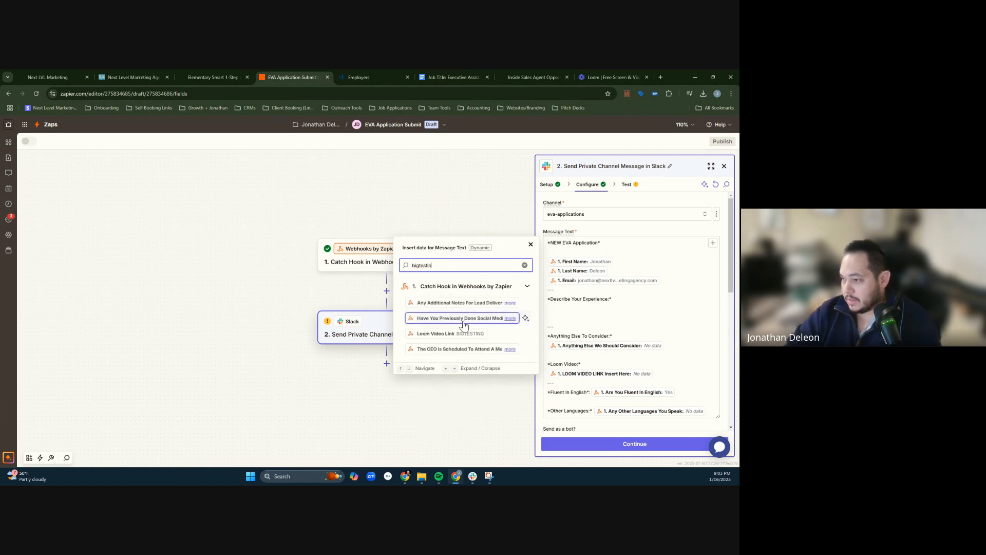
{"action": "left_click", "coordinate": [452, 334]}
{"action": "scroll", "coordinate": [627, 313], "scroll_direction": "down", "scroll_amount": 1}
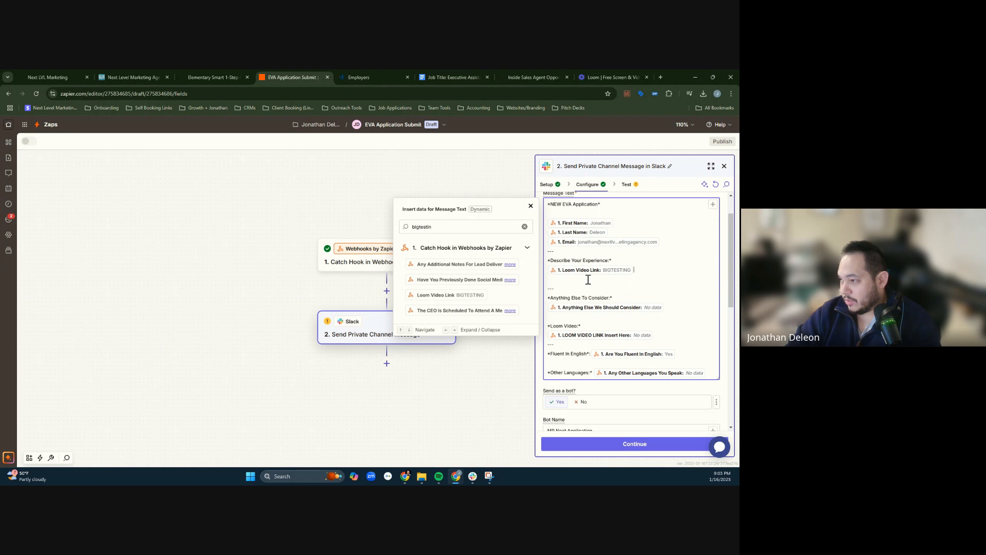
{"action": "key", "text": "BackSpace"}
{"action": "left_click", "coordinate": [632, 289]}
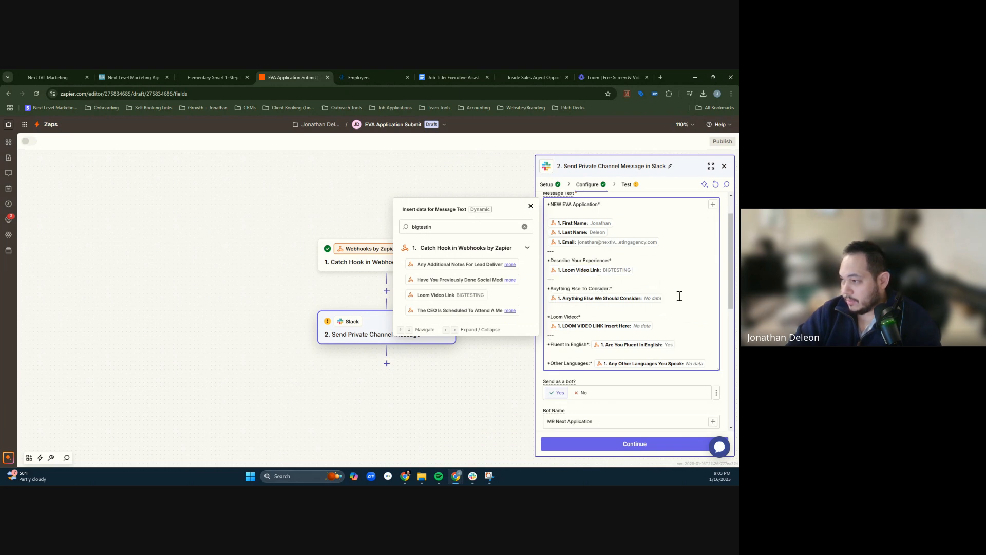
- Select the "Anything Else To Consider" heading text and check the five interview questions in the Executive Assistant document in Google Docs
{"action": "left_click_drag", "start_coordinate": [608, 290], "coordinate": [560, 288]}
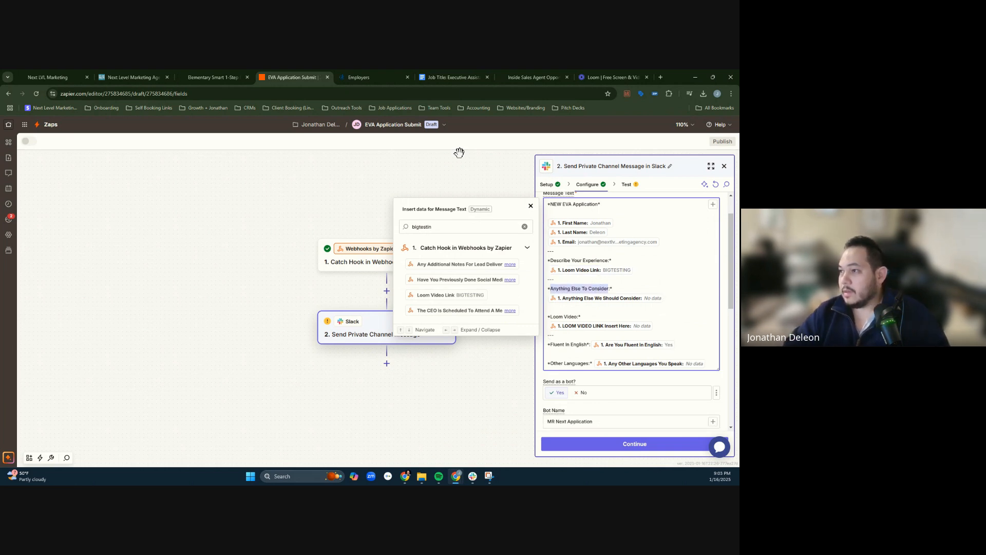
{"action": "left_click", "coordinate": [461, 73]}
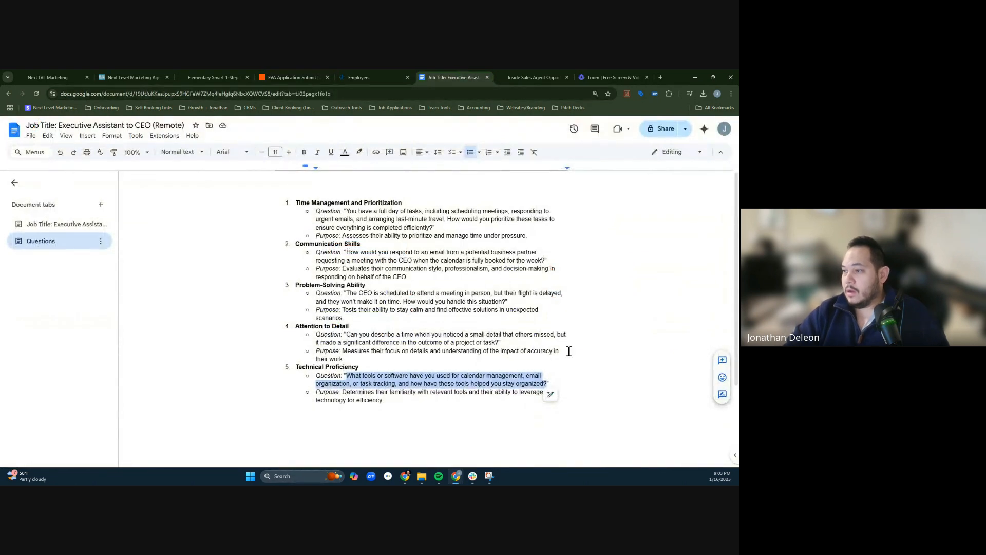
{"action": "key", "text": "ctrl+a"}
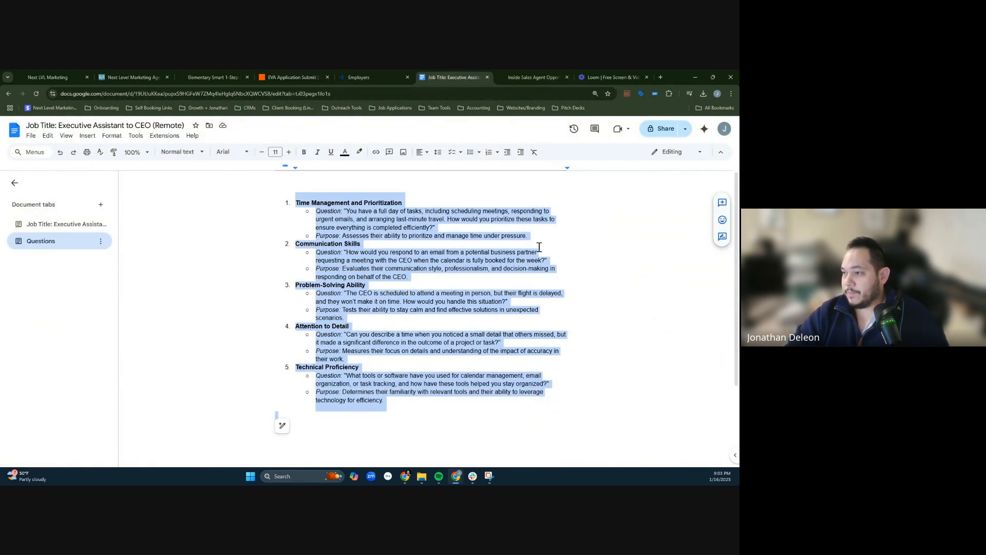
{"action": "left_click", "coordinate": [555, 73]}
{"action": "left_click", "coordinate": [606, 76]}
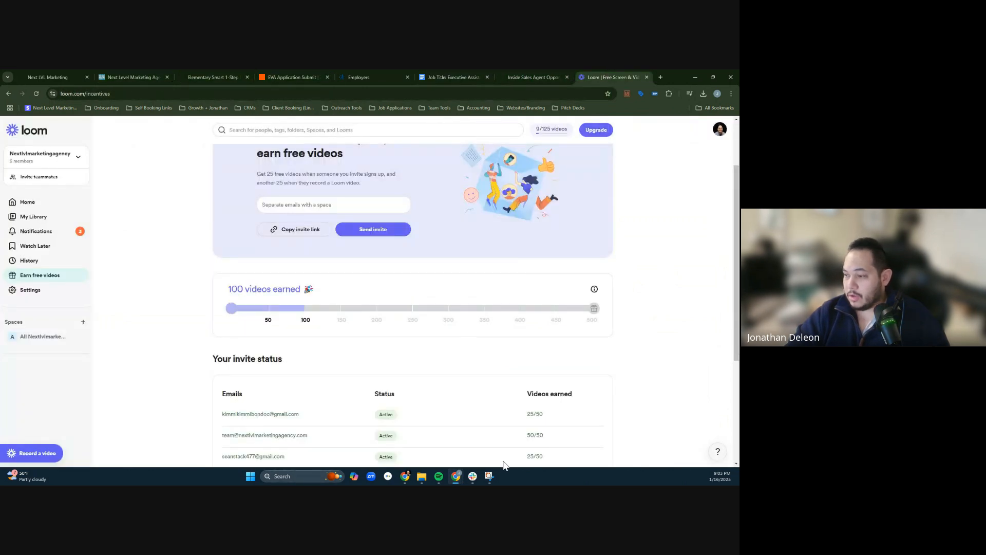
- Switch to ChatGPT and ask for a very short, to-the-point one-sentence subtitle for each of the five questions
{"action": "left_click", "coordinate": [410, 479]}
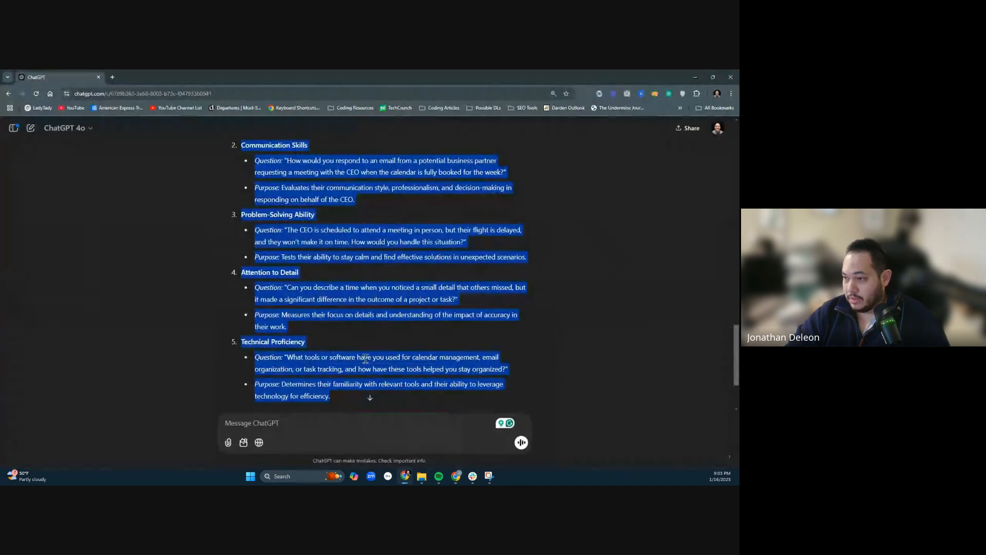
{"action": "left_click", "coordinate": [357, 426]}
{"action": "type", "text": "Now j"}
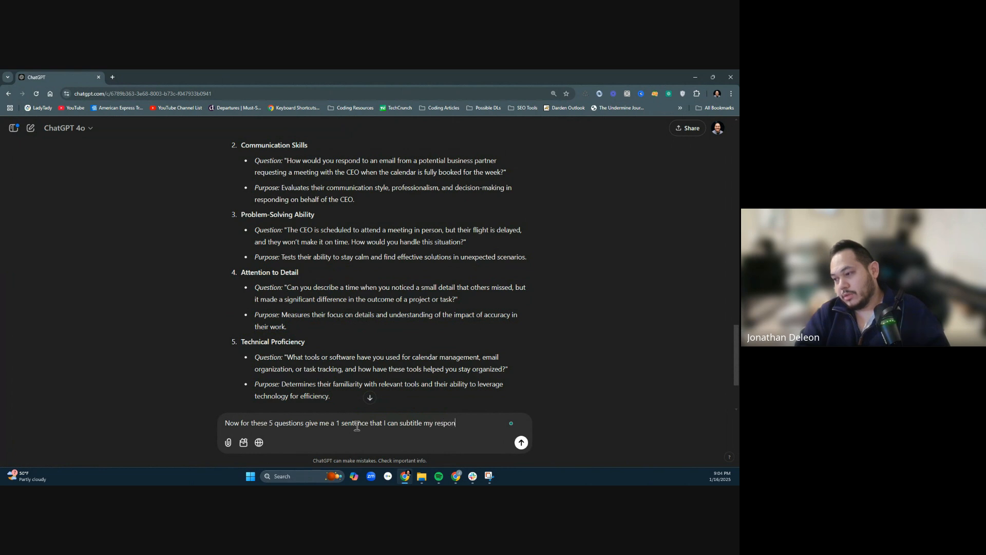
{"action": "type", "text": "out"}
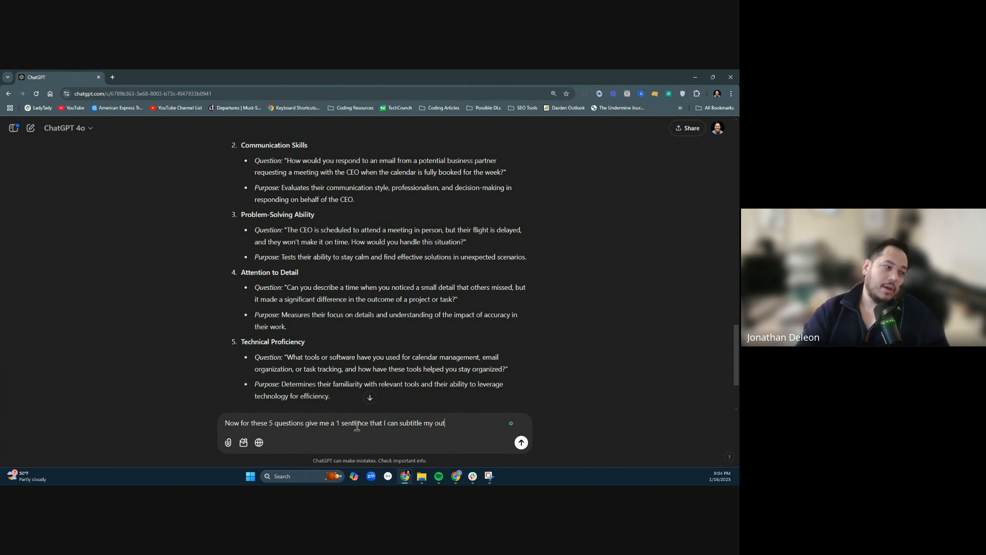
{"action": "type", "text": "put when review"}
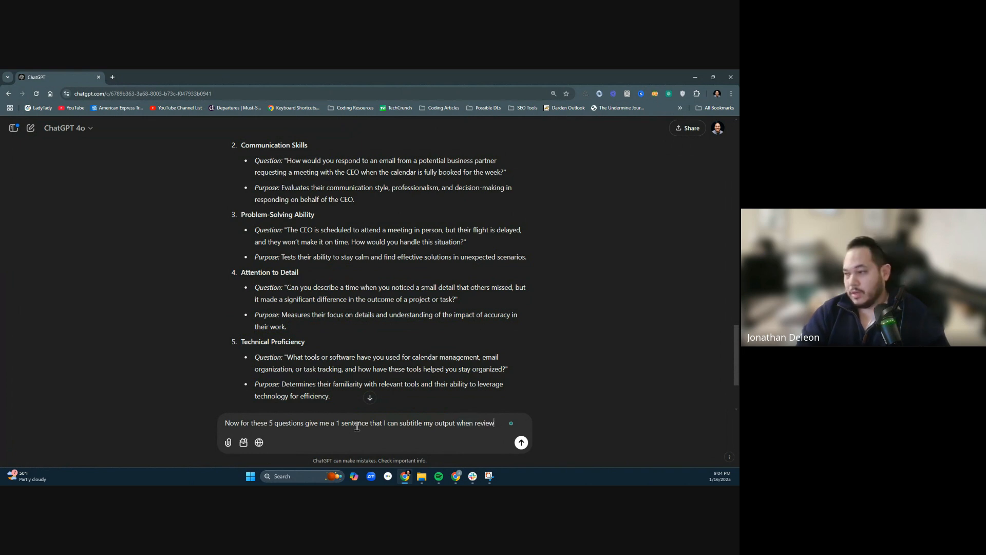
{"action": "type", "text": "ing the questions. I want this to be very short and to the point"}
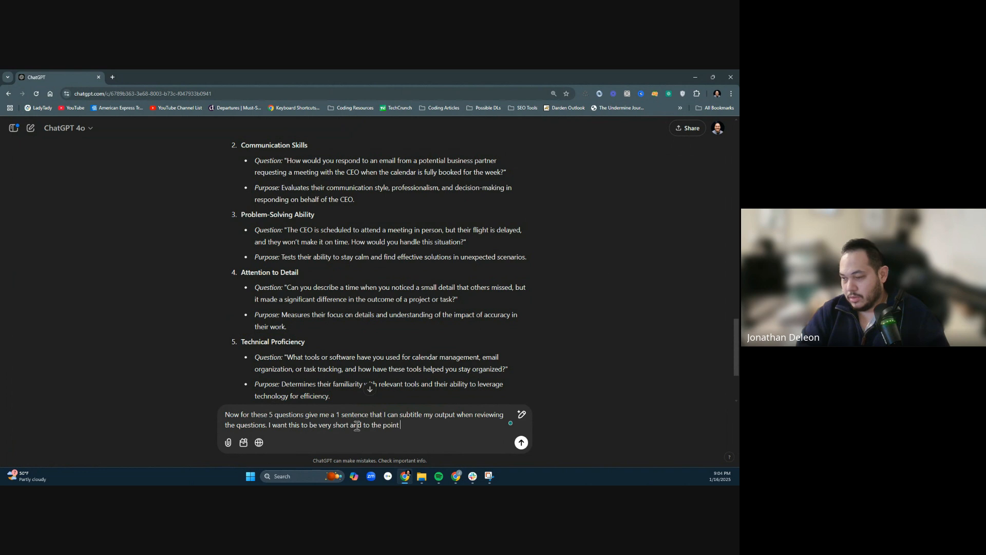
{"action": "key", "text": "Return"}
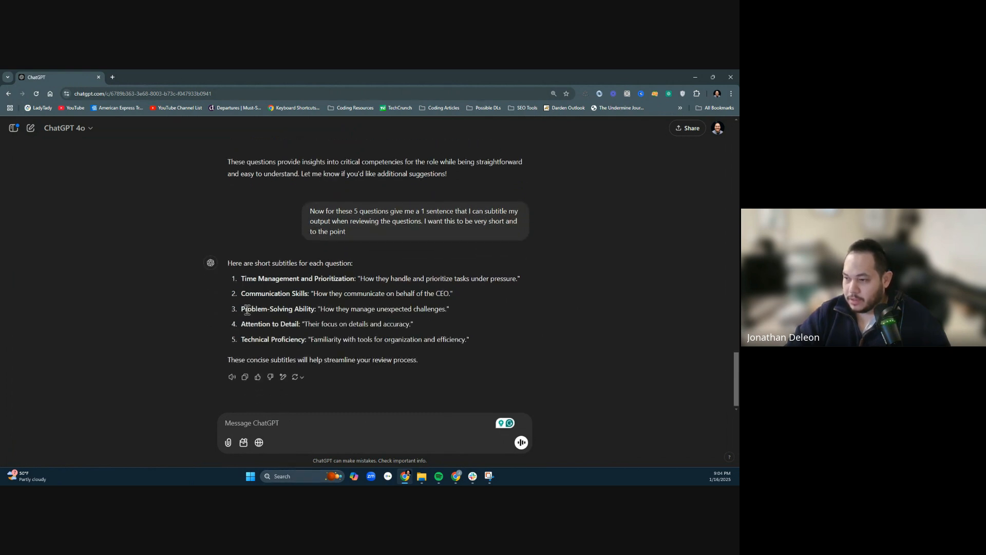
- Copy the five short subtitles with their intro line and paste them below the questions in the Executive Assistant Google Docs document
{"action": "left_click_drag", "start_coordinate": [241, 280], "coordinate": [520, 279]}
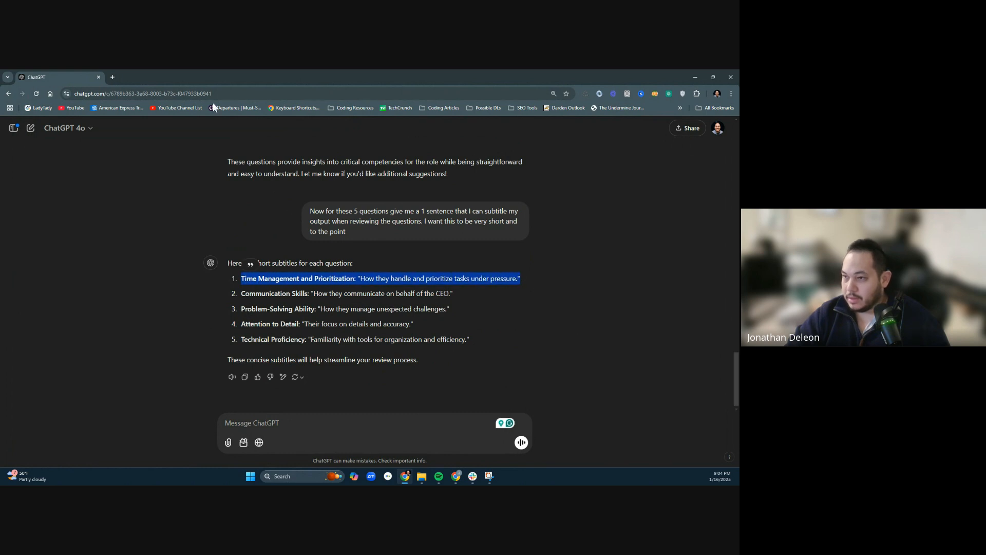
{"action": "left_click_drag", "start_coordinate": [478, 340], "coordinate": [224, 261]}
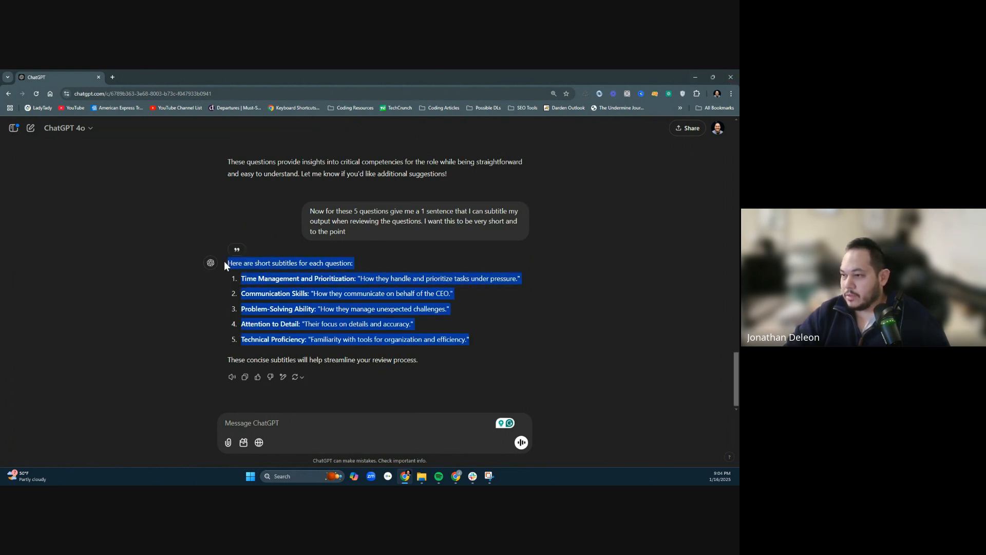
{"action": "left_click", "coordinate": [695, 77]}
{"action": "left_click", "coordinate": [457, 77]}
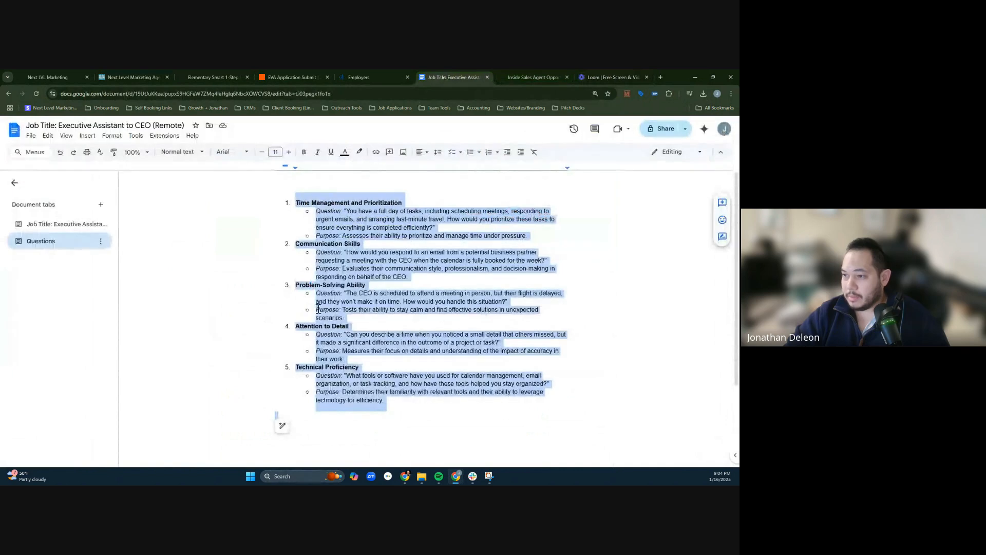
{"action": "left_click", "coordinate": [378, 442]}
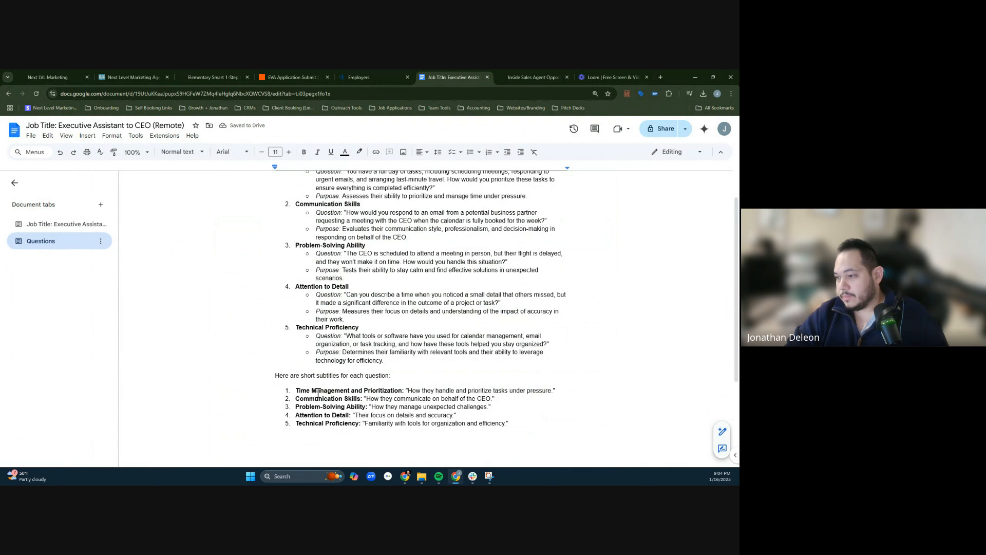
- Replace the Anything Else heading in the Zap message with the copied Time Management and Prioritization subtitle, ending in a colon, and delete the field below
{"action": "left_click_drag", "start_coordinate": [307, 391], "coordinate": [568, 391]}
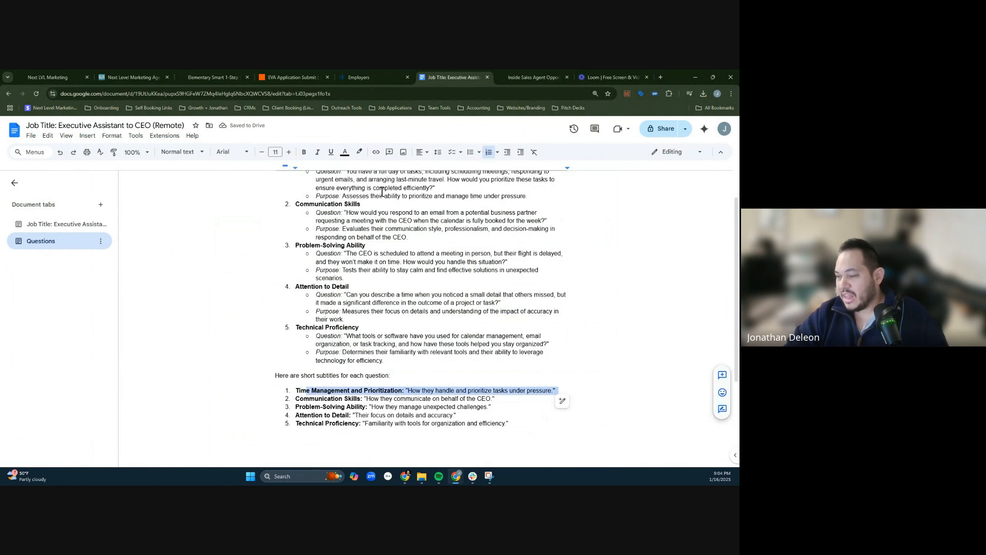
{"action": "left_click_drag", "start_coordinate": [296, 390], "coordinate": [557, 390]}
{"action": "key", "text": "ctrl+c"}
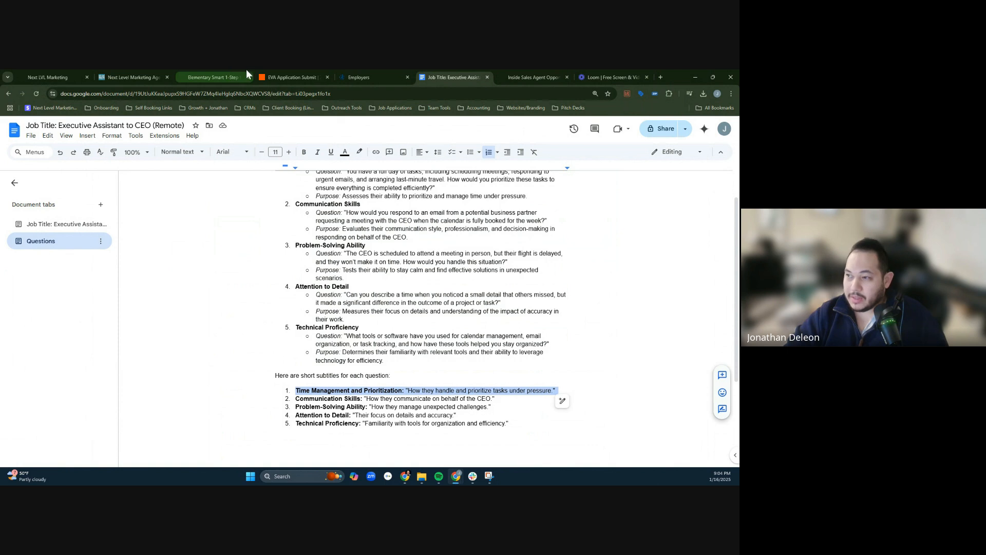
{"action": "left_click", "coordinate": [261, 74]}
{"action": "key", "text": "ctrl+v"}
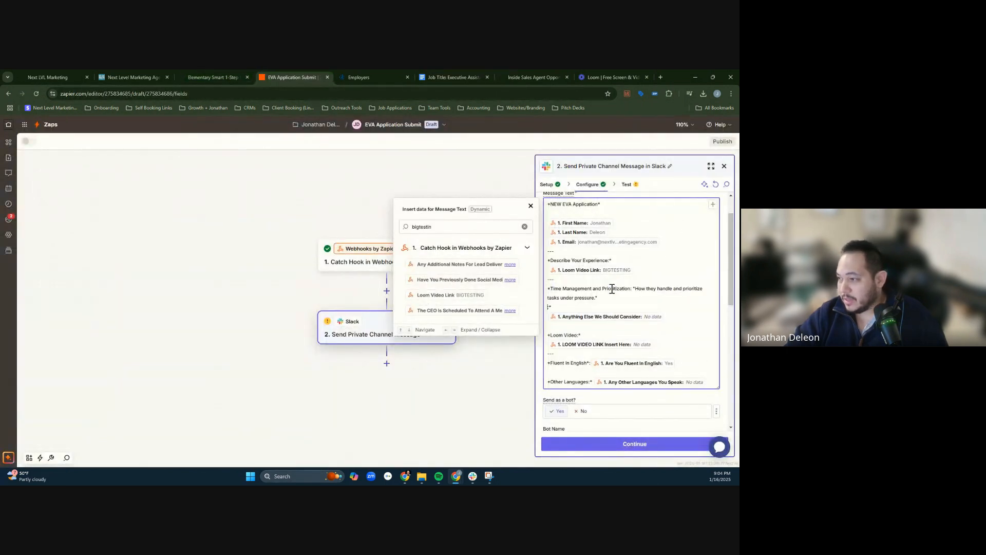
{"action": "key", "text": "BackSpace"}
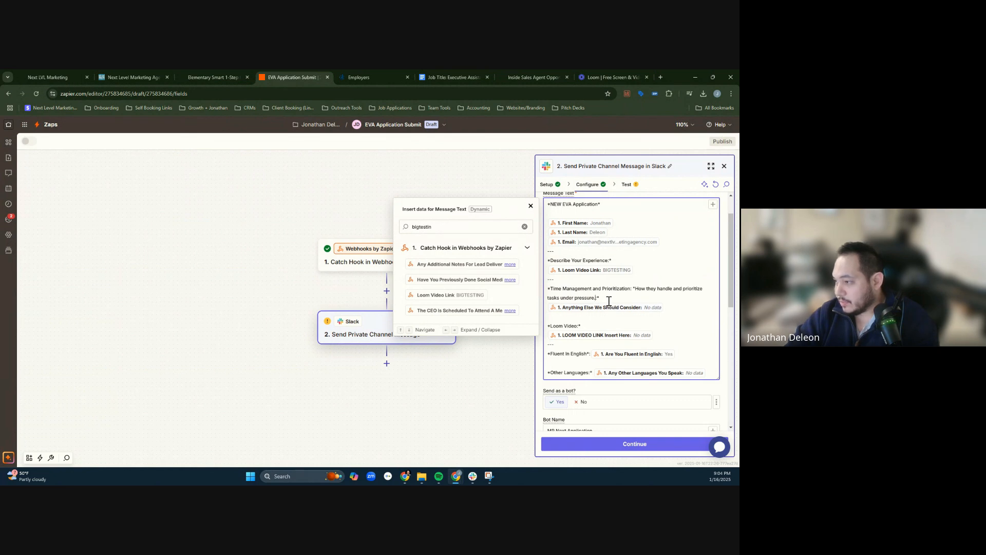
{"action": "left_click", "coordinate": [680, 309]}
{"action": "key", "text": "BackSpace"}
- Search the Catch Hook data for TESTING and look through the matching entries for the time management answer
{"action": "double_click", "coordinate": [483, 228]}
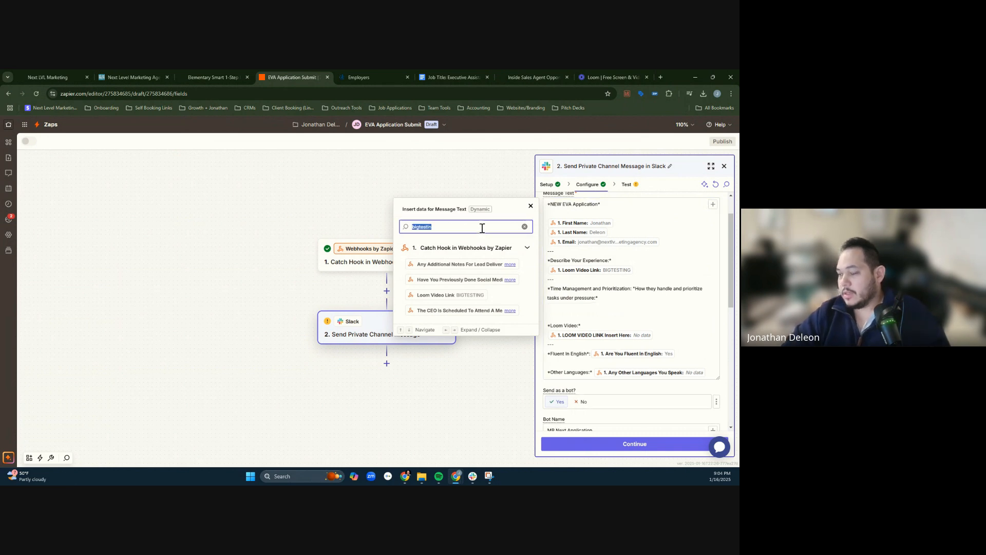
{"action": "type", "text": "testing"}
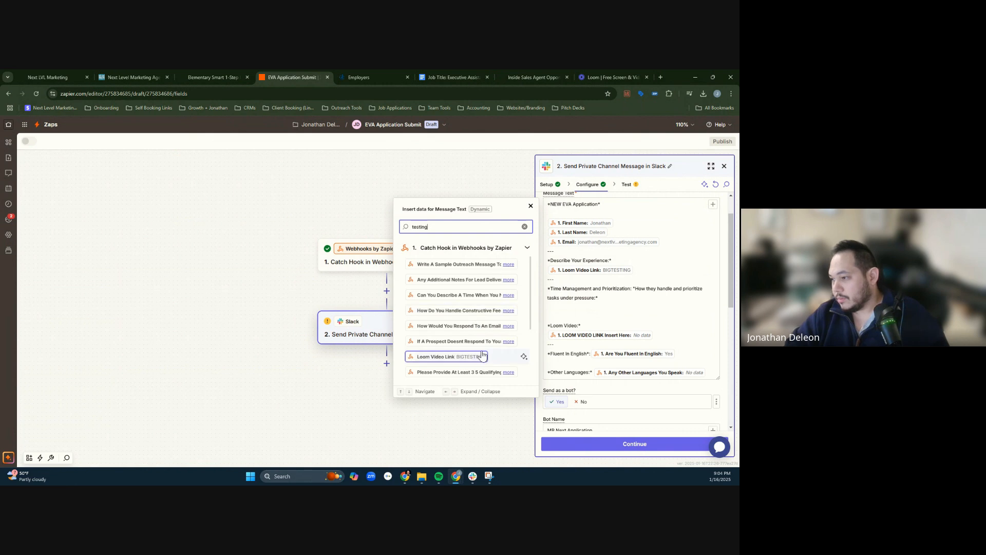
{"action": "scroll", "coordinate": [508, 340], "scroll_direction": "down", "scroll_amount": 5}
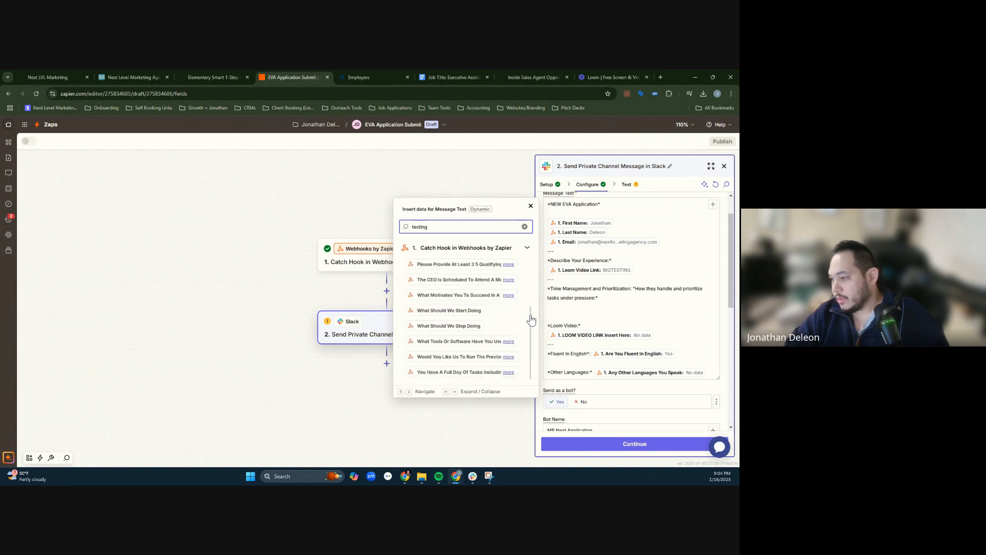
{"action": "left_click_drag", "start_coordinate": [531, 319], "coordinate": [525, 340]}
{"action": "scroll", "coordinate": [506, 301], "scroll_direction": "up", "scroll_amount": 1}
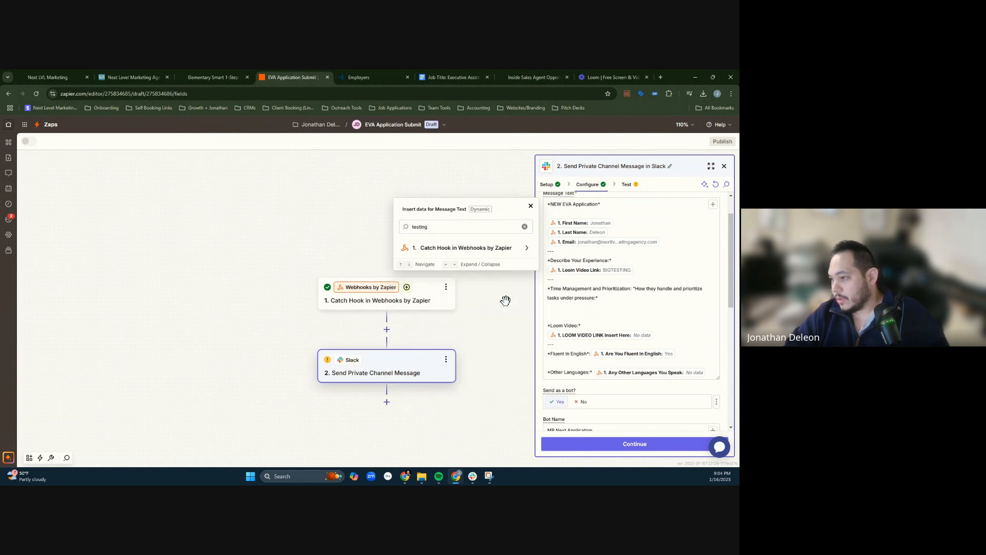
{"action": "left_click", "coordinate": [526, 248]}
{"action": "left_click", "coordinate": [468, 228]}
{"action": "double_click", "coordinate": [467, 228]}
{"action": "type", "text": "TEST"}
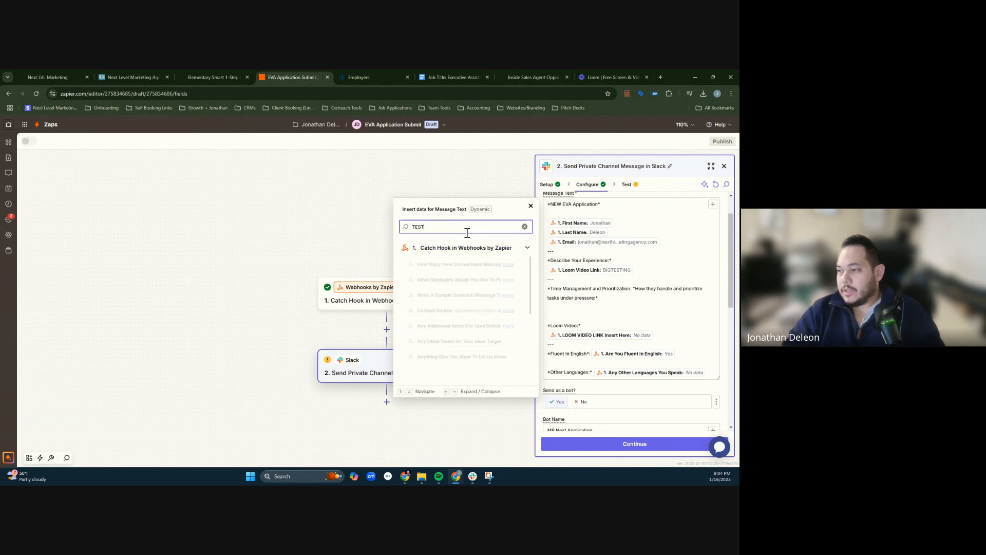
{"action": "type", "text": "ING"}
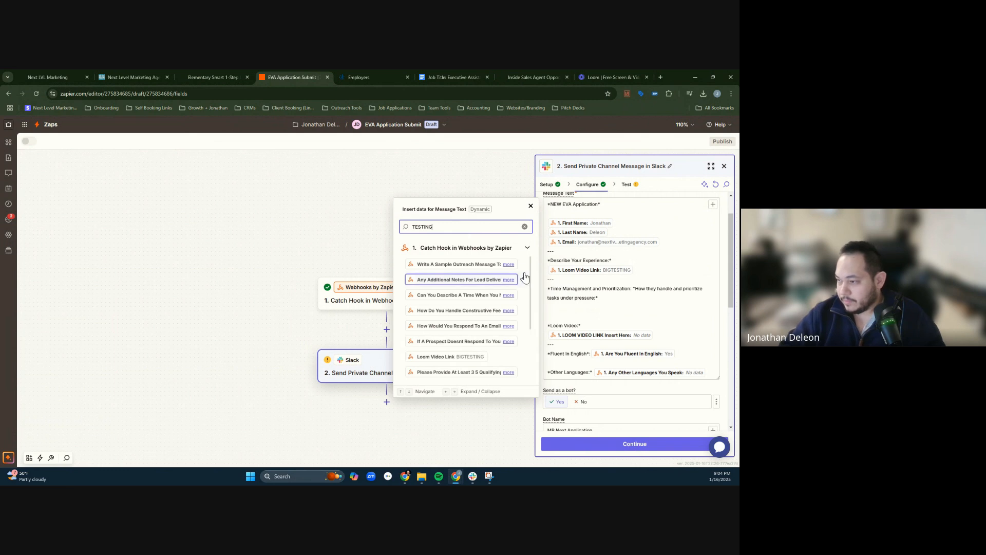
{"action": "scroll", "coordinate": [508, 329], "scroll_direction": "down", "scroll_amount": 3}
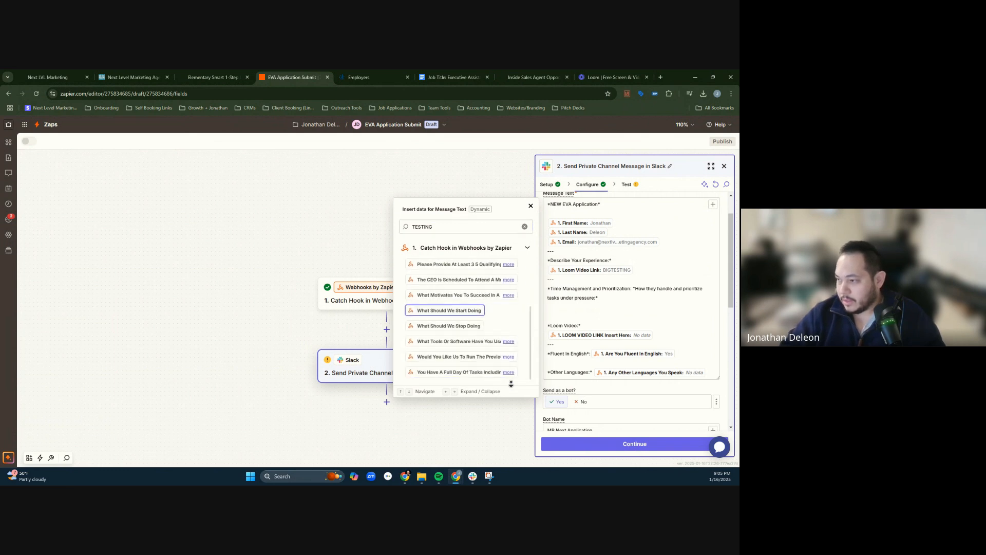
{"action": "scroll", "coordinate": [508, 323], "scroll_direction": "up", "scroll_amount": 3}
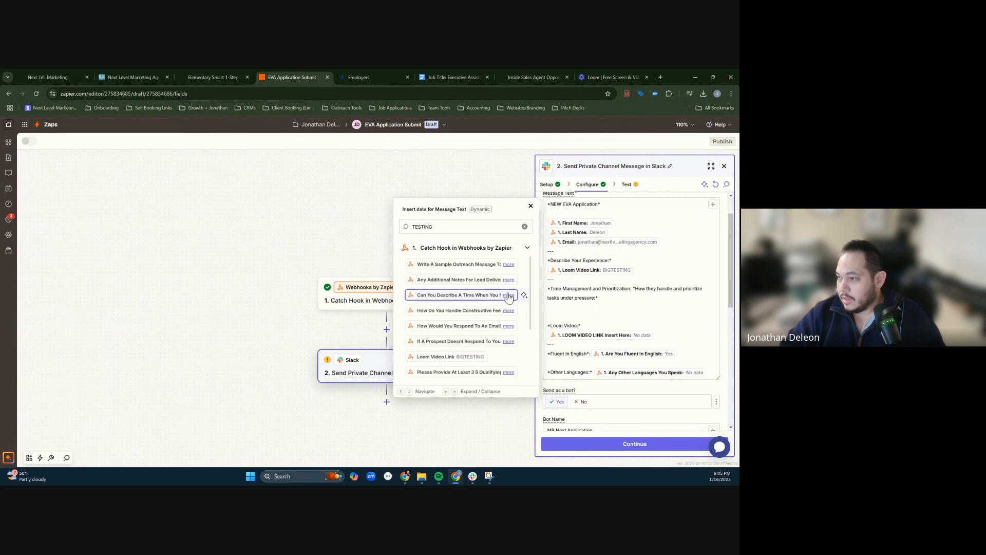
{"action": "left_click", "coordinate": [493, 280]}
{"action": "left_click", "coordinate": [508, 279]}
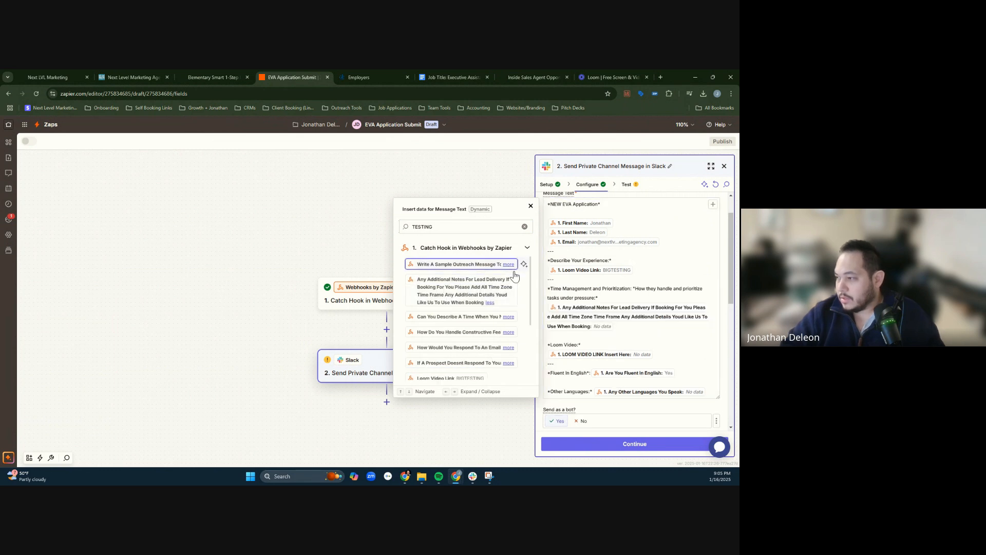
{"action": "left_click", "coordinate": [641, 326]}
{"action": "key", "text": "BackSpace"}
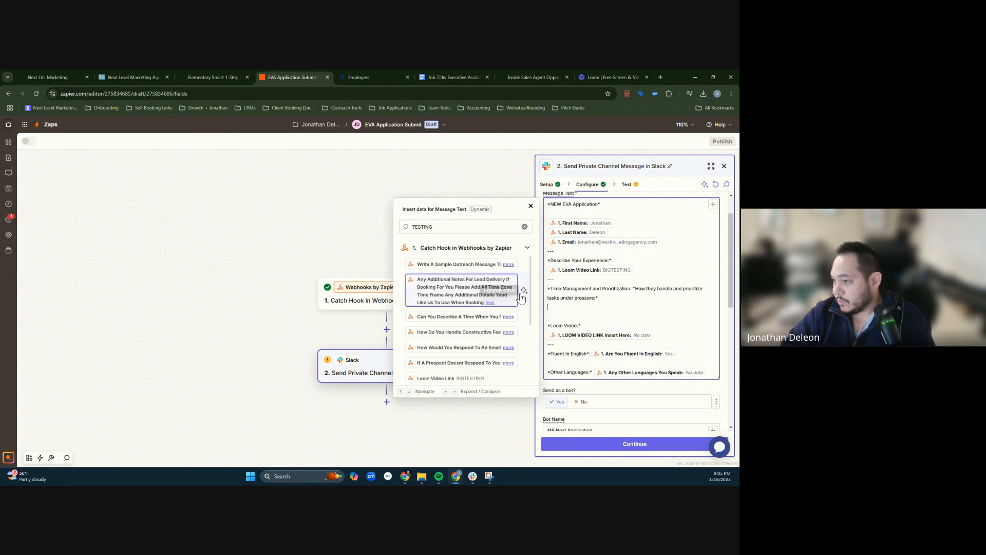
- Check the TESTING matches in the Catch Hook data and expand the What Tools Or Software Have You Used entry
{"action": "left_click", "coordinate": [508, 265]}
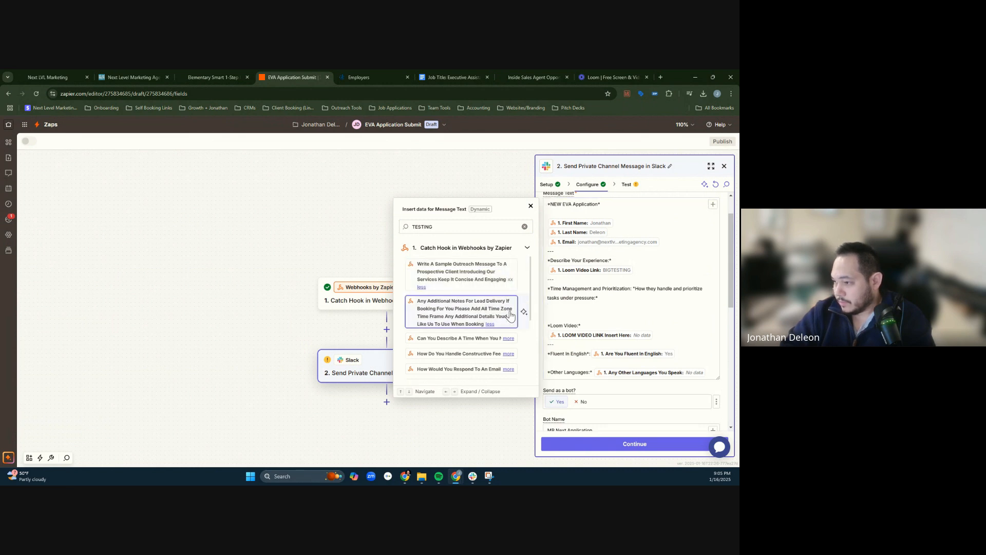
{"action": "scroll", "coordinate": [504, 308], "scroll_direction": "down", "scroll_amount": 3}
{"action": "scroll", "coordinate": [508, 303], "scroll_direction": "up", "scroll_amount": 2}
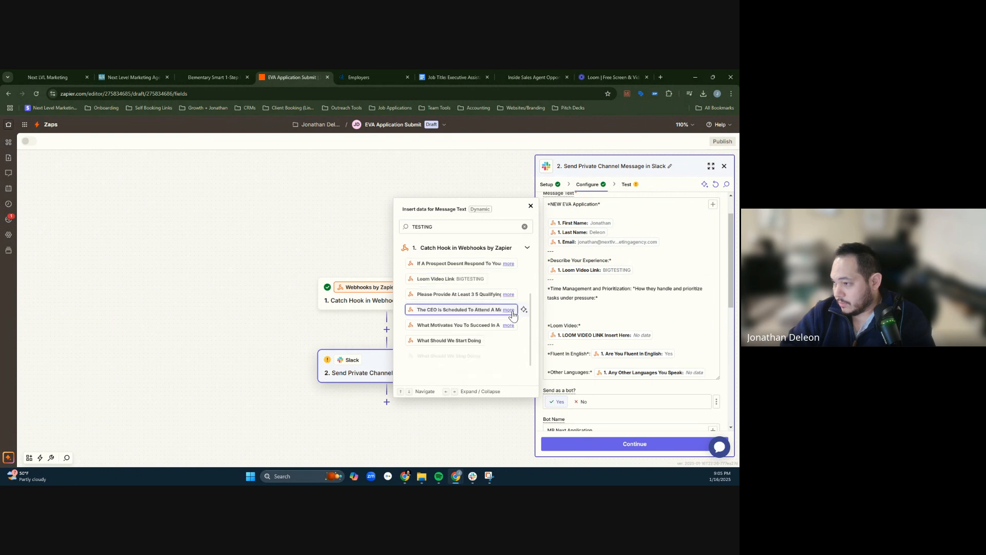
{"action": "scroll", "coordinate": [508, 308], "scroll_direction": "down", "scroll_amount": 3}
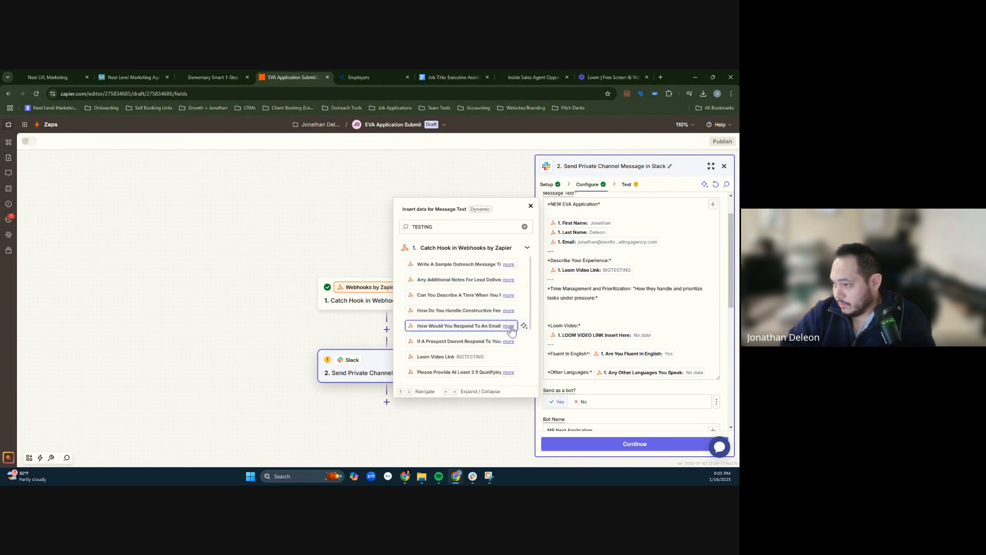
{"action": "scroll", "coordinate": [511, 339], "scroll_direction": "down", "scroll_amount": 2}
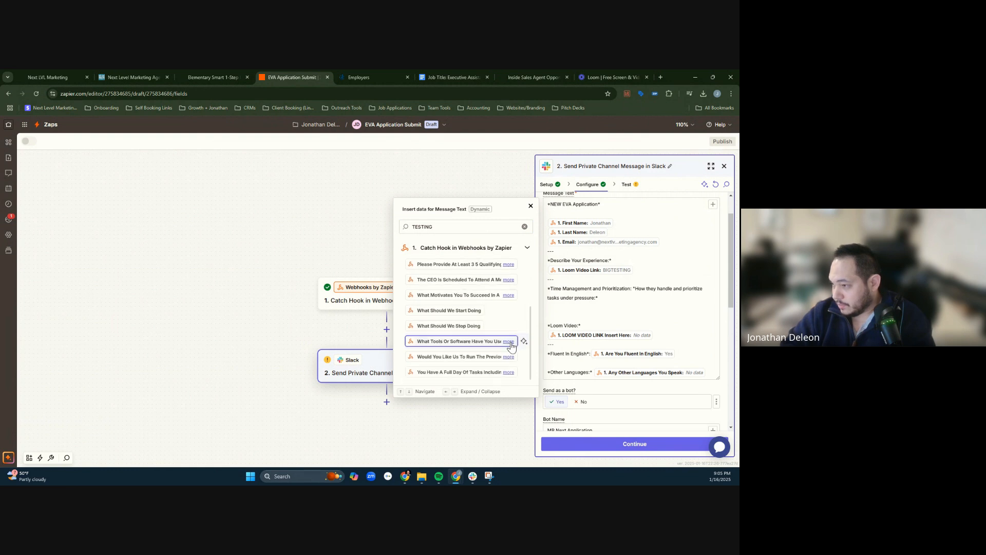
{"action": "left_click", "coordinate": [508, 342]}
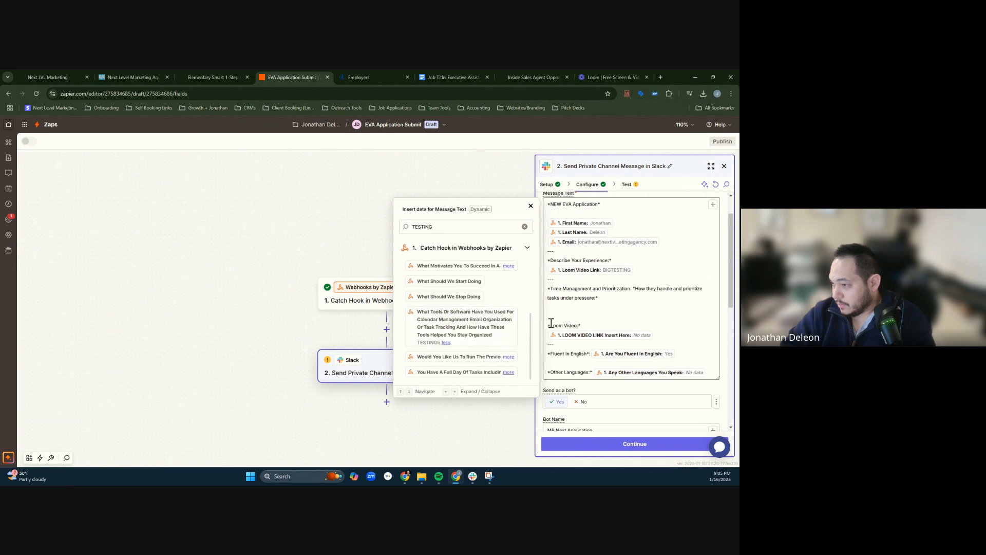
- Replace the Loom Video heading with the What Tools Or Software Have You Used field and set it apart with blank lines
{"action": "left_click", "coordinate": [584, 321]}
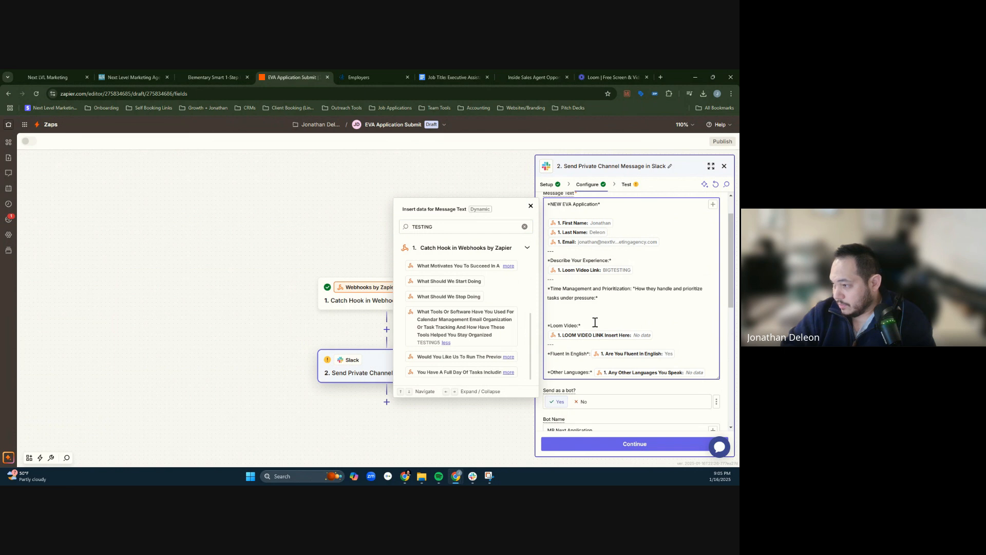
{"action": "triple_click", "coordinate": [595, 322]}
{"action": "key", "text": "BackSpace"}
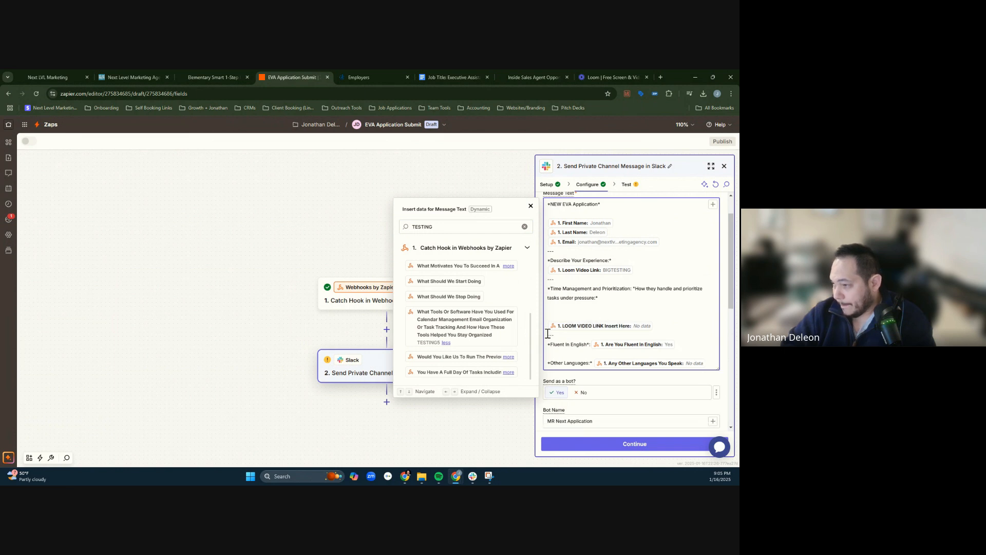
{"action": "left_click", "coordinate": [478, 339]}
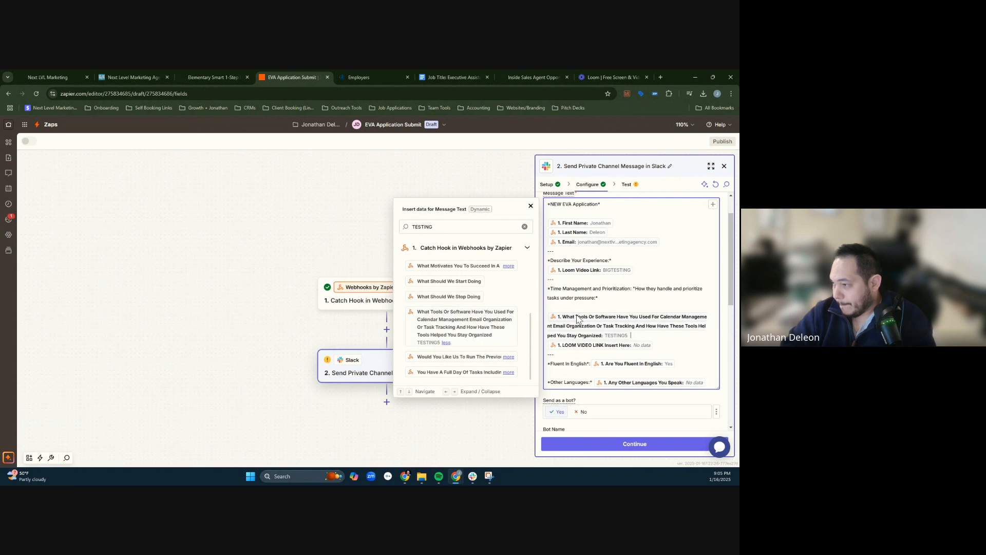
{"action": "left_click", "coordinate": [661, 334]}
{"action": "key", "text": "Return"}
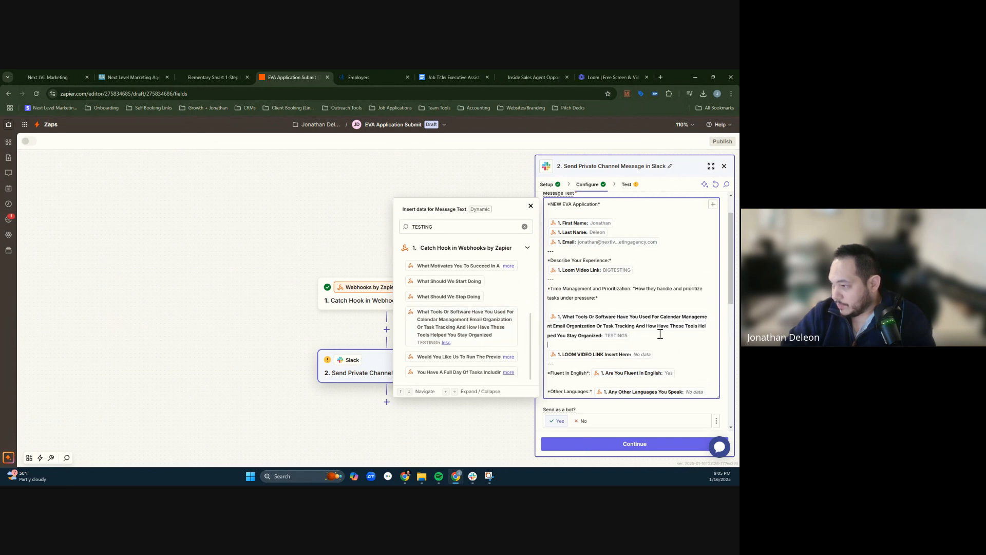
{"action": "key", "text": "Return"}
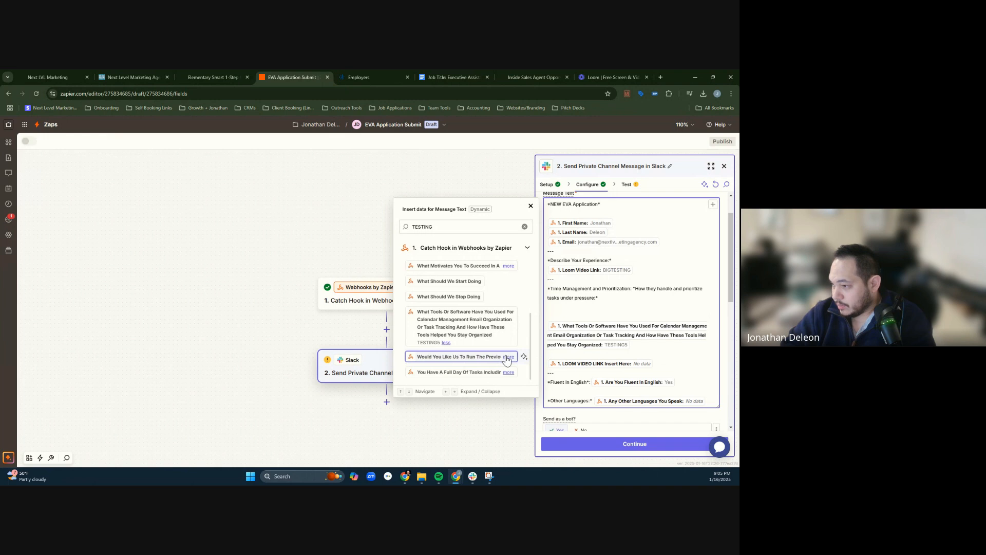
- Insert the You Have A Full Day Of Tasks field after the Time Management and Prioritization subtitle and add blank lines below it
{"action": "left_click", "coordinate": [508, 357]}
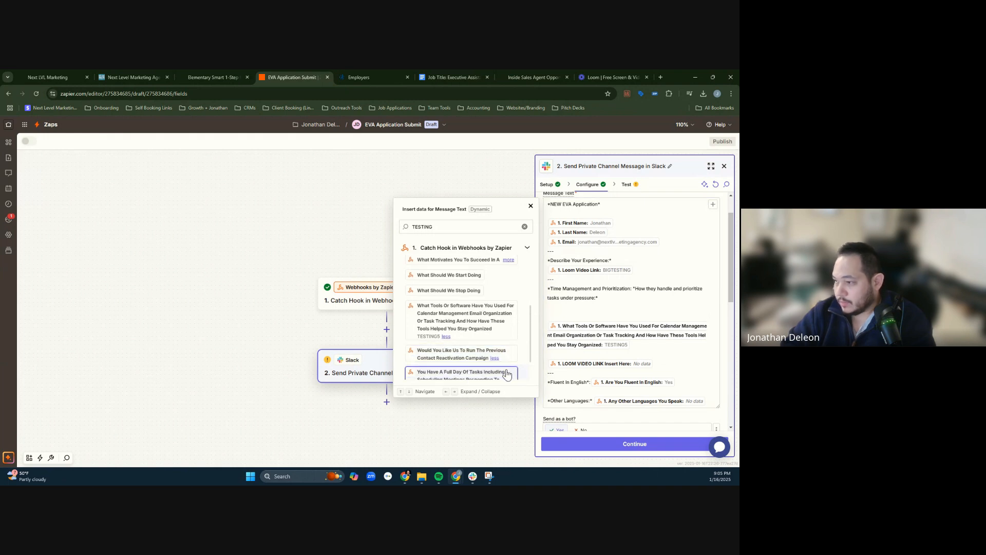
{"action": "left_click", "coordinate": [506, 374]}
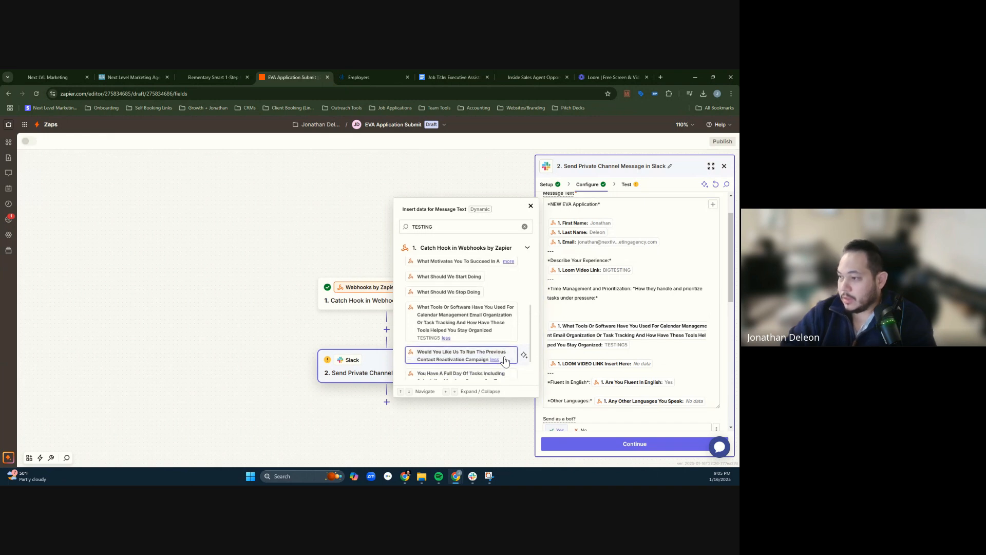
{"action": "left_click", "coordinate": [592, 302]}
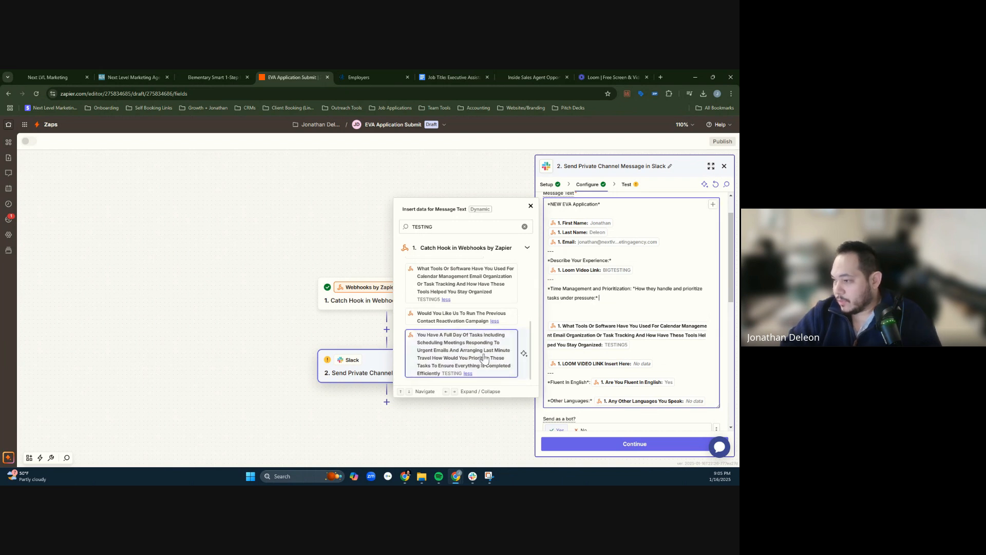
{"action": "left_click", "coordinate": [462, 354]}
{"action": "key", "text": "Return"}
{"action": "key", "text": "Return"}
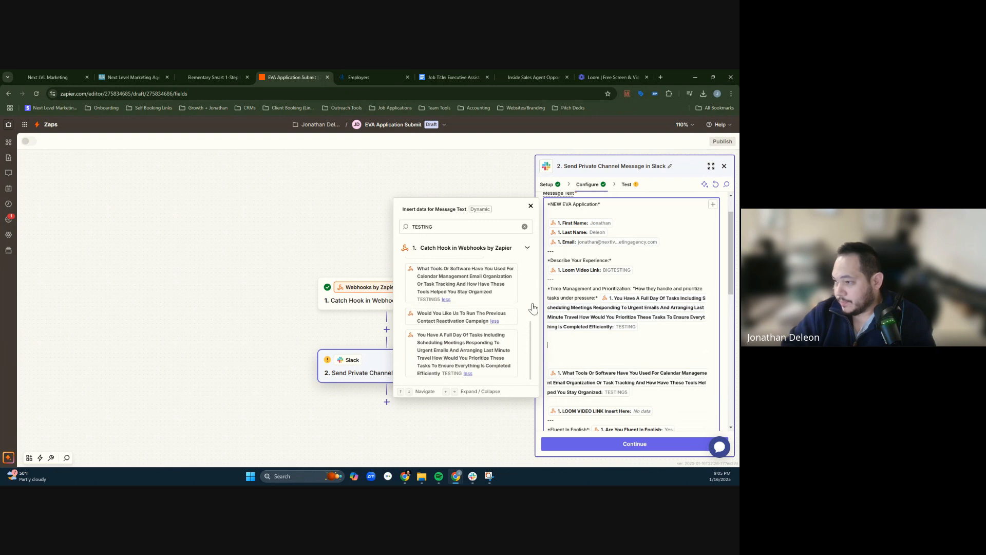
- Find the How Would You Respond To An Email field in the Catch Hook data and insert it below the full-day-of-tasks answer
{"action": "left_click", "coordinate": [495, 321]}
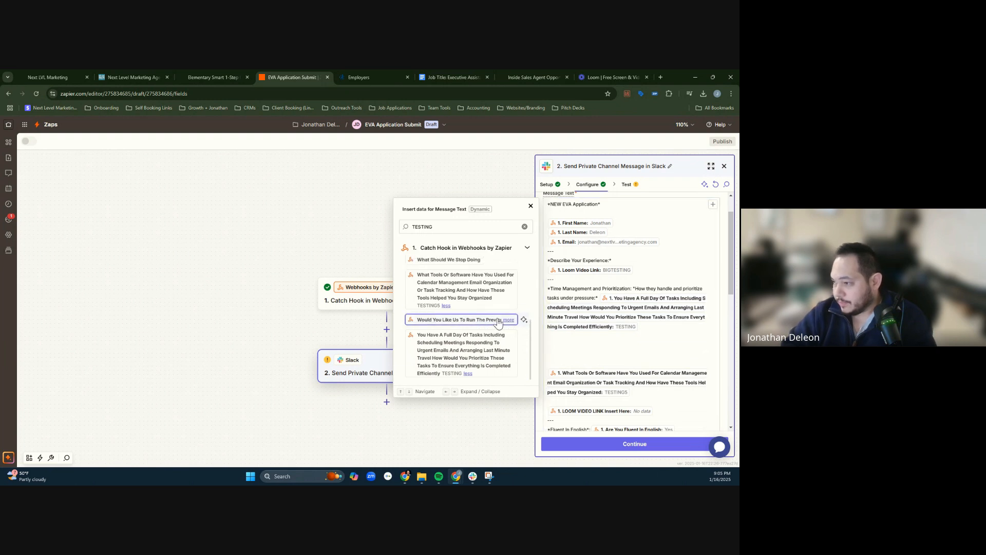
{"action": "scroll", "coordinate": [497, 323], "scroll_direction": "up", "scroll_amount": 5}
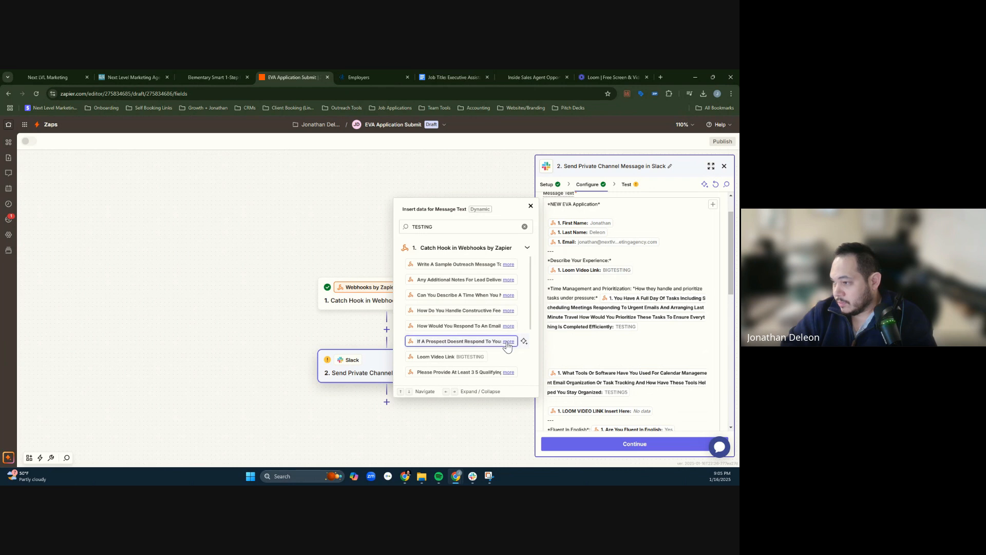
{"action": "left_click", "coordinate": [507, 343]}
{"action": "left_click", "coordinate": [509, 326]}
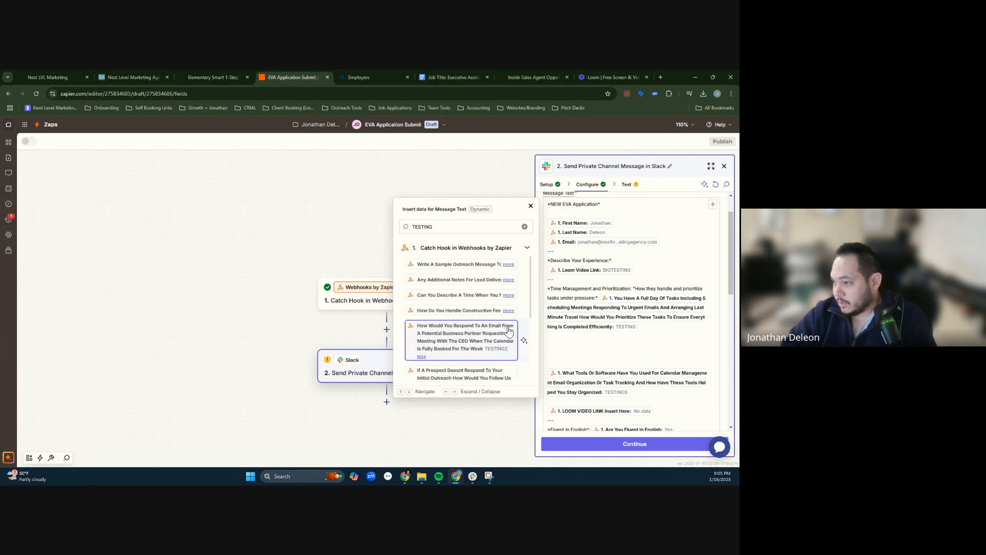
{"action": "left_click", "coordinate": [585, 342]}
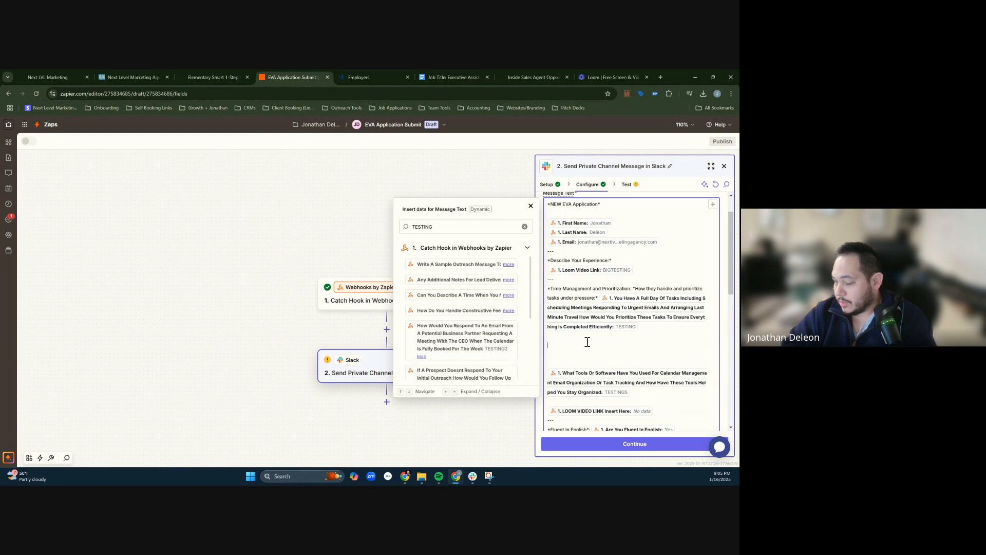
{"action": "left_click", "coordinate": [516, 349]}
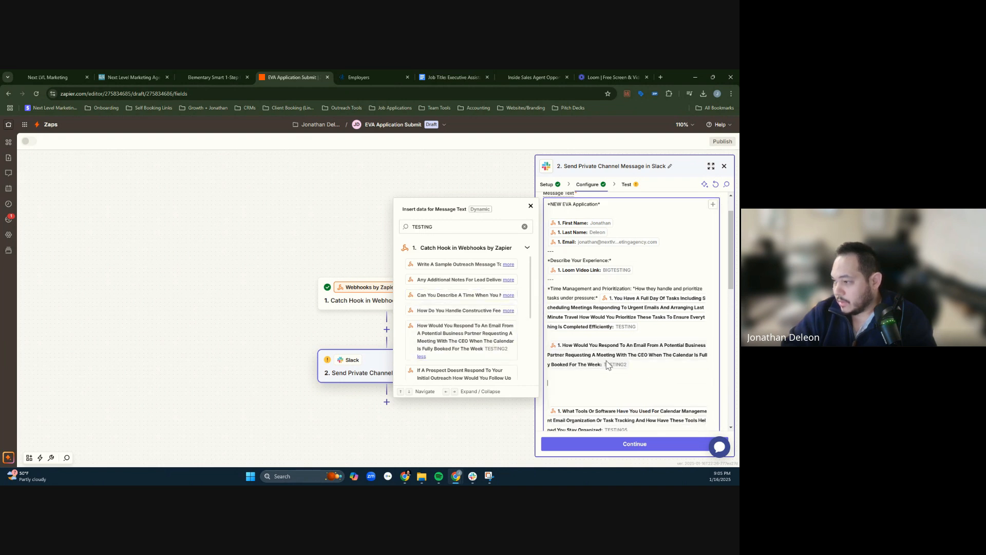
- Insert the Can You Describe A Time When You Noticed A Small Detail field below the email response answer
{"action": "left_click", "coordinate": [509, 310]}
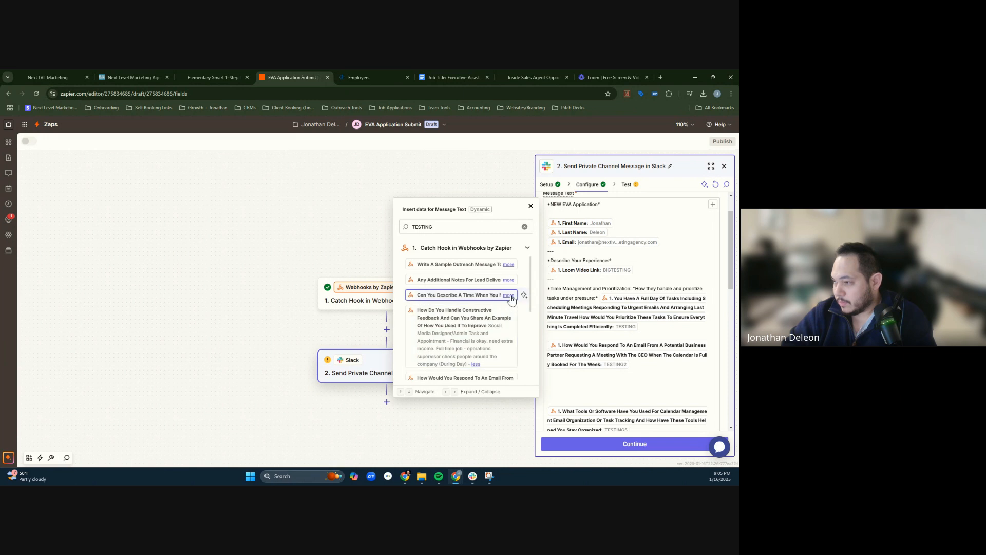
{"action": "left_click", "coordinate": [509, 295]}
{"action": "left_click", "coordinate": [506, 298]}
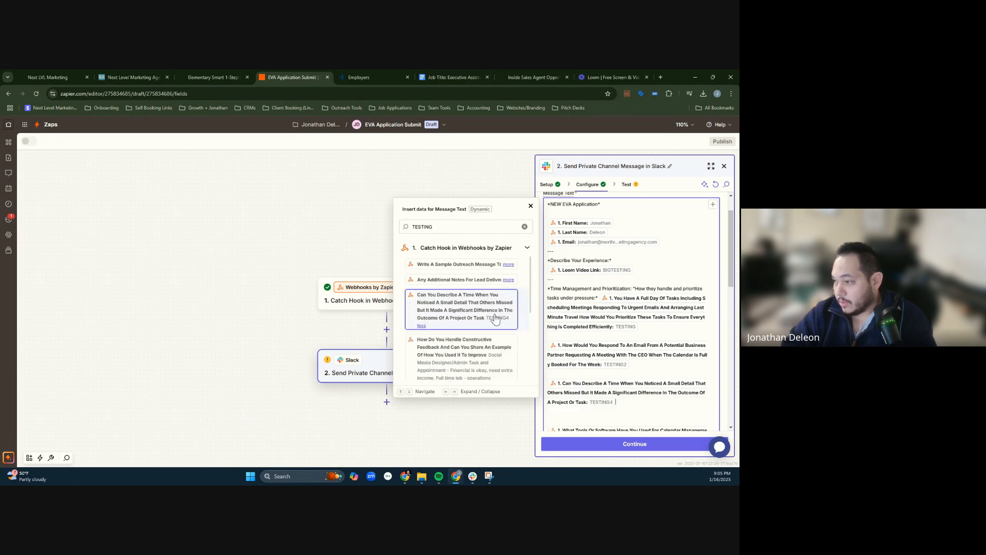
- Look through the TESTING matches in the Catch Hook data for the answer still missing from the message
{"action": "left_click", "coordinate": [509, 280]}
{"action": "left_click", "coordinate": [507, 265]}
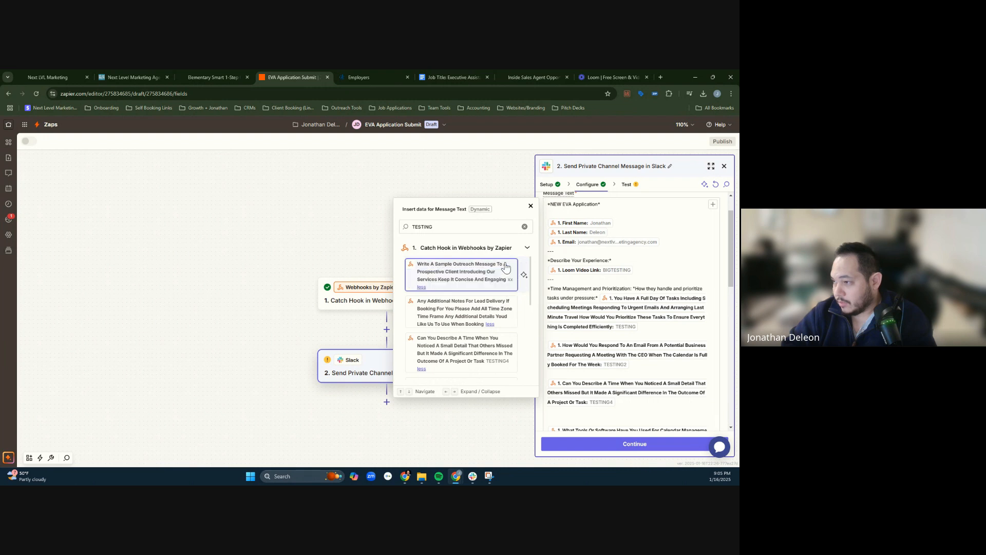
{"action": "scroll", "coordinate": [493, 277], "scroll_direction": "down", "scroll_amount": 2}
{"action": "scroll", "coordinate": [500, 273], "scroll_direction": "up", "scroll_amount": 2}
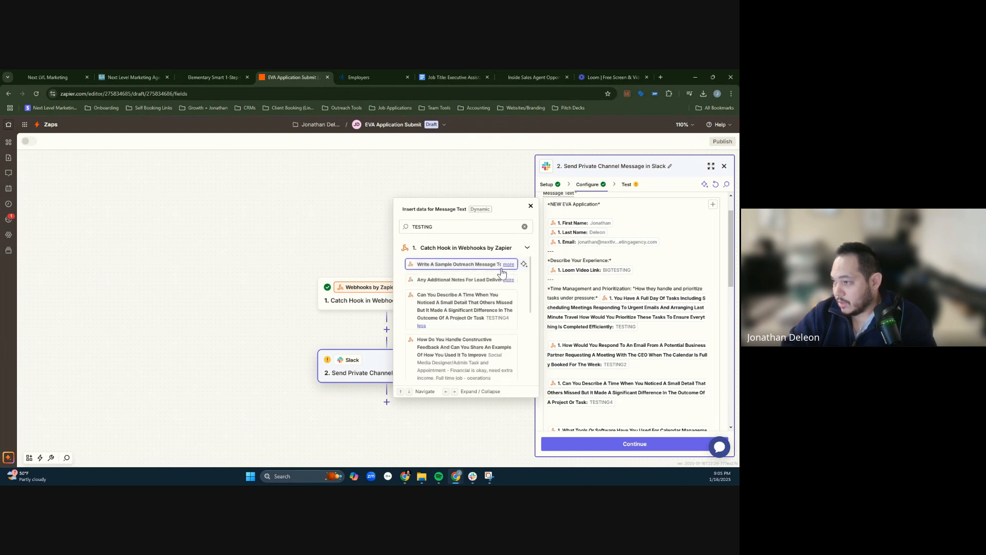
{"action": "scroll", "coordinate": [506, 272], "scroll_direction": "down", "scroll_amount": 1}
{"action": "scroll", "coordinate": [522, 264], "scroll_direction": "up", "scroll_amount": 1}
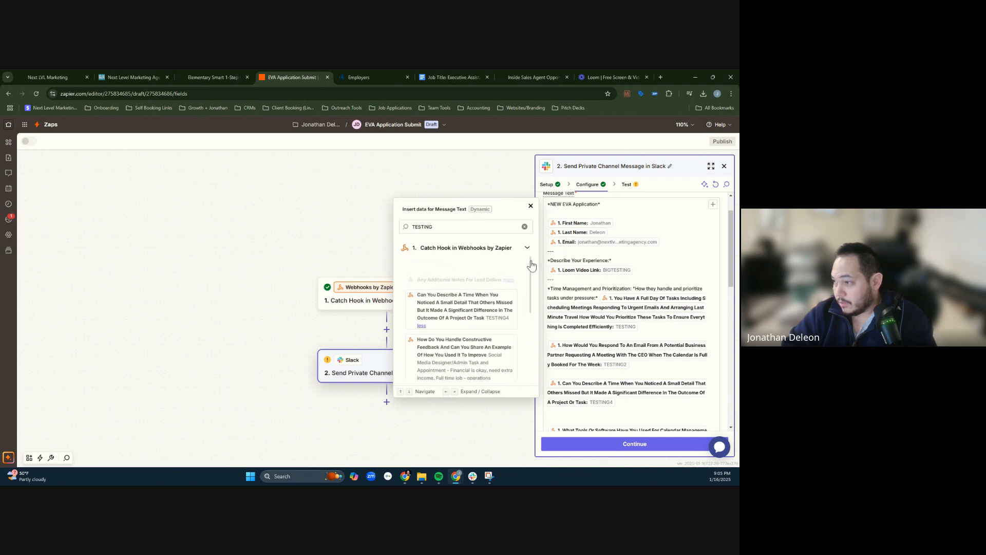
{"action": "left_click", "coordinate": [508, 264]}
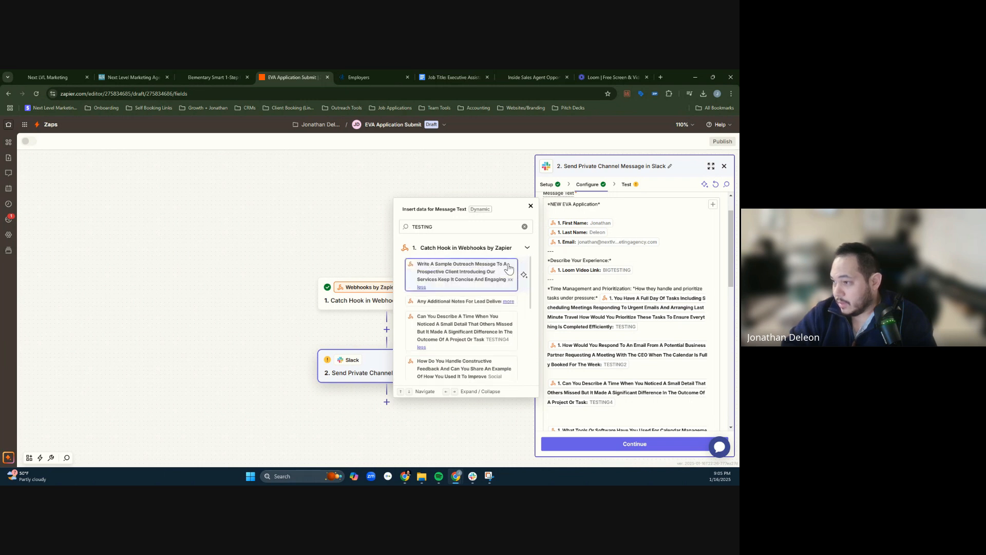
{"action": "left_click", "coordinate": [509, 302]}
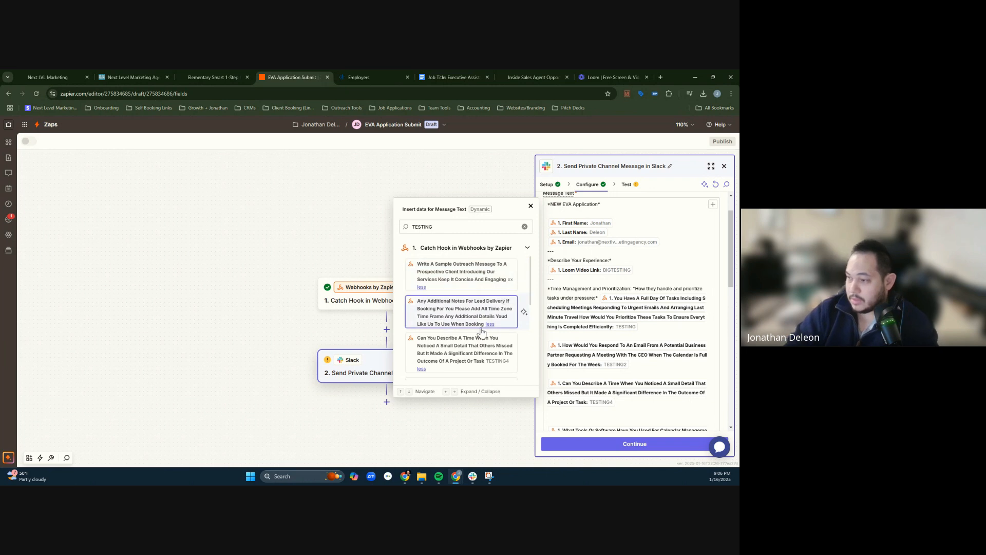
{"action": "scroll", "coordinate": [493, 324], "scroll_direction": "down", "scroll_amount": 2}
{"action": "scroll", "coordinate": [488, 336], "scroll_direction": "down", "scroll_amount": 4}
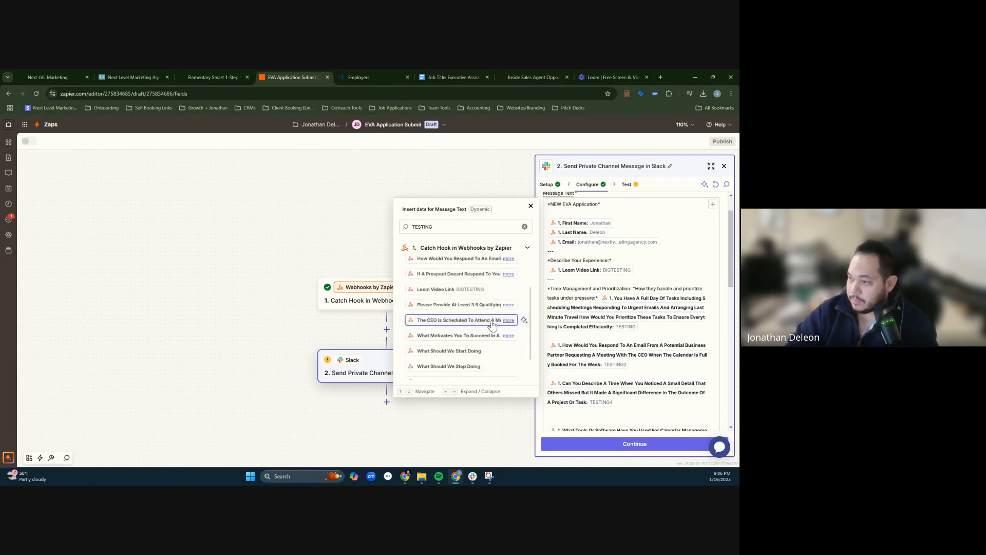
{"action": "scroll", "coordinate": [503, 279], "scroll_direction": "up", "scroll_amount": 2}
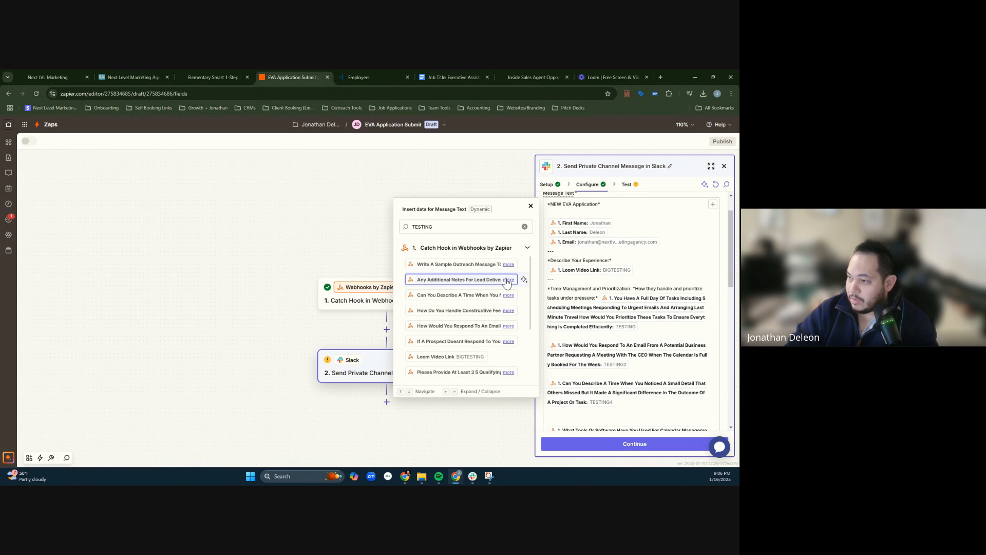
- Expand the shortened TESTING matches one by one, from the sample outreach message to the lead qualifying criteria, and check their answers
{"action": "left_click", "coordinate": [508, 264]}
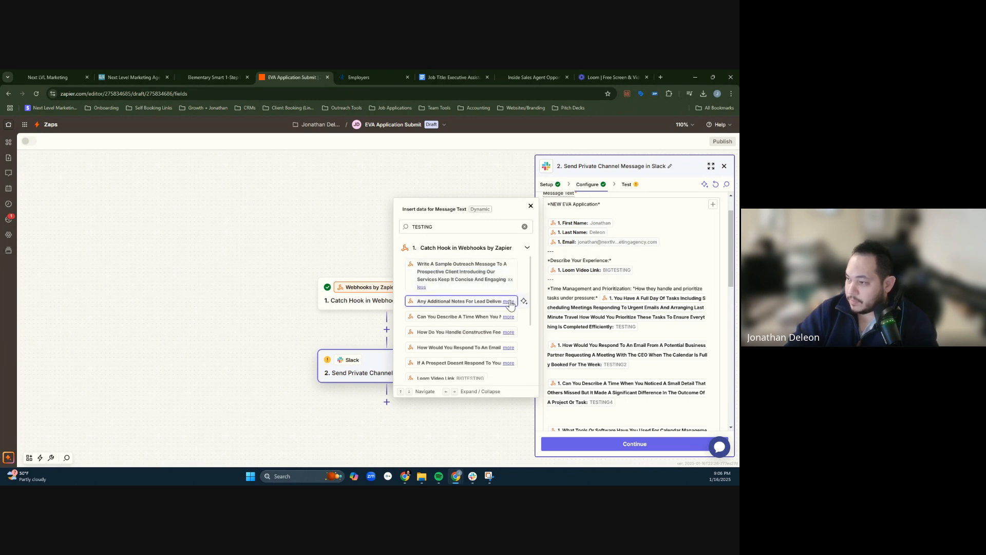
{"action": "left_click", "coordinate": [509, 301]}
{"action": "left_click", "coordinate": [509, 339]}
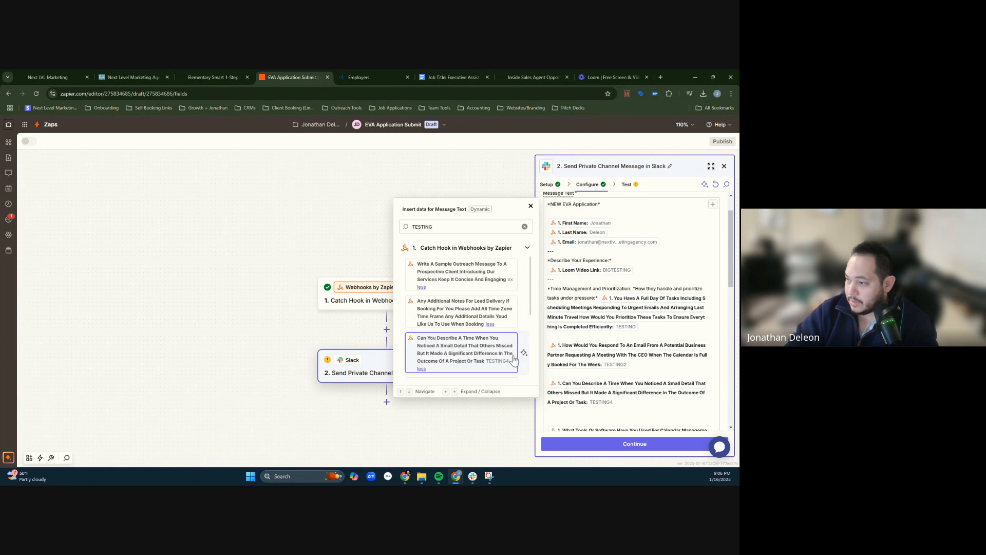
{"action": "scroll", "coordinate": [513, 354], "scroll_direction": "down", "scroll_amount": 1}
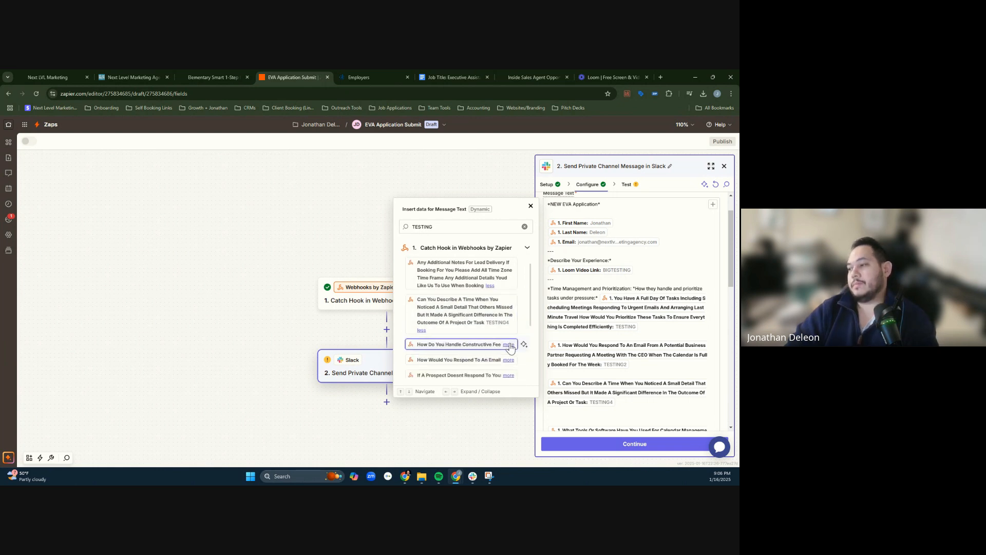
{"action": "left_click", "coordinate": [509, 345]}
{"action": "scroll", "coordinate": [509, 347], "scroll_direction": "down", "scroll_amount": 2}
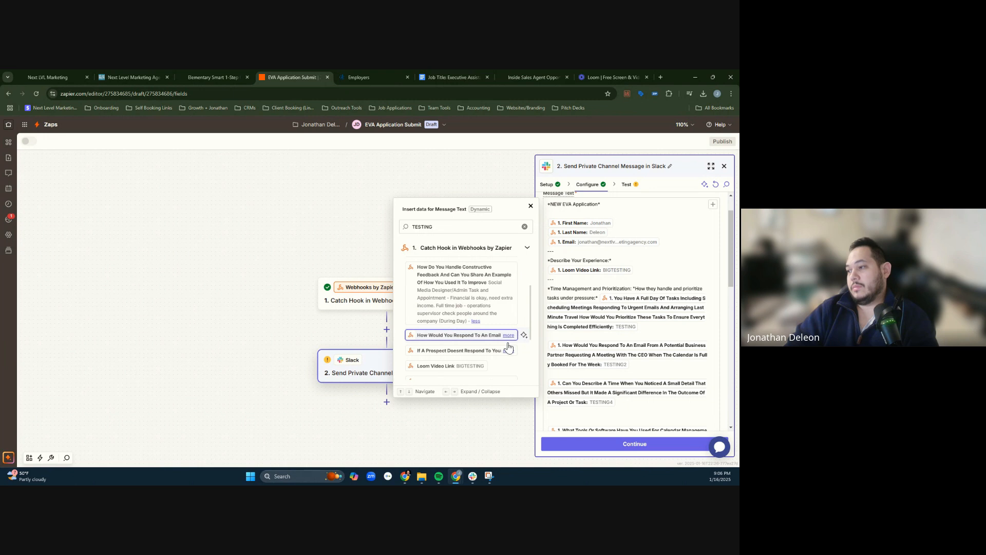
{"action": "left_click", "coordinate": [509, 336]}
{"action": "scroll", "coordinate": [510, 329], "scroll_direction": "down", "scroll_amount": 2}
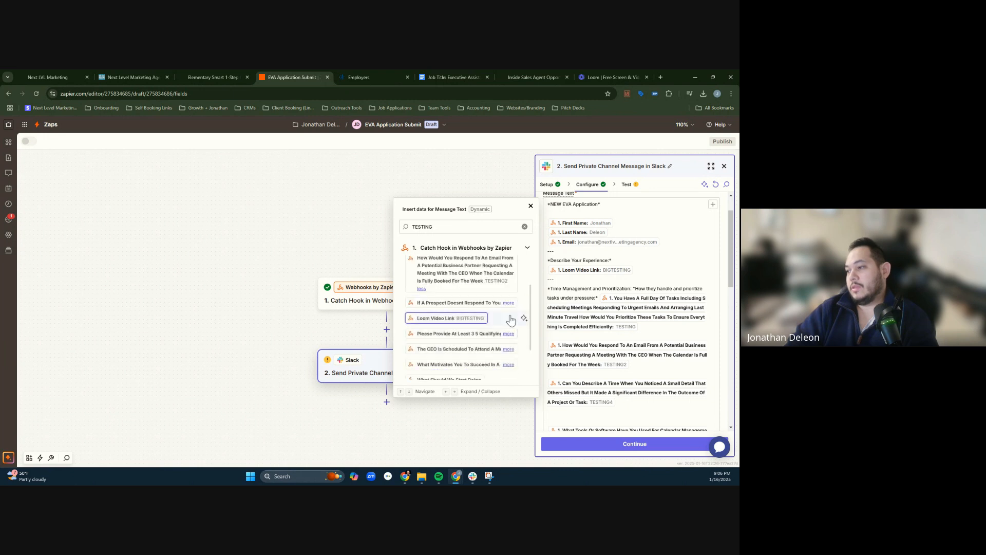
{"action": "left_click", "coordinate": [509, 304]}
{"action": "scroll", "coordinate": [511, 314], "scroll_direction": "down", "scroll_amount": 2}
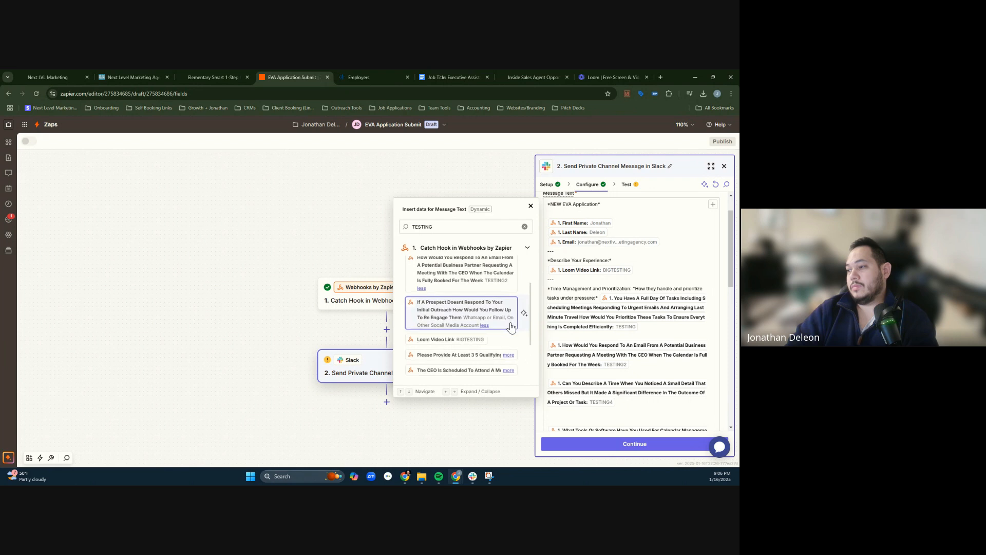
{"action": "left_click", "coordinate": [508, 285]}
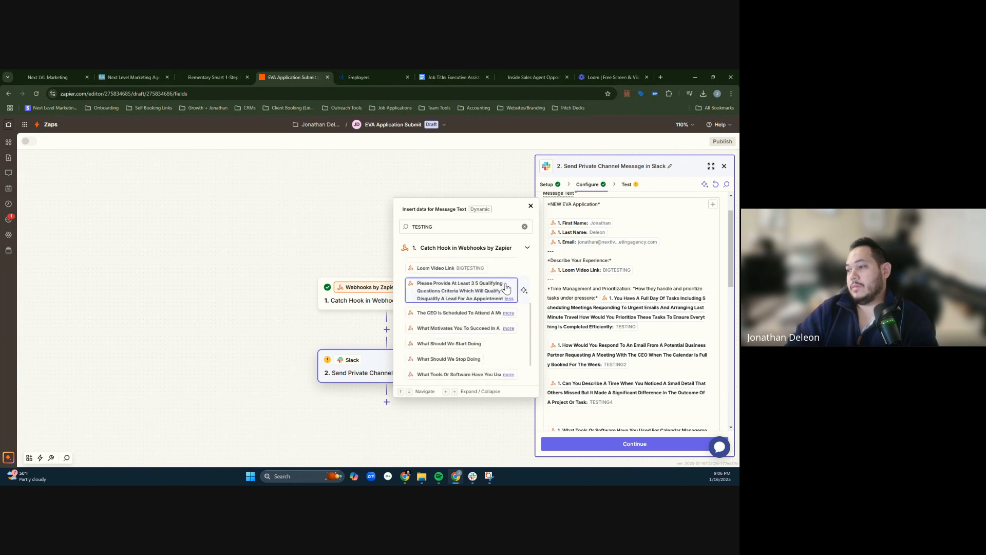
- Insert the The CEO Is Scheduled To Attend A Meeting field between the email response and small detail answers, followed by a blank line
{"action": "left_click", "coordinate": [510, 314]}
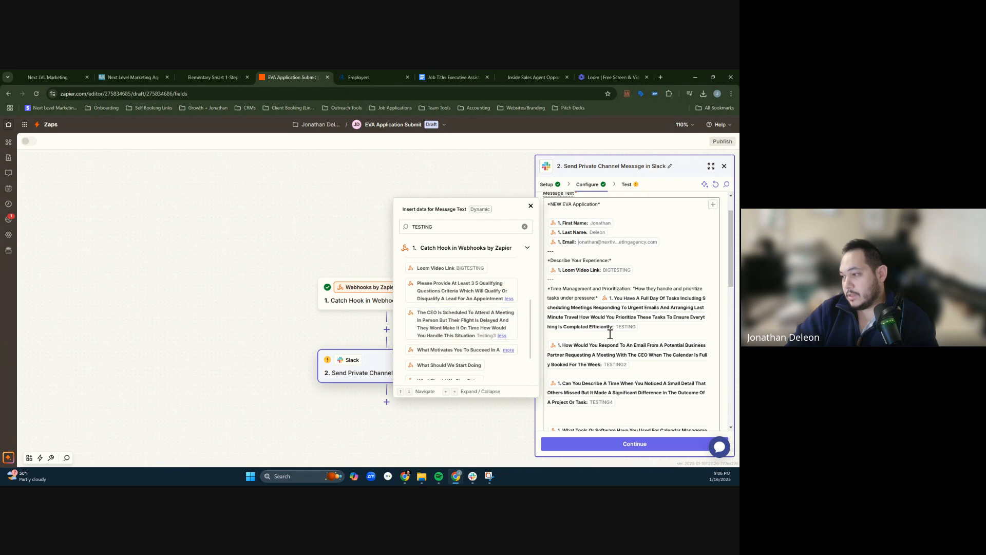
{"action": "left_click", "coordinate": [656, 332]}
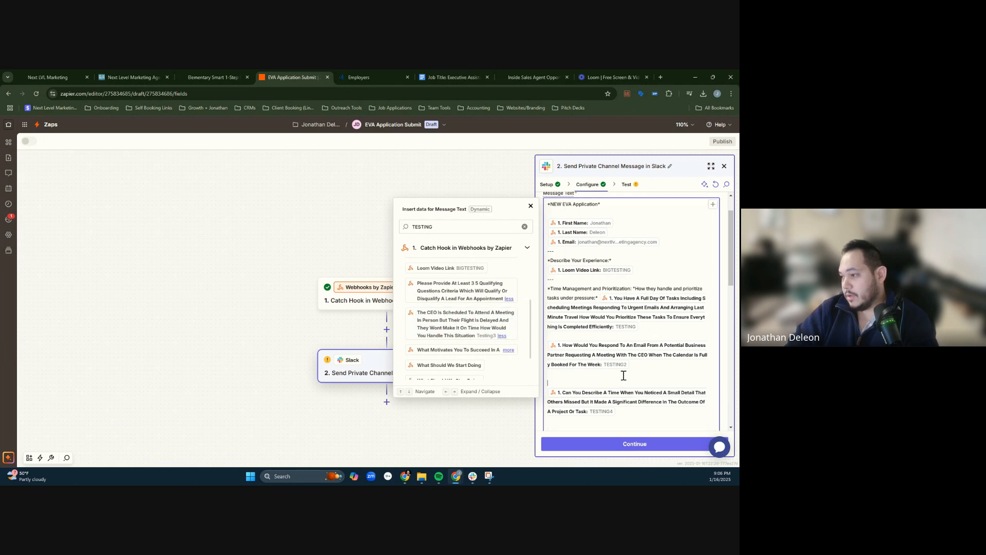
{"action": "left_click", "coordinate": [457, 324]}
{"action": "scroll", "coordinate": [619, 323], "scroll_direction": "down", "scroll_amount": 3}
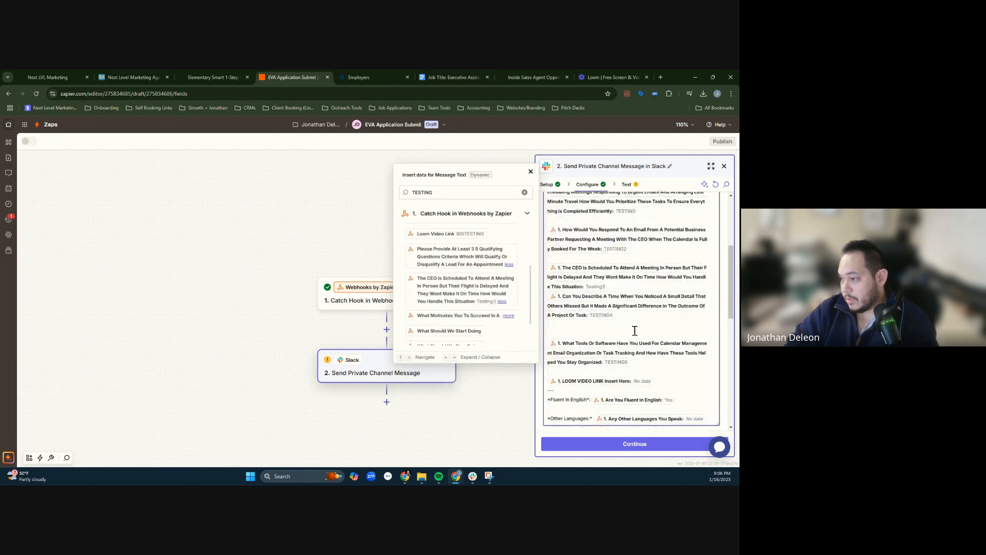
{"action": "key", "text": "Return"}
- Remove the extra blank line above the What Tools Or Software field and delete the LOOM VIDEO LINK Insert Here field below it
{"action": "left_click", "coordinate": [608, 341]}
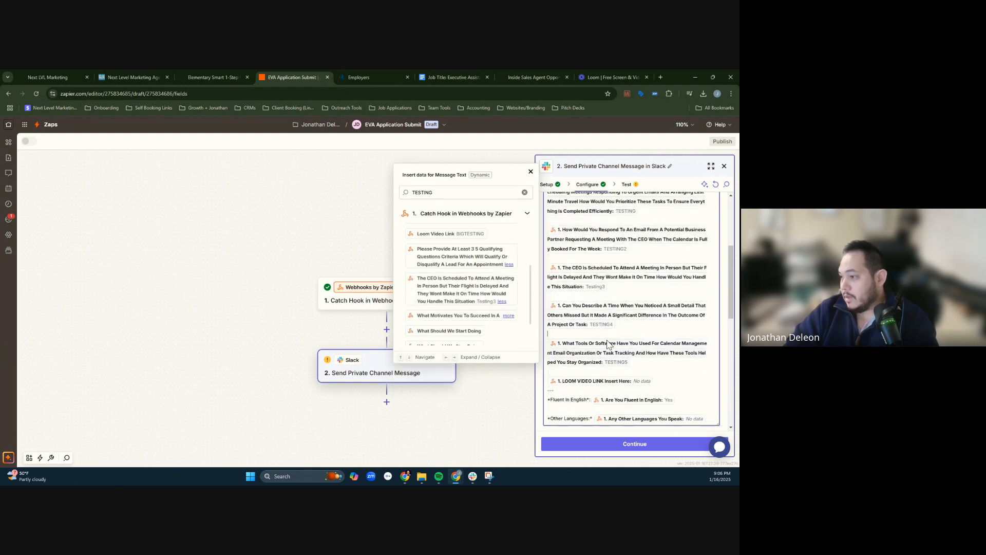
{"action": "key", "text": "BackSpace"}
{"action": "scroll", "coordinate": [657, 343], "scroll_direction": "down", "scroll_amount": 1}
{"action": "key", "text": "BackSpace"}
{"action": "key", "text": "BackSpace"}
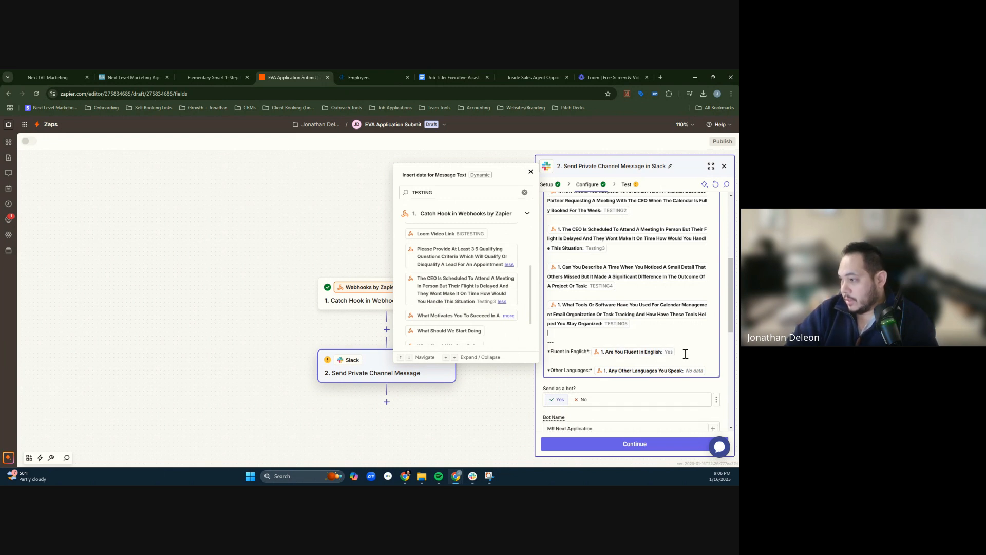
- Delete the Other Languages heading and its field so the message ends with the Fluent In English line, and close the data picker
{"action": "left_click", "coordinate": [560, 353]}
{"action": "left_click_drag", "start_coordinate": [575, 351], "coordinate": [558, 353]}
{"action": "left_click", "coordinate": [690, 352]}
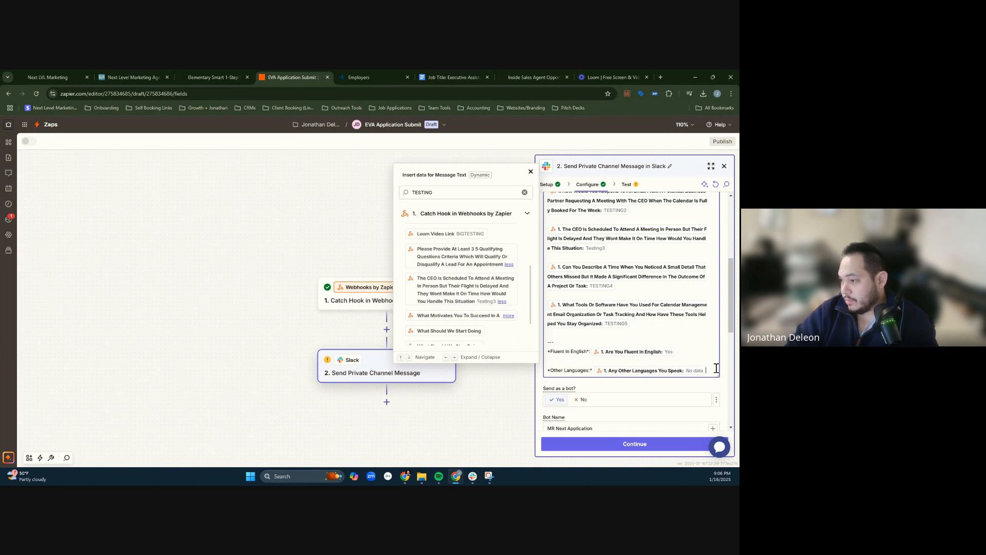
{"action": "key", "text": "BackSpace"}
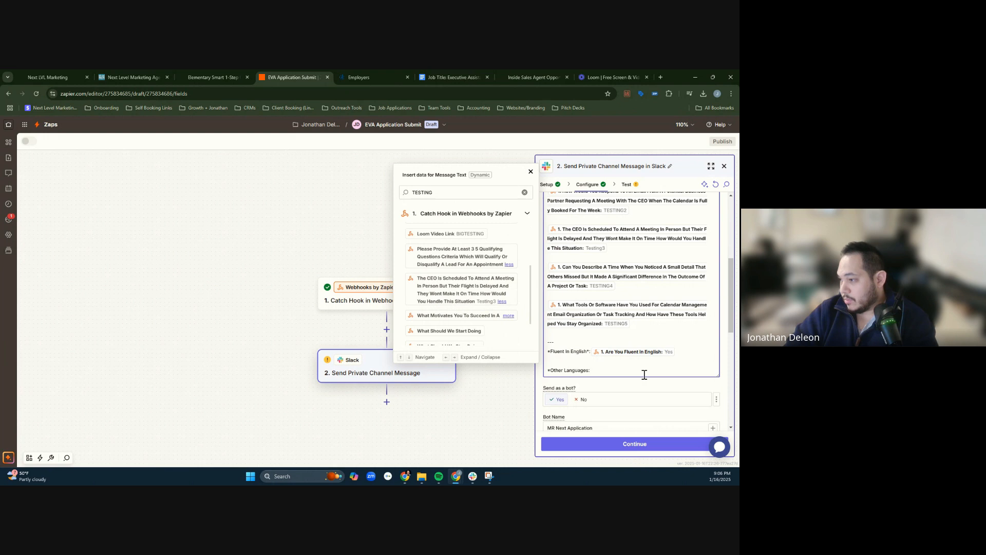
{"action": "key", "text": "shift+Home"}
{"action": "key", "text": "BackSpace"}
{"action": "key", "text": "BackSpace"}
{"action": "key", "text": "BackSpace"}
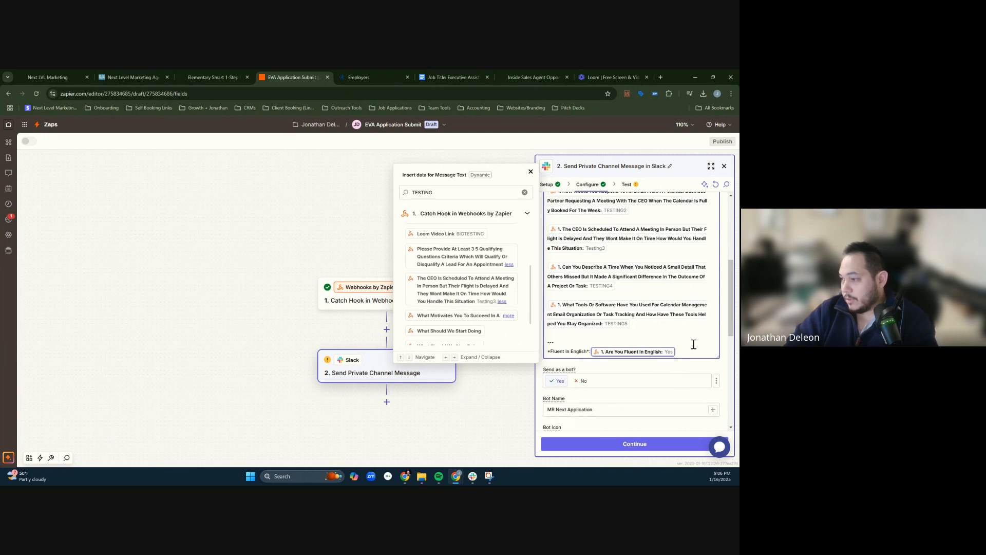
{"action": "left_click", "coordinate": [694, 345]}
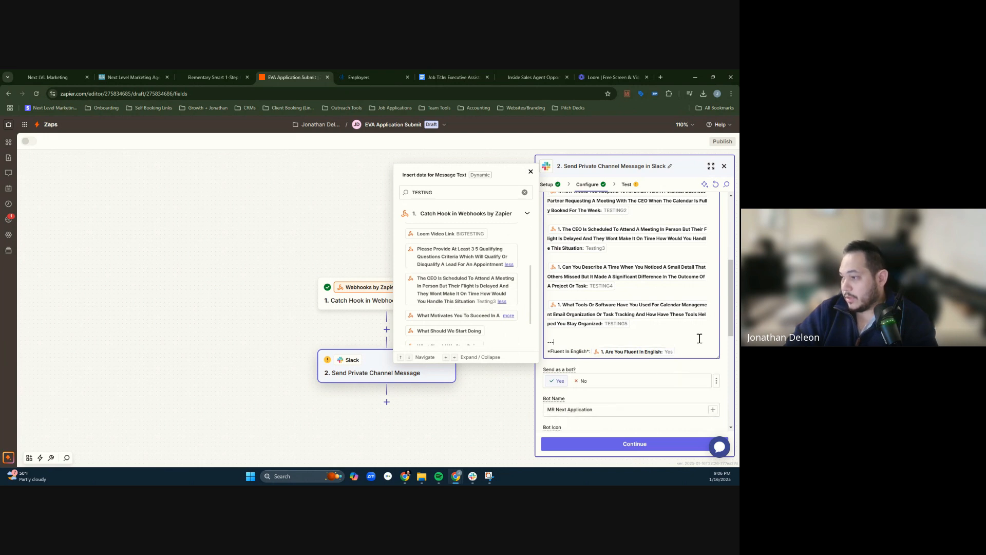
{"action": "left_click", "coordinate": [531, 173]}
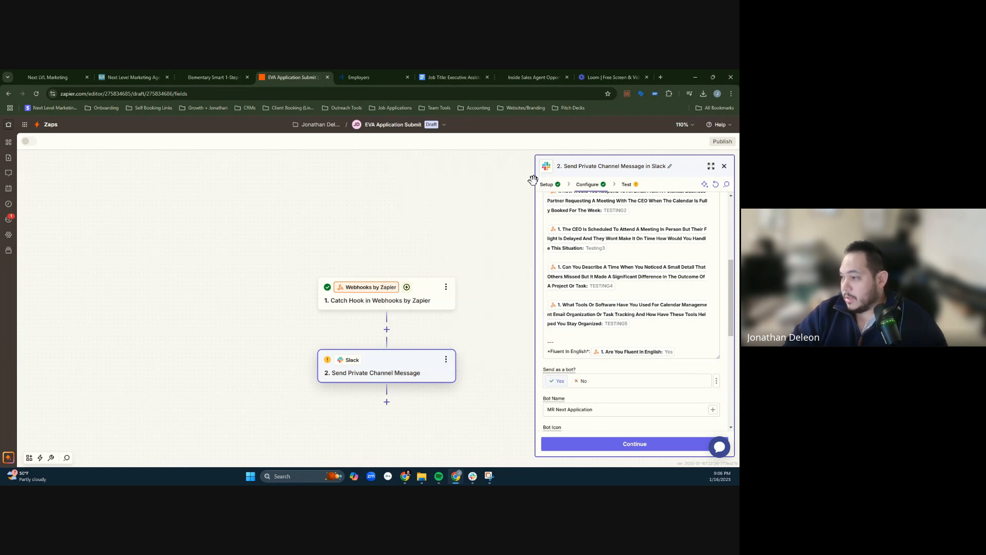
- Copy the Communication Skills subtitle from the Questions document and insert it between asterisks above the email response answer, below a blank line
{"action": "scroll", "coordinate": [643, 309], "scroll_direction": "down", "scroll_amount": 2}
{"action": "scroll", "coordinate": [632, 282], "scroll_direction": "up", "scroll_amount": 5}
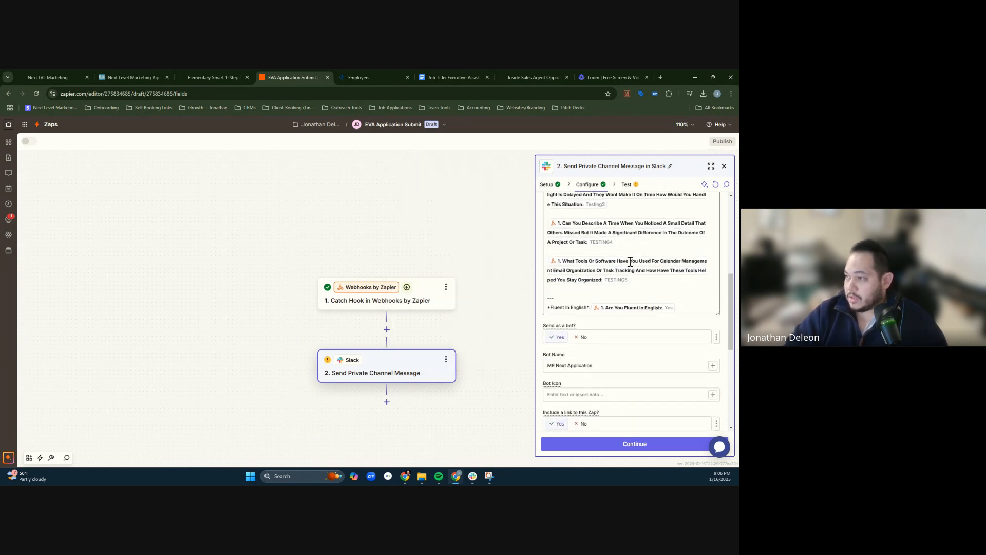
{"action": "left_click", "coordinate": [454, 77]}
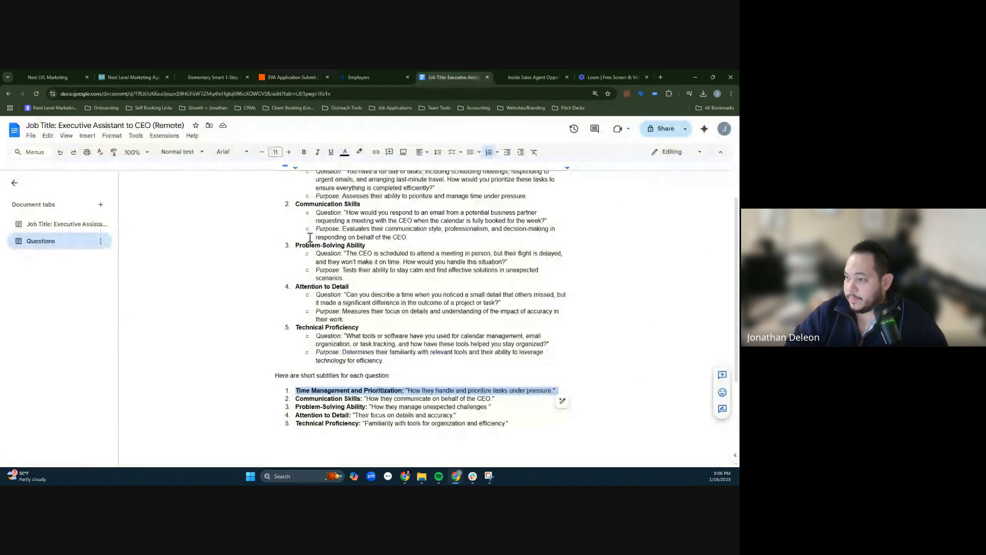
{"action": "triple_click", "coordinate": [315, 400]}
{"action": "key", "text": "ctrl+c"}
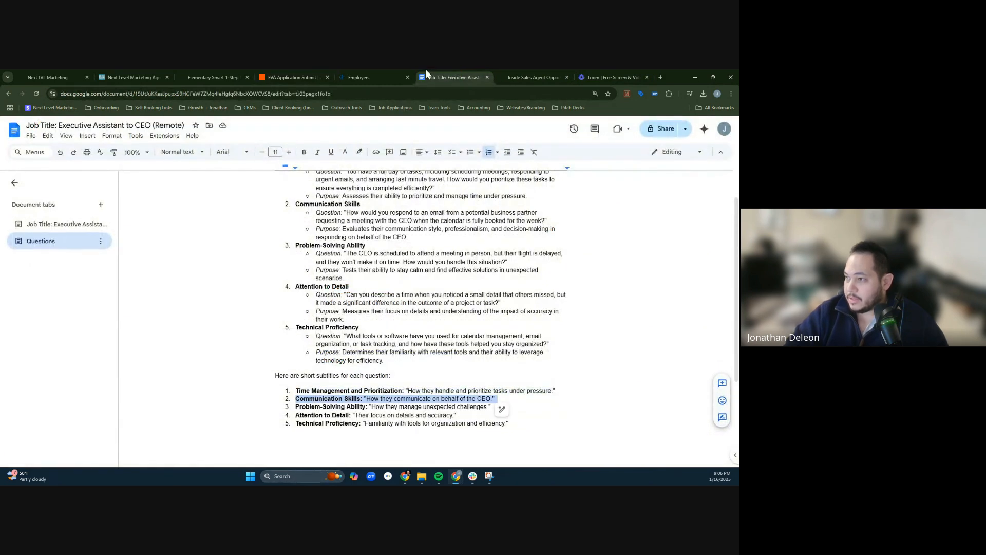
{"action": "left_click", "coordinate": [353, 75]}
{"action": "left_click", "coordinate": [294, 77]}
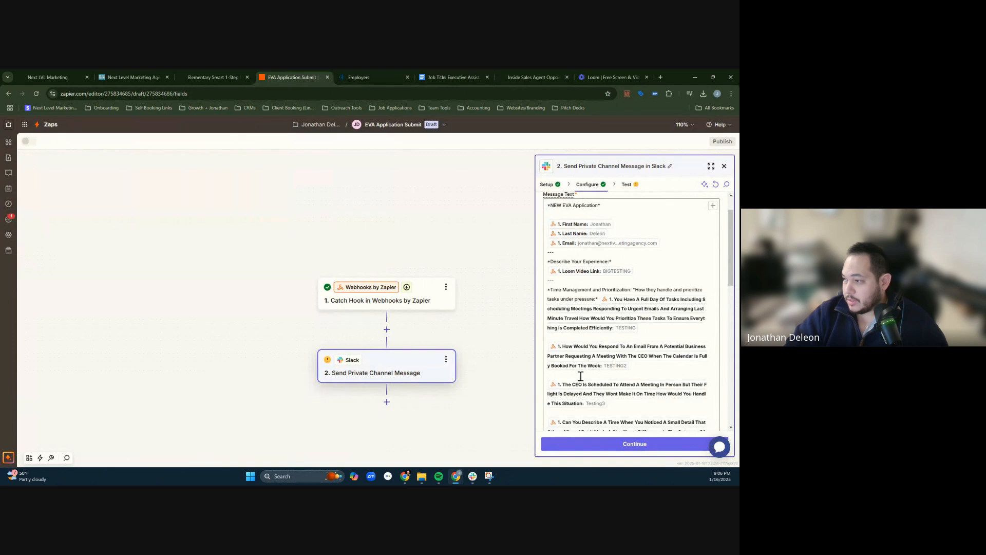
{"action": "scroll", "coordinate": [584, 340], "scroll_direction": "down", "scroll_amount": 4}
{"action": "scroll", "coordinate": [582, 287], "scroll_direction": "up", "scroll_amount": 5}
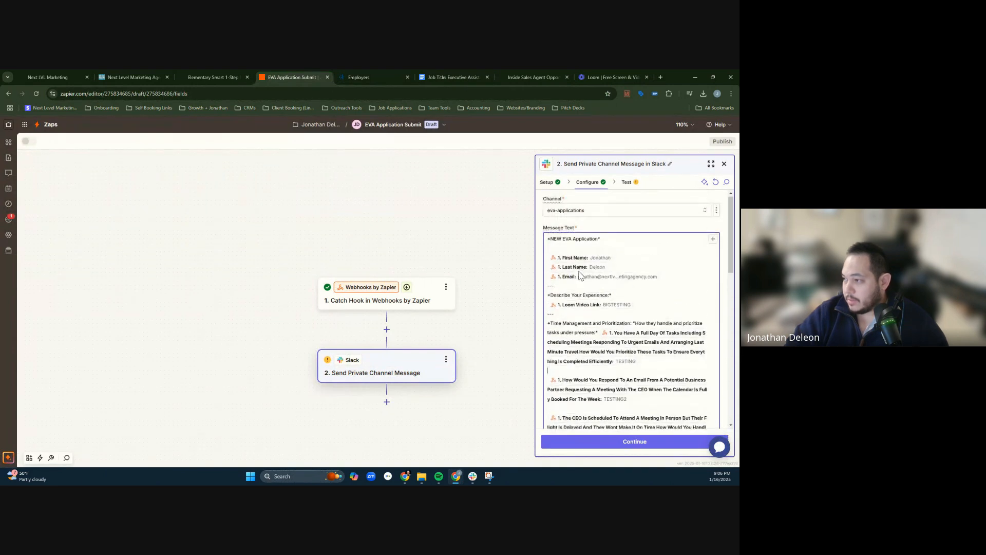
{"action": "key", "text": "ctrl+v"}
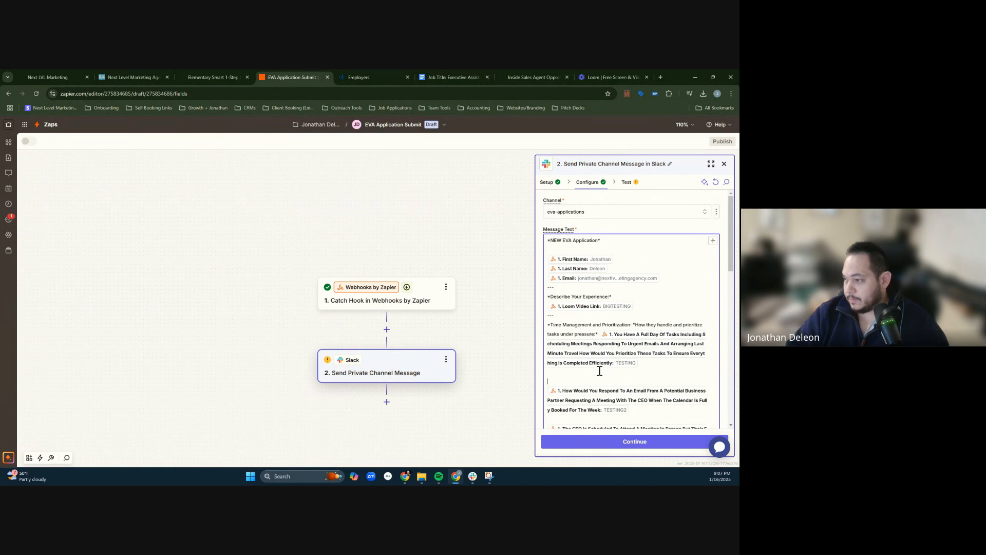
{"action": "key", "text": "Return"}
{"action": "key", "text": "BackSpace"}
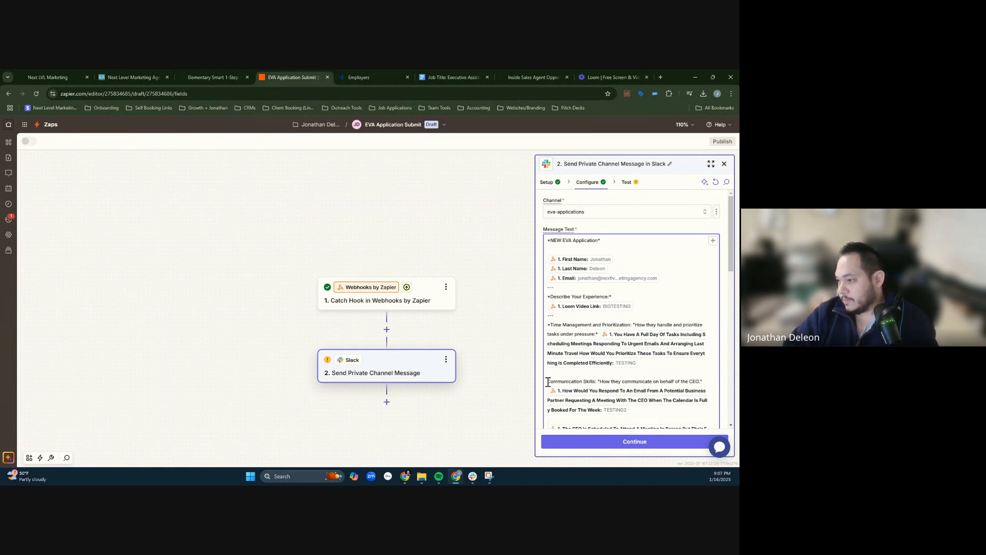
{"action": "type", "text": "*"}
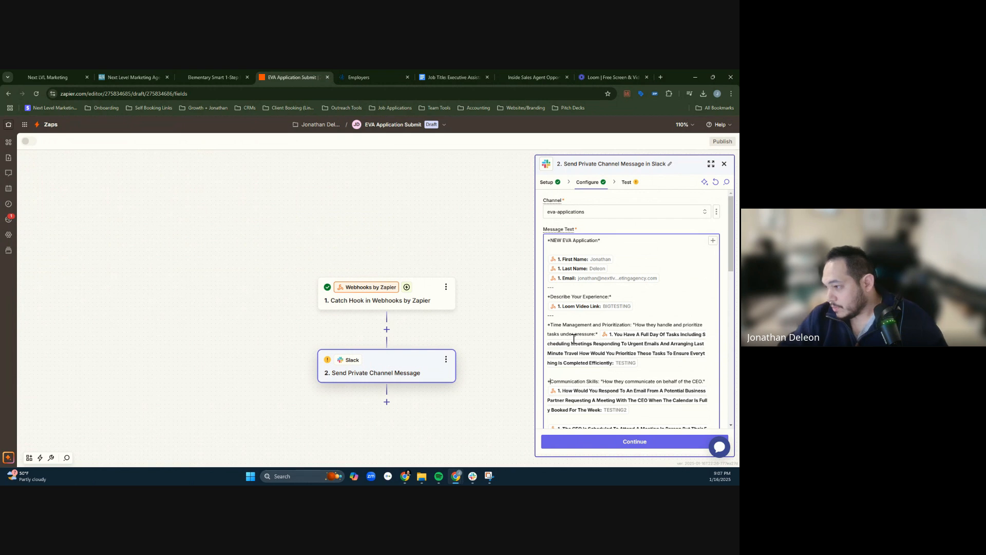
{"action": "left_click", "coordinate": [550, 325]}
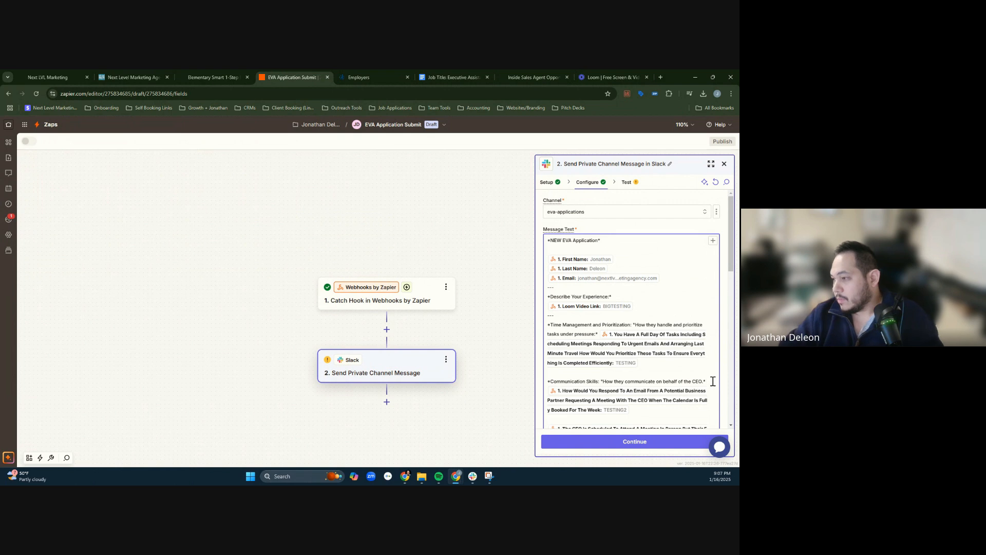
- Copy the Problem-Solving Ability subtitle, "How they manage unexpected challenges.", into the Slack message above the CEO meeting answer, enclosed in asterisks
{"action": "scroll", "coordinate": [586, 312], "scroll_direction": "down", "scroll_amount": 3}
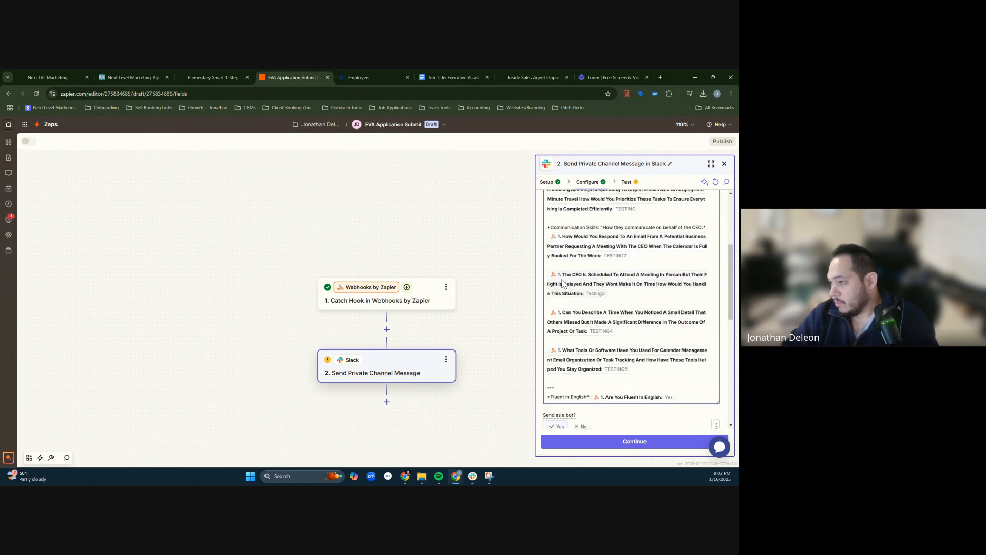
{"action": "left_click", "coordinate": [476, 76]}
{"action": "mouse_move", "coordinate": [296, 407]}
{"action": "left_mouse_down"}
{"action": "mouse_move", "coordinate": [494, 407]}
{"action": "mouse_move", "coordinate": [302, 407]}
{"action": "left_mouse_up"}
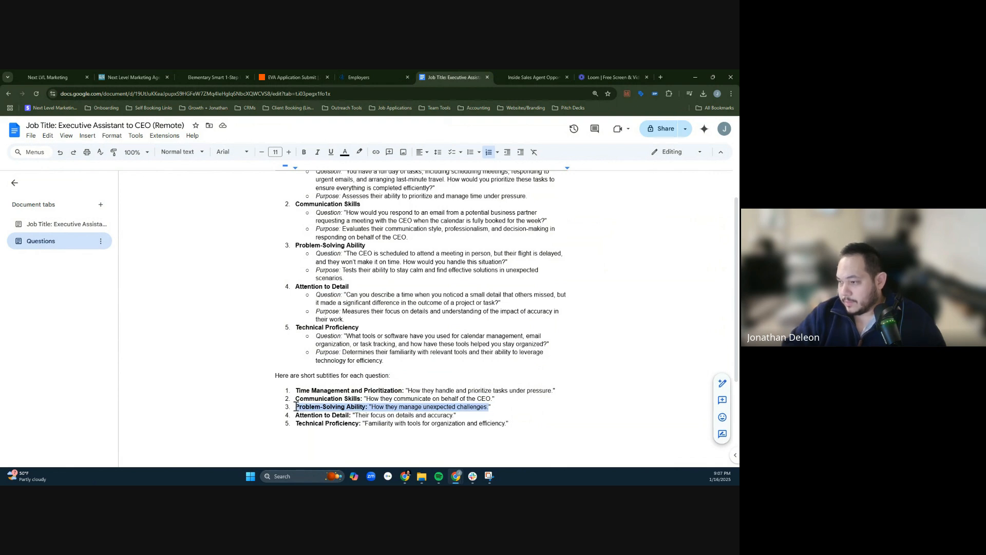
{"action": "left_click", "coordinate": [301, 76]}
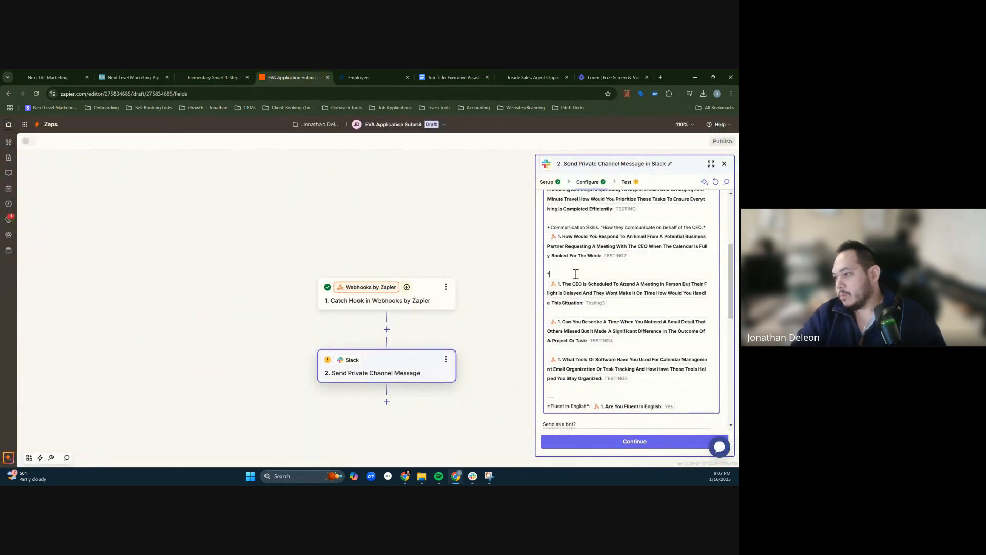
{"action": "left_click", "coordinate": [576, 274]}
{"action": "type", "text": "*Problem-Solving Ability: \"How they manage unexpected challenges."}
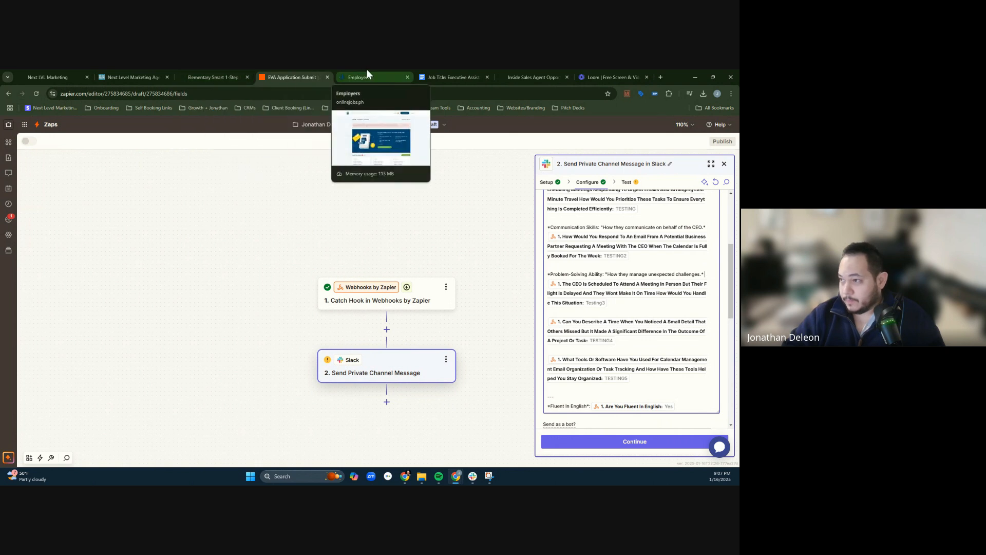
- Copy the Attention to Detail subtitle, "Their focus on details and accuracy.", into the Slack message above the small detail answer, enclosed in asterisks
{"action": "left_click", "coordinate": [446, 77]}
{"action": "double_click", "coordinate": [305, 422]}
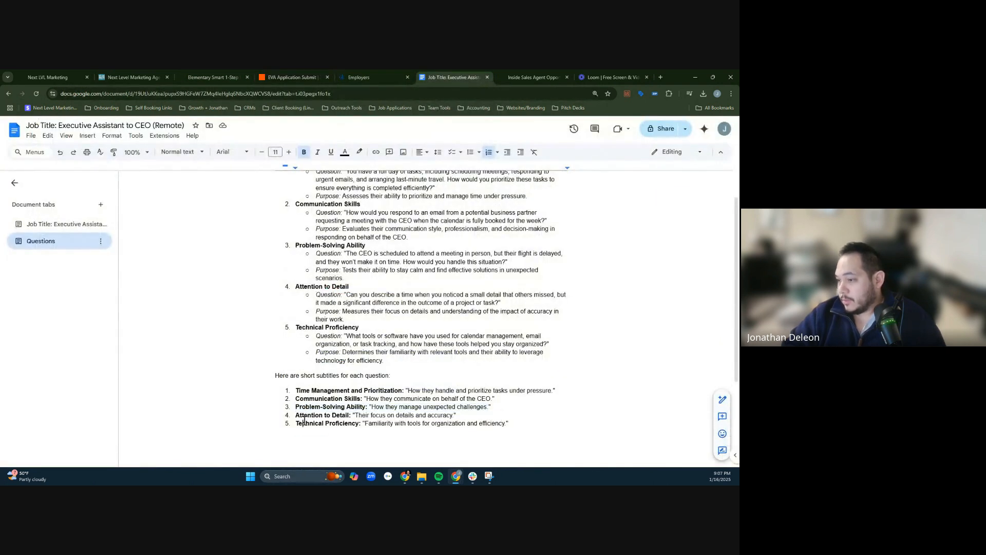
{"action": "triple_click", "coordinate": [304, 416]}
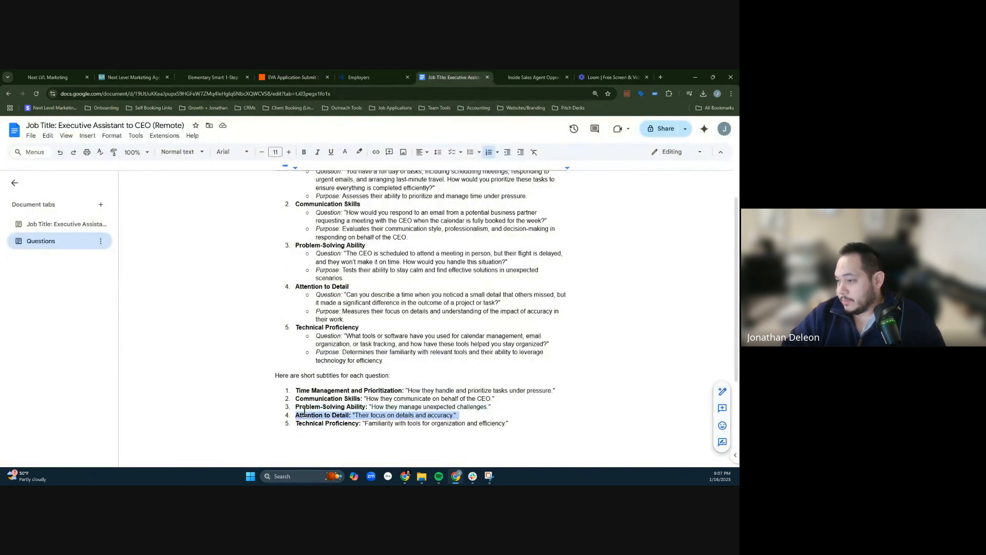
{"action": "left_click", "coordinate": [440, 415]}
{"action": "left_click_drag", "start_coordinate": [455, 415], "coordinate": [295, 416]}
{"action": "key", "text": "ctrl+c"}
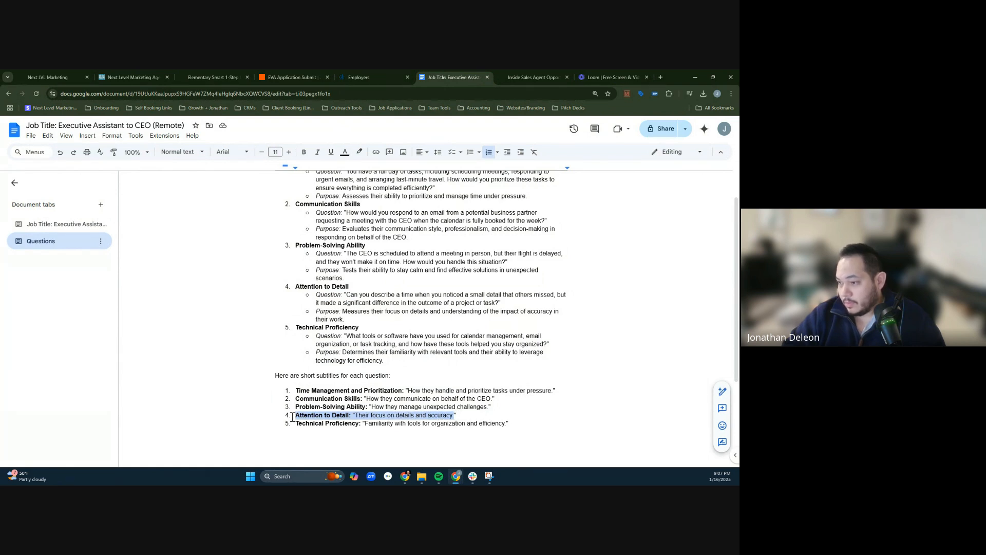
{"action": "left_click", "coordinate": [267, 75]}
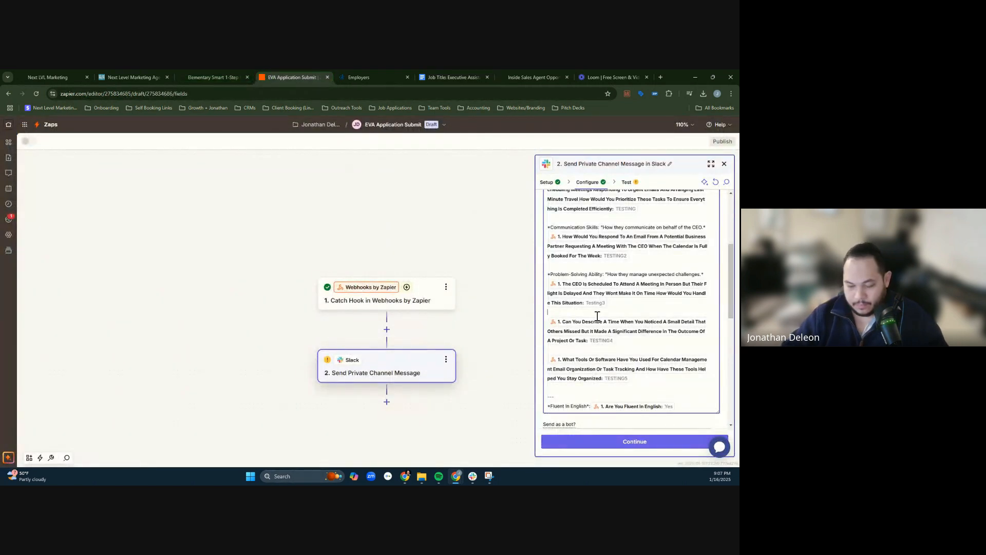
{"action": "key", "text": "Return"}
{"action": "key", "text": "ctrl+v"}
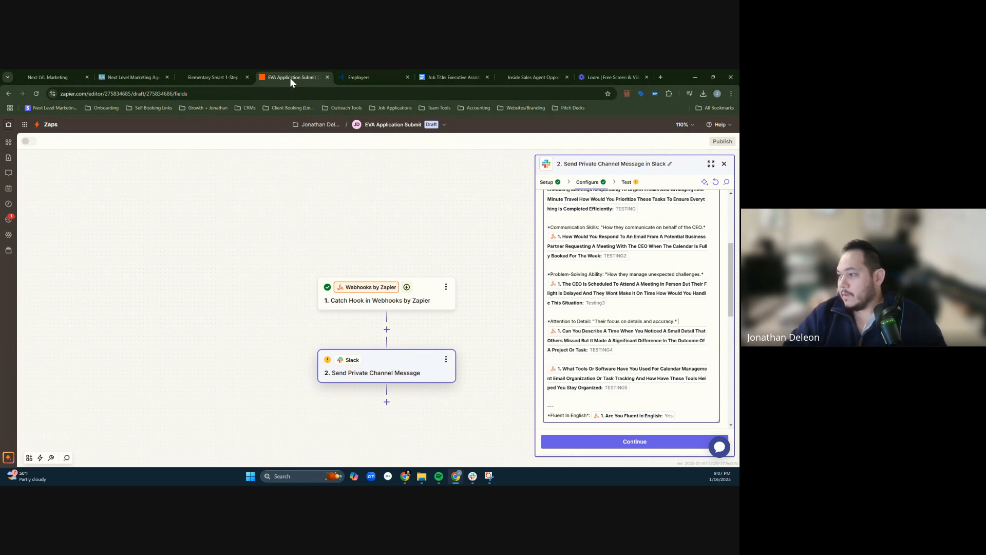
- Copy the Technical Proficiency subtitle, "Familiarity with tools for organization and efficiency.", into the Slack message above the What Tools Or Software field, enclosed in asterisks
{"action": "left_click", "coordinate": [232, 77]}
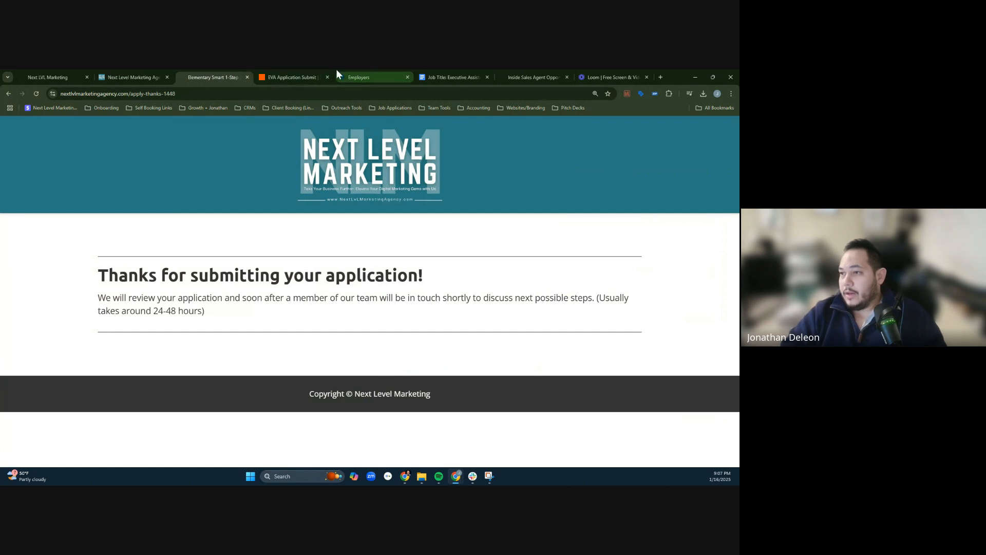
{"action": "left_click", "coordinate": [434, 71]}
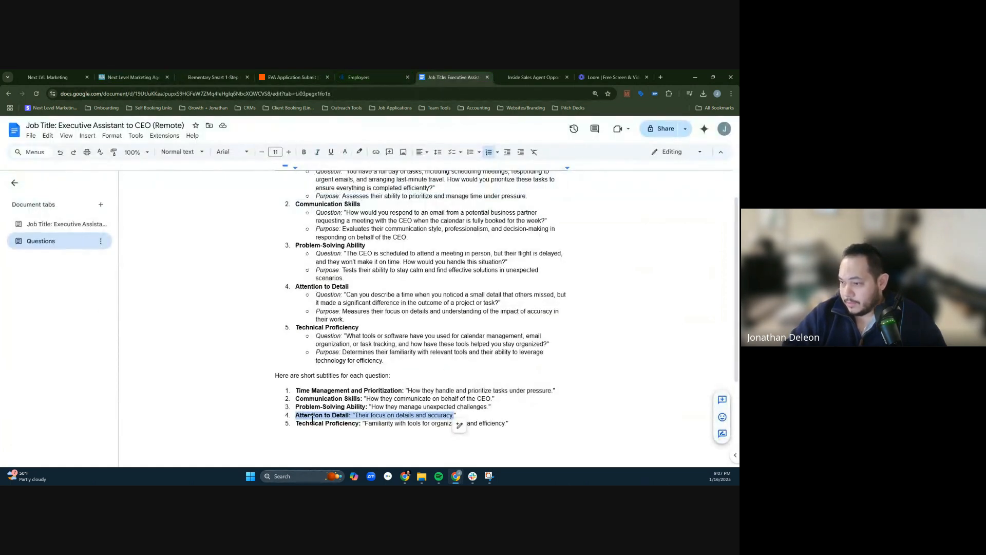
{"action": "left_click_drag", "start_coordinate": [312, 421], "coordinate": [481, 414]}
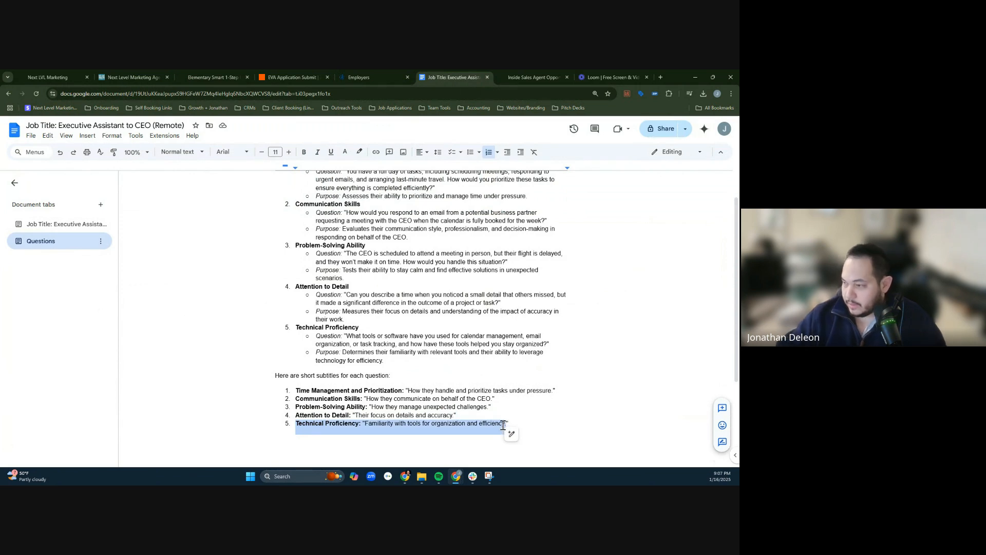
{"action": "left_click", "coordinate": [300, 75]}
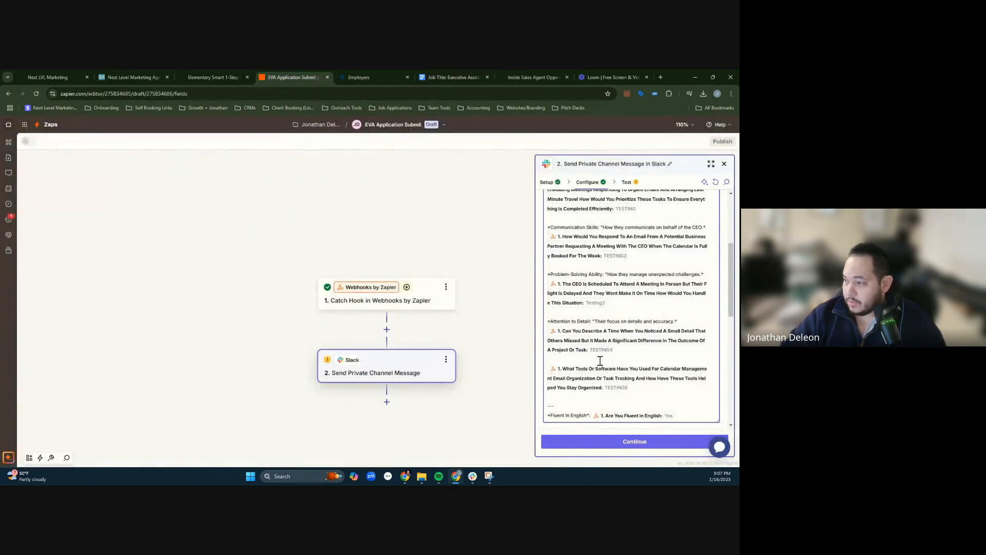
{"action": "key", "text": "Return"}
{"action": "type", "text": "*Technical Proficiency: \"Familiarity with tools for organization and efficiency."}
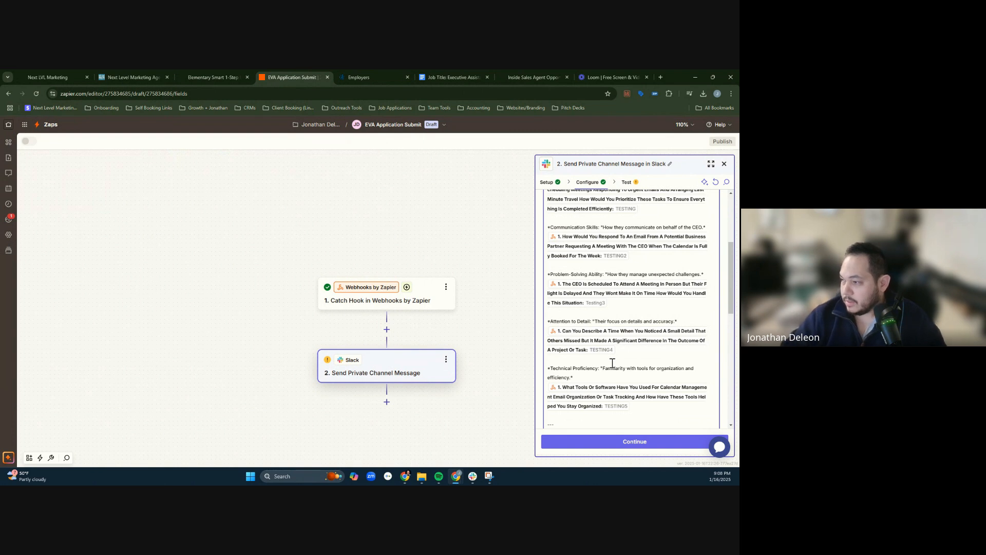
- Review the finished message text and set the bot icon to :robot_face:
{"action": "scroll", "coordinate": [600, 359], "scroll_direction": "down", "scroll_amount": 2}
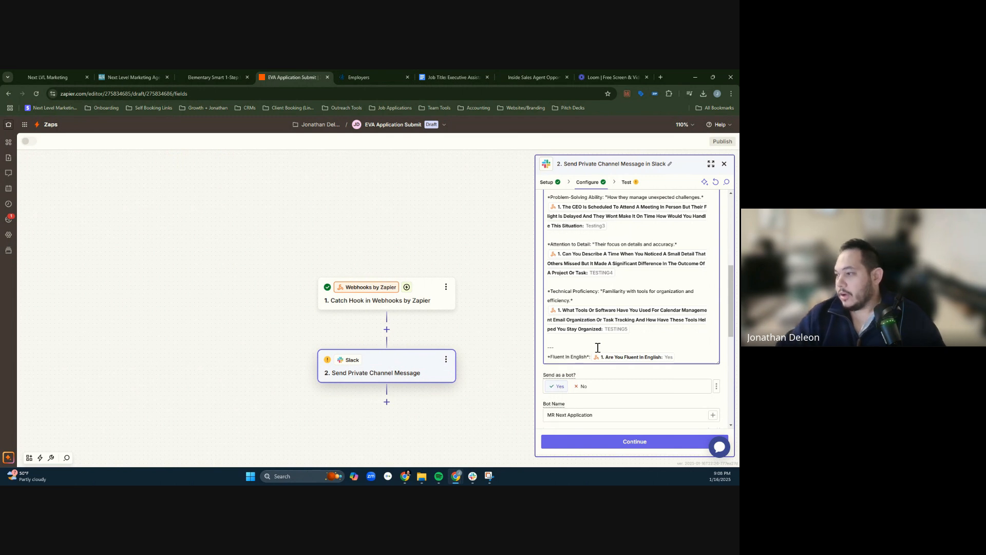
{"action": "scroll", "coordinate": [612, 347], "scroll_direction": "up", "scroll_amount": 3}
{"action": "scroll", "coordinate": [632, 345], "scroll_direction": "up", "scroll_amount": 3}
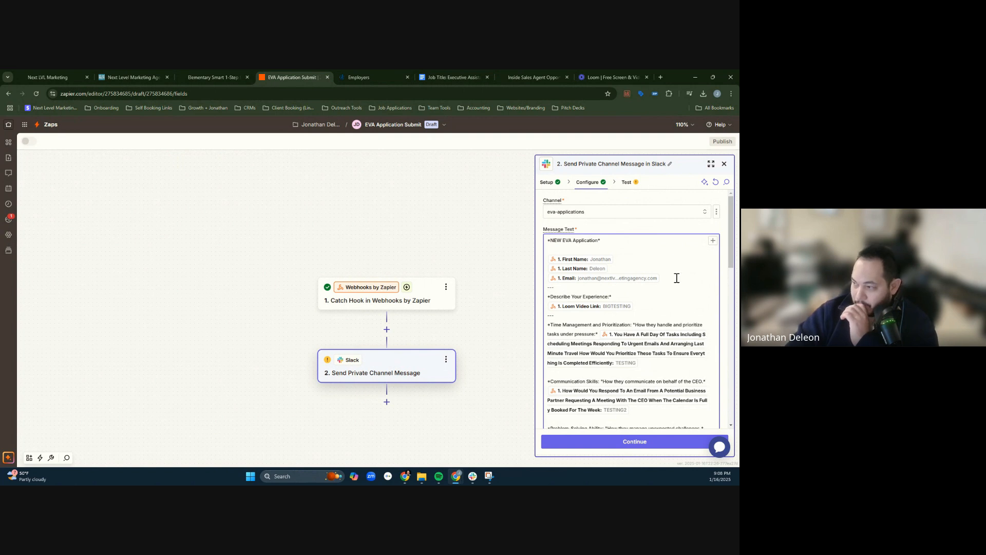
{"action": "scroll", "coordinate": [679, 277], "scroll_direction": "down", "scroll_amount": 1}
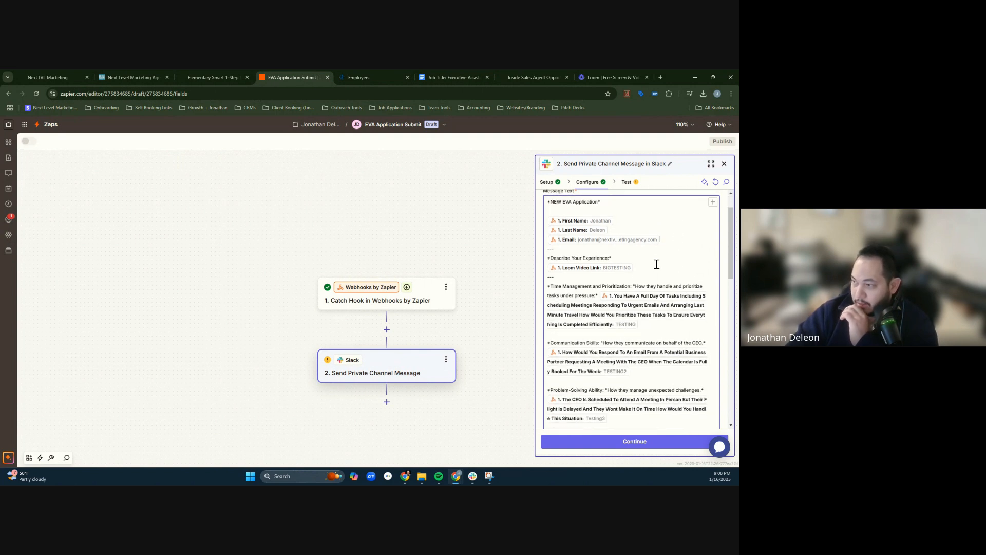
{"action": "scroll", "coordinate": [657, 267], "scroll_direction": "down", "scroll_amount": 2}
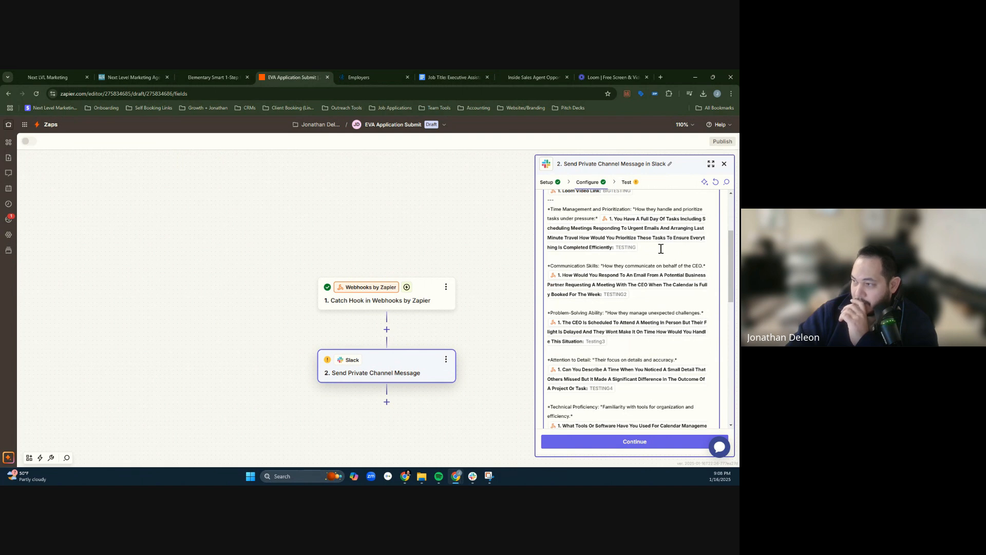
{"action": "scroll", "coordinate": [666, 254], "scroll_direction": "down", "scroll_amount": 10}
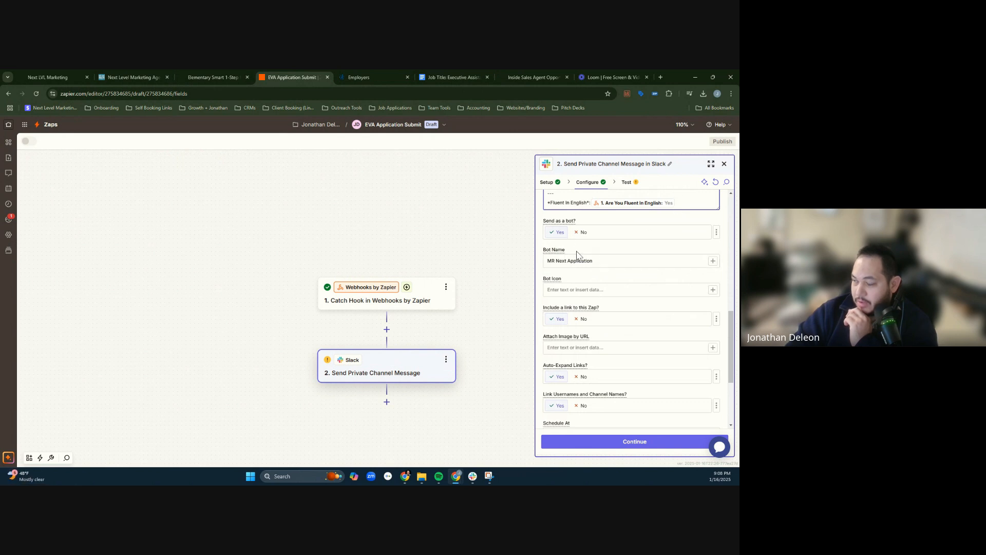
{"action": "left_click", "coordinate": [597, 287]}
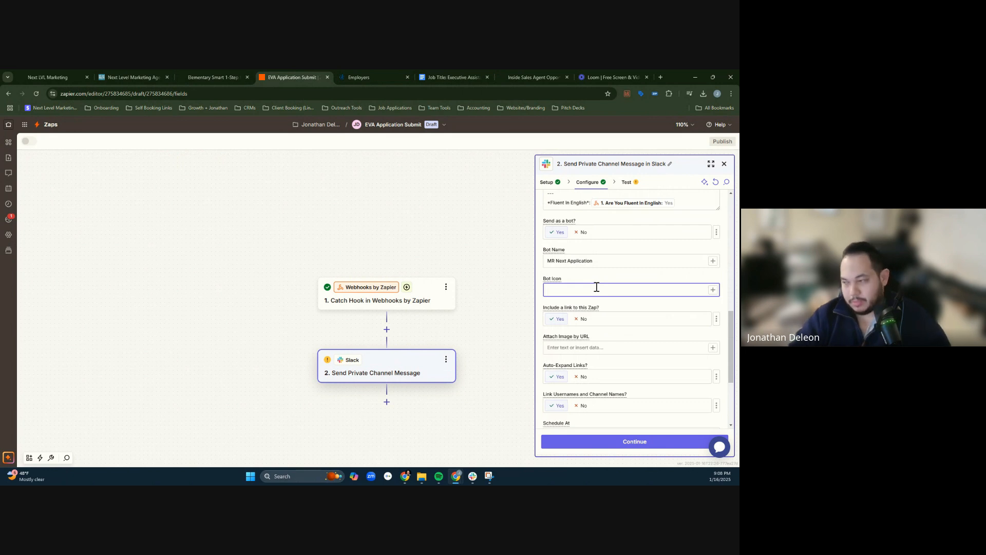
{"action": "type", "text": ":robot_f"}
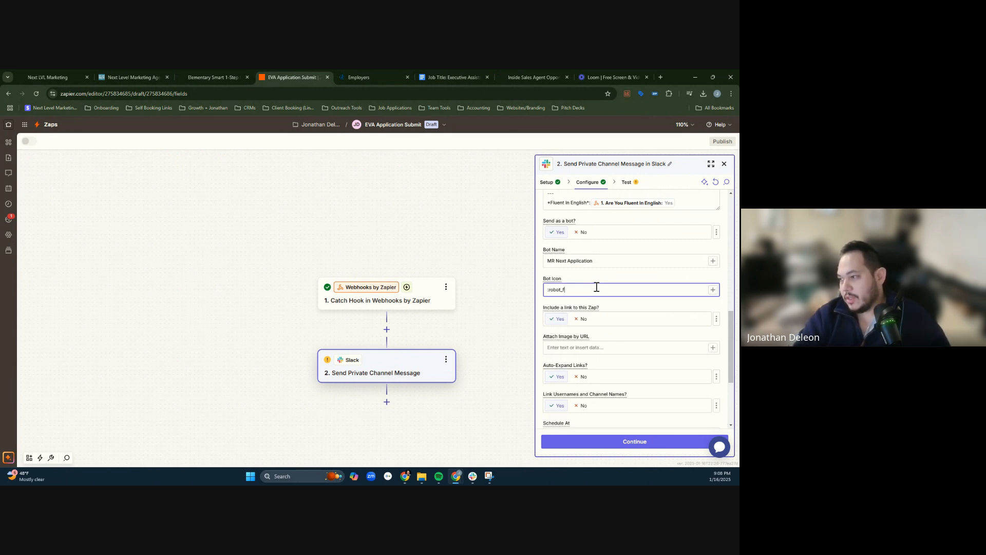
{"action": "type", "text": "ace:"}
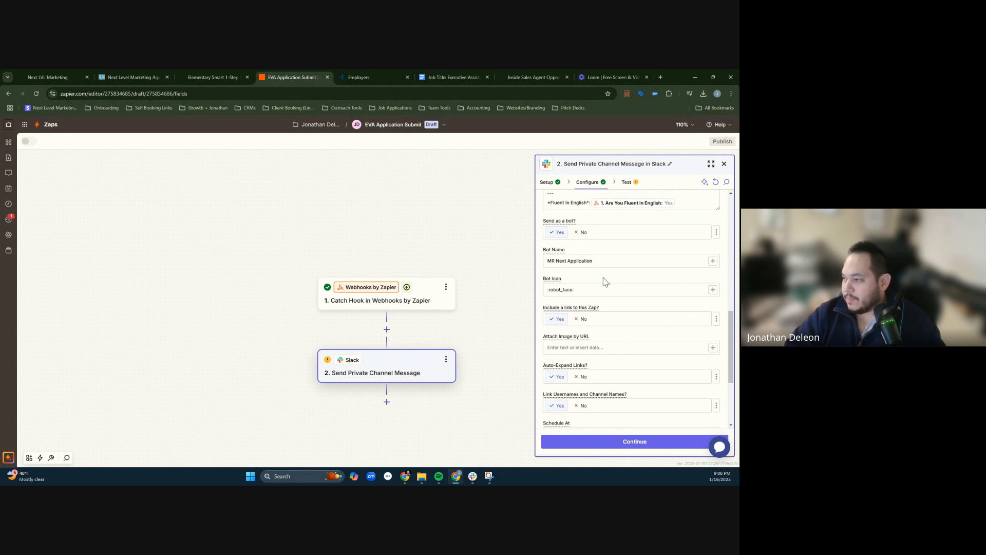
- Check the remaining message options, continue to the test stage of the Slack action and review the data it will send
{"action": "scroll", "coordinate": [635, 293], "scroll_direction": "down", "scroll_amount": 5}
{"action": "scroll", "coordinate": [636, 291], "scroll_direction": "up", "scroll_amount": 3}
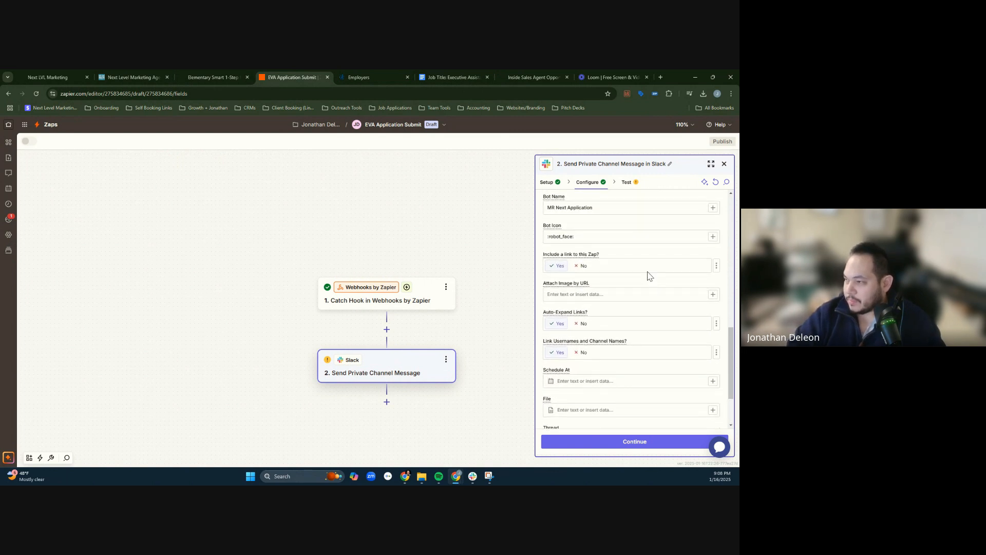
{"action": "scroll", "coordinate": [660, 324], "scroll_direction": "down", "scroll_amount": 3}
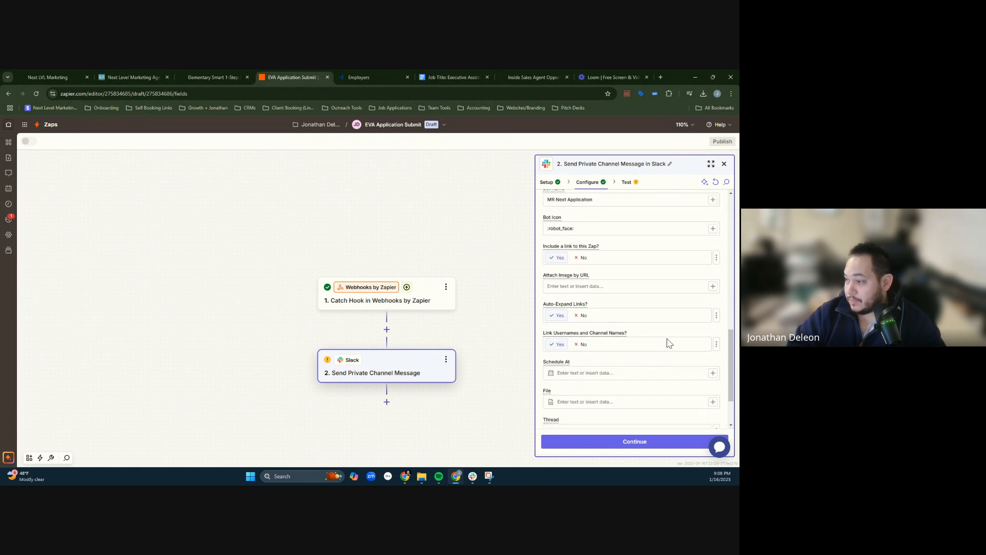
{"action": "left_click", "coordinate": [650, 445]}
{"action": "scroll", "coordinate": [609, 305], "scroll_direction": "down", "scroll_amount": 5}
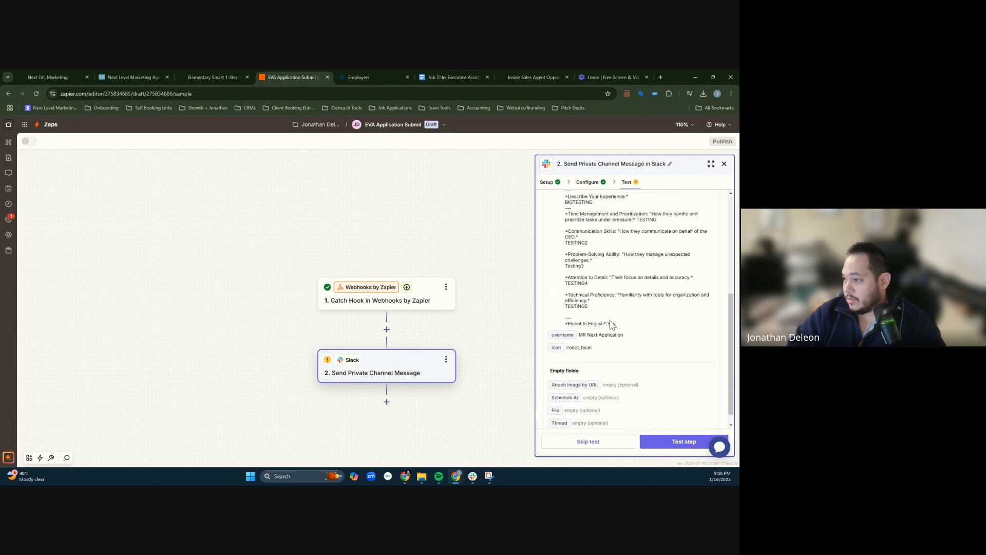
{"action": "scroll", "coordinate": [668, 345], "scroll_direction": "up", "scroll_amount": 3}
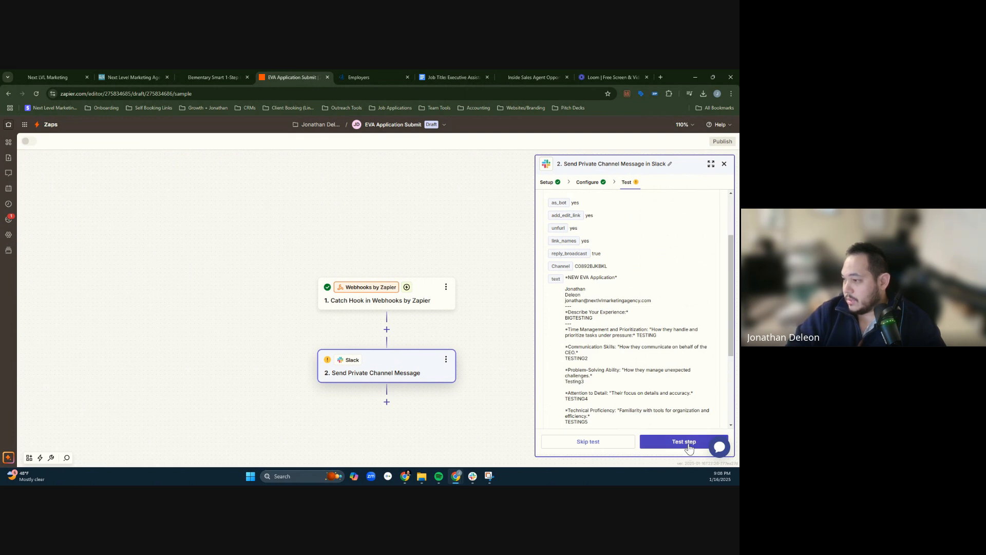
- Run the test of the Slack action, switch to Slack and check each heading and answer of the test message in eva-applications
{"action": "left_click", "coordinate": [689, 446]}
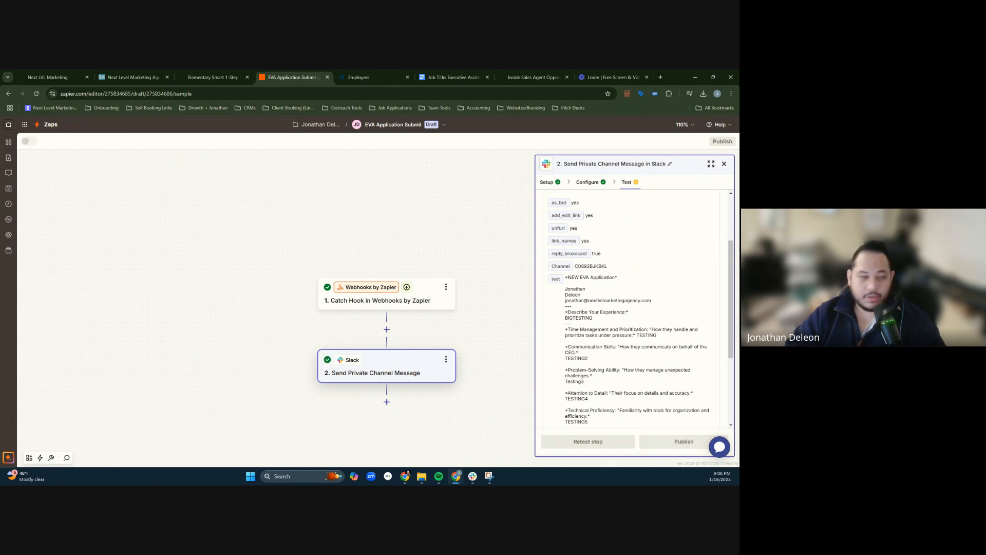
{"action": "left_click_drag", "start_coordinate": [1, 323], "coordinate": [326, 70]}
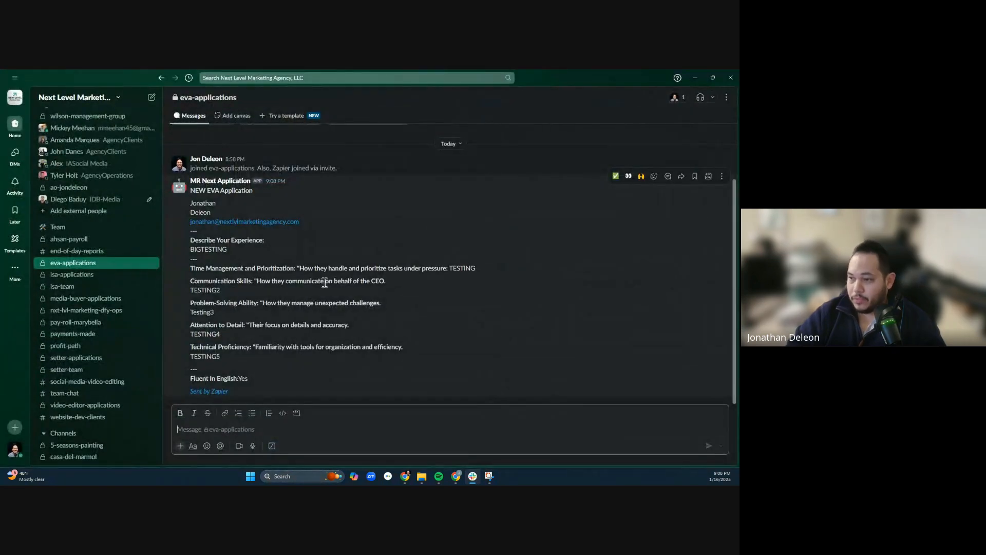
{"action": "double_click", "coordinate": [201, 251]}
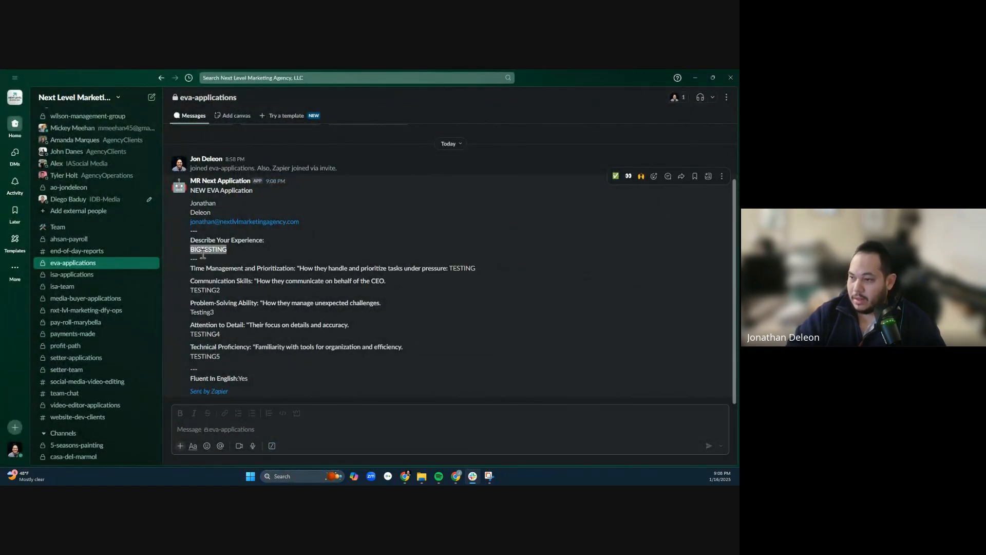
{"action": "left_click_drag", "start_coordinate": [193, 290], "coordinate": [217, 290]}
{"action": "double_click", "coordinate": [456, 267]}
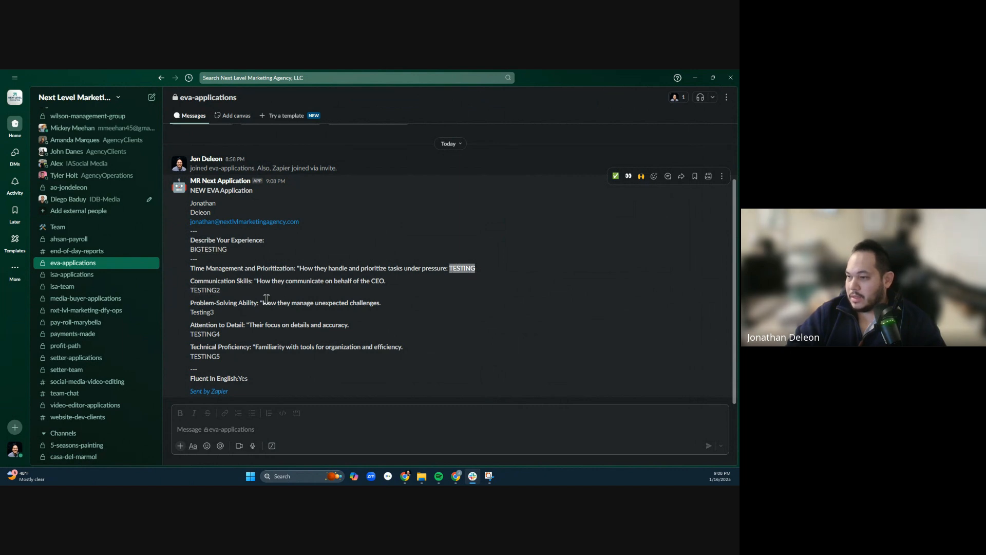
{"action": "double_click", "coordinate": [216, 291]}
{"action": "double_click", "coordinate": [221, 335]}
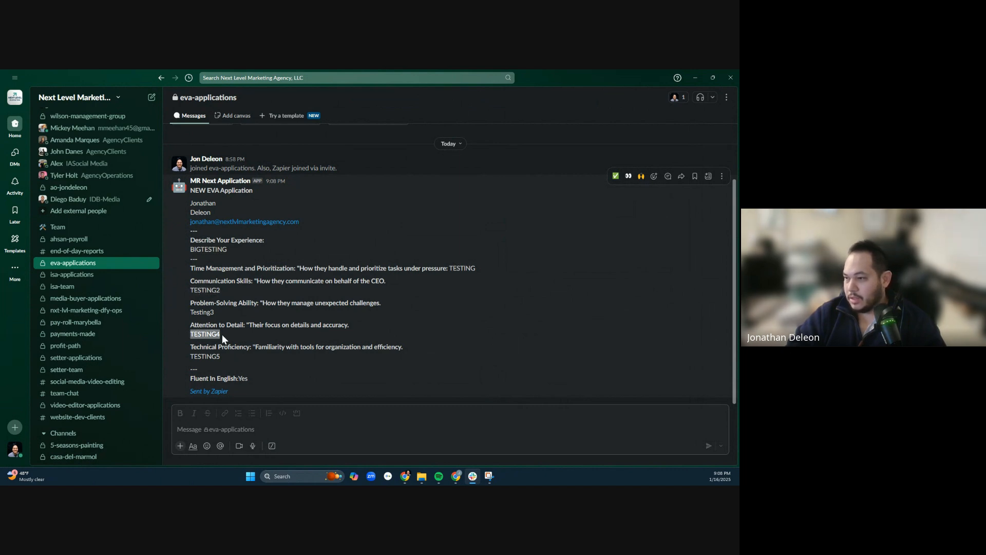
{"action": "left_click", "coordinate": [272, 324]}
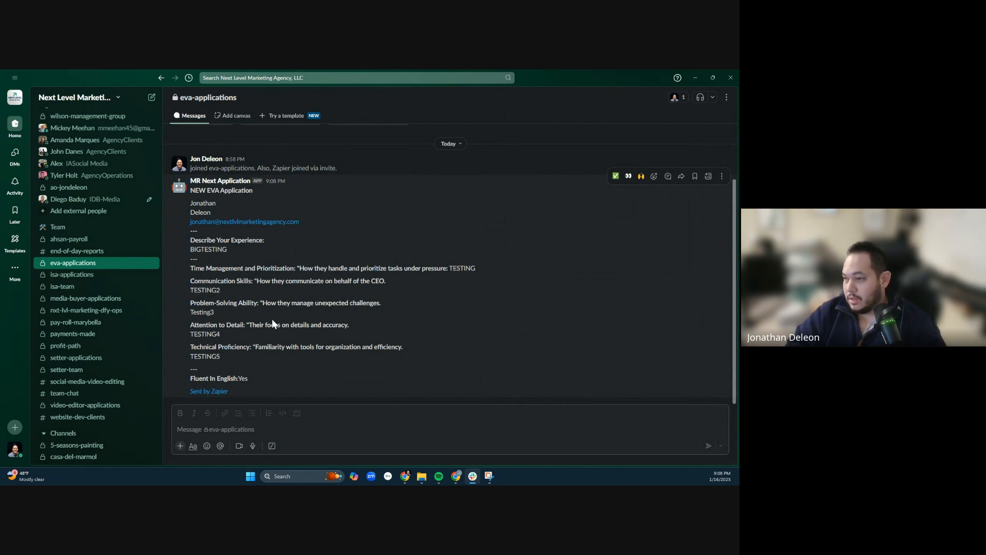
{"action": "triple_click", "coordinate": [452, 283]}
{"action": "left_click_drag", "start_coordinate": [453, 268], "coordinate": [191, 262]}
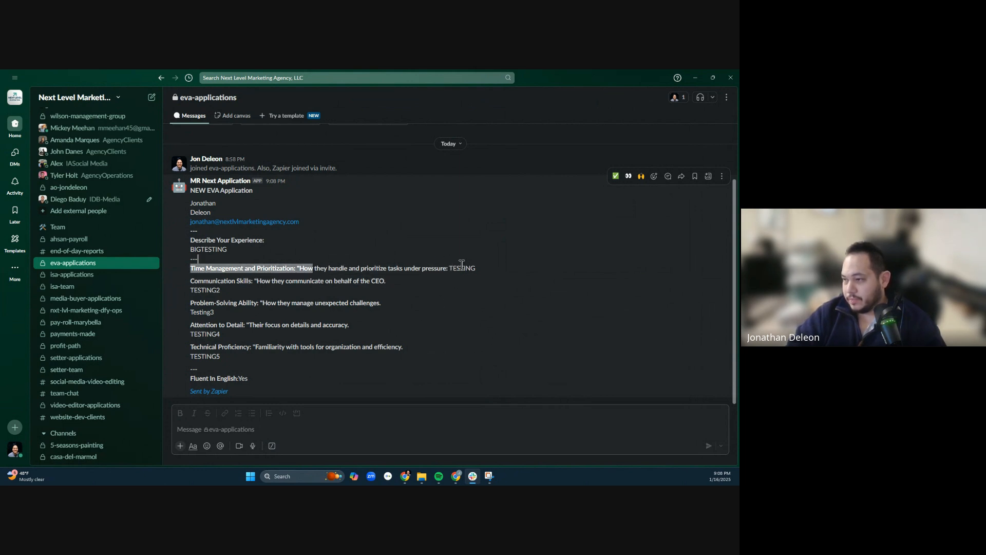
{"action": "double_click", "coordinate": [461, 268]}
{"action": "left_click", "coordinate": [695, 77]}
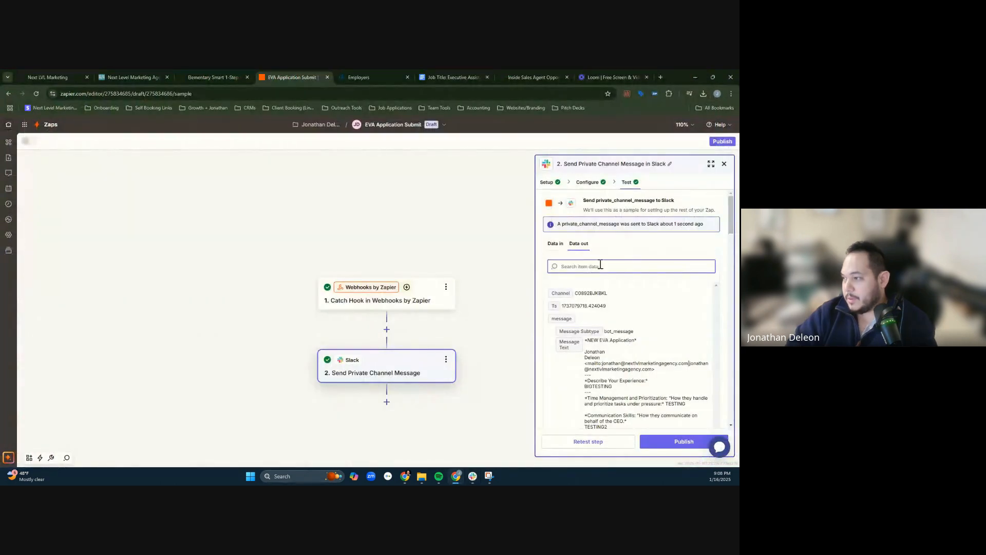
- In Zapier's message text, remove the opening quotation mark from the Time Management and Prioritization heading and put its answer field on a new line
{"action": "left_click", "coordinate": [591, 188]}
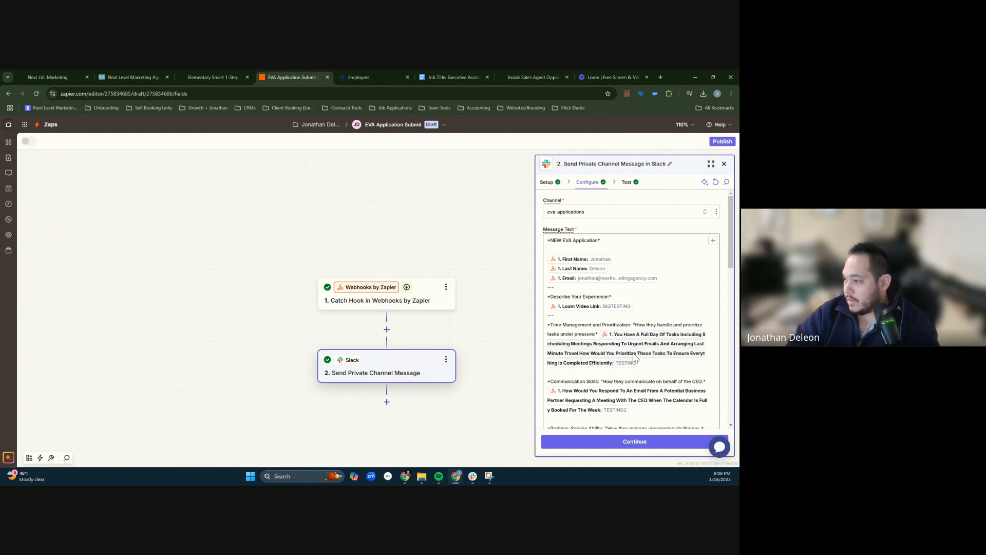
{"action": "left_click", "coordinate": [635, 325]}
{"action": "key", "text": "BackSpace"}
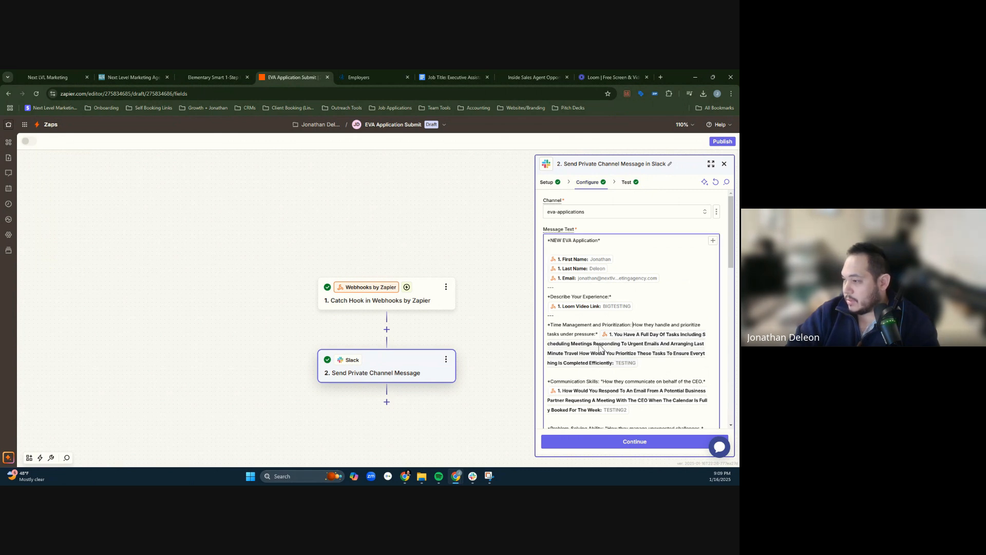
{"action": "left_click", "coordinate": [600, 334]}
{"action": "key", "text": "Return"}
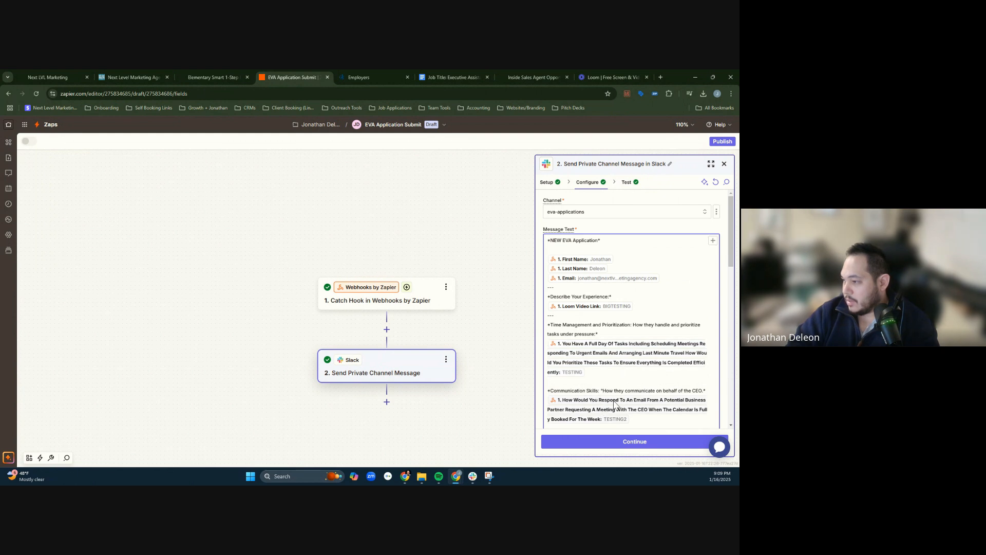
- Remove the opening quotation marks from the Communication Skills, Problem-Solving Ability, Attention to Detail and Technical Proficiency headings
{"action": "left_click", "coordinate": [602, 391]}
{"action": "key", "text": "BackSpace"}
{"action": "scroll", "coordinate": [630, 387], "scroll_direction": "down", "scroll_amount": 3}
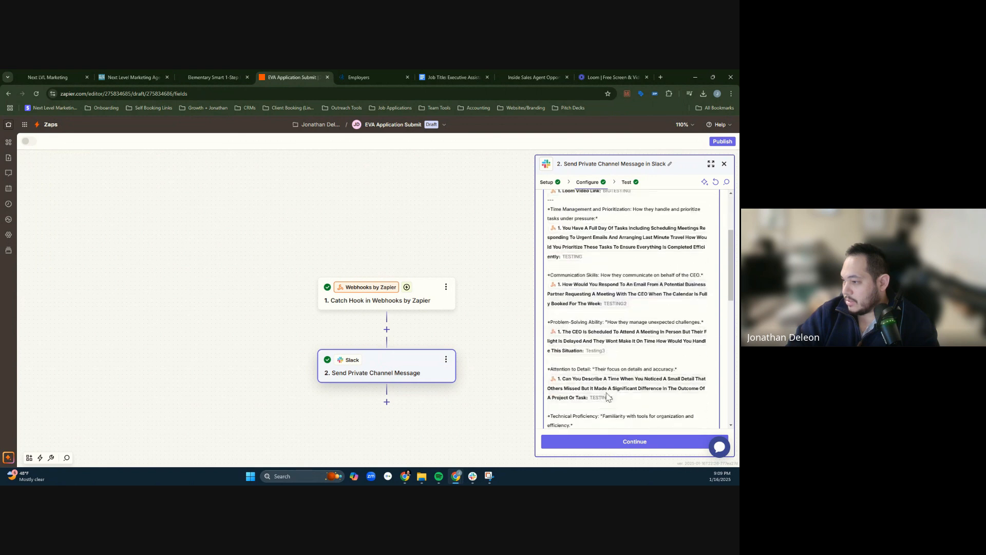
{"action": "left_click", "coordinate": [608, 323]}
{"action": "key", "text": "BackSpace"}
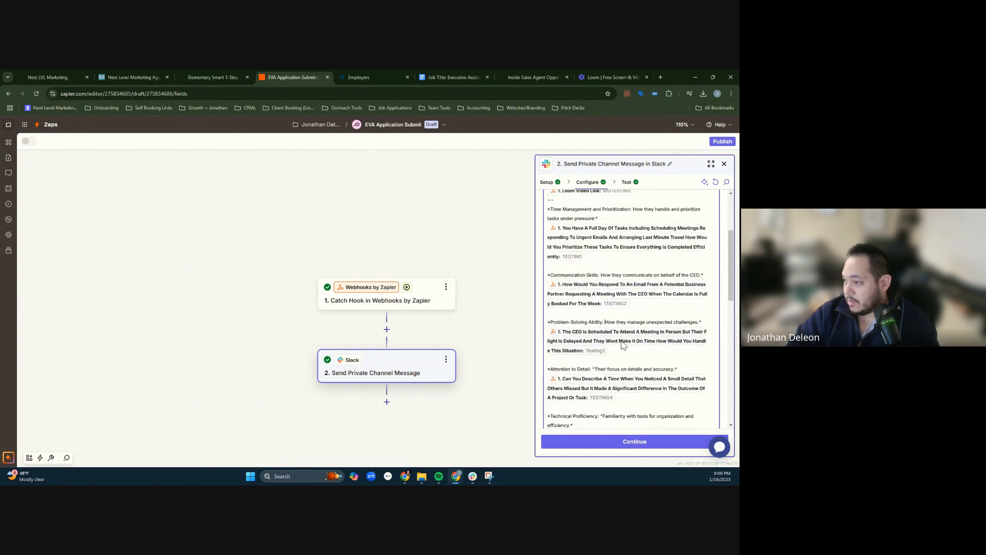
{"action": "left_click", "coordinate": [596, 369]}
{"action": "key", "text": "BackSpace"}
{"action": "scroll", "coordinate": [604, 383], "scroll_direction": "down", "scroll_amount": 1}
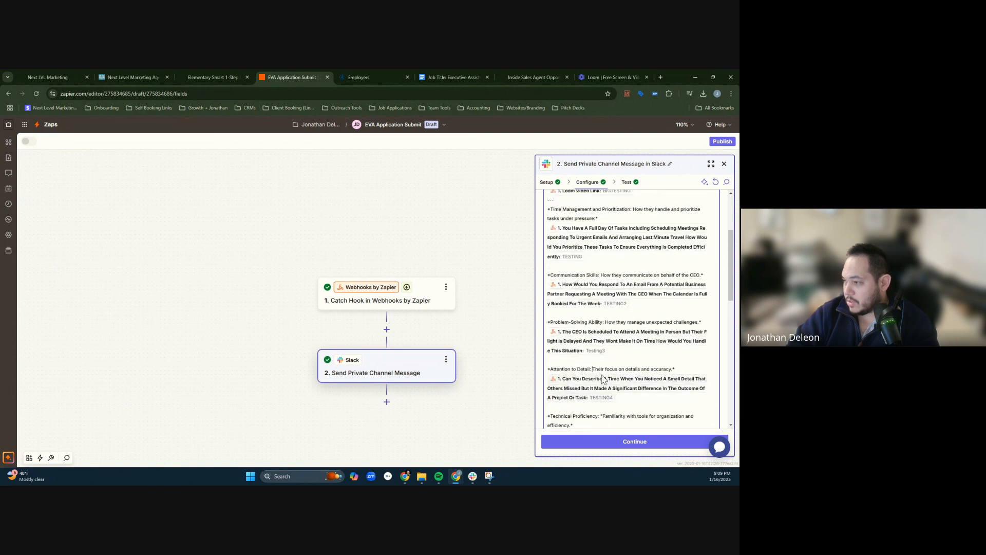
{"action": "key", "text": "BackSpace"}
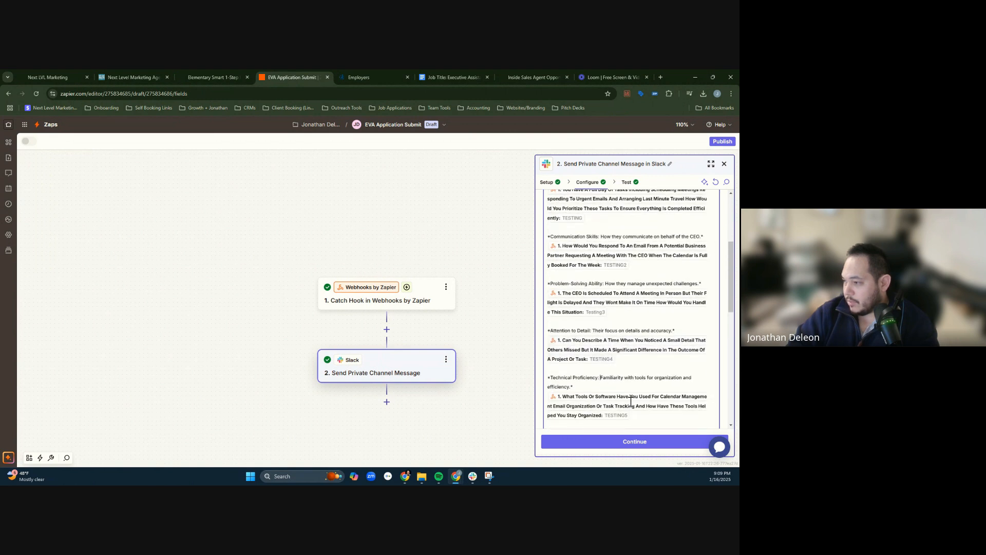
{"action": "scroll", "coordinate": [632, 334], "scroll_direction": "down", "scroll_amount": 10}
{"action": "scroll", "coordinate": [689, 303], "scroll_direction": "up", "scroll_amount": 6}
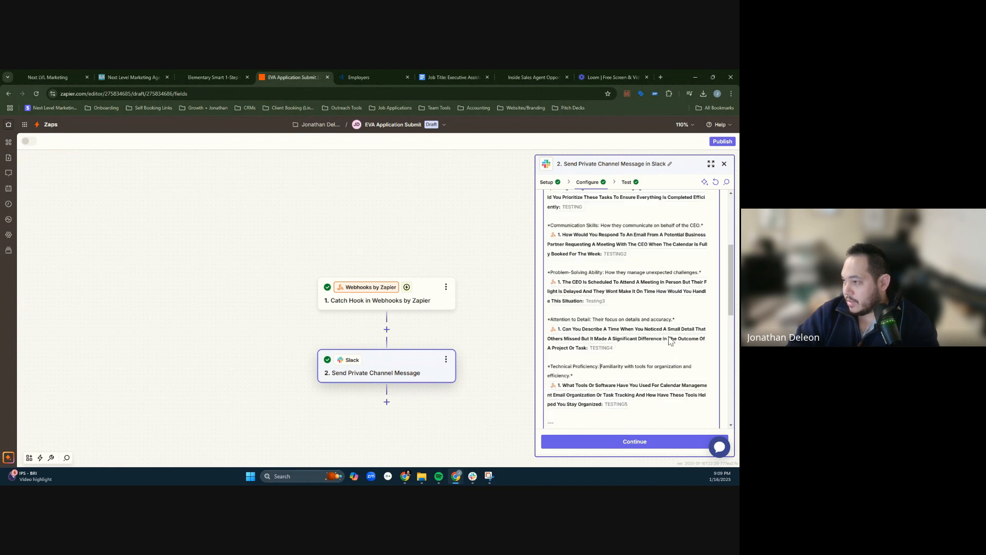
- Recheck the test message in Slack, then set the Slack action's option to include a link to this Zap to No
{"action": "left_click", "coordinate": [475, 479]}
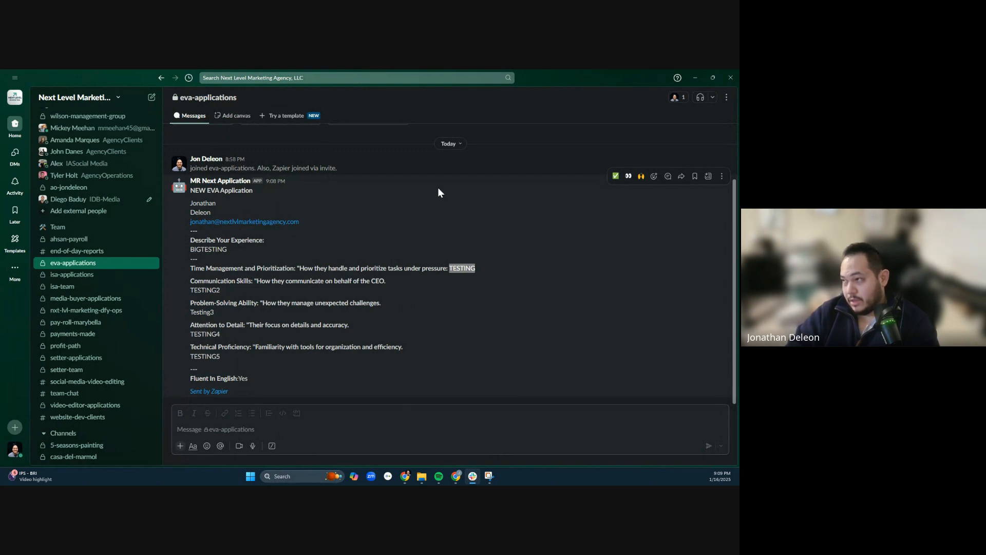
{"action": "left_click", "coordinate": [696, 77]}
{"action": "scroll", "coordinate": [625, 353], "scroll_direction": "down", "scroll_amount": 2}
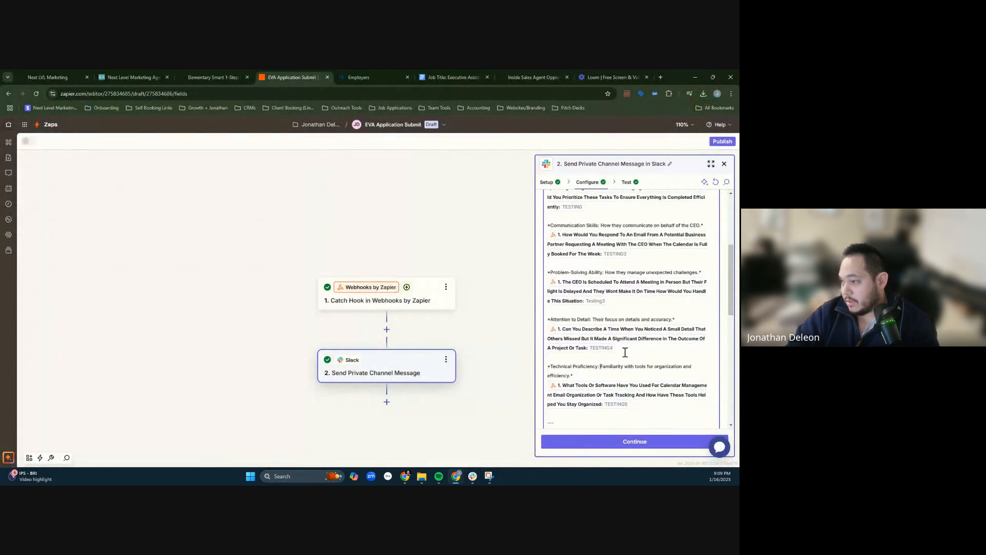
{"action": "scroll", "coordinate": [625, 353], "scroll_direction": "down", "scroll_amount": 5}
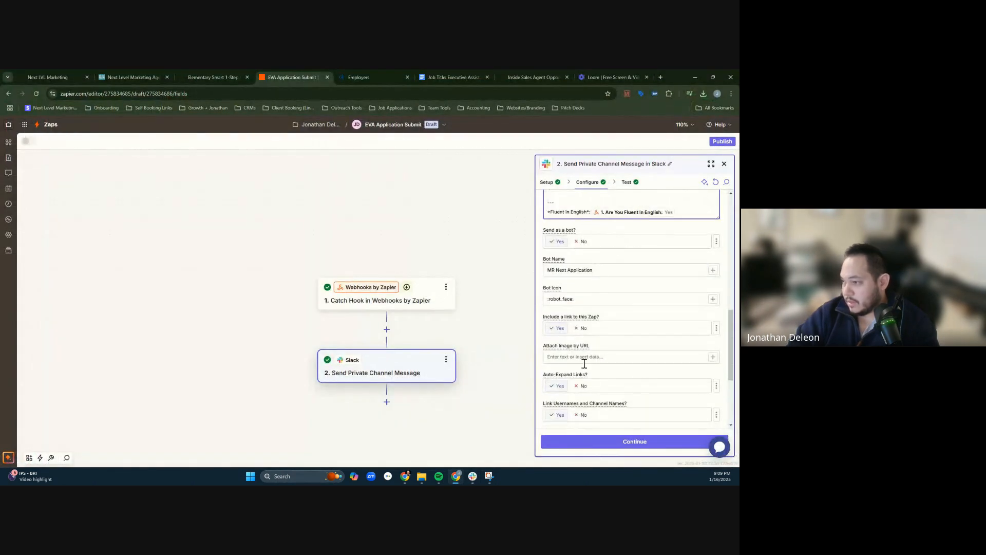
{"action": "left_click", "coordinate": [582, 327]}
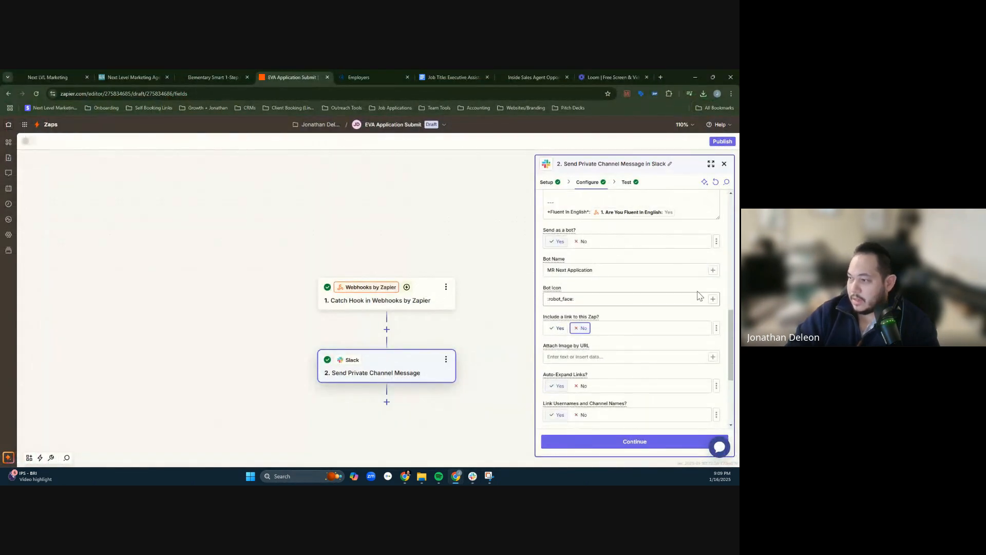
- Continue past the Slack action's configuration without retesting, publish the Zap and dismiss the notice
{"action": "left_click", "coordinate": [645, 444]}
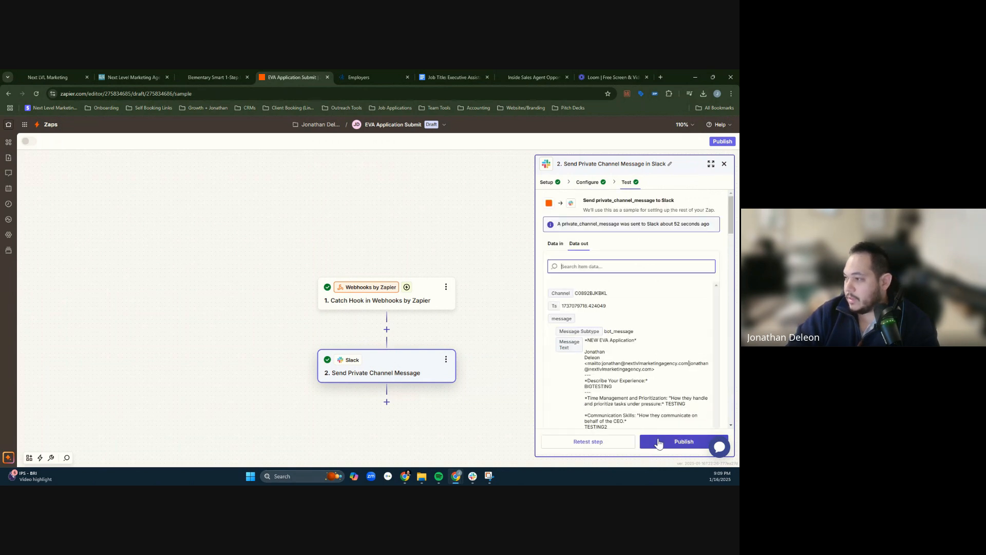
{"action": "left_click", "coordinate": [658, 441]}
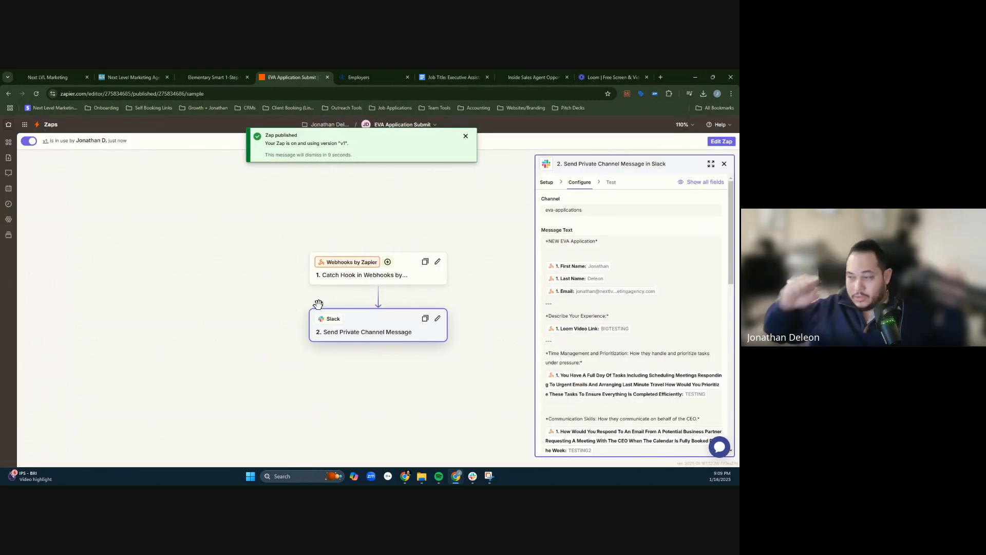
{"action": "left_click", "coordinate": [466, 135]}
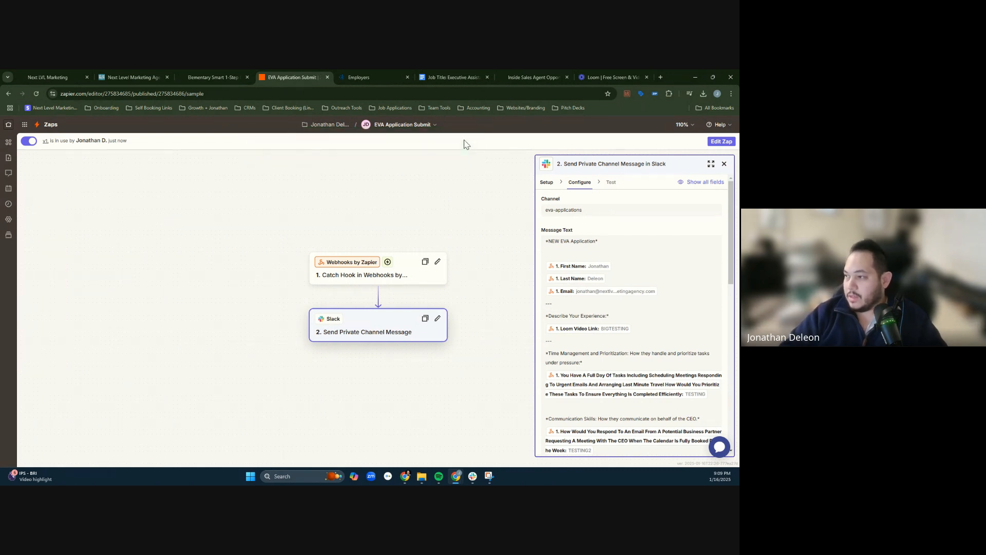
- Look over the published Slack action's setup, the webhook in the EVA Application Submitted workflow and the application thank-you page
{"action": "left_click", "coordinate": [547, 182]}
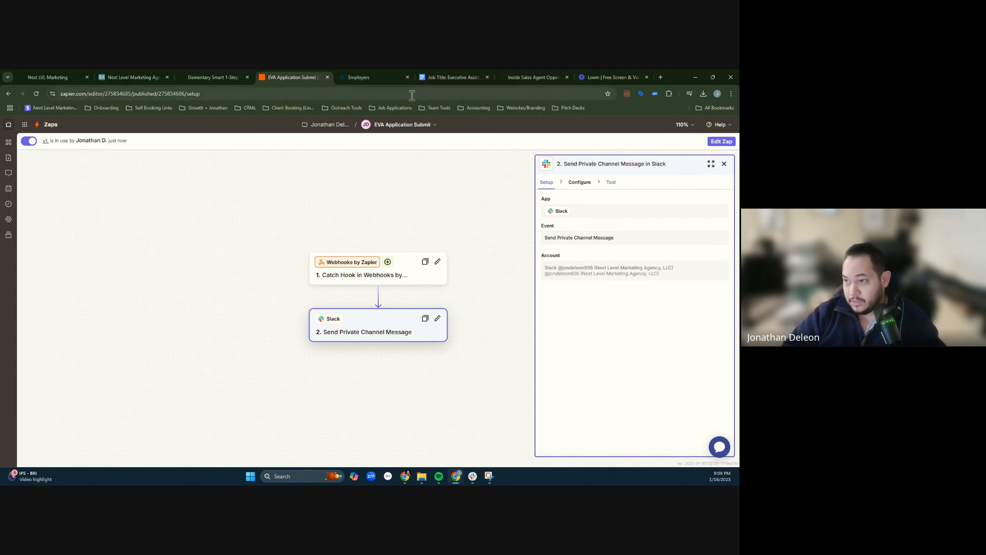
{"action": "left_click", "coordinate": [130, 70]}
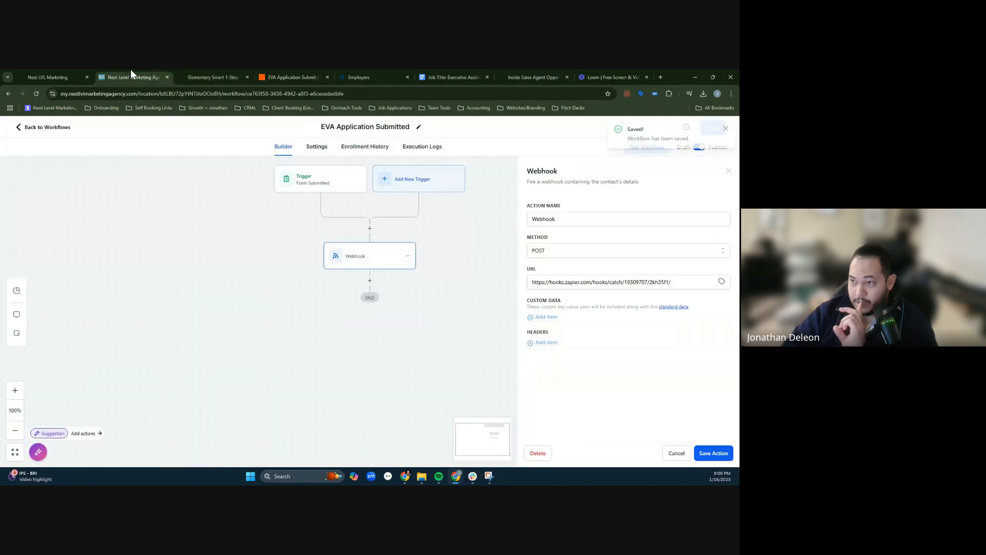
{"action": "left_click", "coordinate": [199, 70]}
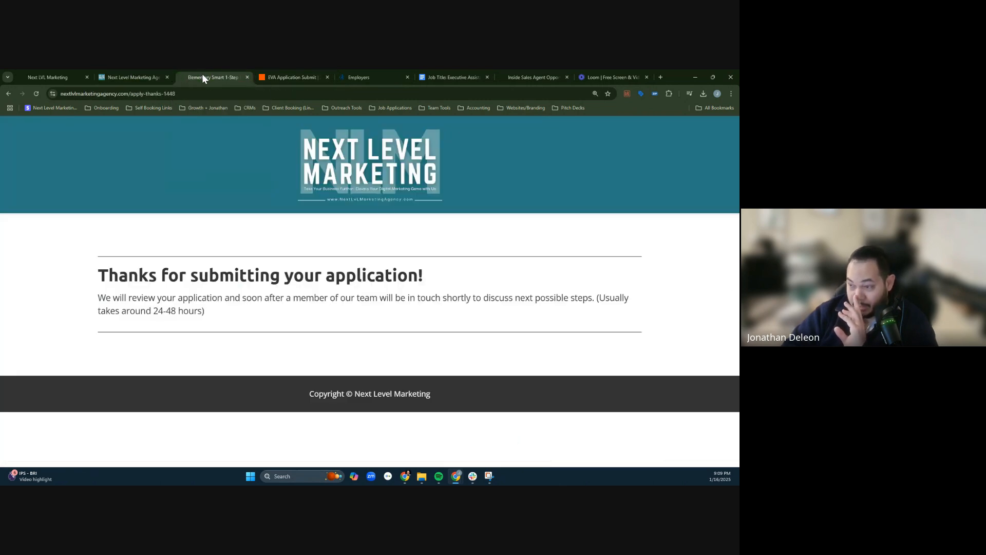
{"action": "left_click", "coordinate": [149, 75]}
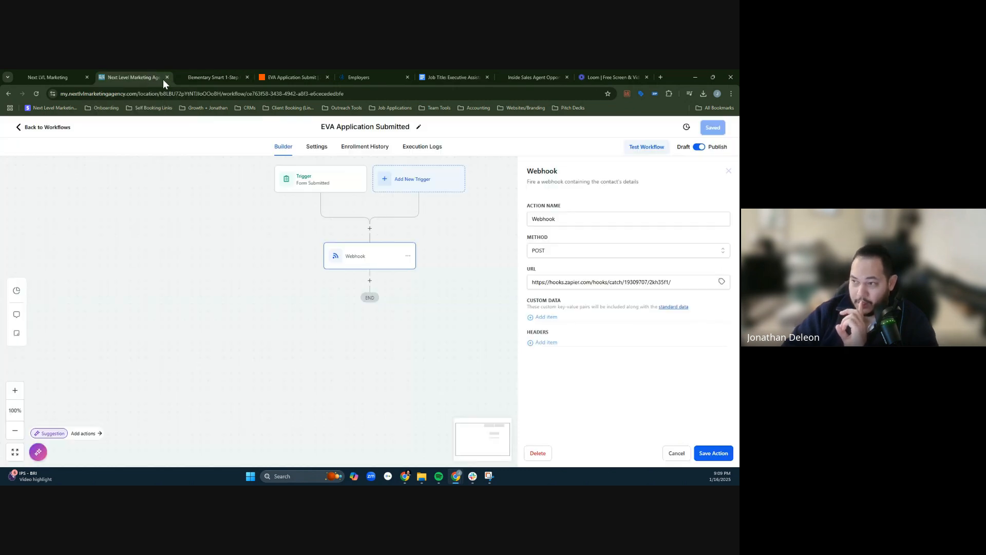
{"action": "left_click", "coordinate": [277, 77]}
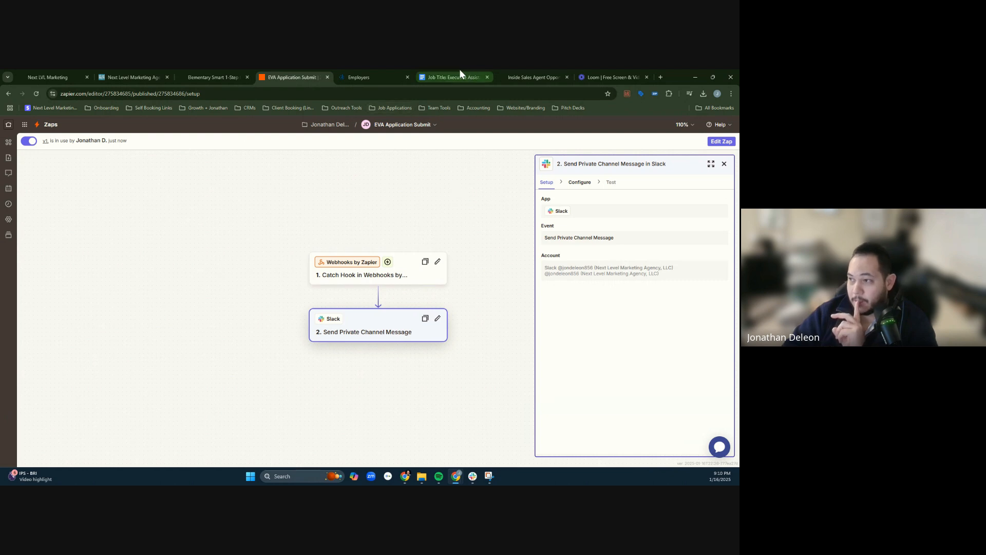
- Open the job description tab of the Executive Assistant to CEO document and check its To Apply section with the [Insert Link] placeholder
{"action": "left_click", "coordinate": [443, 71]}
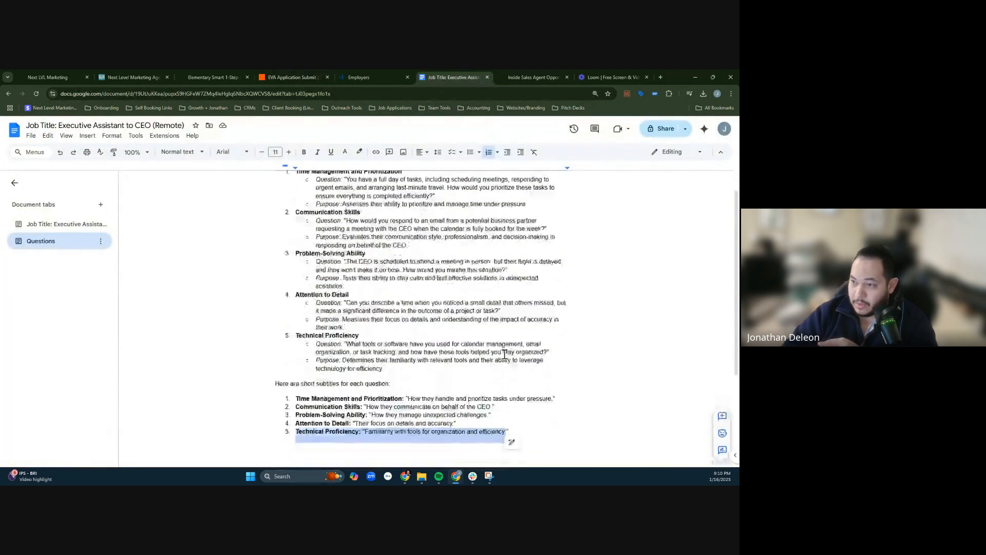
{"action": "scroll", "coordinate": [505, 350], "scroll_direction": "up", "scroll_amount": 1}
{"action": "left_click", "coordinate": [72, 223]}
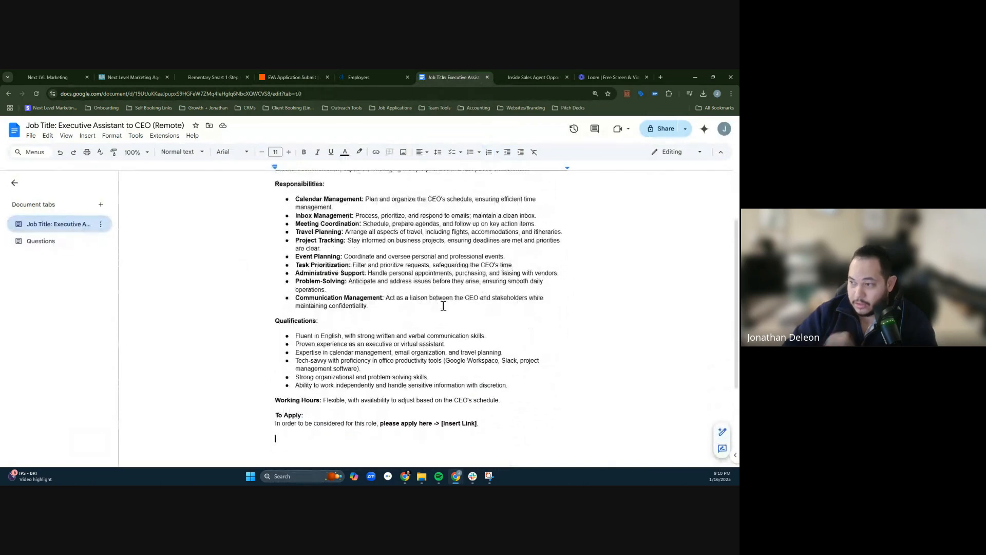
{"action": "key", "text": "ctrl+a"}
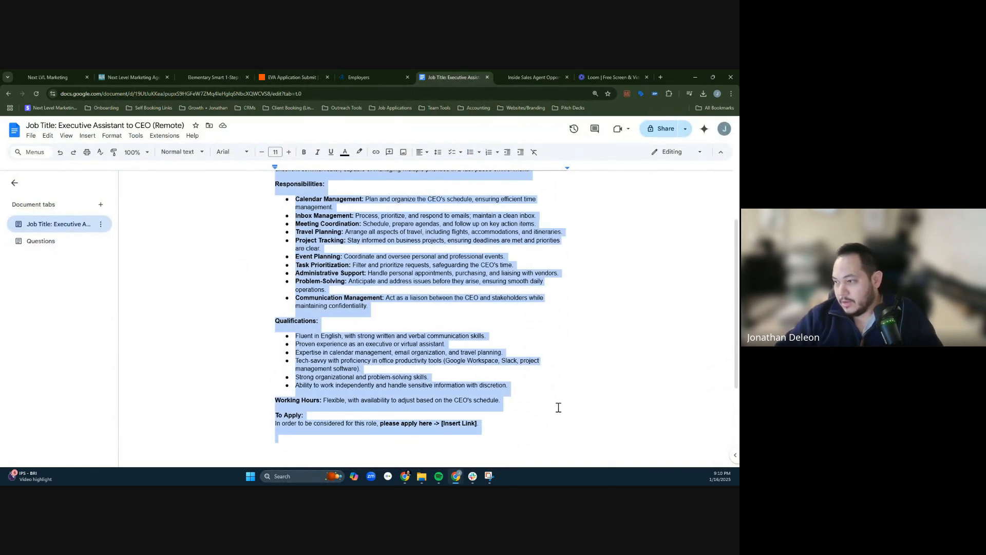
{"action": "left_click", "coordinate": [549, 435]}
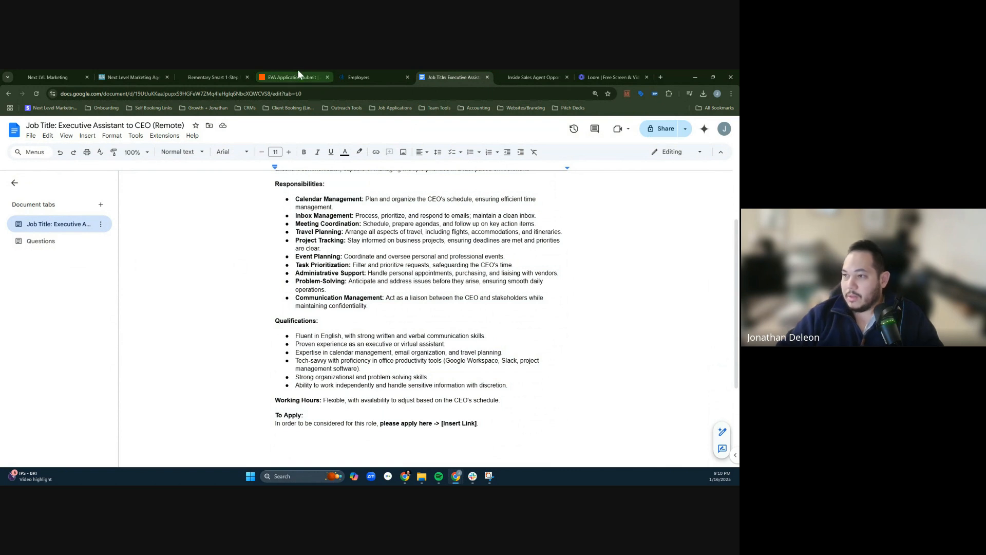
- Return from the thank-you page to the EVA application form and copy its web address
{"action": "left_click", "coordinate": [539, 76]}
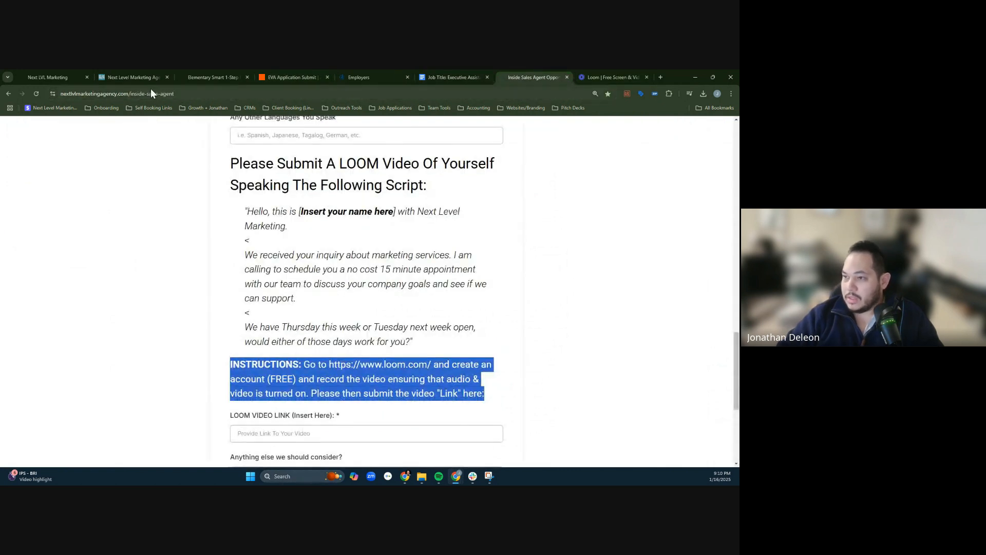
{"action": "left_click", "coordinate": [232, 73]}
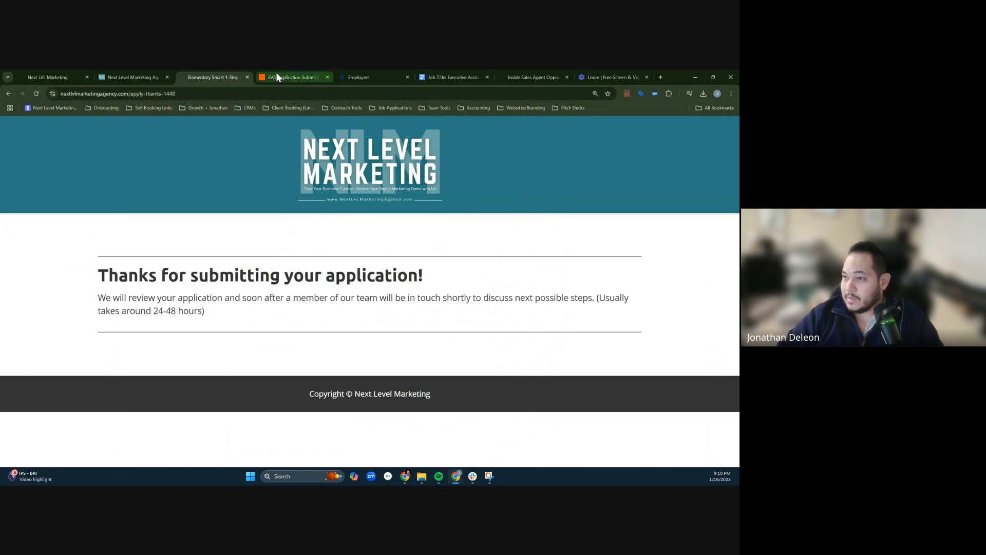
{"action": "left_click", "coordinate": [8, 94]}
{"action": "left_click", "coordinate": [213, 93]}
{"action": "key", "text": "ctrl+c"}
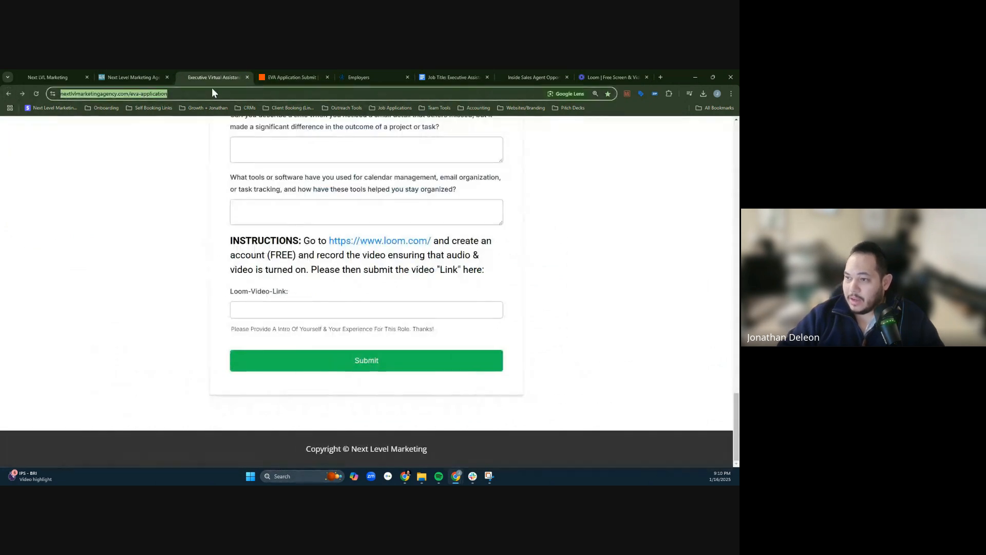
{"action": "left_click", "coordinate": [464, 76]}
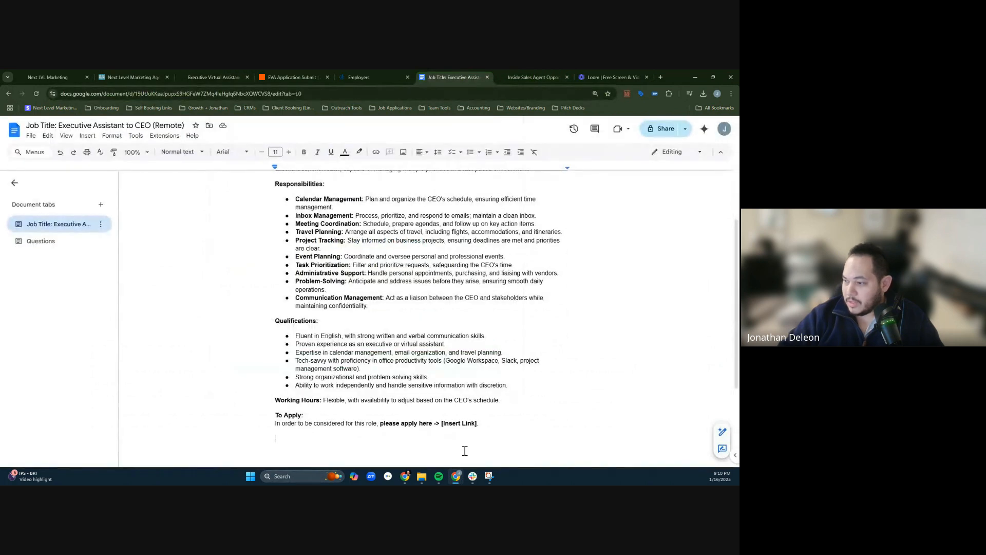
{"action": "double_click", "coordinate": [446, 423]}
{"action": "left_click", "coordinate": [476, 424], "text": "shift"}
{"action": "key", "text": "ctrl+v"}
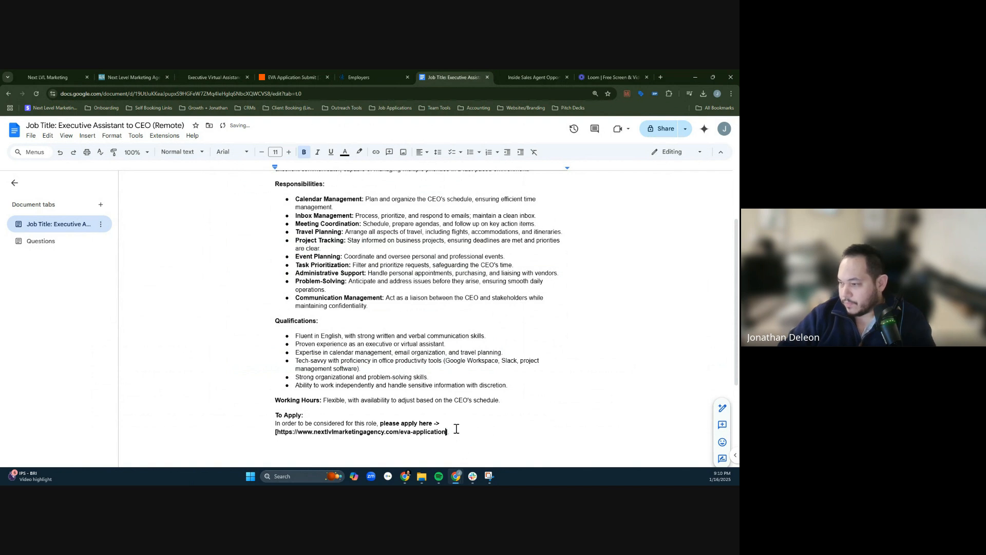
- Separate the pasted application address from its square brackets with spaces so that it turns into a hyperlink
{"action": "left_click", "coordinate": [278, 431]}
{"action": "key", "text": "BackSpace"}
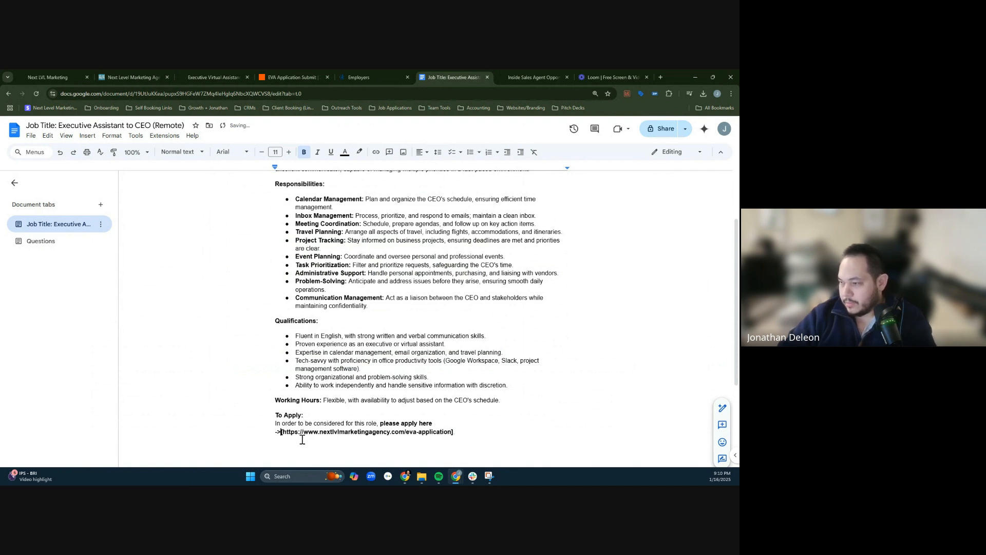
{"action": "key", "text": "Right"}
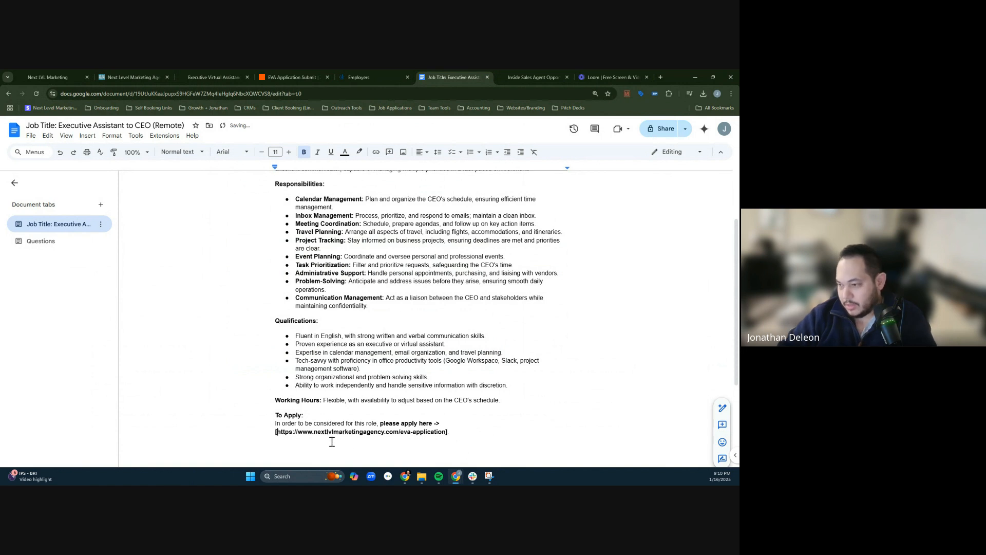
{"action": "left_click", "coordinate": [444, 432]}
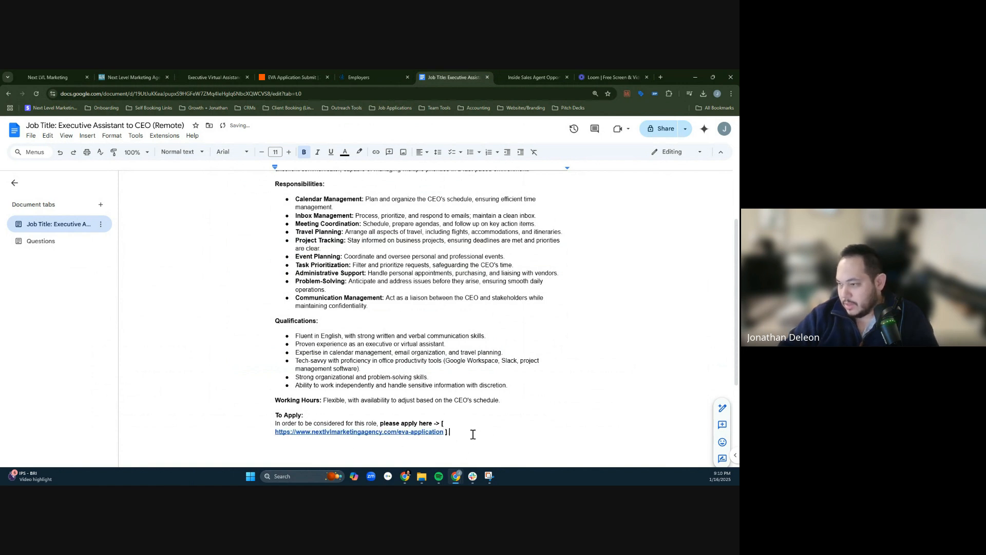
- Add the word IMPORTANT in front of the To Apply heading
{"action": "left_click", "coordinate": [278, 417]}
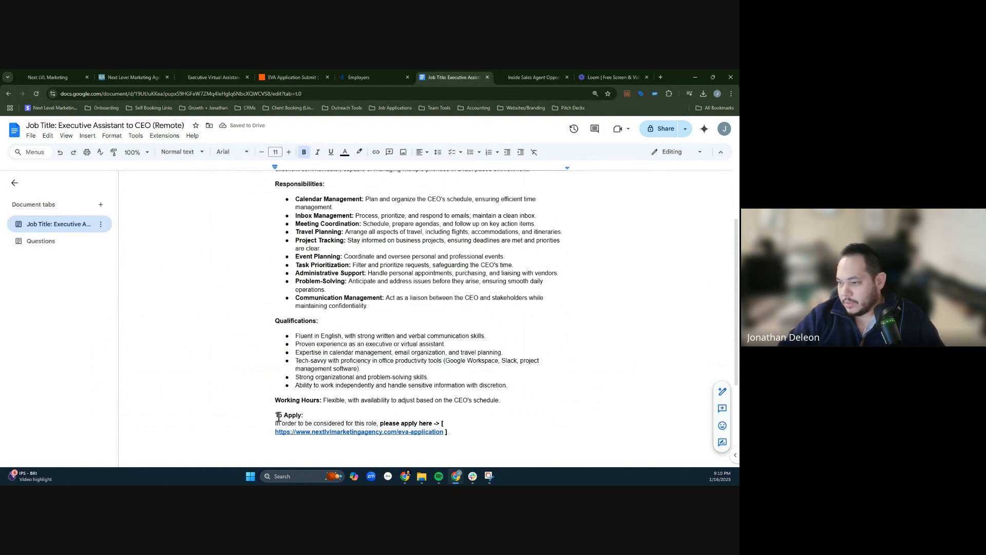
{"action": "type", "text": "IMPORA"}
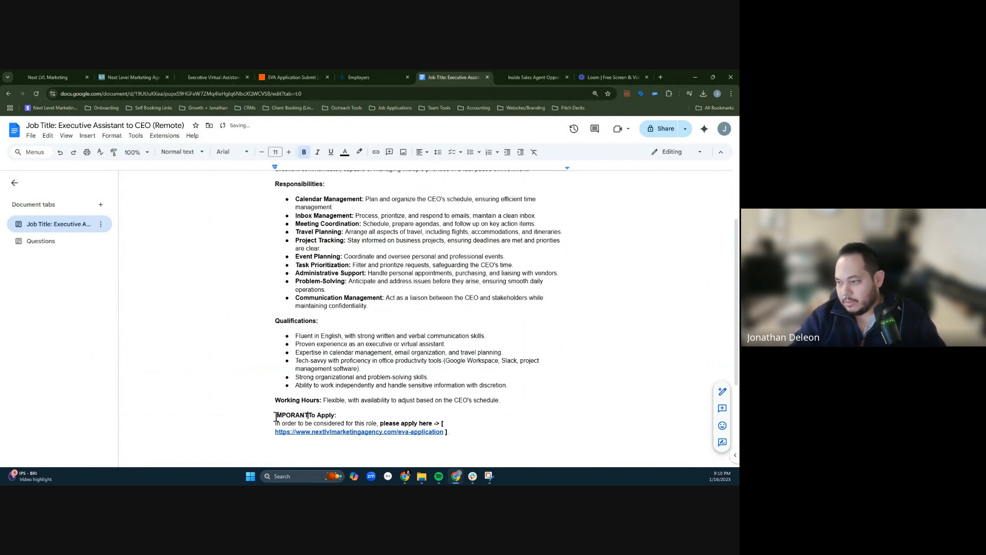
{"action": "key", "text": "BackSpace"}
{"action": "type", "text": "TANT"}
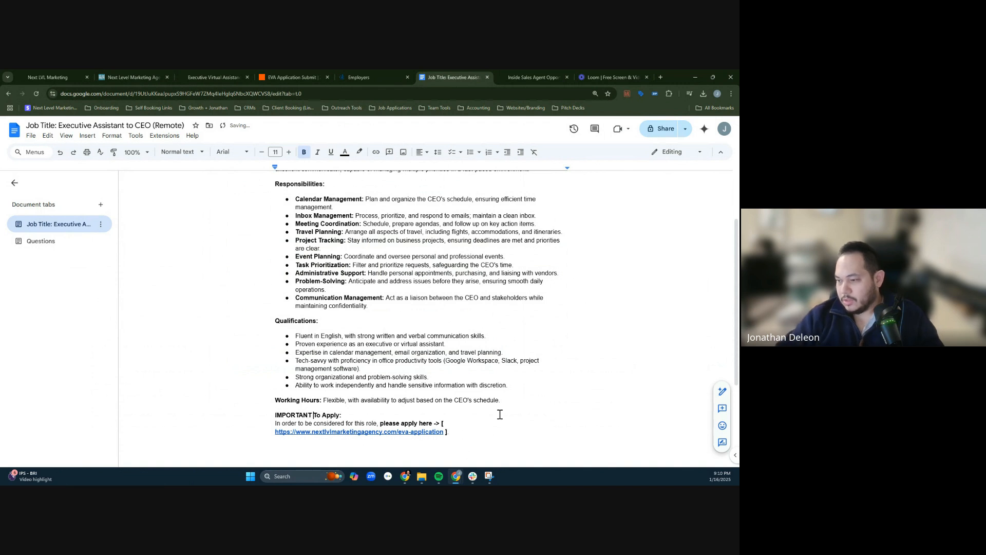
- Add blank lines and a Compensation line between the Working Hours line and the IMPORTANT To Apply section
{"action": "scroll", "coordinate": [531, 415], "scroll_direction": "up", "scroll_amount": 3}
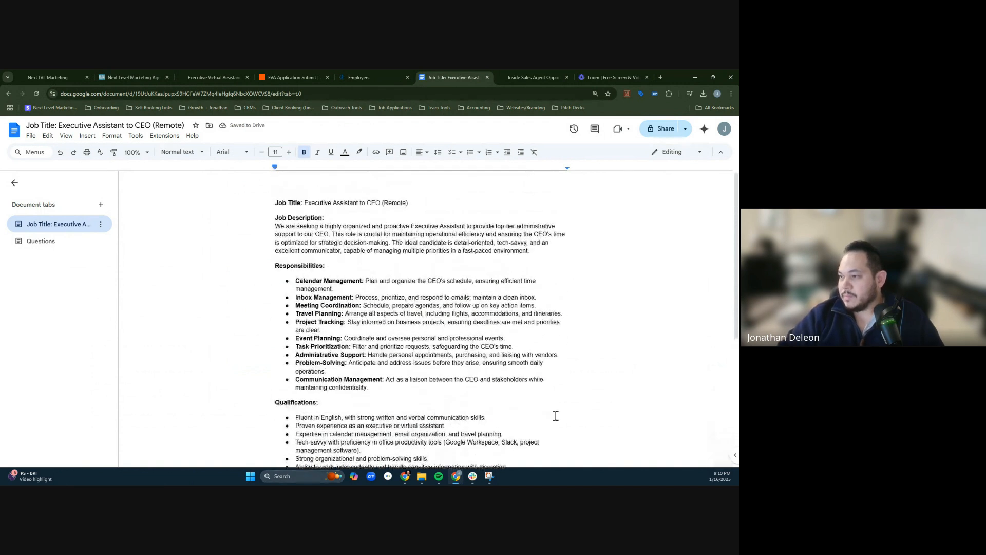
{"action": "scroll", "coordinate": [550, 414], "scroll_direction": "down", "scroll_amount": 5}
{"action": "left_click", "coordinate": [531, 328]}
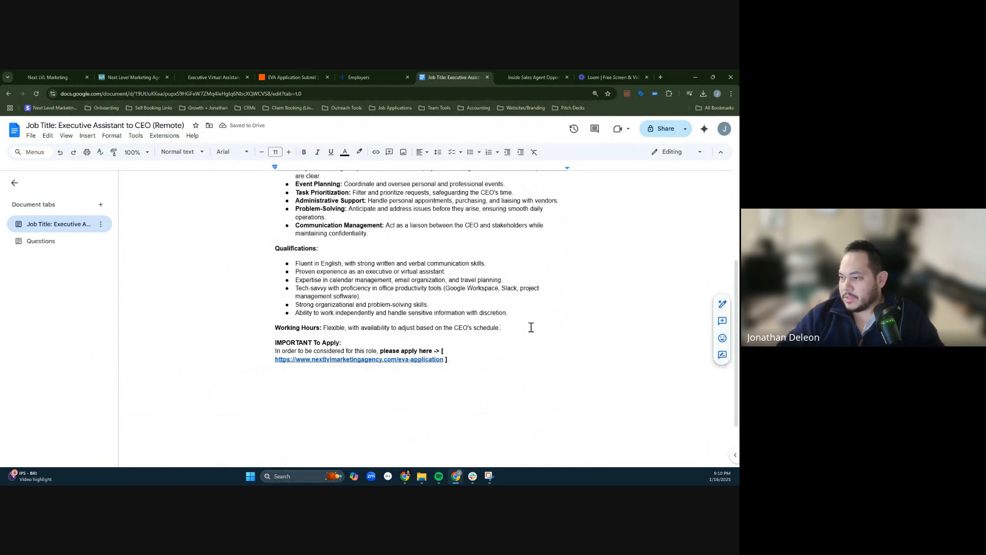
{"action": "key", "text": "Return"}
{"action": "key", "text": "Return"}
{"action": "key", "text": "Return"}
{"action": "key", "text": "Return"}
{"action": "type", "text": "Compensation: $5/hr at 20-40 Hours Per Week Depending on CEO Needs."}
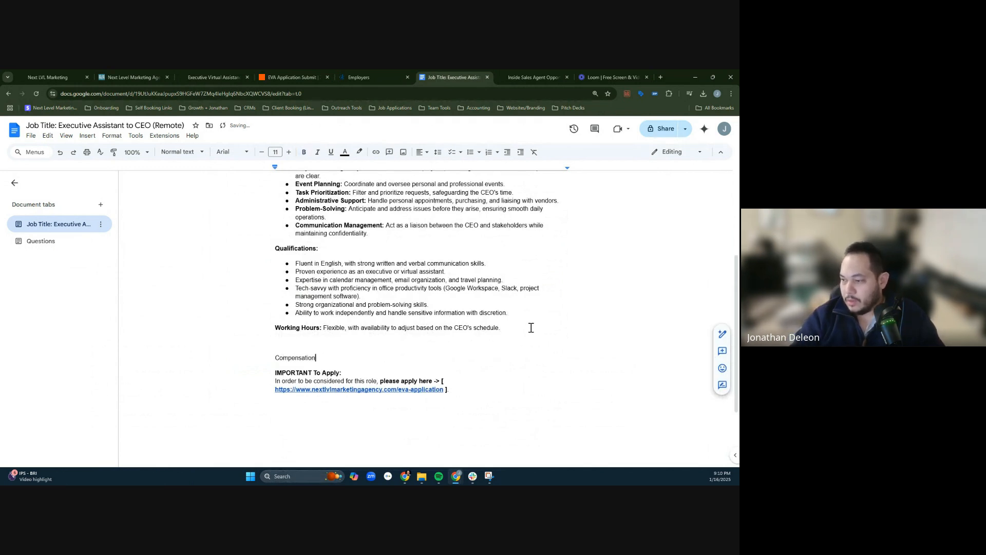
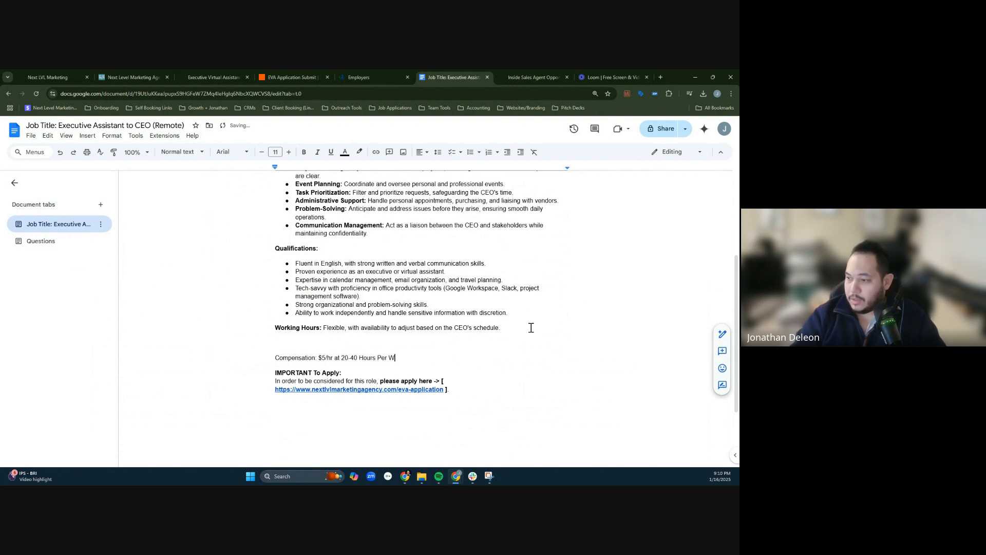
- Complete the compensation line as "$5/hr at 20-40 Hours Per Week Depending on CEO Needs." and bold its "Compensation:" label
{"action": "type", "text": "pending on CEO Needs."}
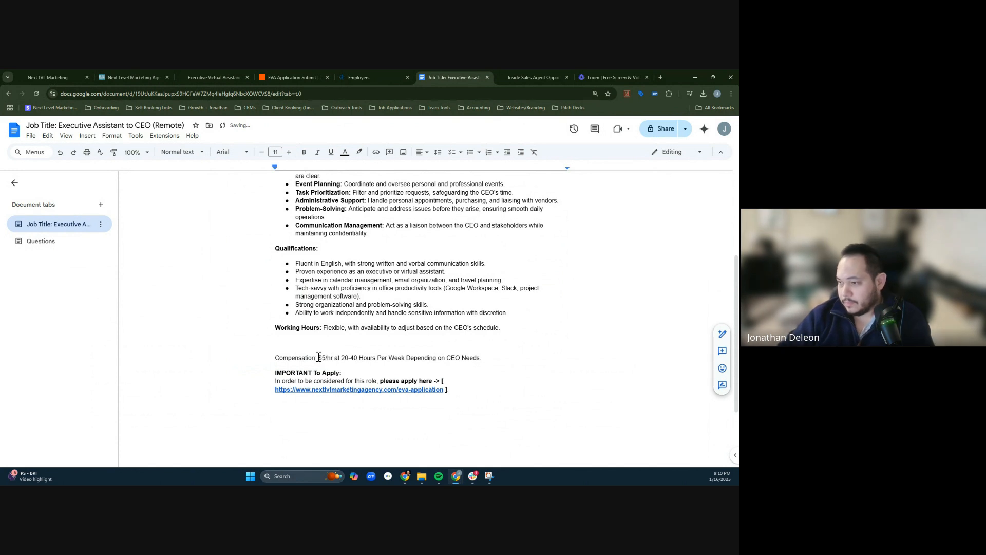
{"action": "left_click_drag", "start_coordinate": [319, 357], "coordinate": [267, 355]}
{"action": "key", "text": "ctrl+b"}
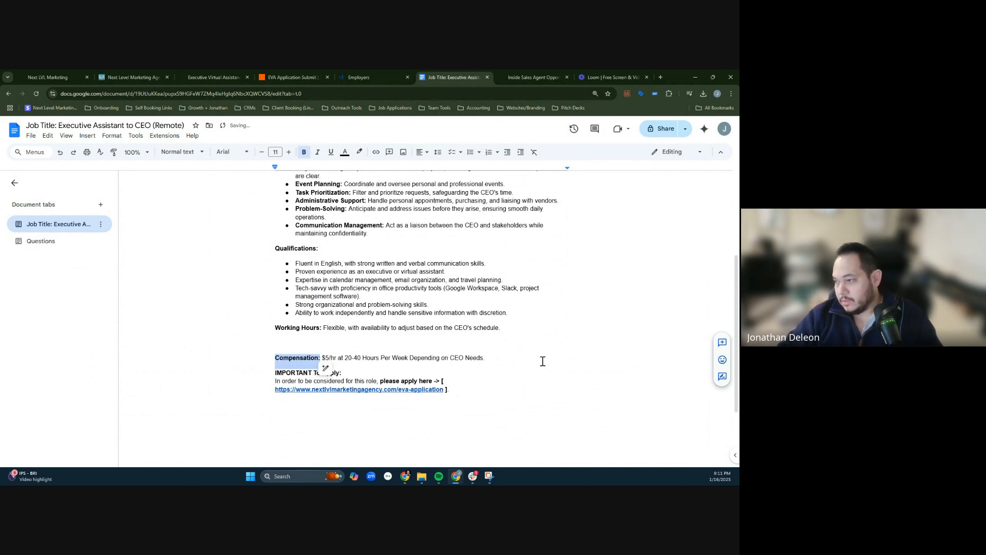
- Append "Starting minimum at 20 hours per week." to the end of the compensation line
{"action": "left_click", "coordinate": [543, 361]}
{"action": "type", "text": "Starting at 2"}
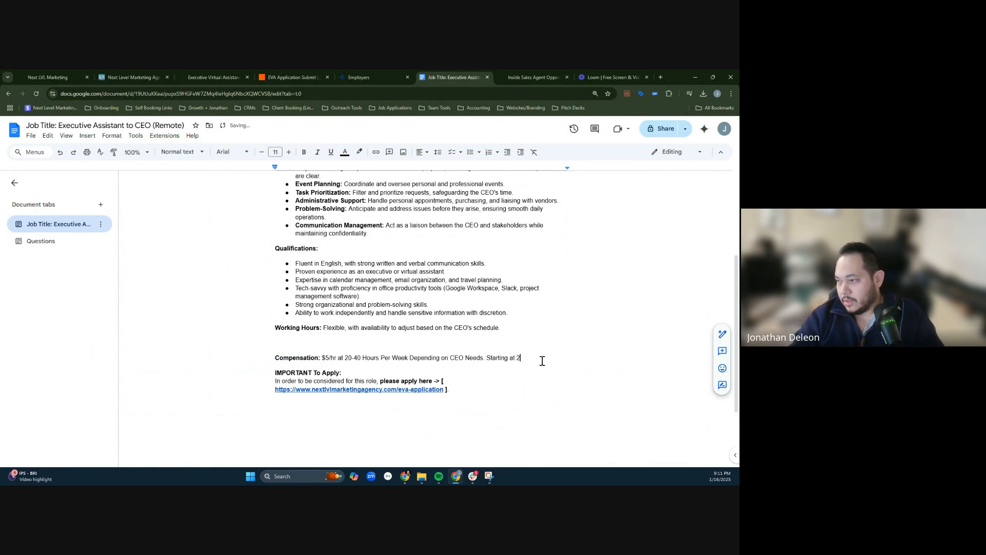
{"action": "type", "text": "0 hours per week"}
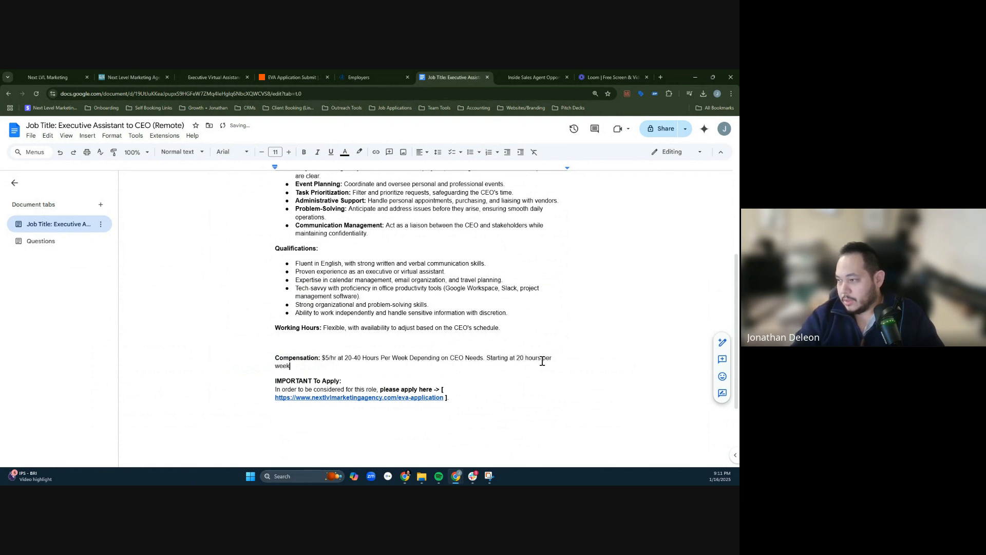
{"action": "type", "text": "."}
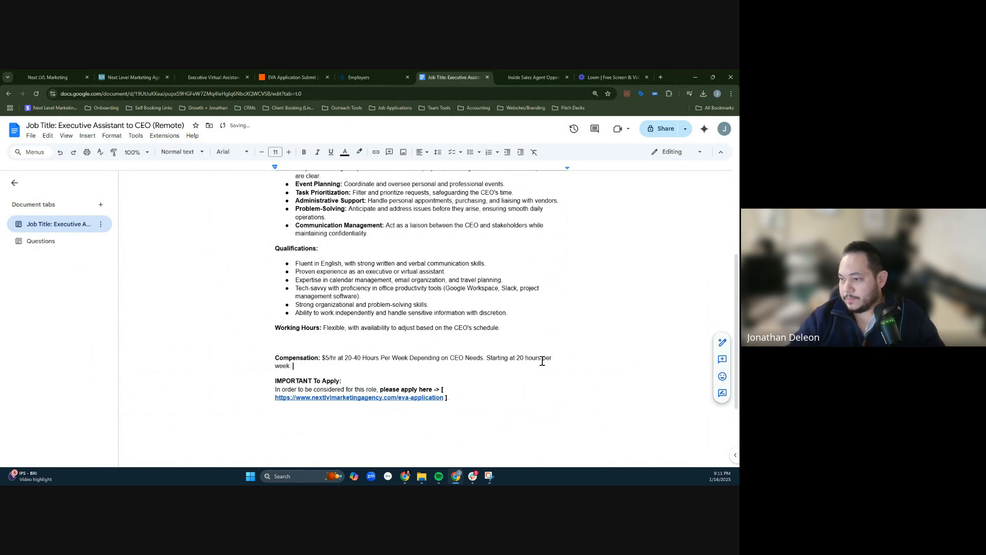
{"action": "left_click", "coordinate": [517, 359]}
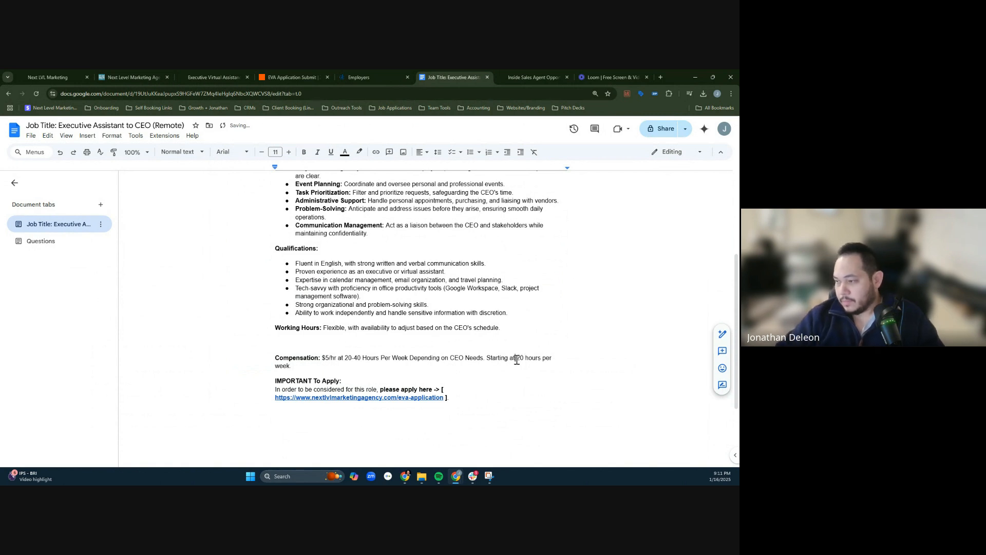
{"action": "key", "text": "BackSpace"}
{"action": "key", "text": "BackSpace"}
{"action": "key", "text": "BackSpace"}
{"action": "type", "text": "minimum at"}
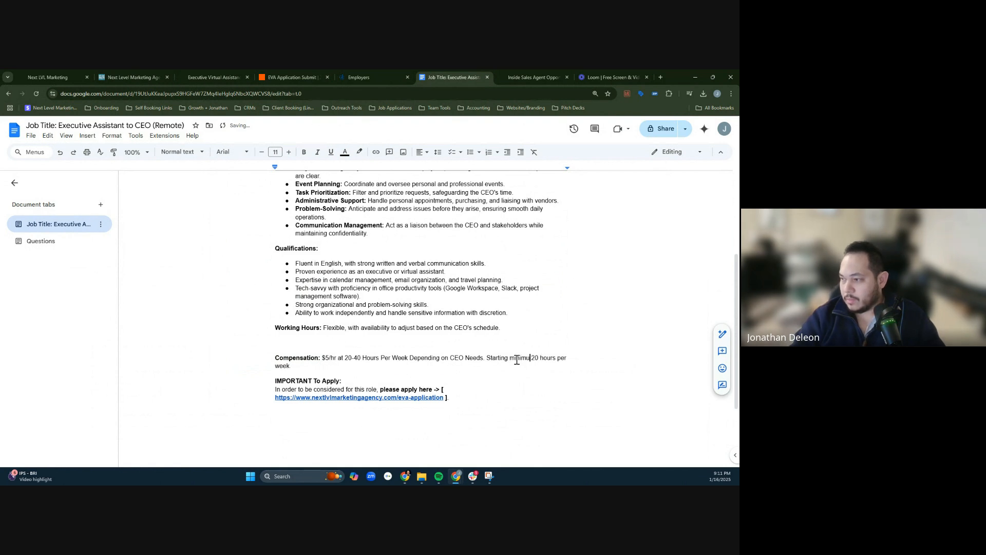
- Remove the empty line between the Working Hours and Compensation lines
{"action": "left_click", "coordinate": [313, 345]}
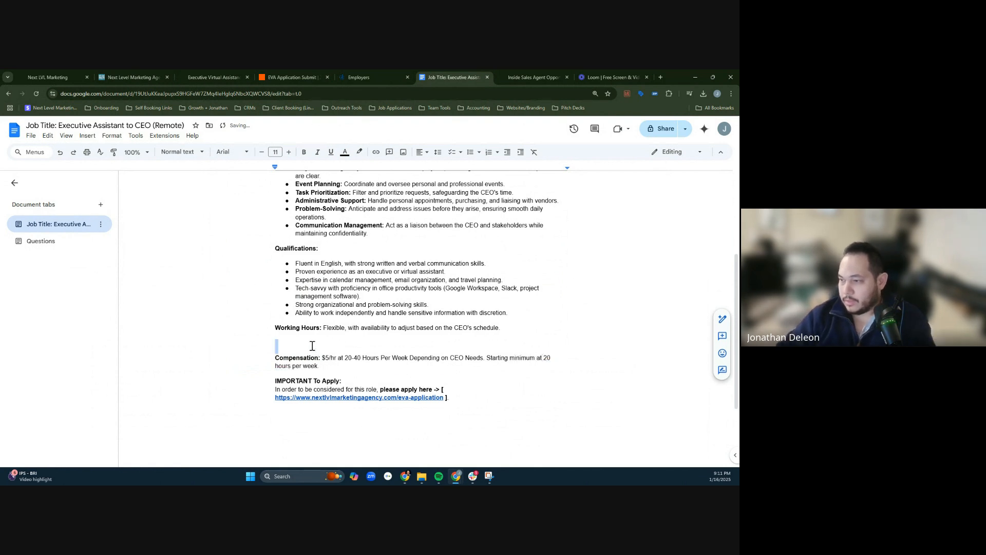
{"action": "key", "text": "BackSpace"}
{"action": "left_click", "coordinate": [326, 349]}
- Copy the entire job description document and switch to the OnlineJobs.ph form for posting a job
{"action": "scroll", "coordinate": [561, 387], "scroll_direction": "up", "scroll_amount": 3}
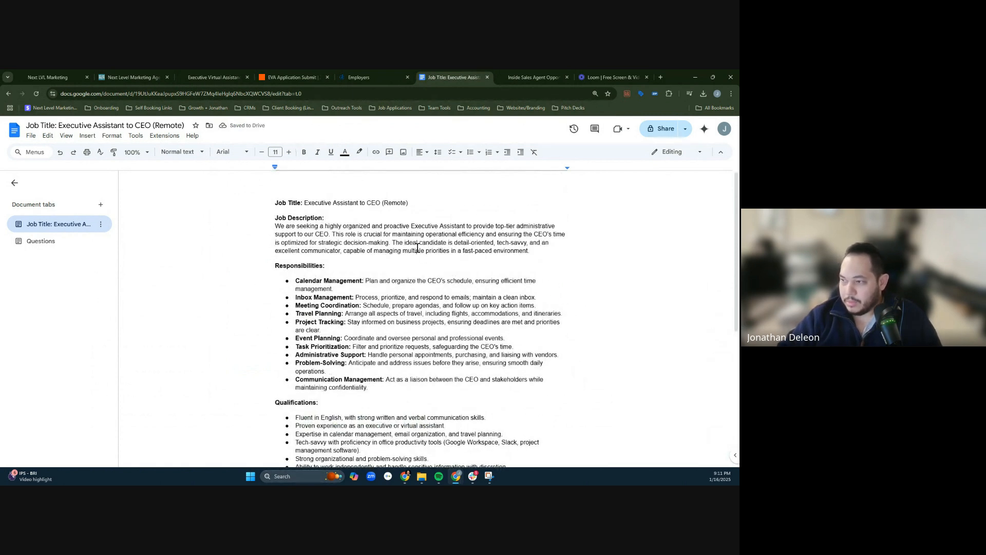
{"action": "key", "text": "ctrl+a"}
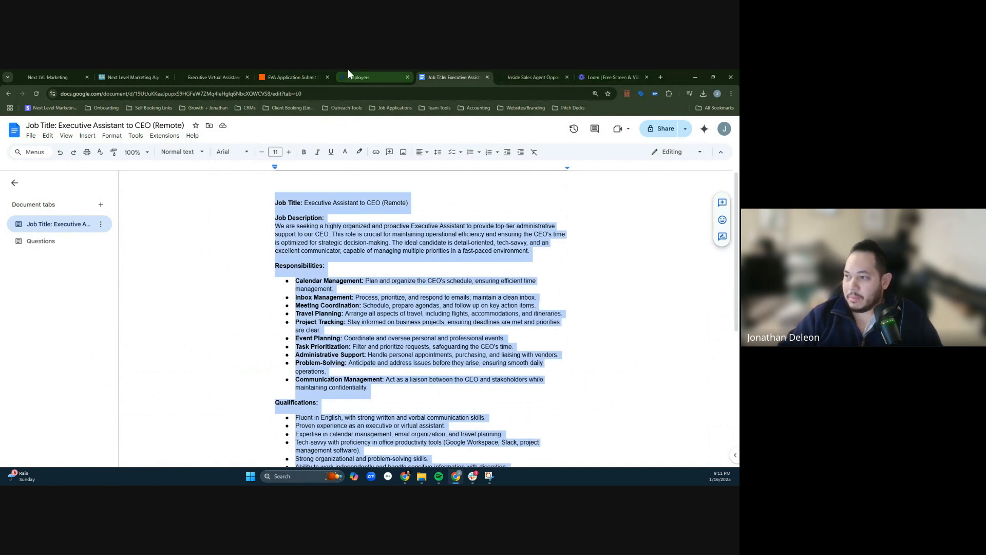
{"action": "left_click", "coordinate": [312, 72]}
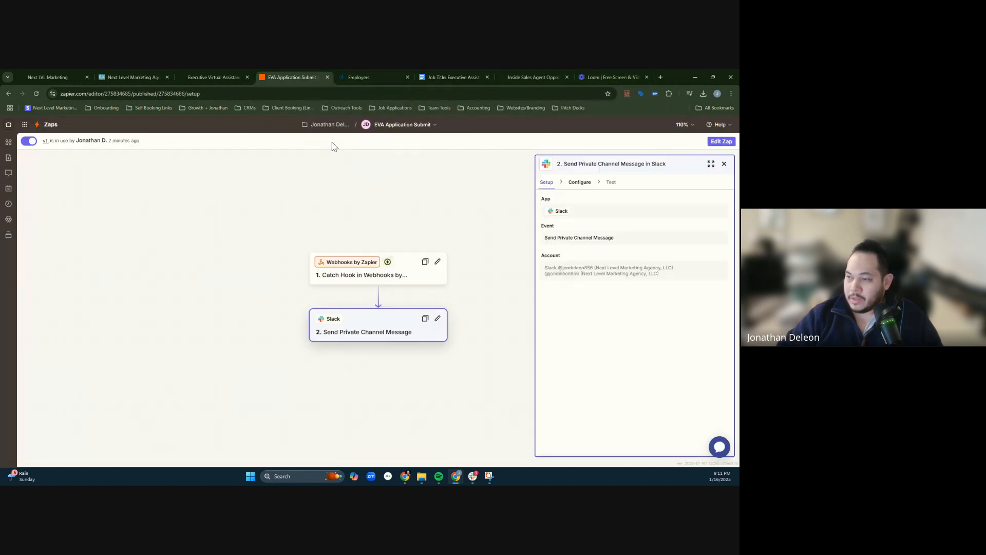
{"action": "left_click", "coordinate": [343, 74]}
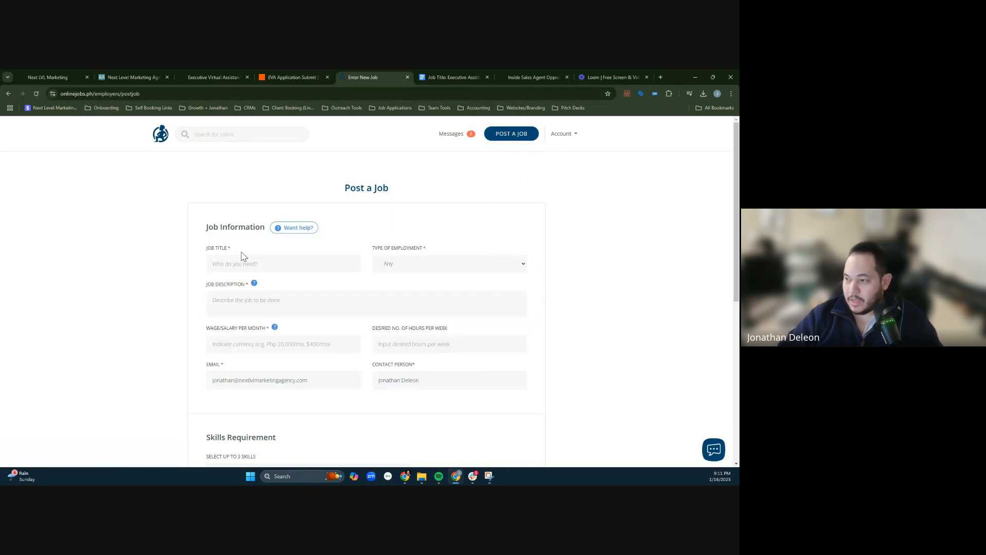
- Set the job post's notifications to send no applications to the email address and use OnlineJobs.ph messaging instead
{"action": "left_click", "coordinate": [243, 256]}
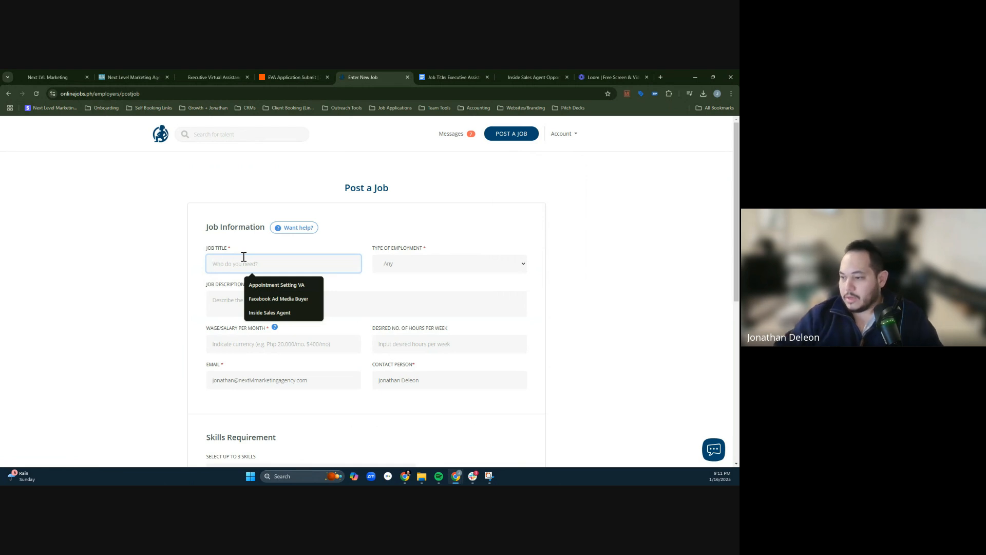
{"action": "scroll", "coordinate": [391, 370], "scroll_direction": "down", "scroll_amount": 2}
{"action": "scroll", "coordinate": [454, 362], "scroll_direction": "down", "scroll_amount": 4}
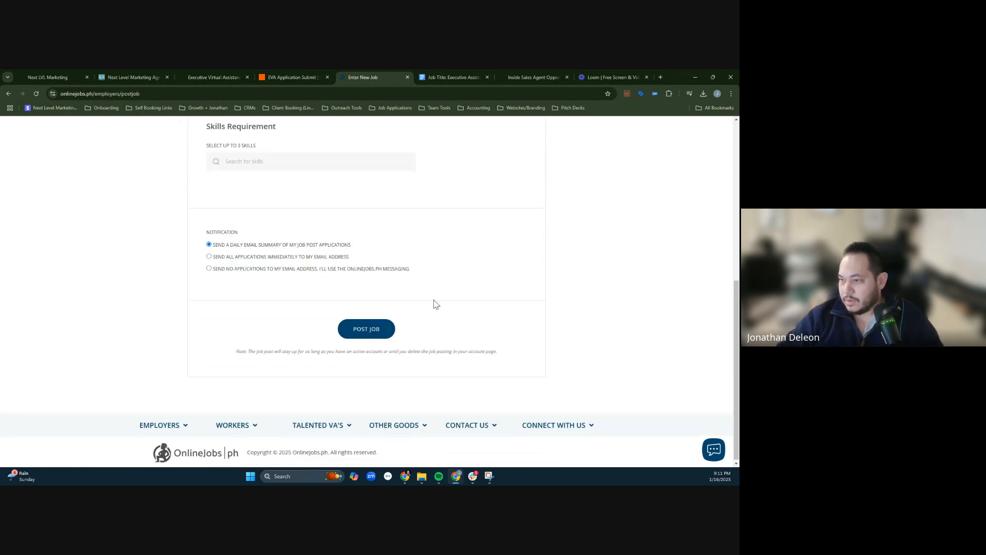
{"action": "scroll", "coordinate": [434, 304], "scroll_direction": "up", "scroll_amount": 4}
{"action": "scroll", "coordinate": [252, 329], "scroll_direction": "down", "scroll_amount": 4}
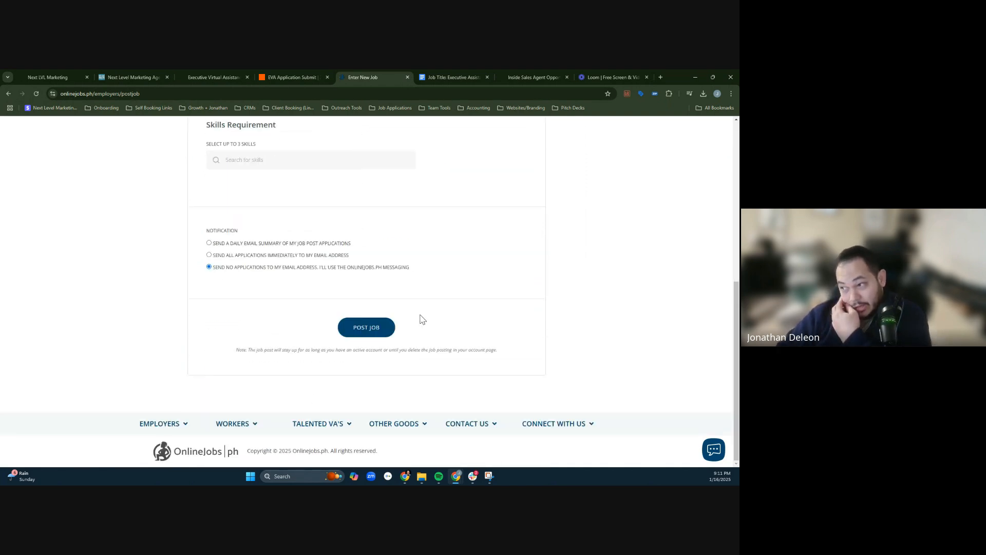
- Enter "Executive Virtual Assistant - CEO" as the job title
{"action": "scroll", "coordinate": [451, 231], "scroll_direction": "up", "scroll_amount": 10}
{"action": "left_click", "coordinate": [275, 263]}
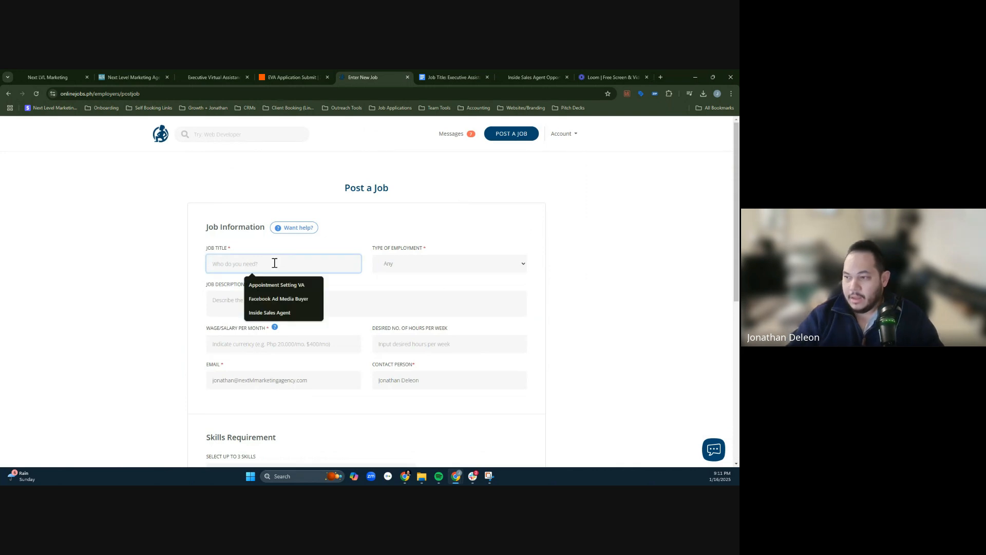
{"action": "type", "text": "Executi"}
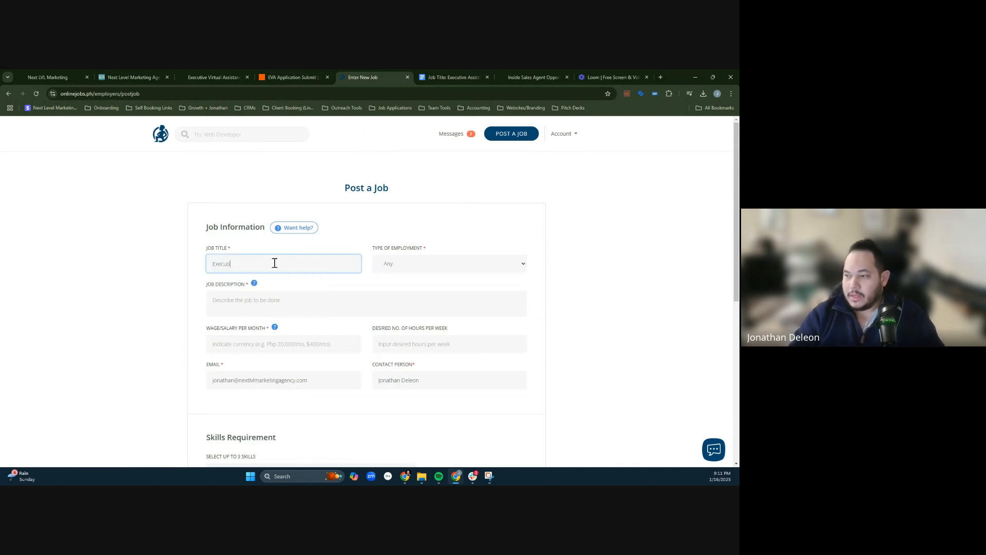
{"action": "type", "text": "ve Virtual Assistant - CEO"}
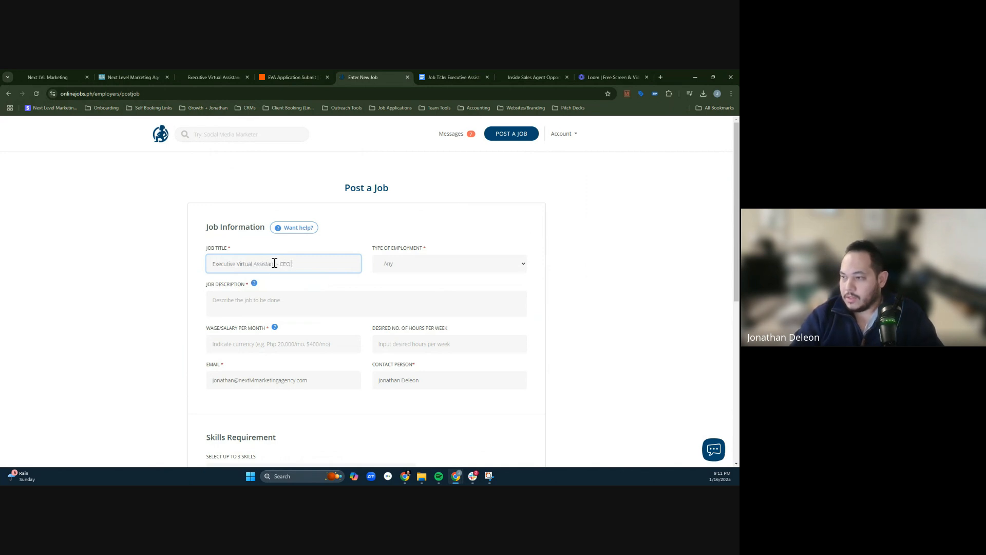
- Set the type of employment to Part Time
{"action": "left_click", "coordinate": [423, 265]}
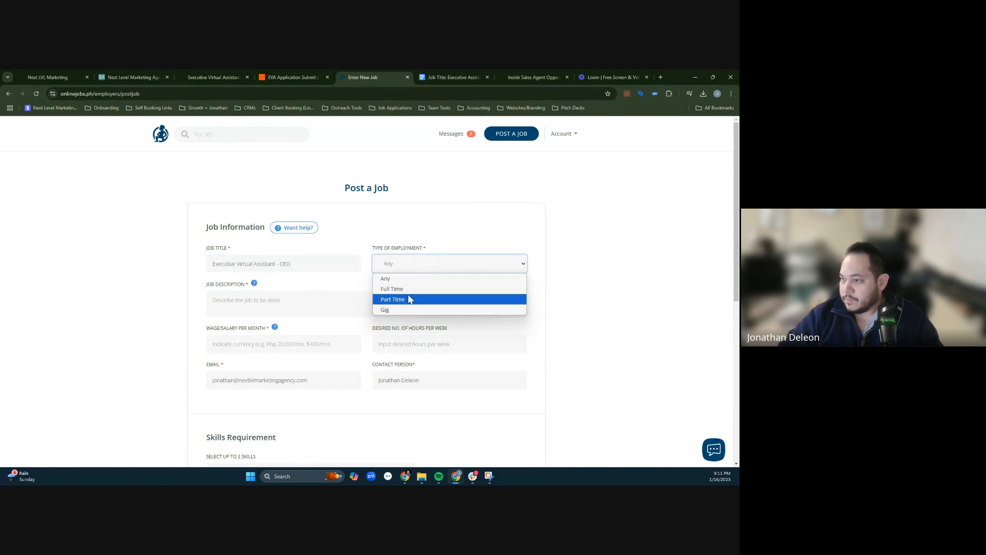
{"action": "left_click", "coordinate": [419, 280]}
{"action": "left_click", "coordinate": [430, 269]}
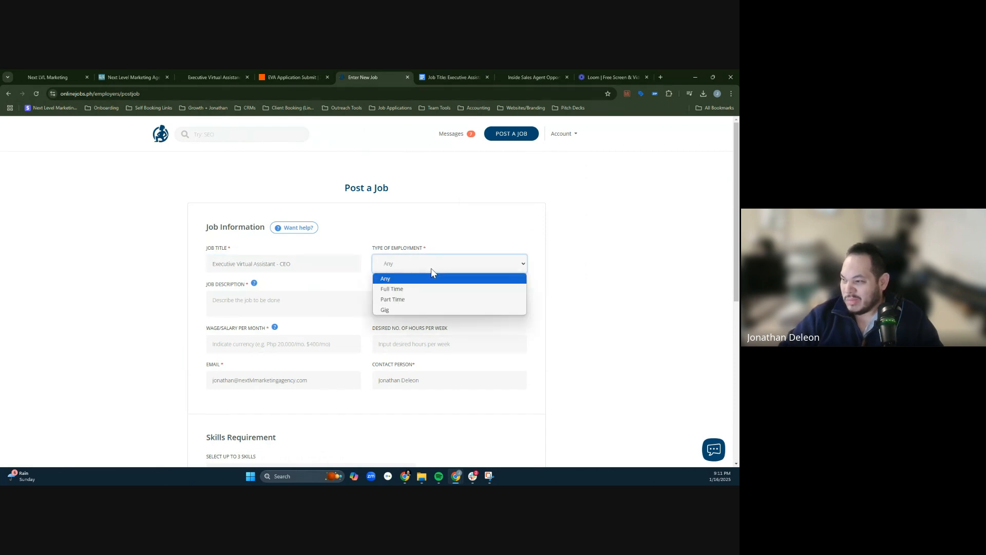
{"action": "left_click", "coordinate": [432, 270]}
{"action": "left_click", "coordinate": [464, 260]}
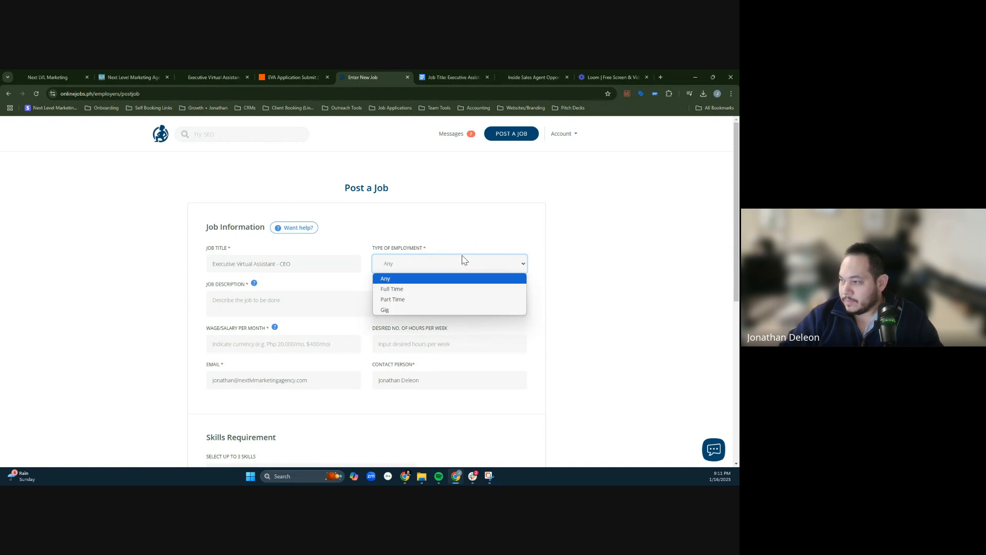
{"action": "left_click", "coordinate": [420, 299]}
- Paste the copied text as the job description and separate the Responsibilities, Qualifications, Working Hours, Compensation and IMPORTANT To Apply sections with blank lines
{"action": "left_click", "coordinate": [276, 302]}
{"action": "key", "text": "ctrl+v"}
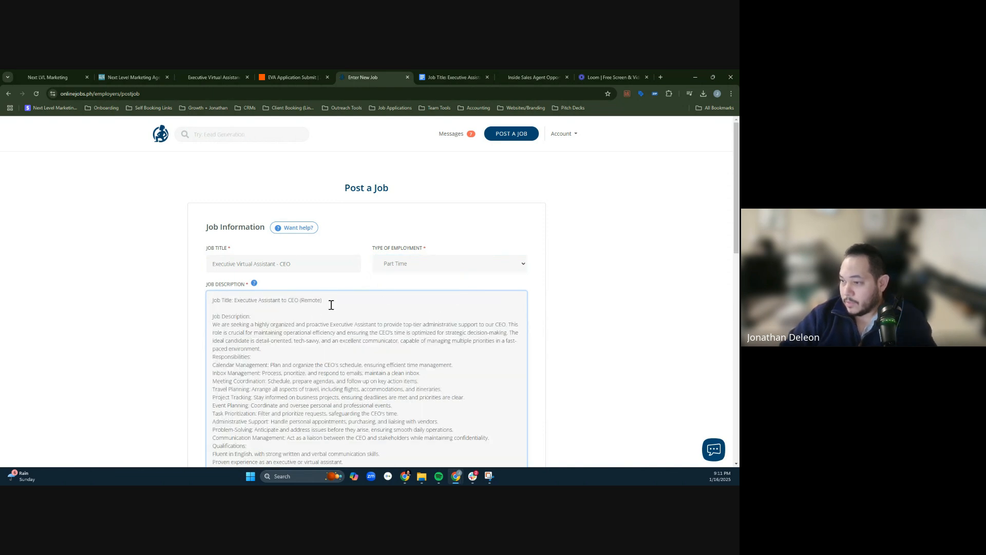
{"action": "scroll", "coordinate": [278, 346], "scroll_direction": "down", "scroll_amount": 2}
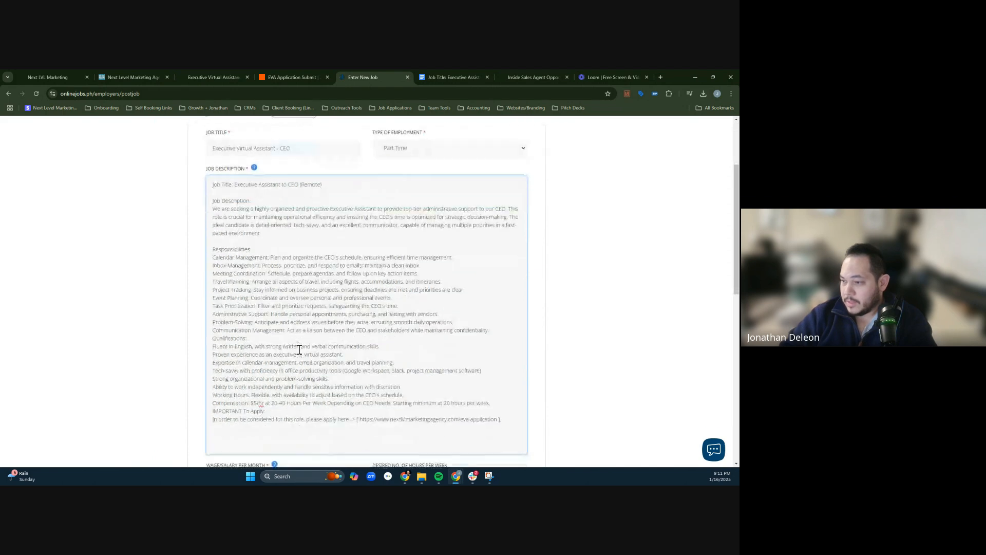
{"action": "double_click", "coordinate": [241, 249]}
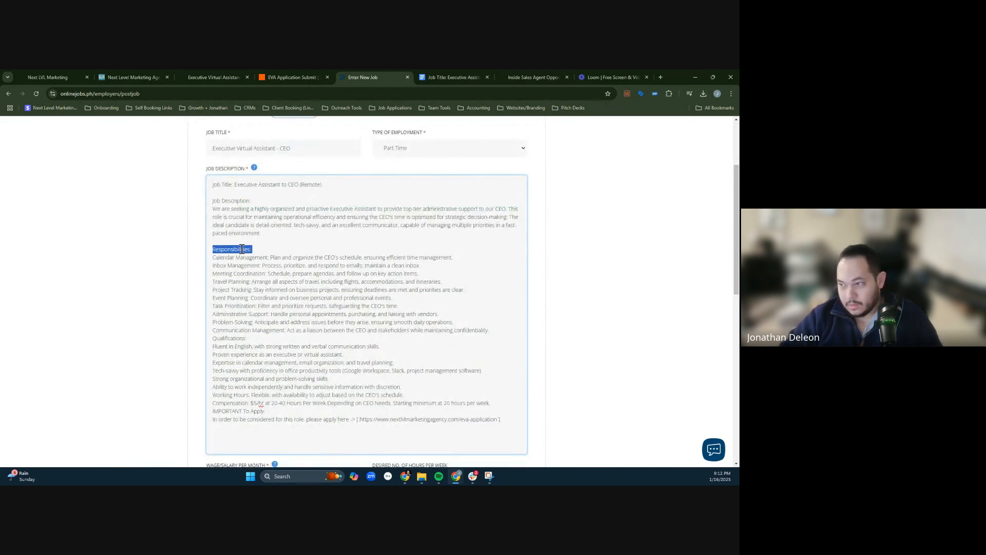
{"action": "left_click", "coordinate": [268, 248]}
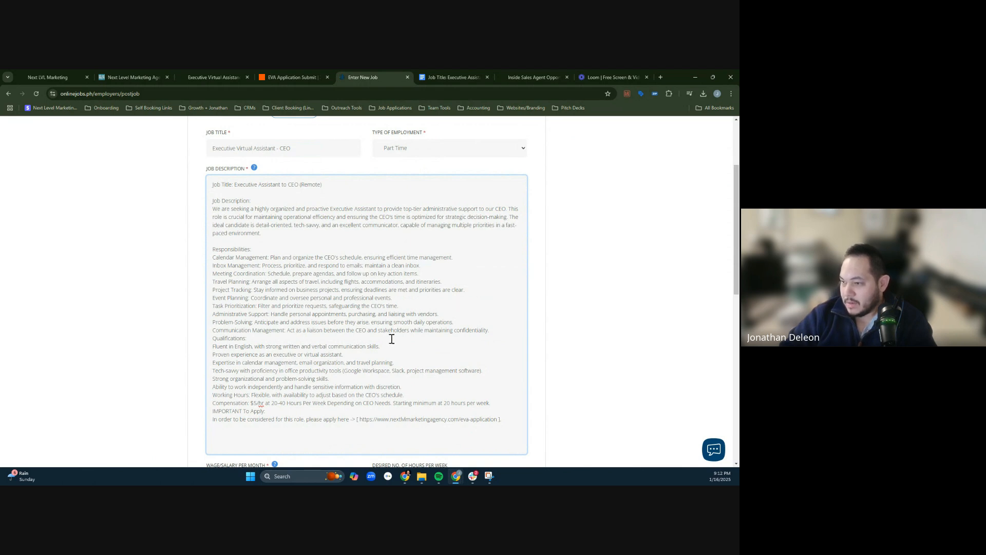
{"action": "key", "text": "Return"}
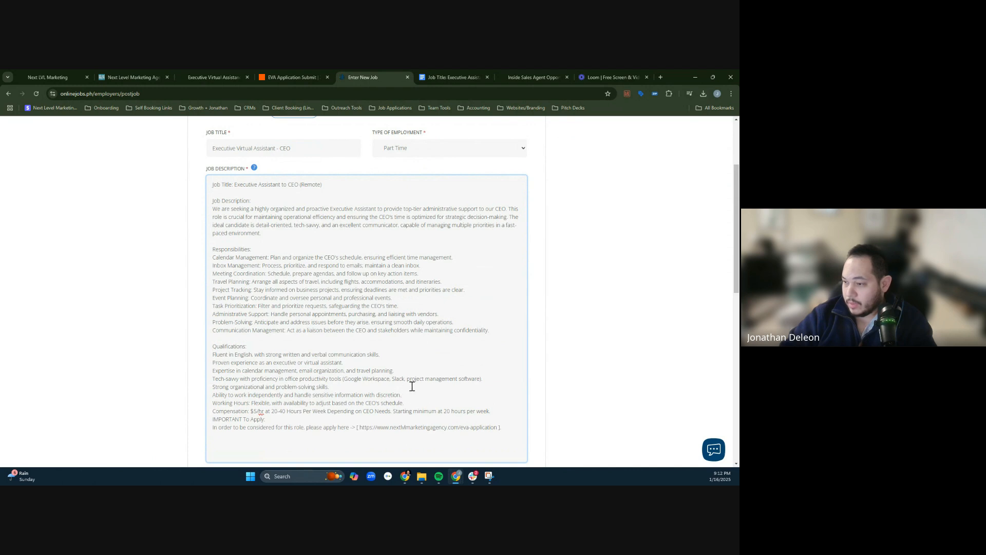
{"action": "key", "text": "Return"}
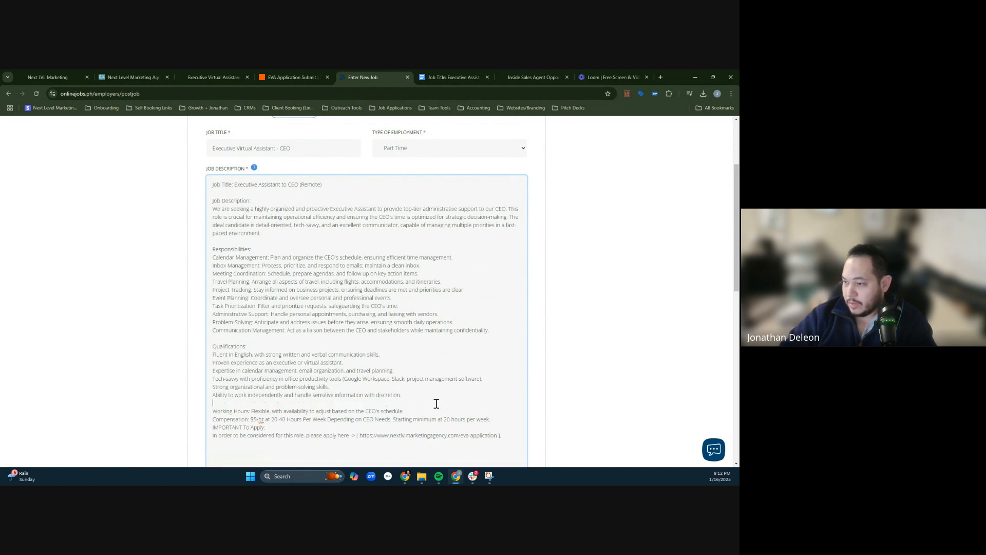
{"action": "key", "text": "Return"}
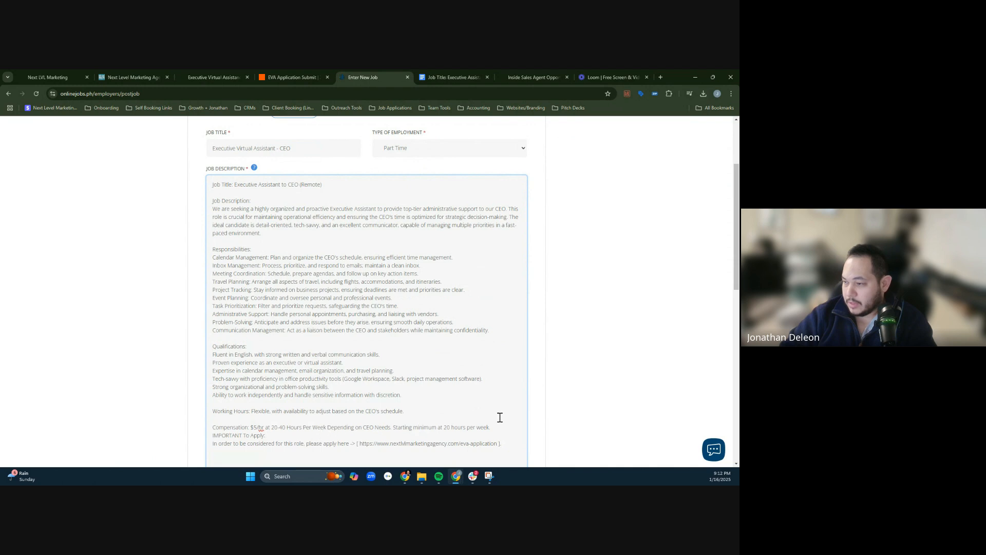
{"action": "key", "text": "Return"}
- Set the monthly wage to 400 and the desired hours per week to 20, keeping the prefilled contact details
{"action": "scroll", "coordinate": [478, 413], "scroll_direction": "down", "scroll_amount": 1}
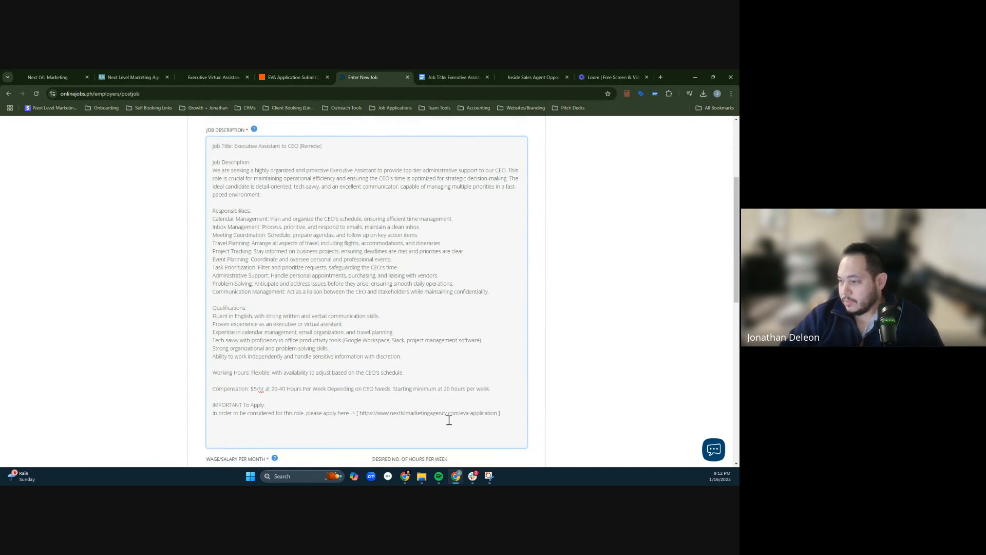
{"action": "scroll", "coordinate": [428, 410], "scroll_direction": "down", "scroll_amount": 3}
{"action": "left_click", "coordinate": [297, 359]}
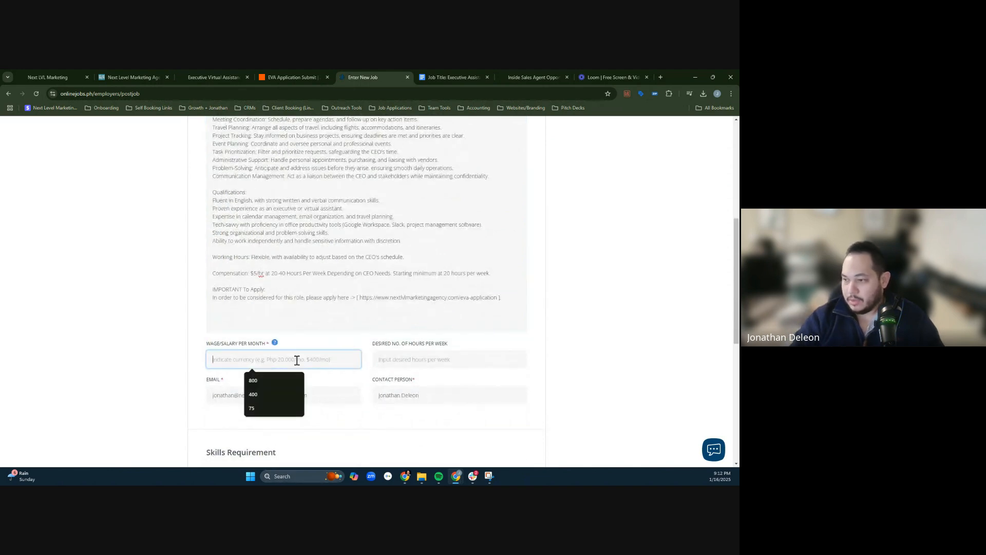
{"action": "type", "text": "400"}
{"action": "key", "text": "Tab"}
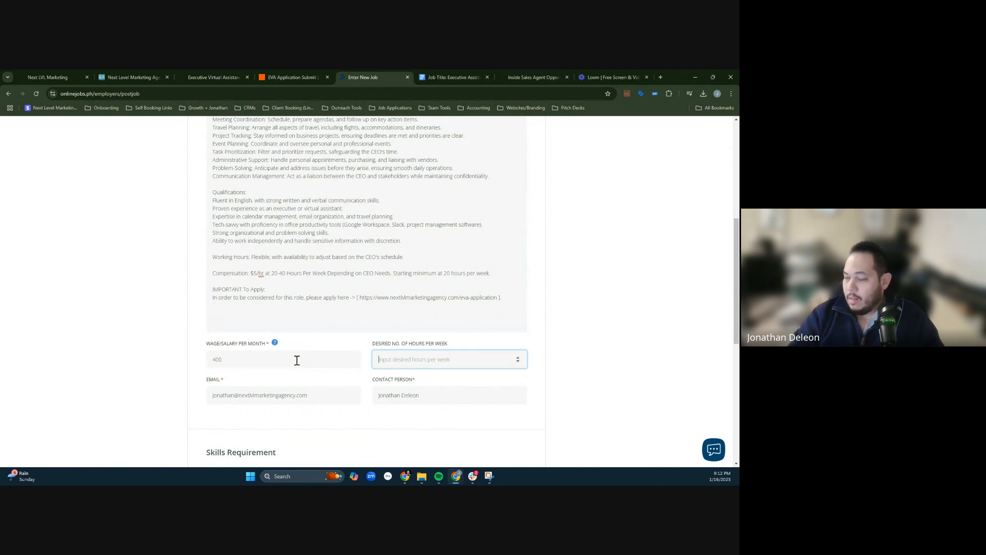
{"action": "type", "text": "20"}
{"action": "key", "text": "Tab"}
{"action": "key", "text": "Tab"}
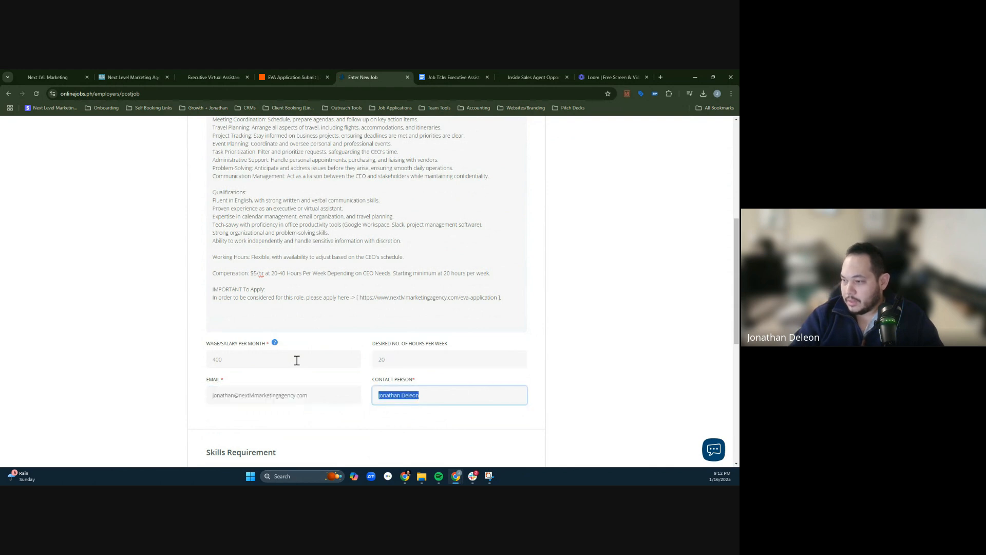
- Add Executive Assistance as the first required skill of the job post
{"action": "middle_click", "coordinate": [591, 335]}
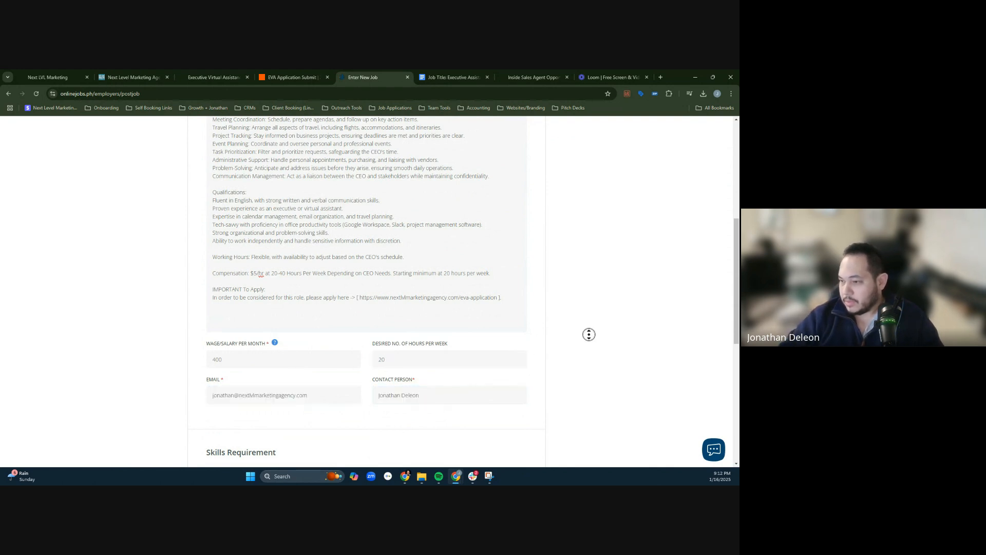
{"action": "left_click", "coordinate": [273, 385]}
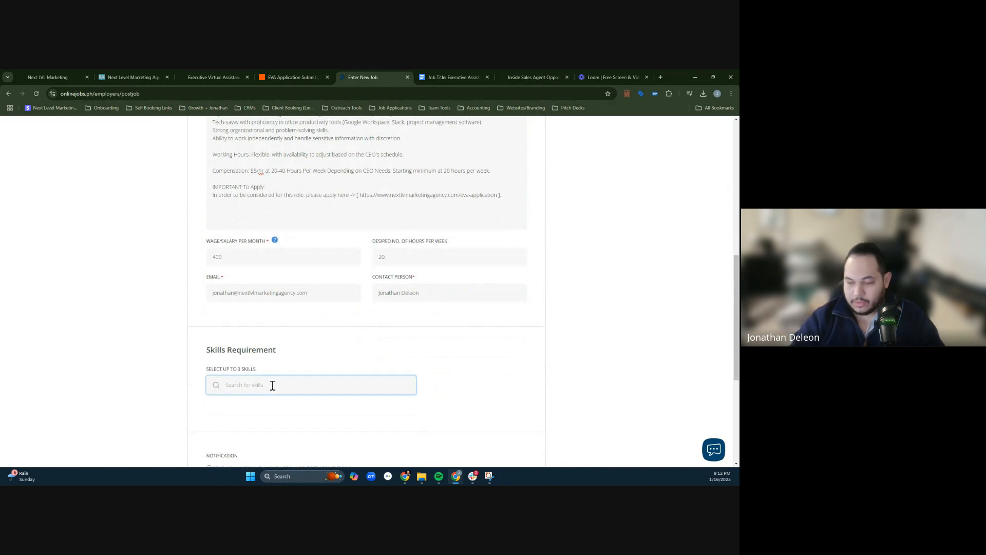
{"action": "type", "text": "executi"}
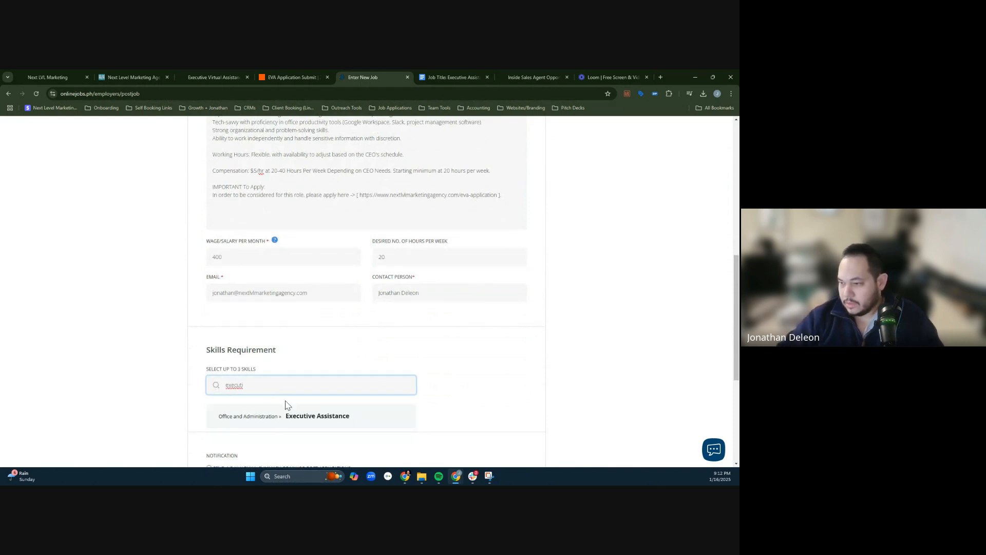
{"action": "left_click", "coordinate": [290, 418]}
{"action": "left_click", "coordinate": [284, 387]}
{"action": "type", "text": "ve"}
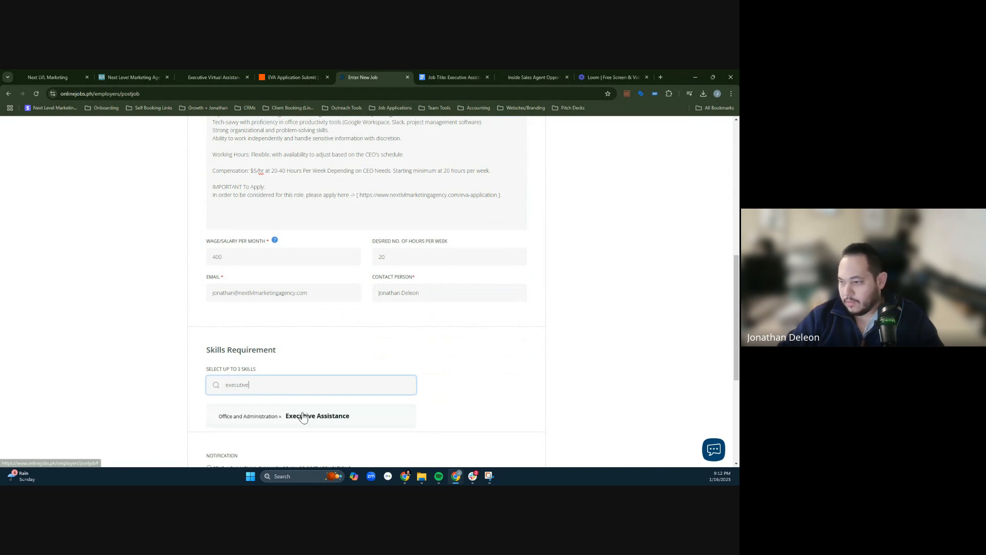
{"action": "left_click", "coordinate": [302, 414]}
- Search the skills for "administrative assist" and add Personal Assistant as the second required skill
{"action": "left_click", "coordinate": [304, 385]}
{"action": "type", "text": "vir"}
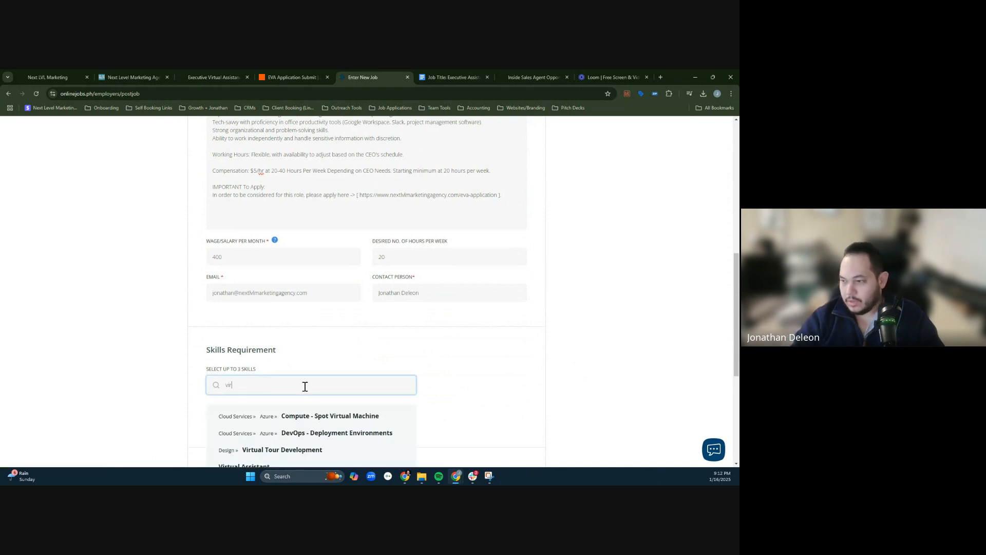
{"action": "key", "text": "BackSpace"}
{"action": "type", "text": "admins"}
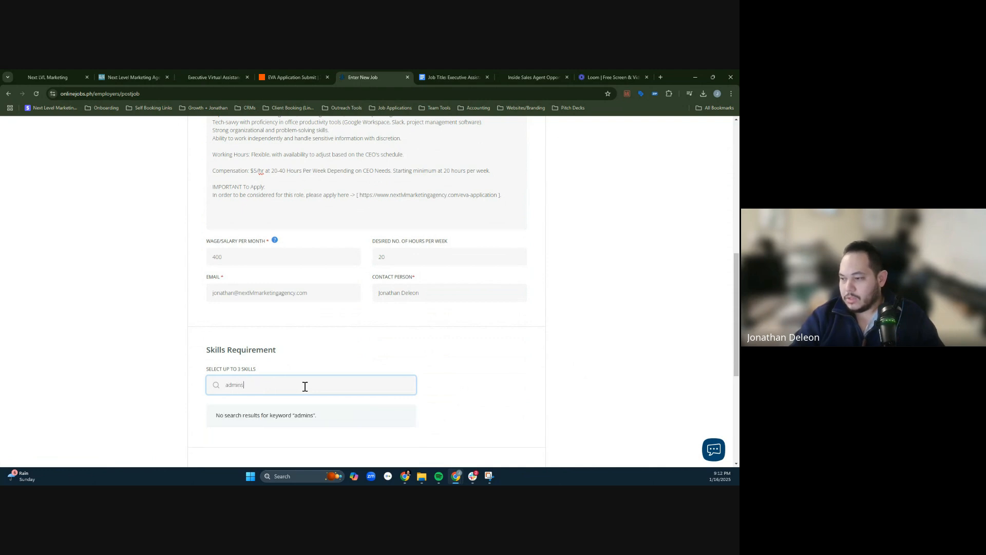
{"action": "key", "text": "BackSpace"}
{"action": "type", "text": "ist"}
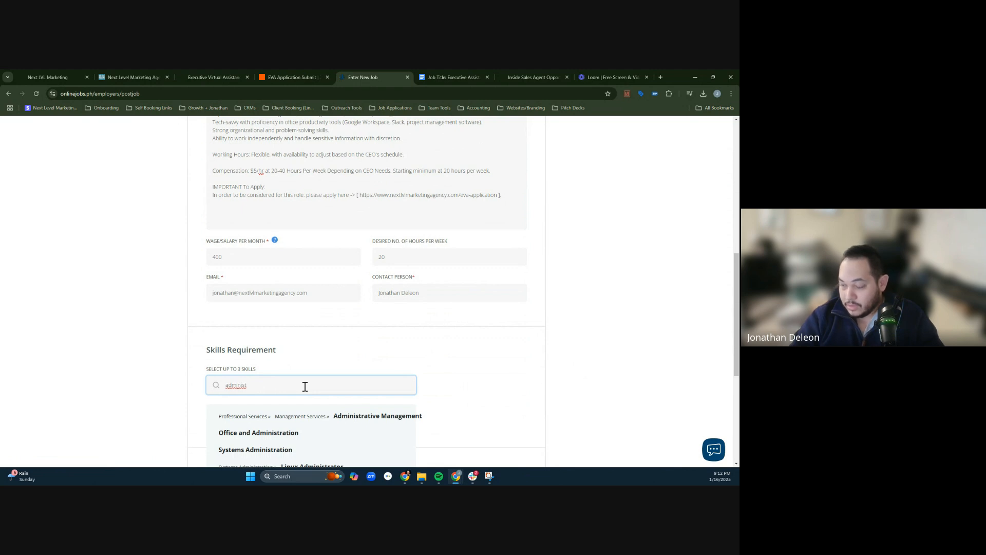
{"action": "type", "text": "rative ass"}
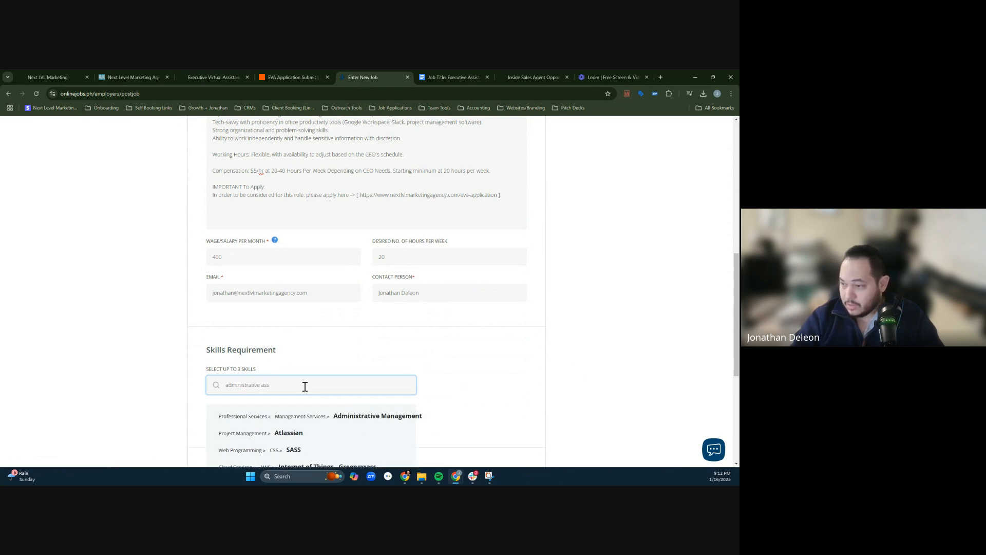
{"action": "type", "text": "ist"}
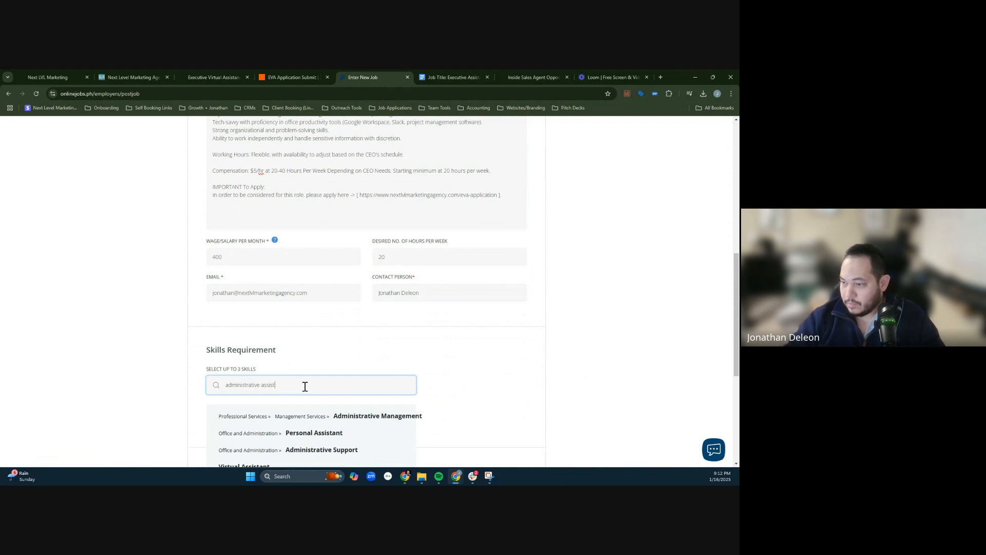
{"action": "left_click", "coordinate": [330, 433]}
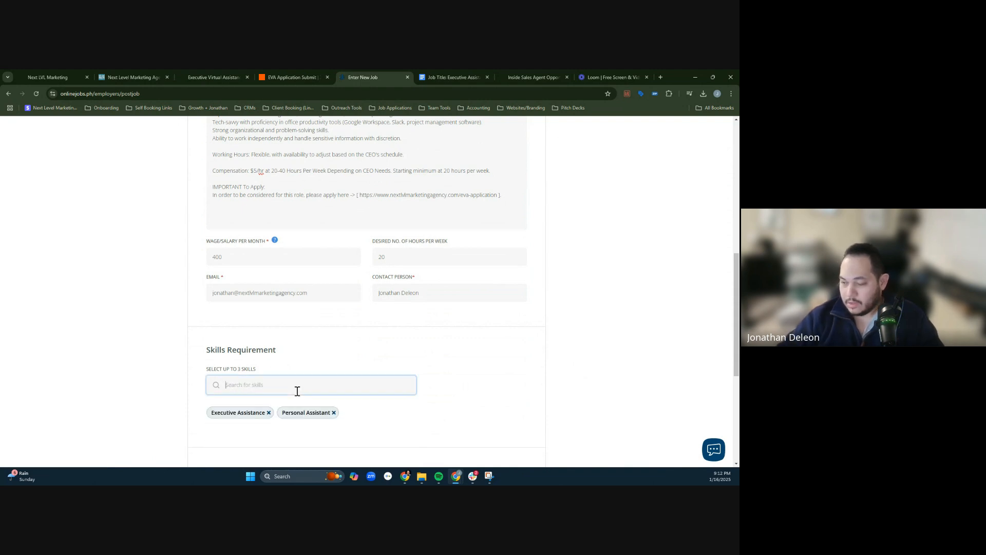
{"action": "type", "text": "assistant"}
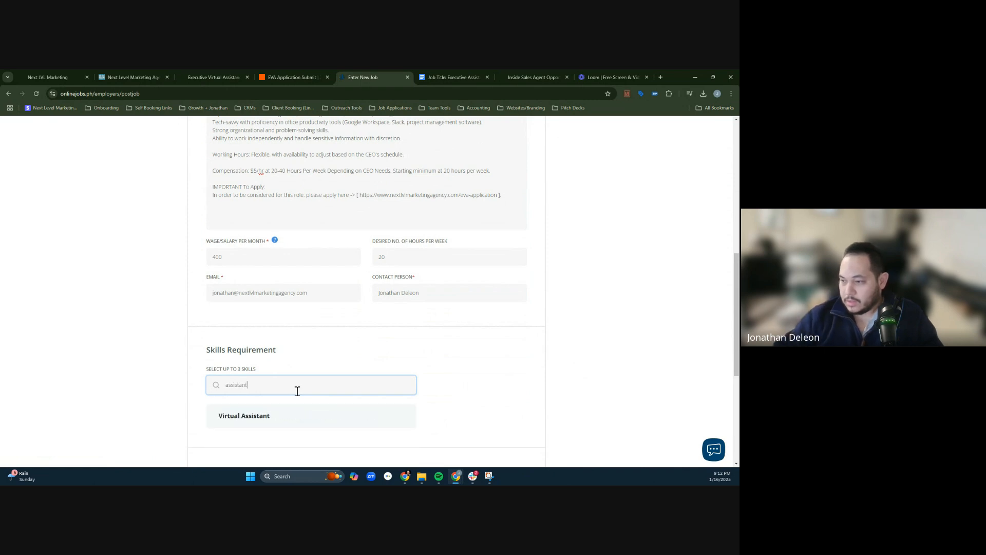
{"action": "key", "text": "ctrl+BackSpace"}
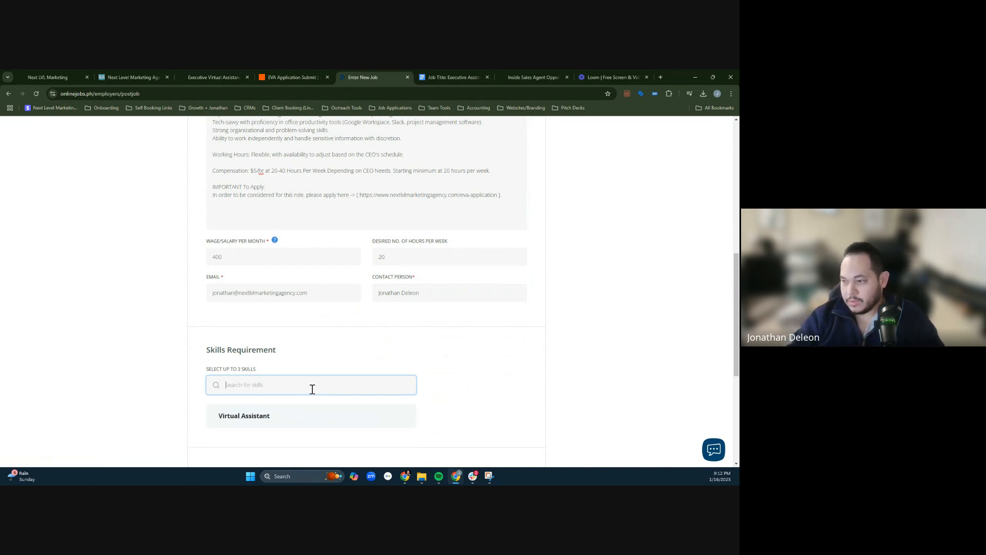
{"action": "type", "text": "a"}
{"action": "type", "text": "ceo"}
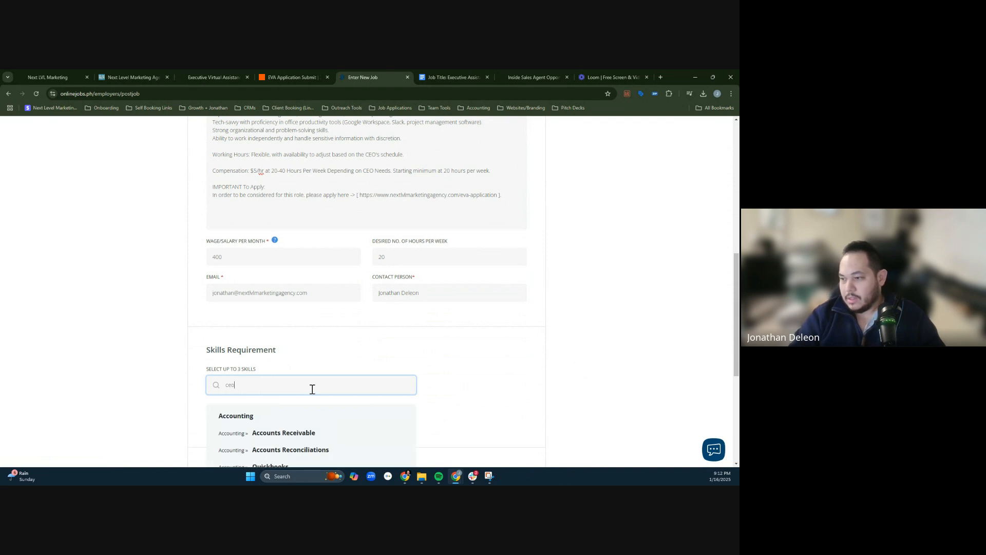
{"action": "key", "text": "BackSpace"}
{"action": "key", "text": "BackSpace"}
{"action": "key", "text": "BackSpace"}
{"action": "type", "text": "executiv"}
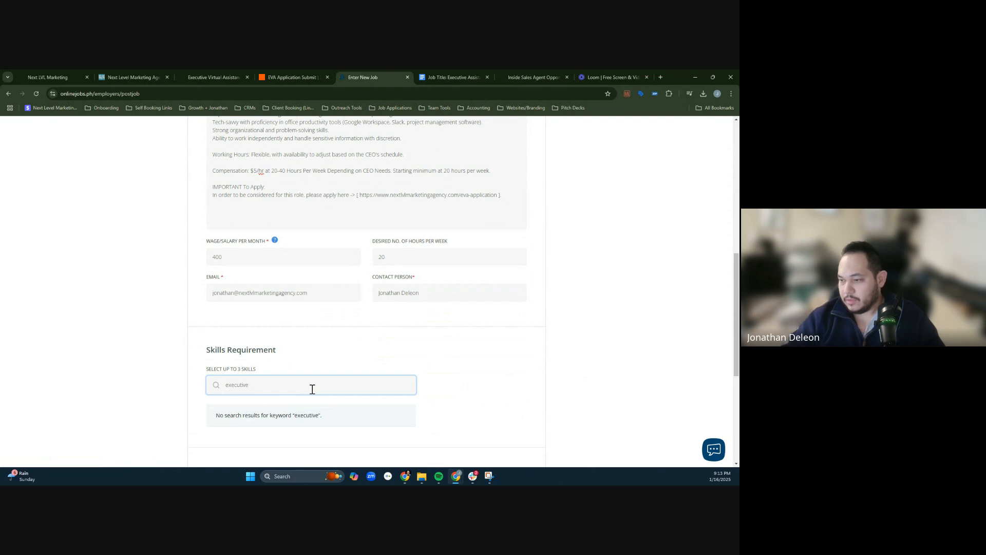
{"action": "key", "text": "ctrl+BackSpace"}
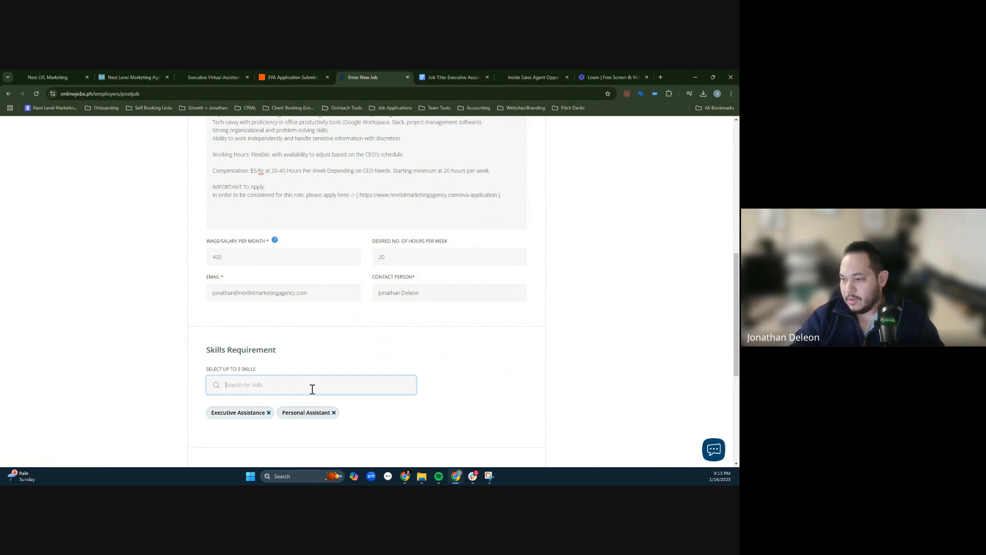
{"action": "type", "text": "e"}
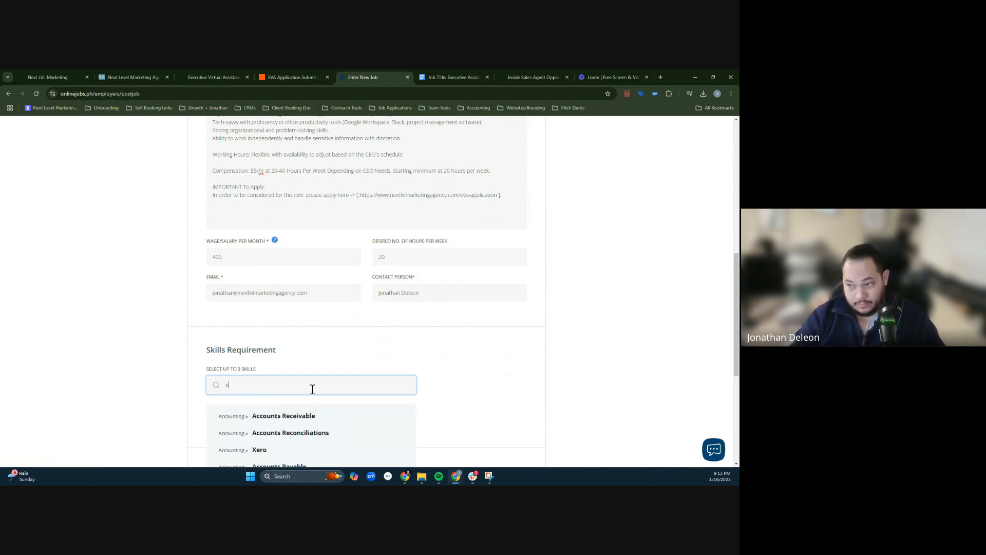
{"action": "type", "text": "xe"}
{"action": "key", "text": "ctrl+BackSpace"}
- Search the skills for "calendar" and add Calendar Management as the third required skill
{"action": "type", "text": "calendar"}
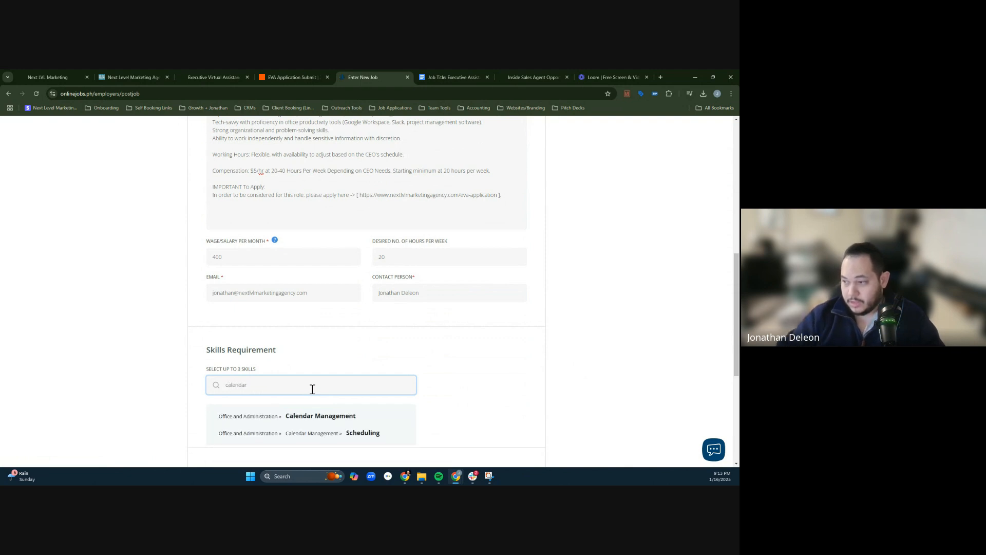
{"action": "left_click", "coordinate": [335, 416]}
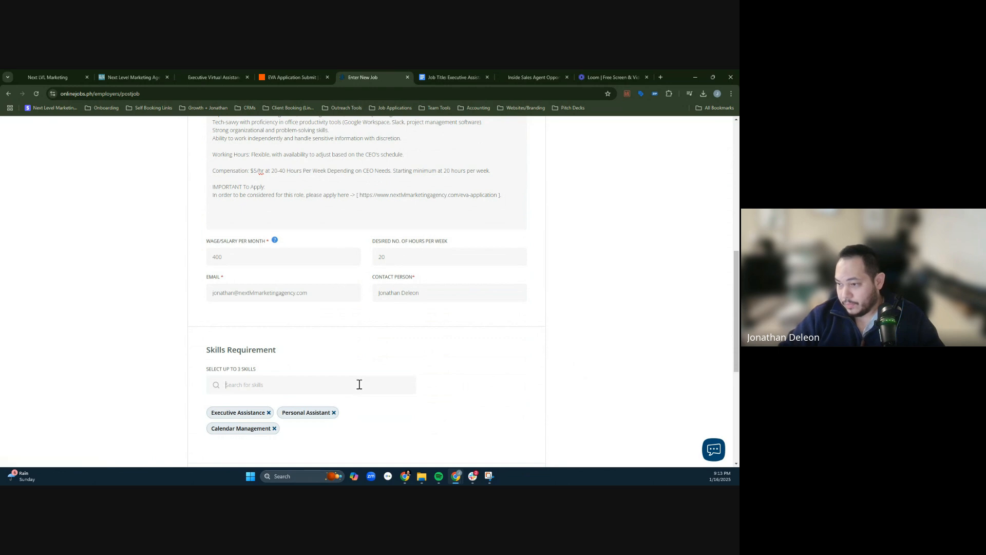
{"action": "type", "text": "inbox"}
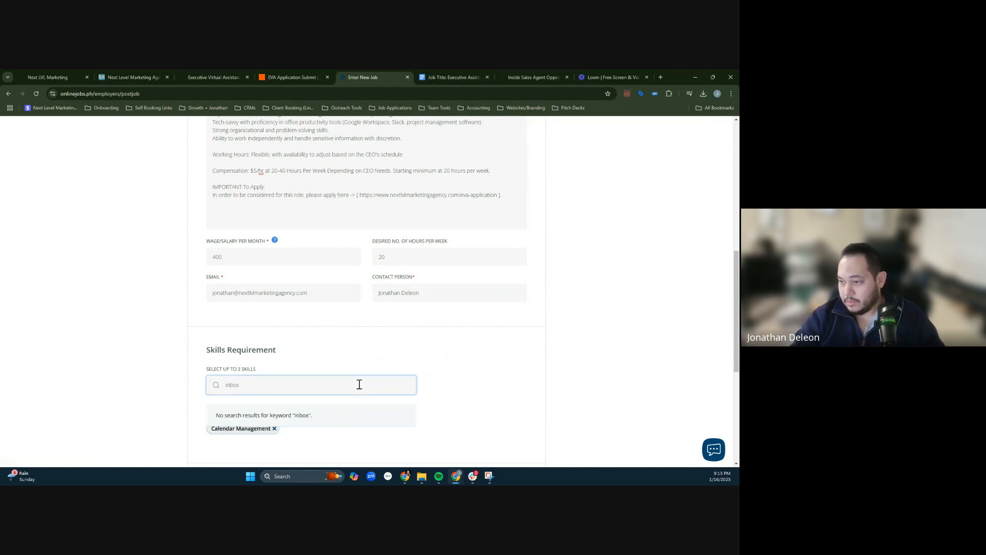
{"action": "key", "text": "BackSpace"}
{"action": "key", "text": "BackSpace"}
{"action": "key", "text": "BackSpace"}
{"action": "type", "text": "email"}
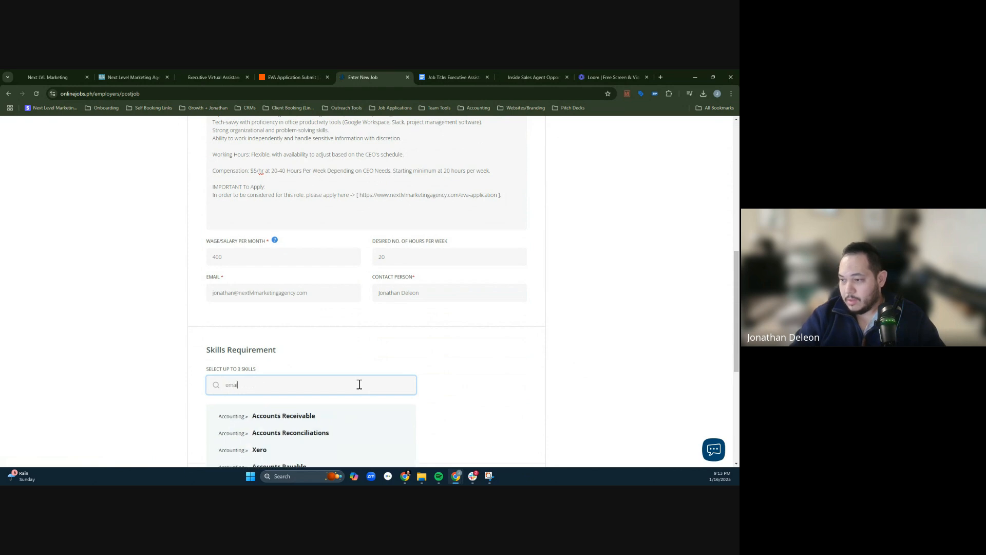
{"action": "key", "text": "BackSpace"}
{"action": "key", "text": "BackSpace"}
{"action": "key", "text": "BackSpace"}
{"action": "key", "text": "BackSpace"}
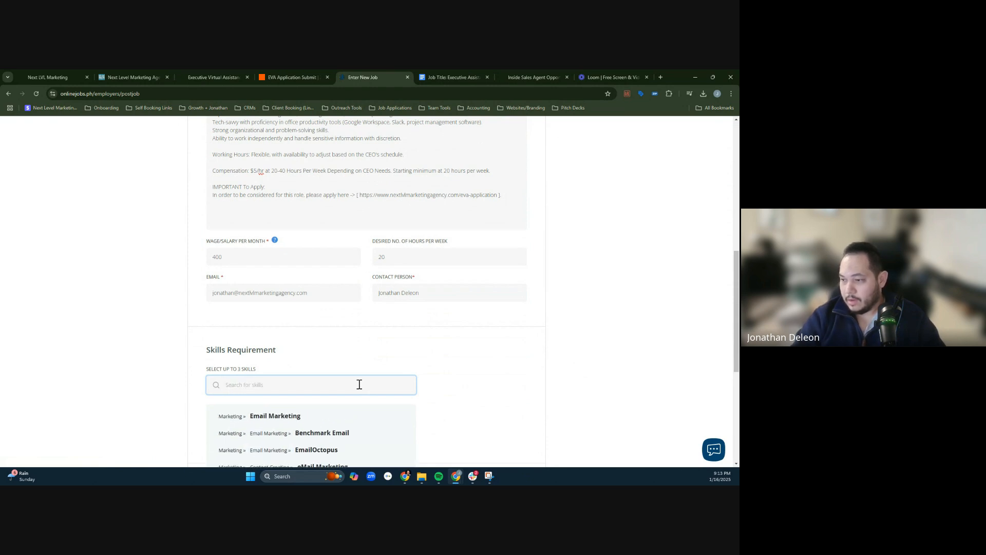
{"action": "left_click", "coordinate": [553, 410]}
- Append "(EST US Timeframe)." to the end of the Working Hours line in the job description
{"action": "middle_click", "coordinate": [553, 367]}
{"action": "middle_click", "coordinate": [537, 423]}
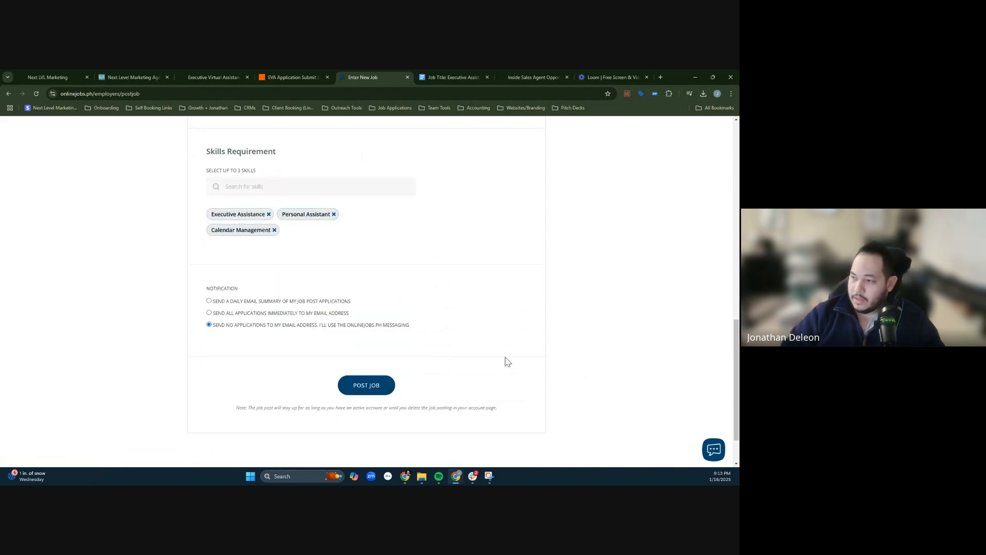
{"action": "scroll", "coordinate": [566, 312], "scroll_direction": "up", "scroll_amount": 10}
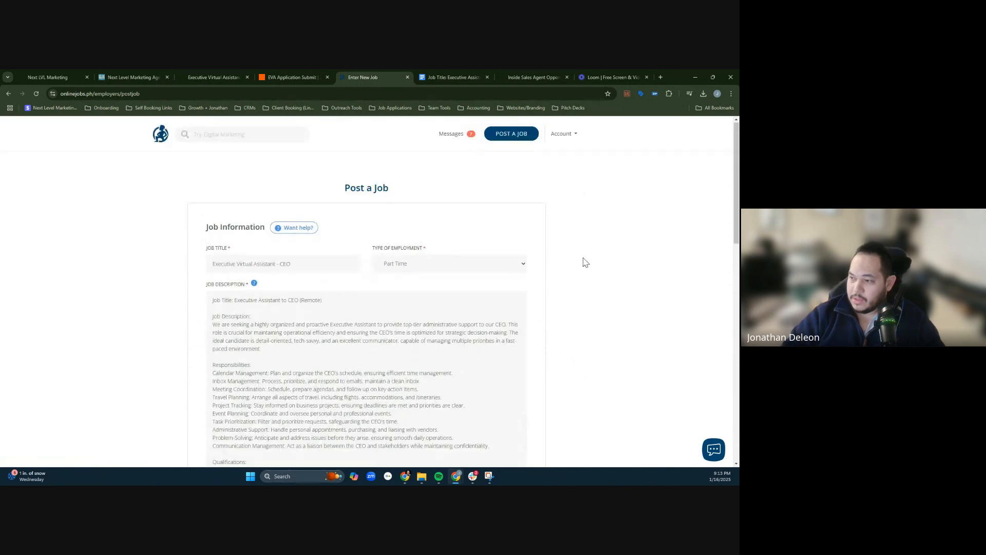
{"action": "scroll", "coordinate": [576, 288], "scroll_direction": "down", "scroll_amount": 3}
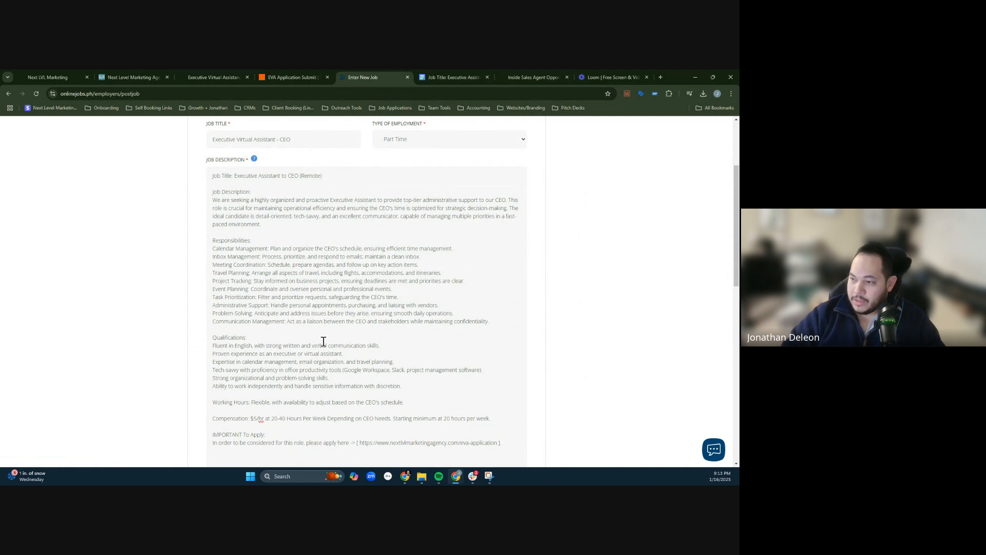
{"action": "scroll", "coordinate": [286, 340], "scroll_direction": "down", "scroll_amount": 3}
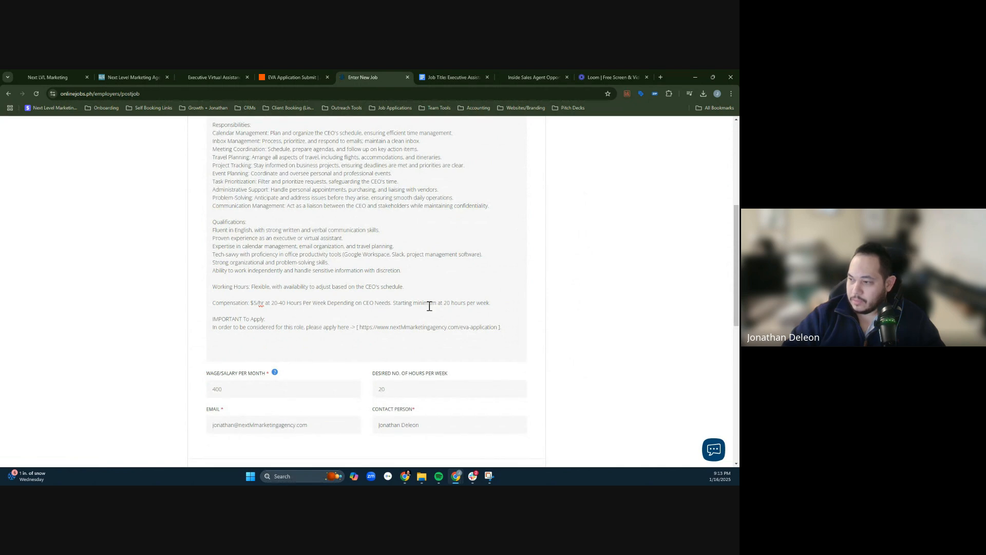
{"action": "left_click", "coordinate": [403, 289]}
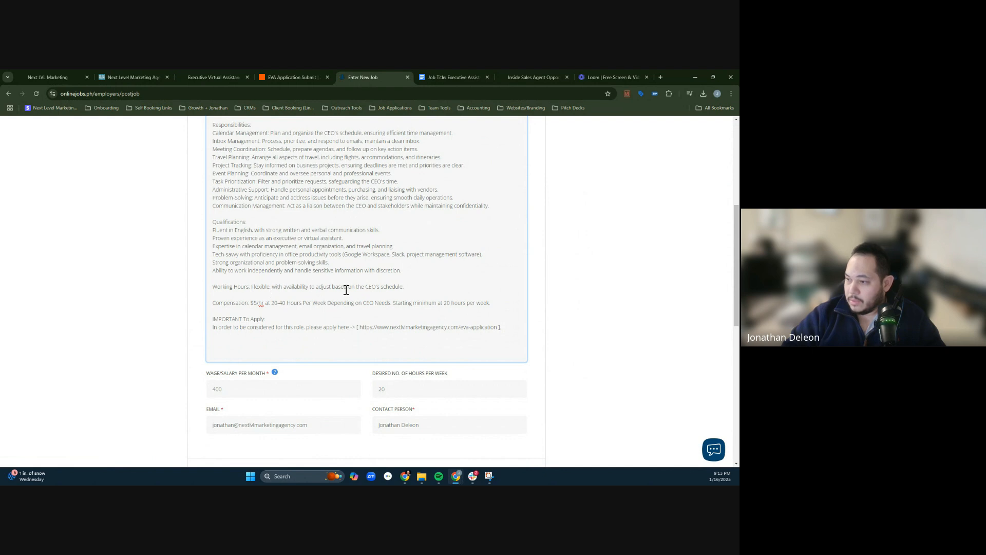
{"action": "type", "text": "(E"}
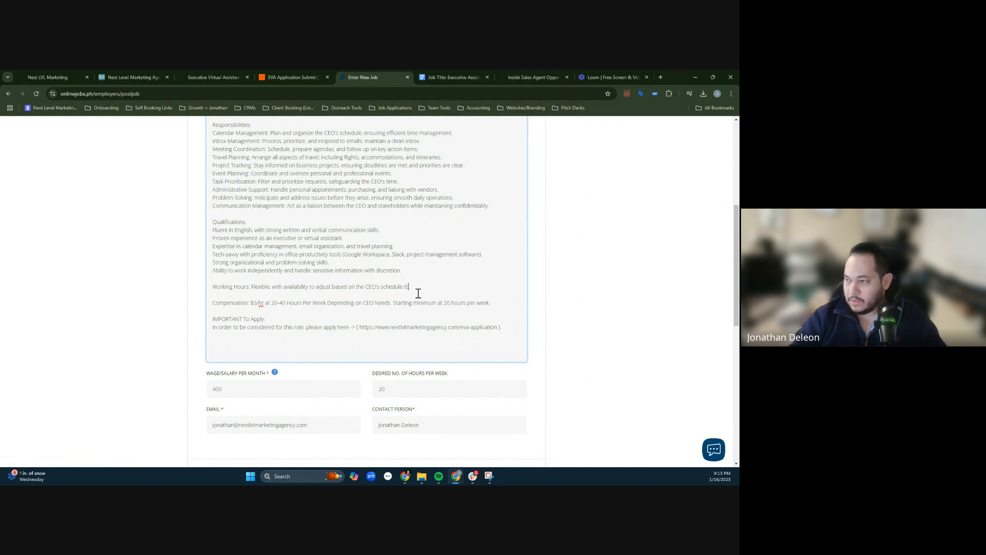
{"action": "type", "text": "ST)"}
{"action": "key", "text": "BackSpace"}
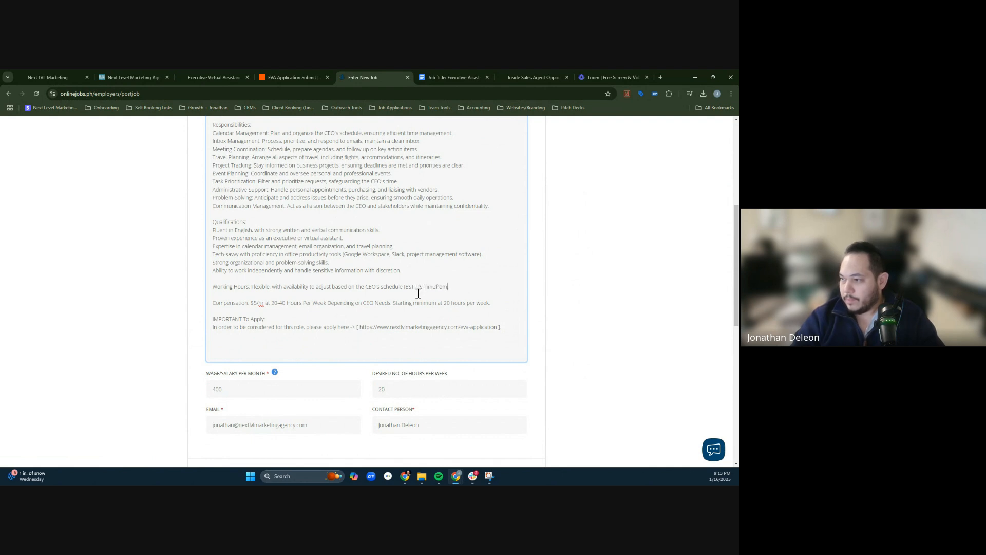
{"action": "type", "text": "US Timeframe)."}
- Check the remaining form fields and publish the job post, keeping the option that sends no applications by email
{"action": "middle_click", "coordinate": [604, 260]}
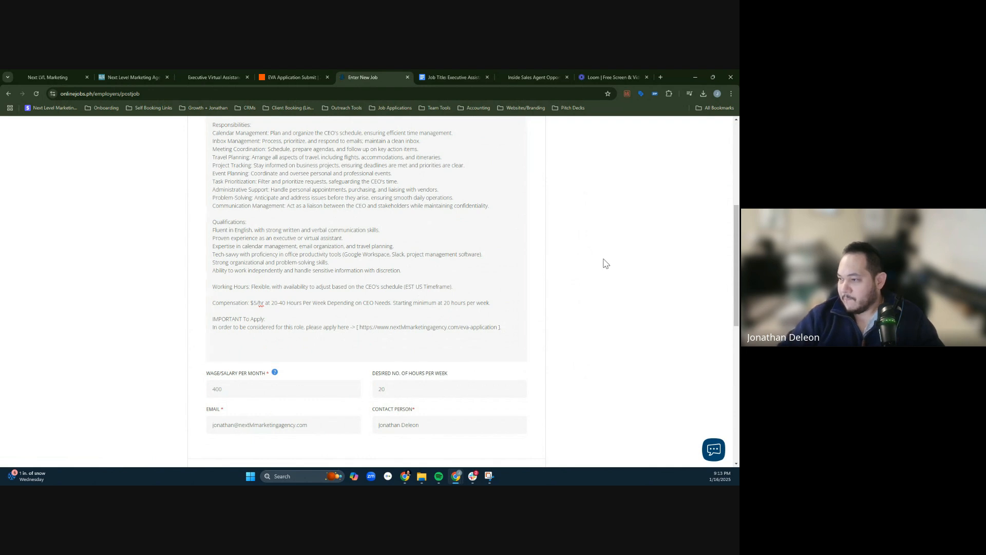
{"action": "middle_click", "coordinate": [599, 286]}
{"action": "middle_click", "coordinate": [622, 307]}
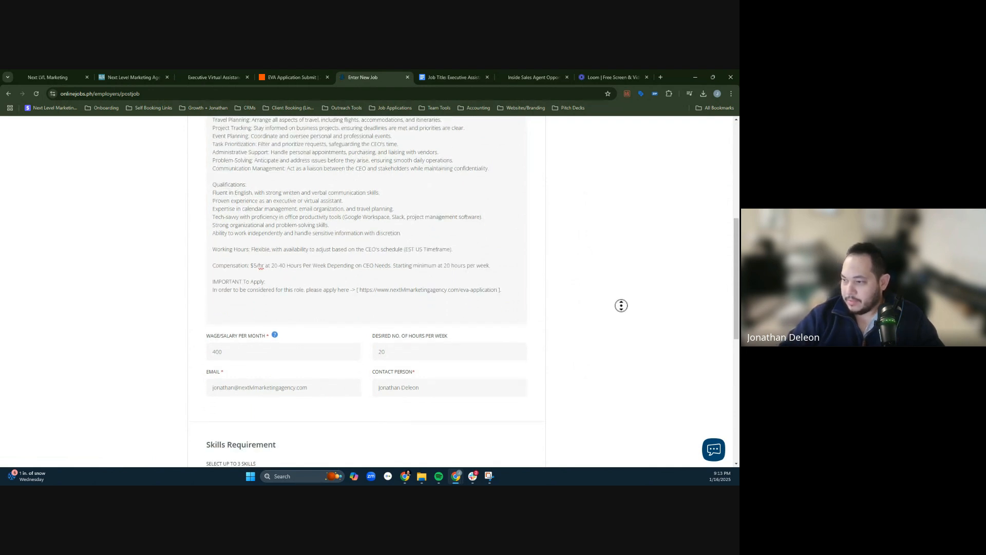
{"action": "middle_click", "coordinate": [467, 335]}
{"action": "scroll", "coordinate": [560, 257], "scroll_direction": "up", "scroll_amount": 2}
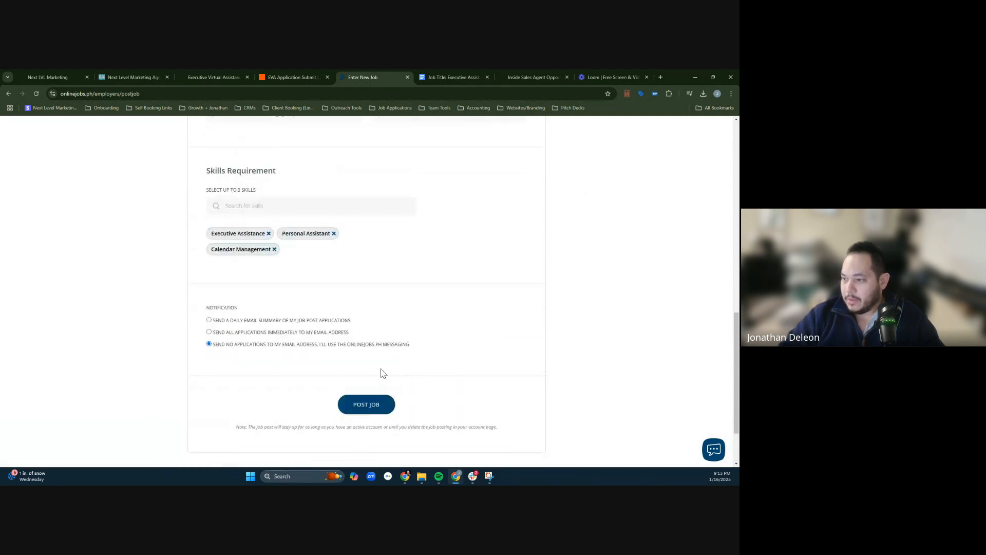
{"action": "scroll", "coordinate": [511, 342], "scroll_direction": "up", "scroll_amount": 5}
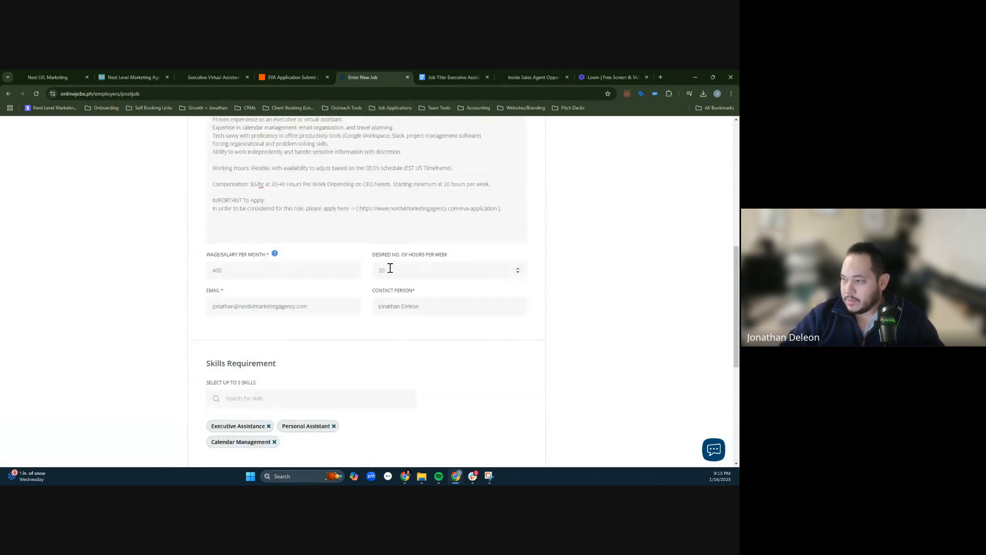
{"action": "scroll", "coordinate": [585, 334], "scroll_direction": "down", "scroll_amount": 3}
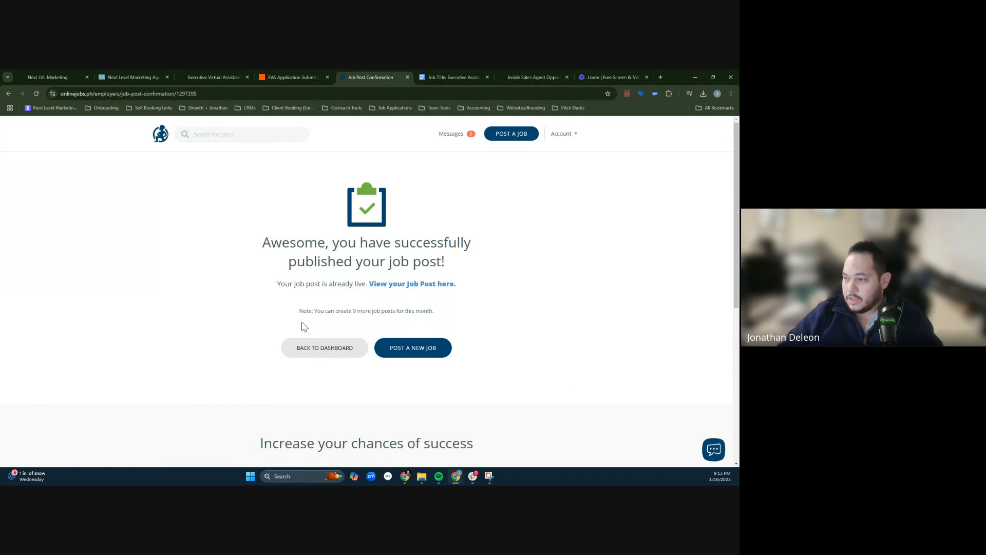
{"action": "left_click_drag", "start_coordinate": [345, 310], "coordinate": [421, 313]}
{"action": "left_click", "coordinate": [365, 312]}
{"action": "left_click", "coordinate": [381, 311]}
{"action": "left_click", "coordinate": [399, 312]}
- Return to the employer dashboard and bring the Your Job Posts section into view
{"action": "left_click", "coordinate": [319, 354]}
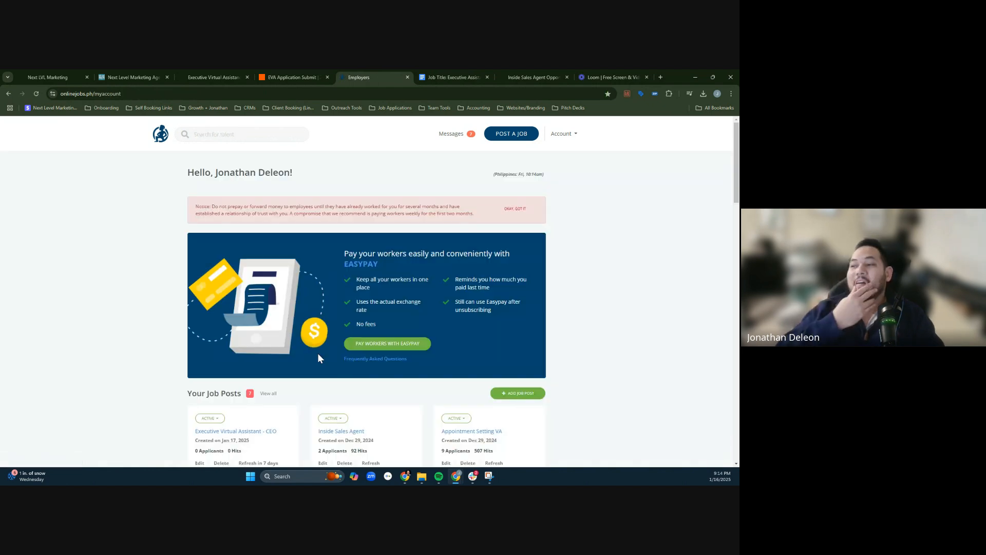
{"action": "scroll", "coordinate": [578, 280], "scroll_direction": "down", "scroll_amount": 5}
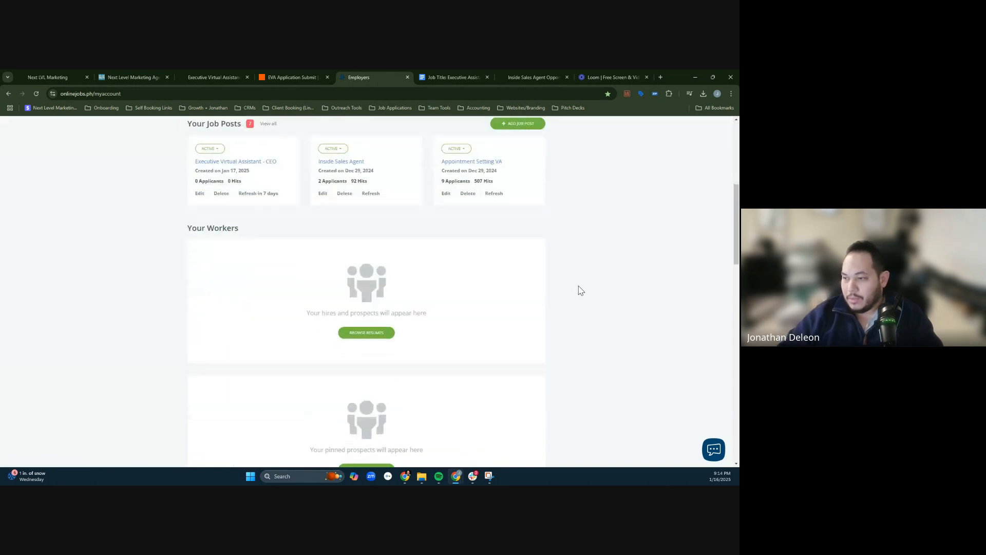
- Open the Executive Virtual Assistant - CEO post from the dashboard and follow the eva-application link in its apply instructions
{"action": "scroll", "coordinate": [277, 221], "scroll_direction": "up", "scroll_amount": 2}
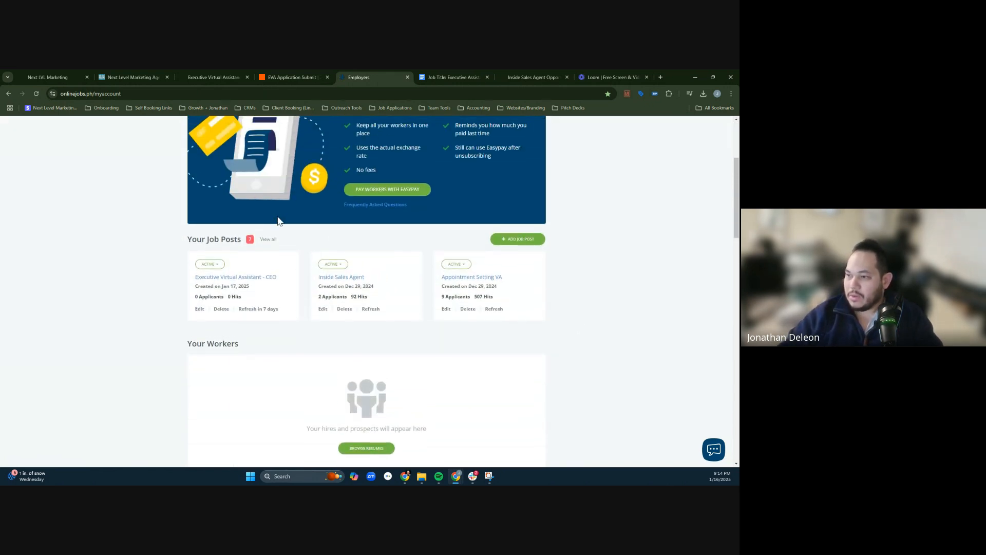
{"action": "left_click", "coordinate": [249, 278]}
{"action": "scroll", "coordinate": [286, 248], "scroll_direction": "down", "scroll_amount": 9}
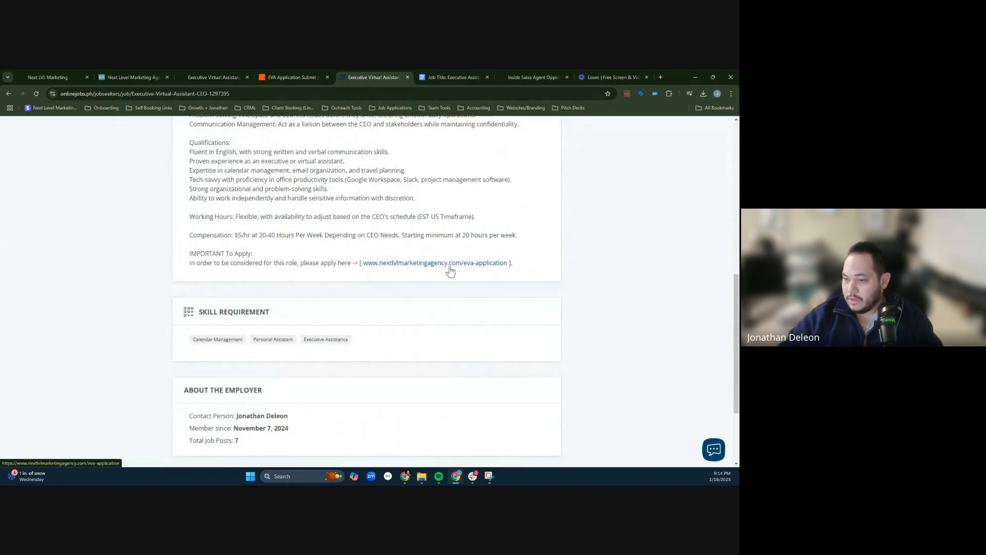
{"action": "left_click", "coordinate": [450, 267]}
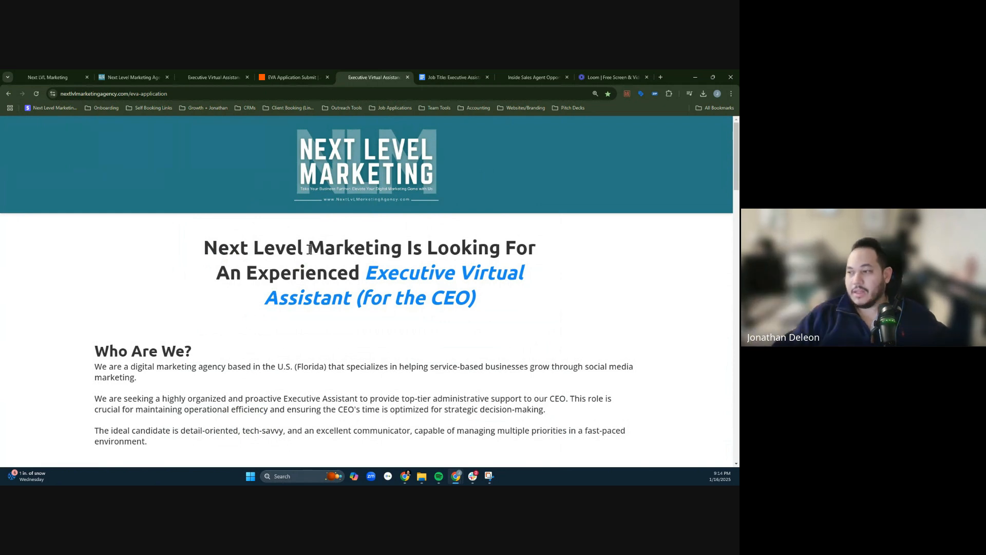
- Fill in the application form's contact details with a test applicant's first name, last name, phone number and email
{"action": "scroll", "coordinate": [606, 255], "scroll_direction": "down", "scroll_amount": 20}
{"action": "scroll", "coordinate": [463, 289], "scroll_direction": "up", "scroll_amount": 1}
{"action": "scroll", "coordinate": [464, 289], "scroll_direction": "up", "scroll_amount": 8}
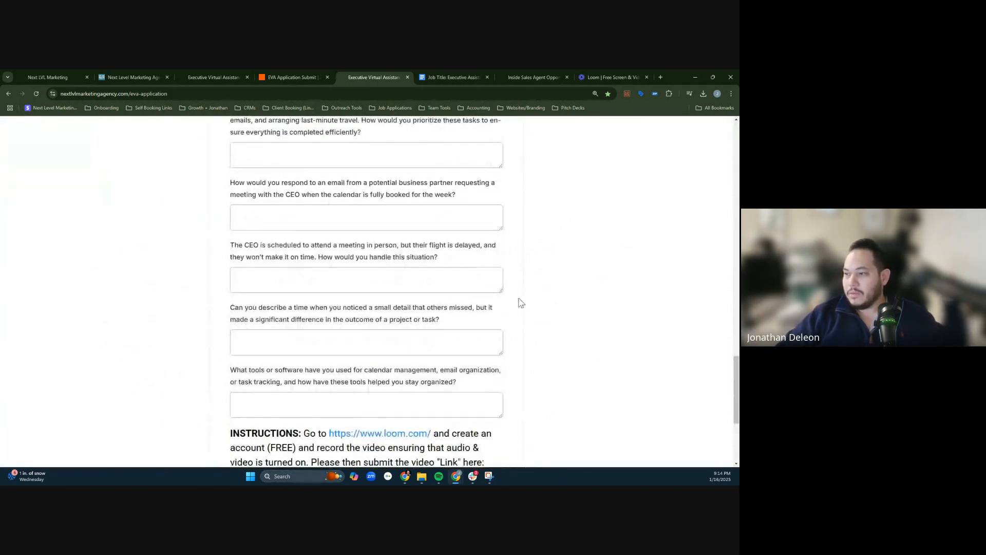
{"action": "scroll", "coordinate": [447, 220], "scroll_direction": "up", "scroll_amount": 3}
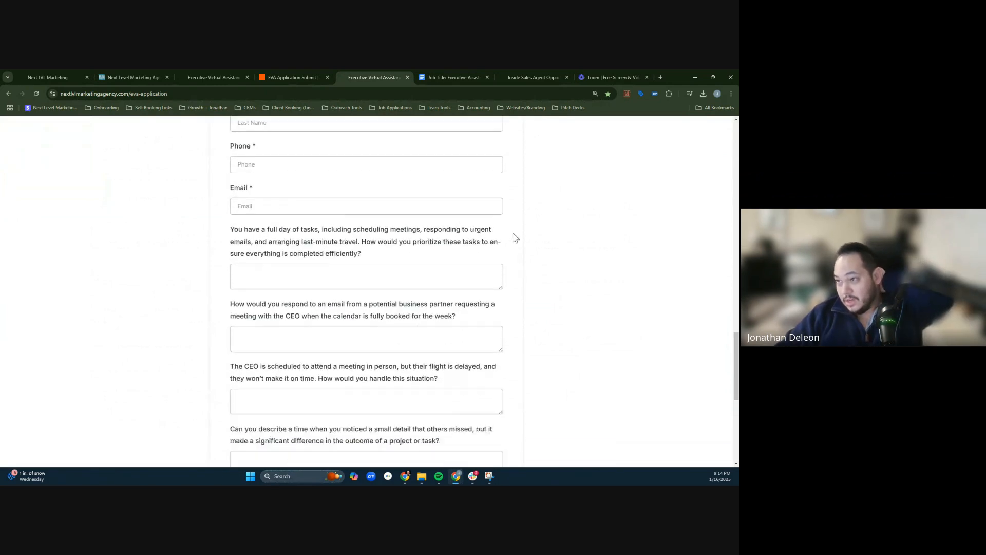
{"action": "left_click", "coordinate": [346, 234]}
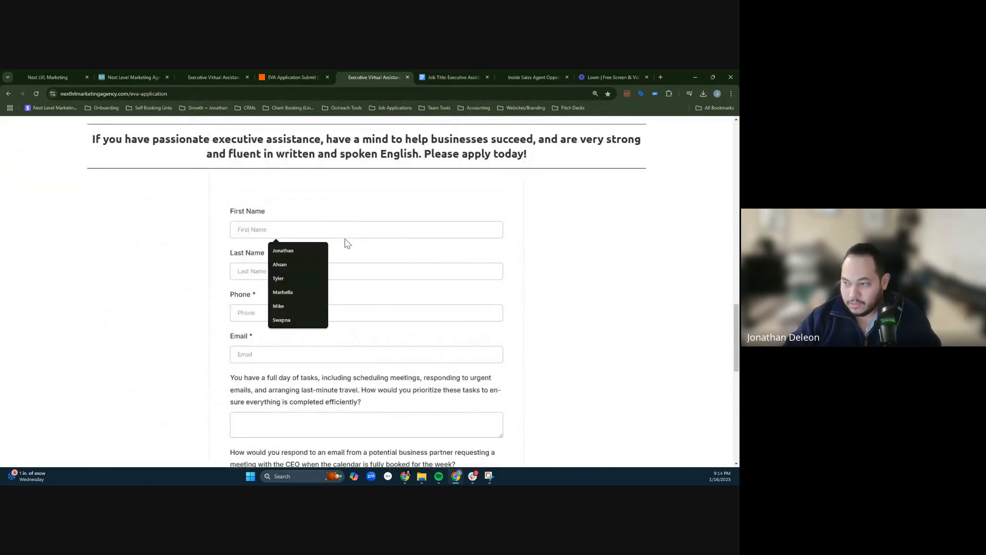
{"action": "left_click", "coordinate": [298, 251]}
{"action": "left_click", "coordinate": [269, 271]}
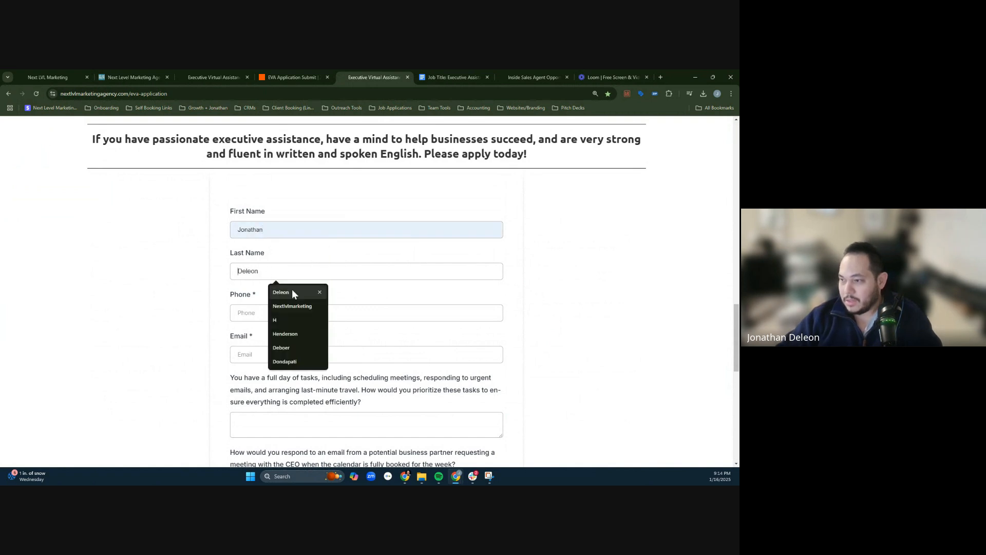
{"action": "left_click", "coordinate": [293, 290]}
{"action": "left_click", "coordinate": [274, 314]}
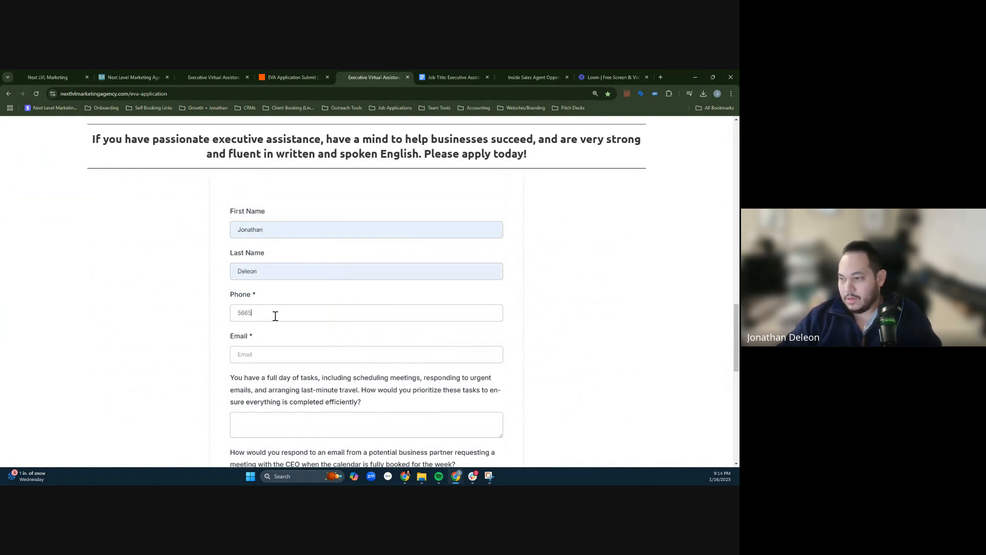
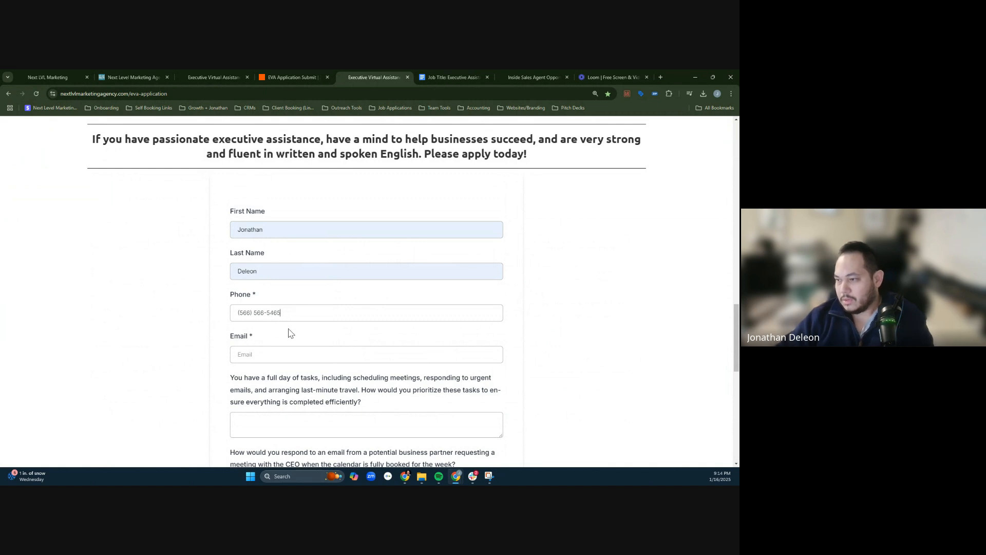
{"action": "left_click", "coordinate": [283, 357]}
{"action": "left_click", "coordinate": [291, 374]}
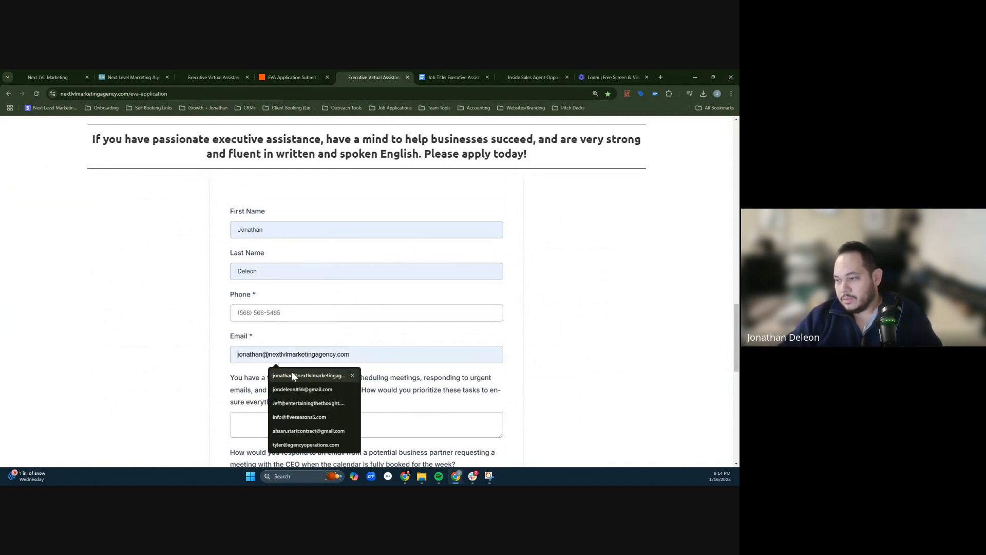
- Answer the five screening questions with the placeholder values 1, 2, 3, 4 and 5 in order
{"action": "left_click", "coordinate": [380, 416]}
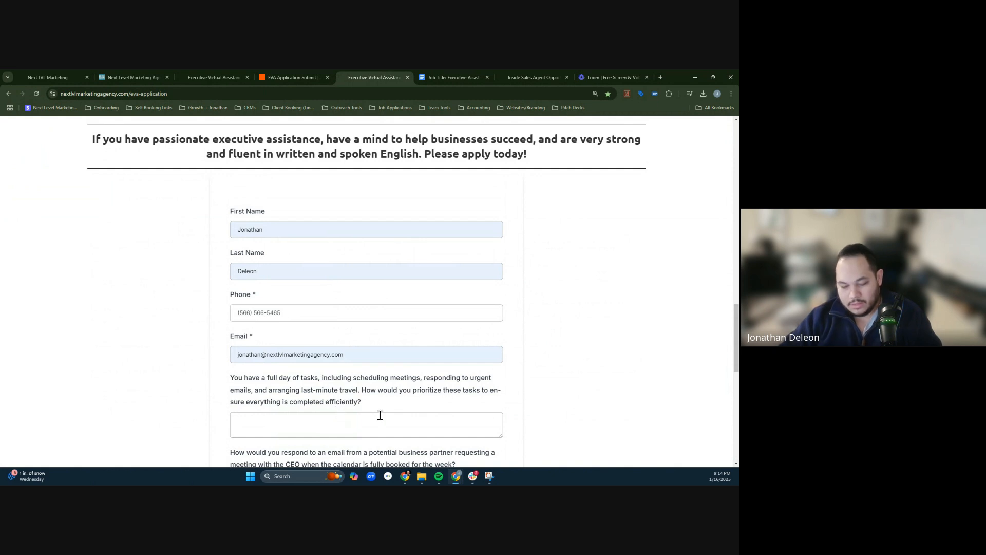
{"action": "type", "text": "1"}
{"action": "scroll", "coordinate": [373, 447], "scroll_direction": "down", "scroll_amount": 2}
{"action": "type", "text": "2"}
{"action": "scroll", "coordinate": [339, 398], "scroll_direction": "down", "scroll_amount": 2}
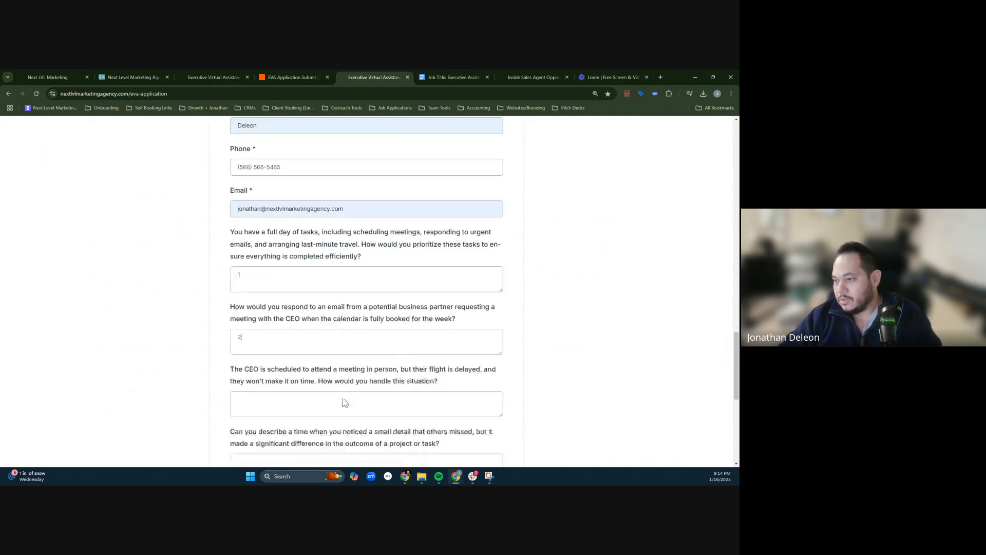
{"action": "left_click", "coordinate": [310, 353]}
{"action": "type", "text": "3"}
{"action": "scroll", "coordinate": [328, 382], "scroll_direction": "down", "scroll_amount": 3}
{"action": "left_click", "coordinate": [289, 264]}
{"action": "type", "text": "4"}
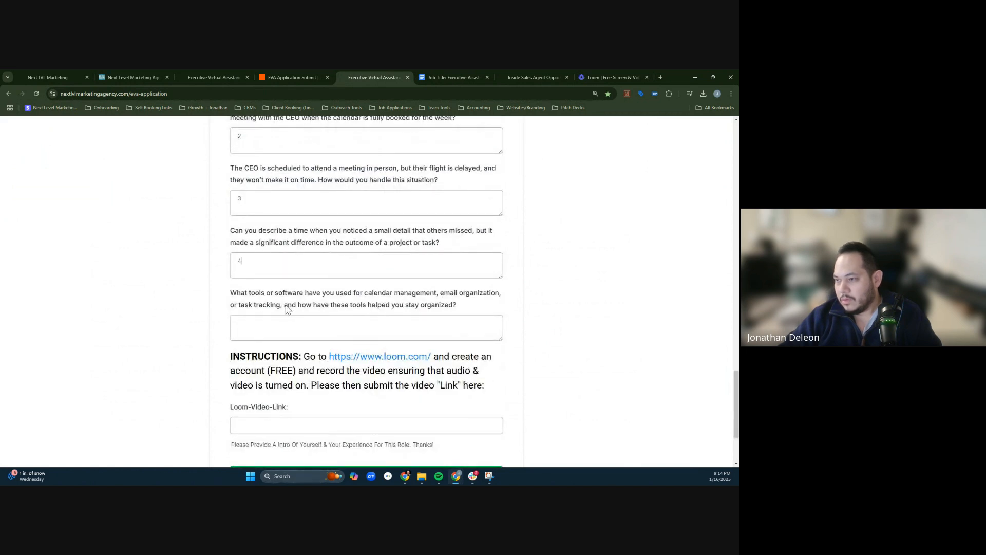
{"action": "left_click", "coordinate": [282, 327]}
{"action": "type", "text": "5"}
- Enter "loombaby" as the Loom video link and submit the test application
{"action": "left_click", "coordinate": [345, 422]}
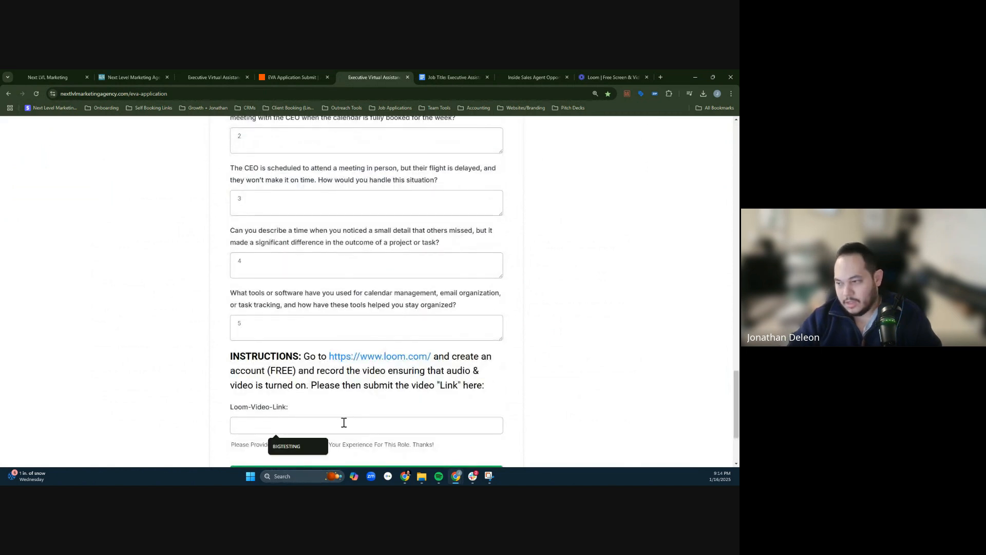
{"action": "type", "text": "loombaby"}
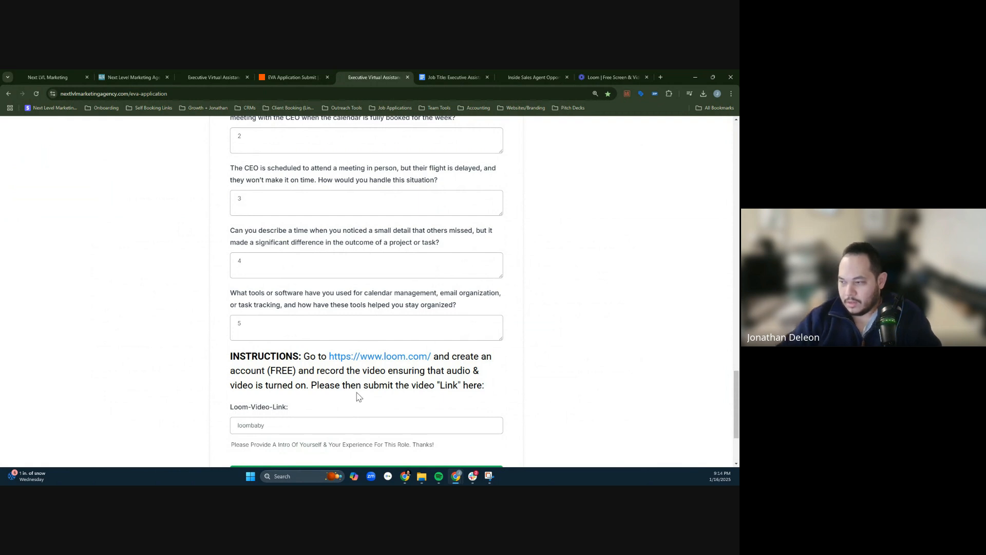
{"action": "scroll", "coordinate": [359, 397], "scroll_direction": "down", "scroll_amount": 3}
{"action": "left_click", "coordinate": [398, 367]}
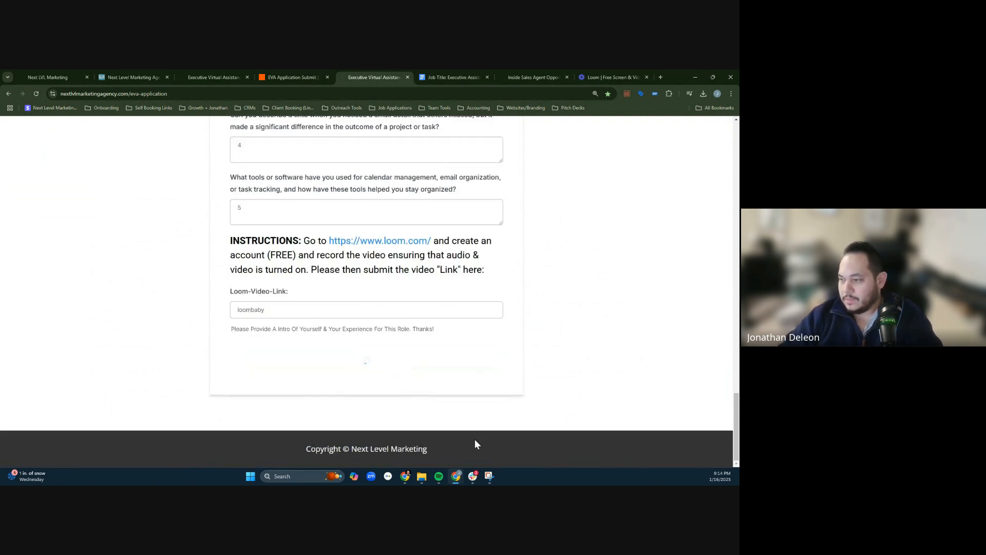
- Switch to Slack, check the eva-applications channel for the submitted test application, and return to the browser
{"action": "left_click", "coordinate": [474, 479]}
{"action": "scroll", "coordinate": [380, 319], "scroll_direction": "up", "scroll_amount": 3}
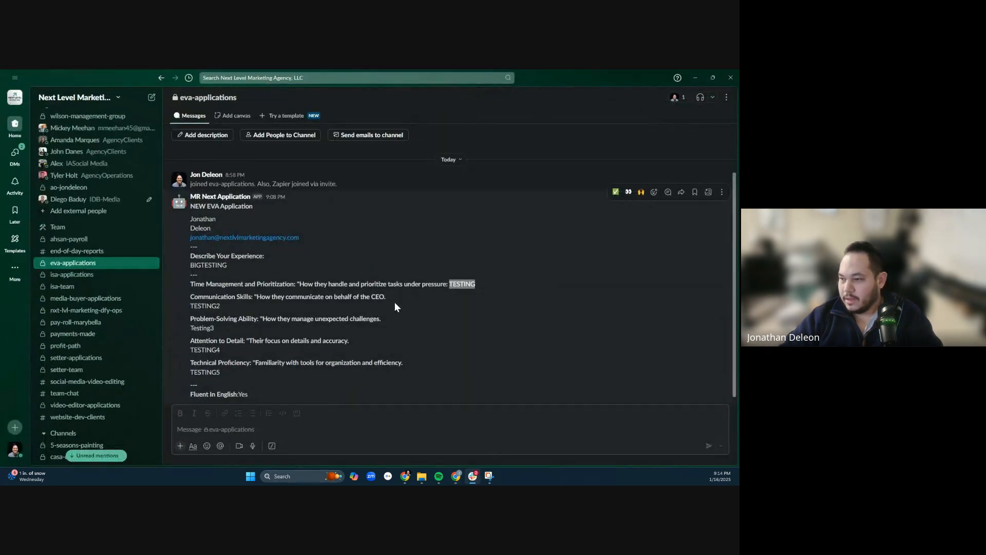
{"action": "scroll", "coordinate": [365, 316], "scroll_direction": "down", "scroll_amount": 3}
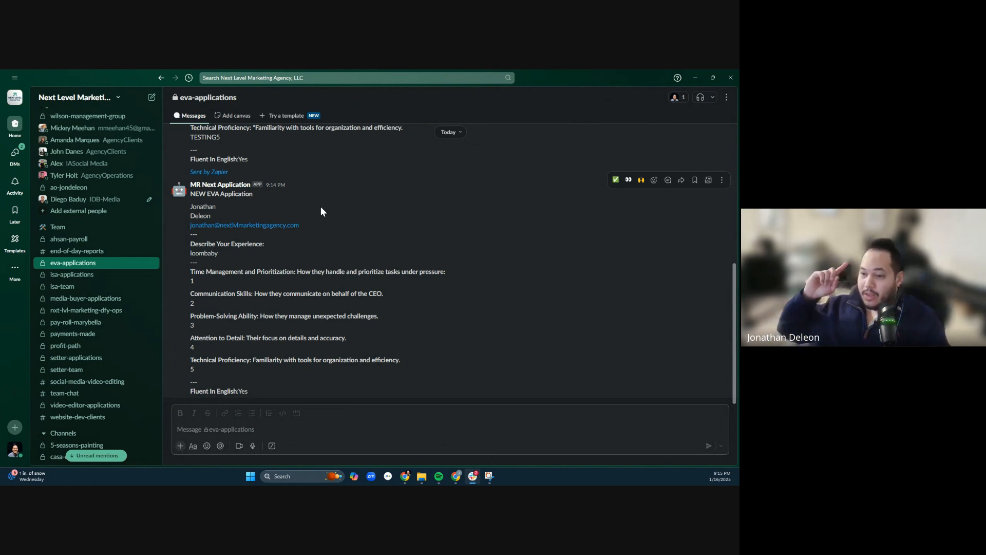
{"action": "left_click", "coordinate": [700, 75]}
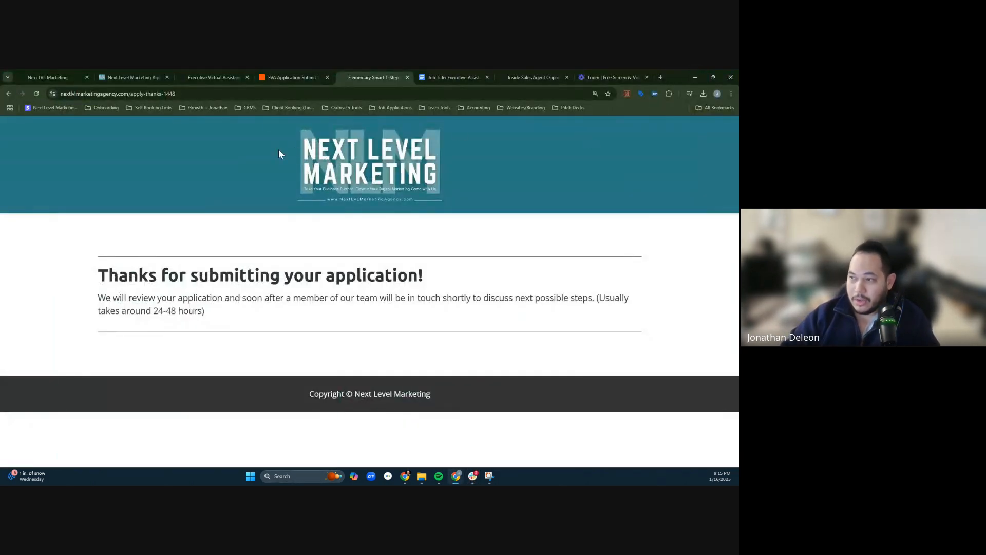
{"action": "mouse_move", "coordinate": [272, 72]}
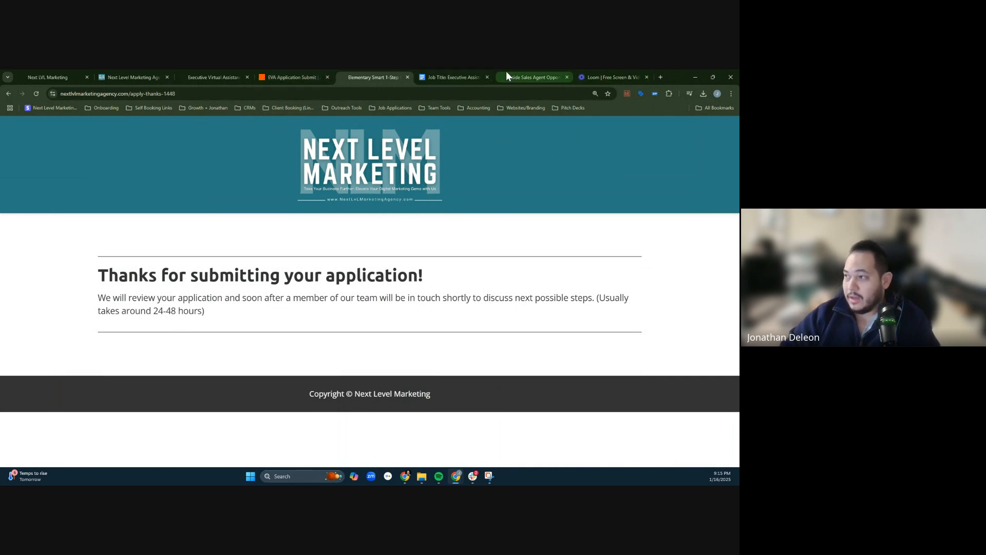
{"action": "left_click", "coordinate": [520, 71]}
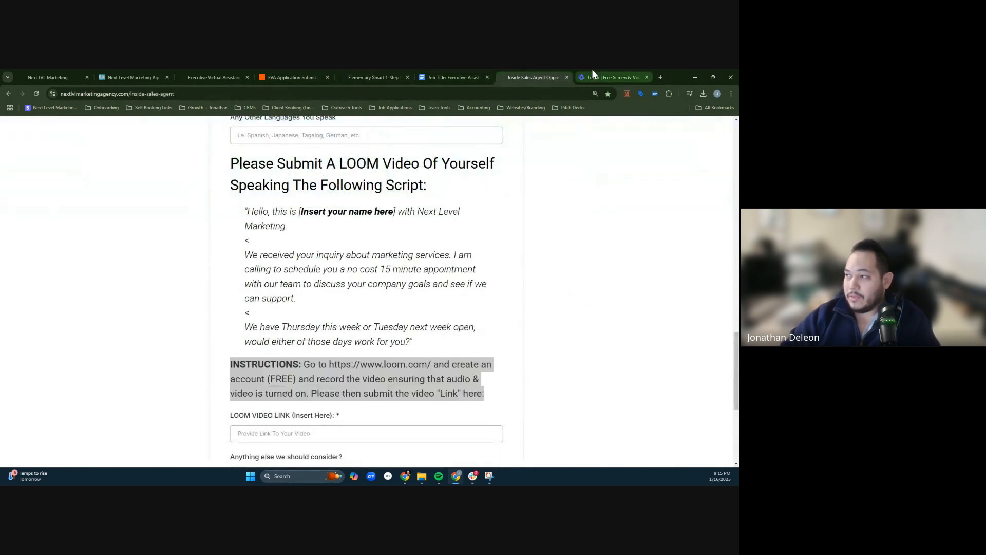
{"action": "left_click", "coordinate": [596, 76]}
{"action": "left_click", "coordinate": [191, 75]}
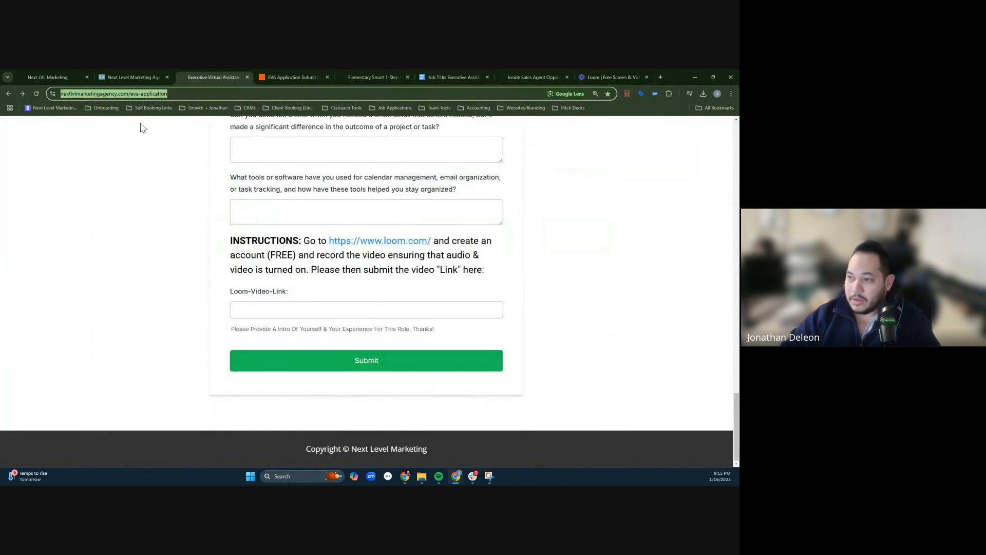
{"action": "left_click", "coordinate": [538, 71]}
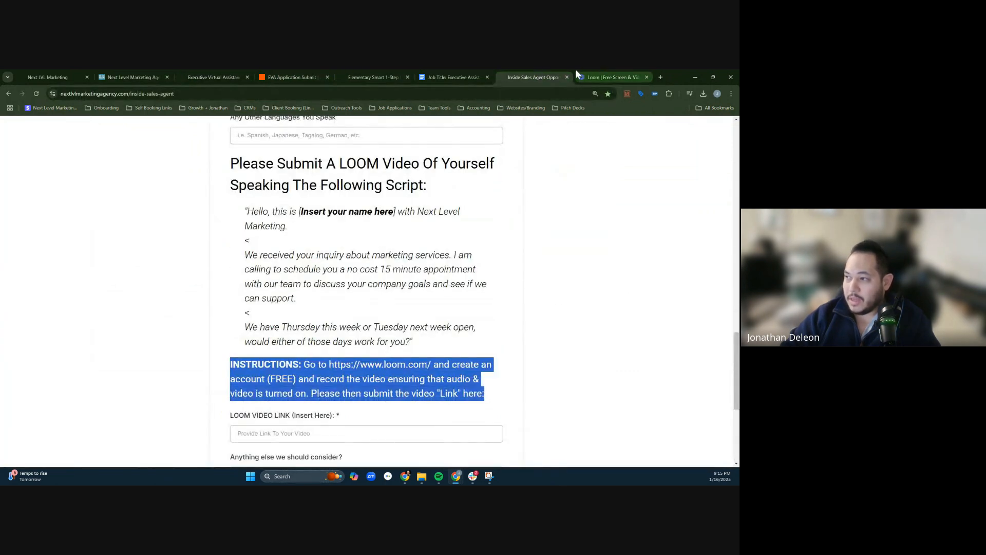
{"action": "left_click", "coordinate": [362, 72]}
{"action": "left_click", "coordinate": [260, 74]}
{"action": "left_click", "coordinate": [216, 75]}
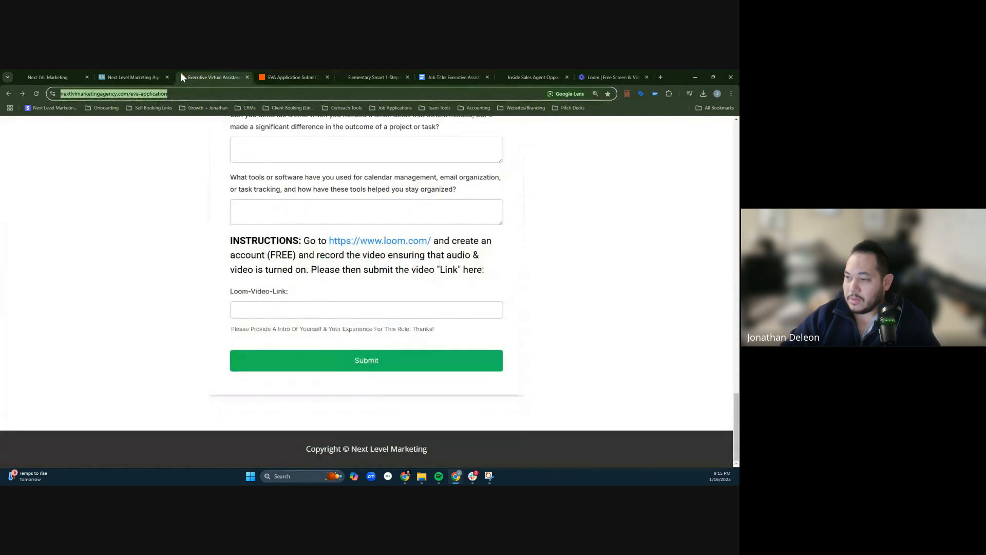
{"action": "left_click", "coordinate": [127, 72]}
{"action": "left_click", "coordinate": [202, 72]}
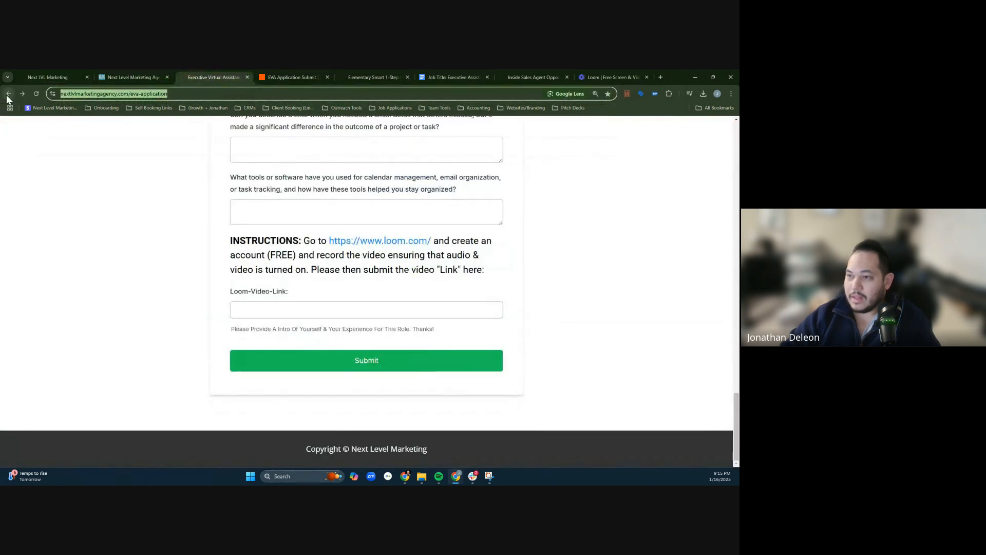
{"action": "left_click", "coordinate": [46, 78]}
{"action": "left_click", "coordinate": [509, 75]}
- Go back from the application thank-you page to the published OnlineJobs.ph job post and review it from the beginning
{"action": "left_click", "coordinate": [380, 73]}
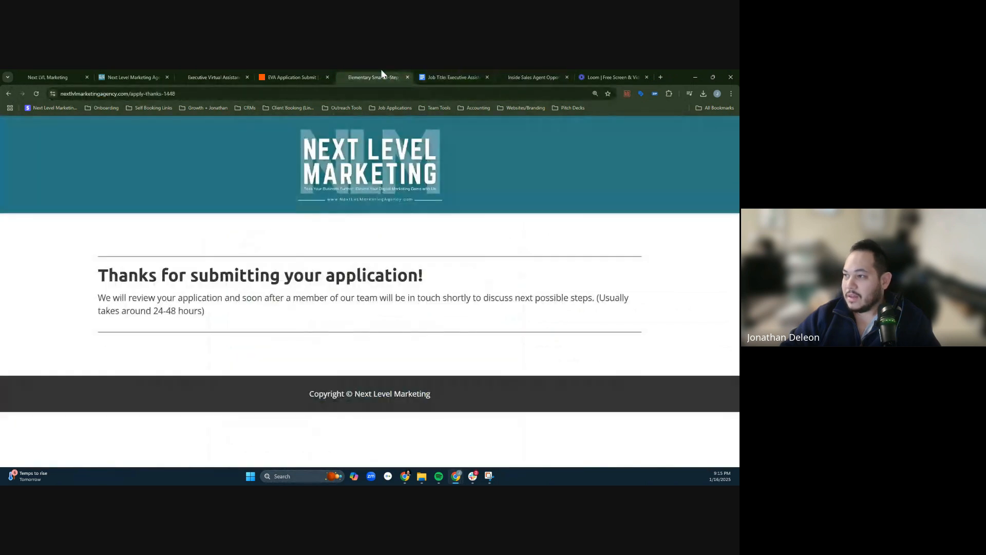
{"action": "left_click", "coordinate": [7, 94]}
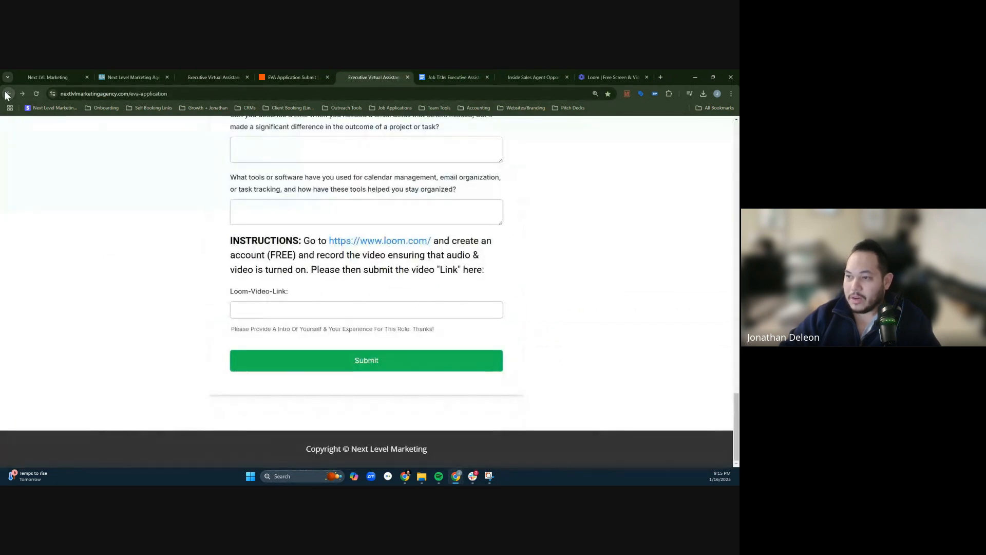
{"action": "left_click", "coordinate": [7, 94]}
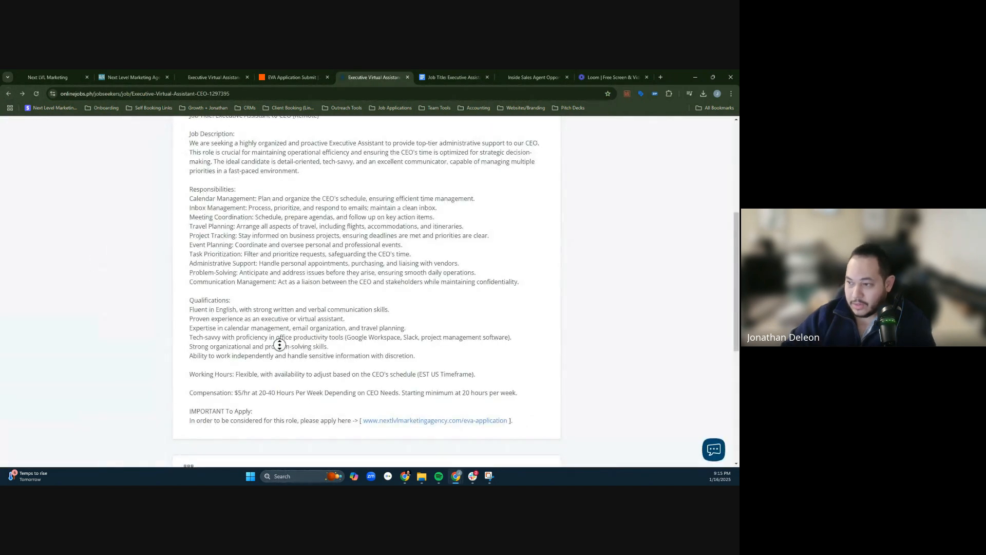
{"action": "scroll", "coordinate": [280, 319], "scroll_direction": "up", "scroll_amount": 5}
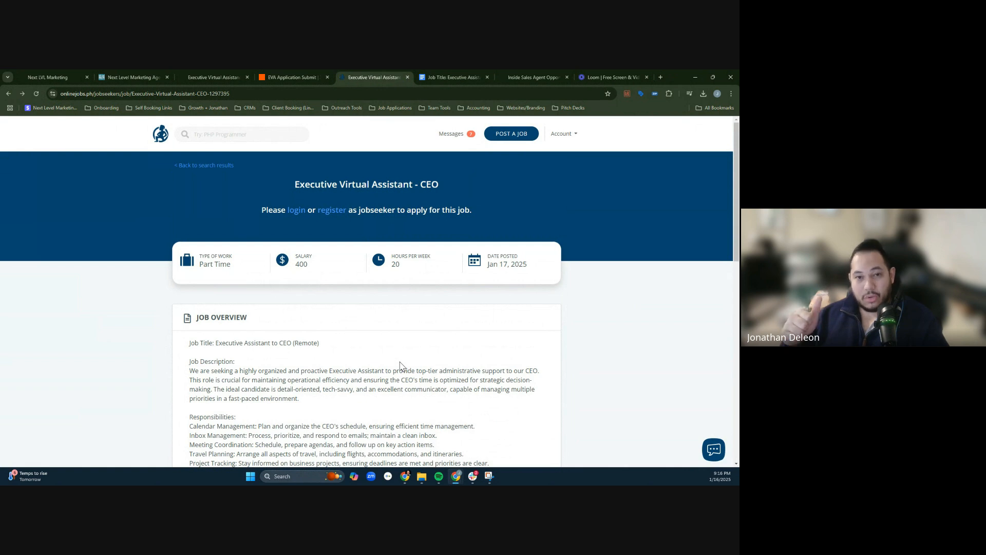
- Review the Executive Virtual Assistant application page from its duties and compensation through the Loom video field, then return to its heading
{"action": "left_click", "coordinate": [110, 72]}
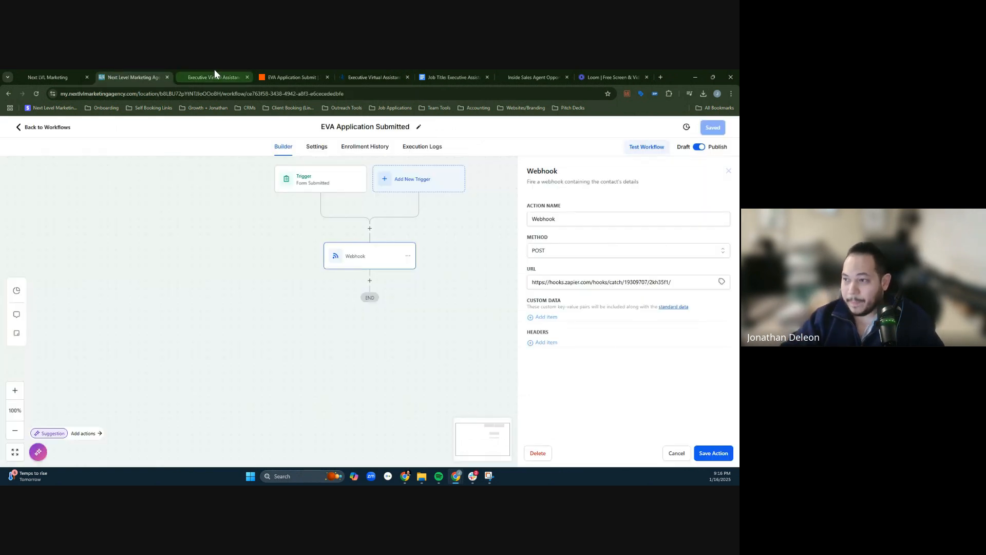
{"action": "left_click", "coordinate": [188, 77]}
{"action": "scroll", "coordinate": [348, 333], "scroll_direction": "down", "scroll_amount": 5}
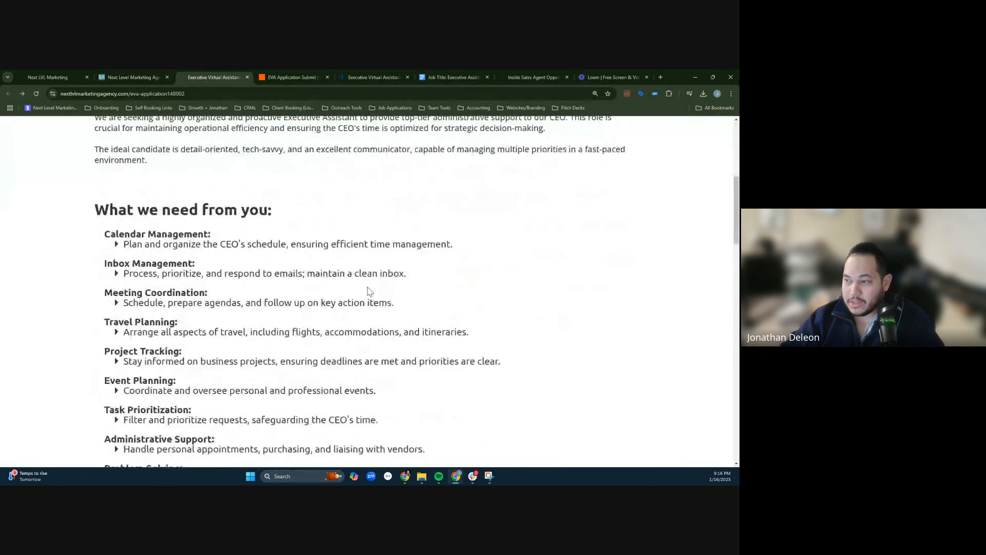
{"action": "scroll", "coordinate": [347, 333], "scroll_direction": "down", "scroll_amount": 7}
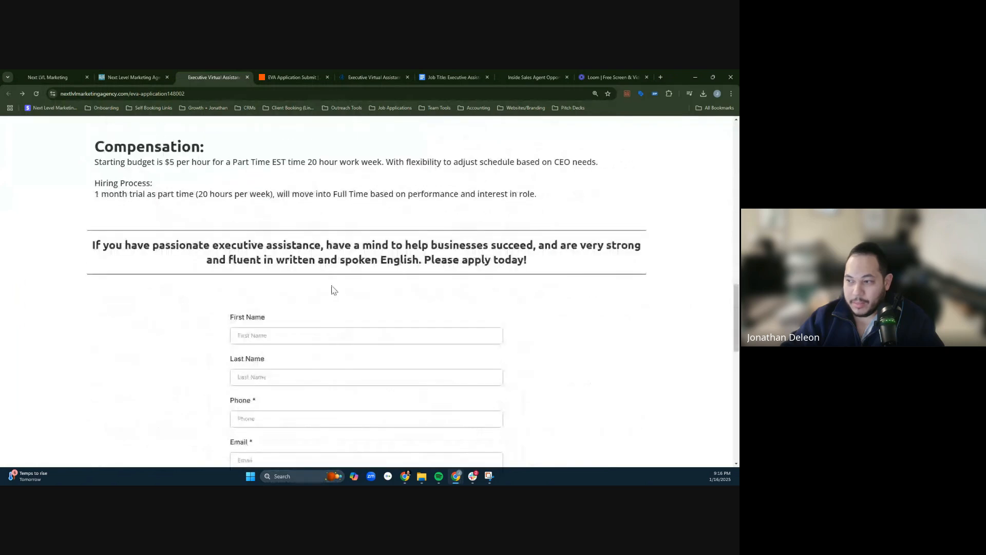
{"action": "scroll", "coordinate": [316, 318], "scroll_direction": "down", "scroll_amount": 10}
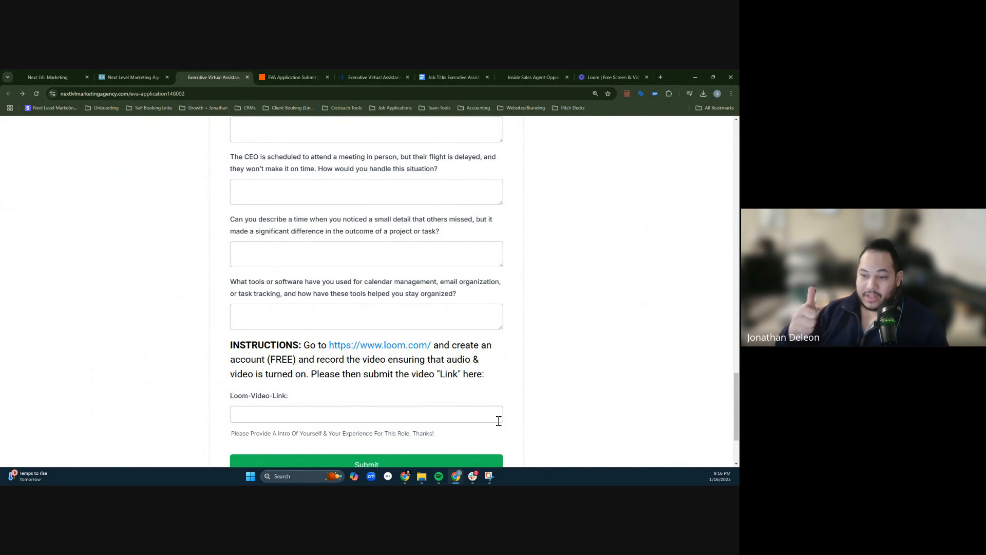
{"action": "scroll", "coordinate": [694, 368], "scroll_direction": "down", "scroll_amount": 2}
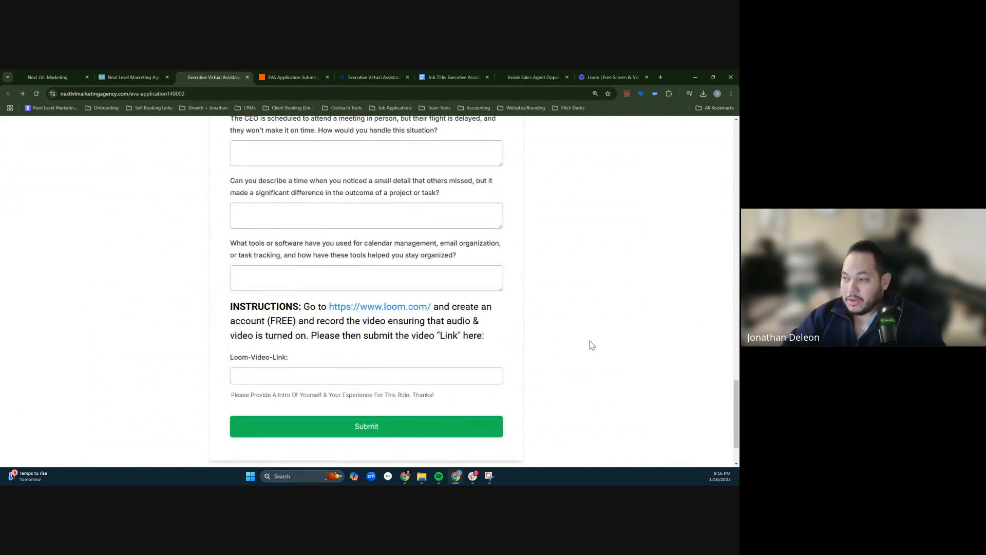
{"action": "key", "text": "Home"}
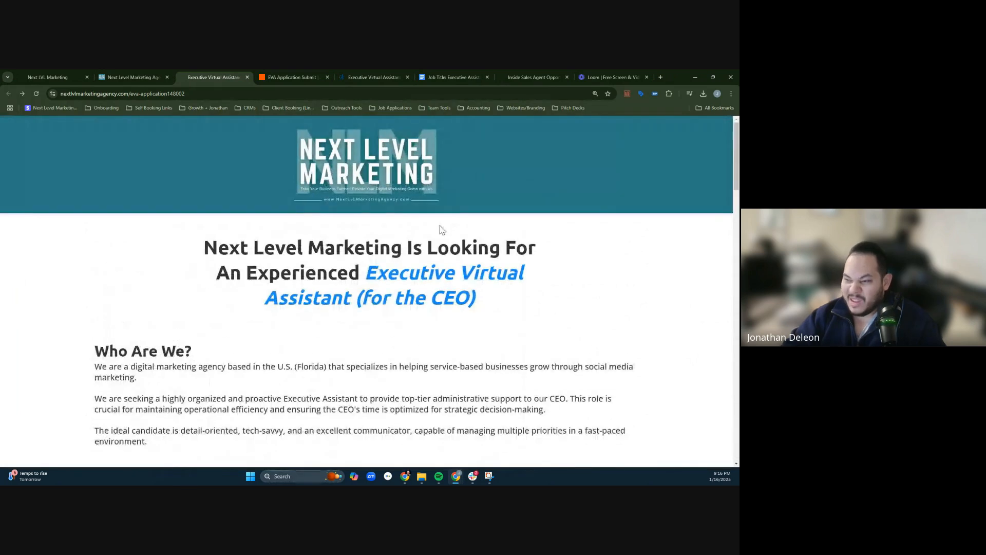
- Review the EVA Application Submitted workflow and its Zap, and check the Fluent In English line of the test application in Slack
{"action": "left_click", "coordinate": [144, 72]}
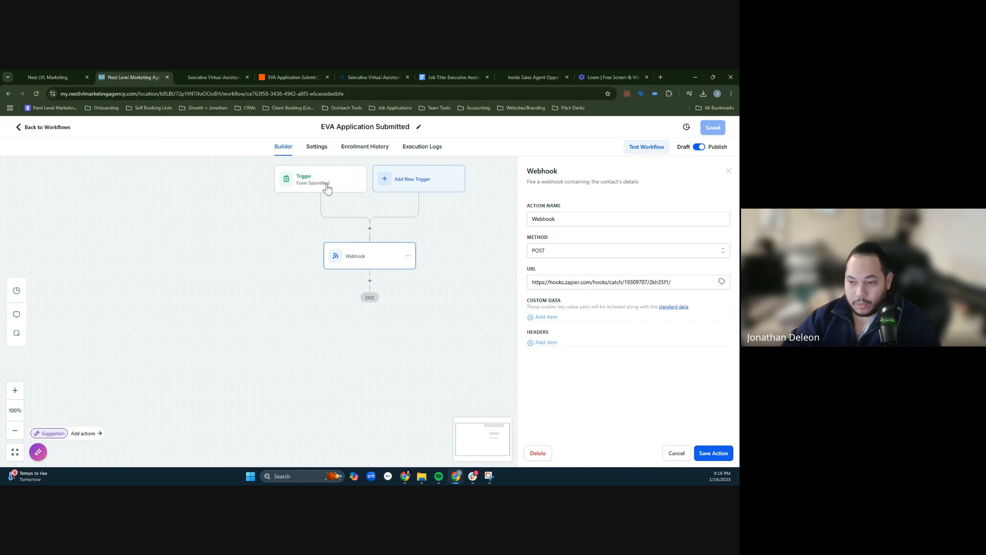
{"action": "left_click", "coordinate": [294, 77]}
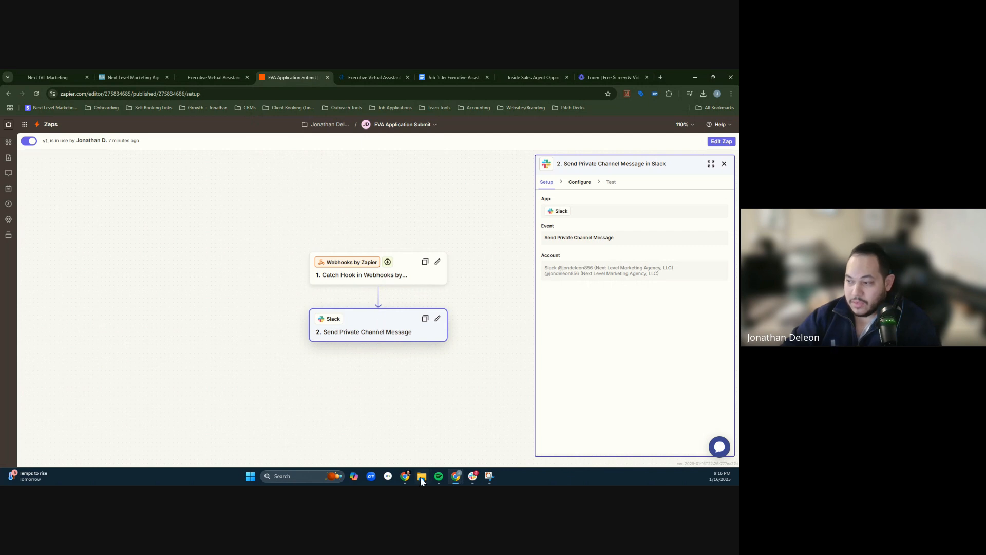
{"action": "left_click", "coordinate": [473, 476]}
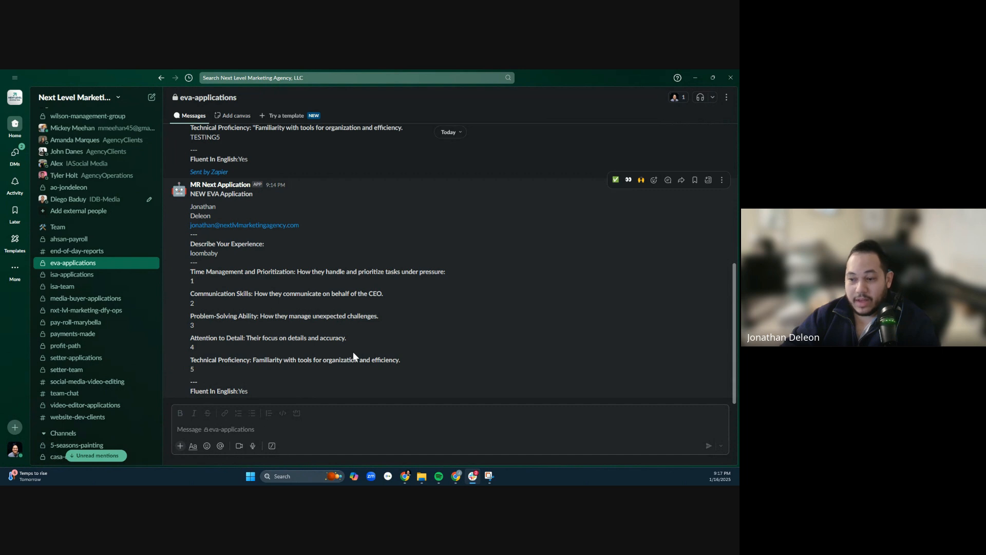
{"action": "left_click_drag", "start_coordinate": [248, 393], "coordinate": [193, 389]}
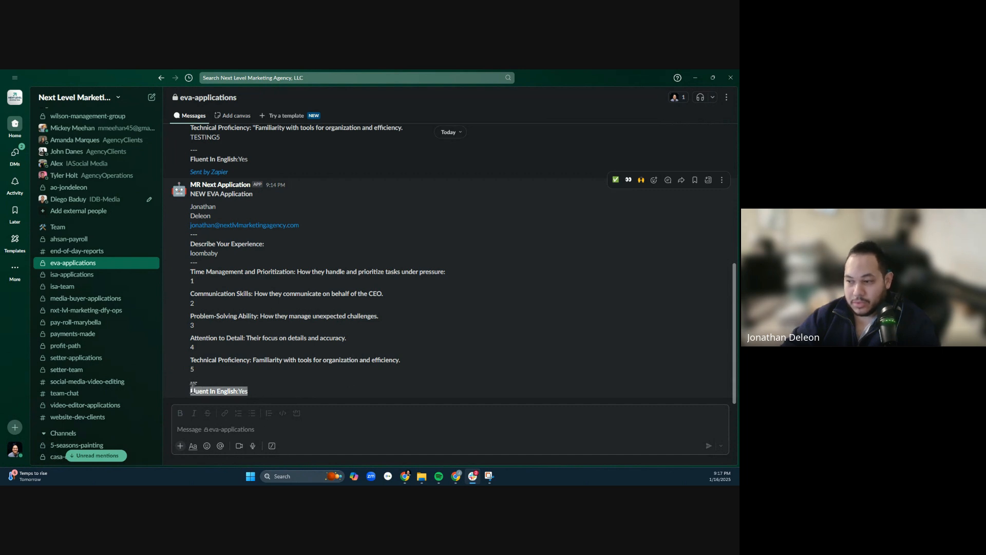
{"action": "left_click", "coordinate": [267, 397]}
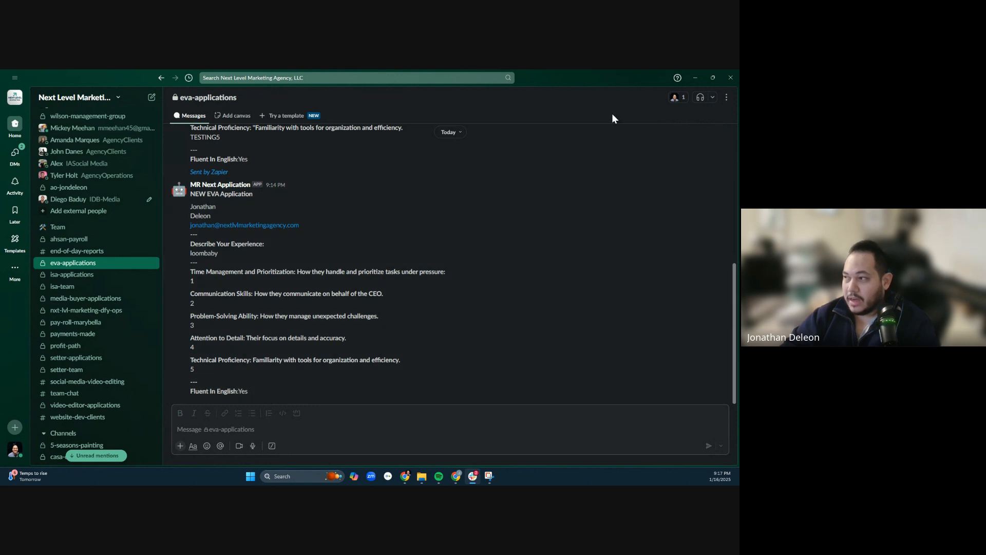
{"action": "left_click", "coordinate": [696, 78]}
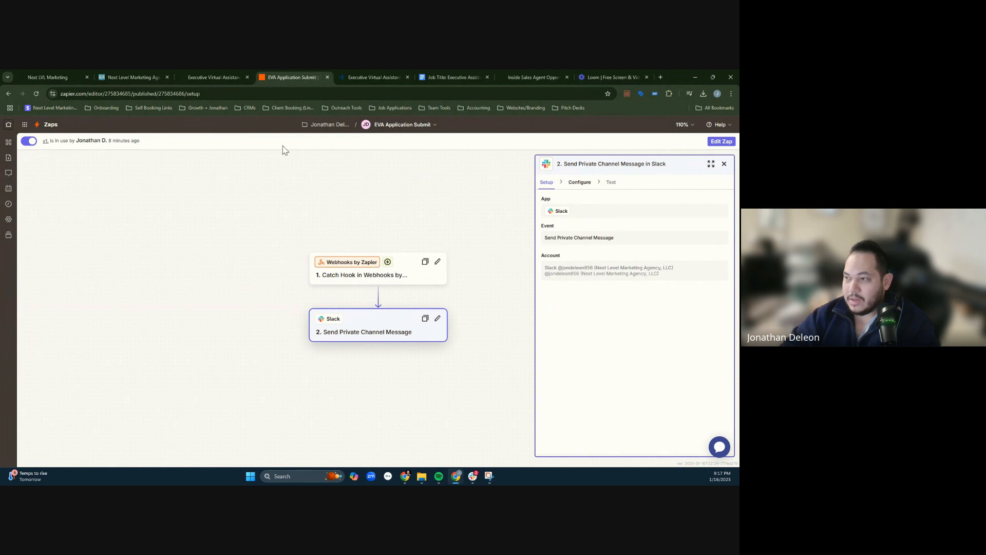
{"action": "left_click", "coordinate": [367, 76]}
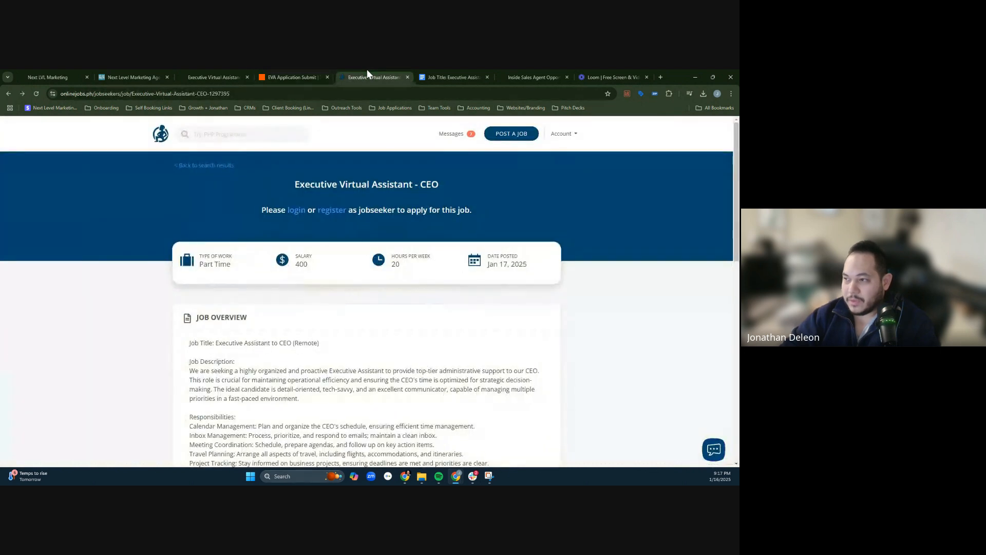
- Edit the EVA Application Submit Zap and remove the Fluent In English line from the Slack message text
{"action": "left_click", "coordinate": [292, 77]}
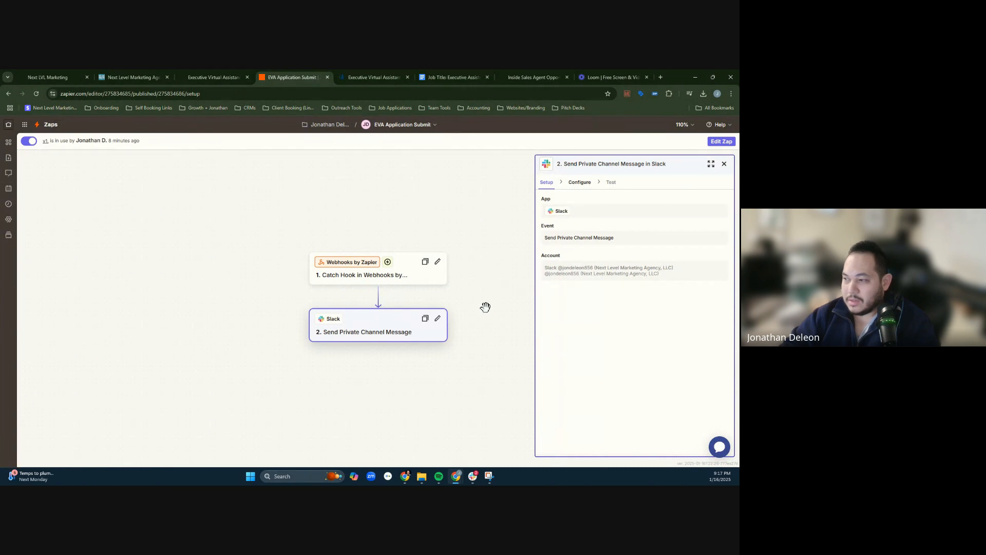
{"action": "left_click", "coordinate": [579, 183]}
{"action": "scroll", "coordinate": [616, 360], "scroll_direction": "down", "scroll_amount": 5}
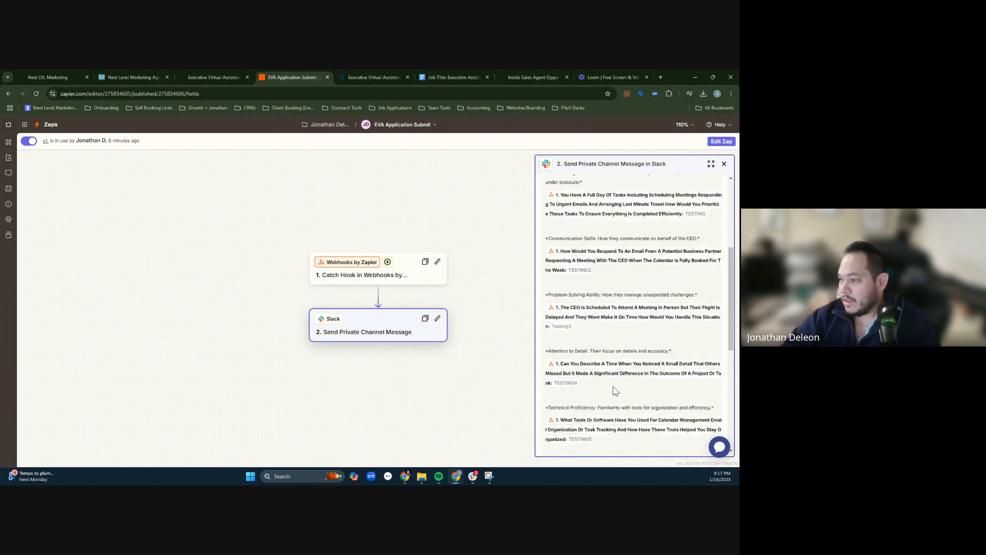
{"action": "scroll", "coordinate": [616, 392], "scroll_direction": "down", "scroll_amount": 3}
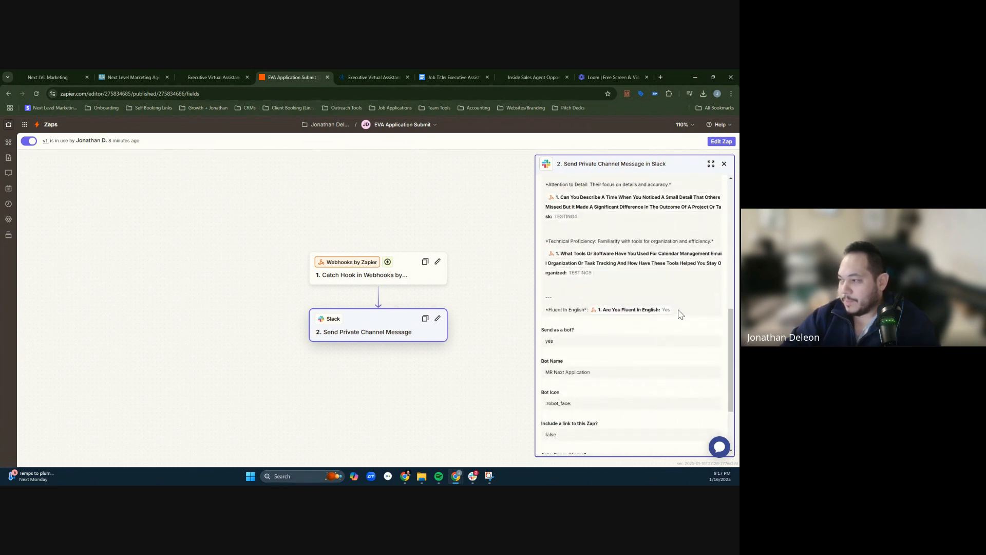
{"action": "scroll", "coordinate": [662, 239], "scroll_direction": "up", "scroll_amount": 3}
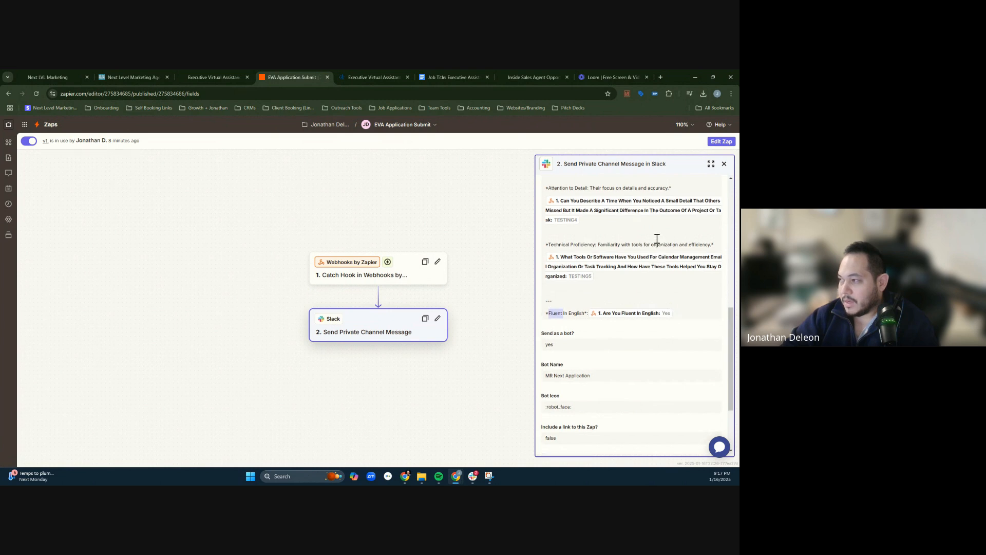
{"action": "scroll", "coordinate": [689, 229], "scroll_direction": "up", "scroll_amount": 5}
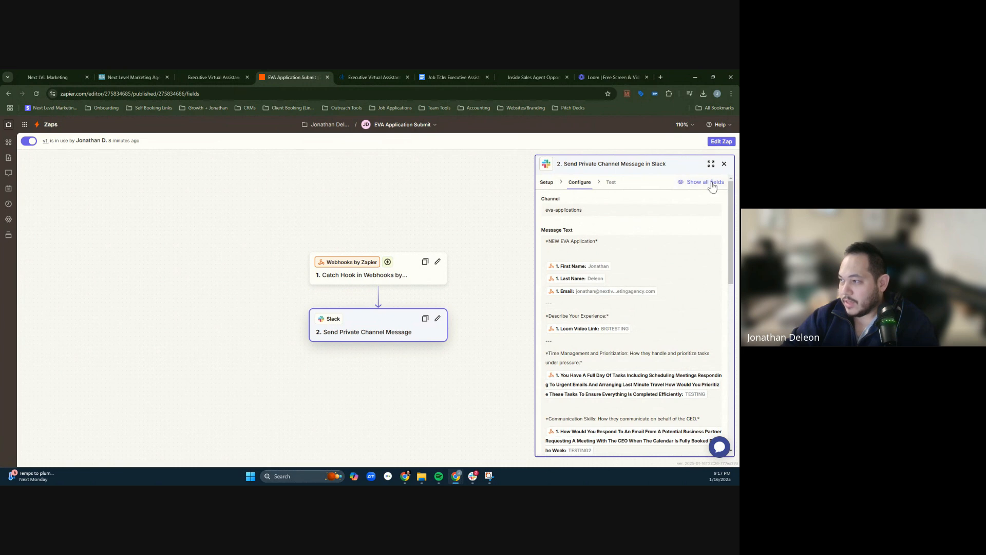
{"action": "left_click", "coordinate": [714, 144]}
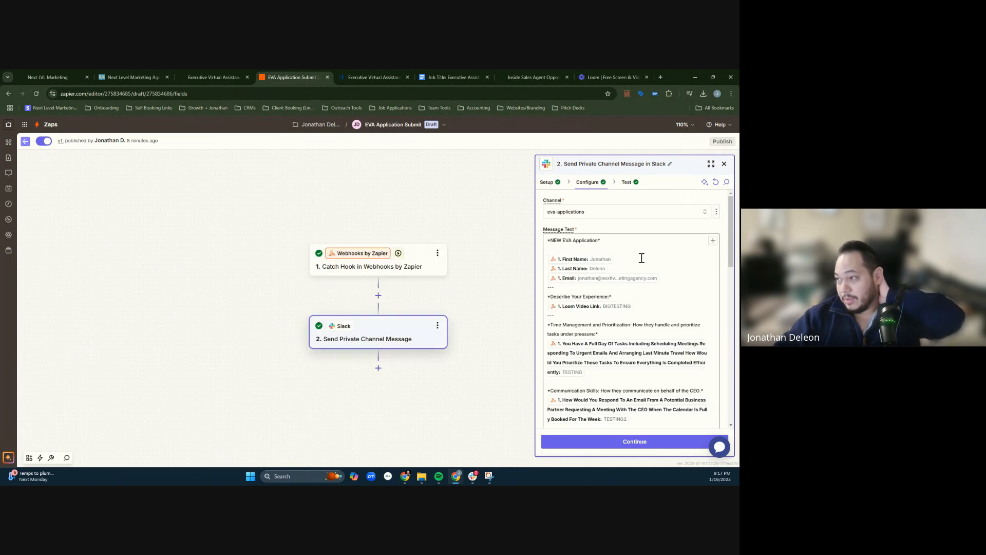
{"action": "scroll", "coordinate": [643, 288], "scroll_direction": "down", "scroll_amount": 5}
{"action": "scroll", "coordinate": [648, 323], "scroll_direction": "down", "scroll_amount": 3}
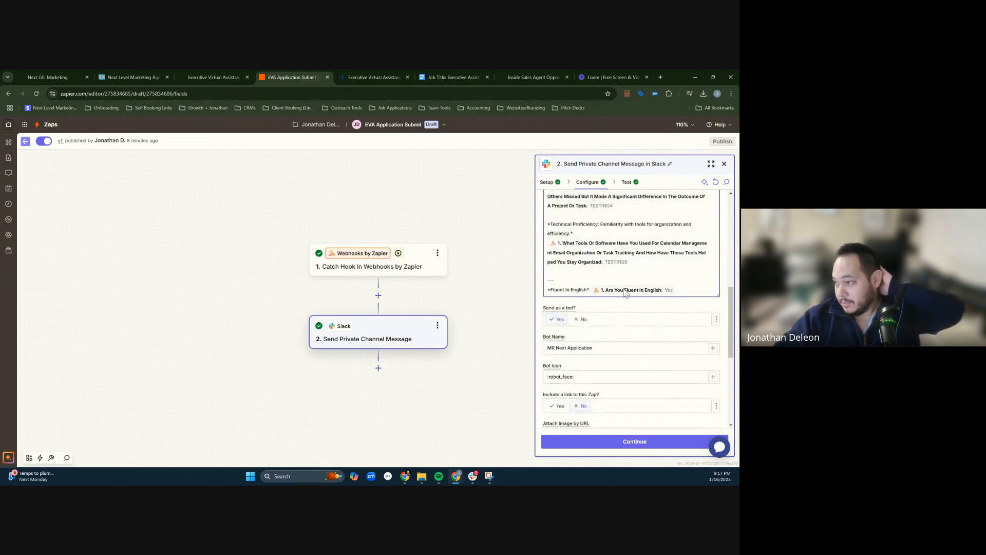
{"action": "triple_click", "coordinate": [581, 292]}
{"action": "key", "text": "BackSpace"}
{"action": "key", "text": "BackSpace"}
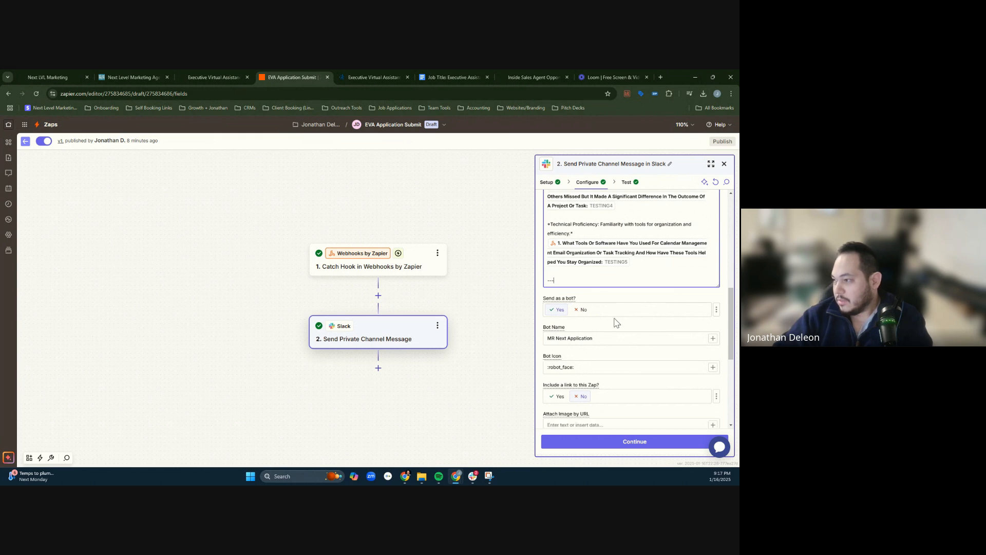
- Publish the edited Zap as a new version named "remove language"
{"action": "left_click", "coordinate": [636, 438]}
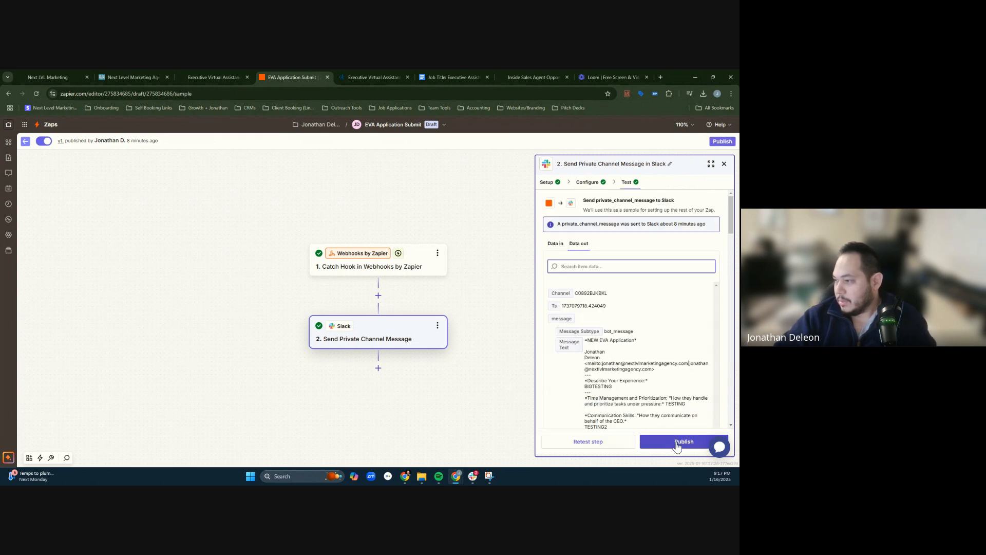
{"action": "left_click", "coordinate": [676, 443]}
{"action": "left_click", "coordinate": [368, 300]}
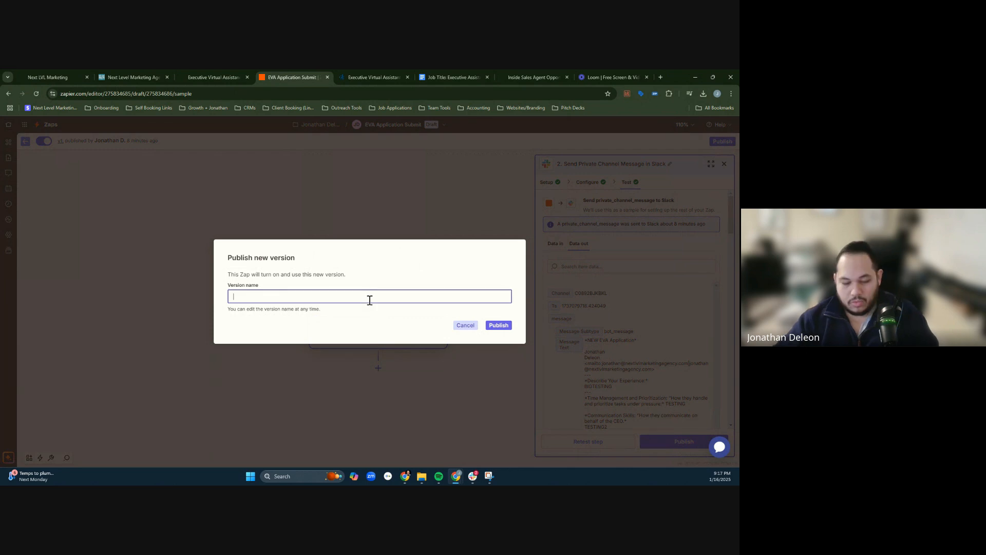
{"action": "type", "text": "remove lagn"}
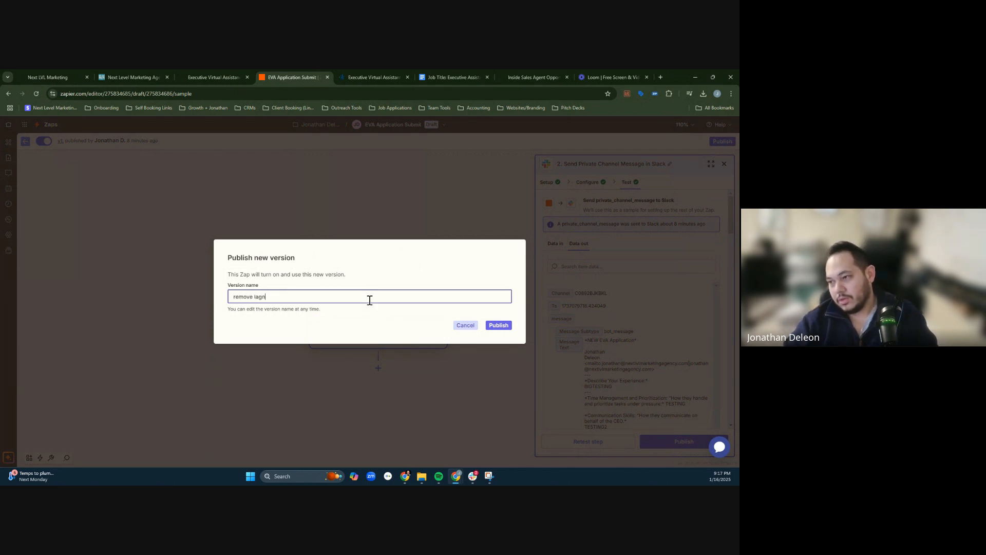
{"action": "key", "text": "BackSpace"}
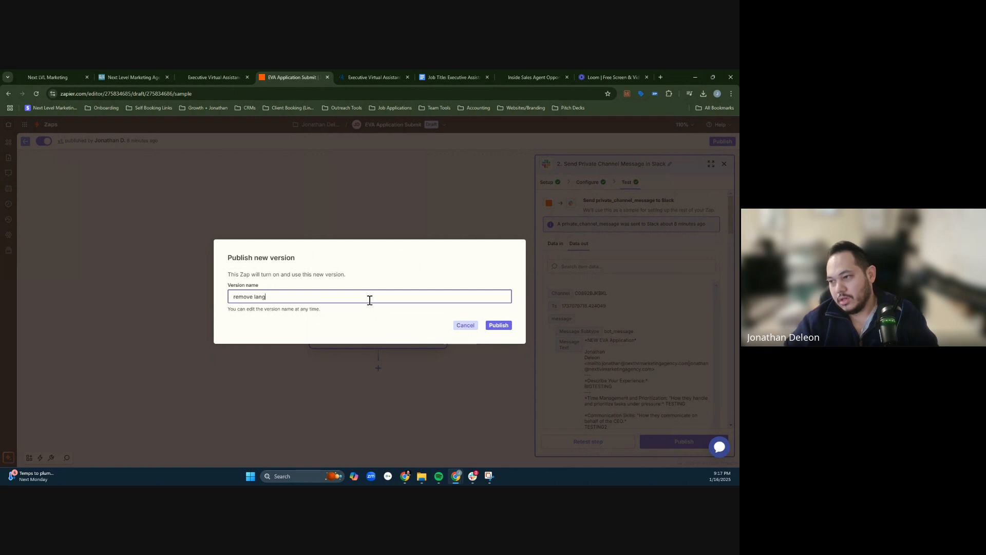
{"action": "left_click", "coordinate": [498, 325]}
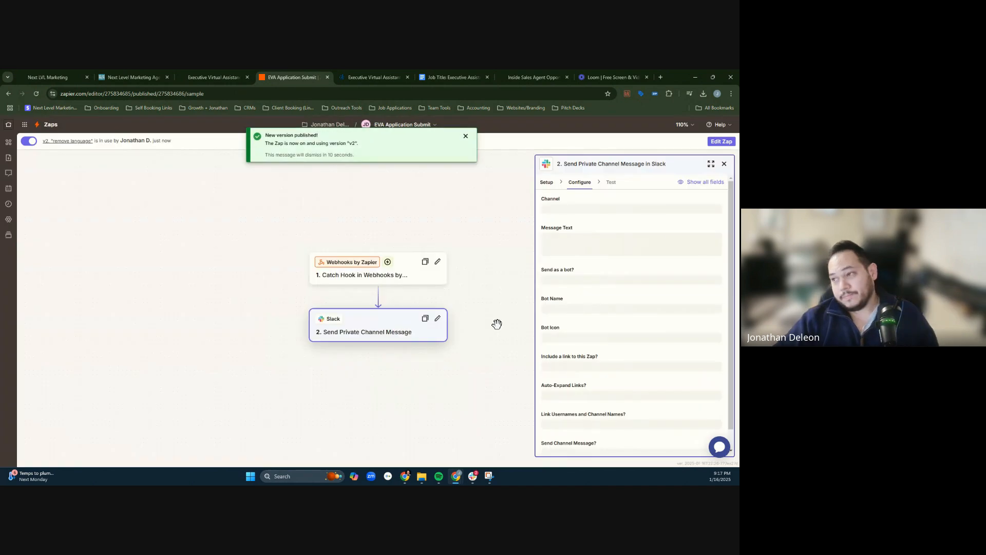
- Switch to Slack and delete the first test application message, the one containing "BIGTESTING", from the eva-applications channel
{"action": "left_click", "coordinate": [473, 476]}
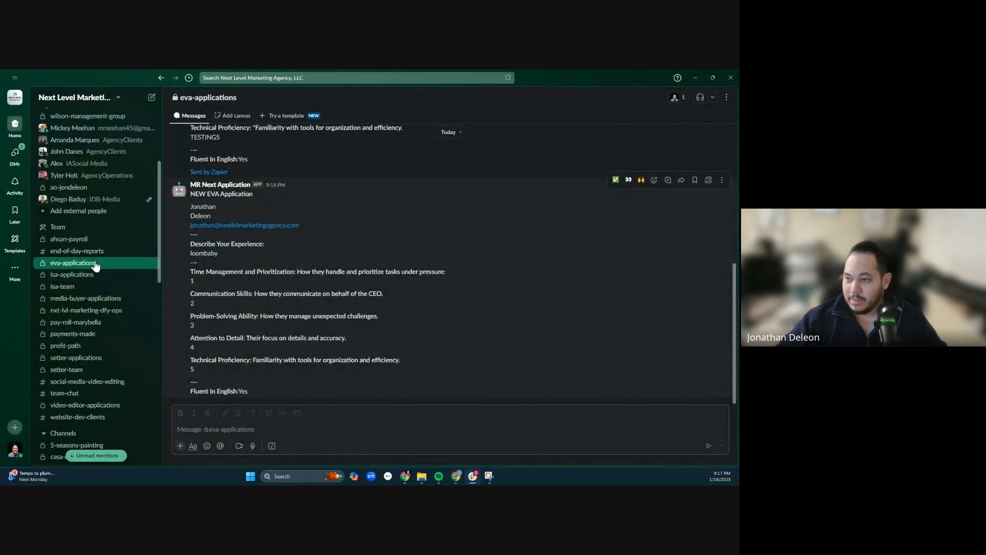
{"action": "scroll", "coordinate": [294, 284], "scroll_direction": "up", "scroll_amount": 10}
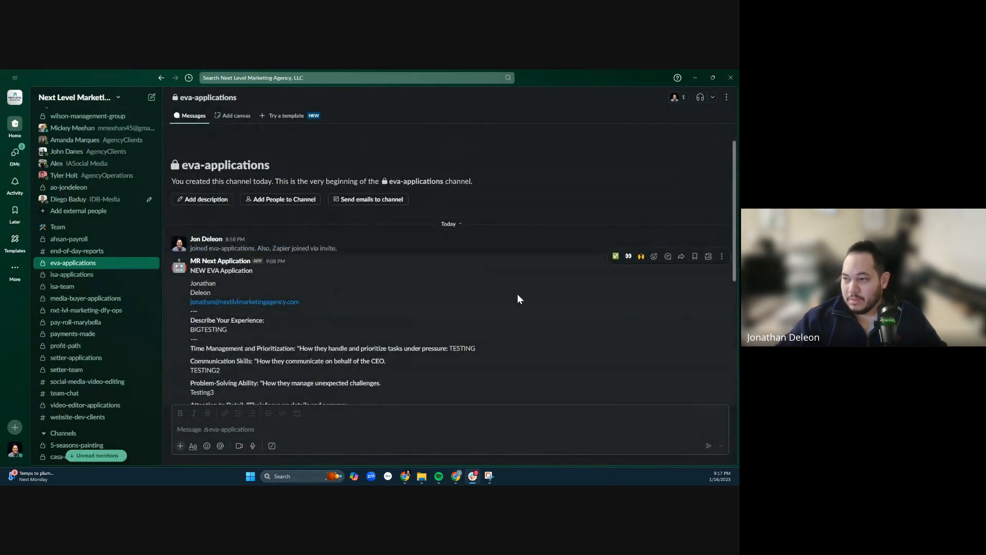
{"action": "scroll", "coordinate": [544, 299], "scroll_direction": "down", "scroll_amount": 4}
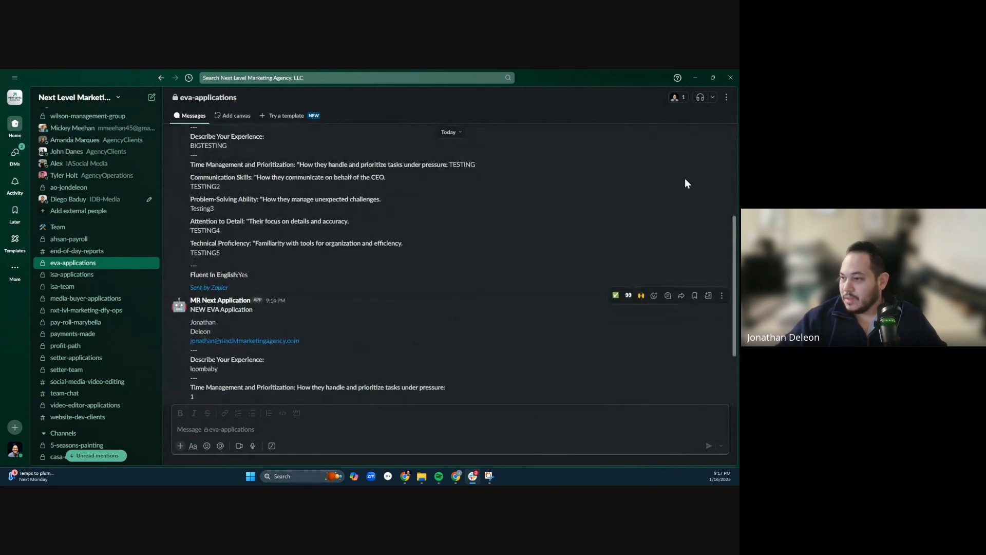
{"action": "scroll", "coordinate": [689, 183], "scroll_direction": "up", "scroll_amount": 5}
{"action": "left_click", "coordinate": [721, 226]}
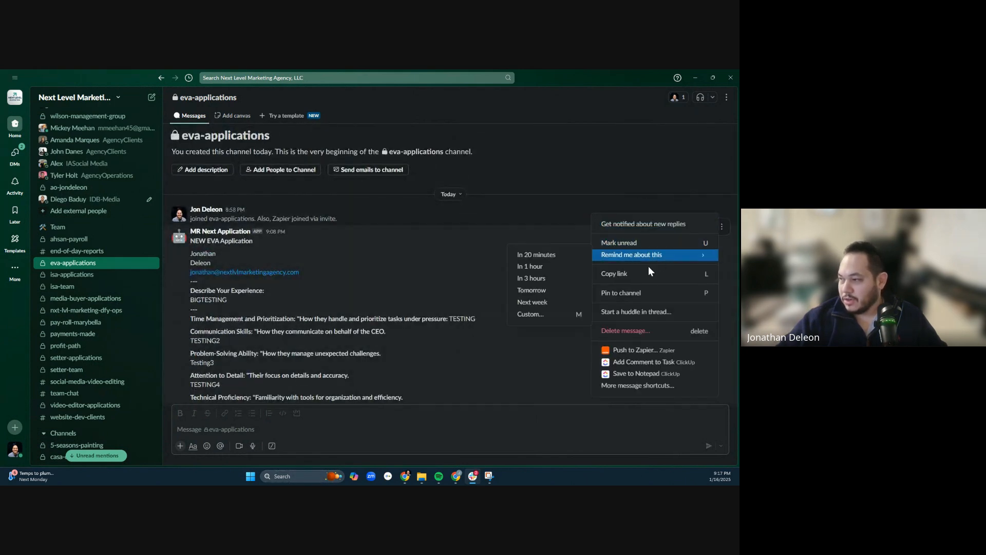
{"action": "left_click", "coordinate": [632, 330]}
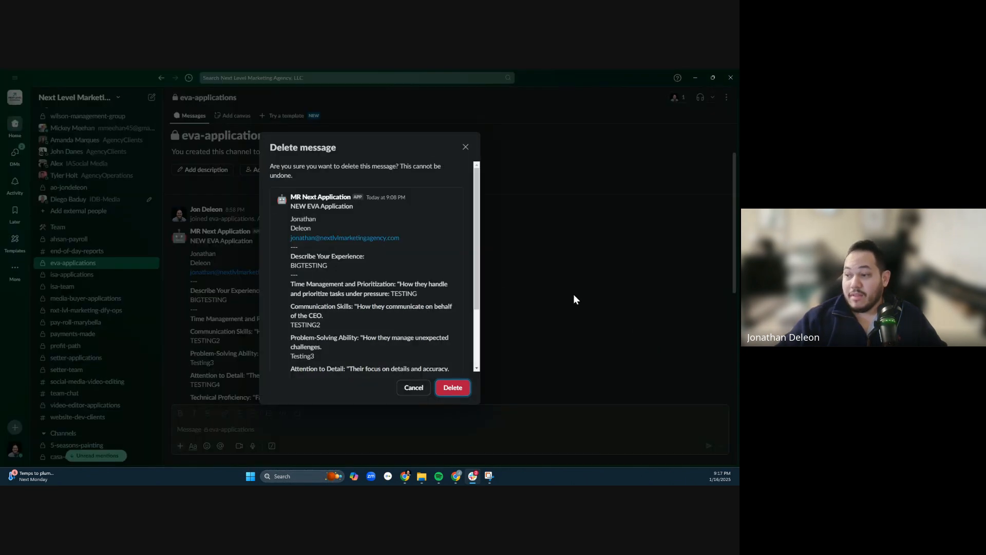
{"action": "left_click", "coordinate": [457, 391]}
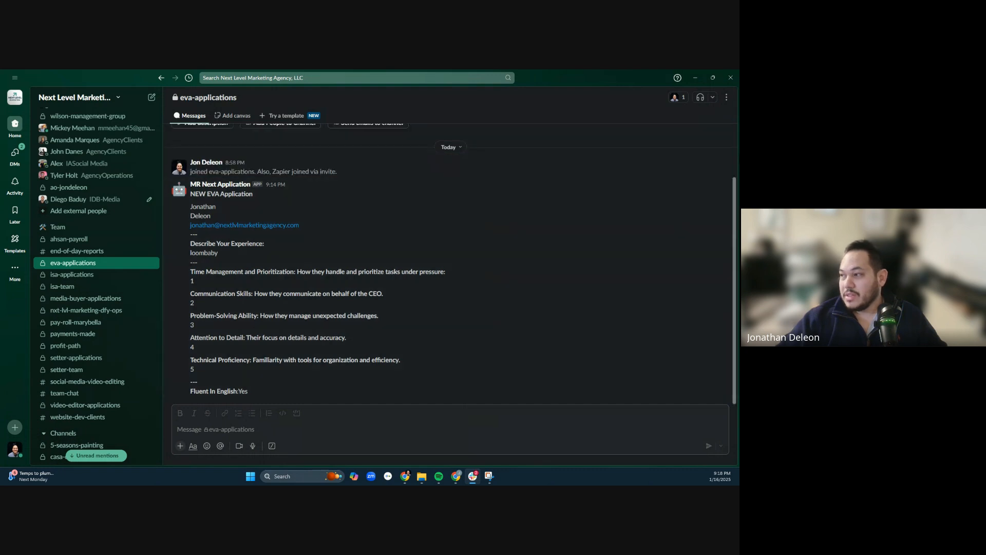
- Delete the "loombaby" test application message from the eva-applications channel and return to the browser
{"action": "left_click", "coordinate": [721, 181]}
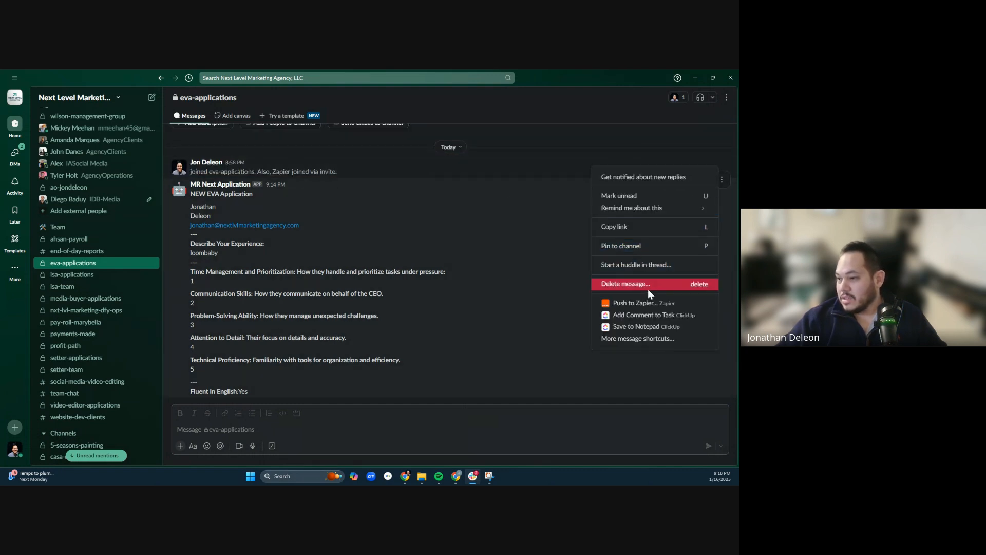
{"action": "left_click", "coordinate": [652, 284]}
{"action": "left_click", "coordinate": [453, 388]}
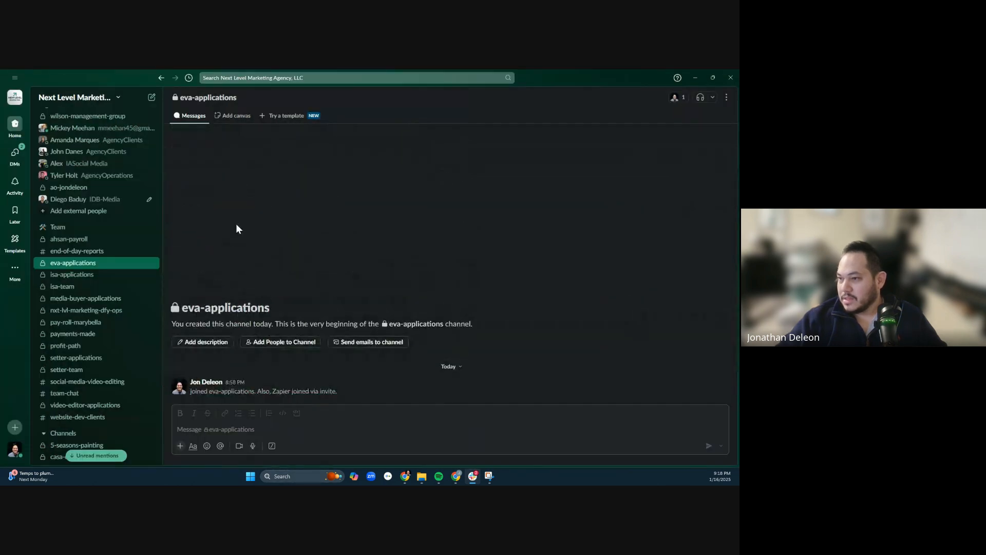
{"action": "left_click", "coordinate": [696, 76]}
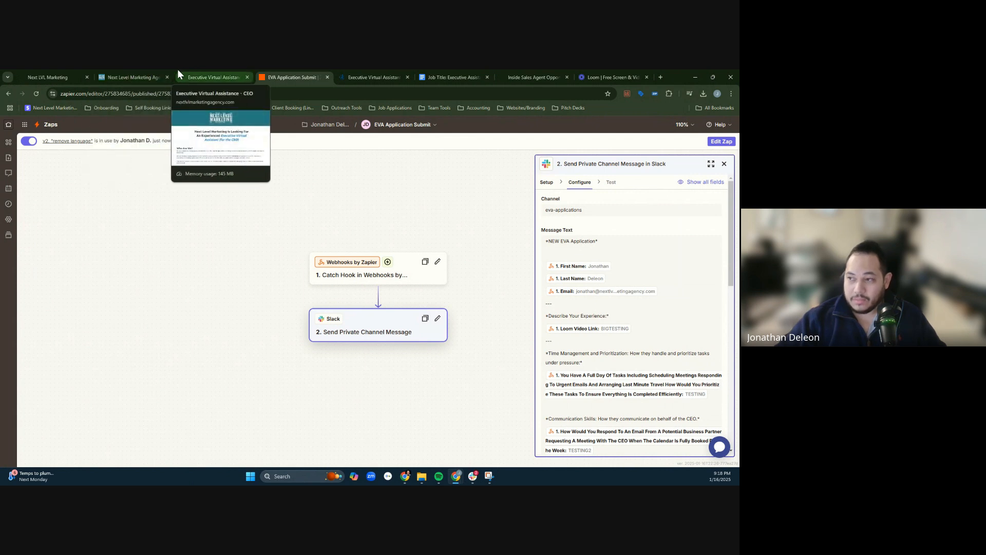
- Review the published Executive Virtual Assistant - CEO job post through its application link and skill requirements, and glance at the source job description document
{"action": "left_click", "coordinate": [190, 75]}
{"action": "left_click", "coordinate": [120, 74]}
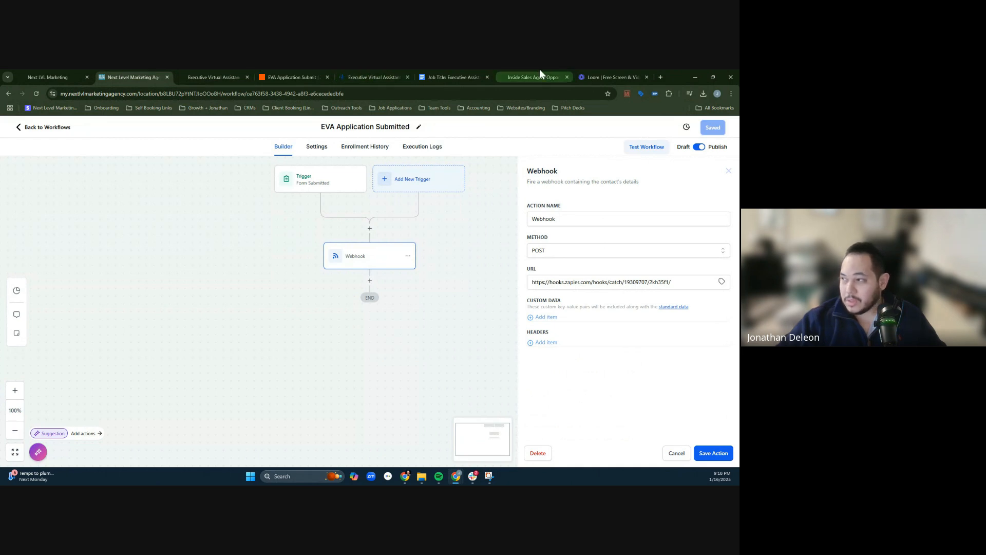
{"action": "left_click", "coordinate": [374, 76]}
{"action": "scroll", "coordinate": [585, 286], "scroll_direction": "down", "scroll_amount": 1}
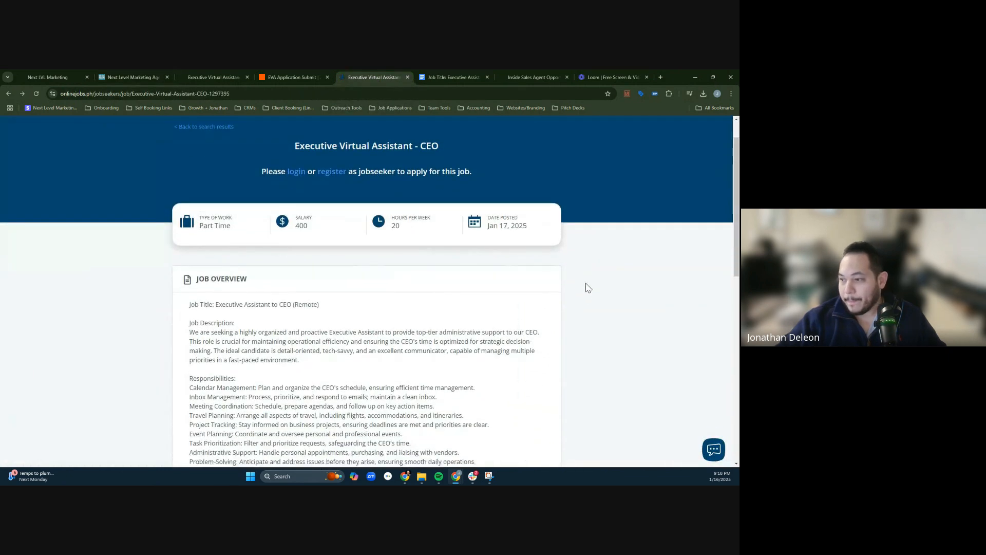
{"action": "scroll", "coordinate": [588, 288], "scroll_direction": "down", "scroll_amount": 8}
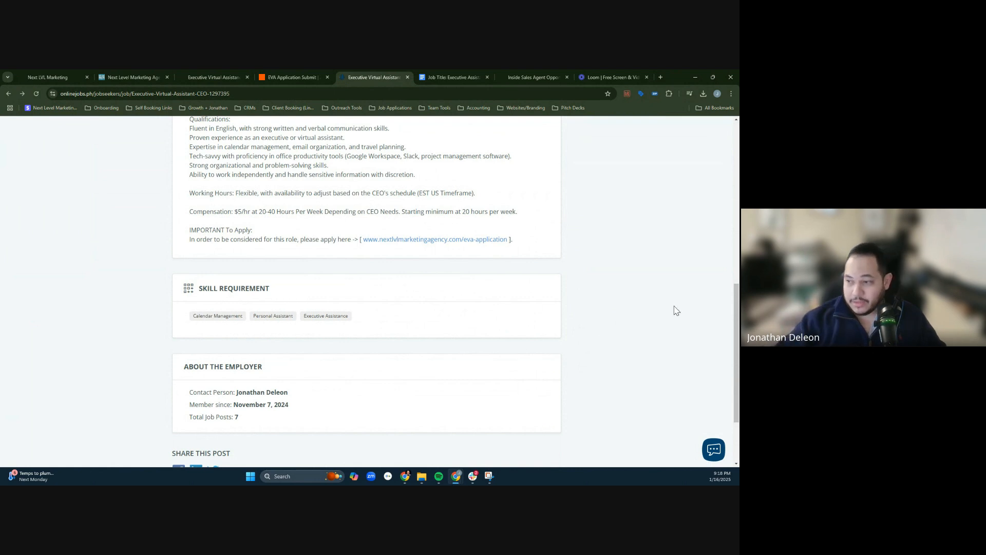
{"action": "scroll", "coordinate": [643, 253], "scroll_direction": "up", "scroll_amount": 10}
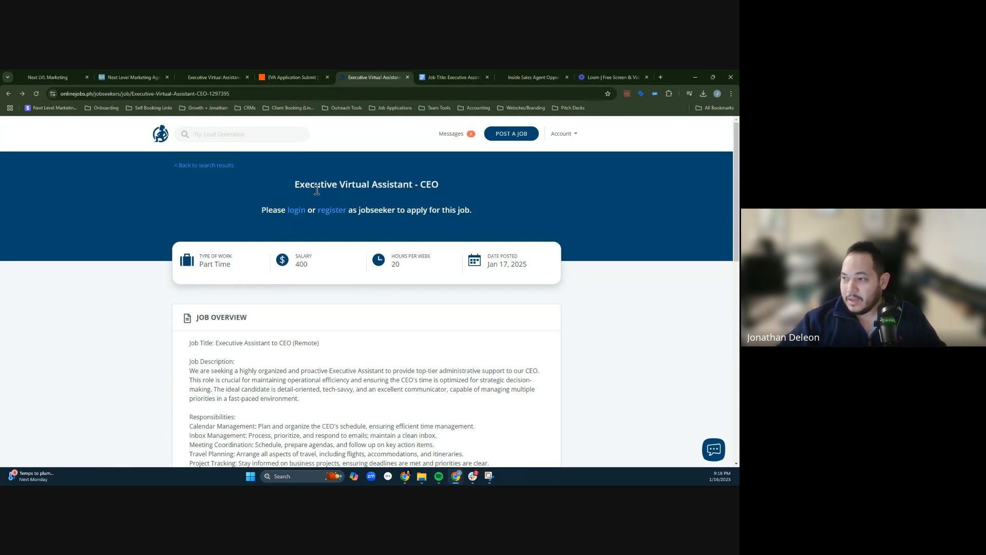
{"action": "left_click_drag", "start_coordinate": [316, 186], "coordinate": [585, 242]}
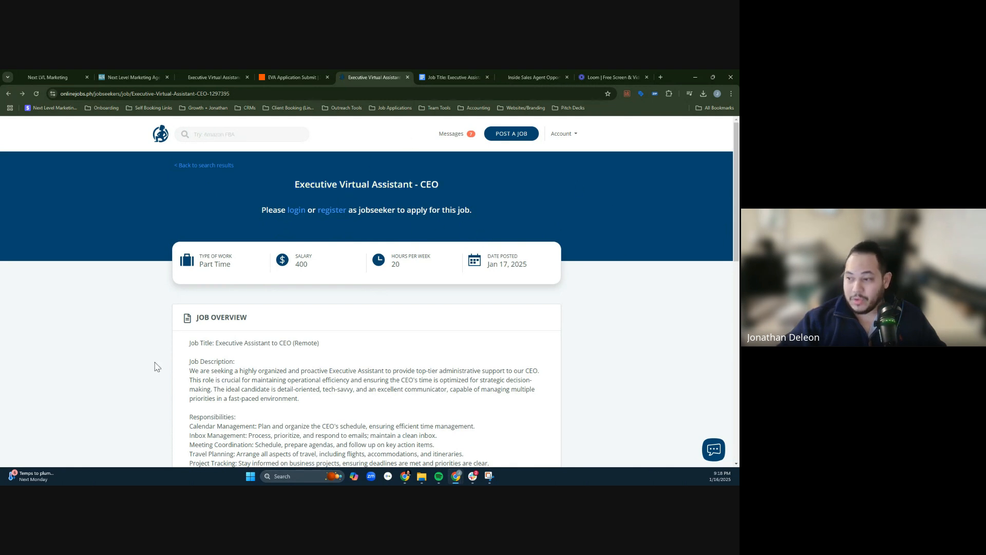
{"action": "left_click", "coordinate": [439, 76]}
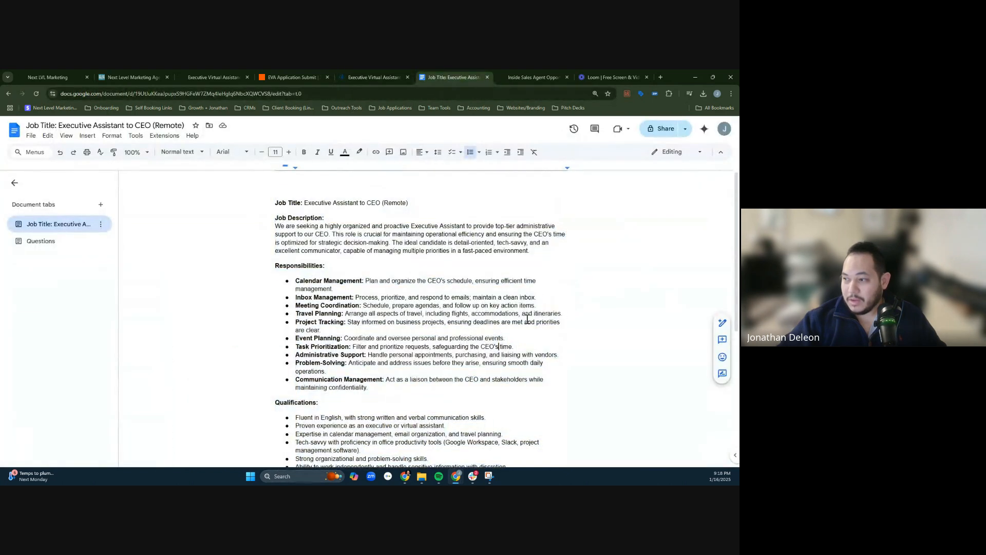
{"action": "left_click", "coordinate": [380, 75]}
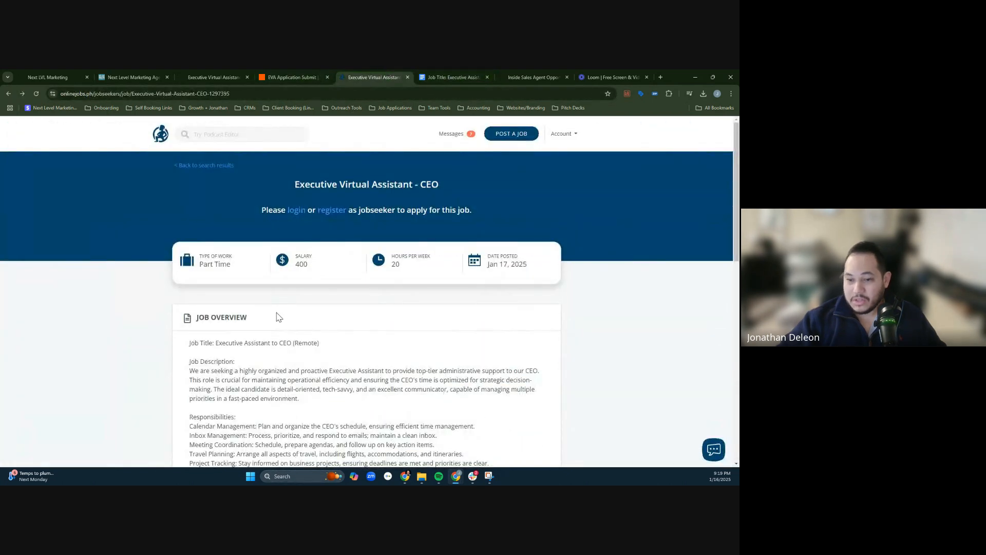